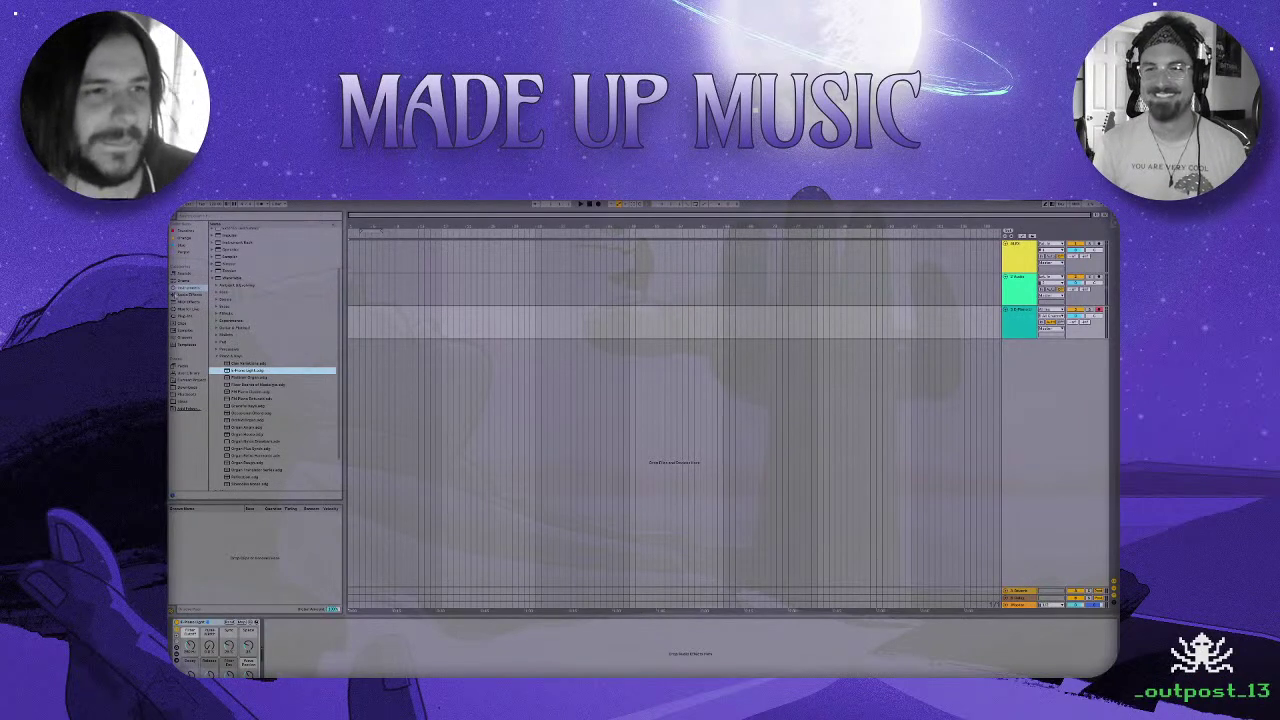
Load the SSDSampler5 drum plug-in onto a new track below the existing tracks.
left_click(190, 316)
scroll(289, 374, "up", 3)
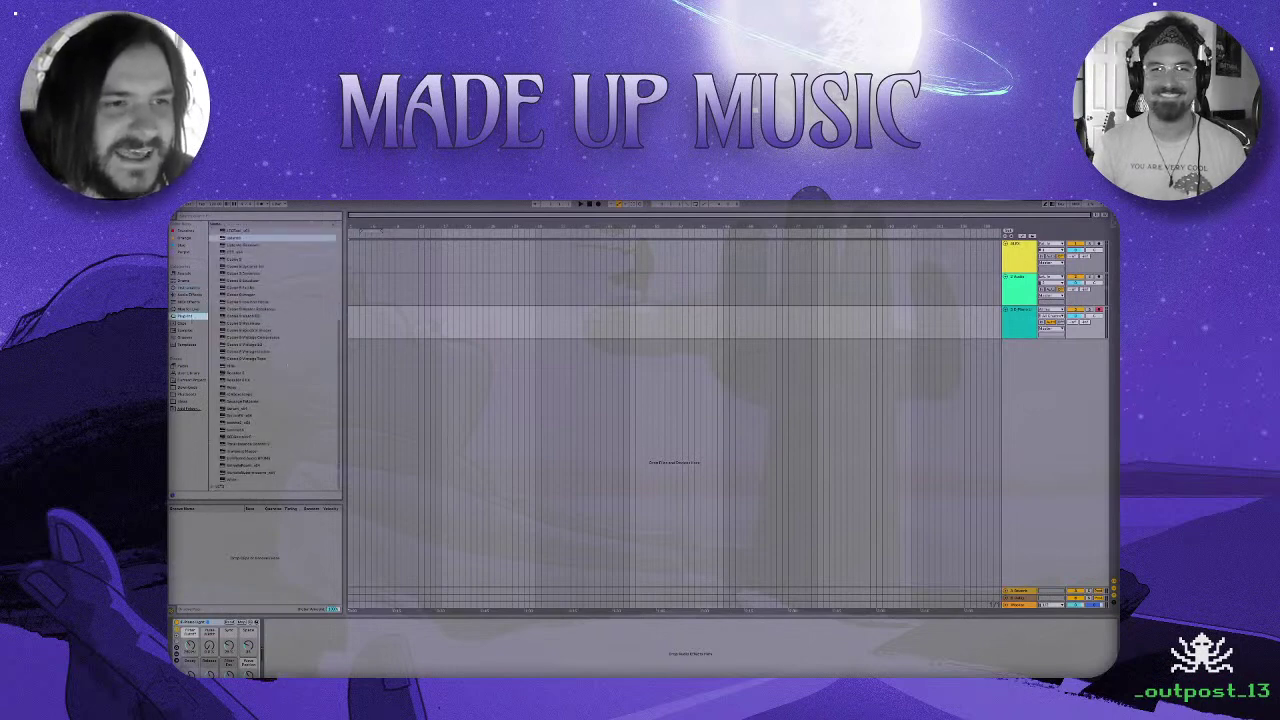
scroll(287, 376, "up", 3)
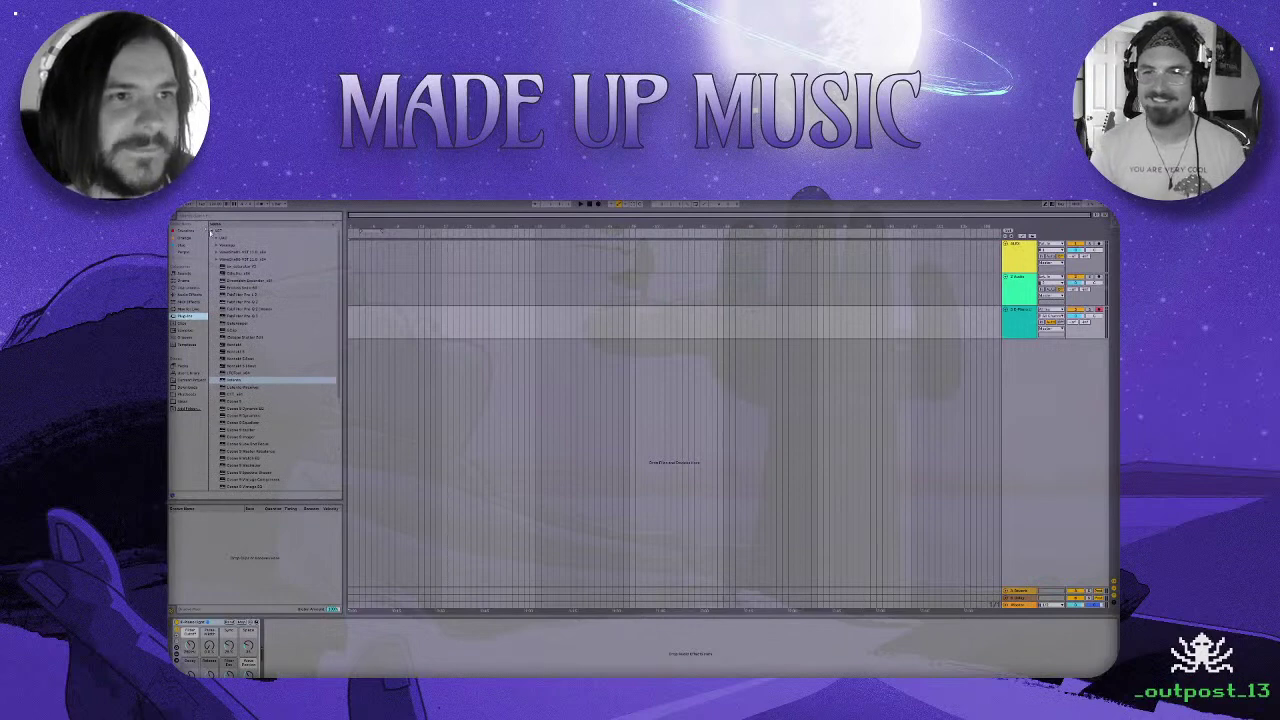
left_click(211, 231)
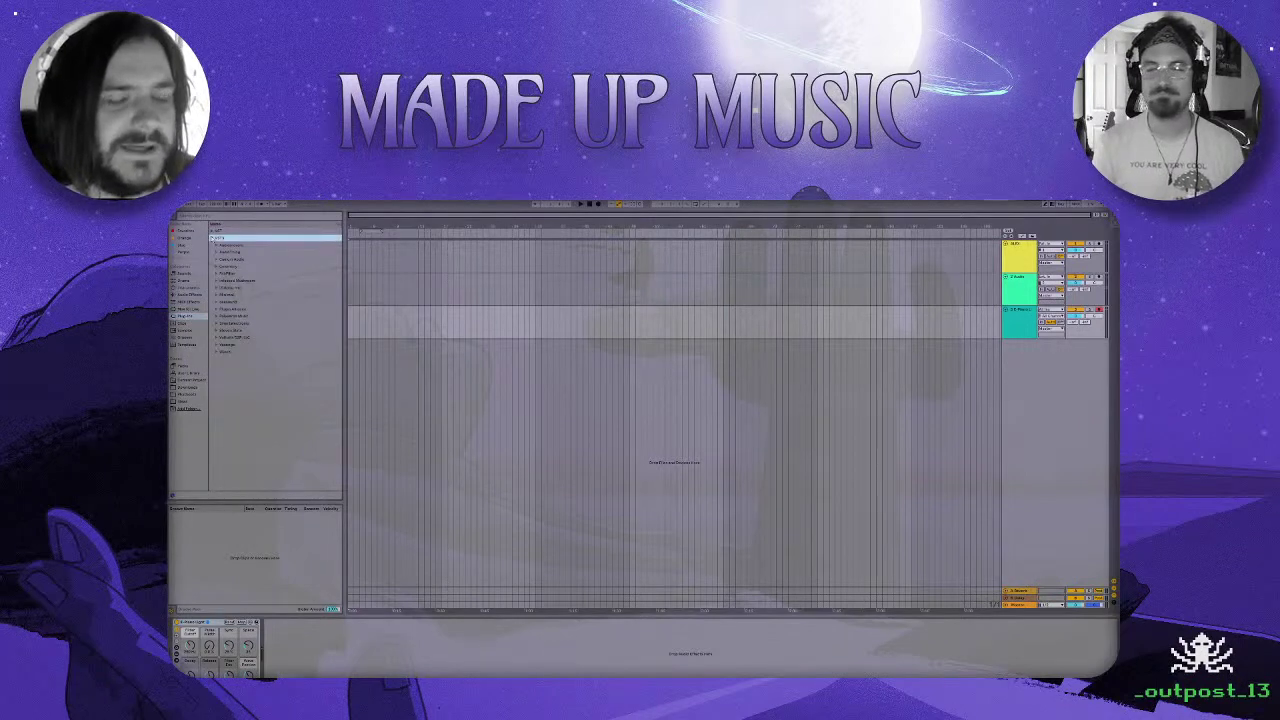
left_click(220, 331)
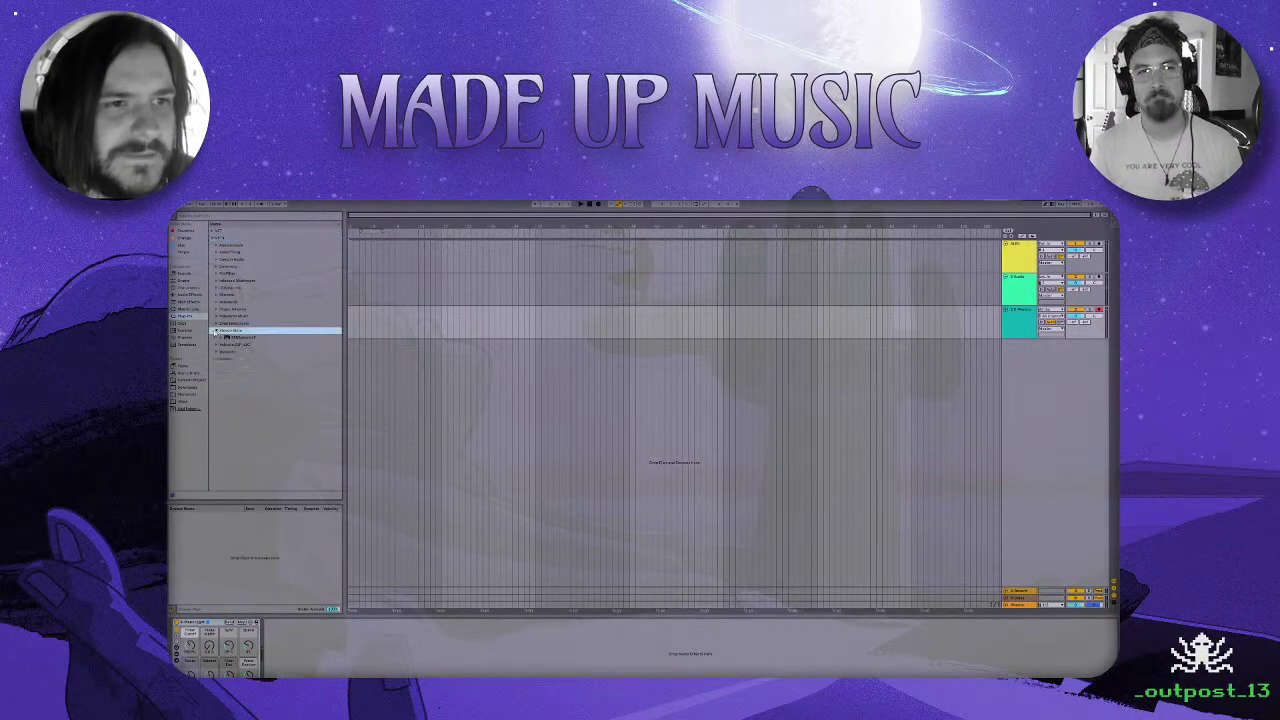
left_click(240, 338)
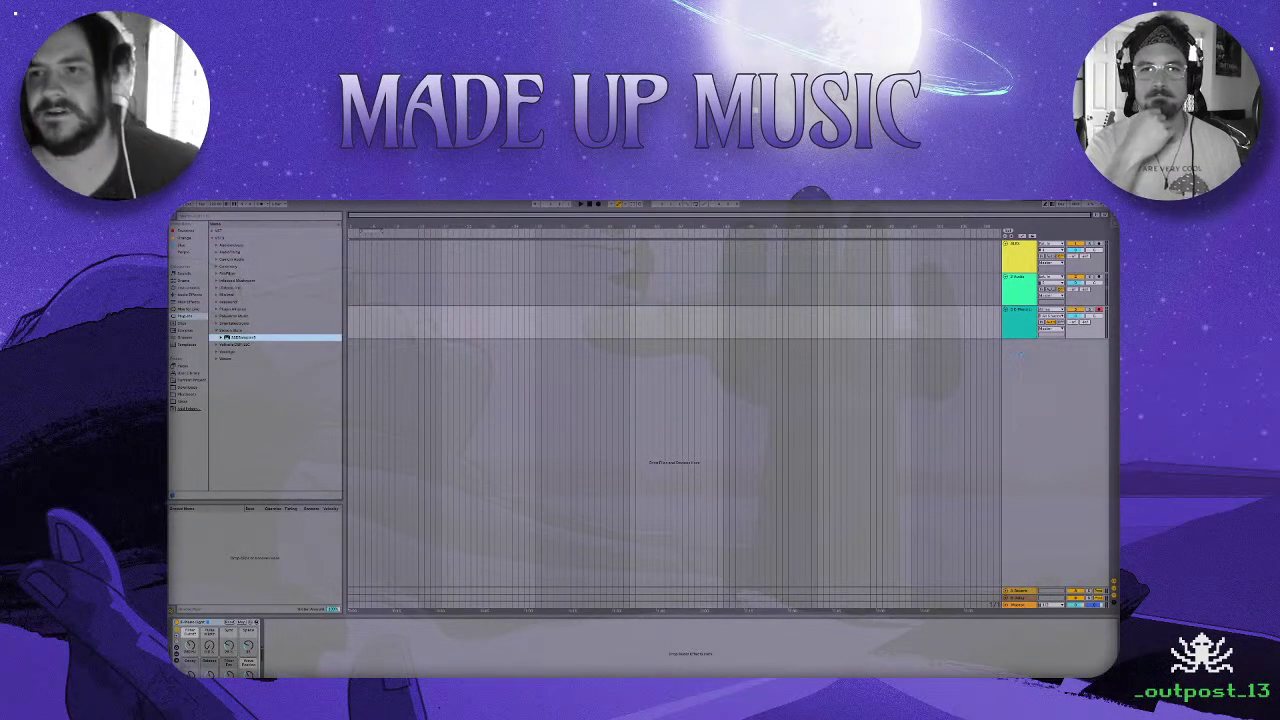
left_click_drag(1018, 352, 1018, 354)
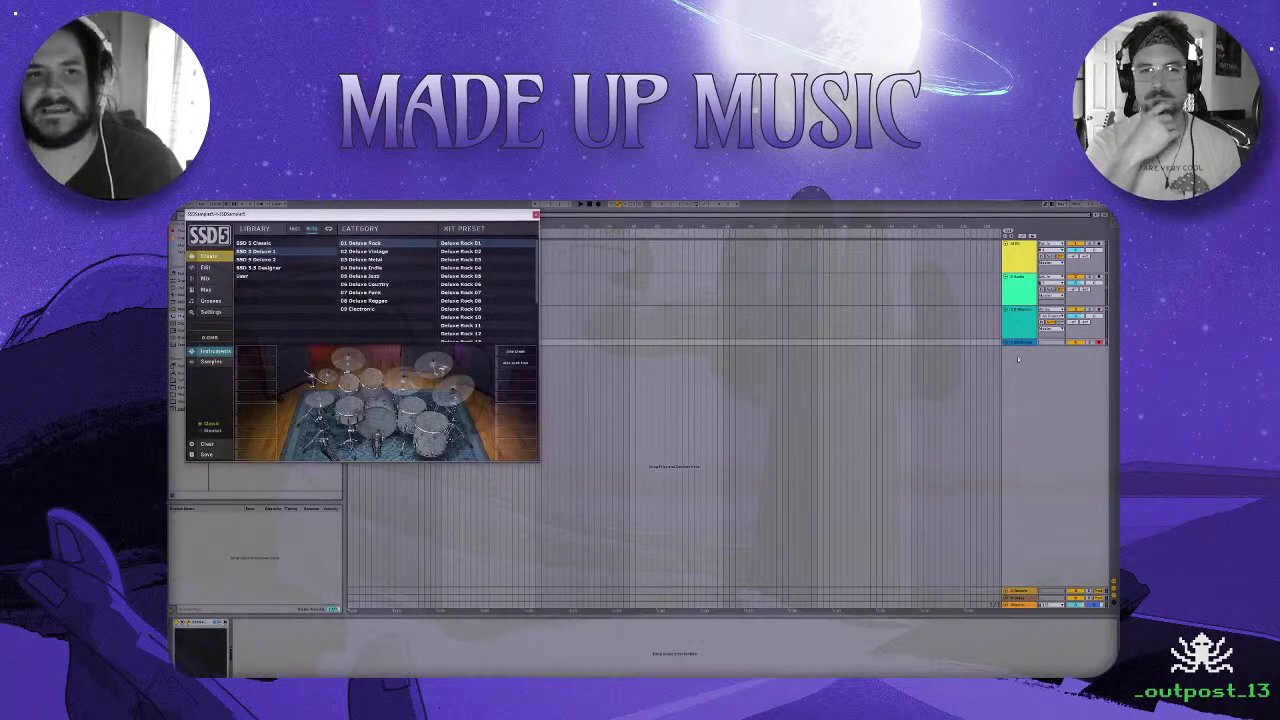
Browse the kit presets in the SSD 5 Classic, Deluxe 1, Deluxe 2 and SSD 5.5 Designer libraries.
left_click(260, 243)
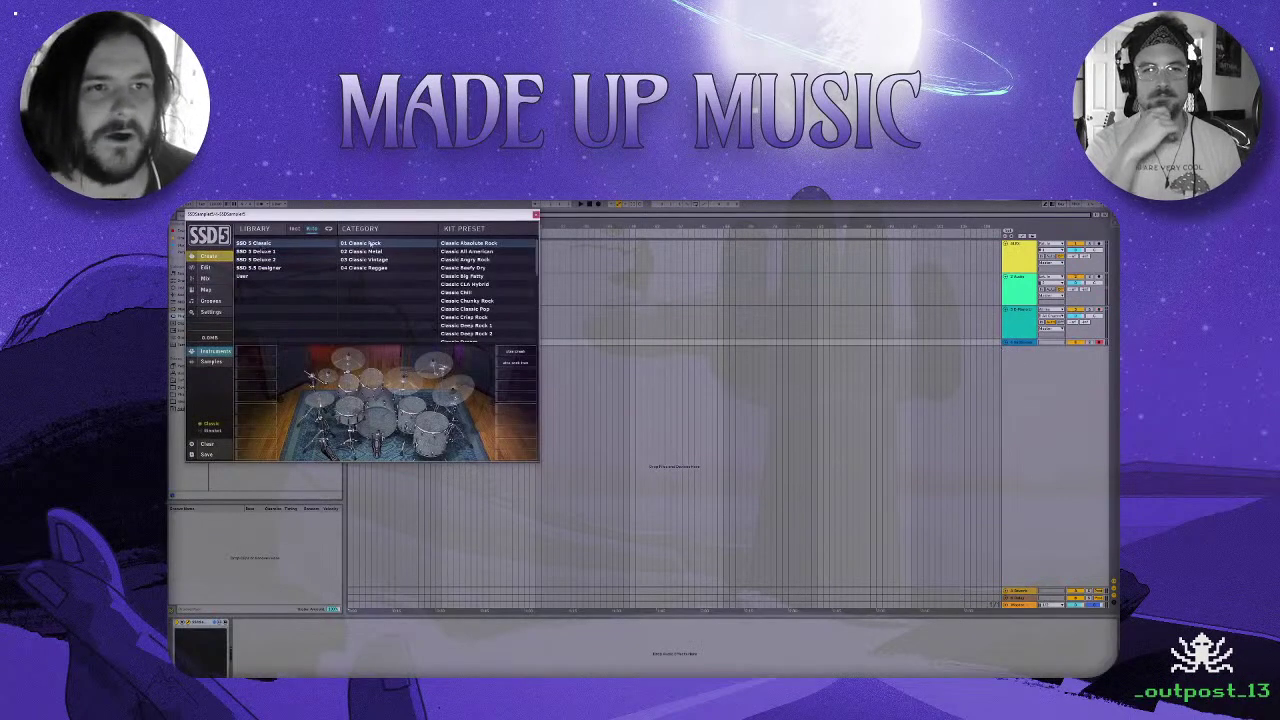
left_click(273, 251)
scroll(505, 261, "down", 2)
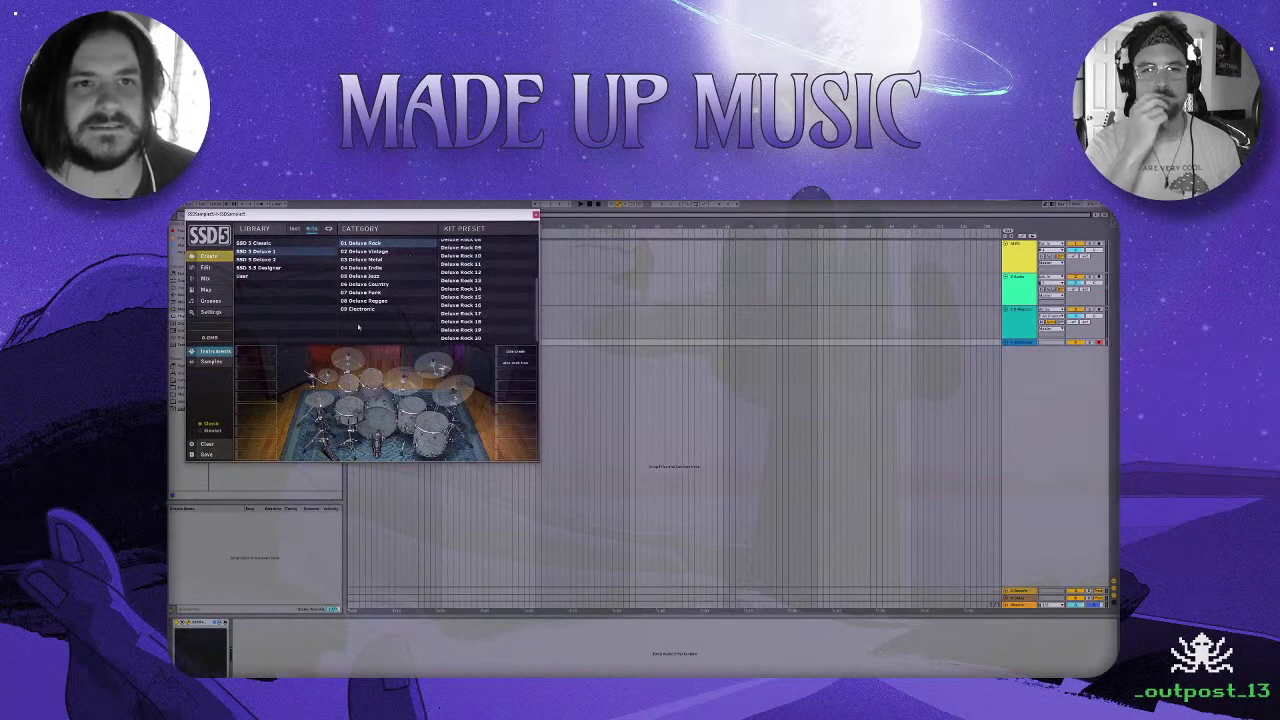
left_click(360, 276)
left_click(256, 259)
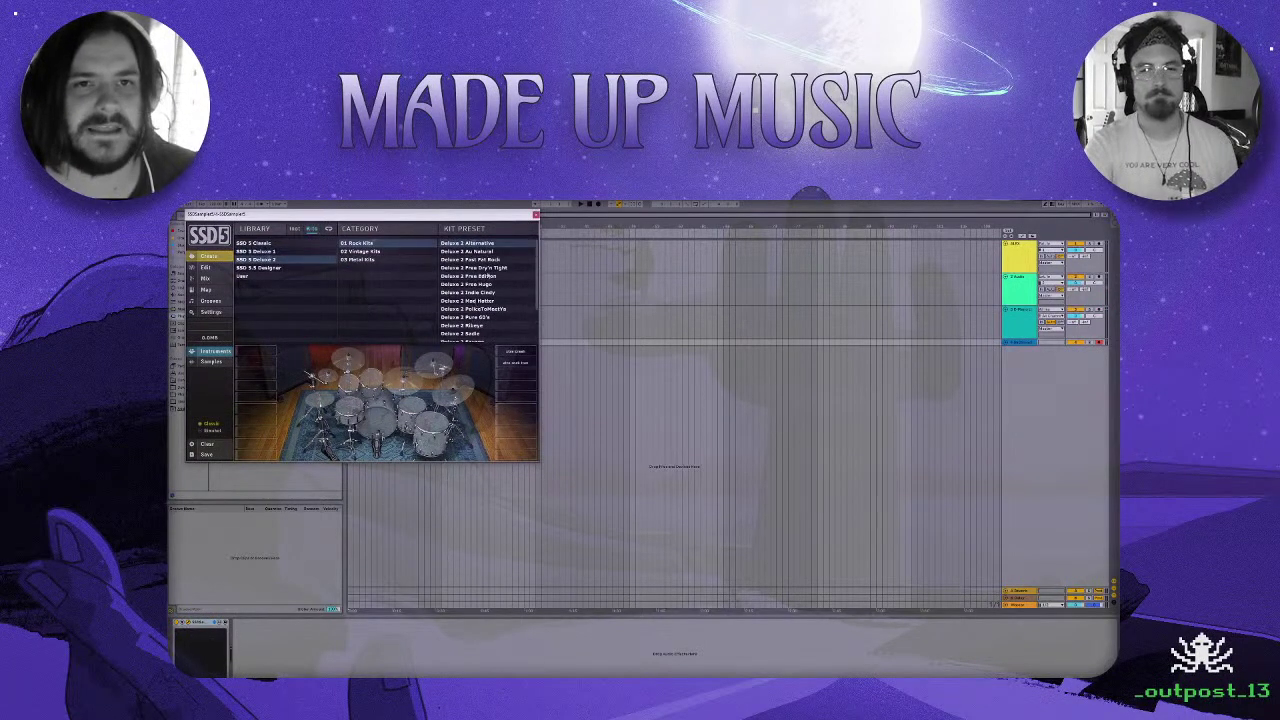
left_click(255, 268)
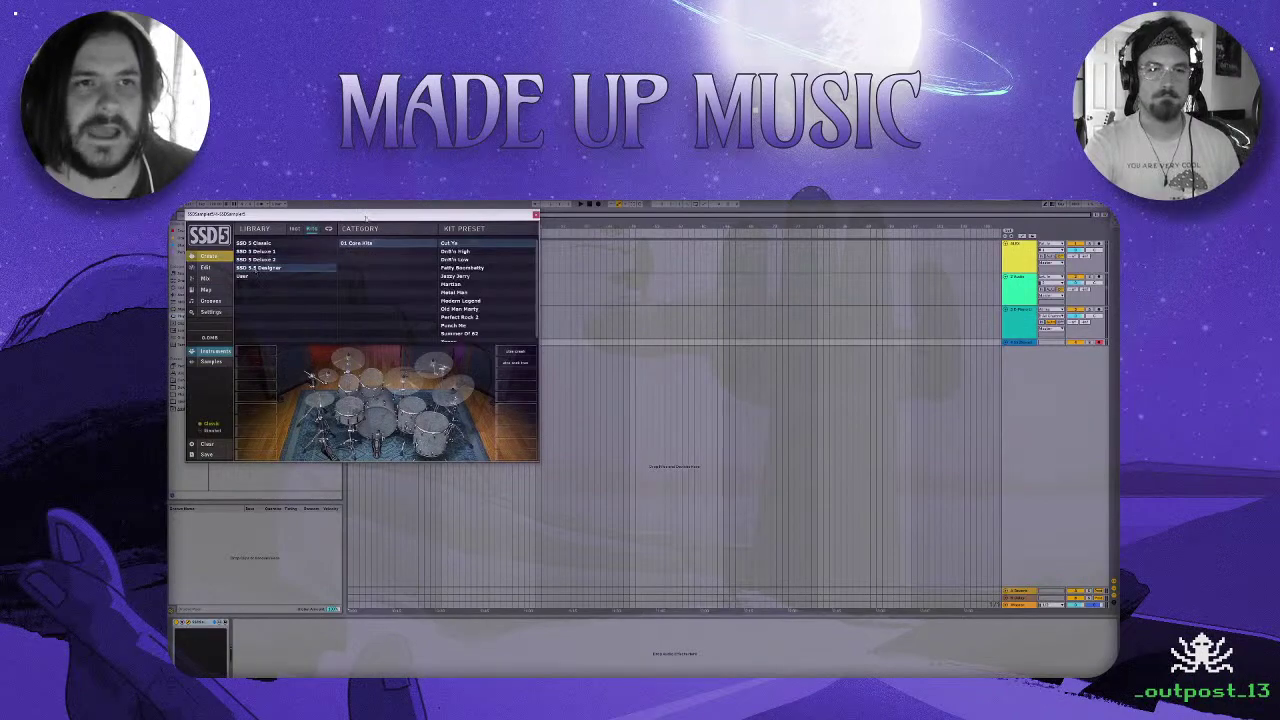
Move the drum sampler window clear of the track starts and show its SSD 5 Core Funk grooves.
left_click_drag(366, 217, 538, 250)
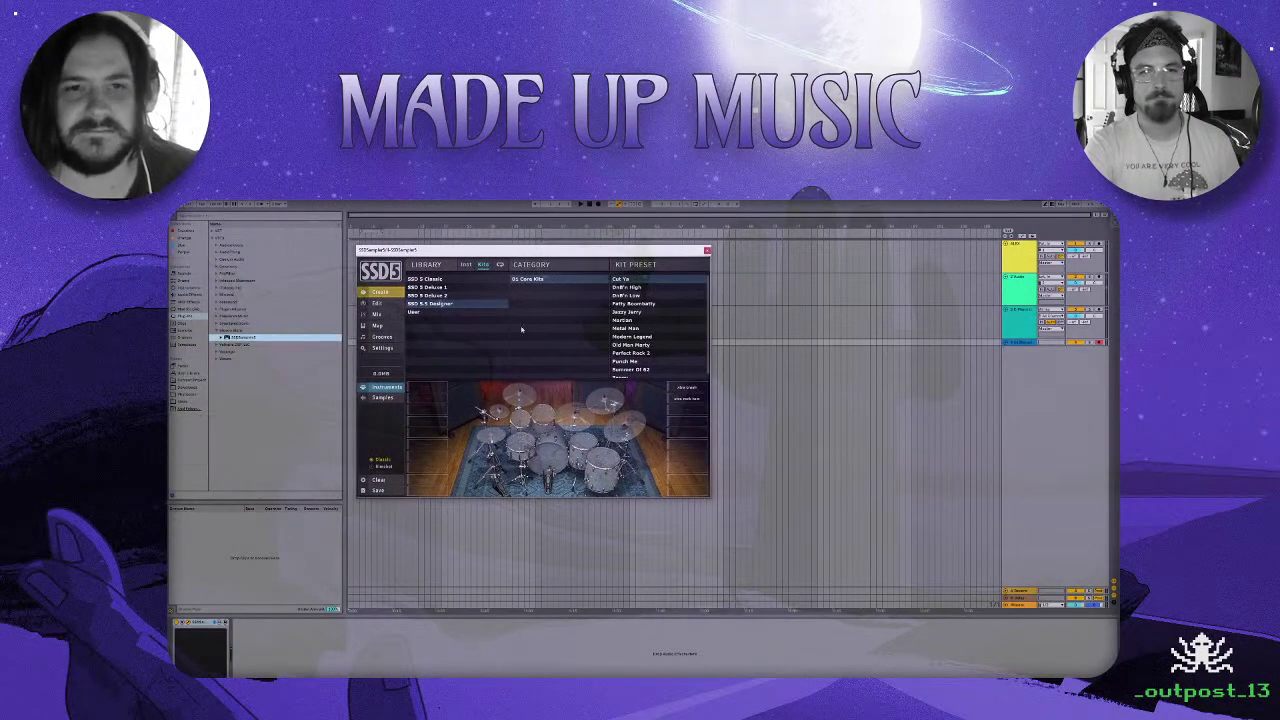
left_click_drag(540, 249, 658, 324)
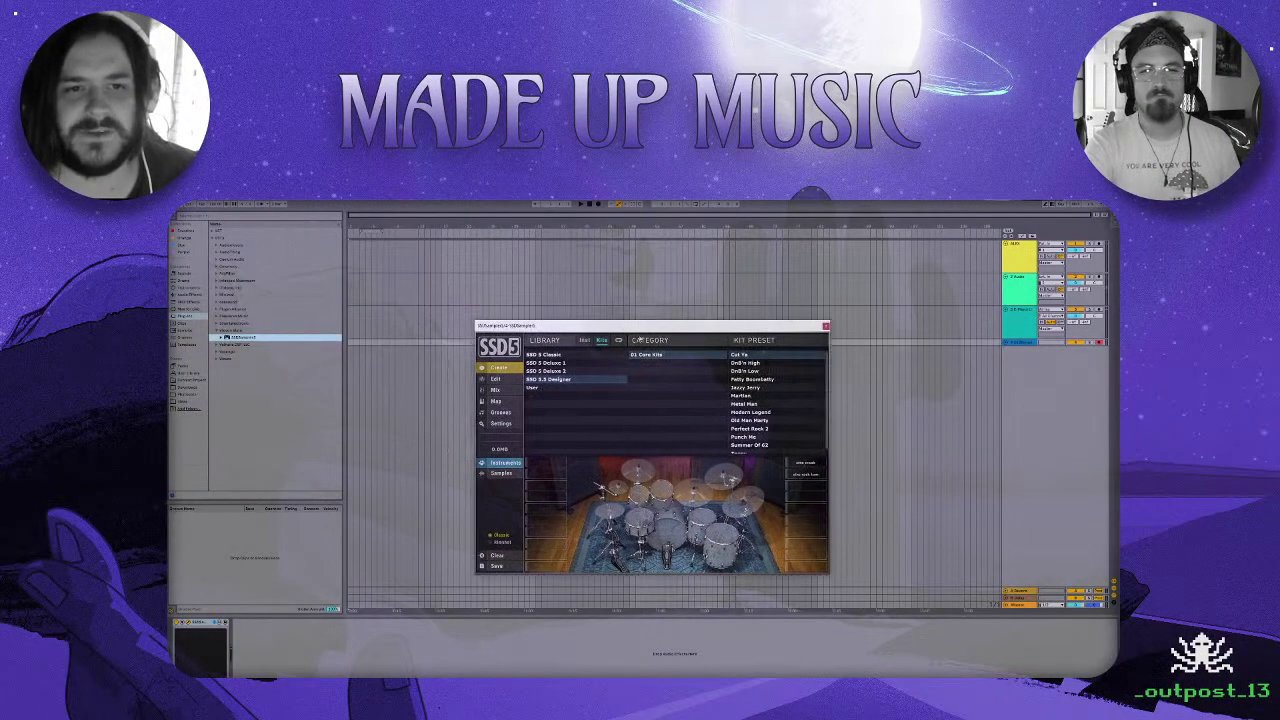
left_click(500, 413)
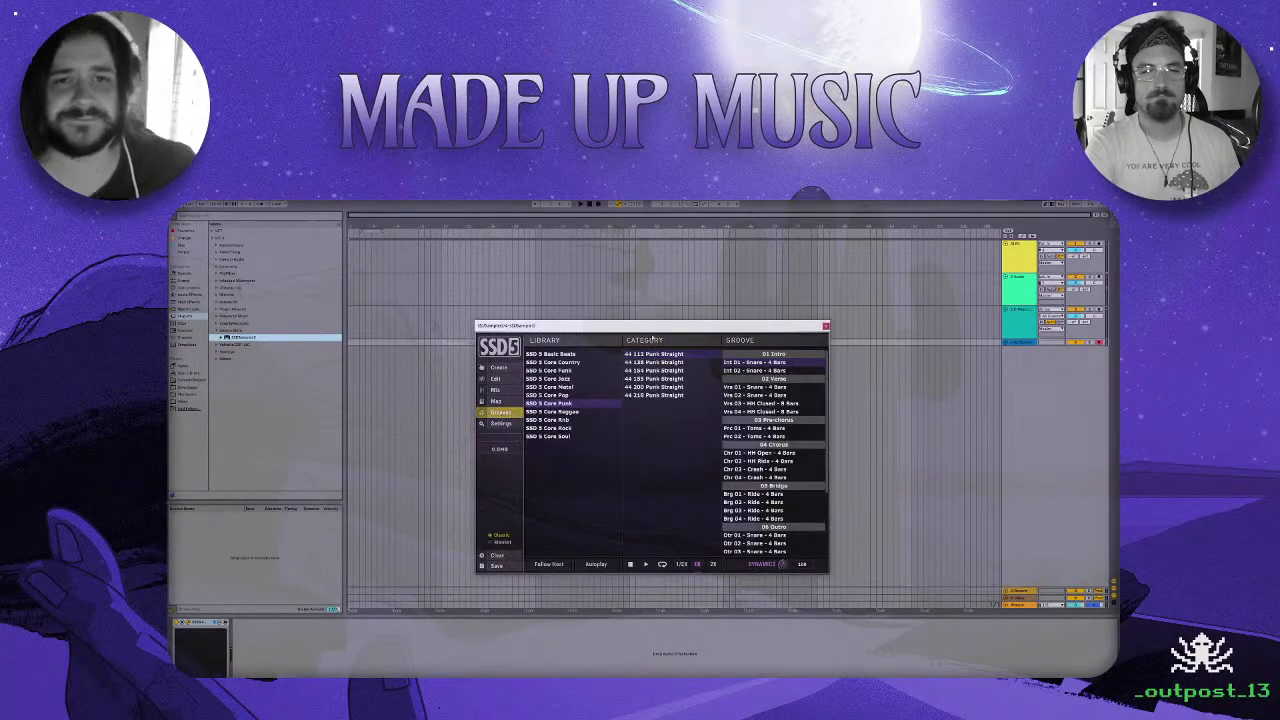
left_click_drag(705, 323, 725, 283)
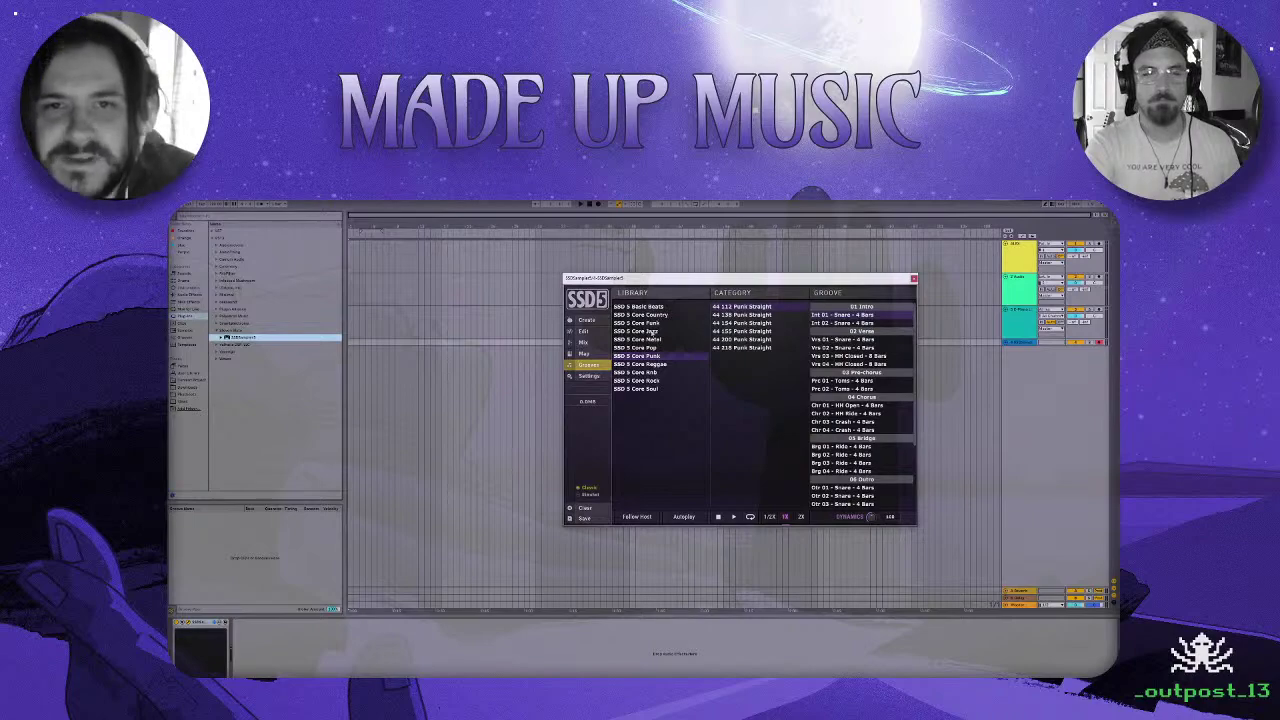
left_click(654, 324)
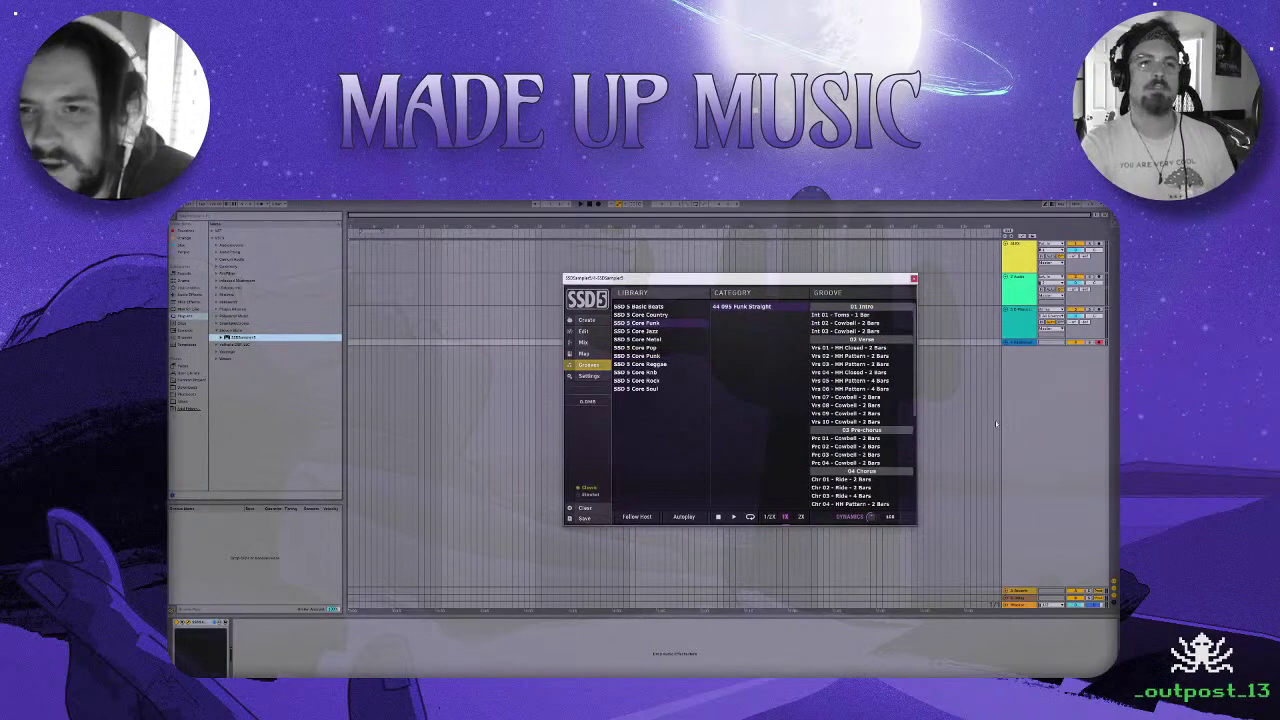
Place the groove Vrs 01 - HH Closed - 2 Bars at the start of the drum track, declining the import prompt.
left_click_drag(838, 276, 890, 254)
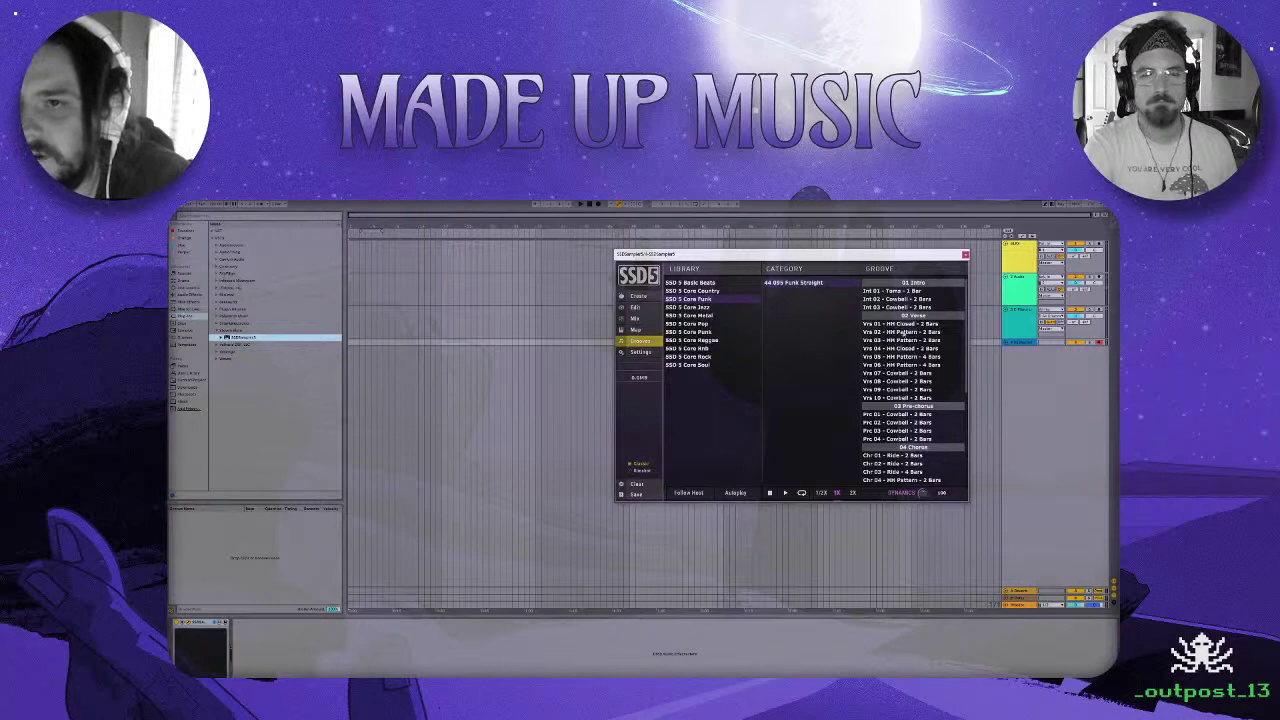
mouse_move(904, 327)
left_mouse_down()
mouse_move(684, 370)
mouse_move(340, 385)
mouse_move(351, 347)
left_mouse_up()
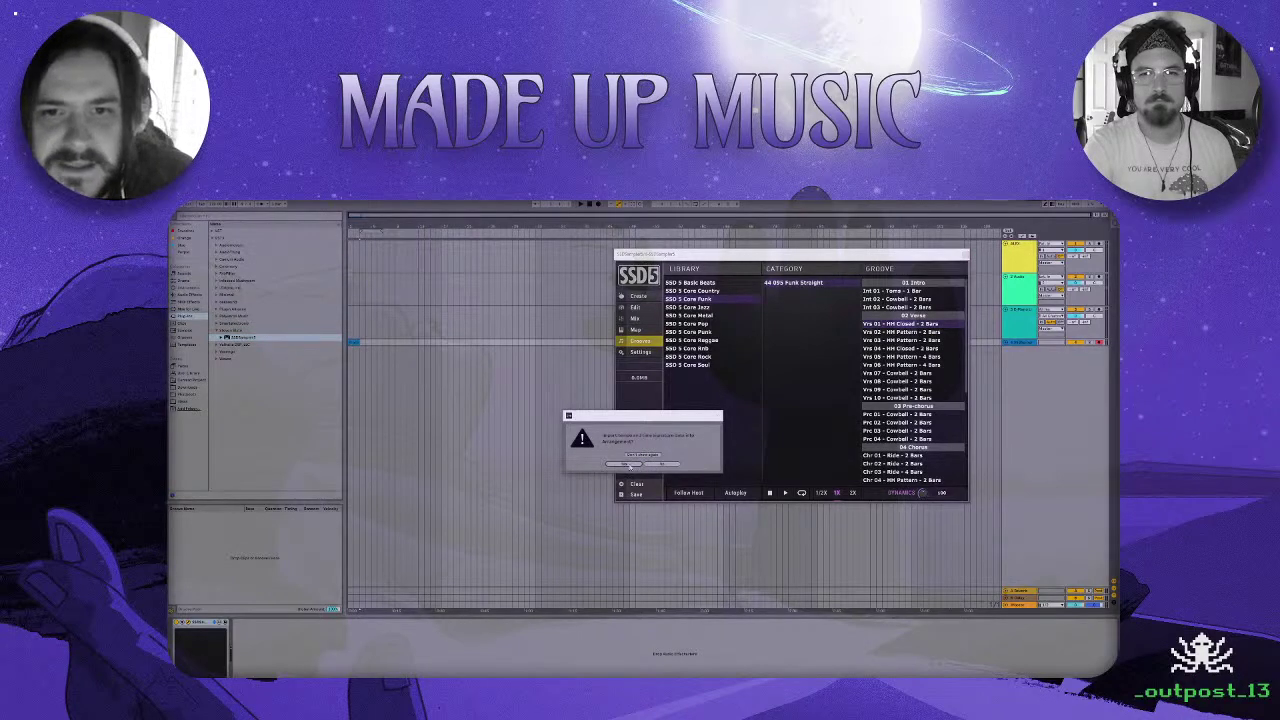
left_click(667, 464)
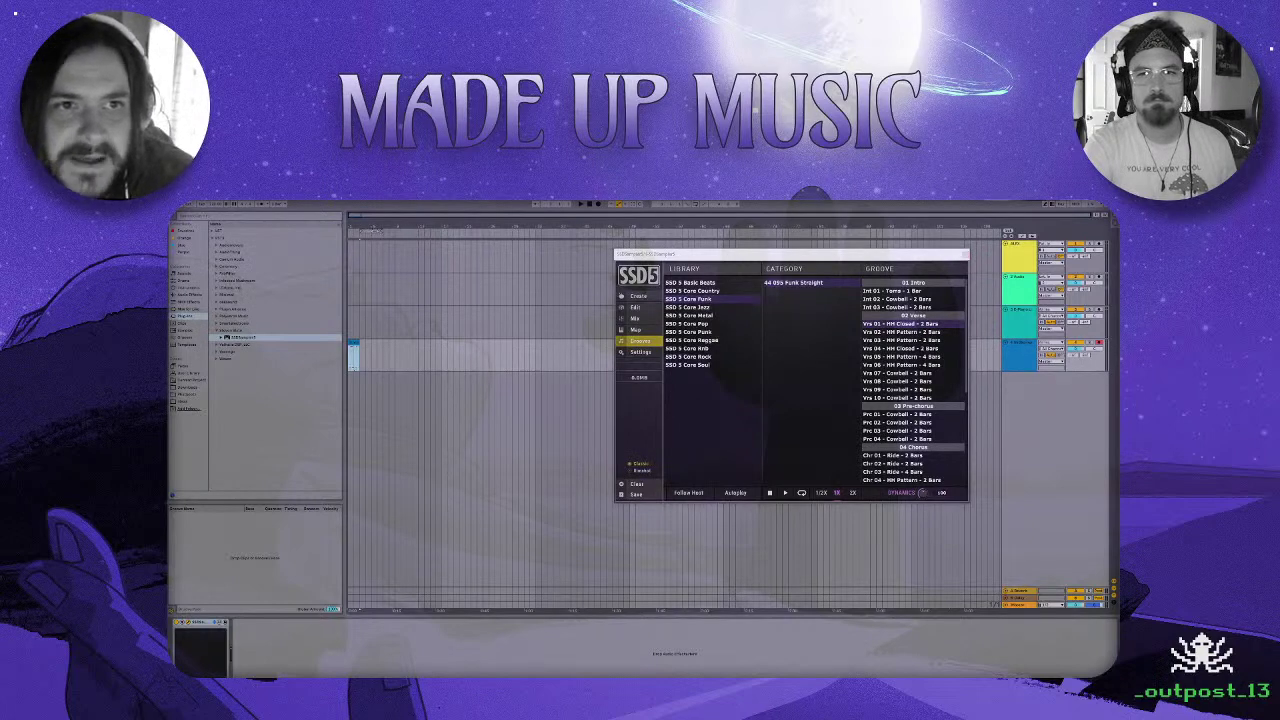
Enlarge the drum groove clip in the timeline and turn on loop playback over its length.
left_click_drag(377, 231, 357, 233)
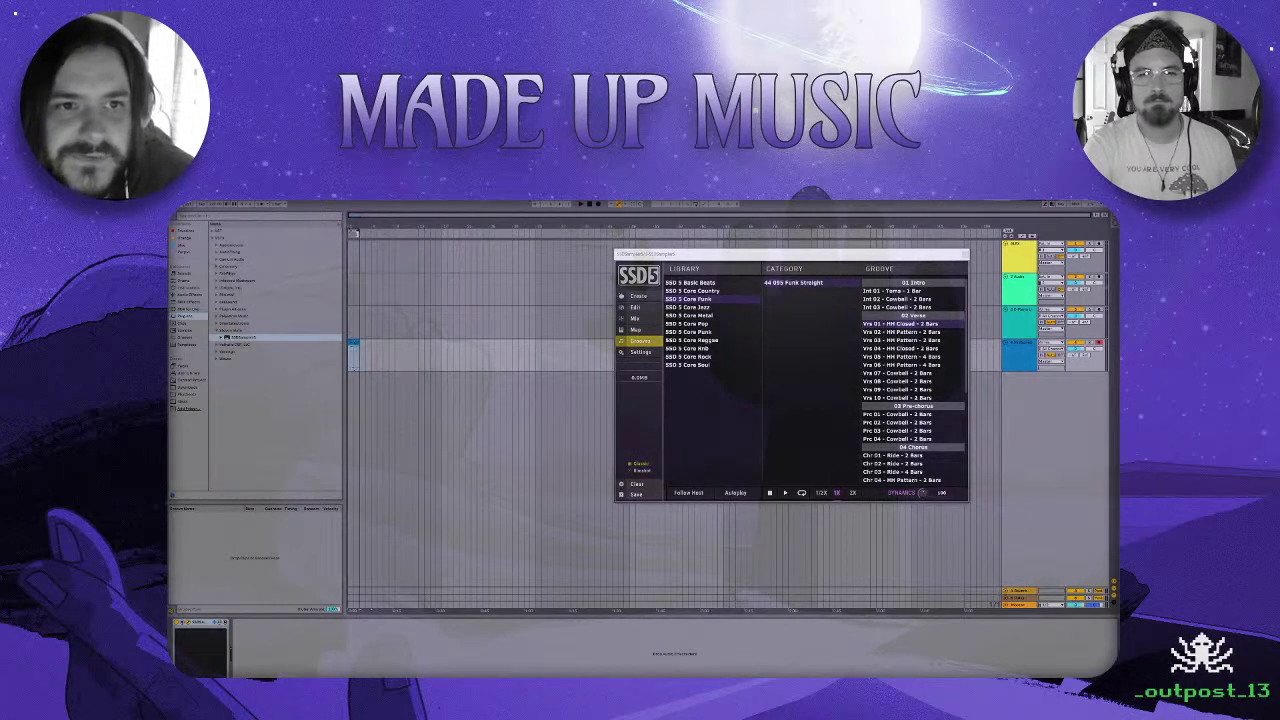
left_click_drag(700, 254, 654, 263)
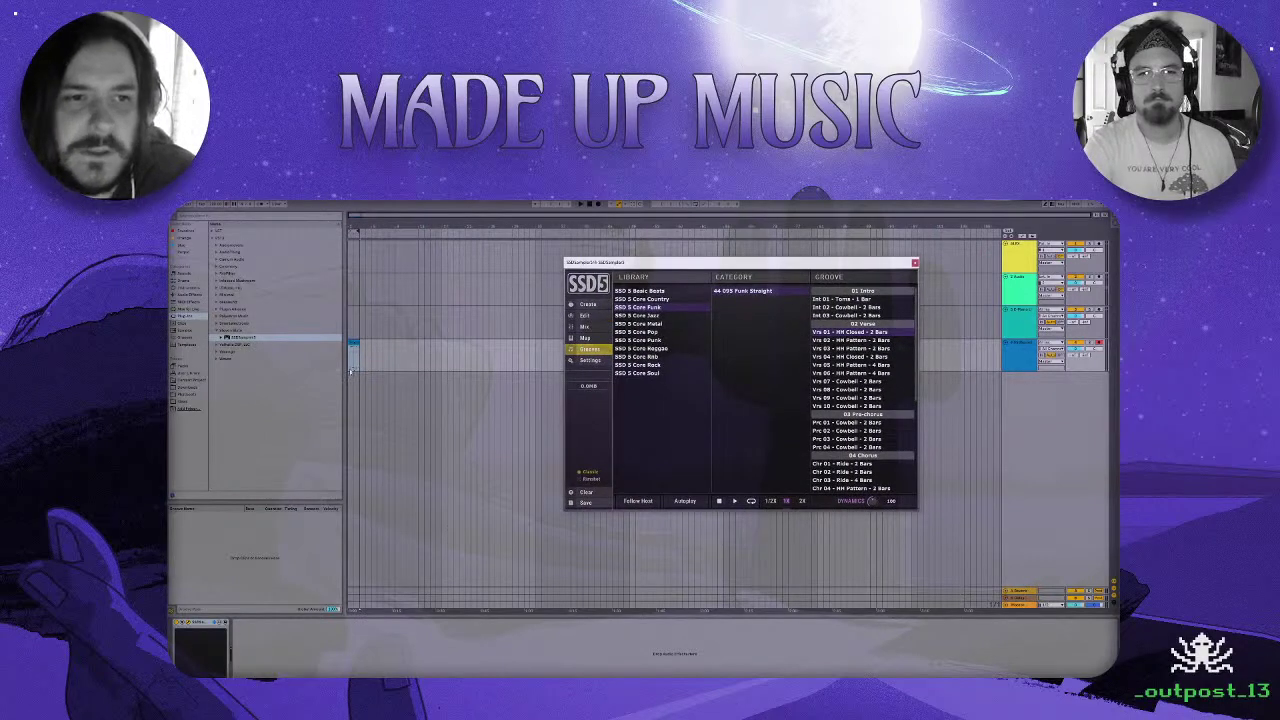
left_click_drag(356, 226, 351, 281)
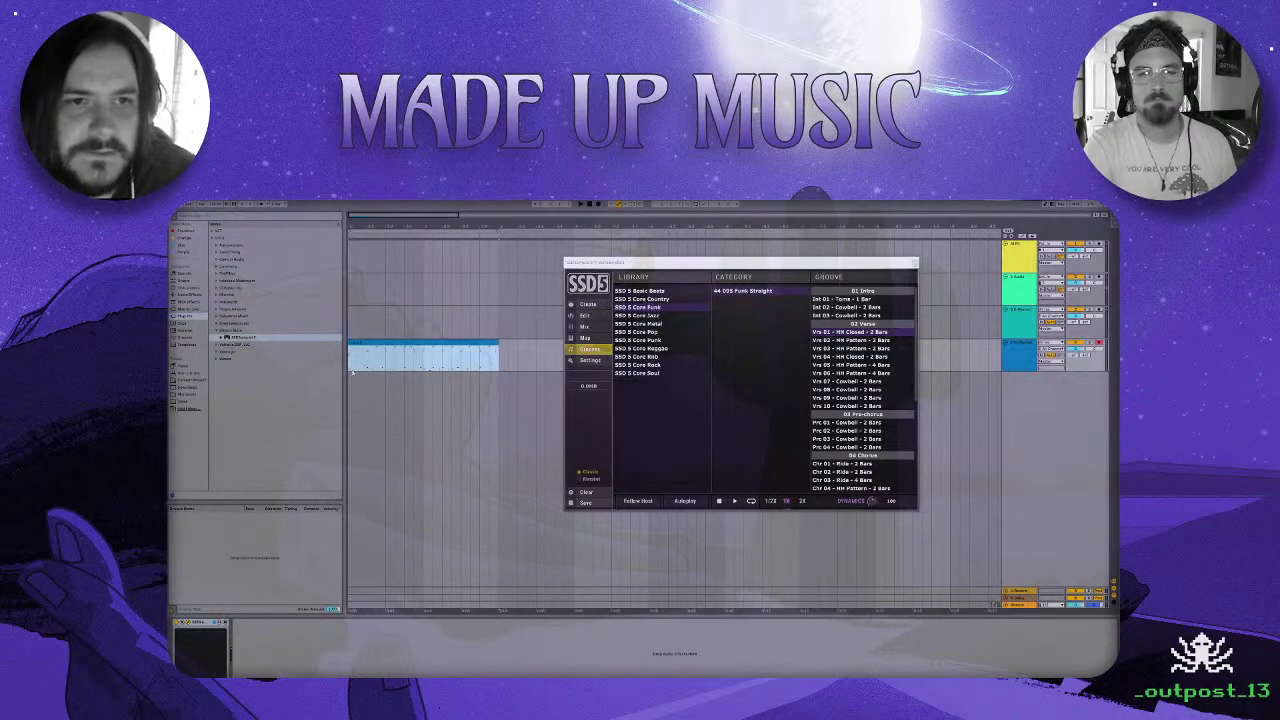
left_click(598, 305)
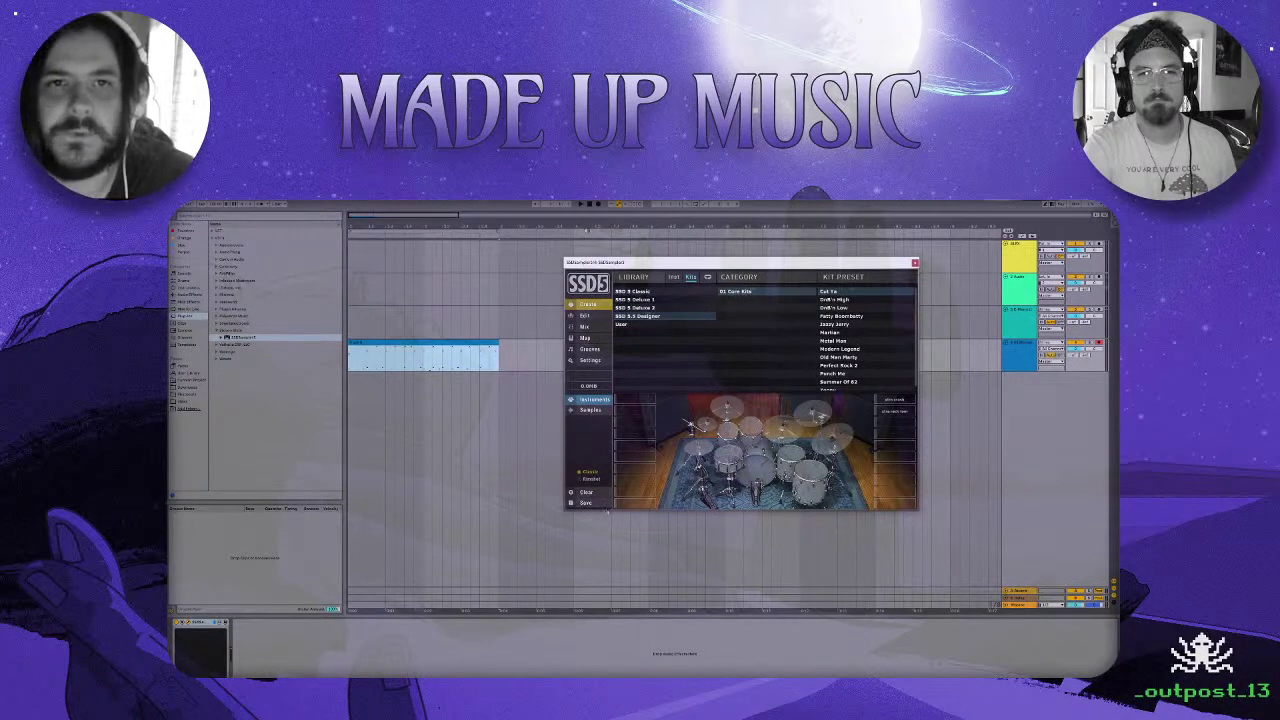
left_click(592, 205)
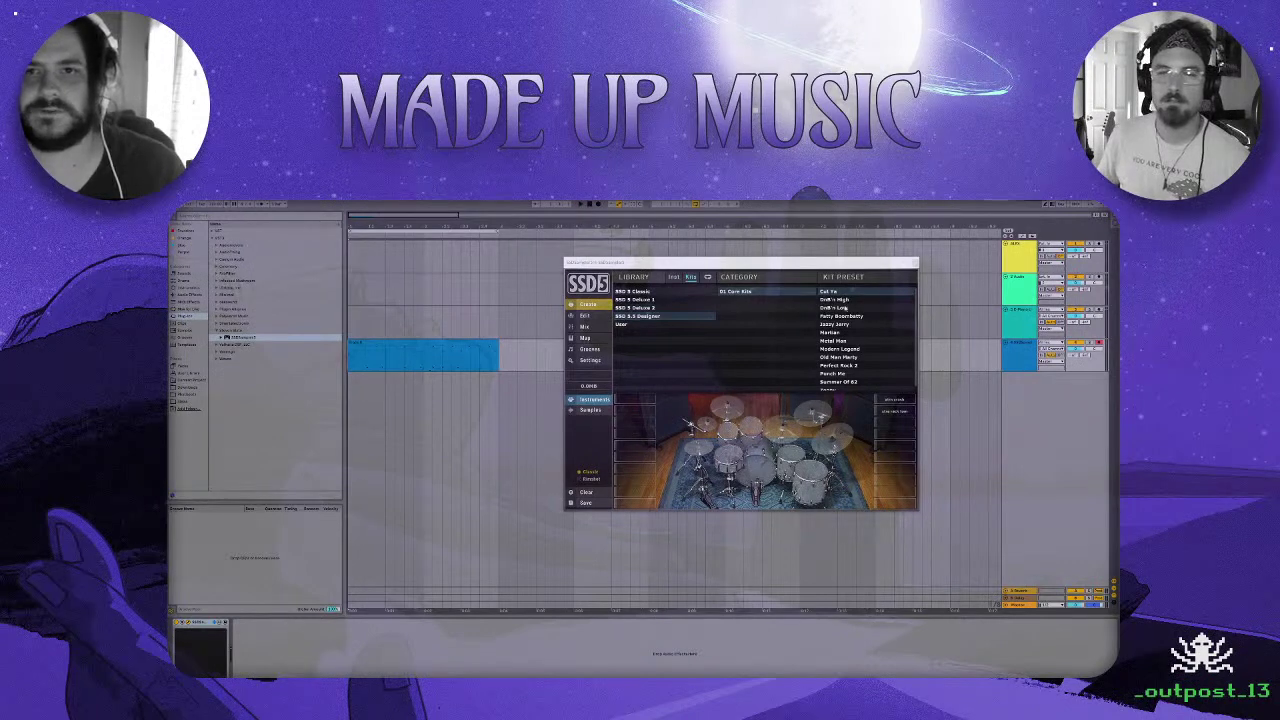
Try the Metal Man and Punch Me kits from the SSD 5.5 Designer library.
left_click(840, 341)
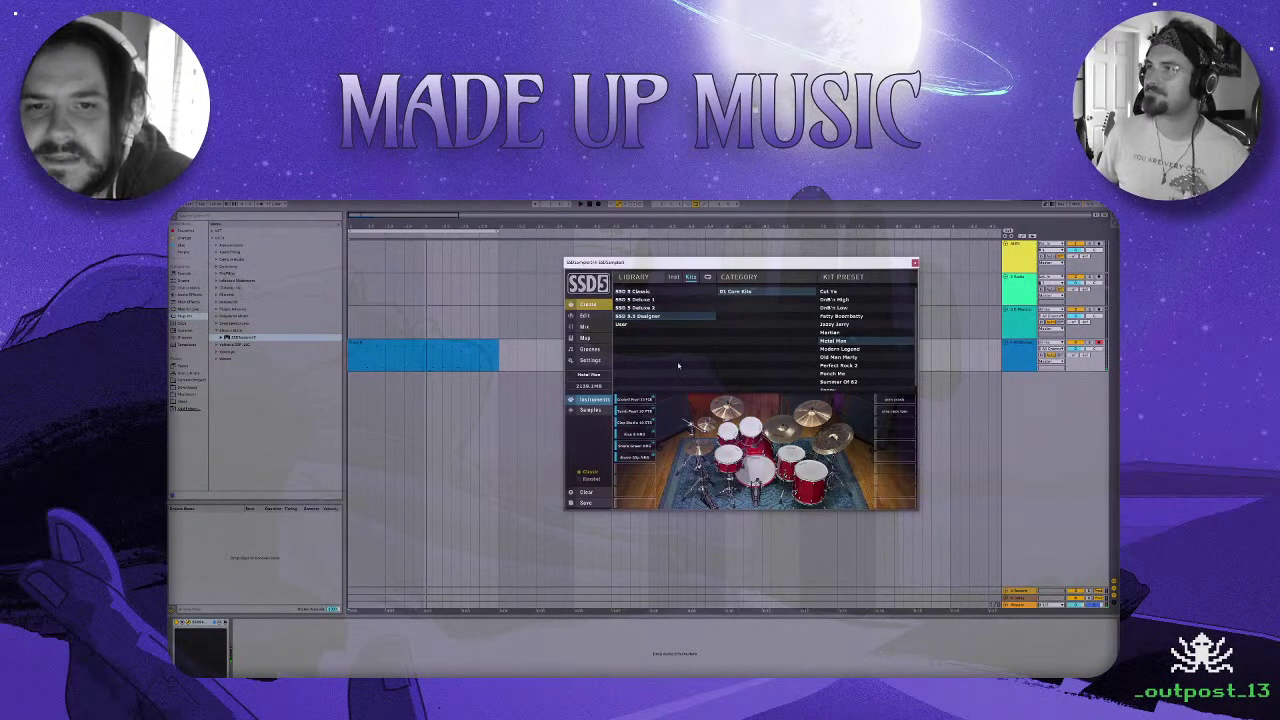
scroll(850, 345, "down", 1)
left_click(843, 372)
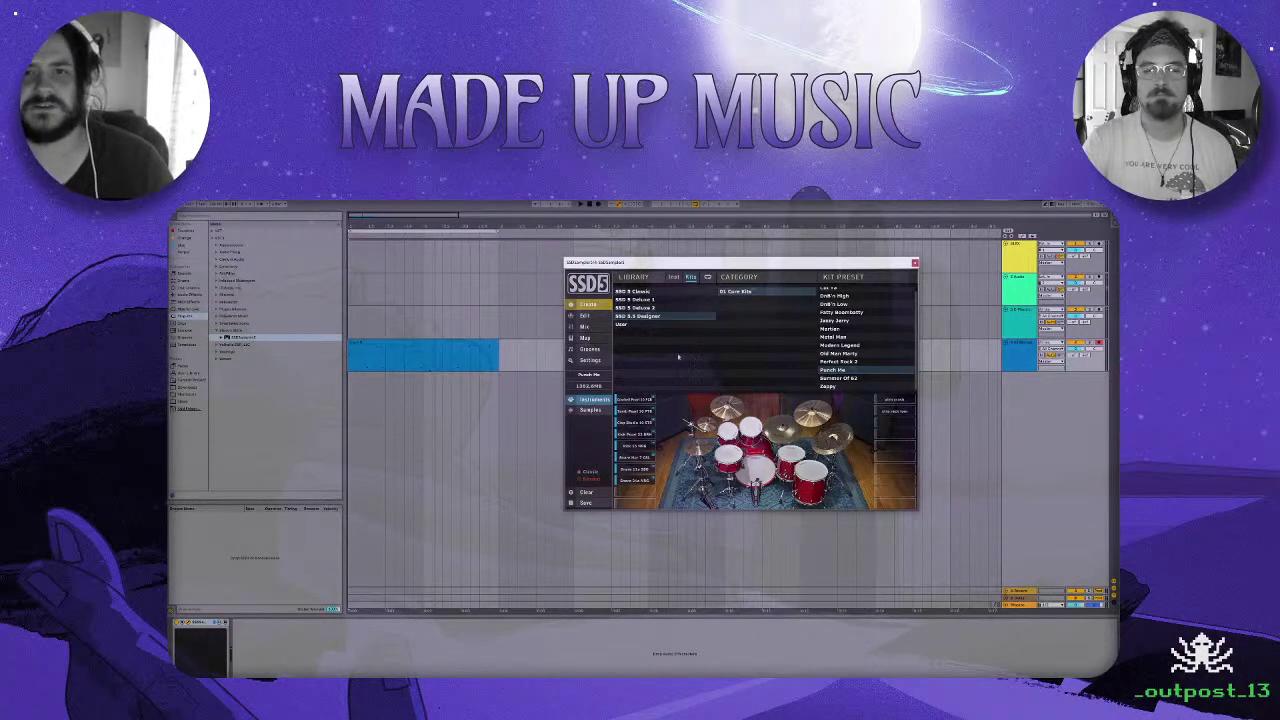
Return the sampler to its grooves and play the looped drum clip.
left_click_drag(740, 262, 775, 261)
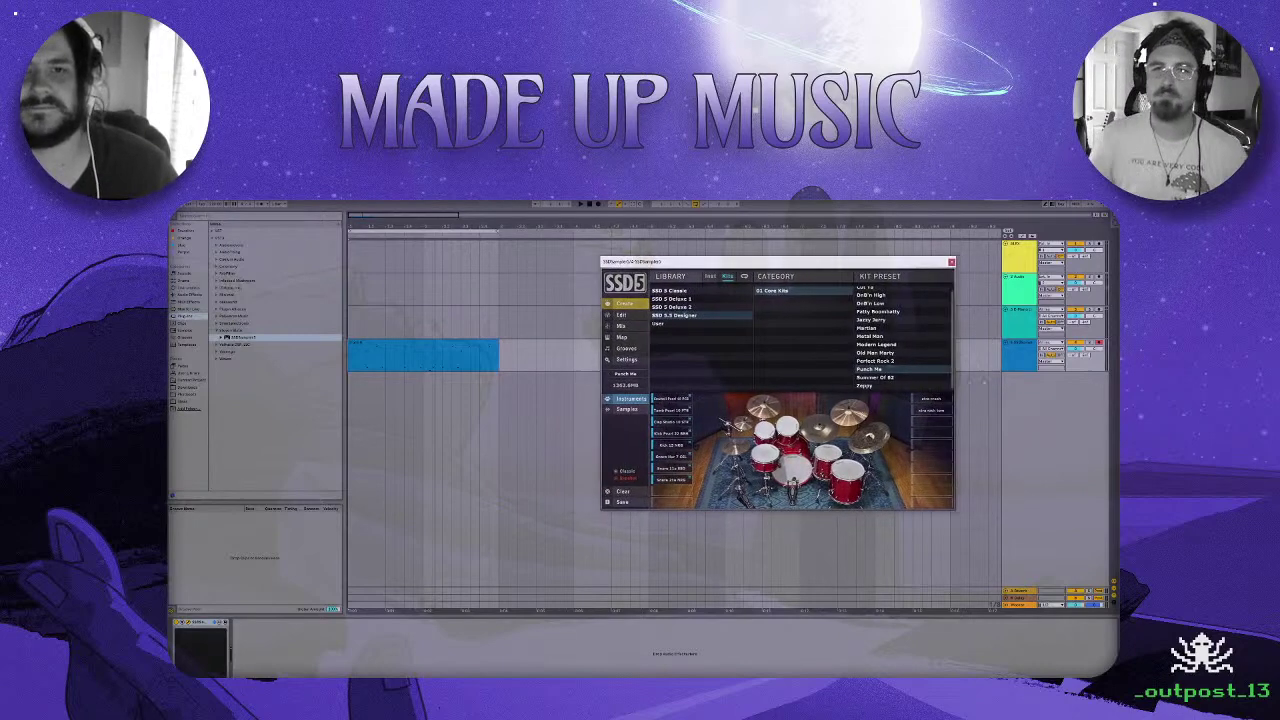
left_click(624, 350)
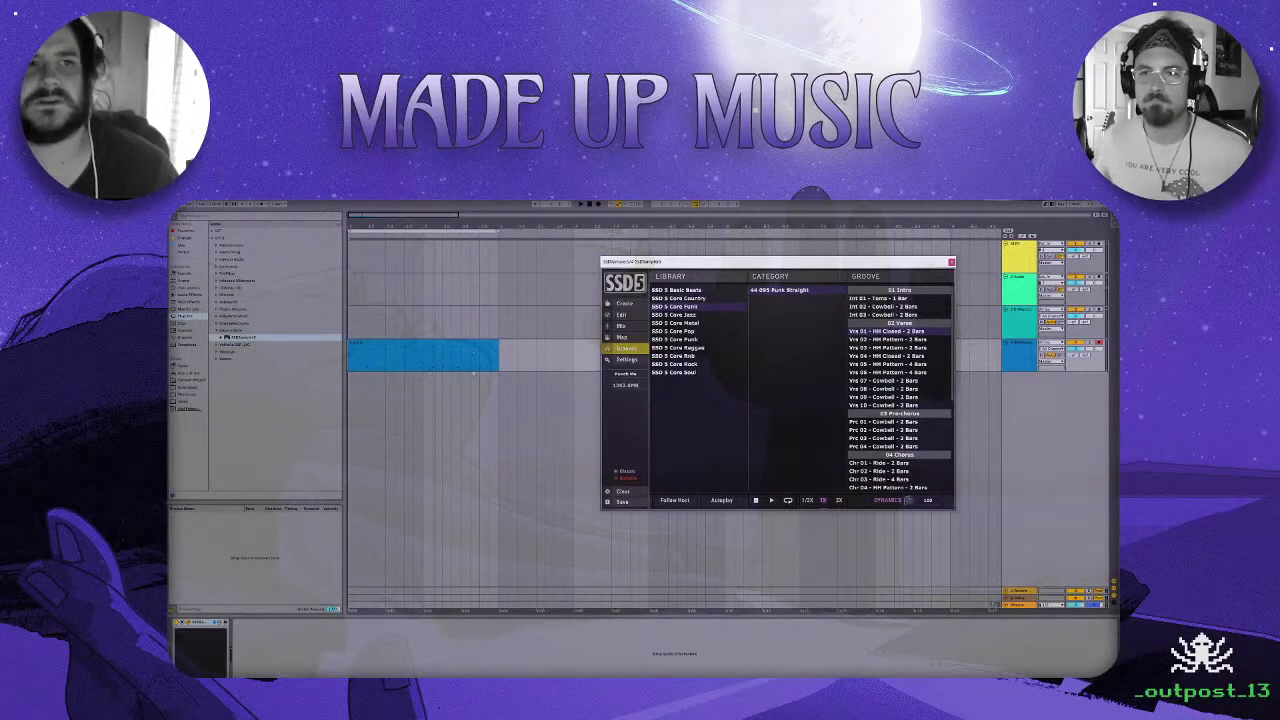
left_click(213, 205)
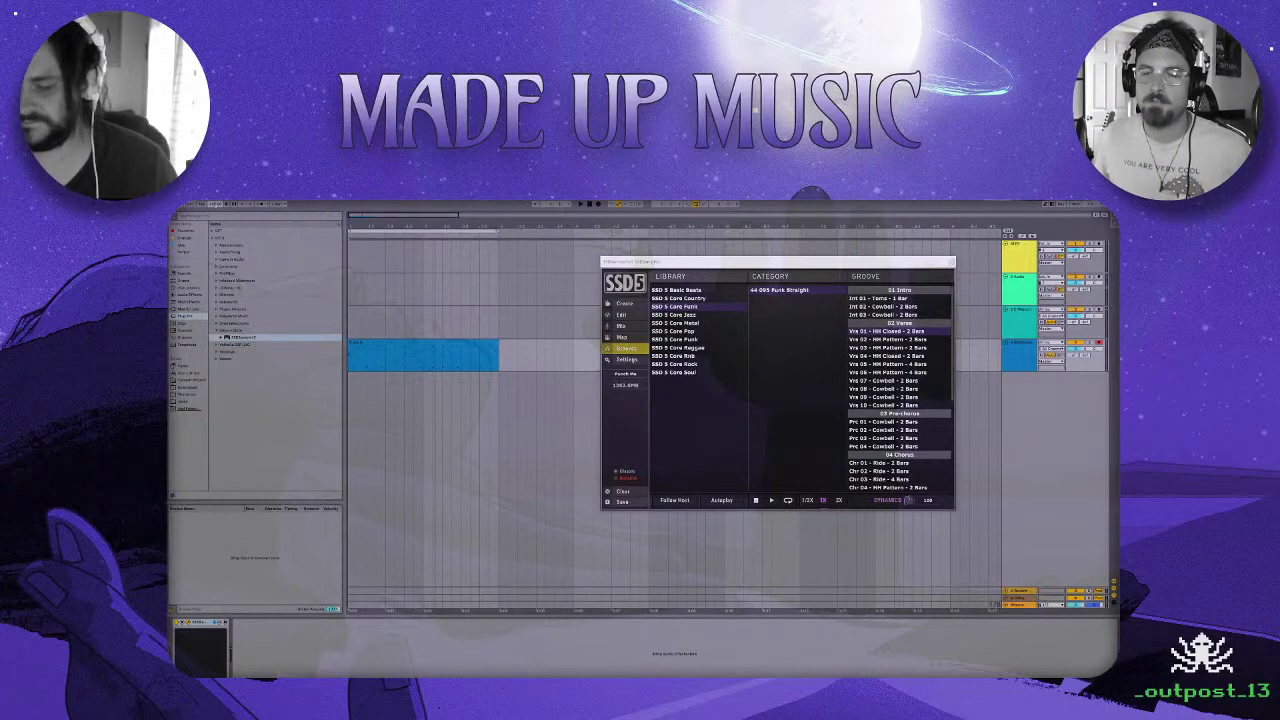
key("space")
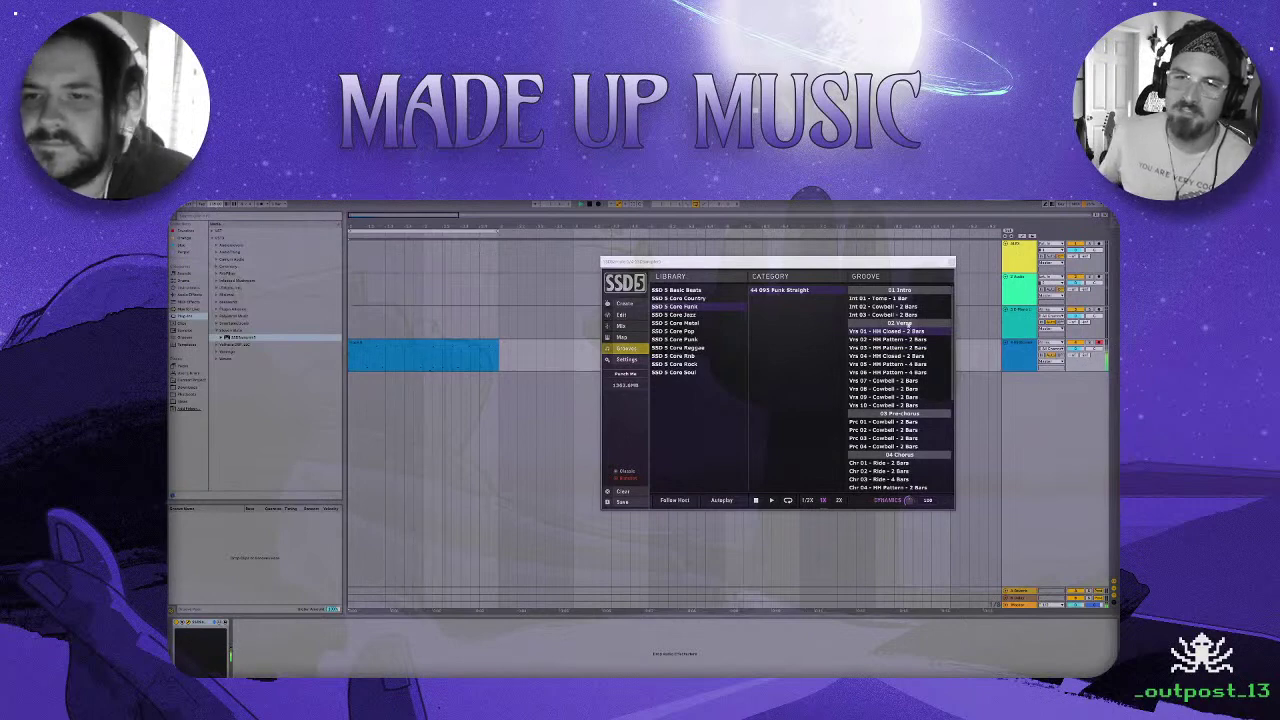
Load the Deluxe 2 Free Dry'n Tight kit from SSD 5 Deluxe 2, close the sampler window and stop playback.
left_click(630, 304)
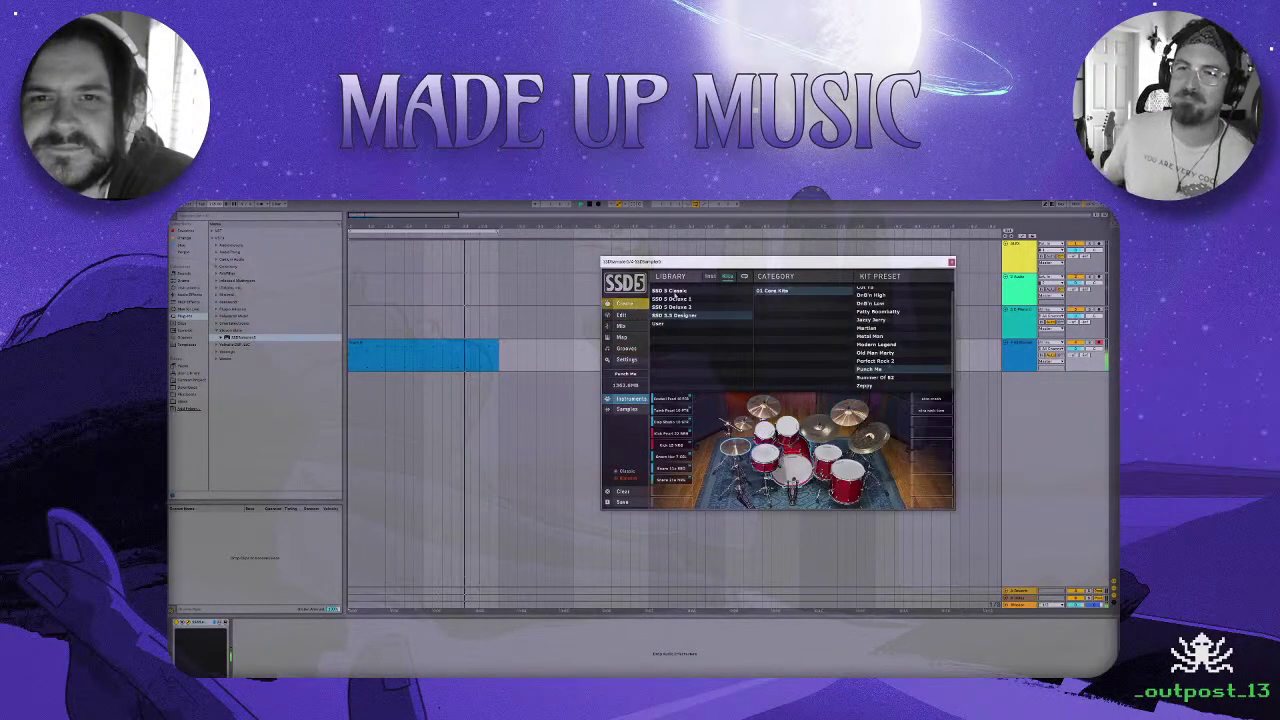
left_click(672, 307)
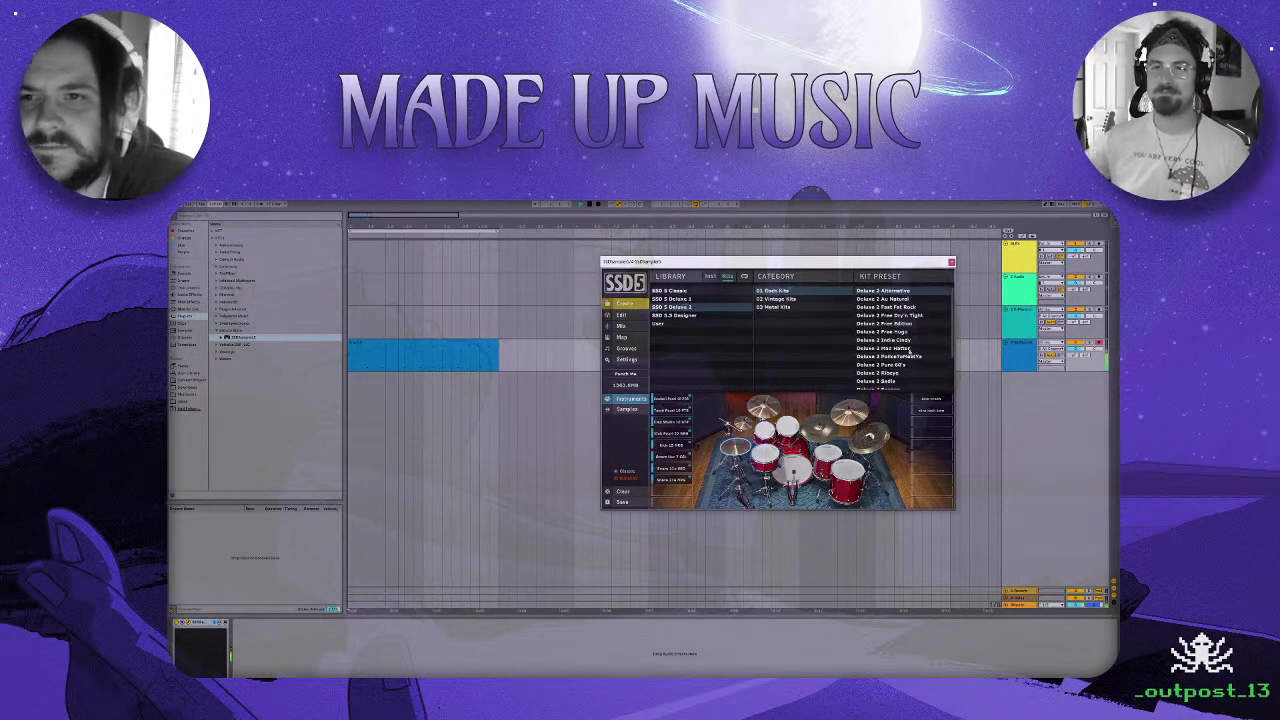
left_click(914, 315)
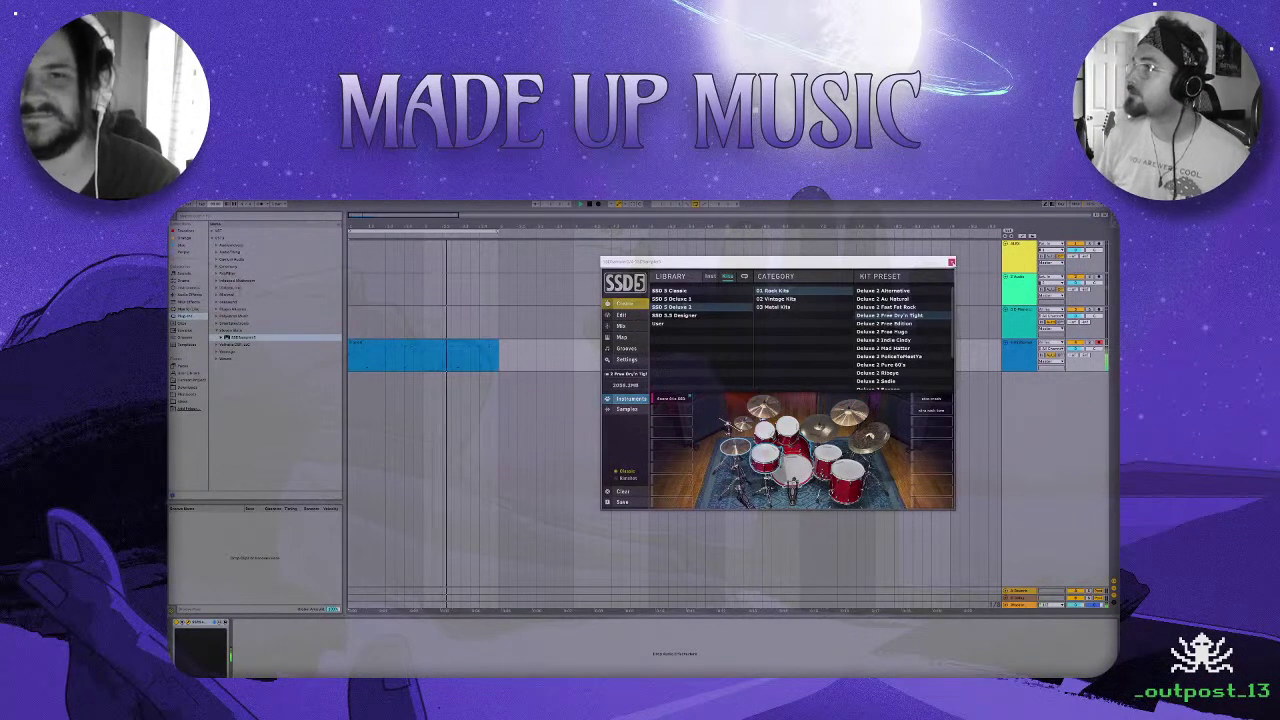
left_click(951, 262)
key("space")
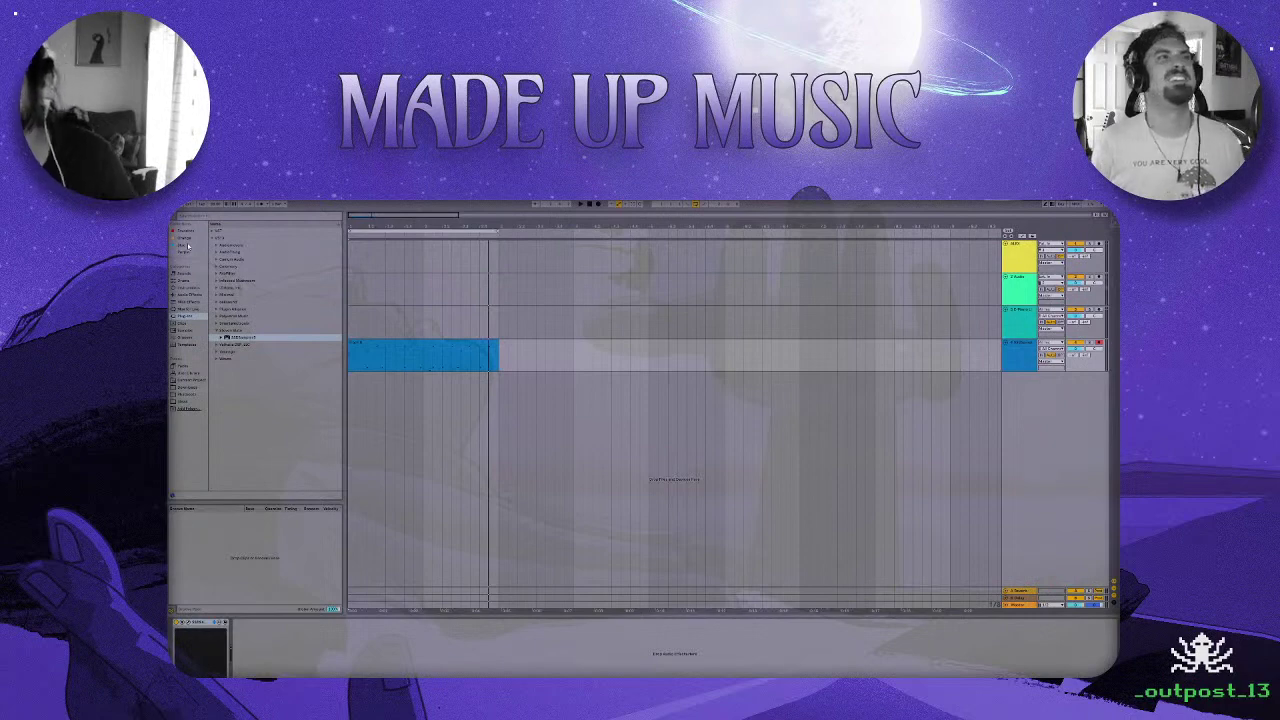
Move the green audio track below the drum sampler track.
left_click(1030, 428)
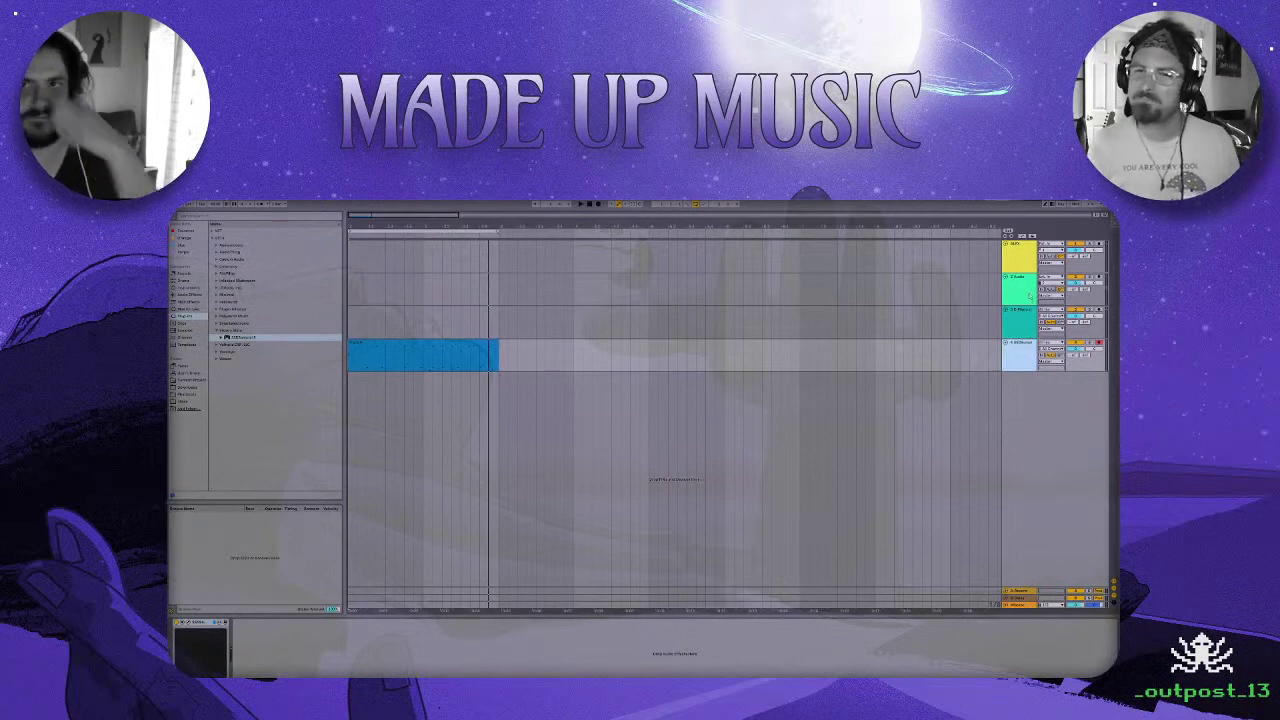
left_click_drag(1022, 296, 1037, 395)
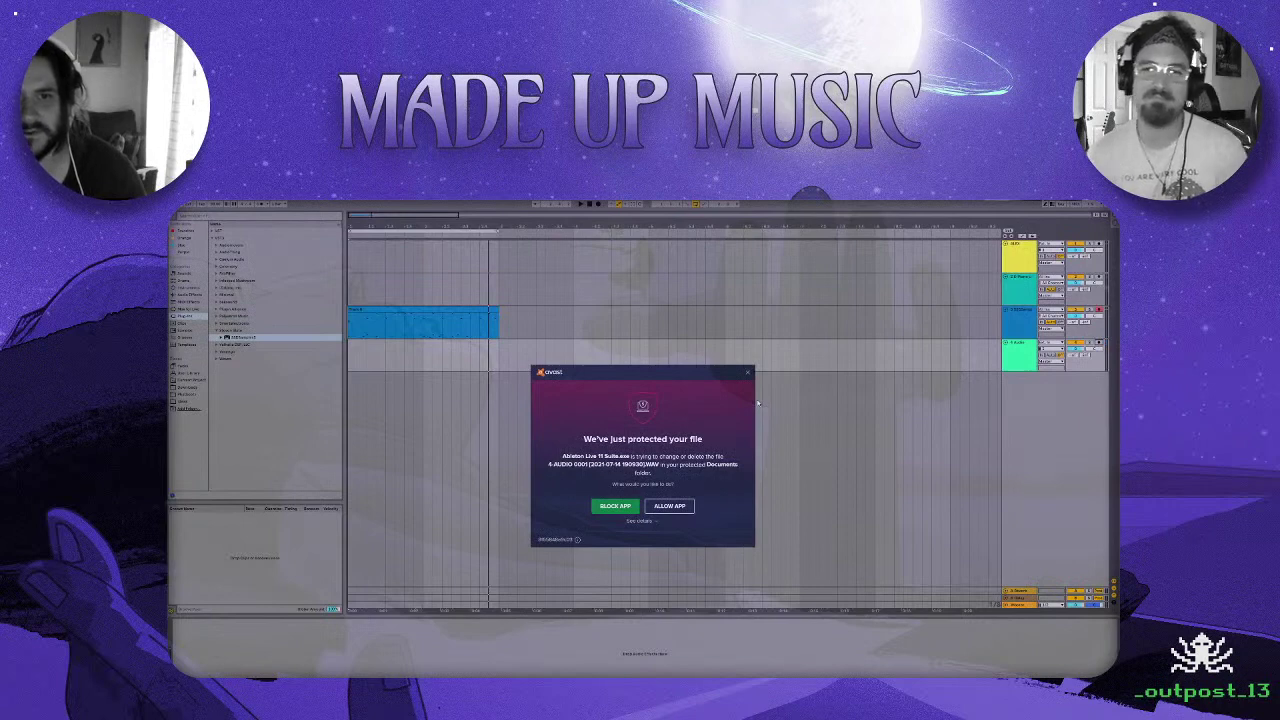
Allow Ableton Live in the Avast file protection prompt, close the error message and arm the green audio track for recording.
left_click(667, 507)
left_click(648, 502)
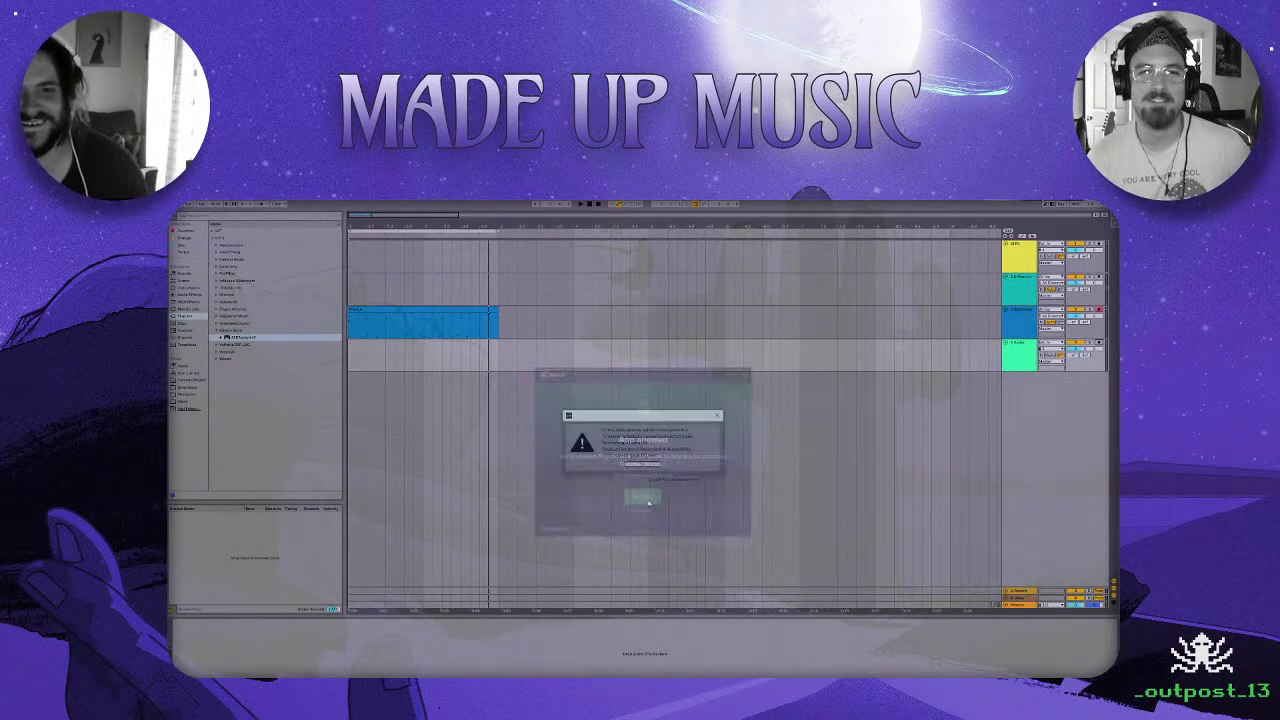
left_click(718, 416)
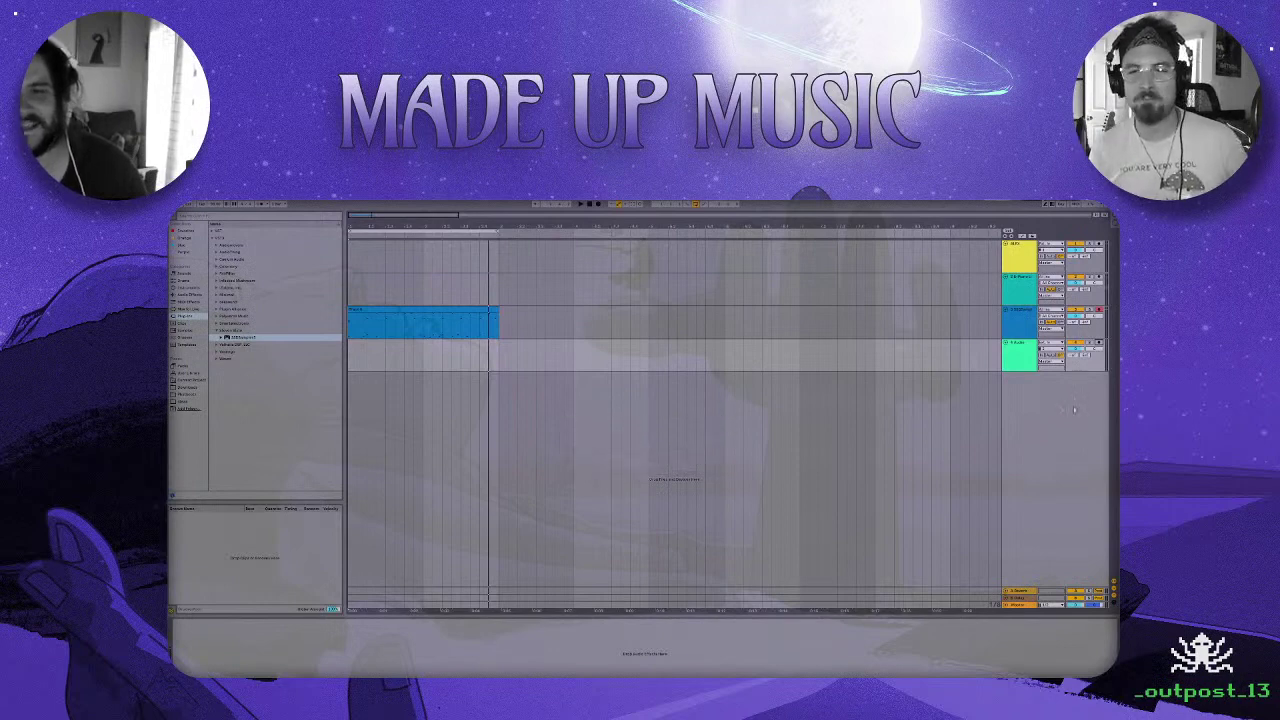
left_click(1098, 343)
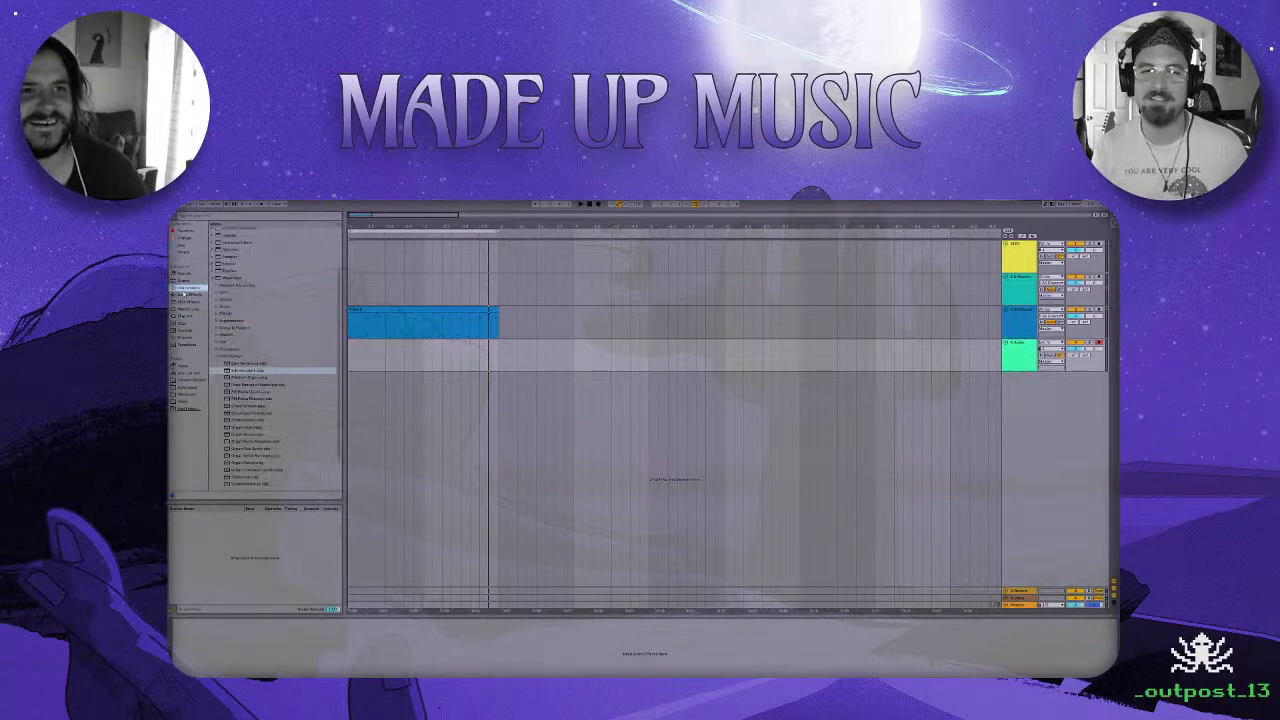
Search the audio effects for "tun", add the Tuner to the green audio track and choose the track's input channel.
left_click(188, 294)
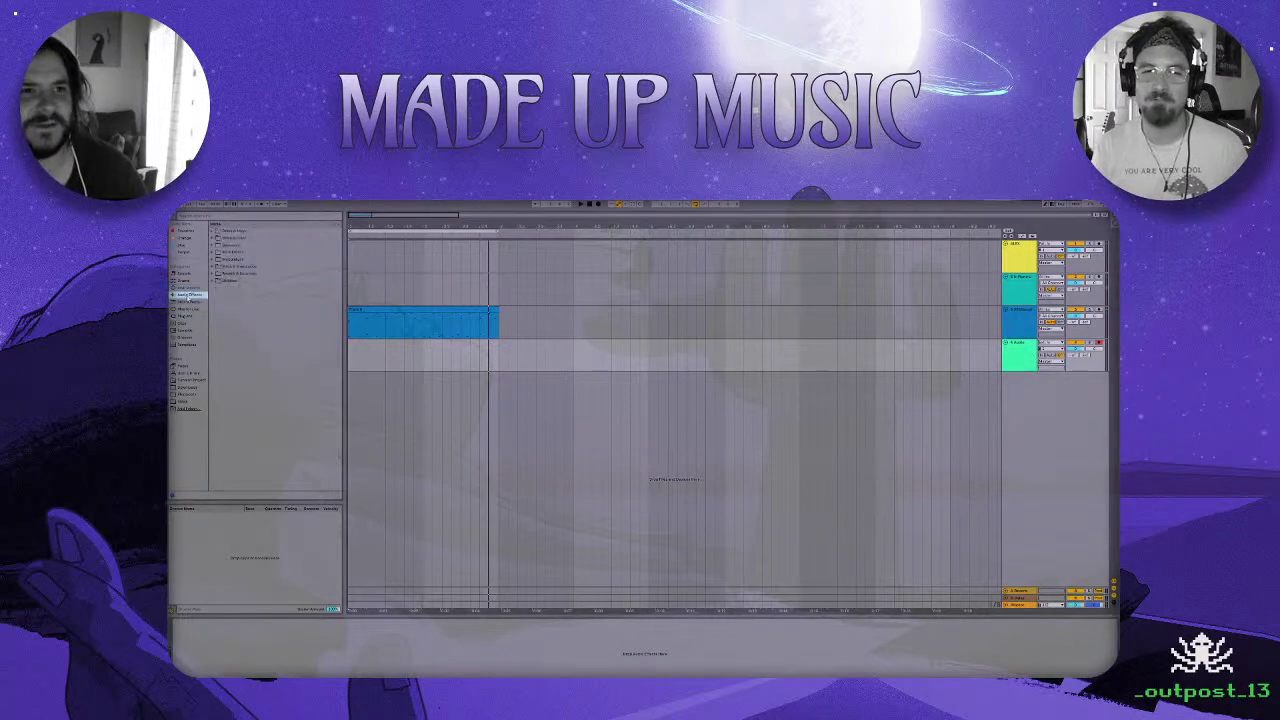
left_click(238, 213)
type("tun")
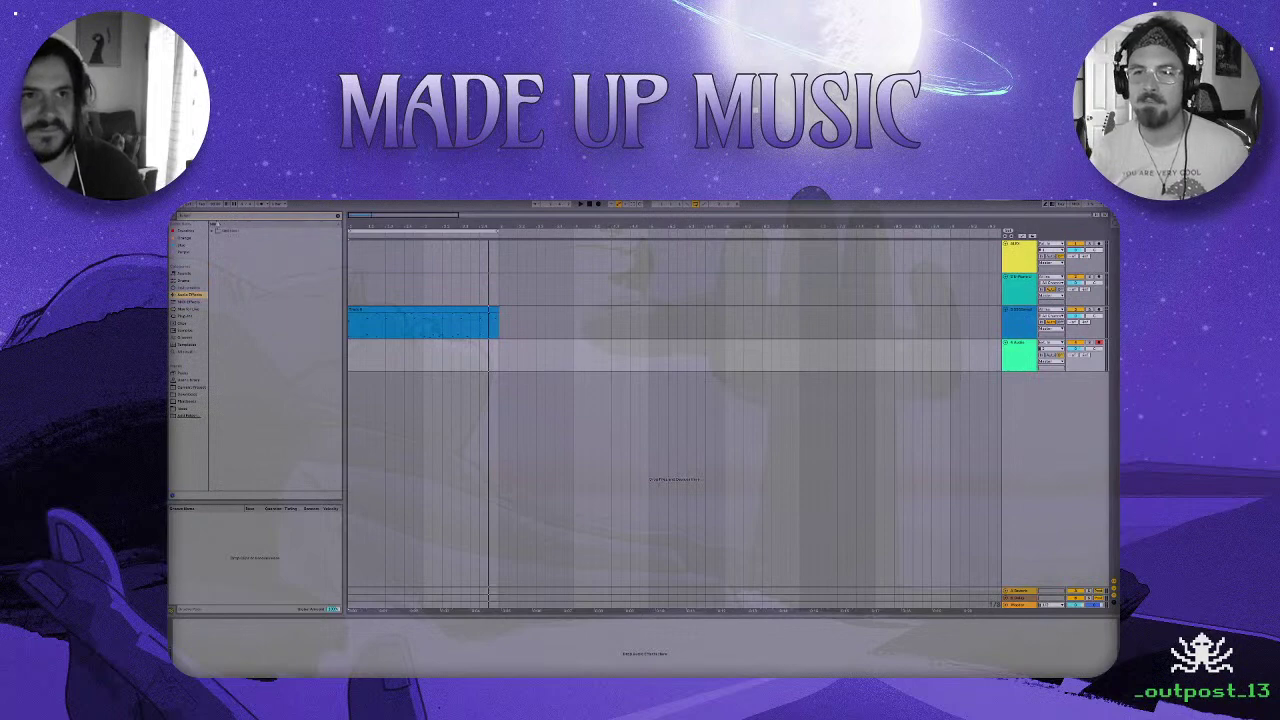
left_click(213, 231)
left_click(231, 237)
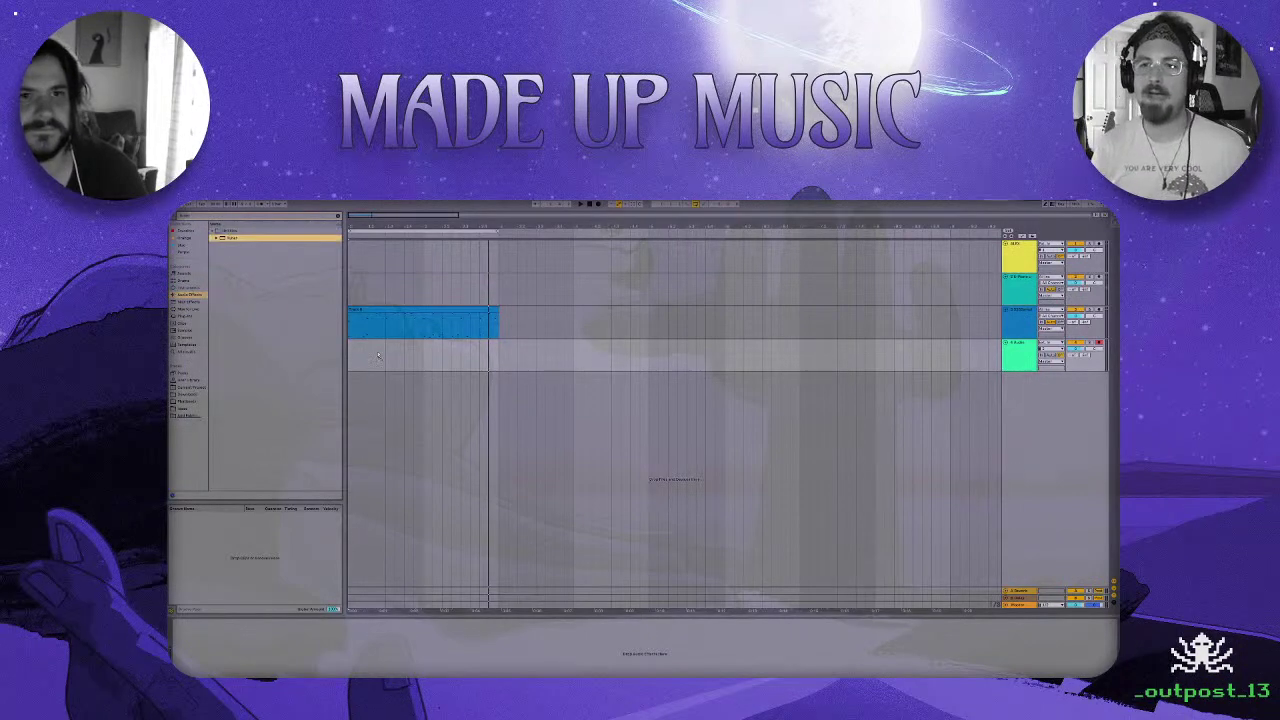
left_click_drag(376, 354, 373, 354)
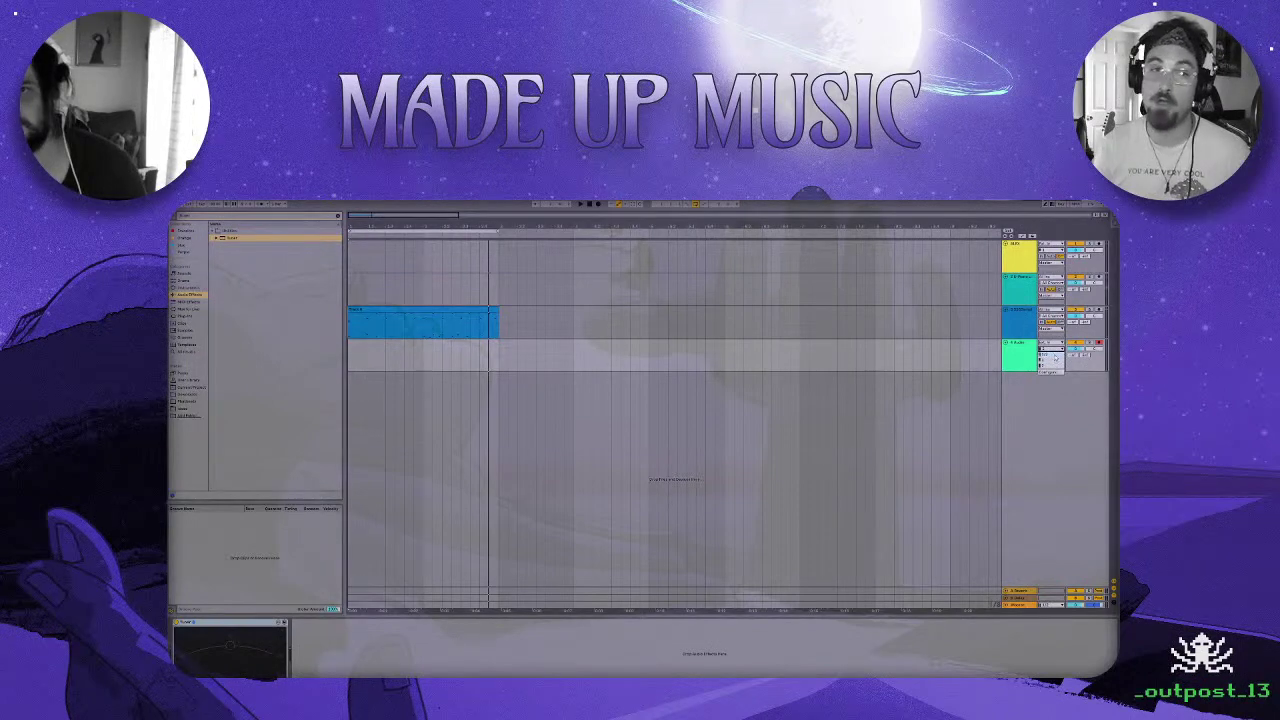
left_click(1054, 358)
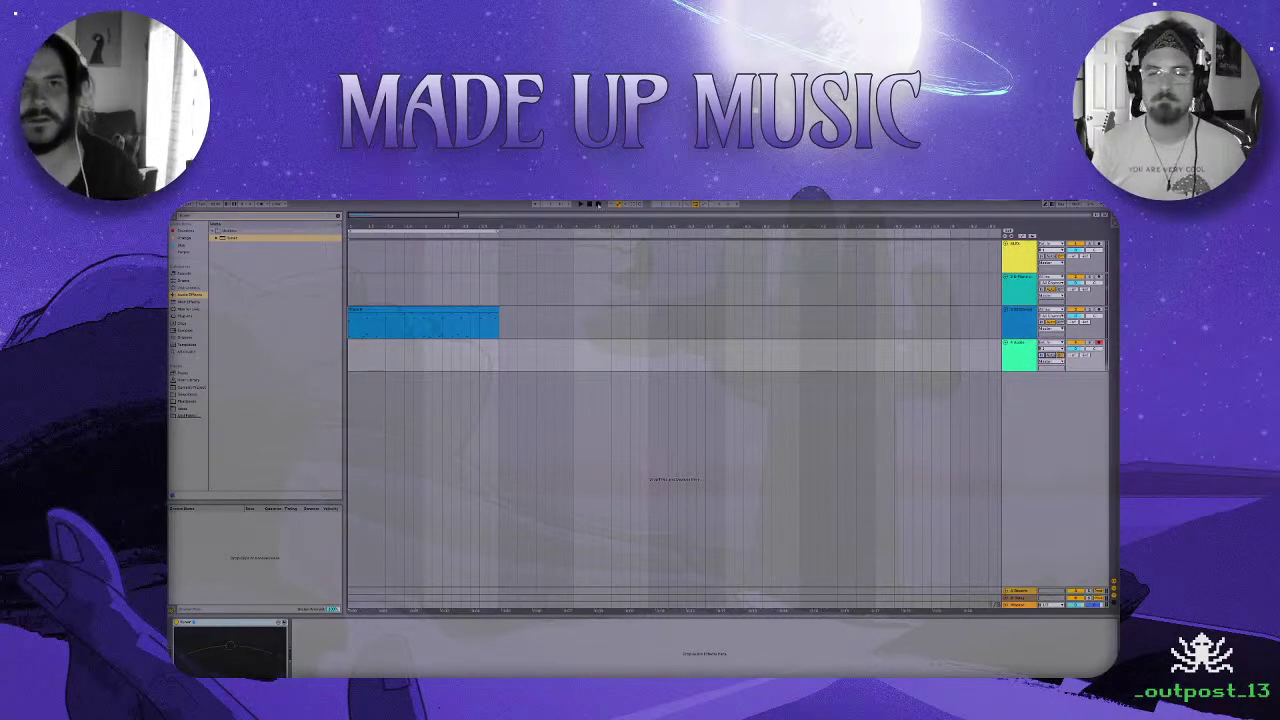
Record a take onto the green audio track over the looped drum clip.
left_click(590, 203)
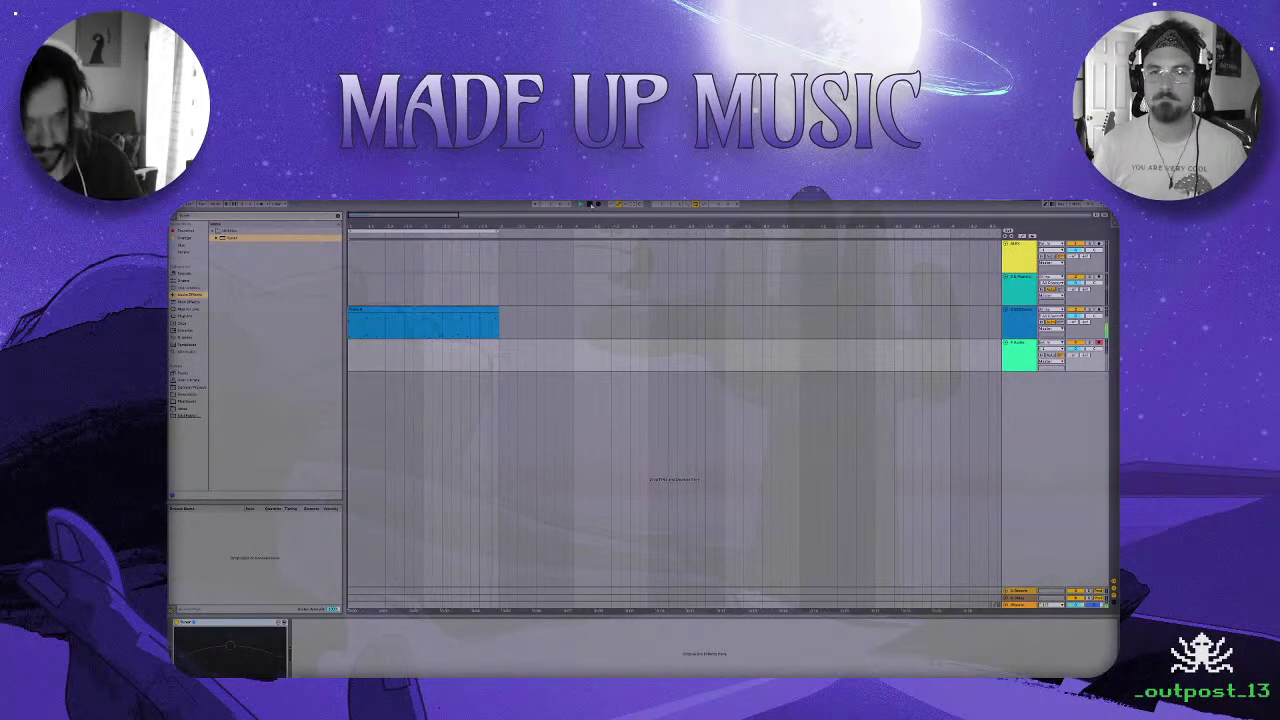
left_click(590, 204)
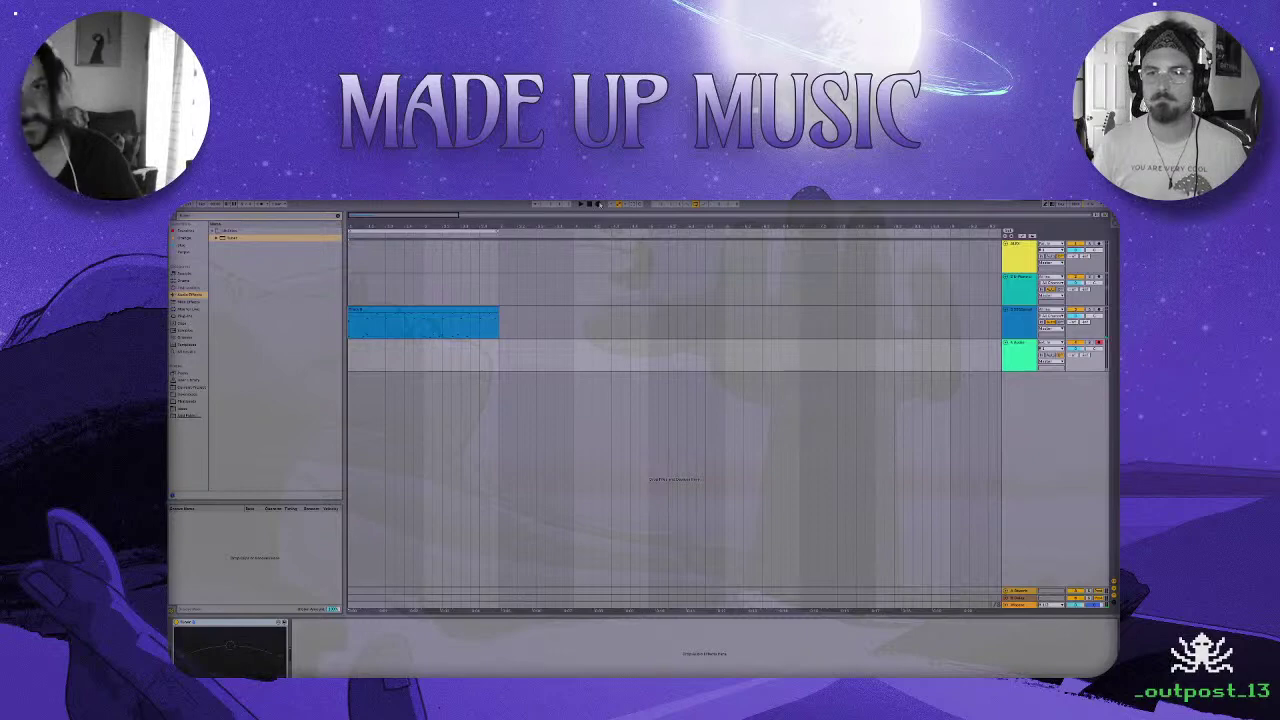
left_click(599, 204)
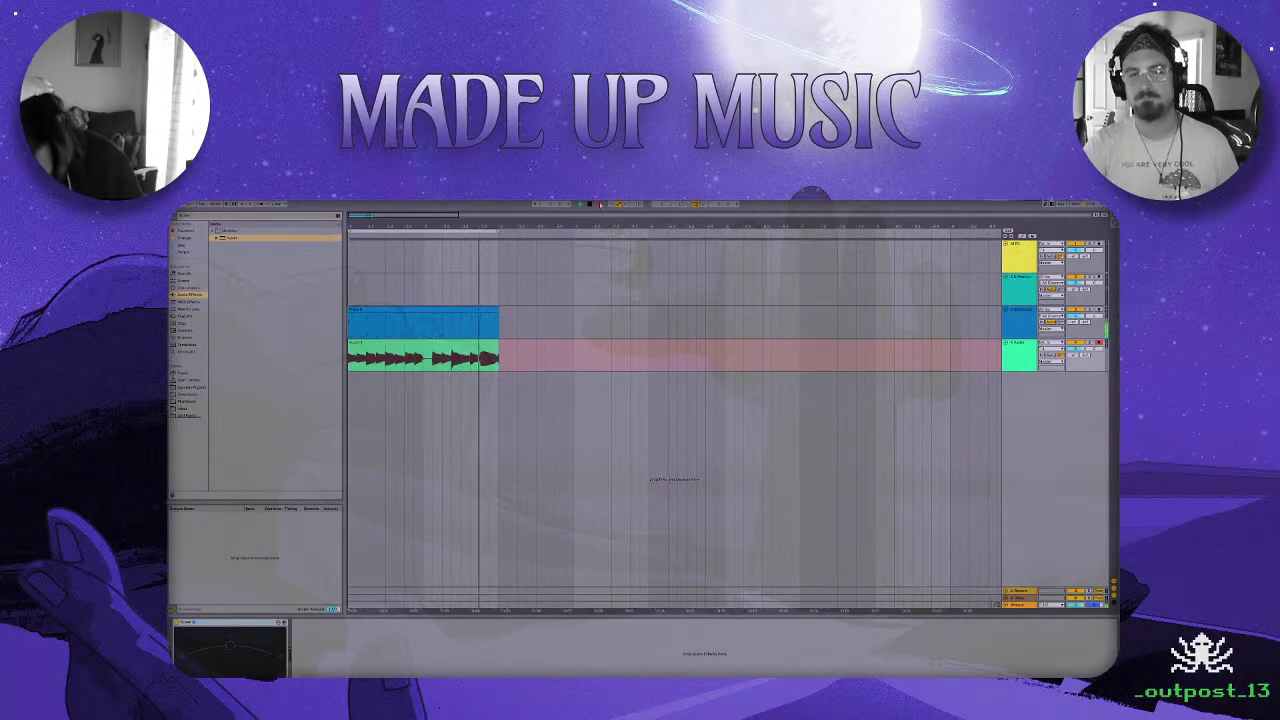
left_click(598, 204)
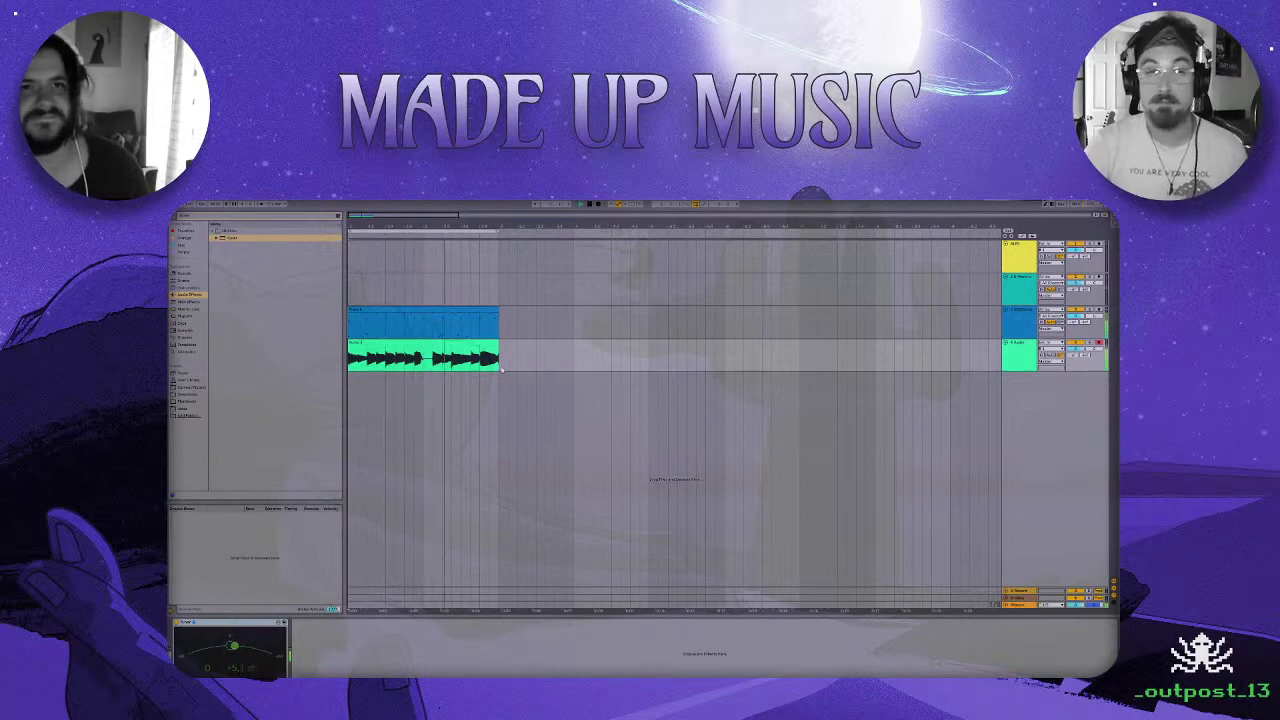
Select the recorded clip on the green track and stop playback.
left_click(458, 344)
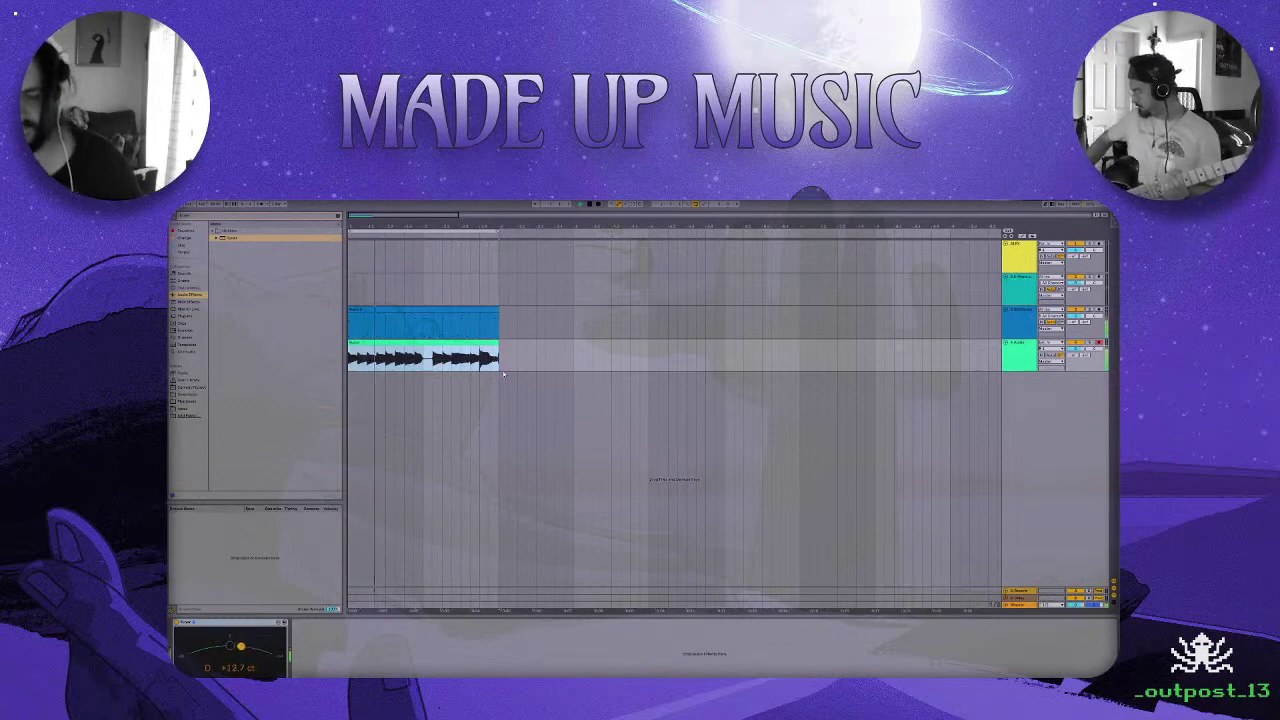
key("space")
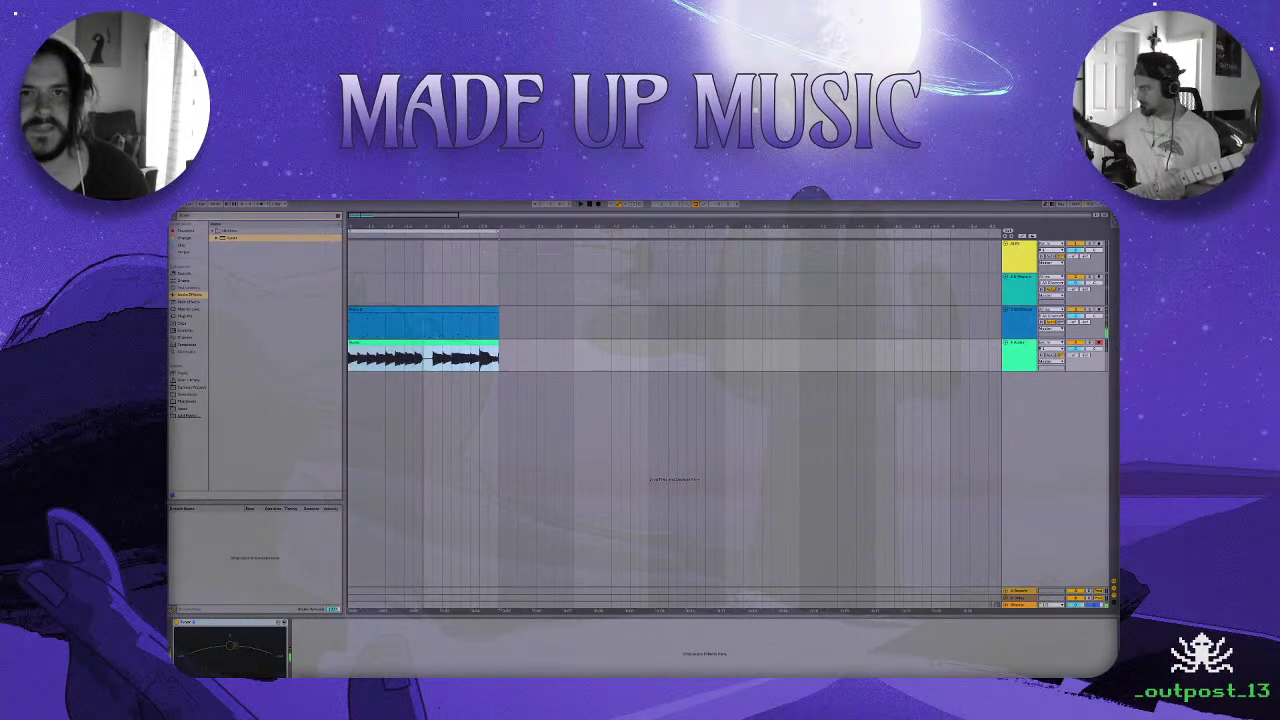
left_click(590, 205)
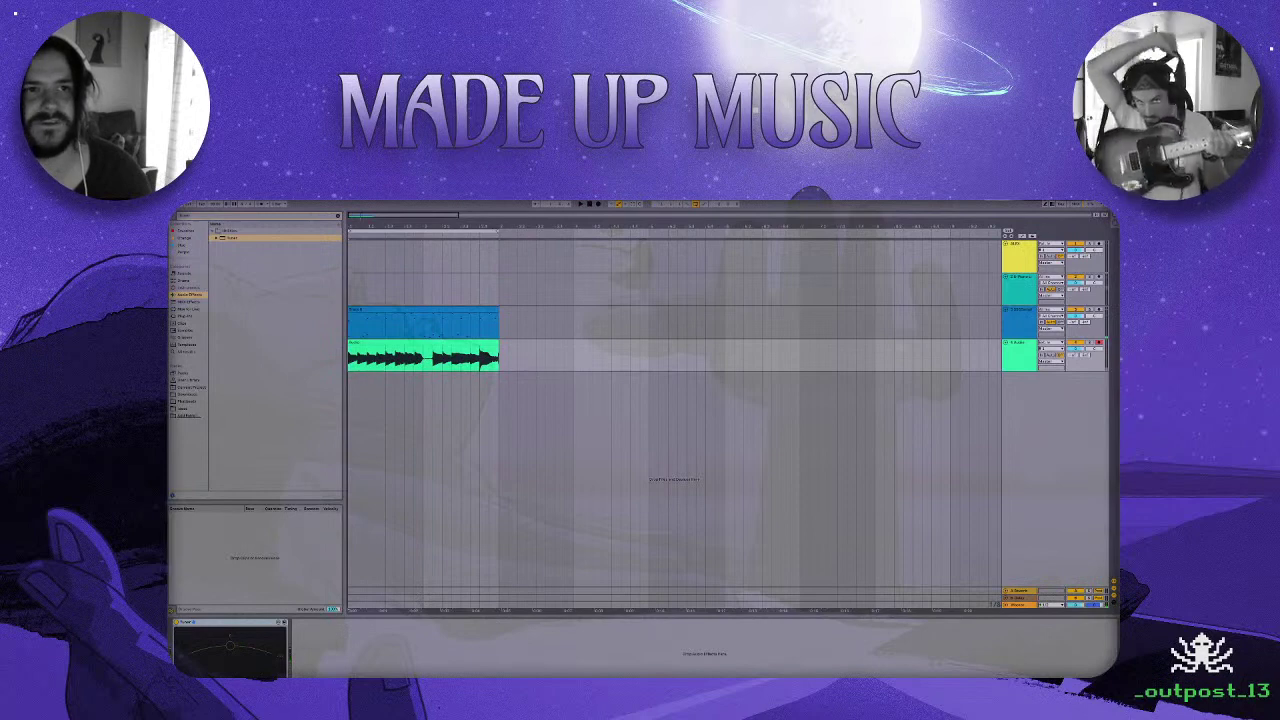
key("alt+f")
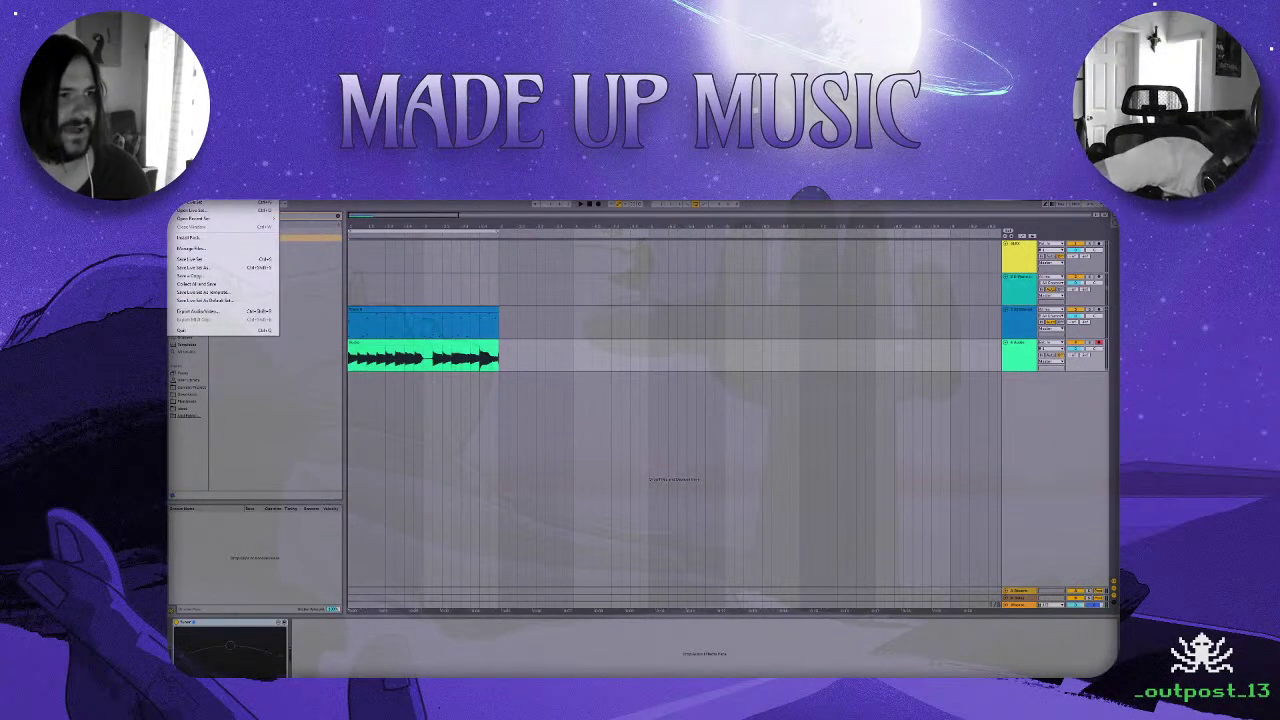
key("Escape")
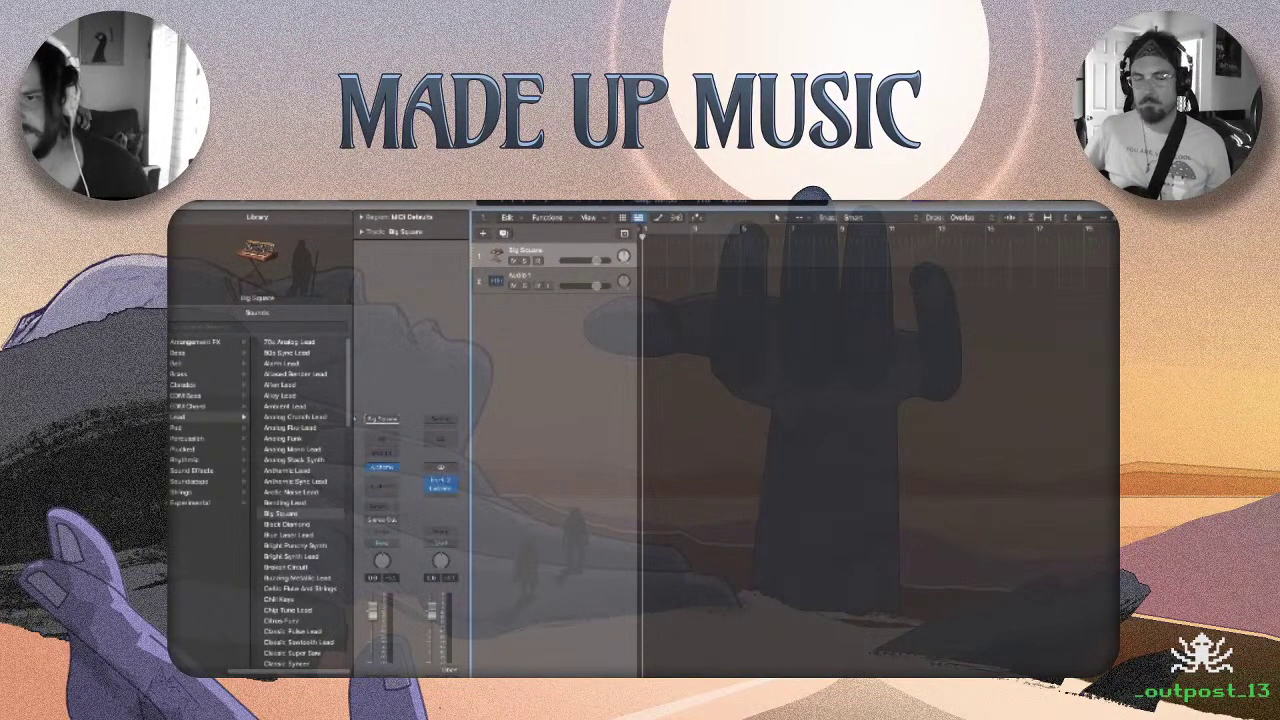
Switch to Logic Pro, create a new audio track below Audio 1 and set its input to Input 1.
left_click(482, 233)
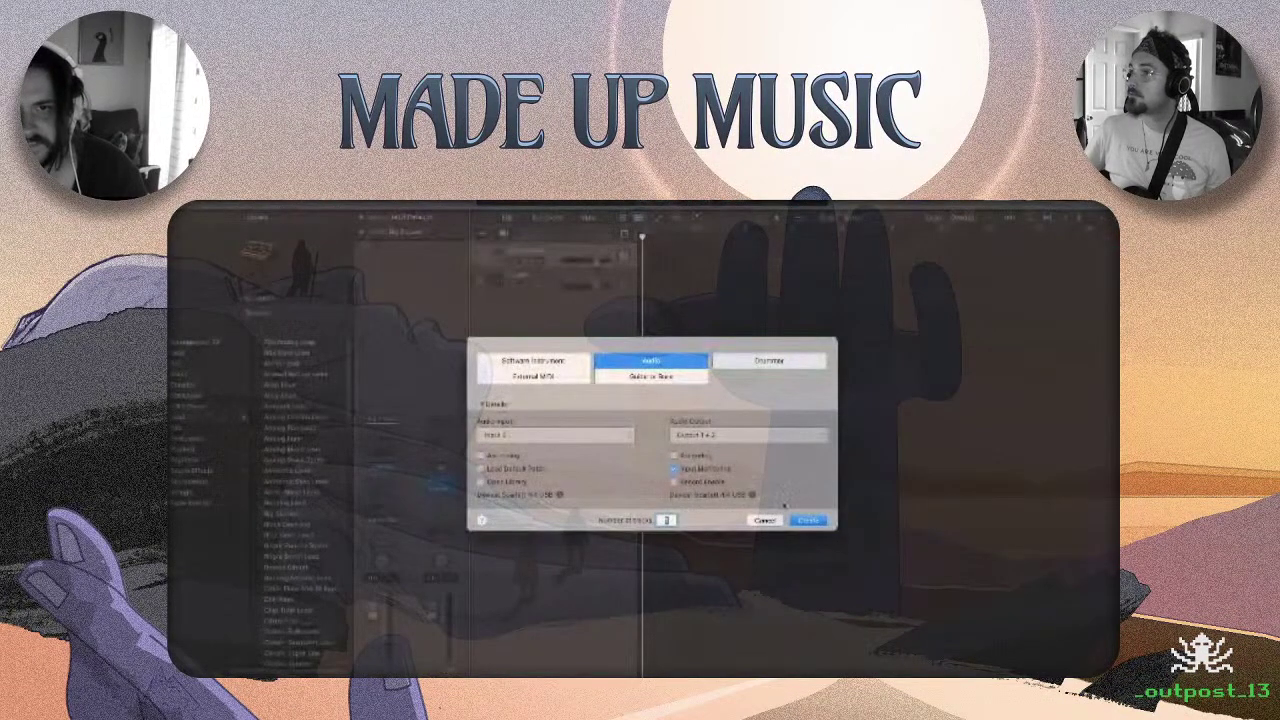
left_click(806, 520)
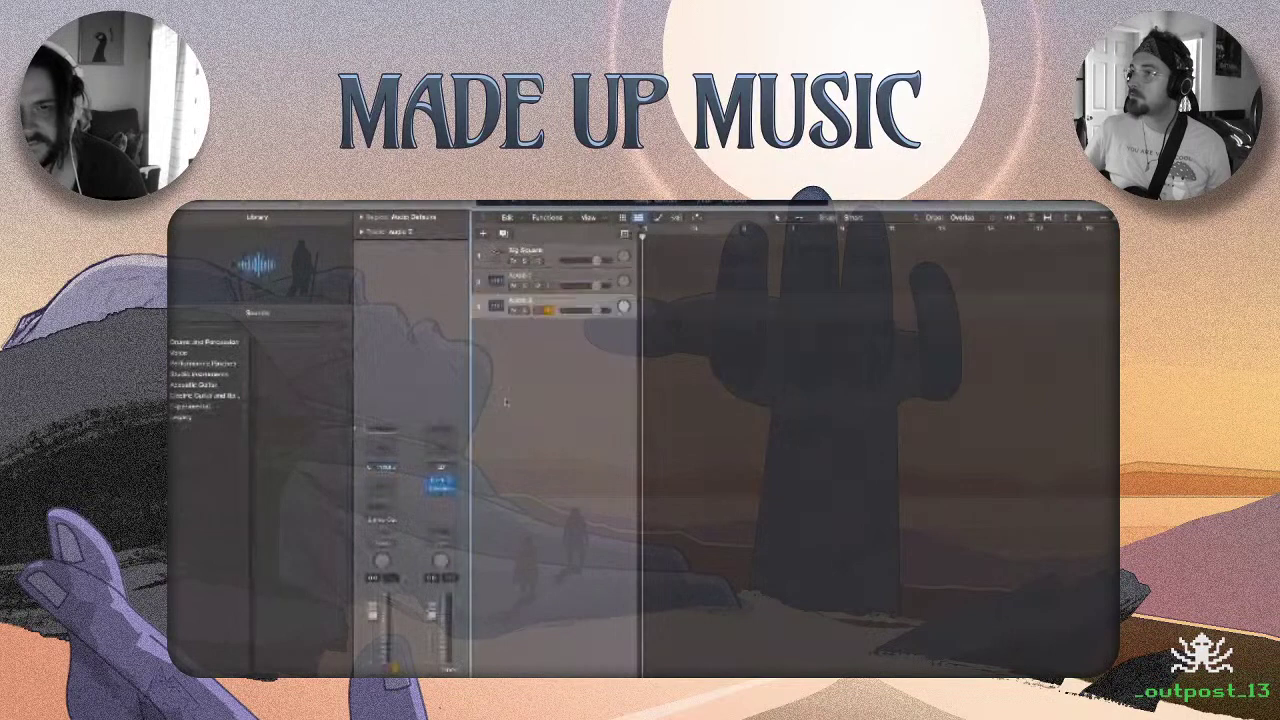
left_click(410, 466)
mouse_move(407, 500)
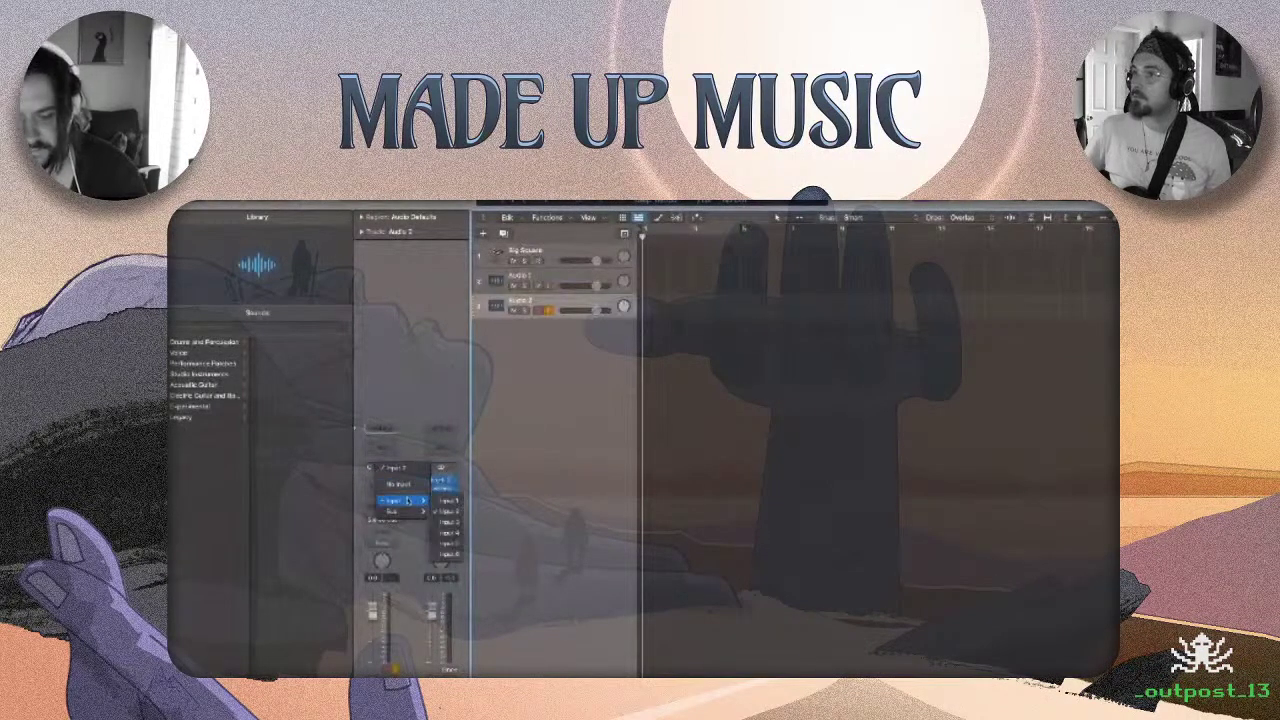
left_click(448, 500)
Browse the Electric Guitar and Bass sounds and try the Surfin' In Stereo patch from Clean Guitar on the new track.
left_click(205, 395)
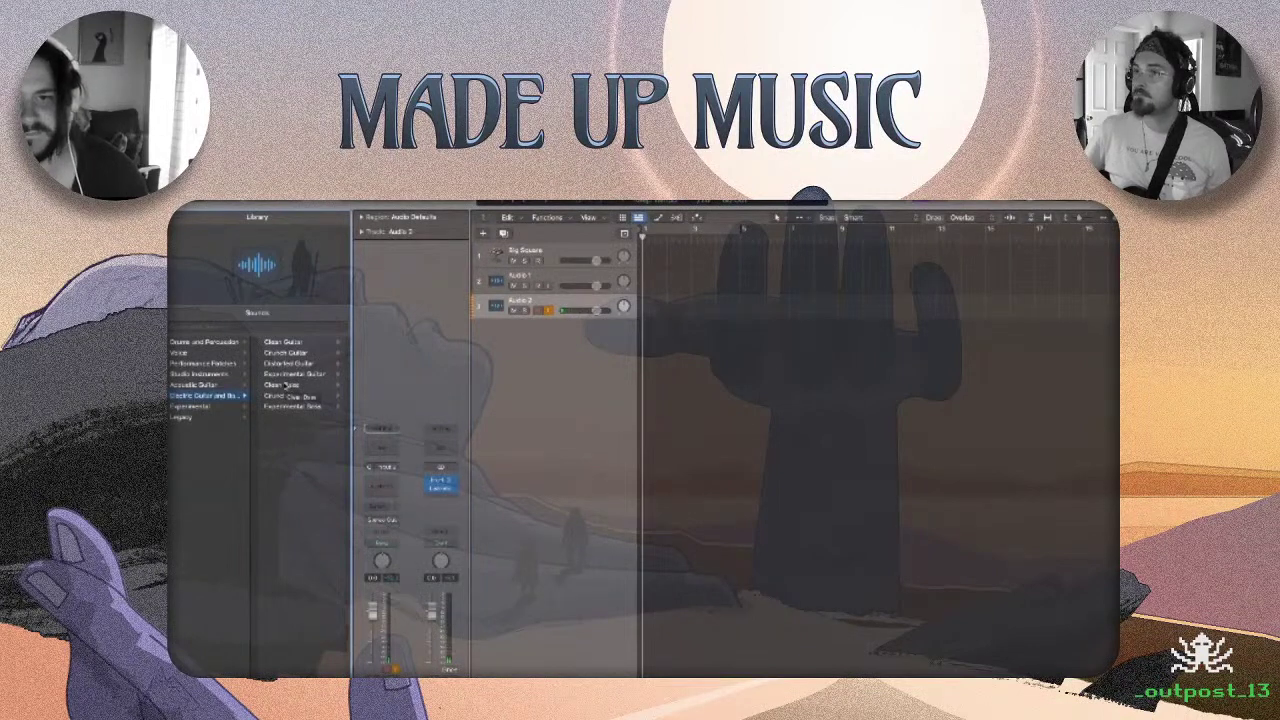
left_click(287, 385)
left_click(203, 354)
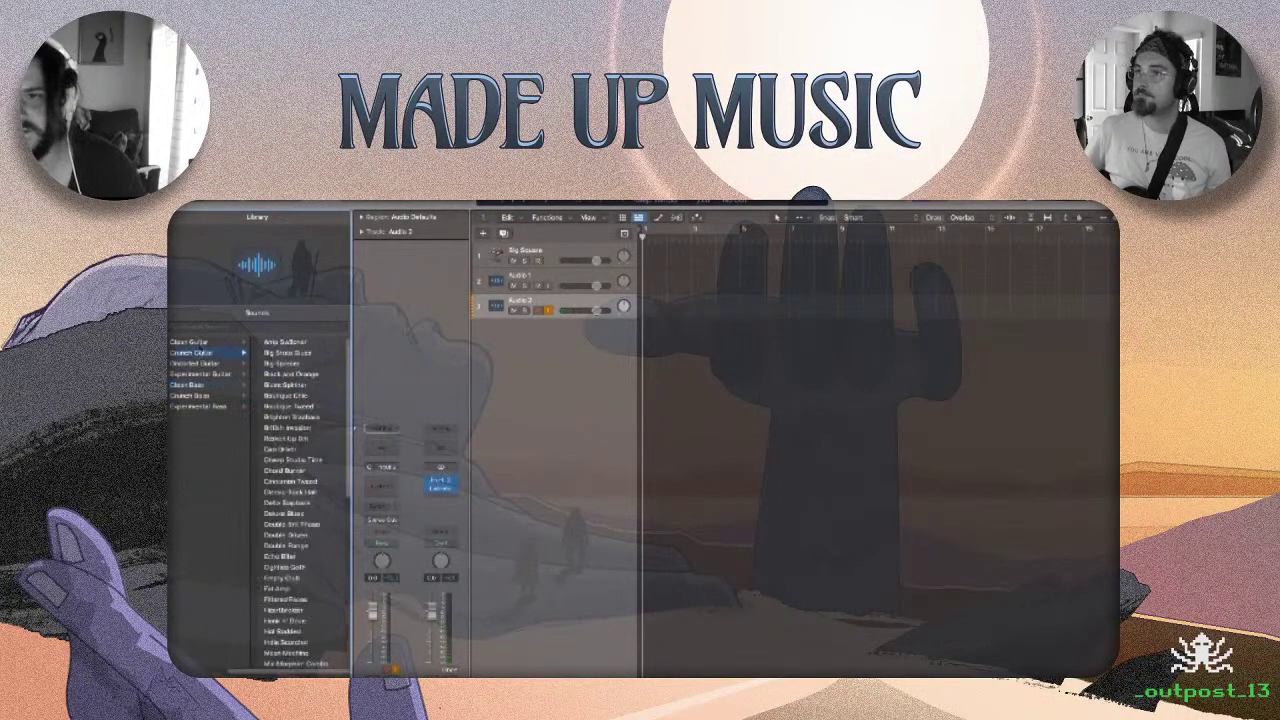
left_click(203, 343)
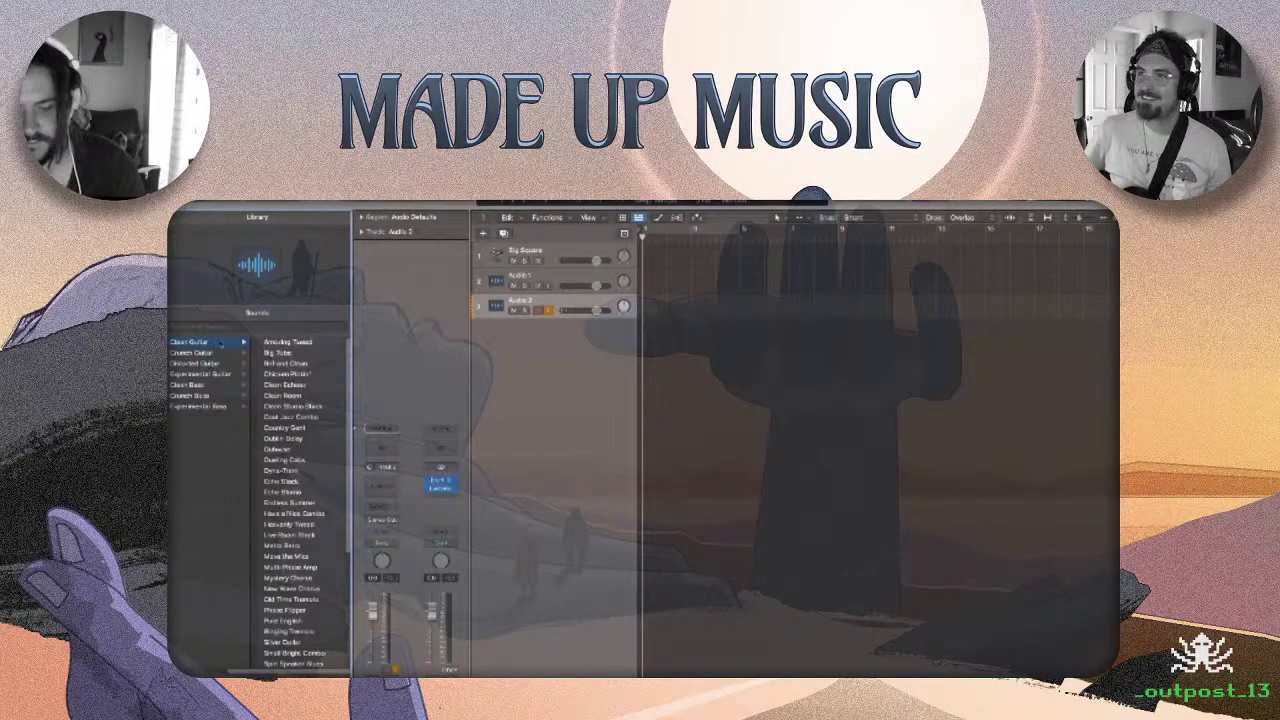
scroll(300, 520, "down", 5)
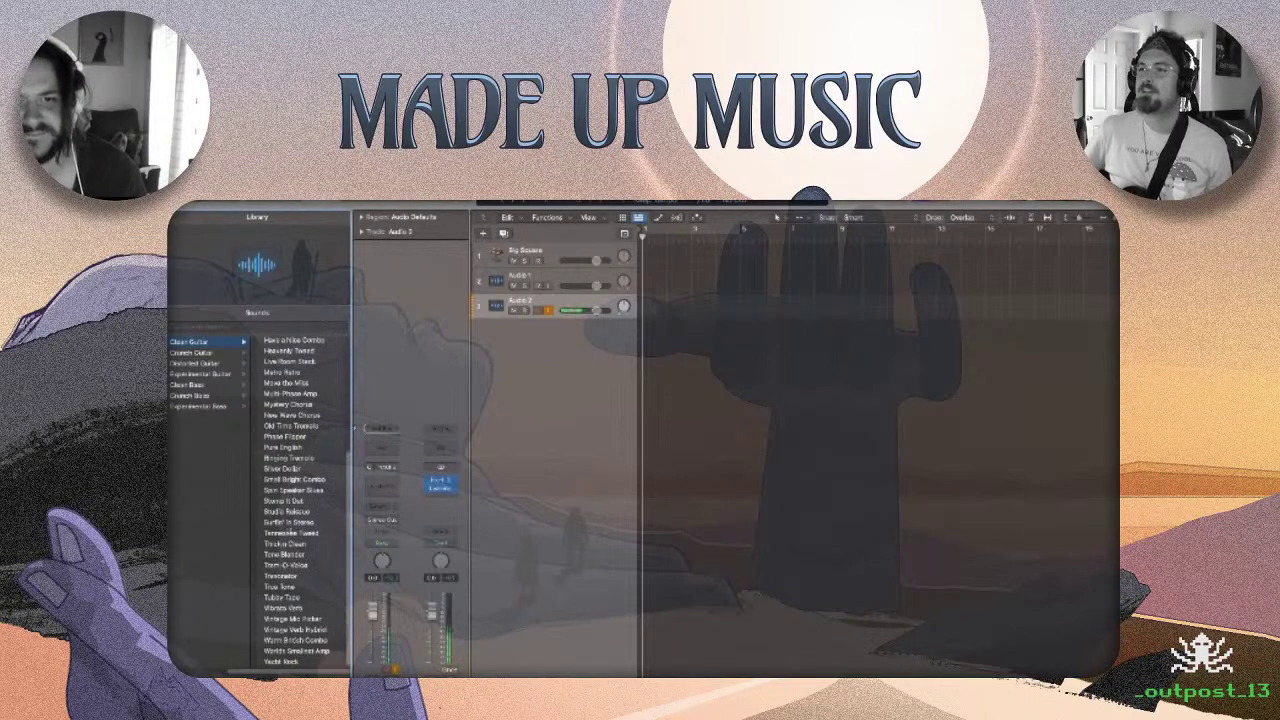
left_click(288, 522)
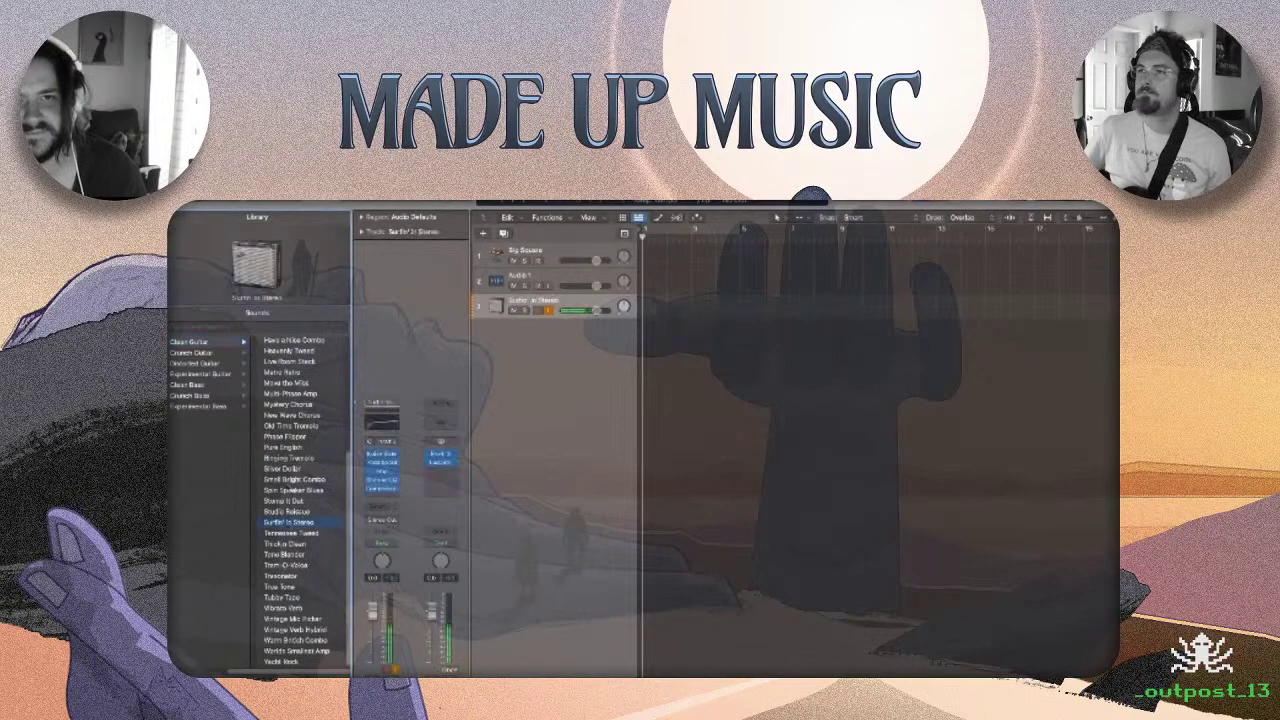
Replace the guitar track's patch with Dyna-Trem from the Clean Guitar sounds.
scroll(287, 490, "up", 4)
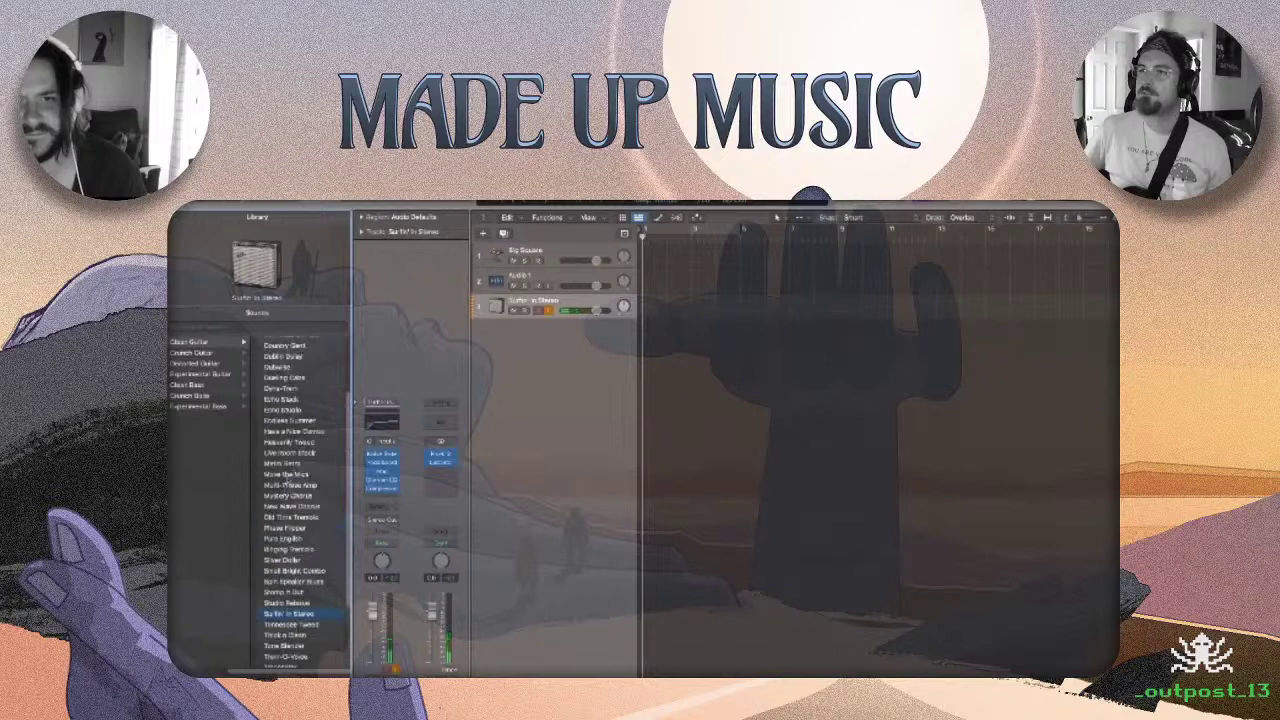
scroll(302, 523, "up", 1)
left_click(288, 542)
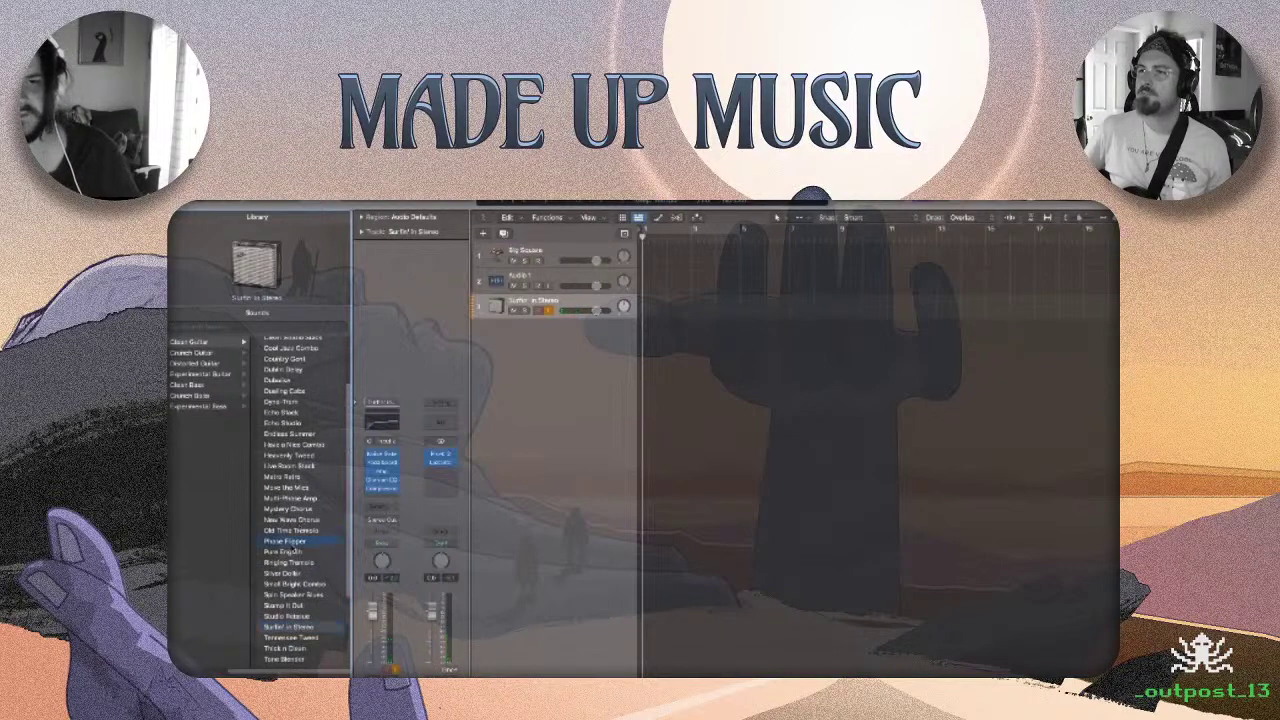
left_click(310, 401)
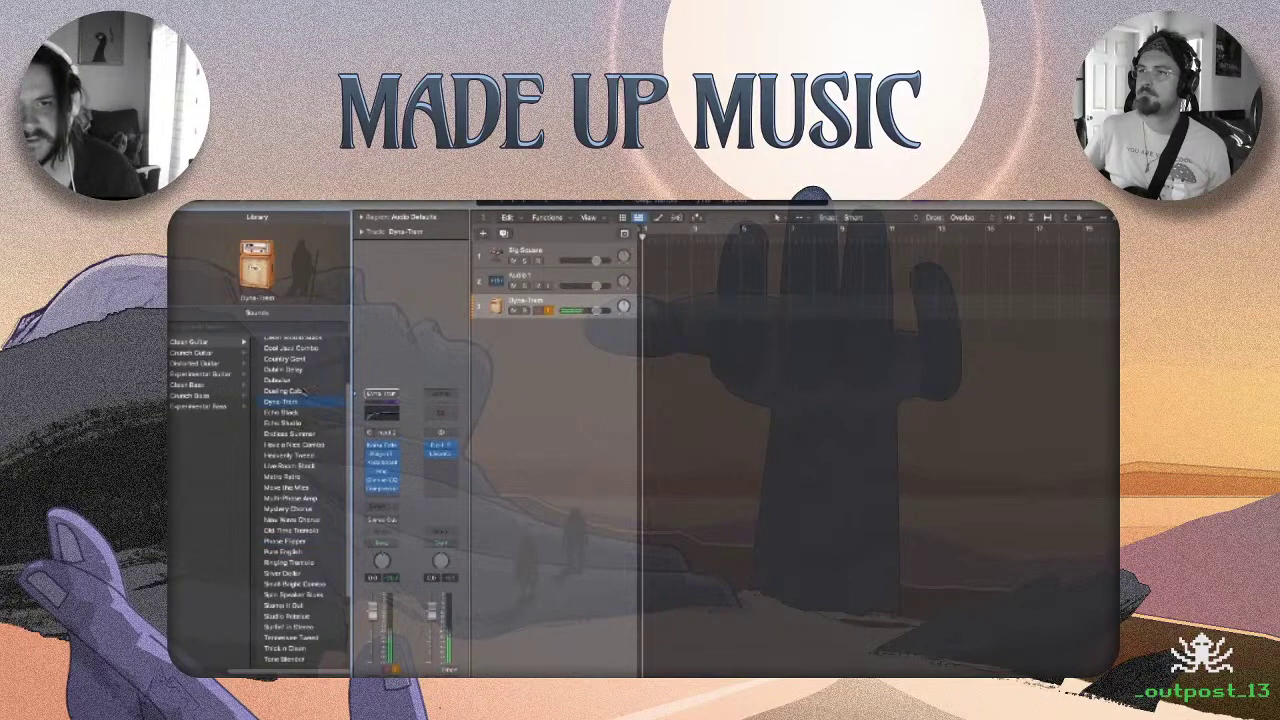
scroll(299, 389, "up", 2)
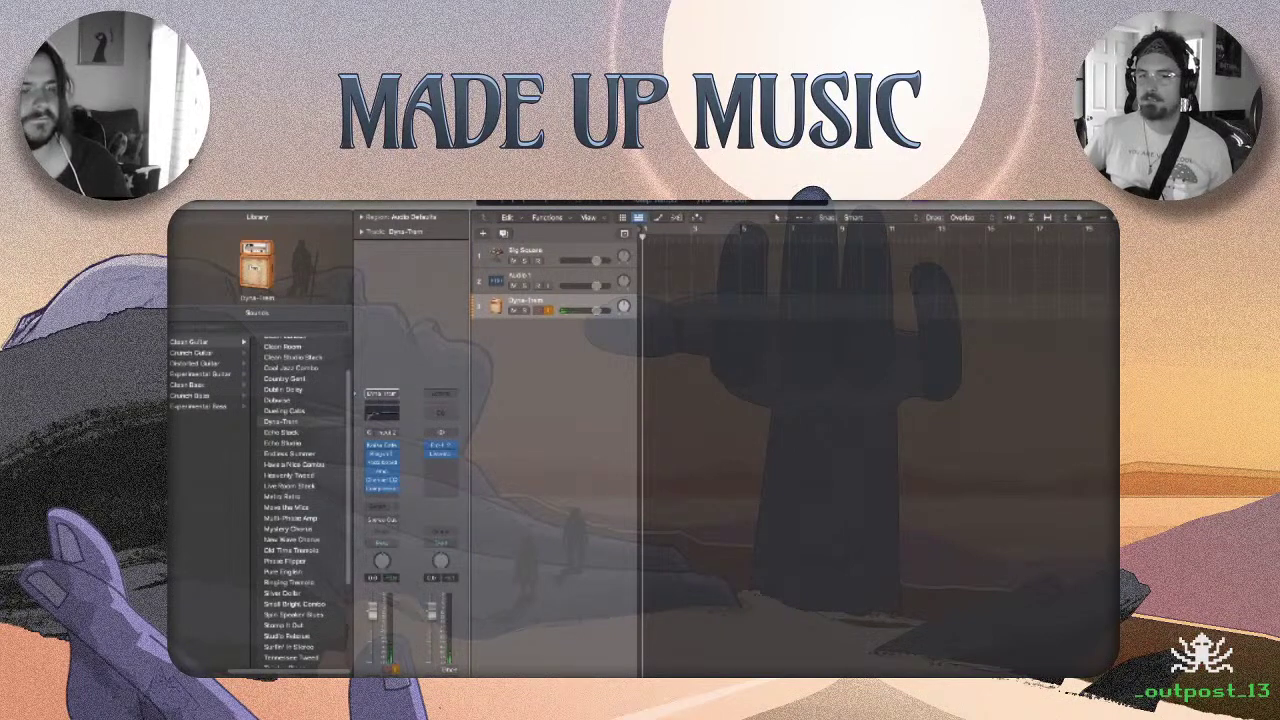
Add the Funky Underground audio on its own track at bar 1, cycle over its length and play the loop.
left_click_drag(794, 409, 659, 372)
left_click(673, 229)
key("space")
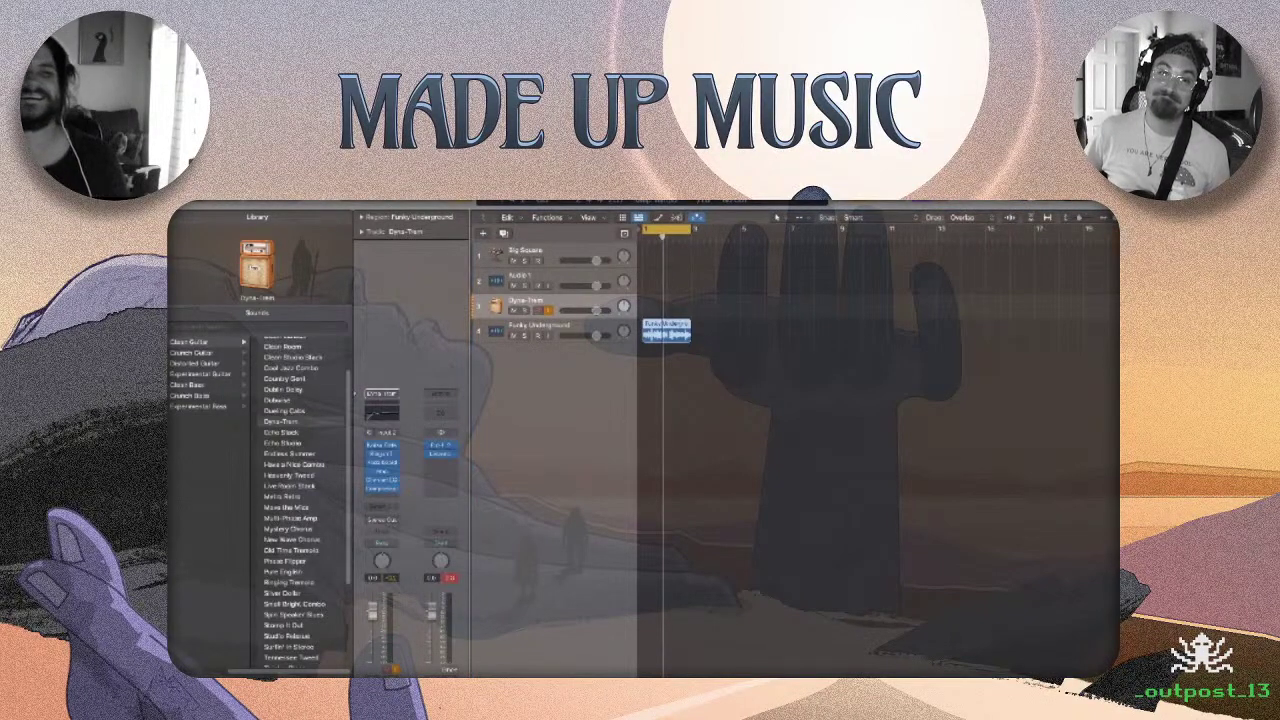
Try a guitar take on the Dyna-Trem track over the looped Funky Underground clip, stop playback and delete the take.
left_click(824, 373)
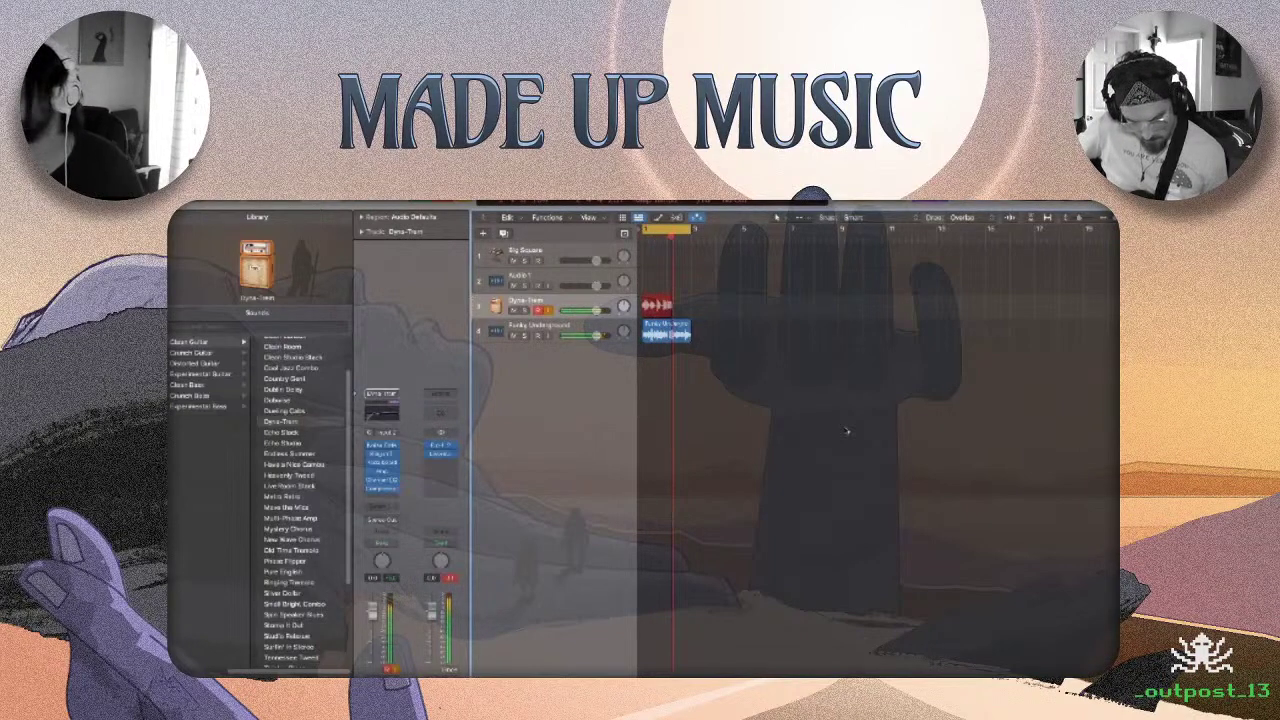
key("space")
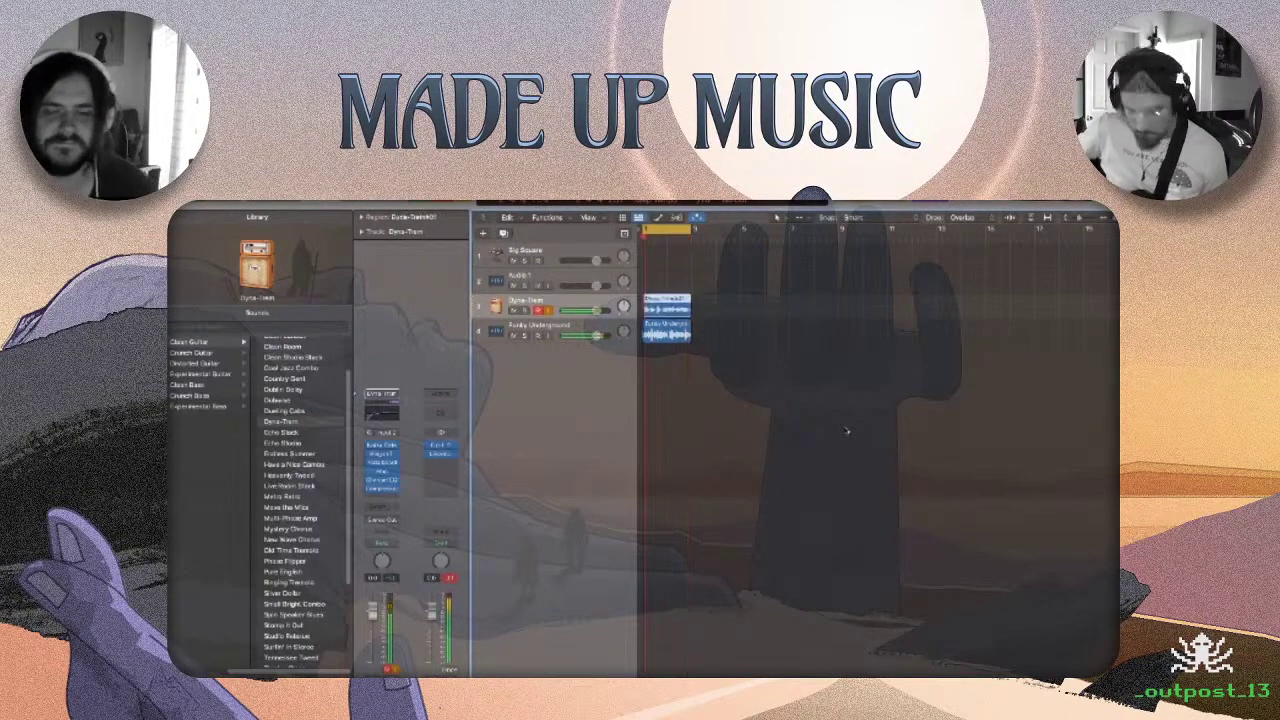
key("space")
key("space")
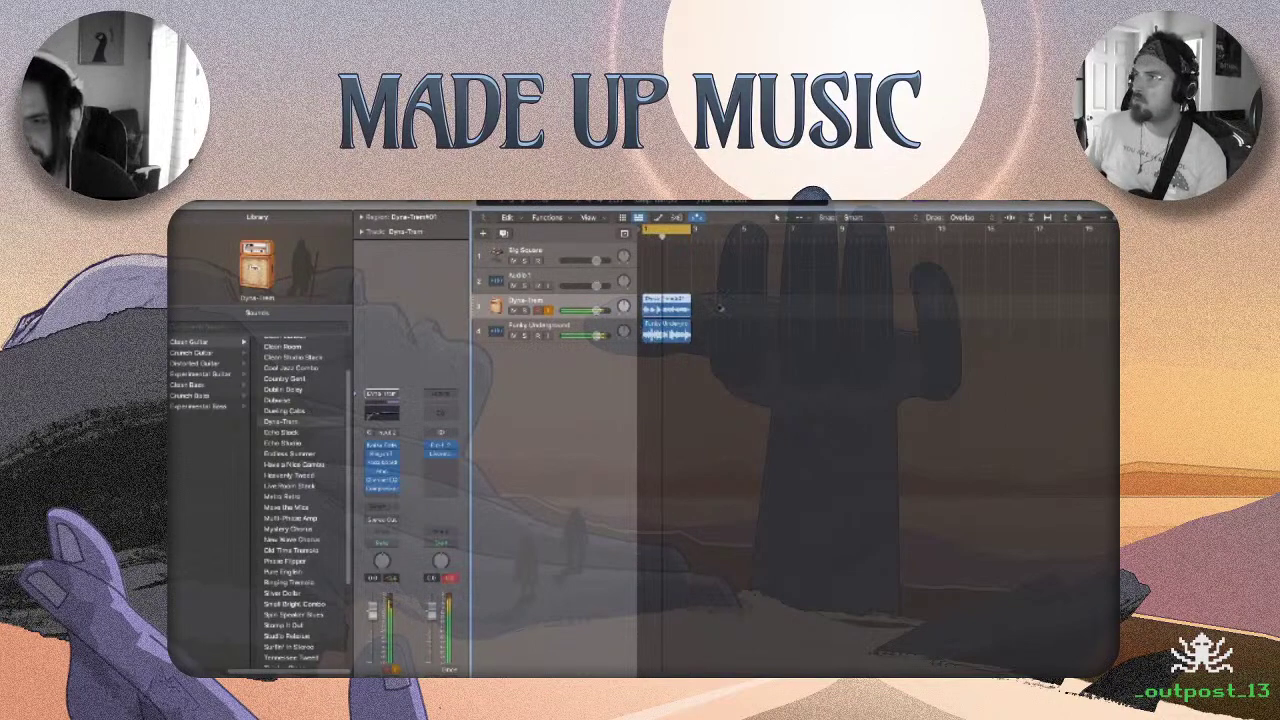
key("Delete")
Try several guitar takes on the Dyna-Trem track over the looped Funky Underground clip.
left_click(745, 368)
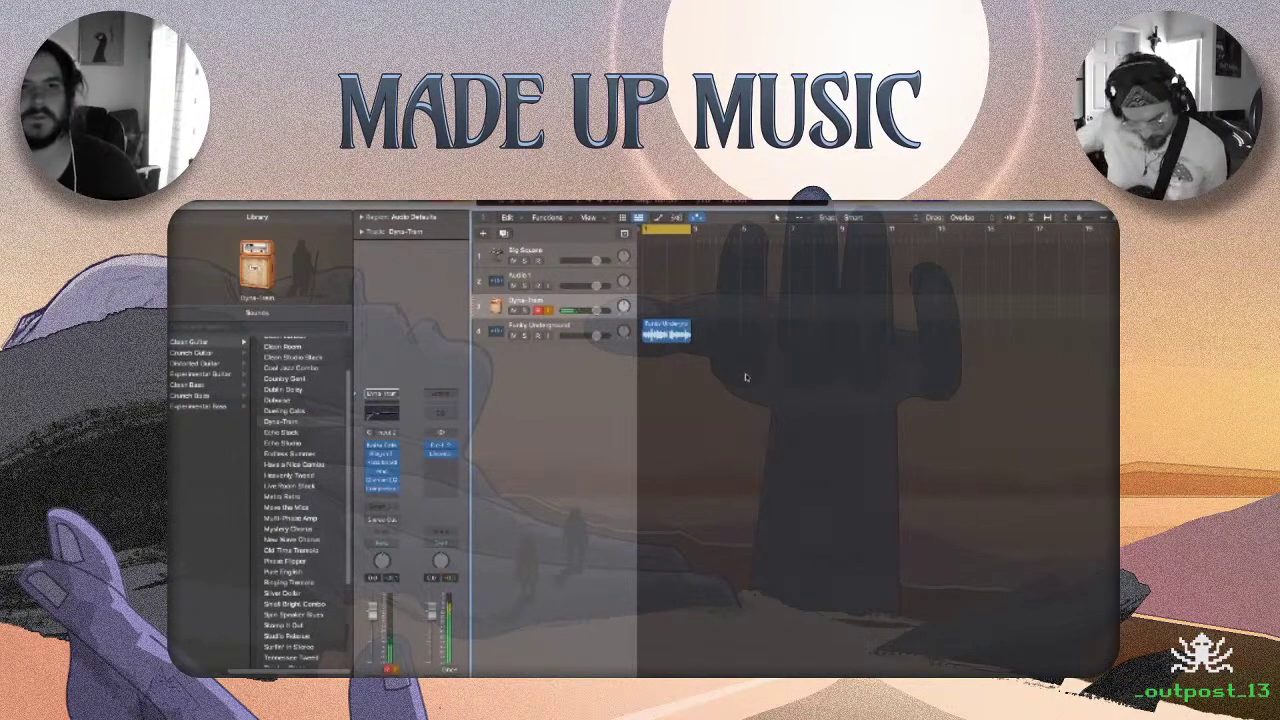
key("r")
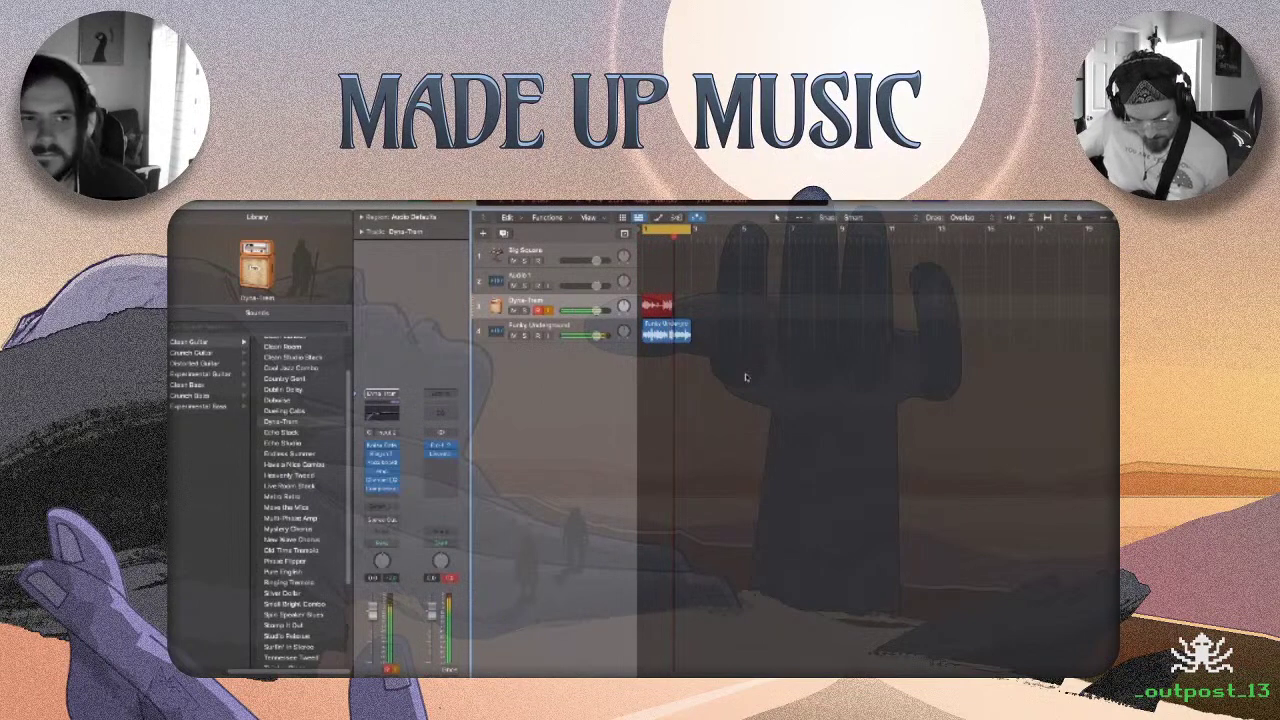
key("space")
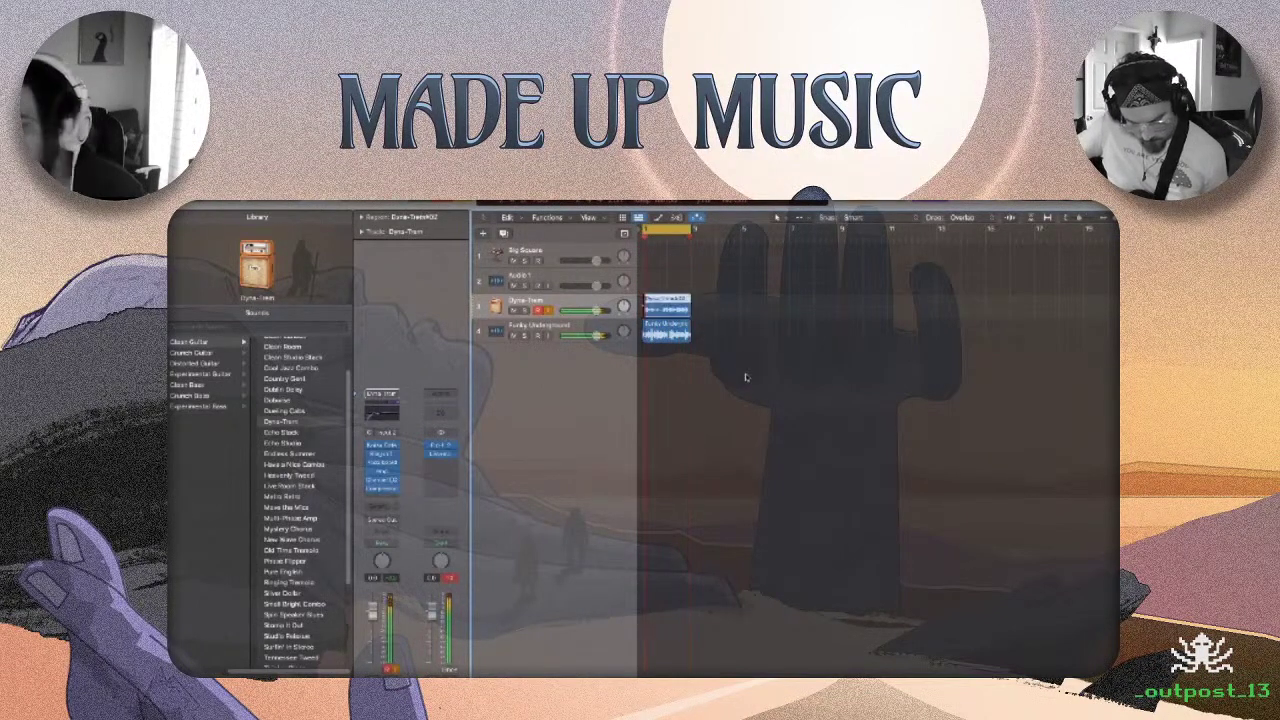
key("r")
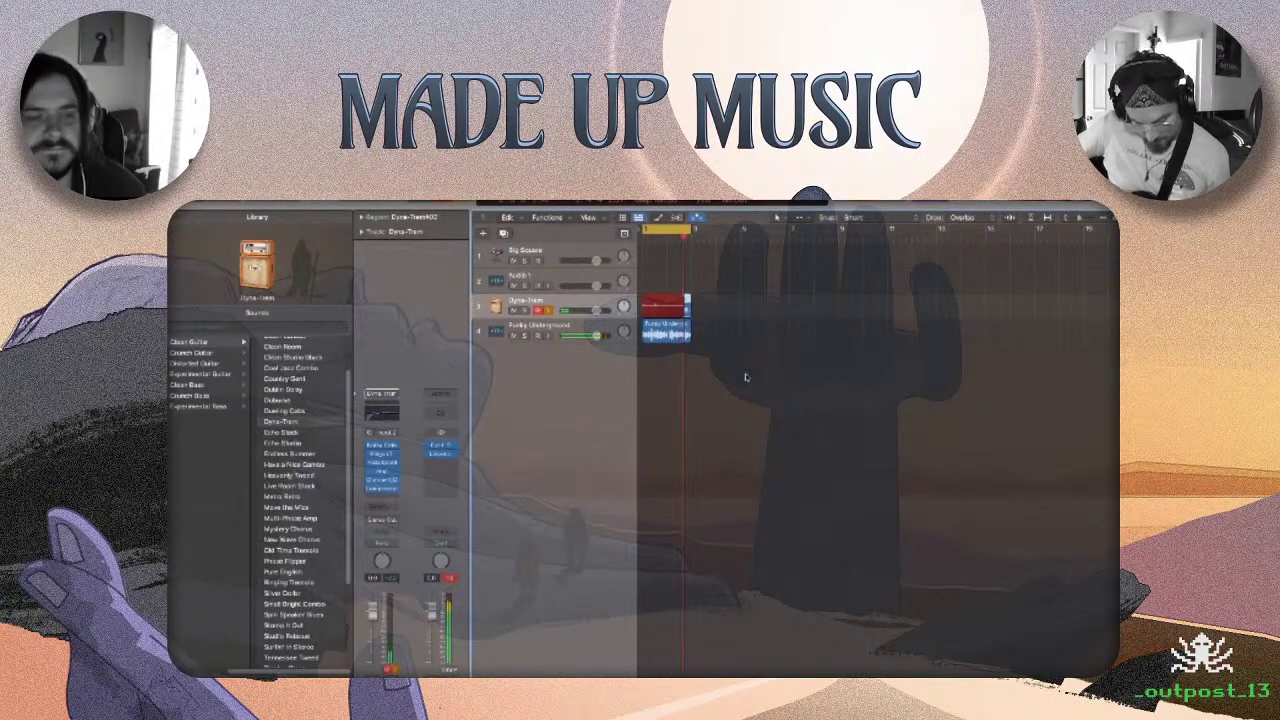
key("space")
key("r")
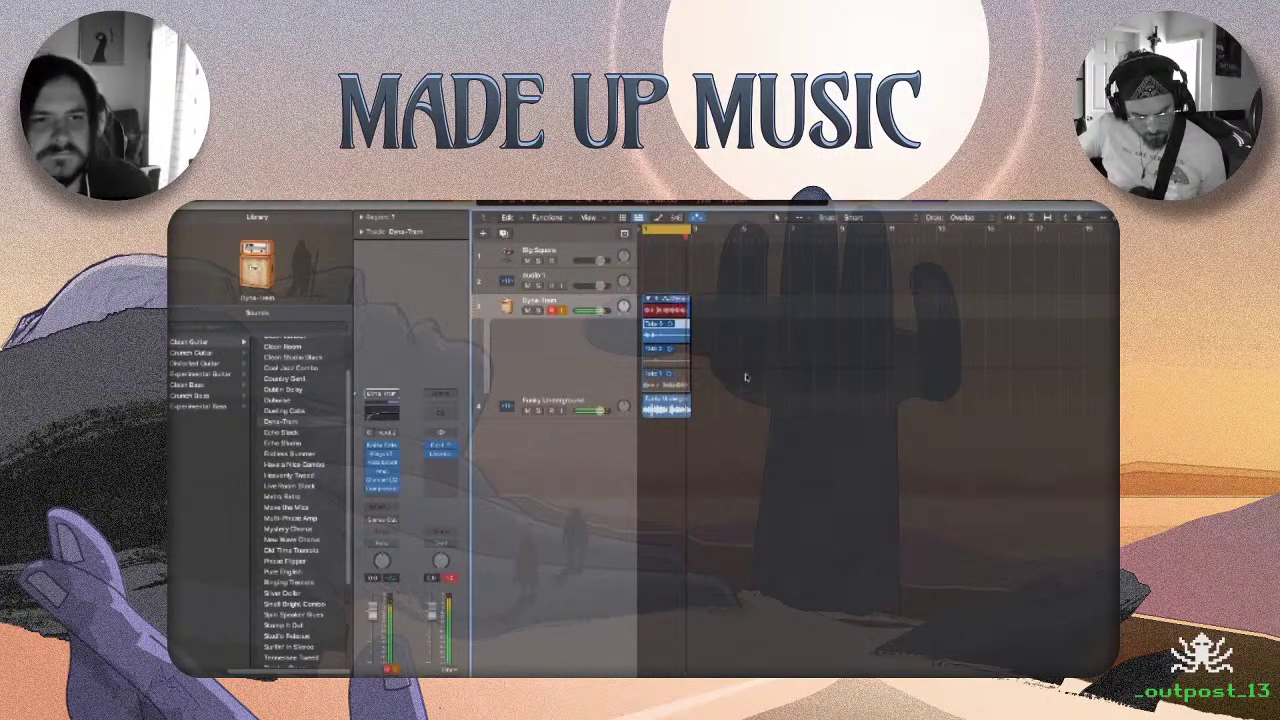
key("space")
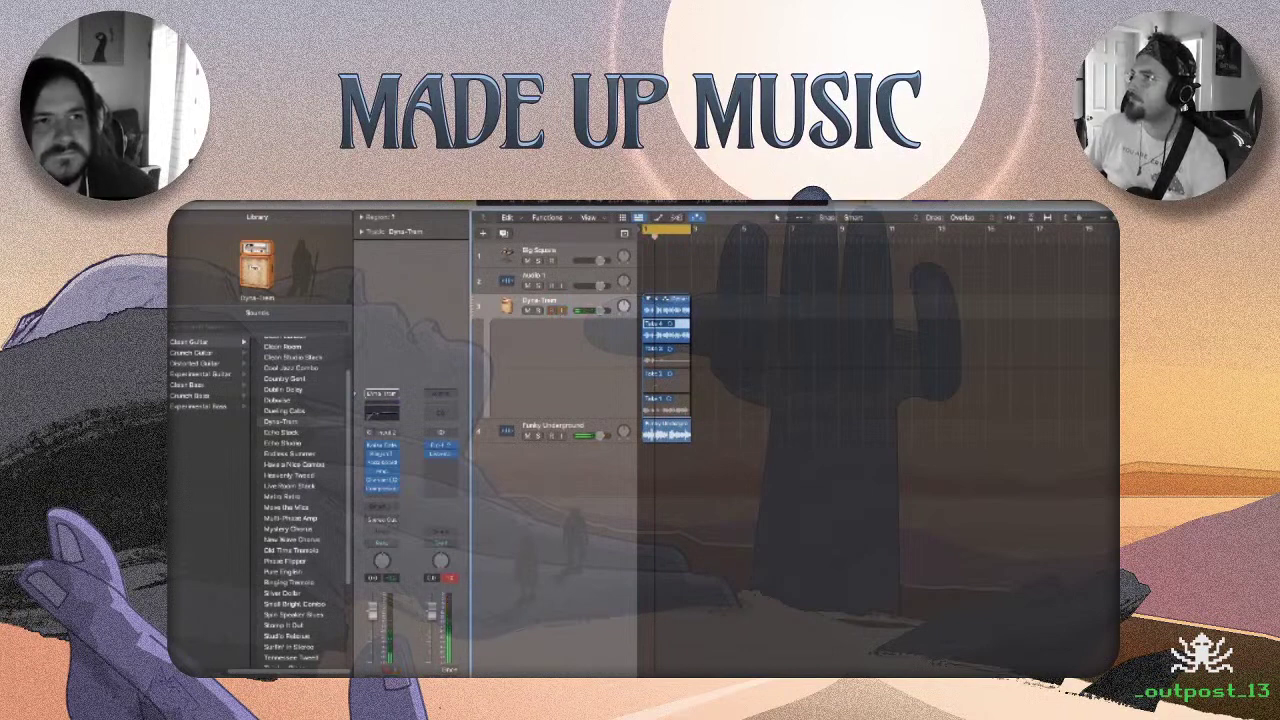
Play back the Dyna-Trem takes, delete them with their audio, and discard another short attempt.
key("space")
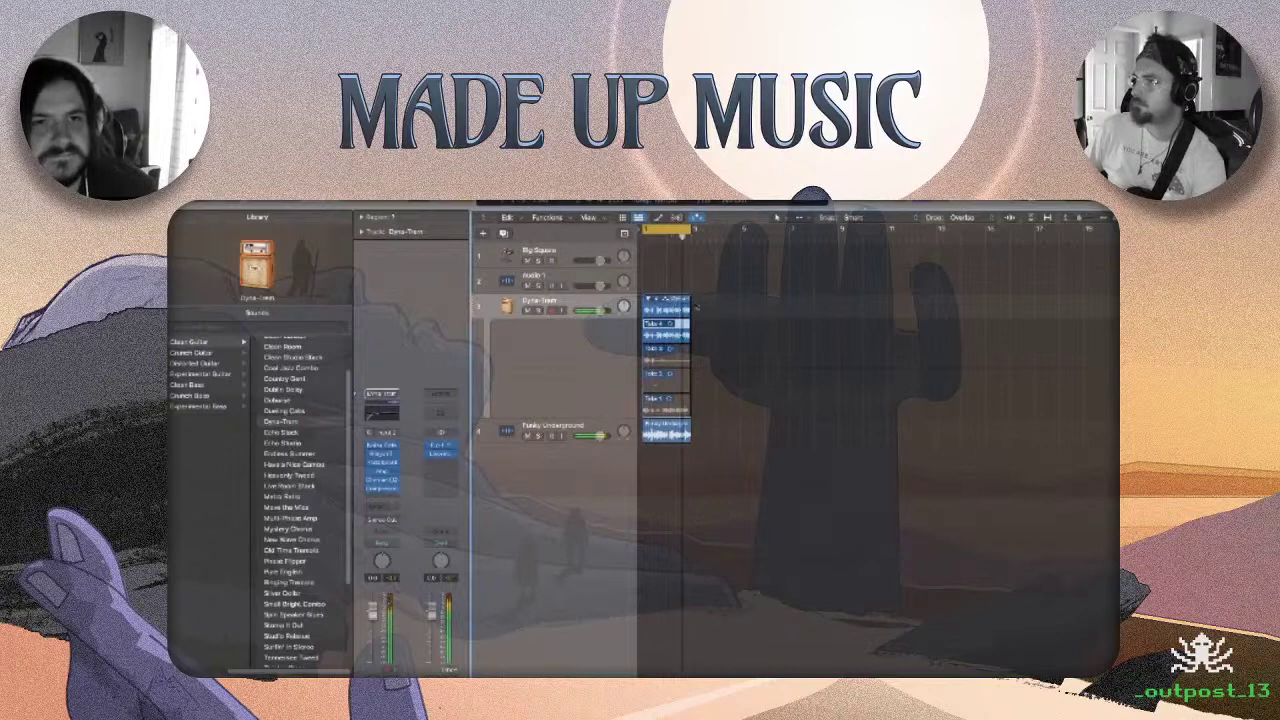
key("space")
left_click(688, 322)
key("Delete")
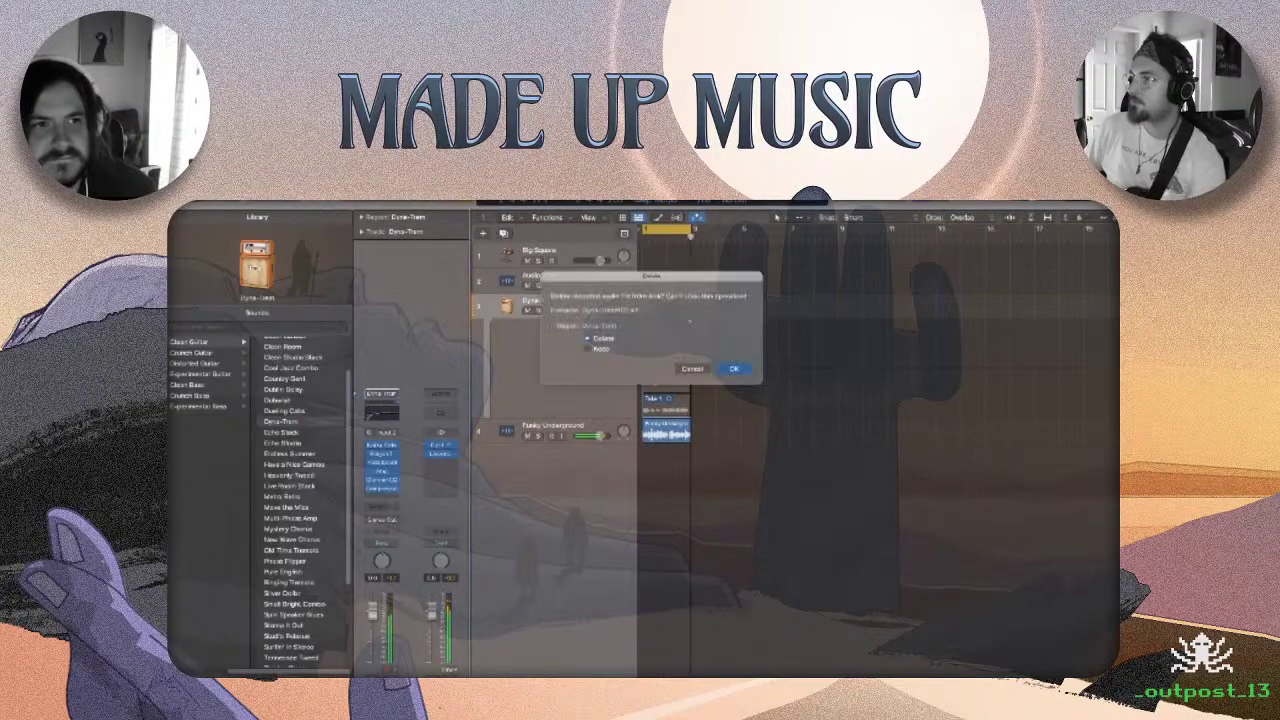
left_click(746, 372)
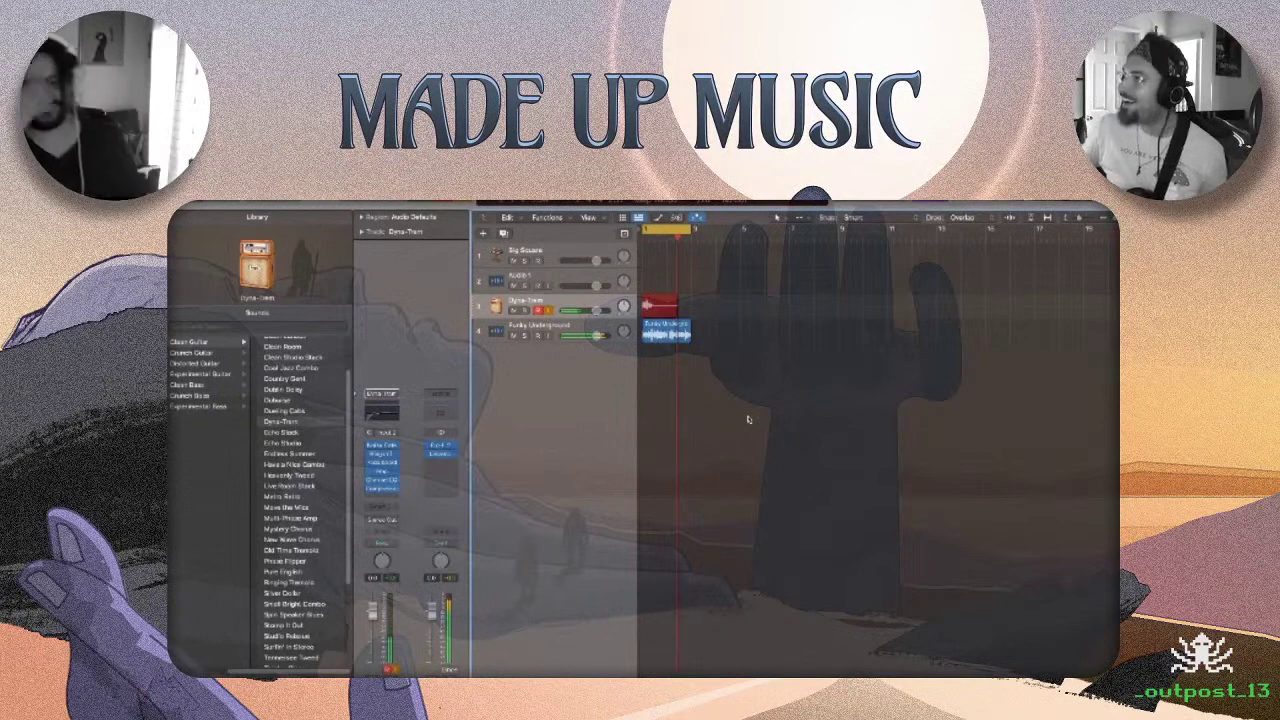
key("space")
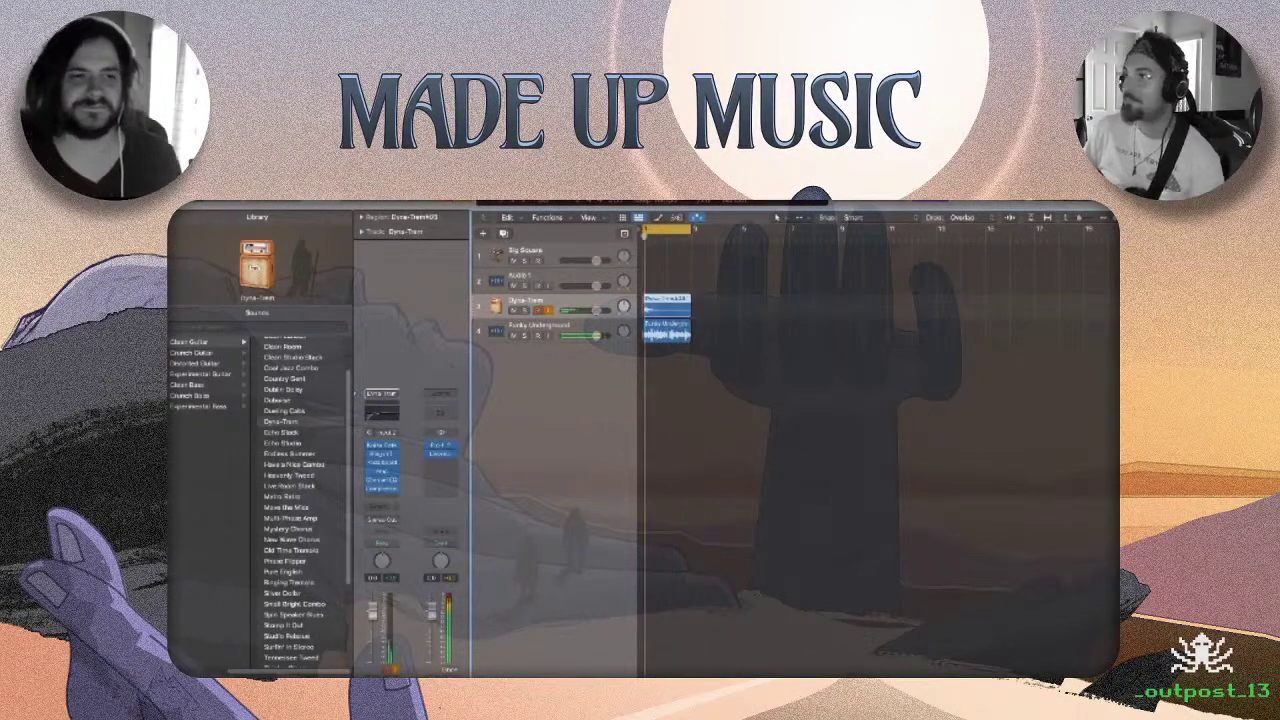
key("Delete")
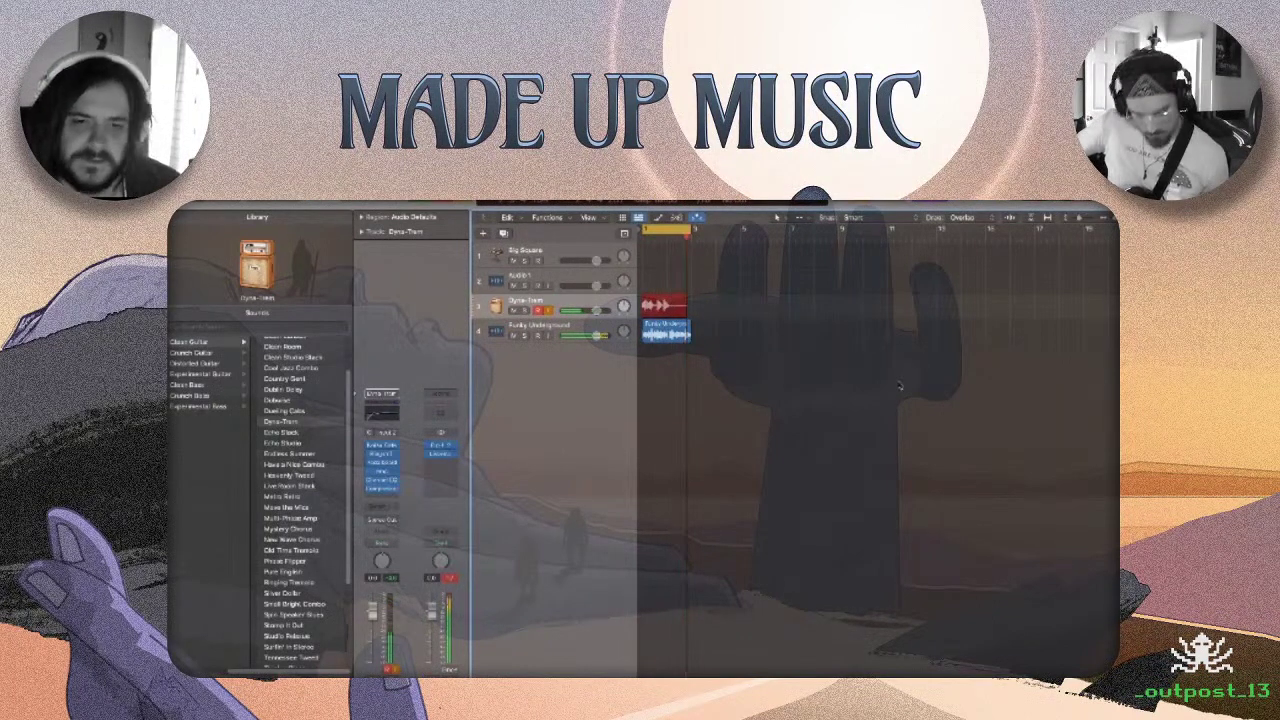
Record a new set of guitar takes on the Dyna-Trem track over the looped Funky Underground clip.
key("space")
key("r")
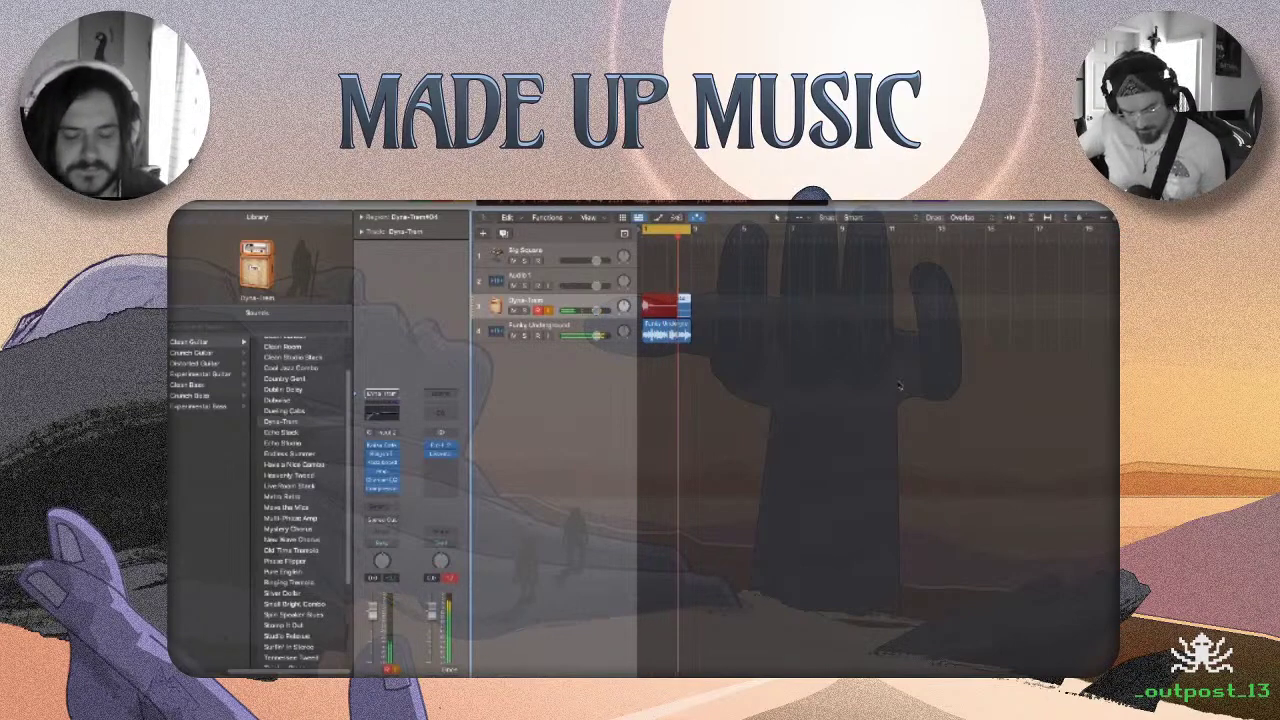
key("space")
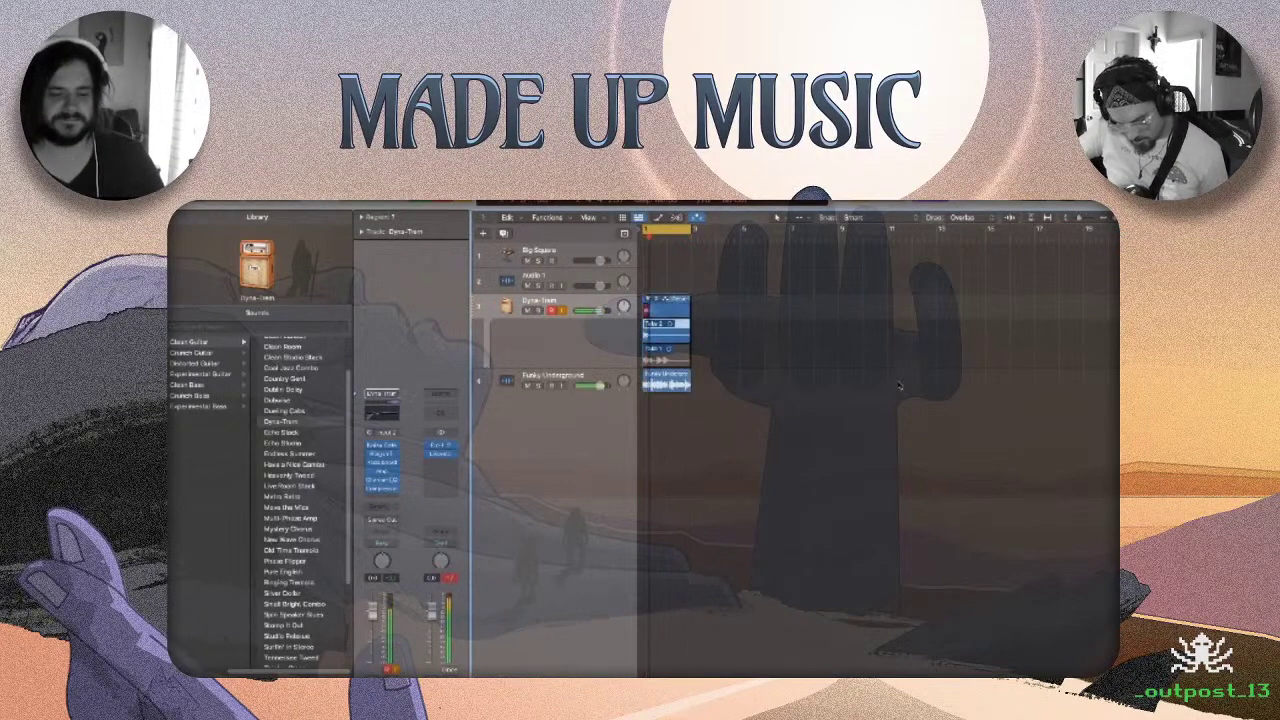
key("r")
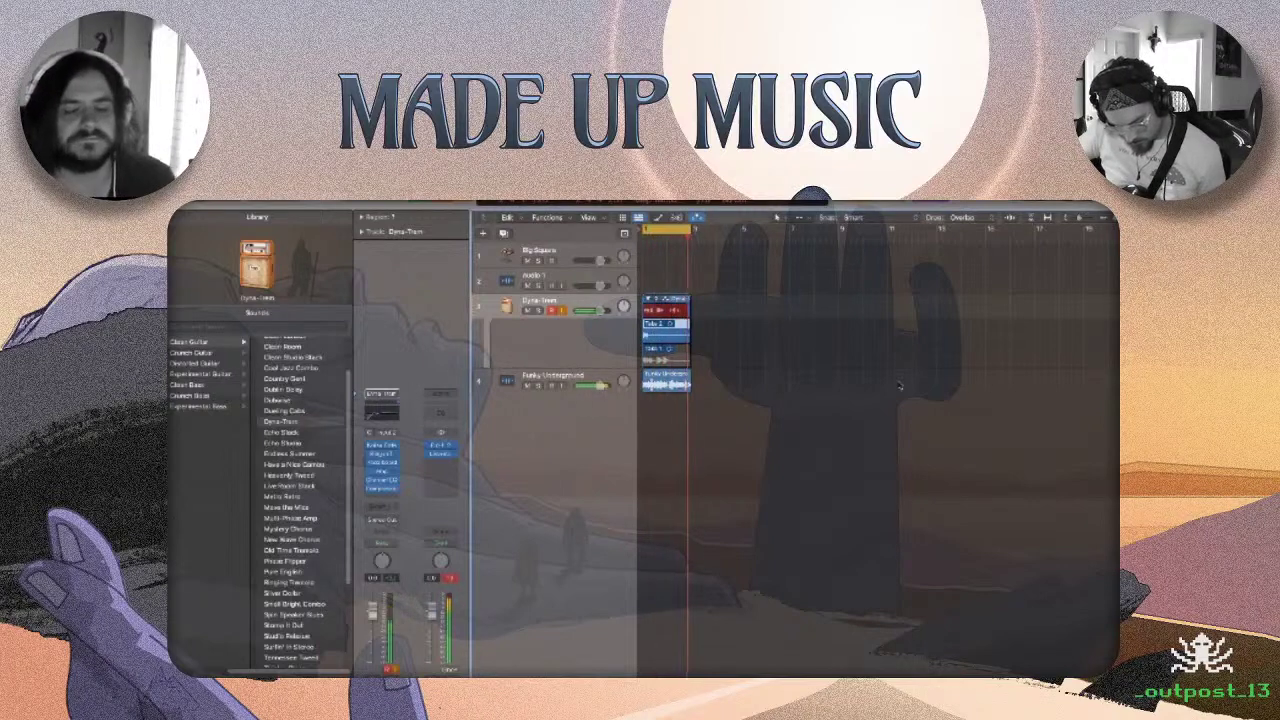
key("space")
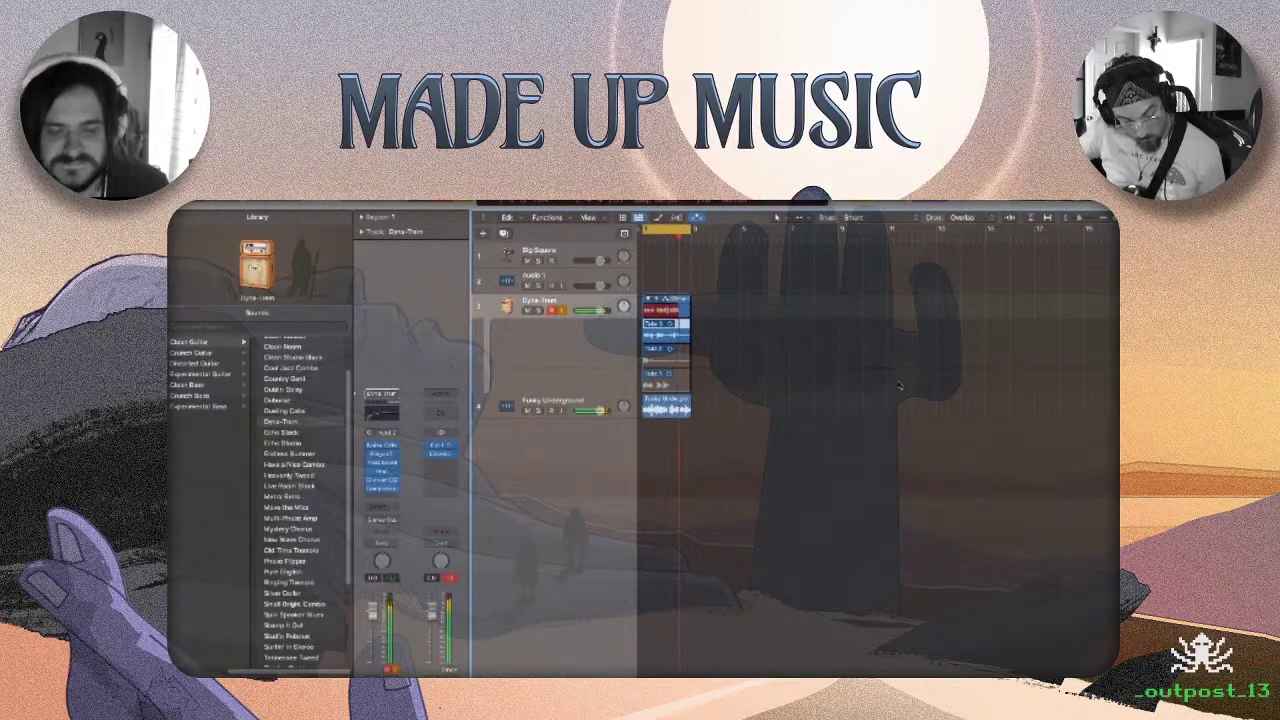
key("space")
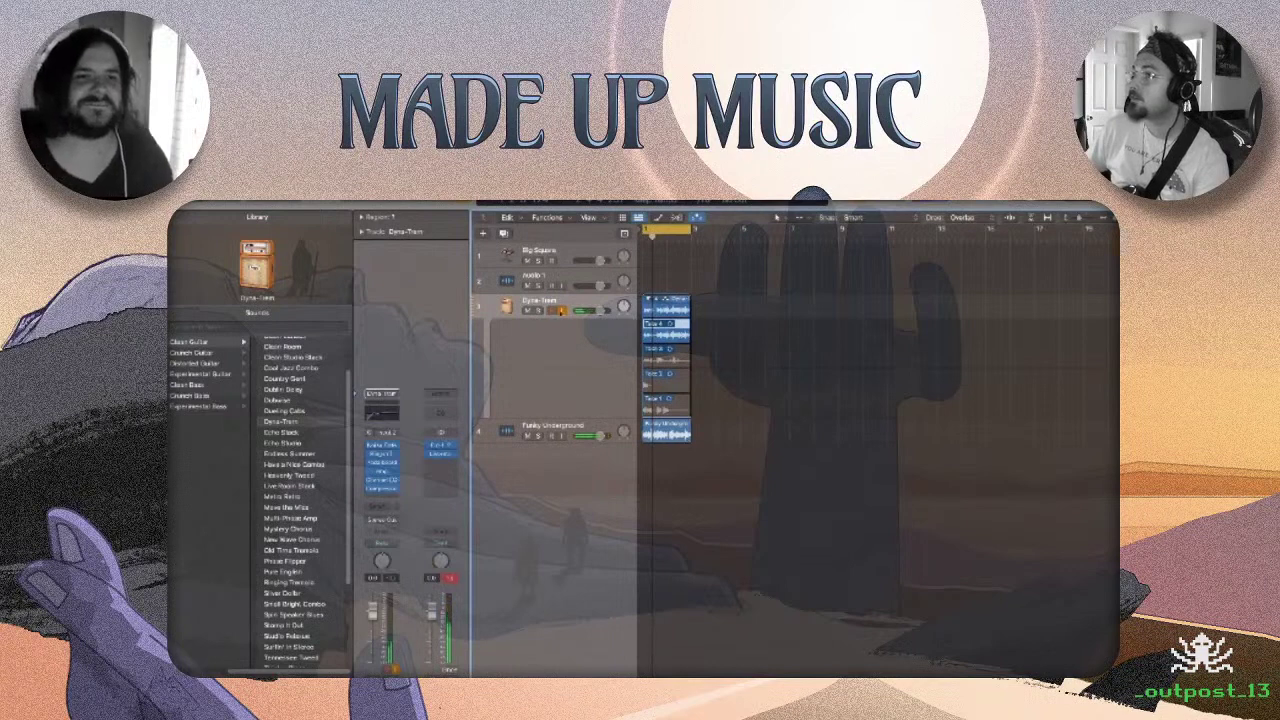
Turn off input monitoring on the Dyna-Trem track and flatten its take folder into a single region.
left_click(562, 311)
left_click(657, 299)
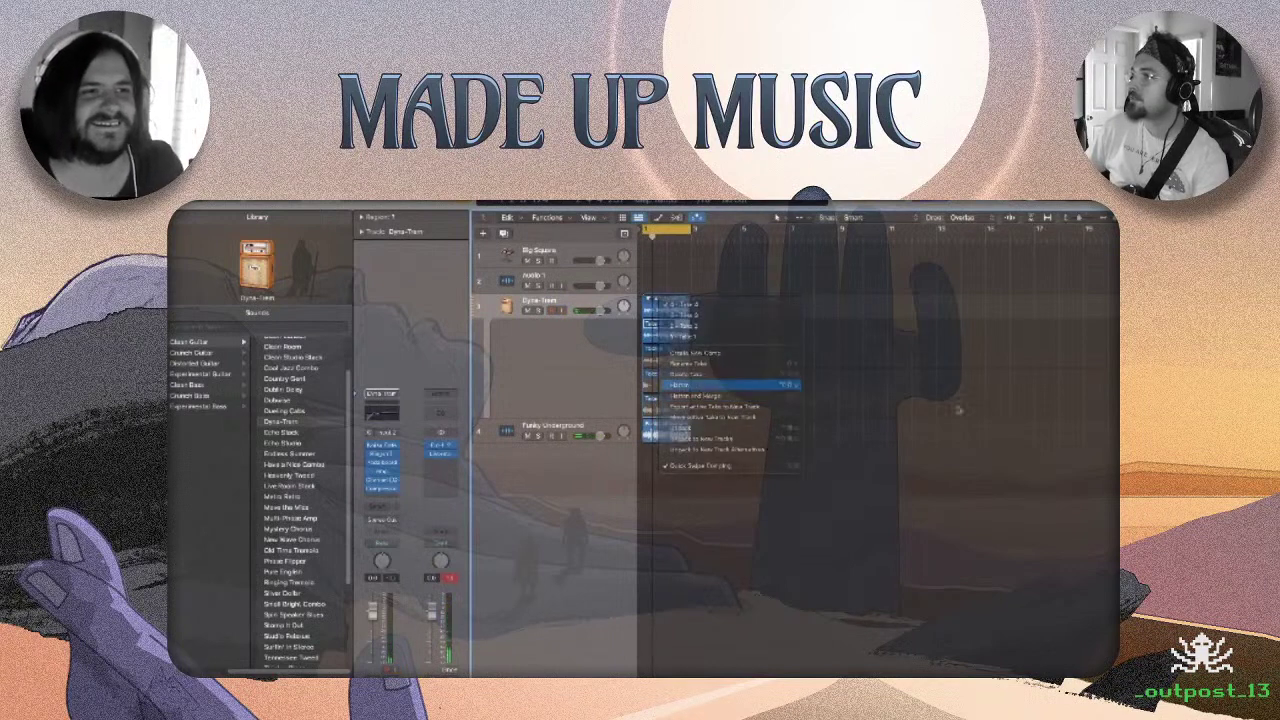
left_click(700, 384)
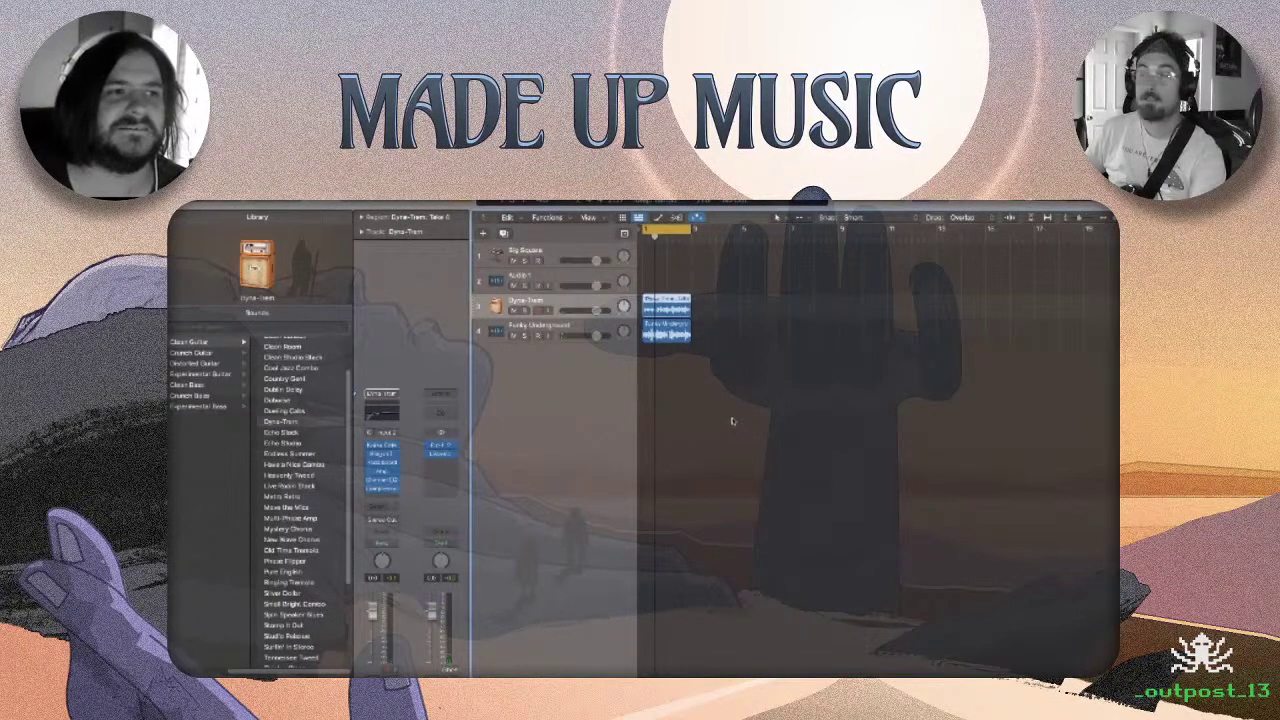
Audition the Dyna-Trem track in solo, unsolo it, and change the Big Square track's patch to 70s Analog Lead.
left_click(530, 250)
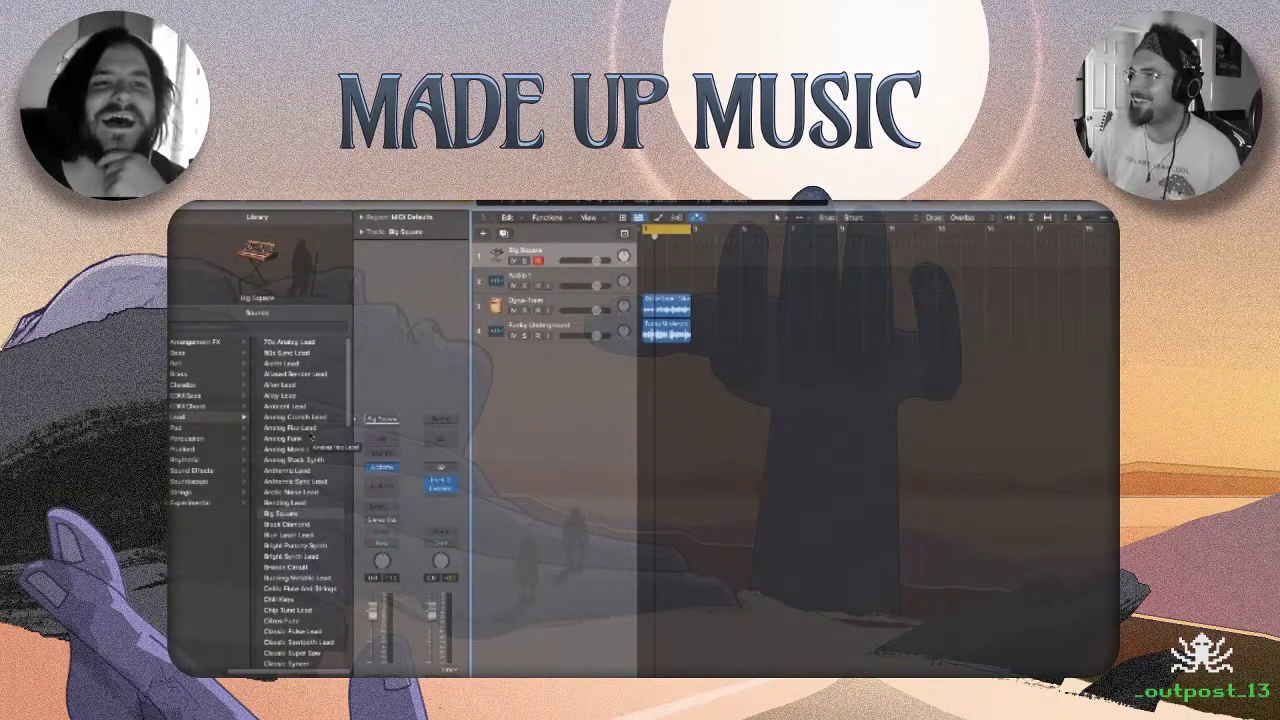
left_click(524, 311)
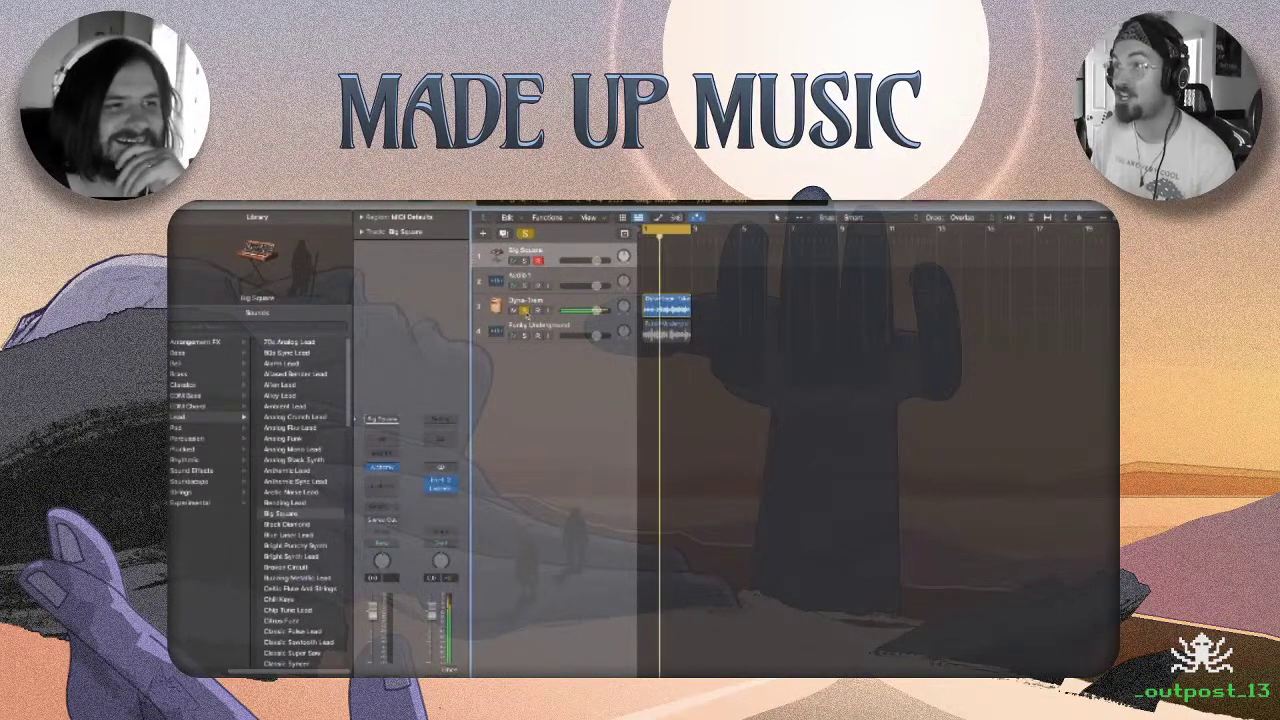
left_click(524, 310)
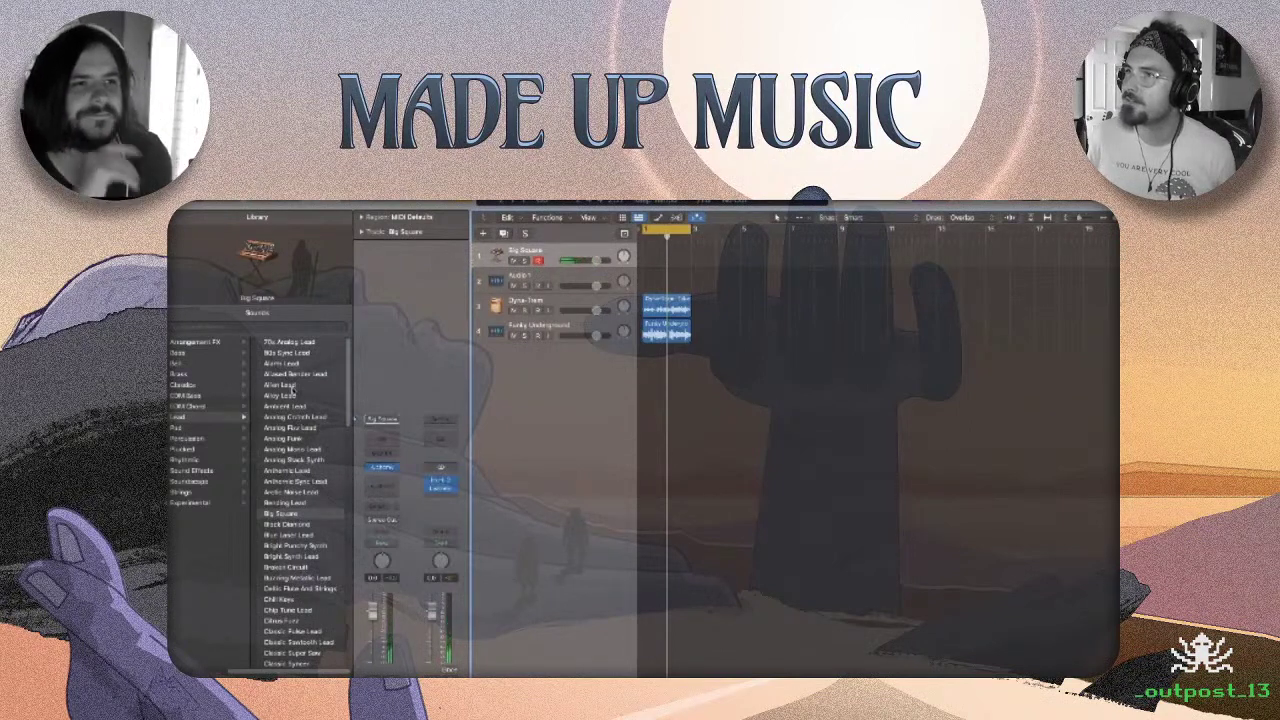
left_click(289, 342)
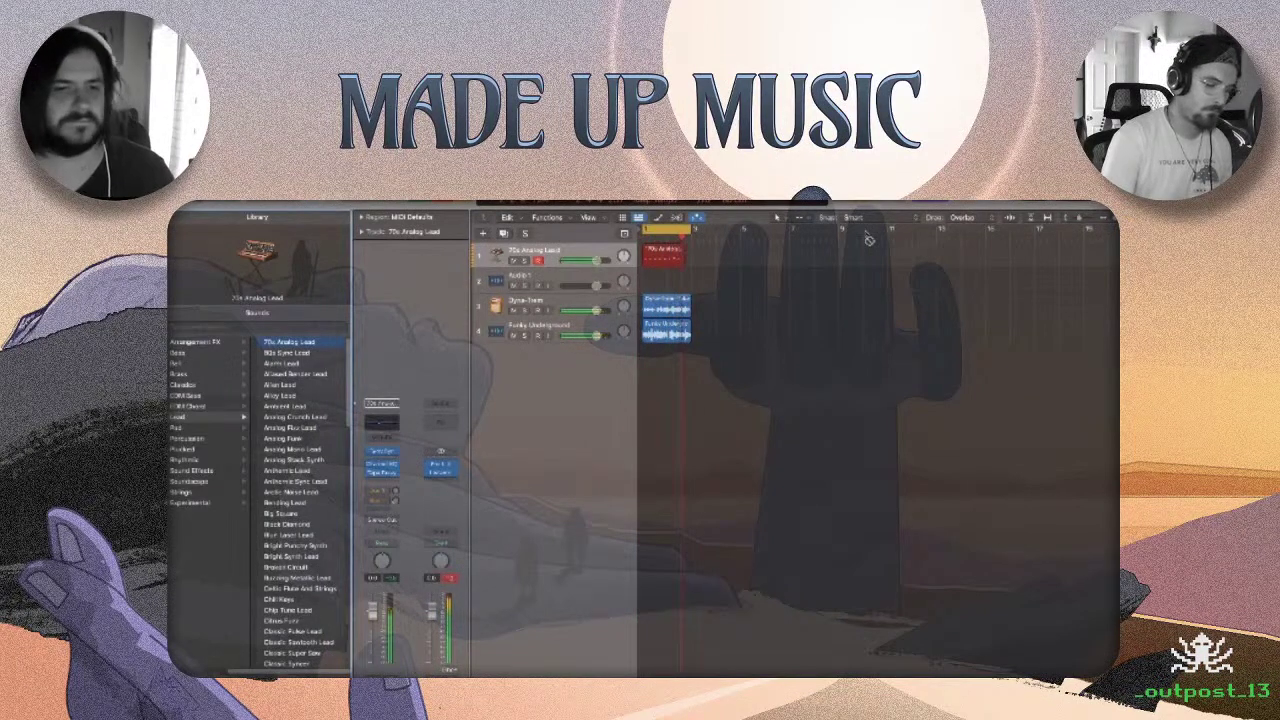
Try a synth take on the 70s Analog Lead track over the loop and delete it.
key("space")
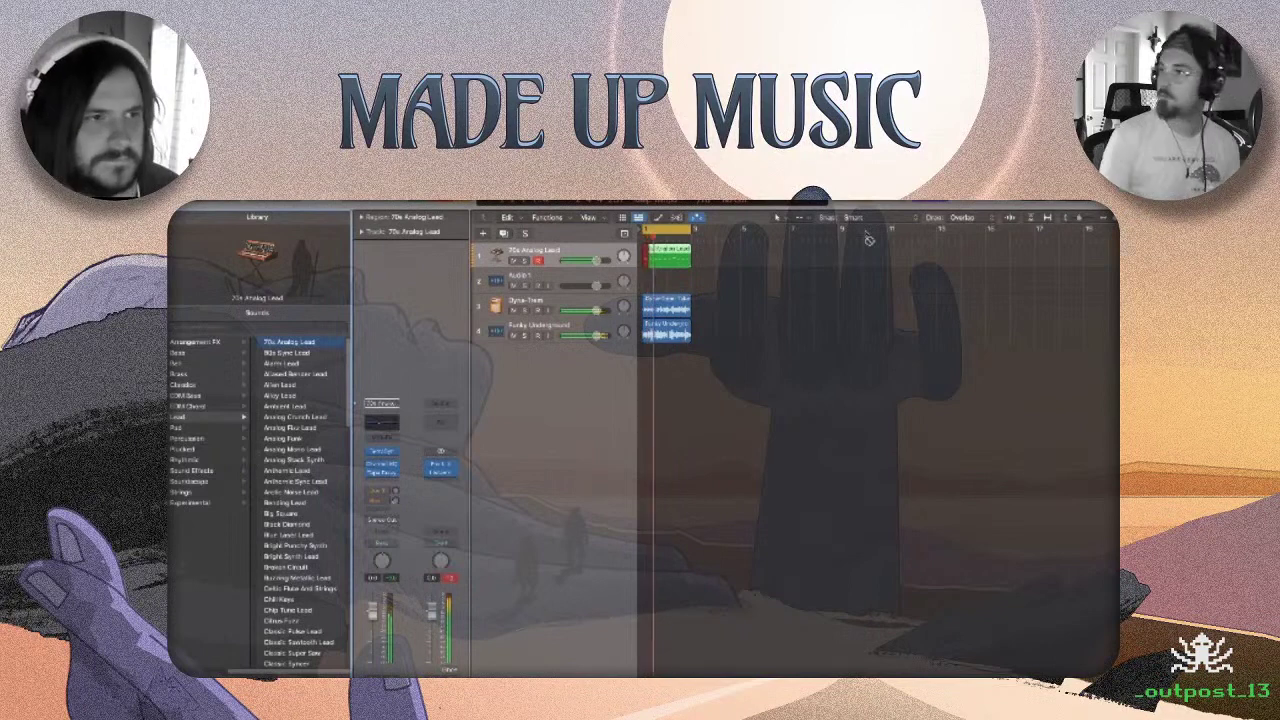
key("space")
key("Delete")
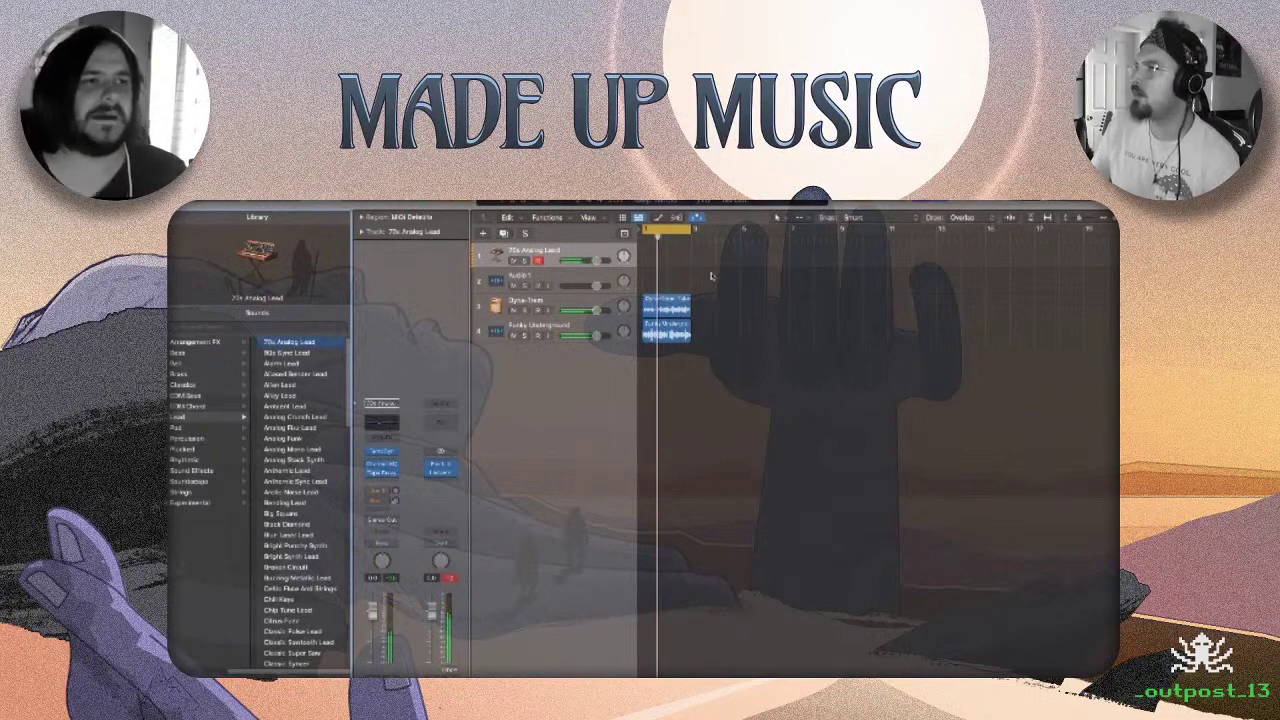
Copy the Dyna-Trem and Funky Underground clips to bar 3 and extend the cycle to bar 5.
left_click_drag(667, 305, 720, 321)
key("space")
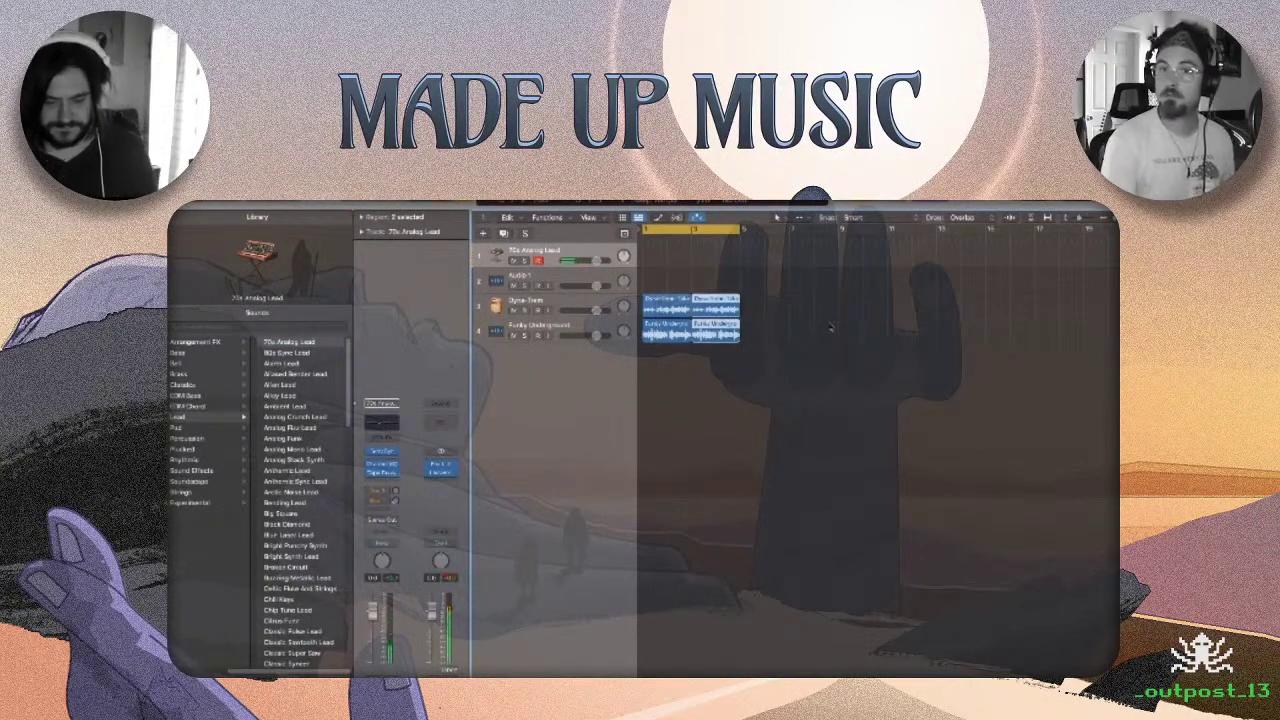
Record a synth part on the 70s Analog Lead track over the extended loop, discarding the false start.
key("r")
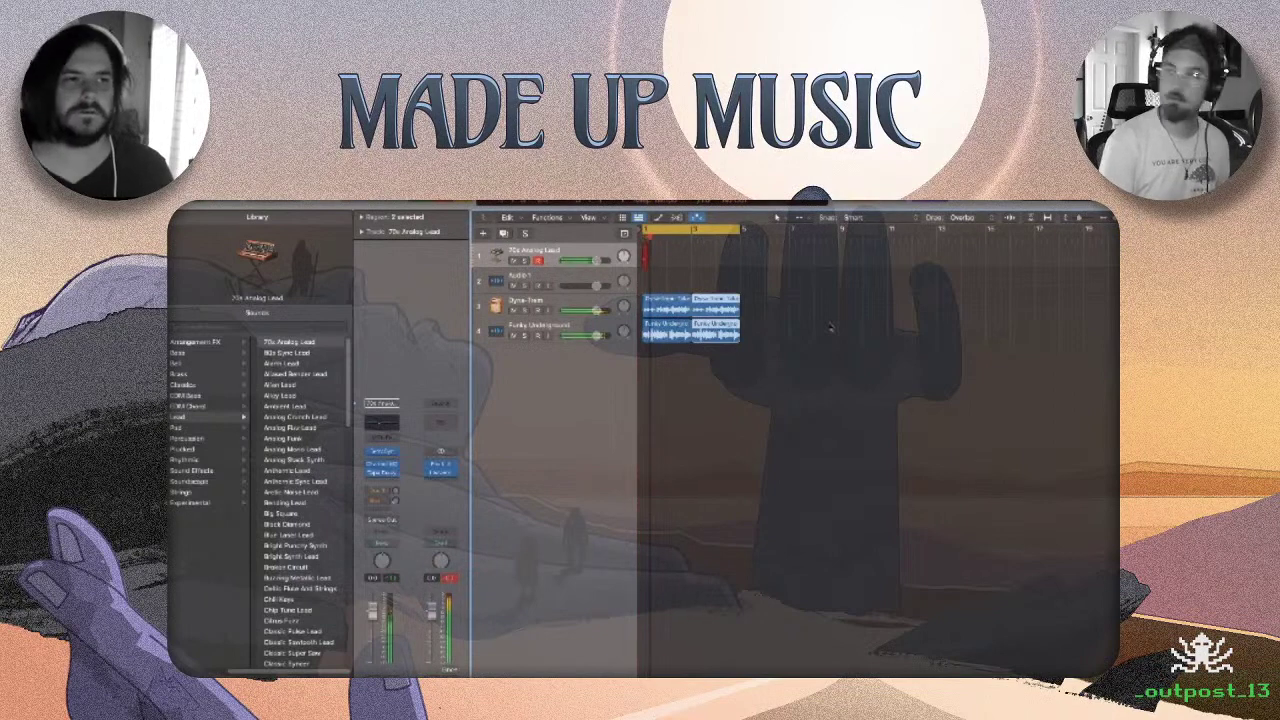
key("super+period")
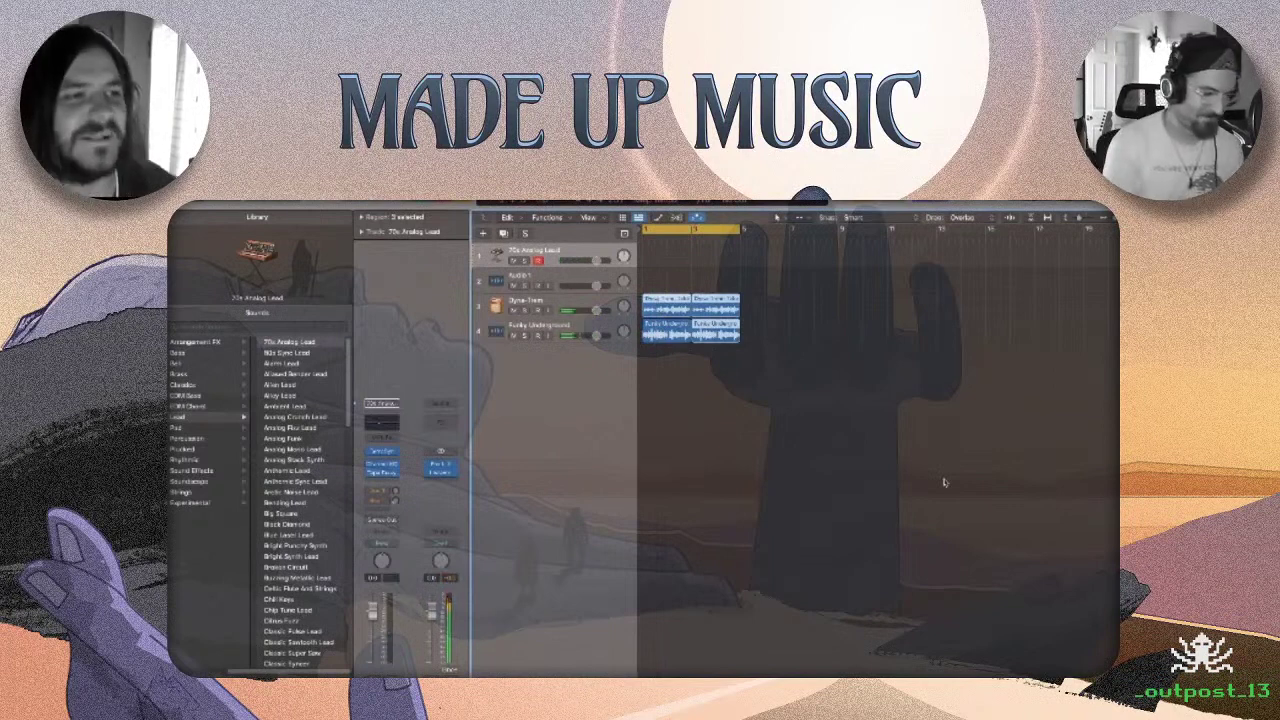
key("r")
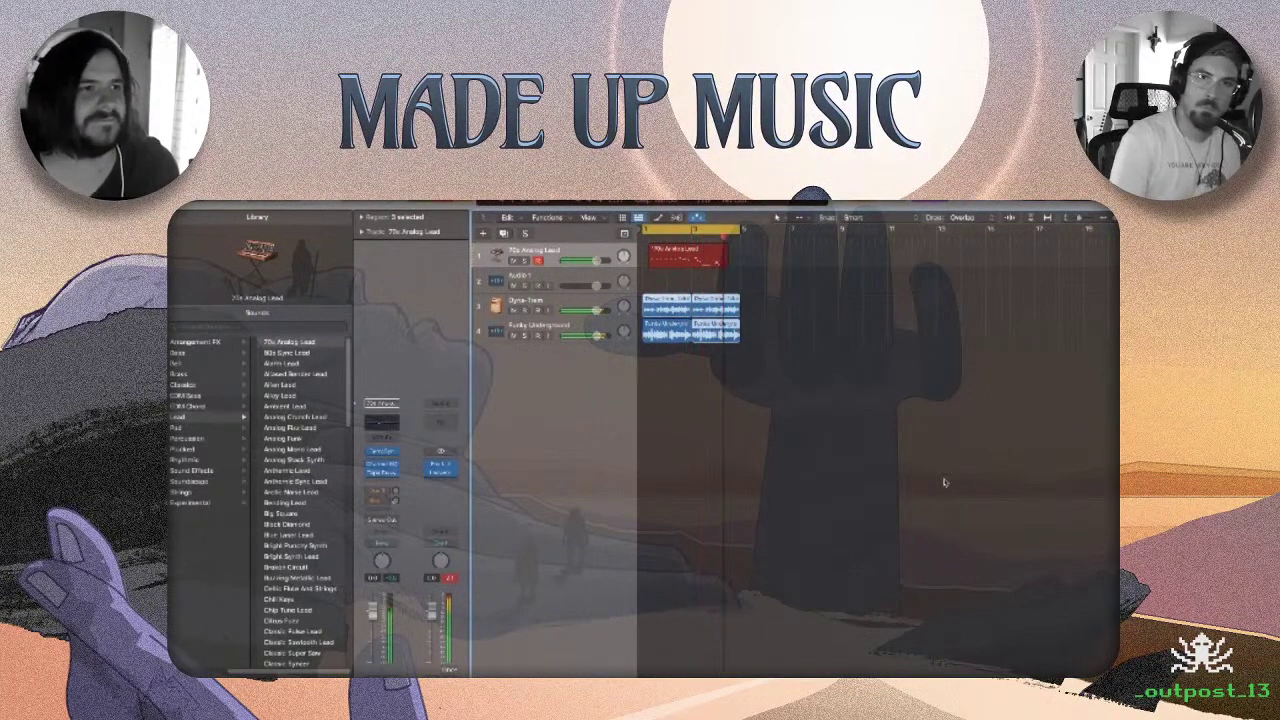
key("space")
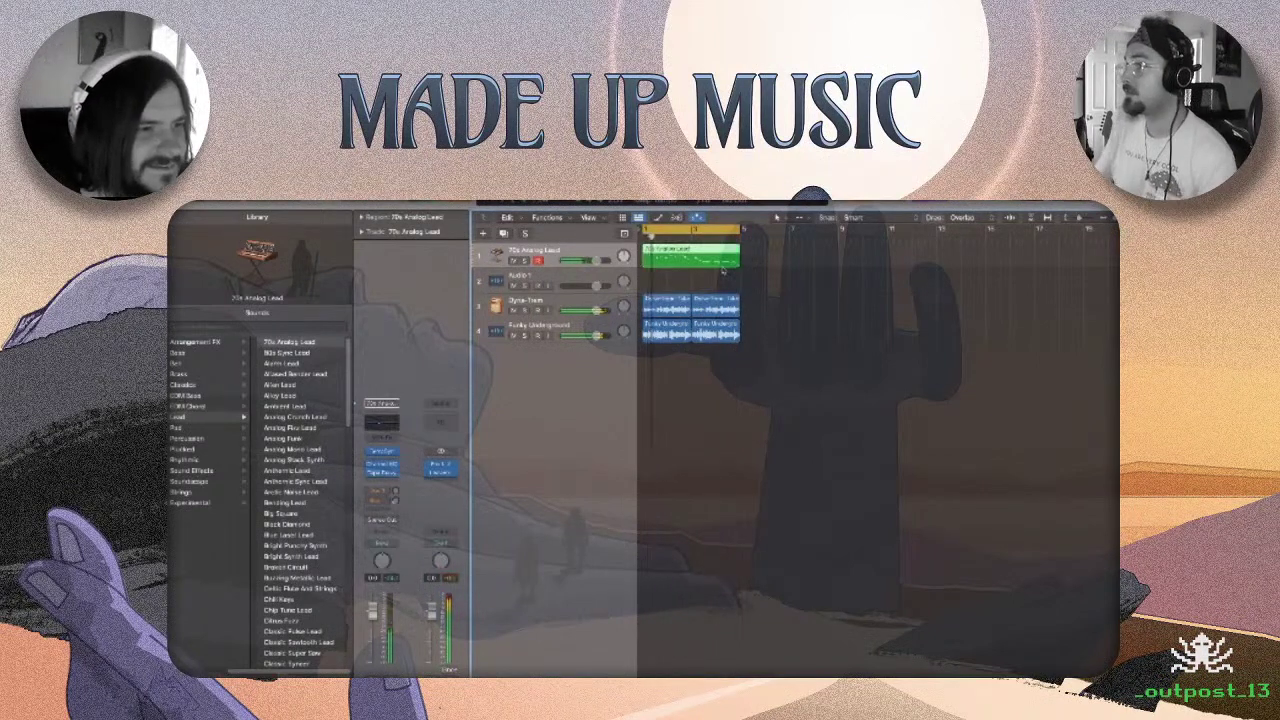
Open the 70s Analog Lead region in the Piano Roll and try shifting all its notes slightly earlier.
key("space")
key("e")
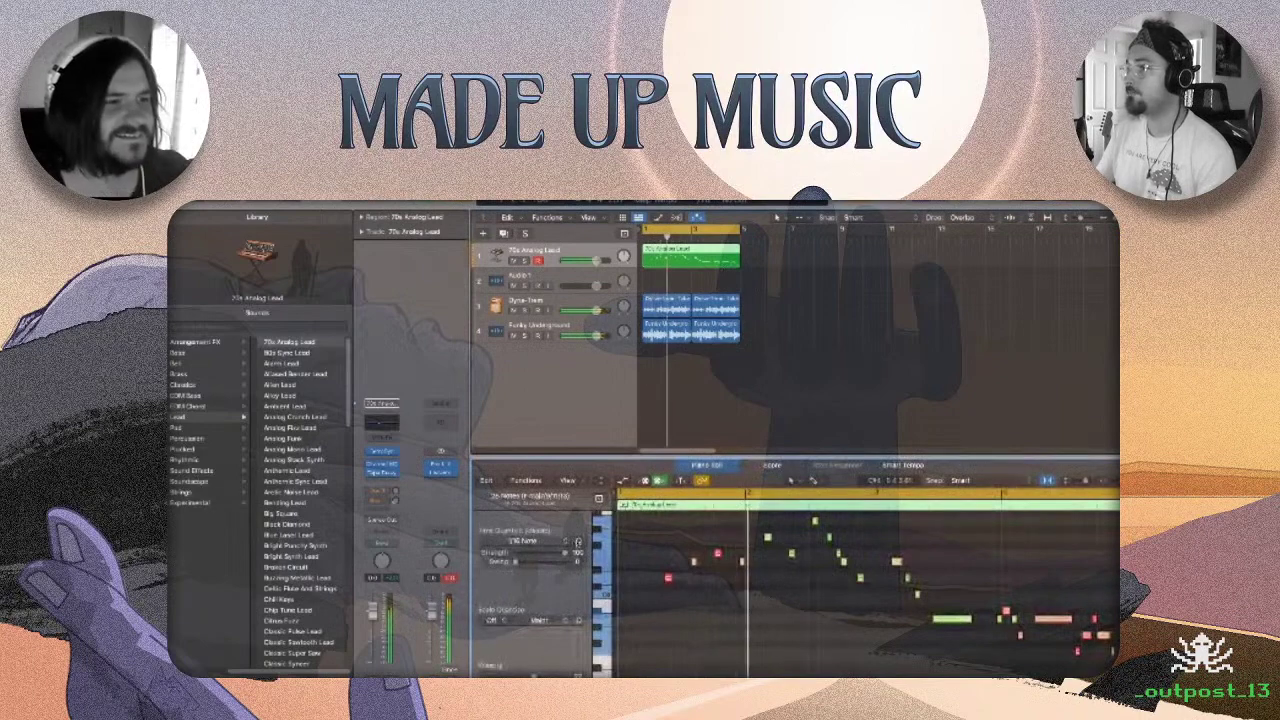
key("super+a")
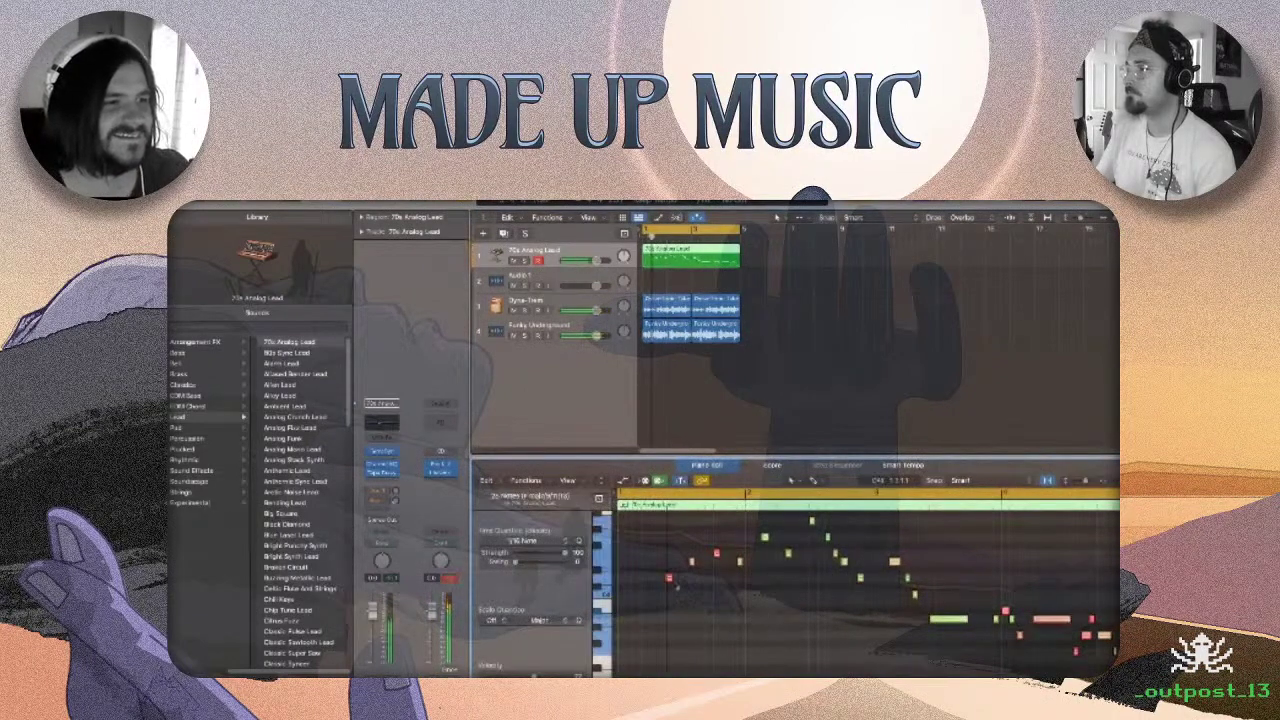
left_click_drag(655, 580, 638, 580)
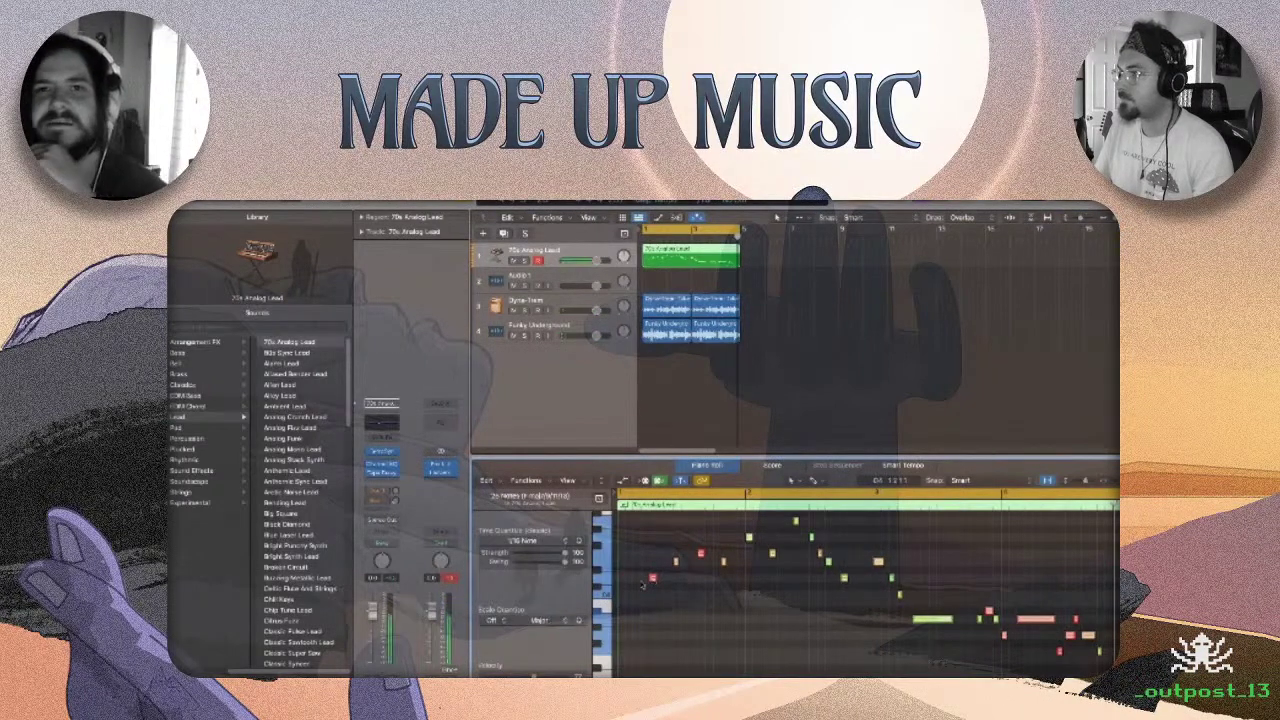
Delete the stray low note near the end of bar 1 and undo the accidental deletion of the 70s Analog Lead region.
left_click(732, 620)
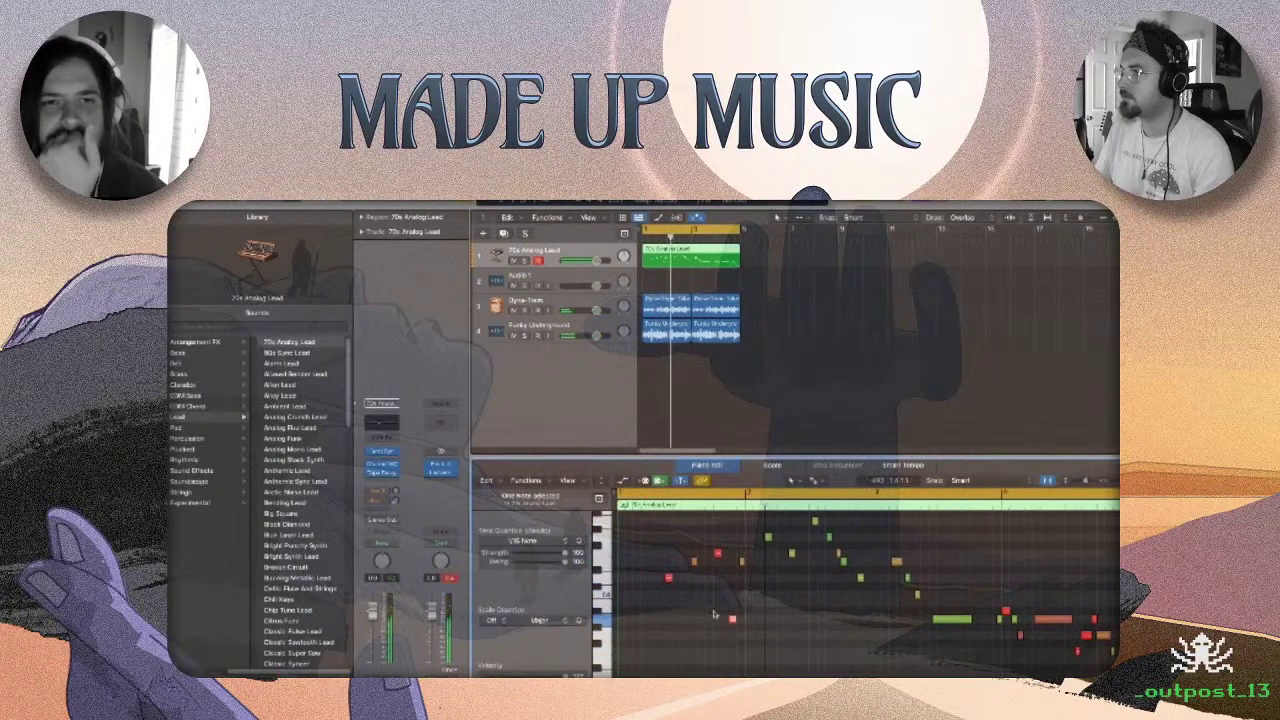
key("Delete")
key("Delete")
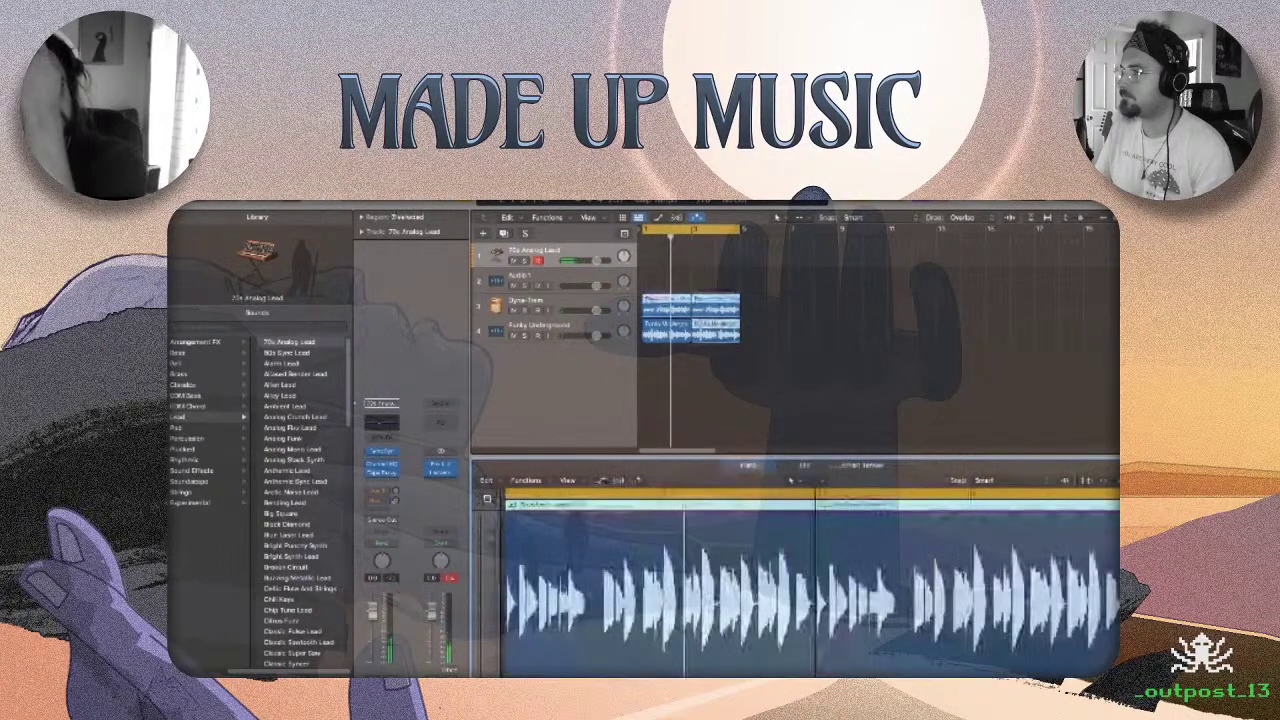
key("super+z")
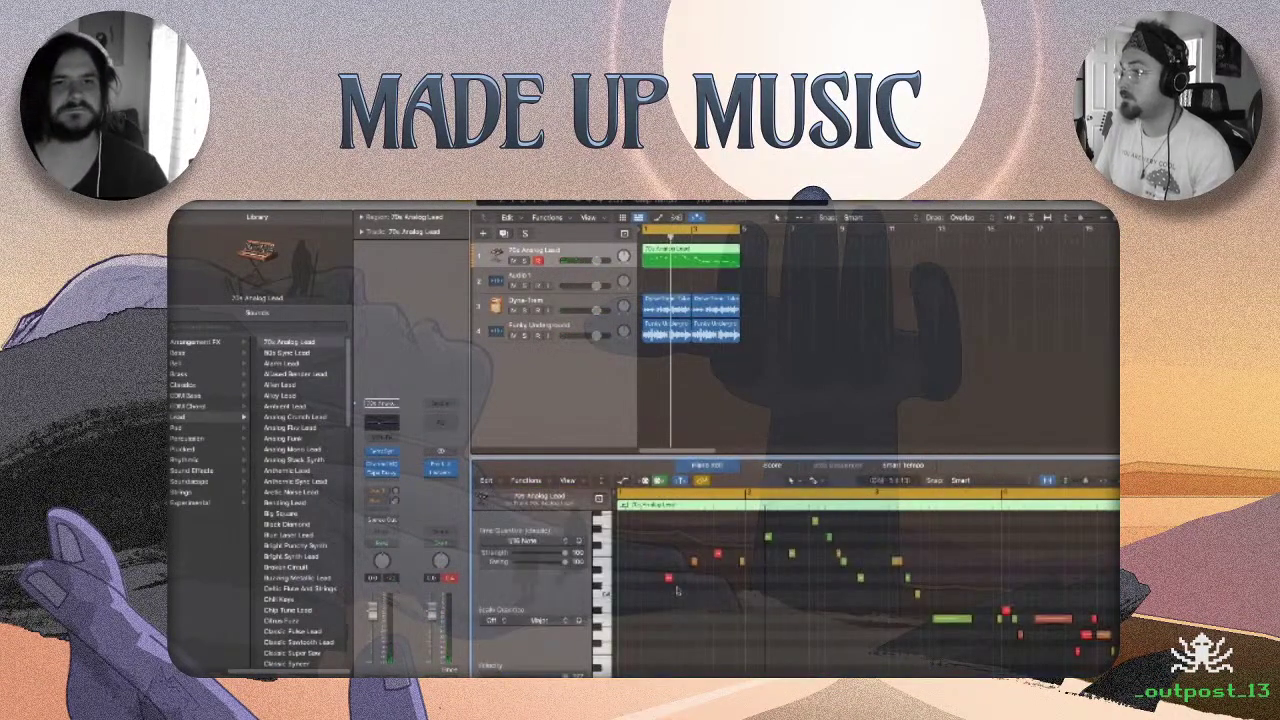
Shift all the 70s Analog Lead notes earlier to the region's start, check the playback, and bounce the region in place.
left_click_drag(665, 578, 636, 578)
key("space")
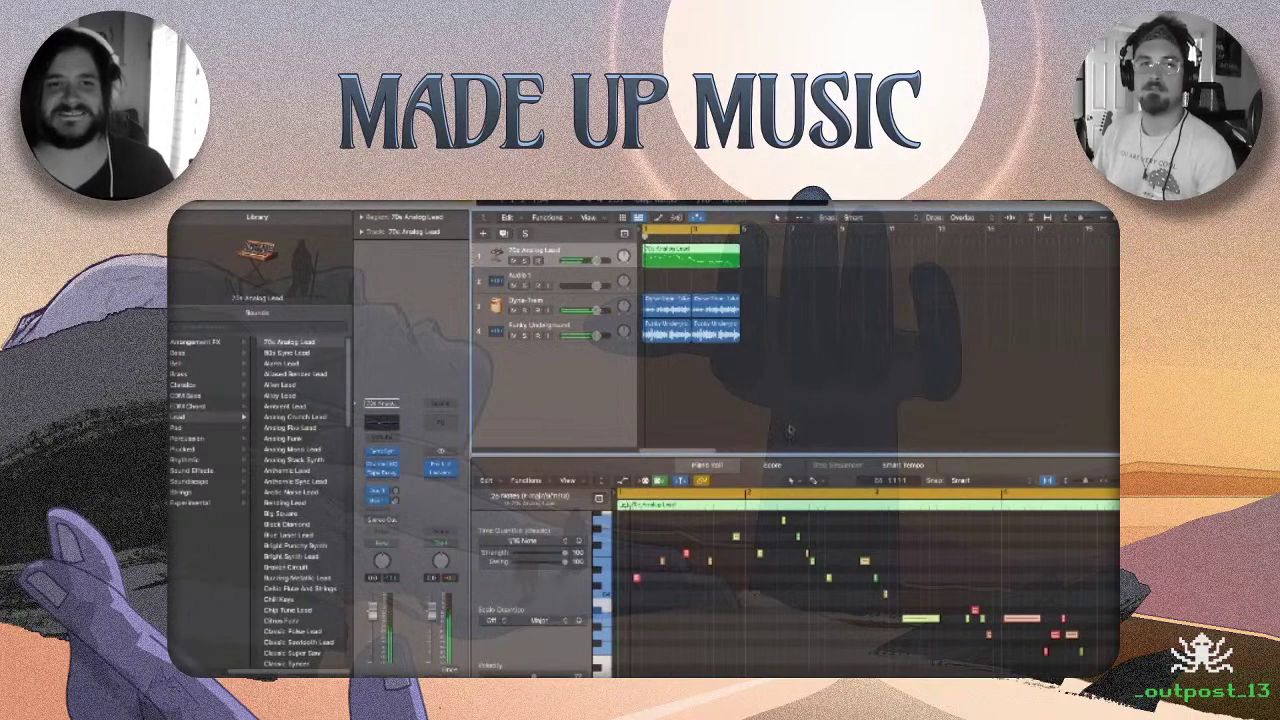
left_click(735, 352)
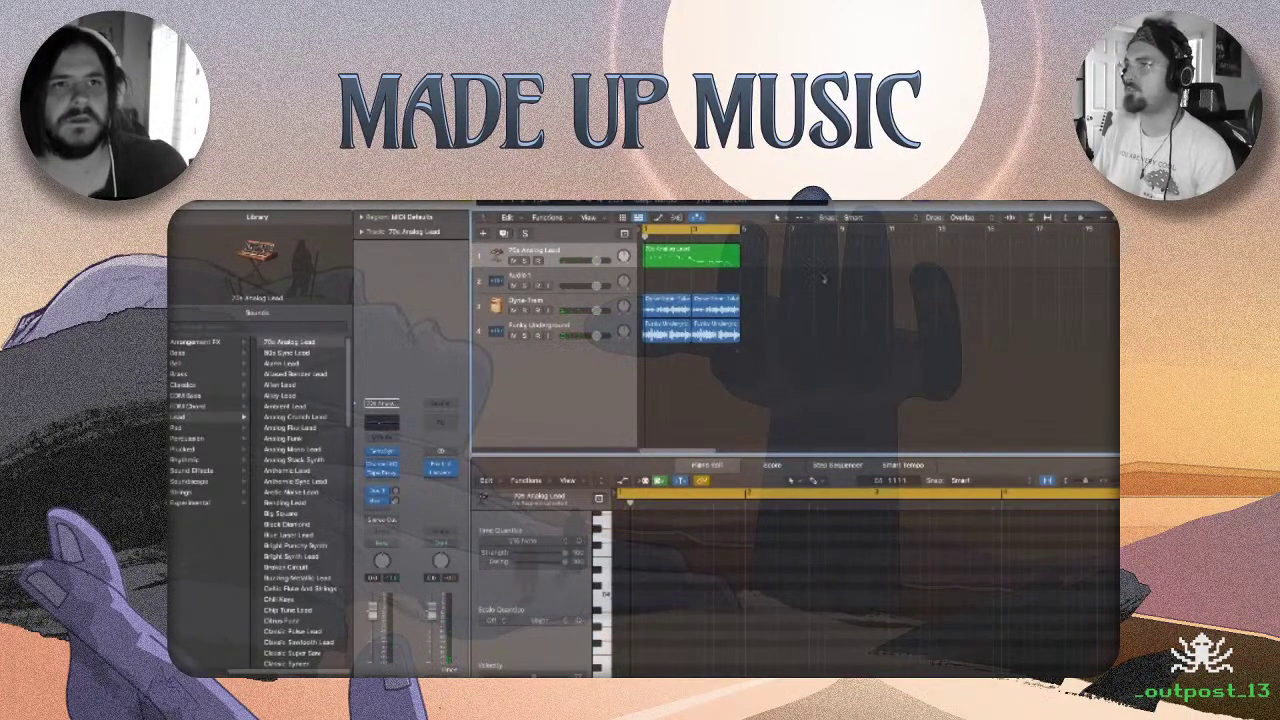
right_click(685, 257)
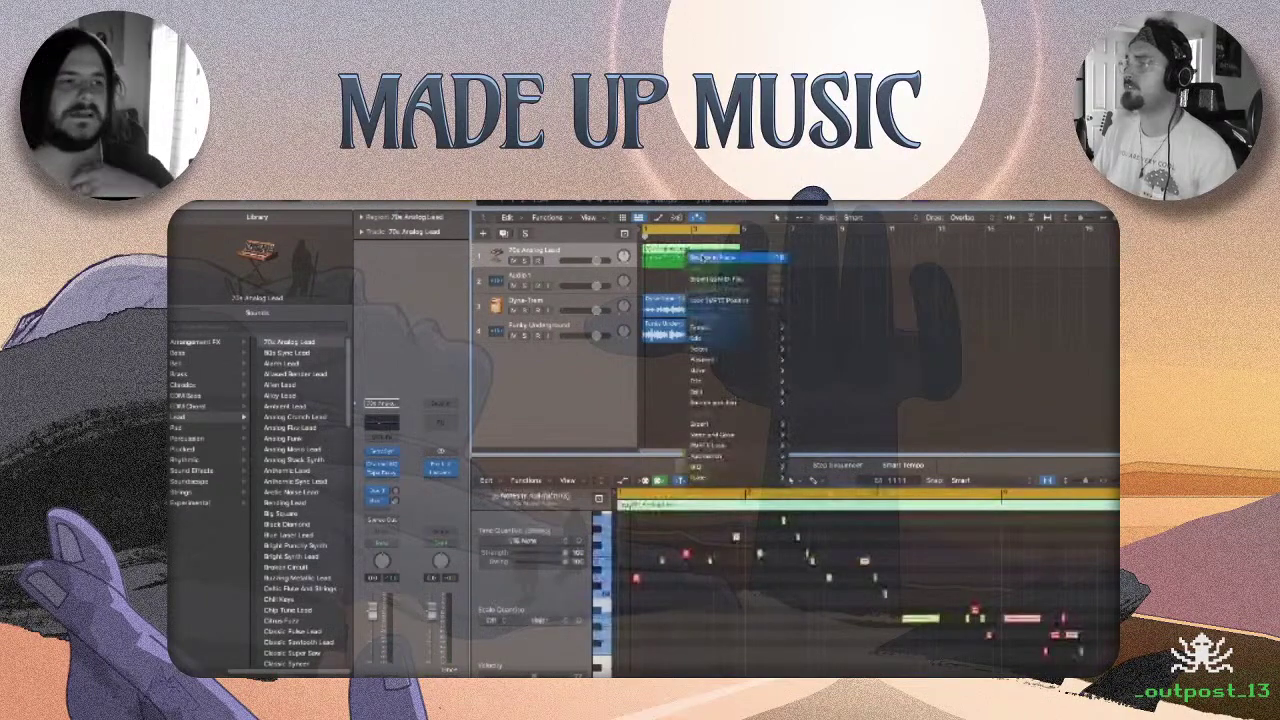
left_click(712, 257)
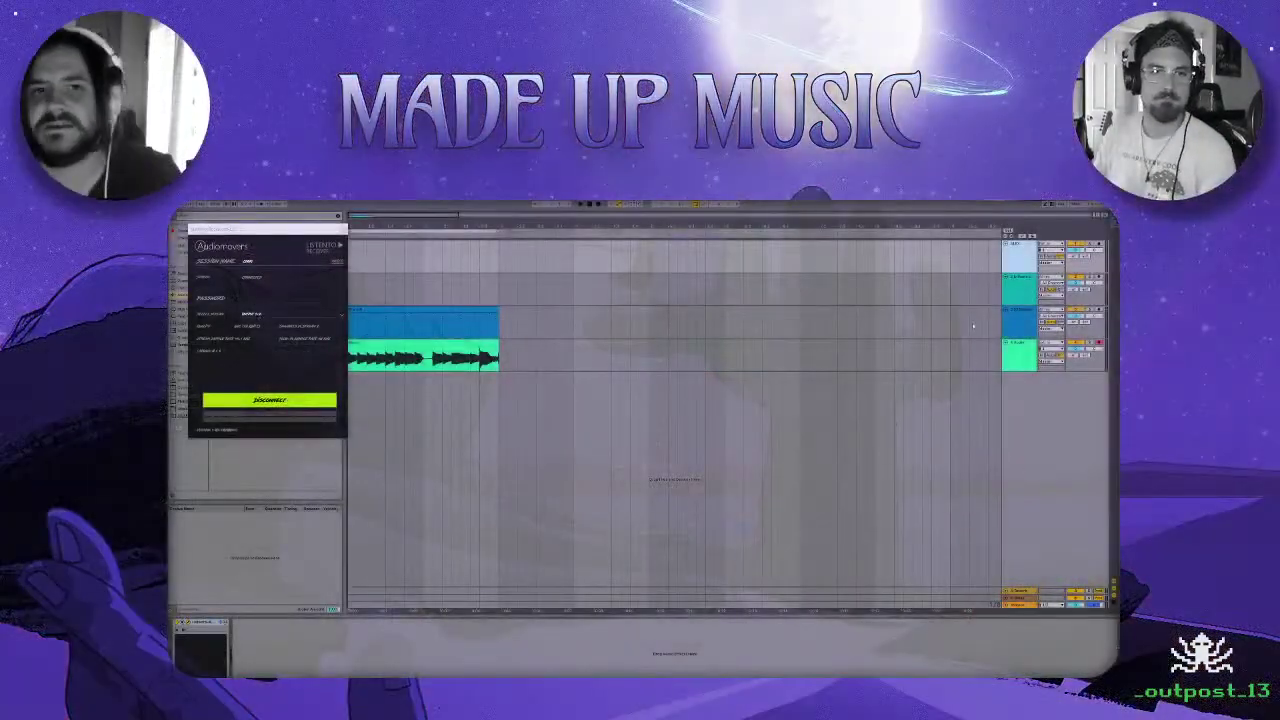
Switch to Ableton Live and open the SSD5 groove library from the blue drum track.
left_click(1043, 322)
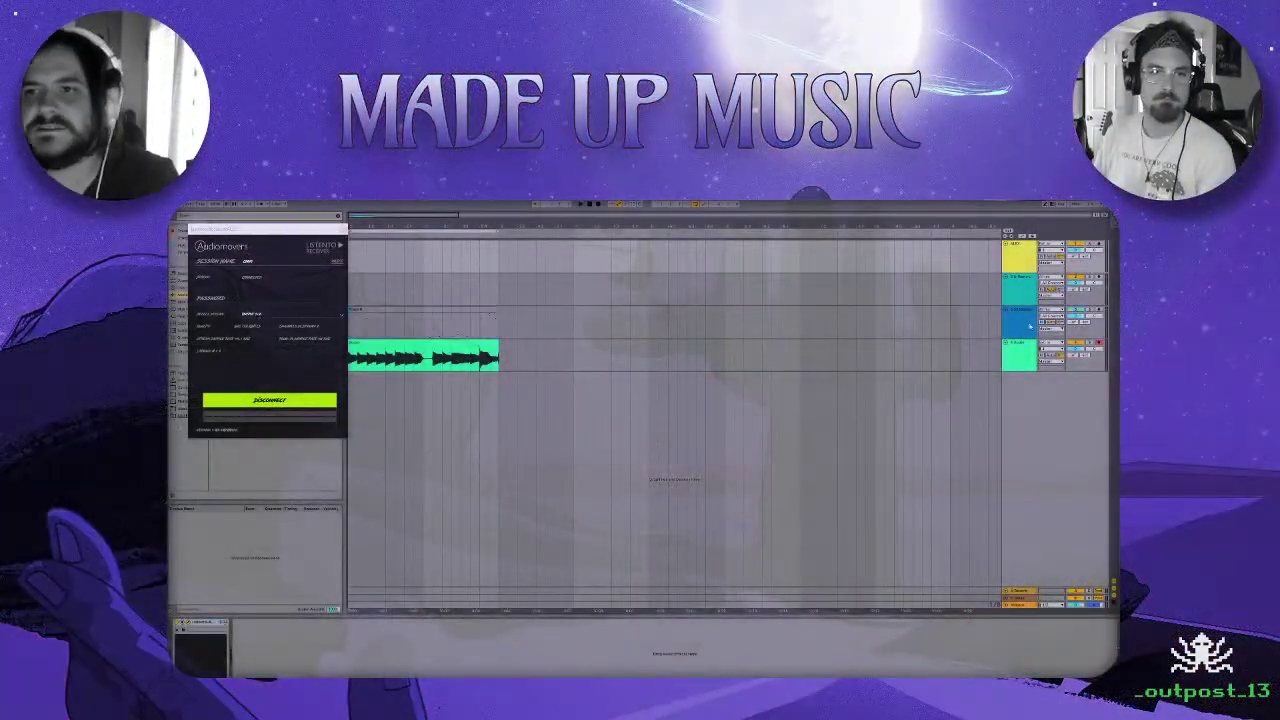
left_click(1023, 323)
left_click(1026, 323)
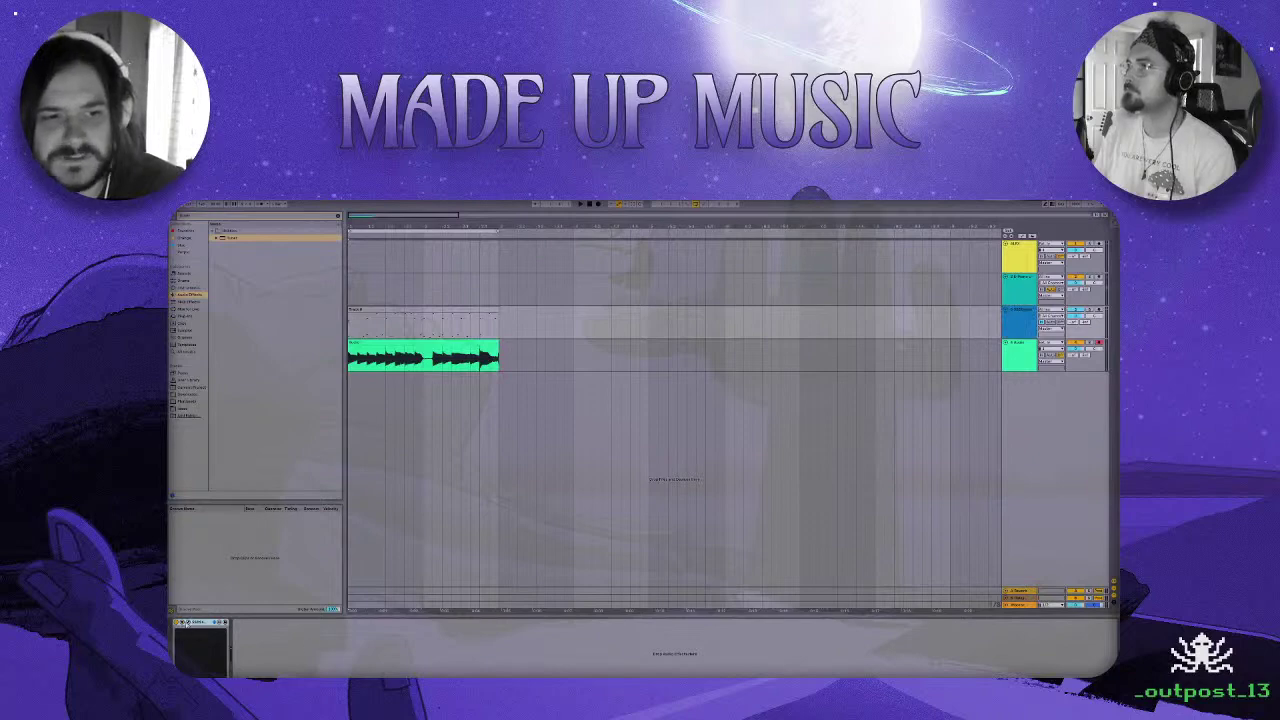
left_click(188, 623)
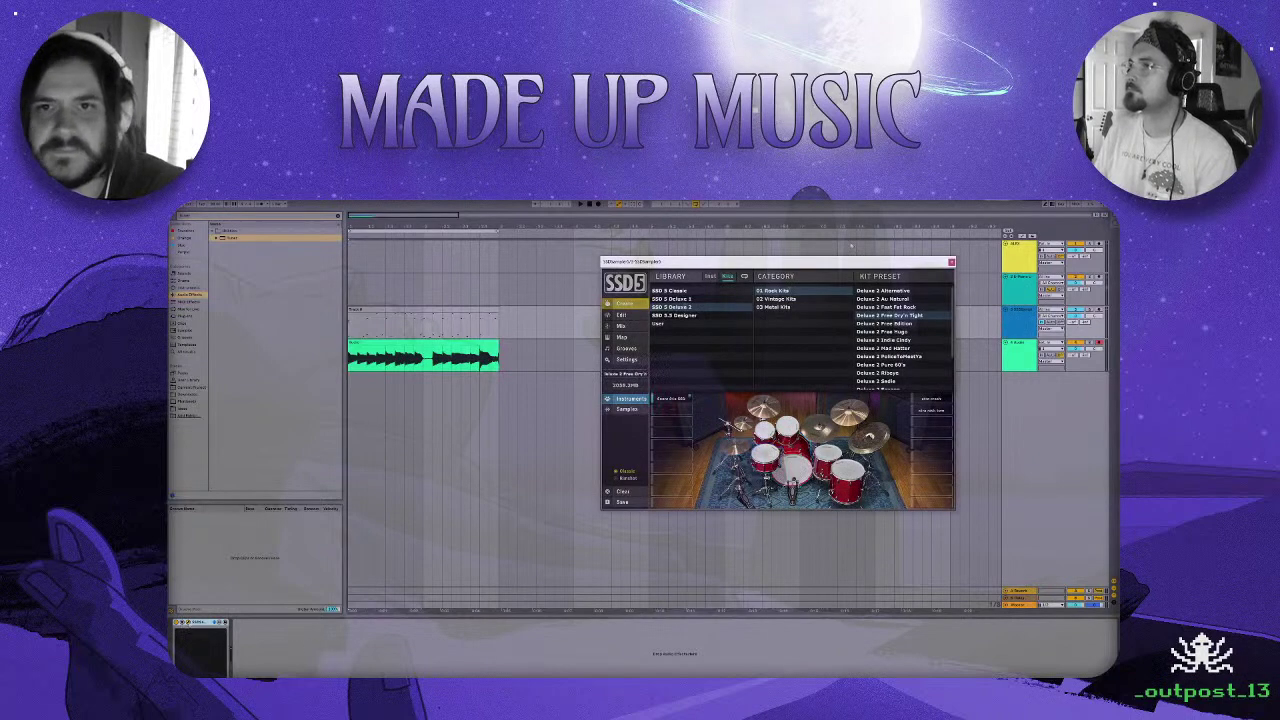
left_click(625, 348)
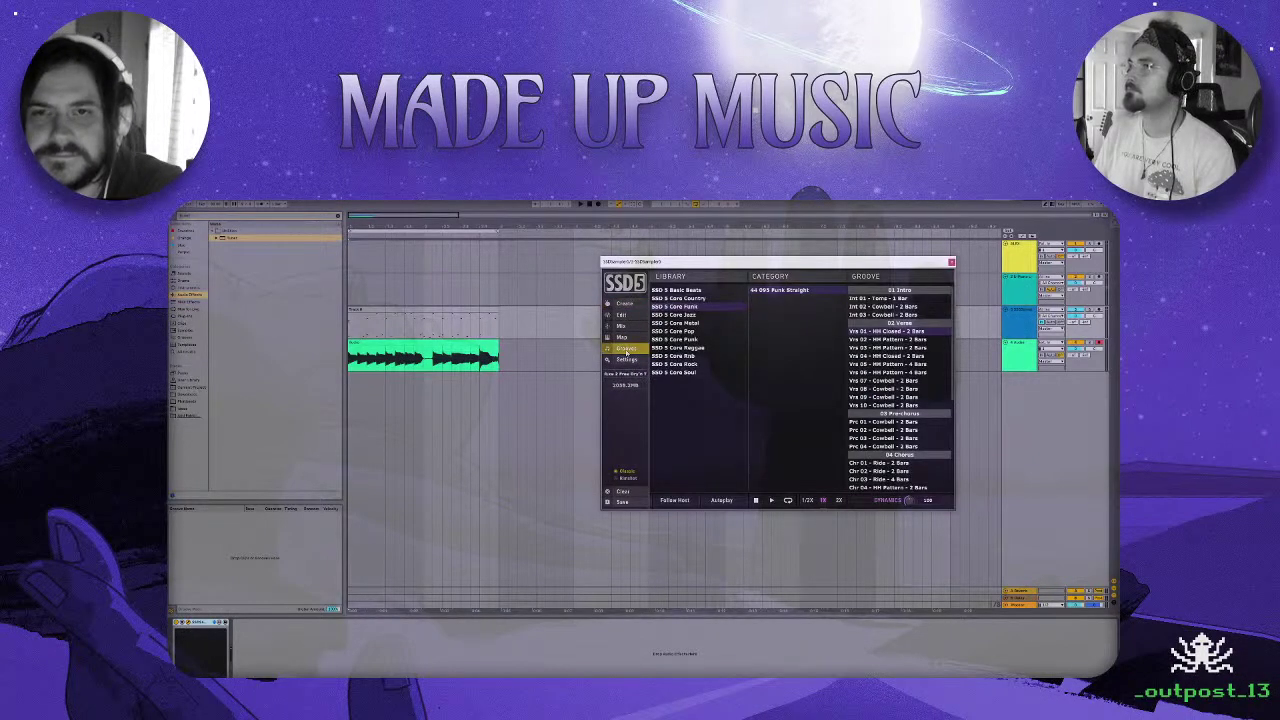
Place the SSD 5 Core Pop Shuffle groove Chr 01 - Ride - 4 Bars on the drum track after a gap, declining the import prompt.
left_click(688, 332)
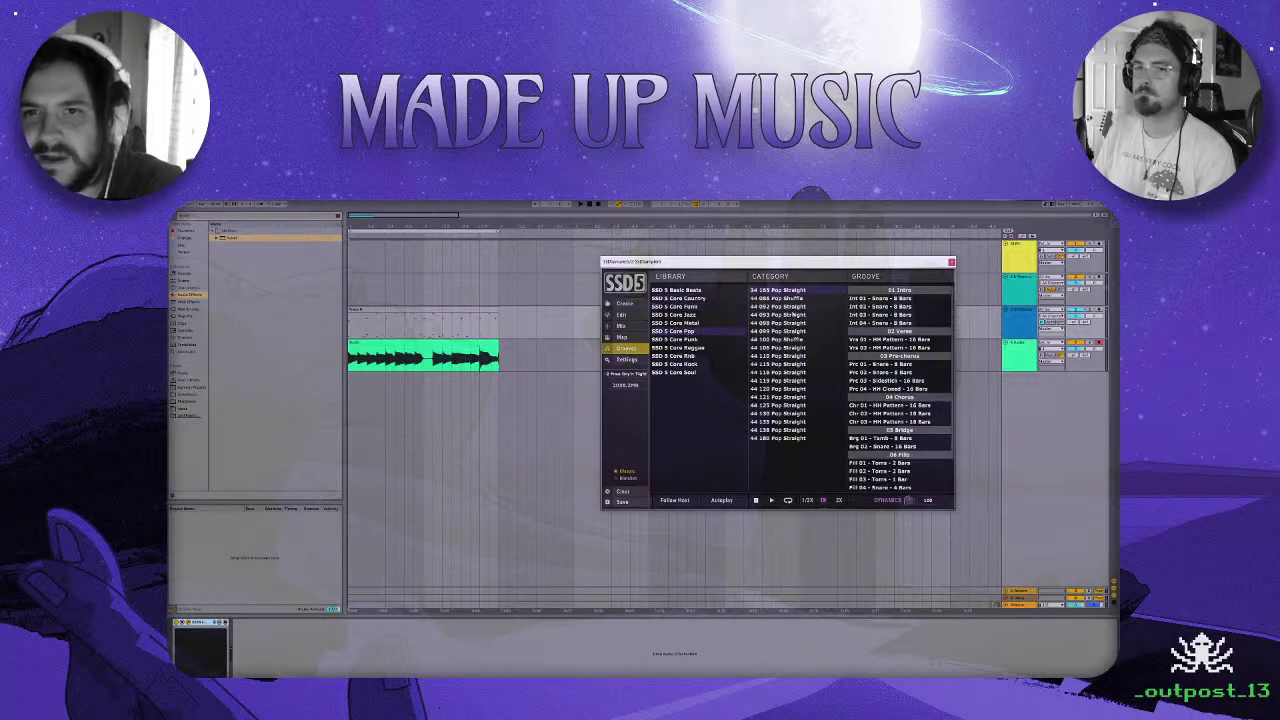
left_click(793, 299)
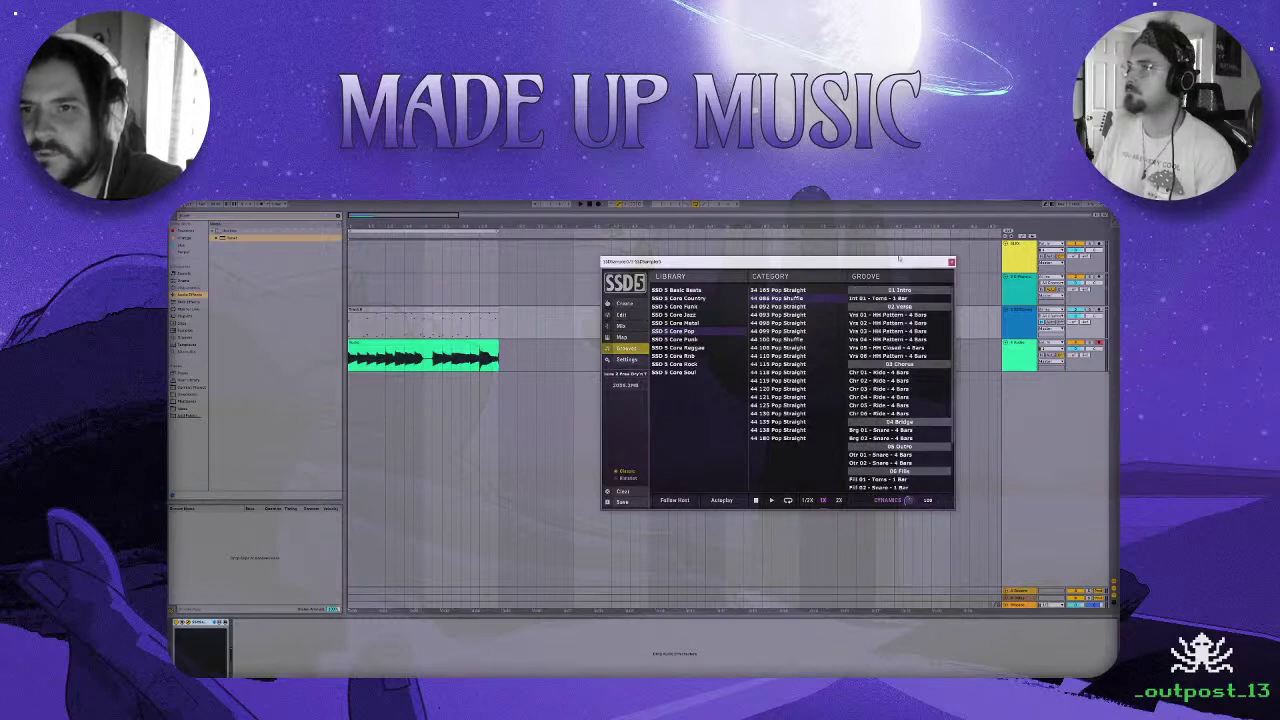
left_click_drag(899, 259, 1057, 292)
left_click_drag(1040, 402, 653, 338)
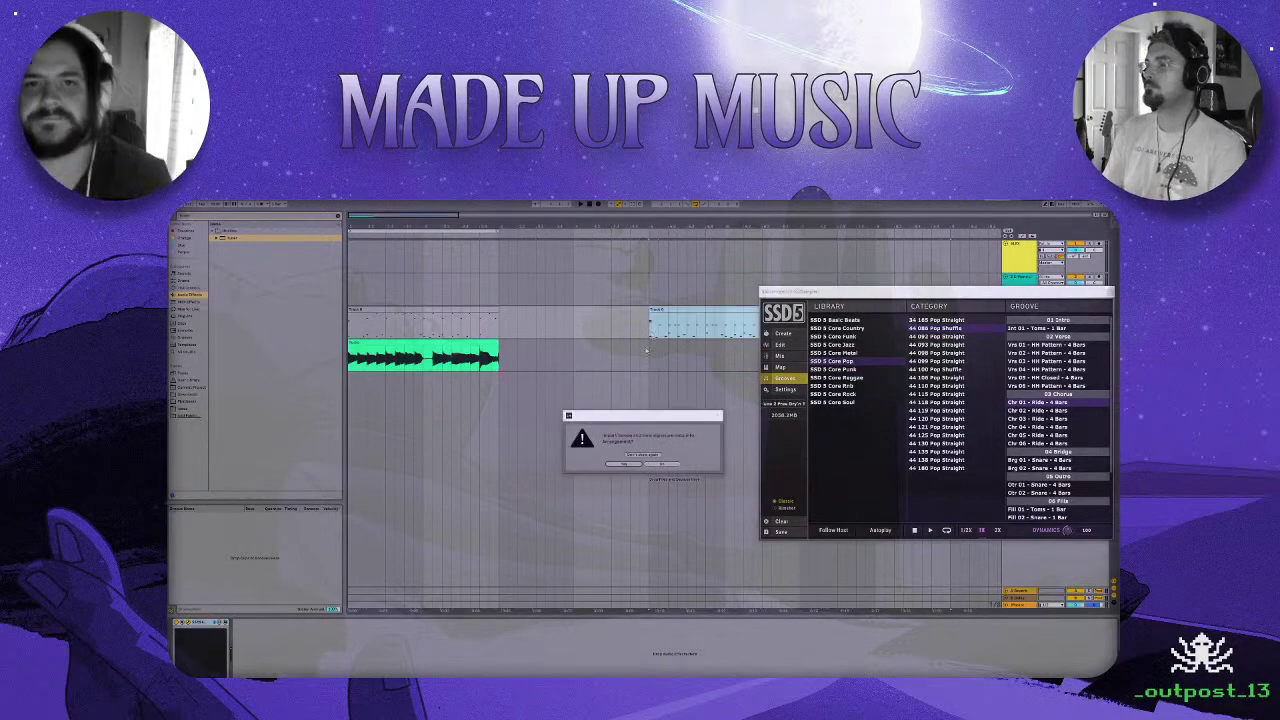
left_click(664, 463)
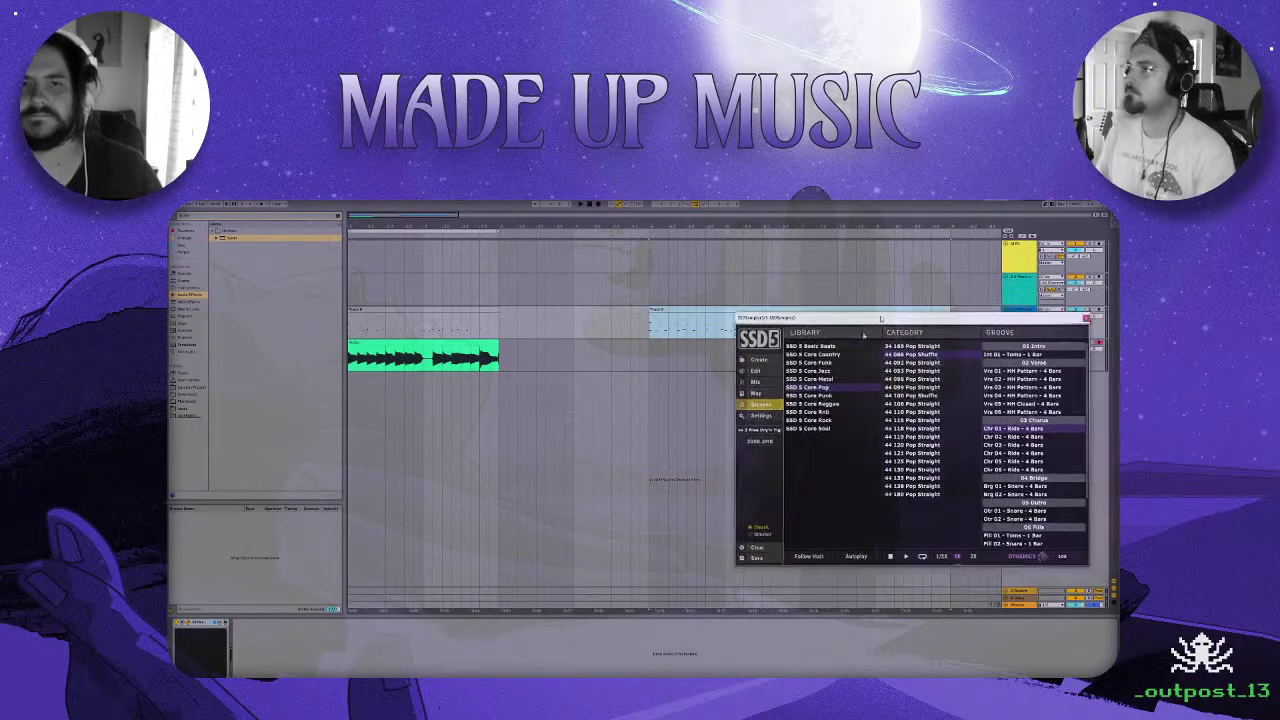
Move the loop over the new drum clip, extend it to the clip's full length, and play the groove.
left_click(700, 296)
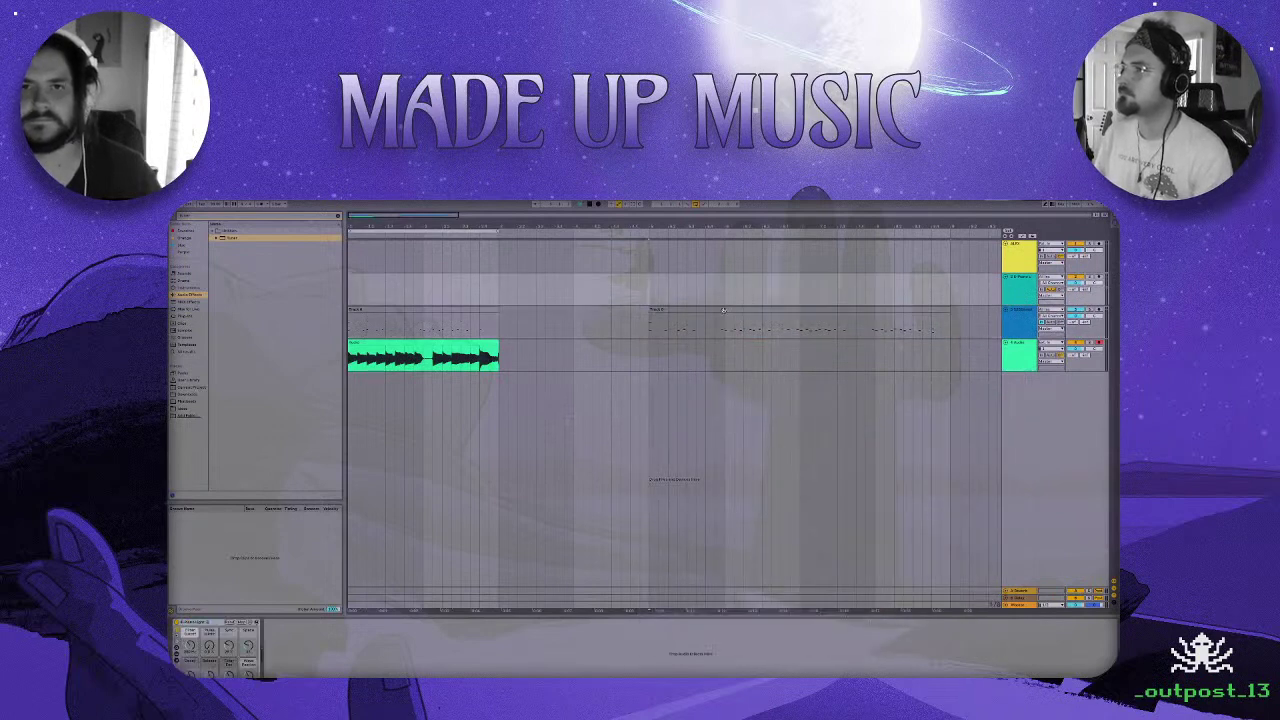
left_click(1062, 325)
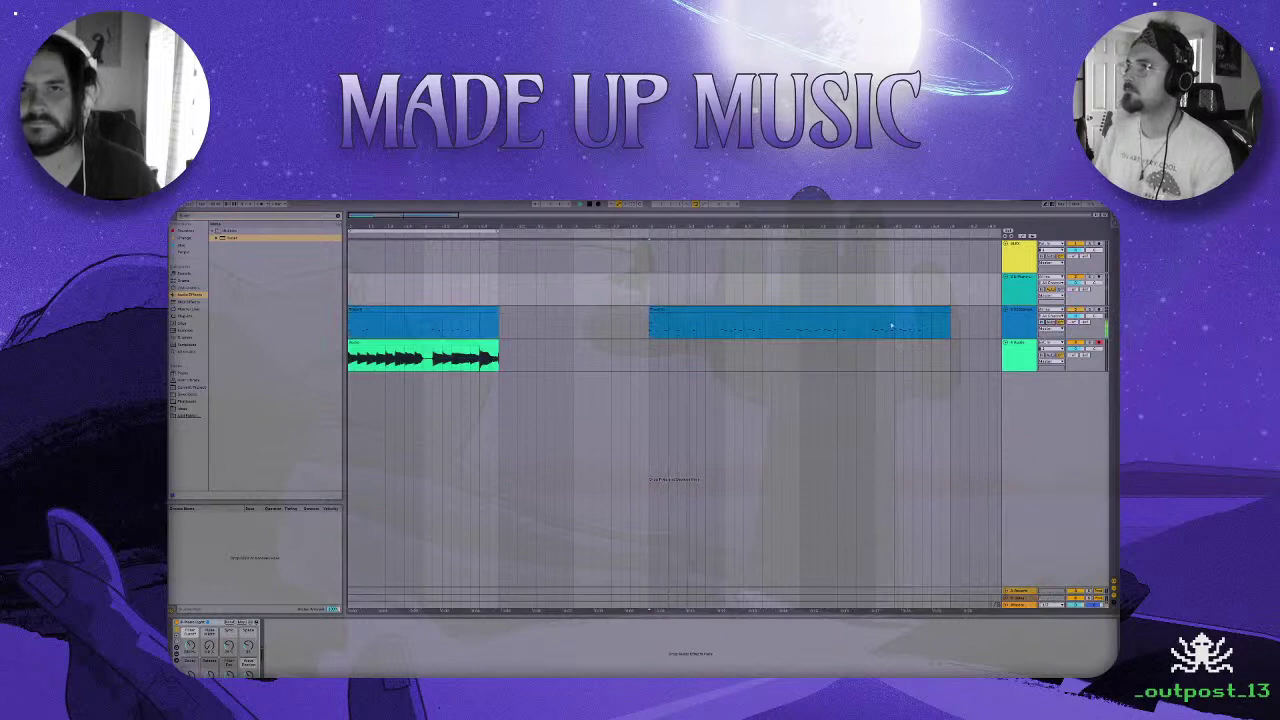
left_click_drag(467, 232, 725, 240)
key("space")
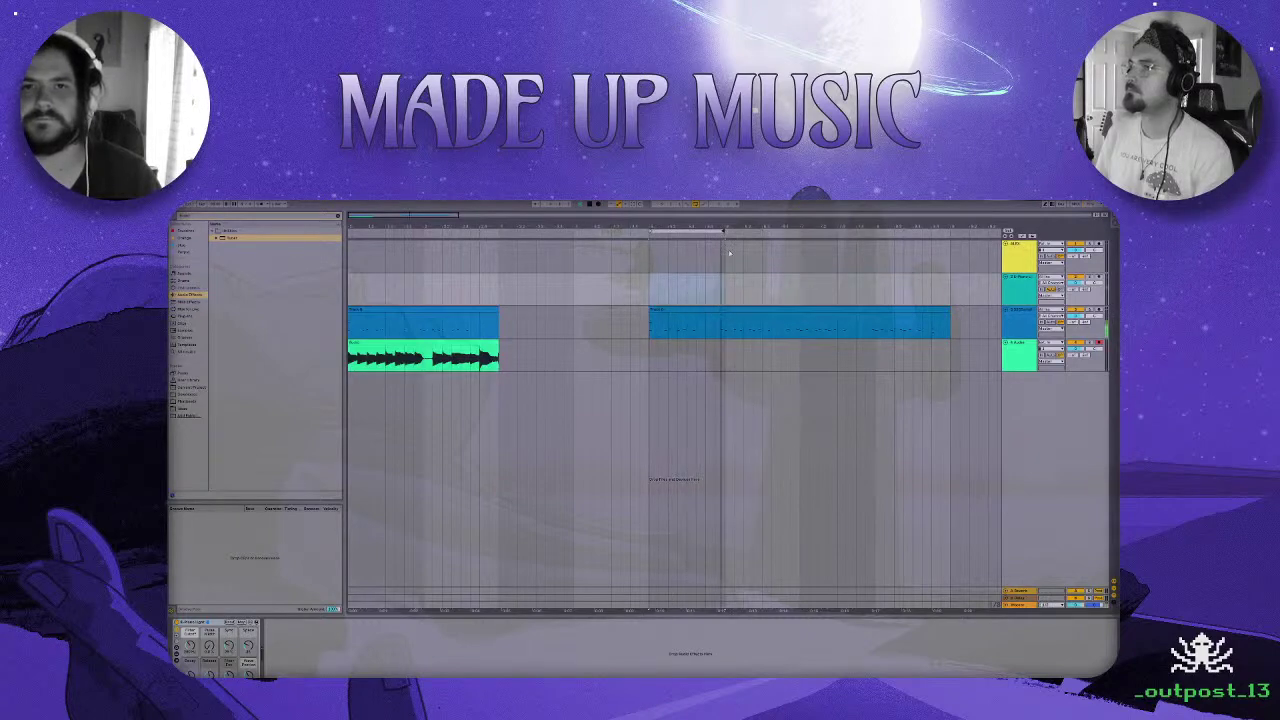
left_click_drag(660, 255, 950, 254)
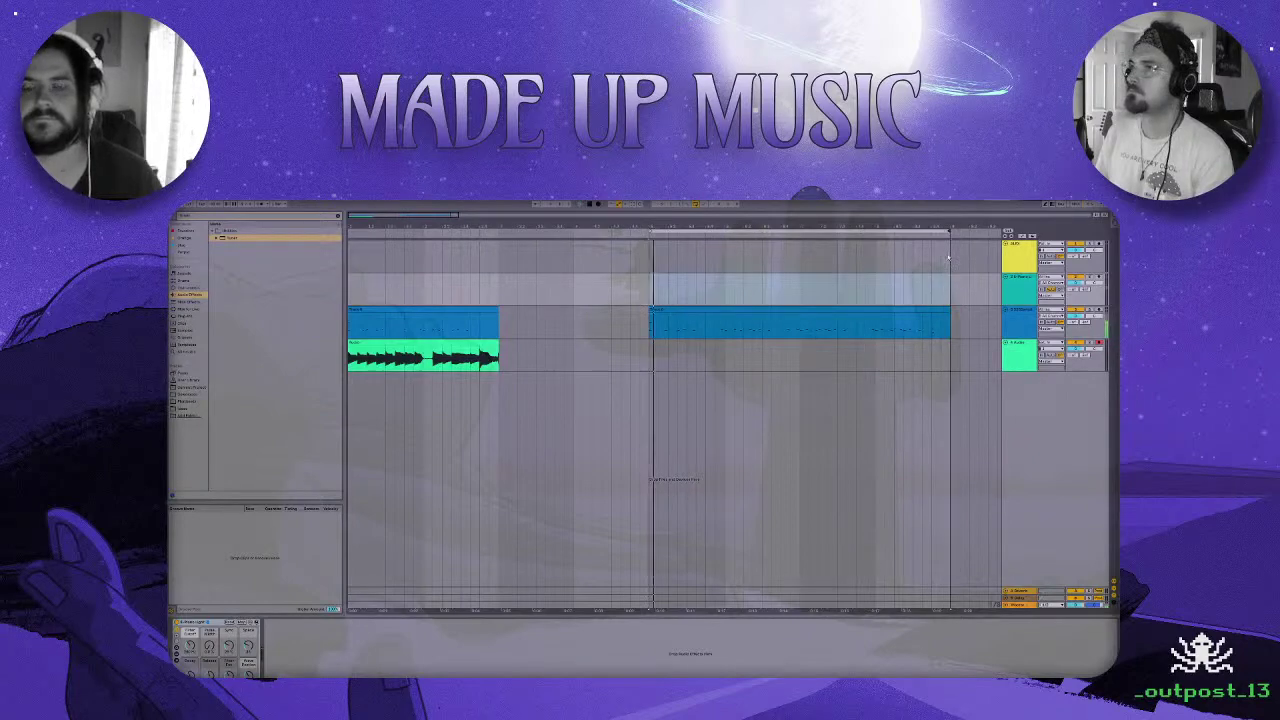
Replace the new drum clip with the 44 092 Pop Straight groove Chr 01 - HH Pattern - 4 Bars and audition it.
left_click(1020, 328)
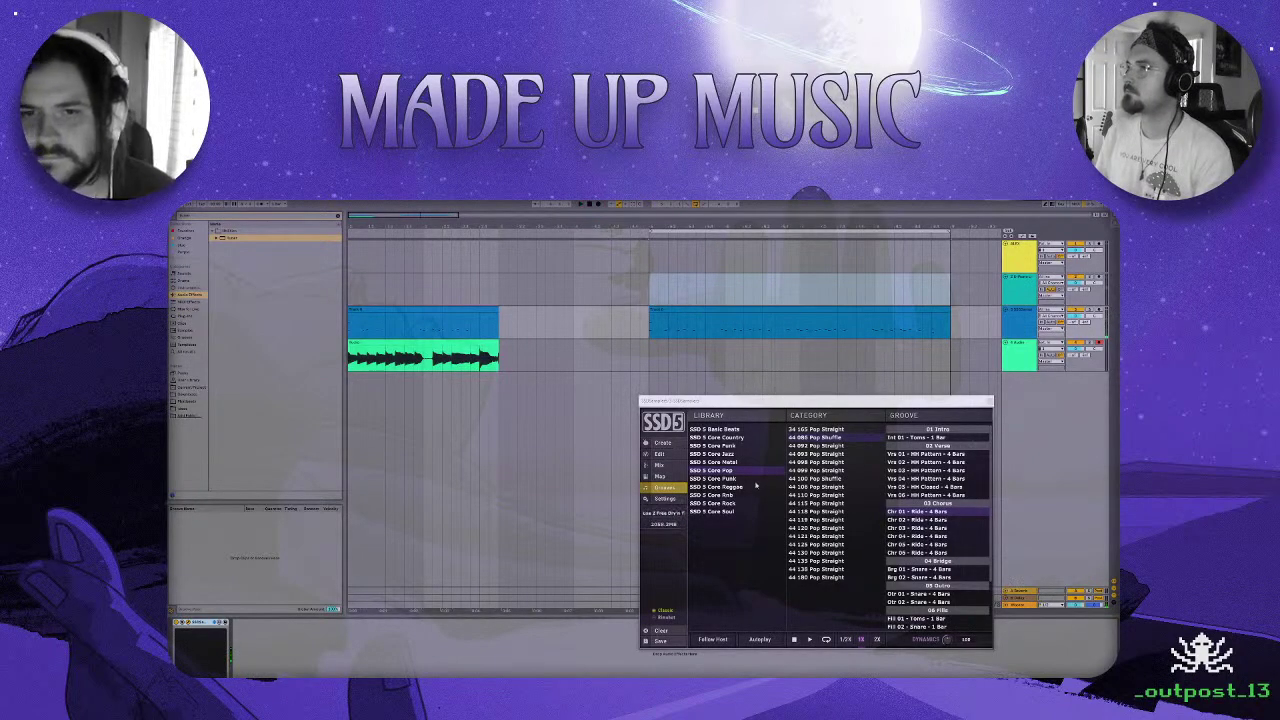
left_click(826, 446)
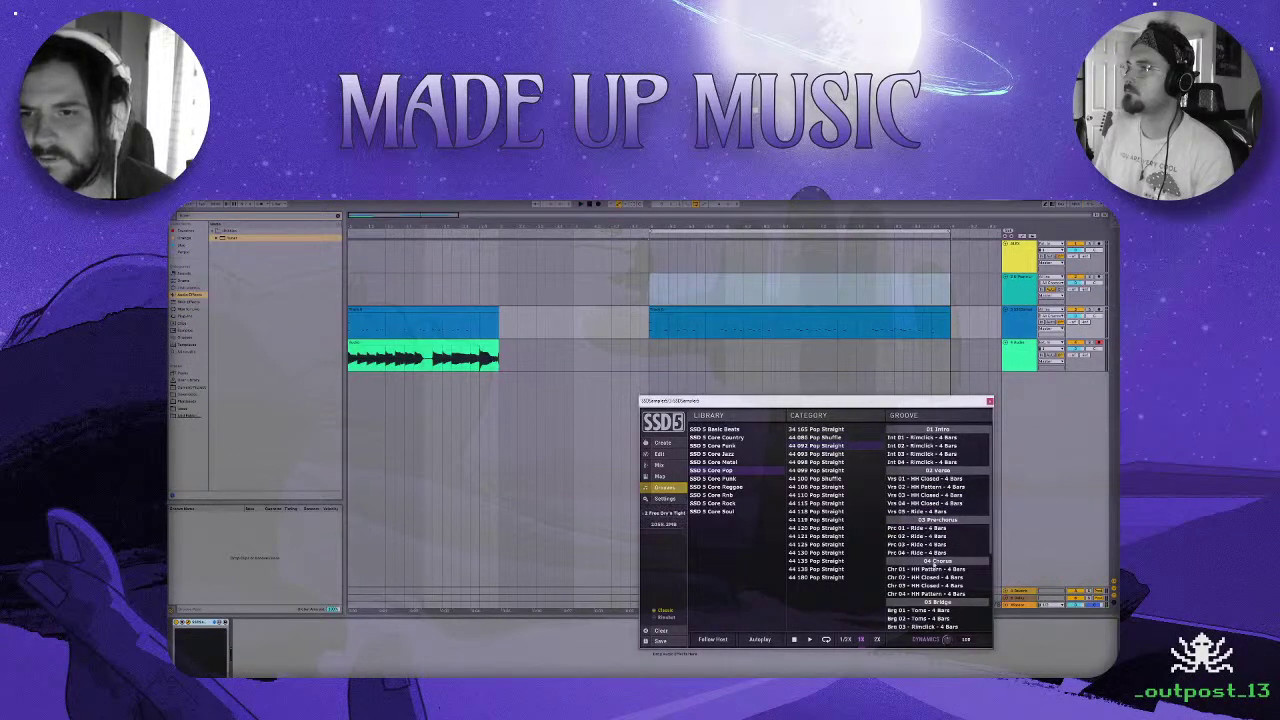
left_click_drag(932, 570, 652, 318)
left_click(667, 465)
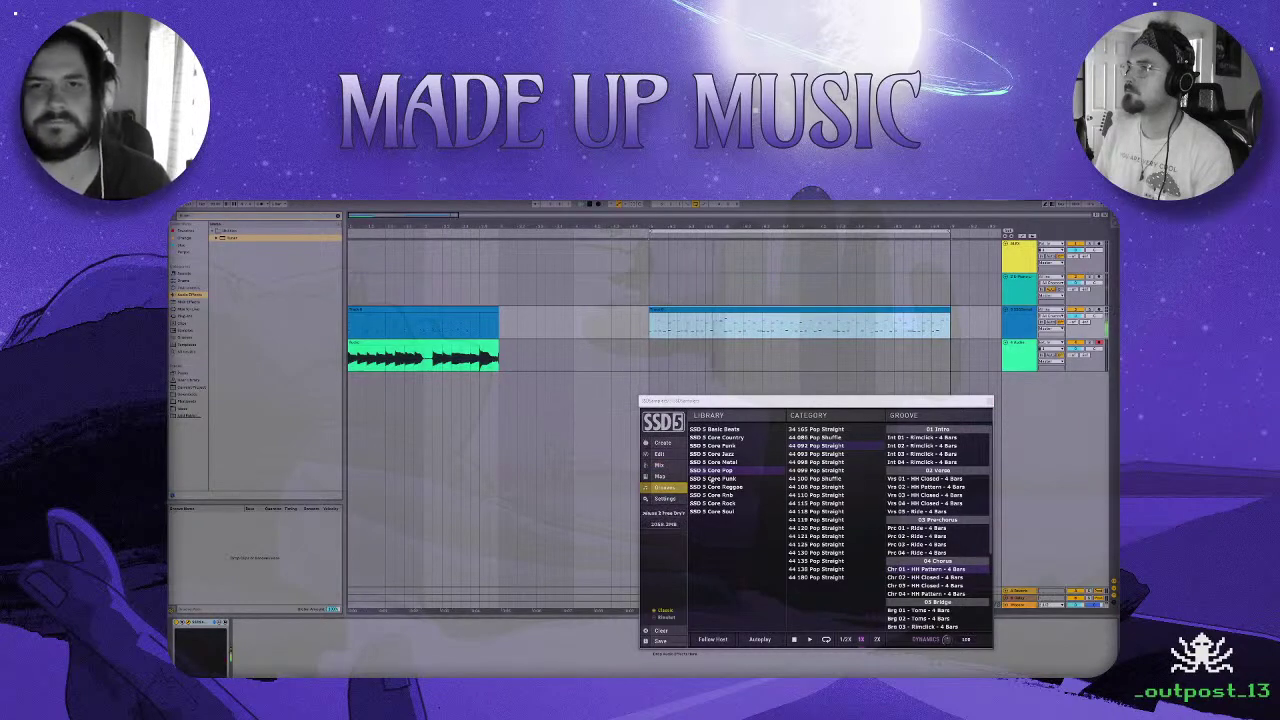
left_click(589, 205)
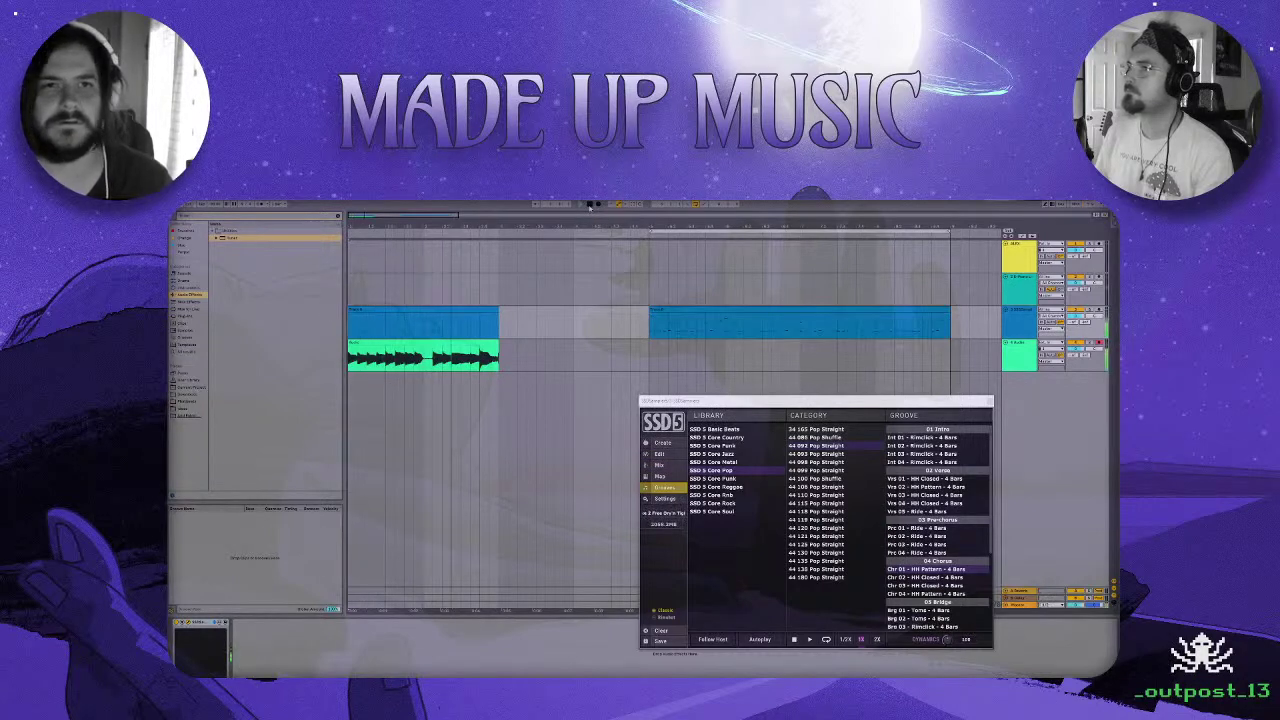
Duplicate the opening drum and audio clips into the gap before the new drum groove and play the transition.
left_click_drag(499, 371, 323, 328)
key("ctrl+d")
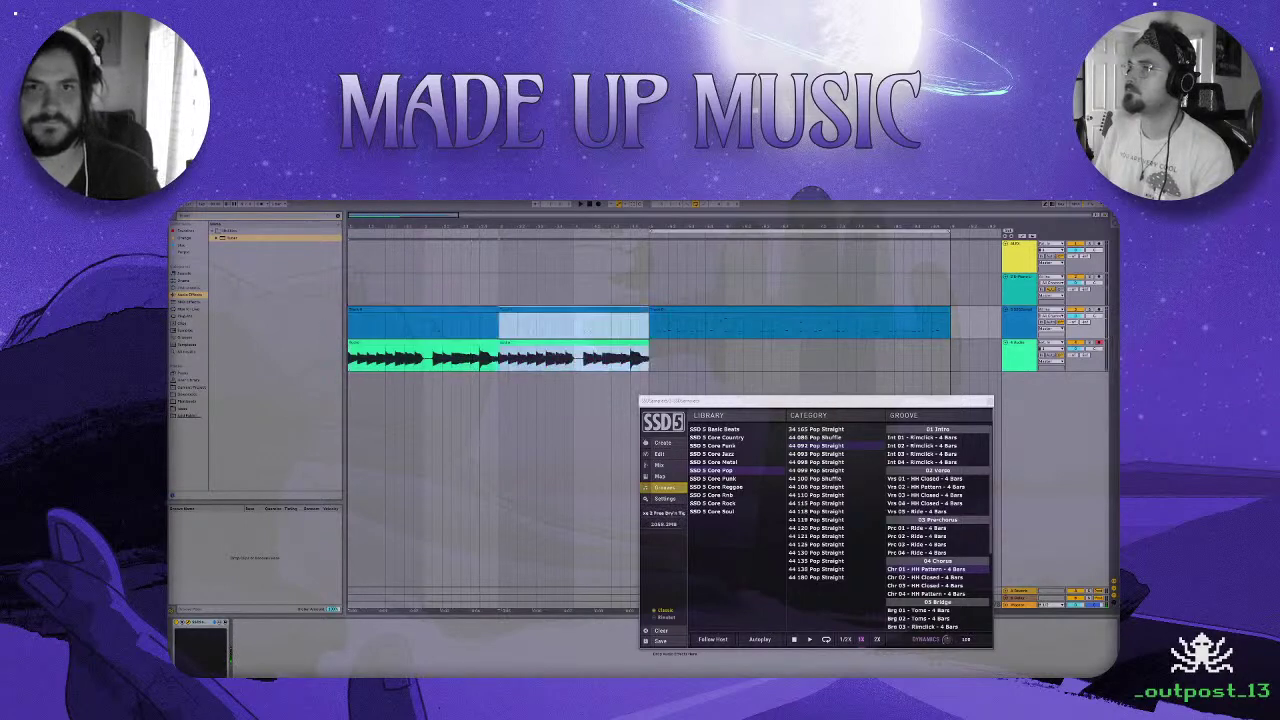
left_click(592, 205)
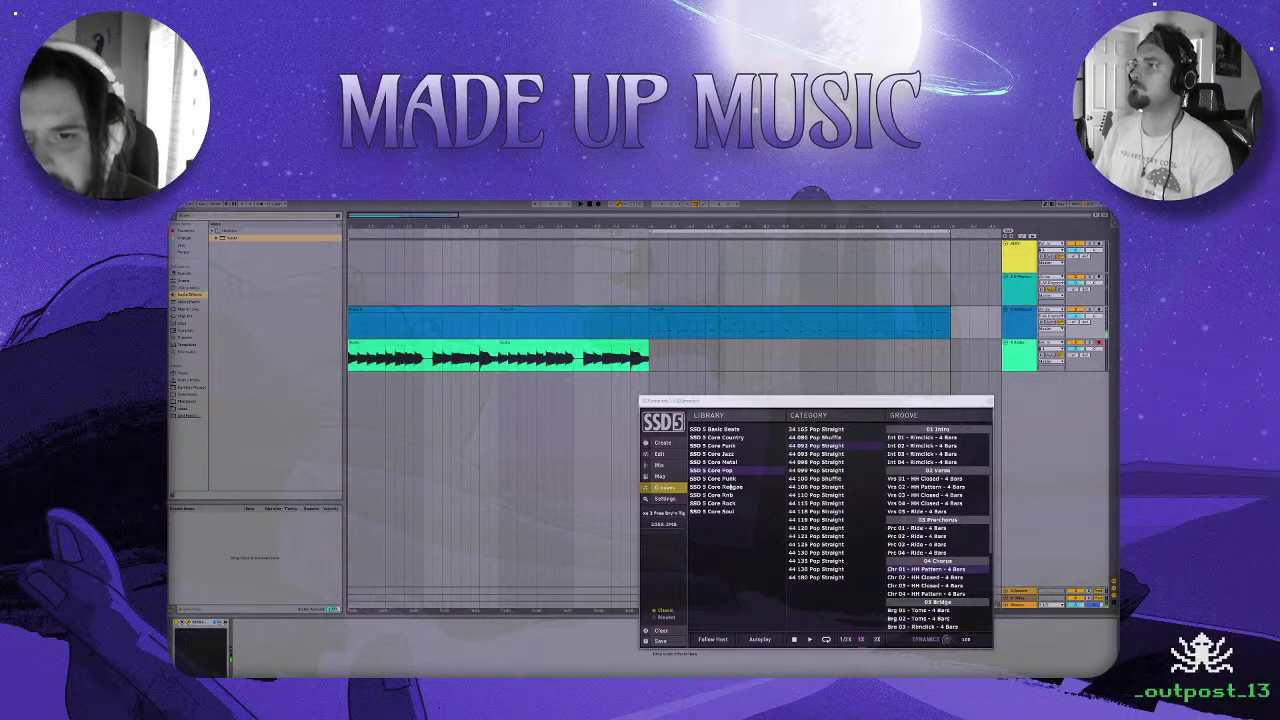
Replace the pop drum clip with the SSD 5 Core Punk groove Chr 01 - HH Open - 4 Bars from 44 112 Punk Straight and audition it.
left_click(727, 479)
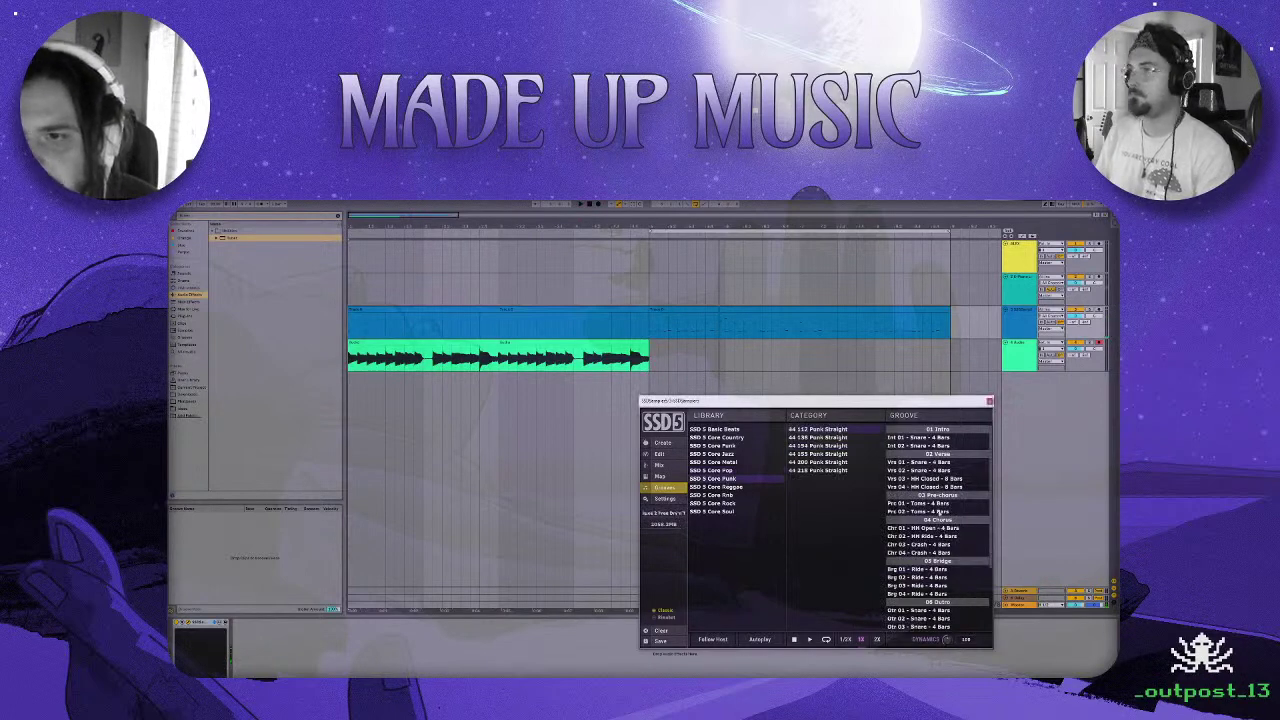
left_click(935, 529)
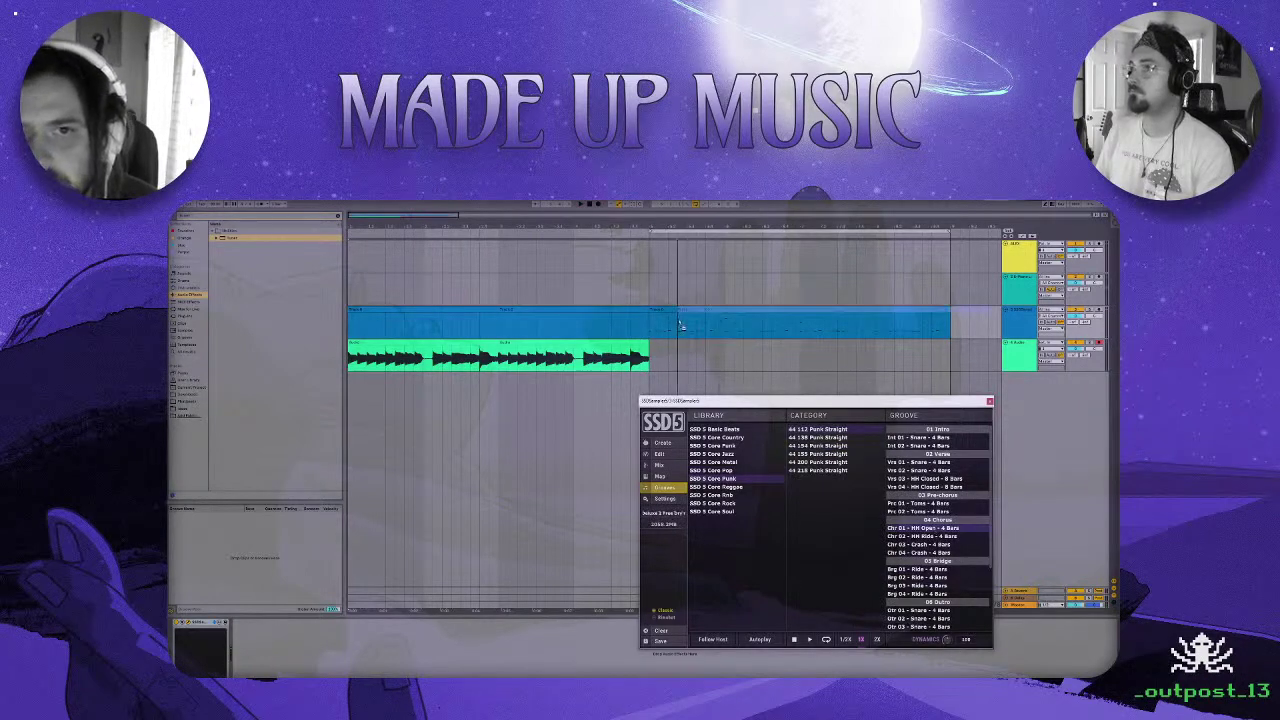
left_click_drag(652, 320, 651, 312)
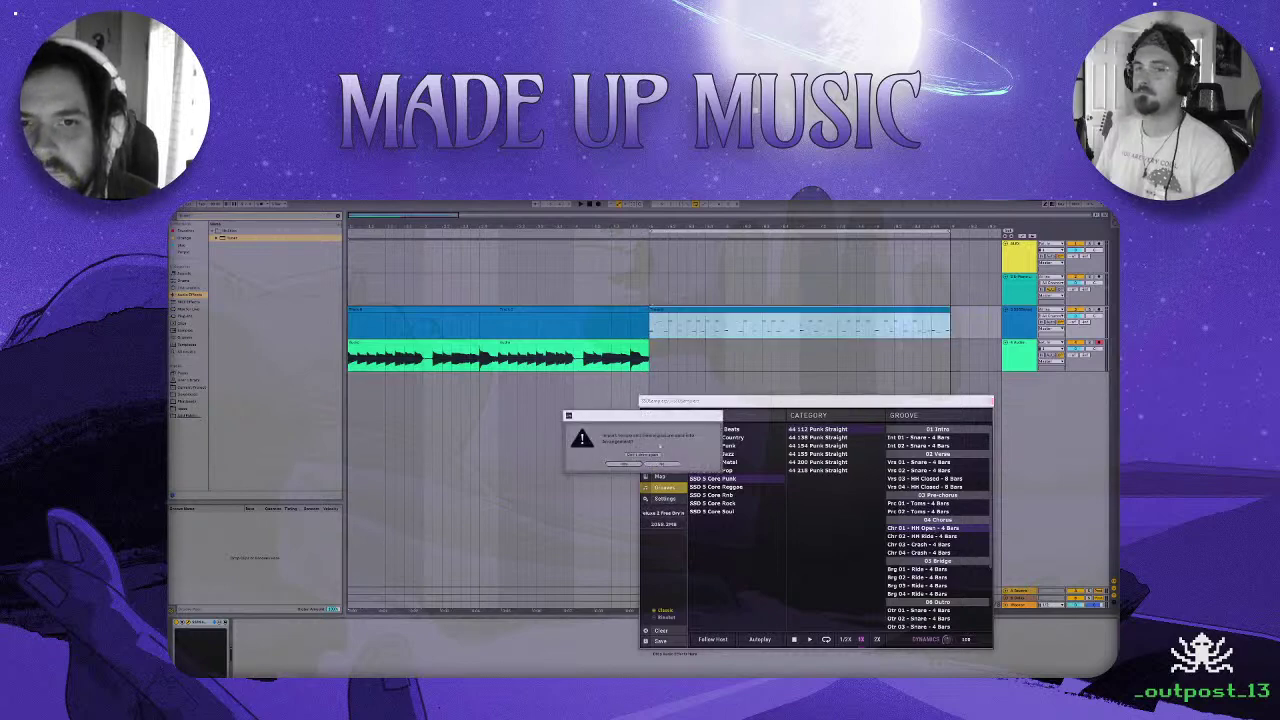
left_click(662, 465)
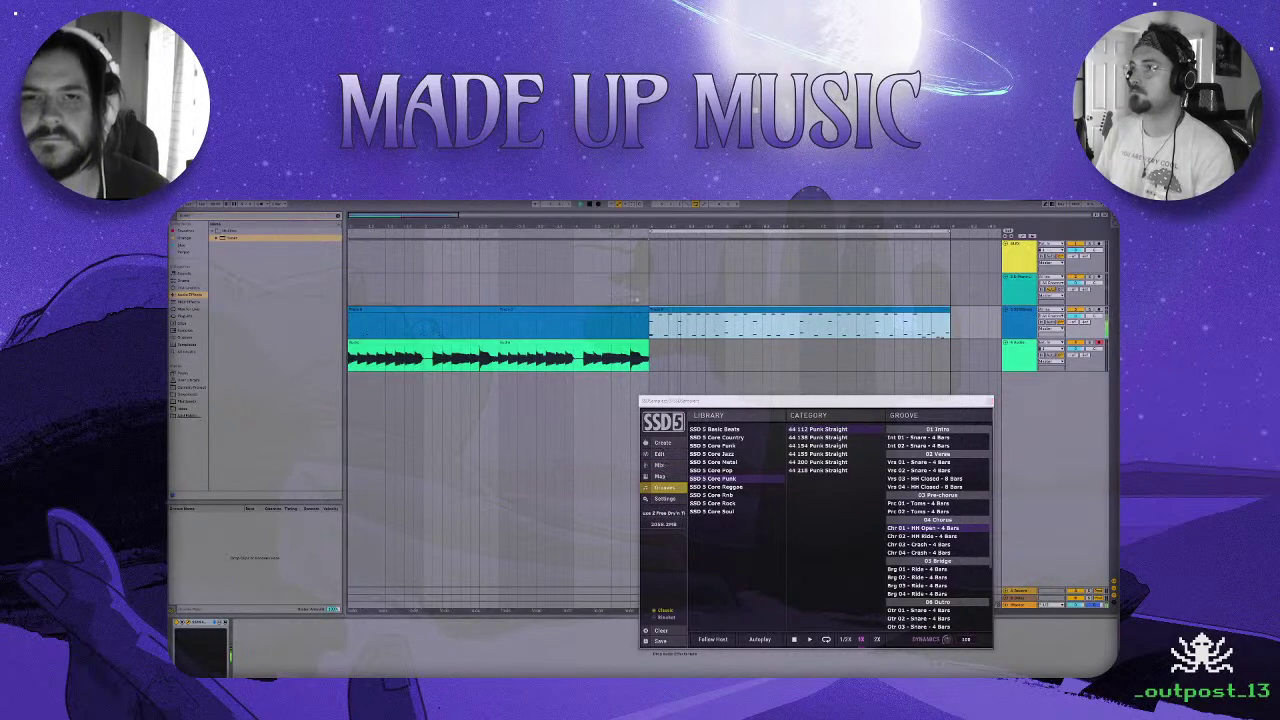
left_click(668, 303)
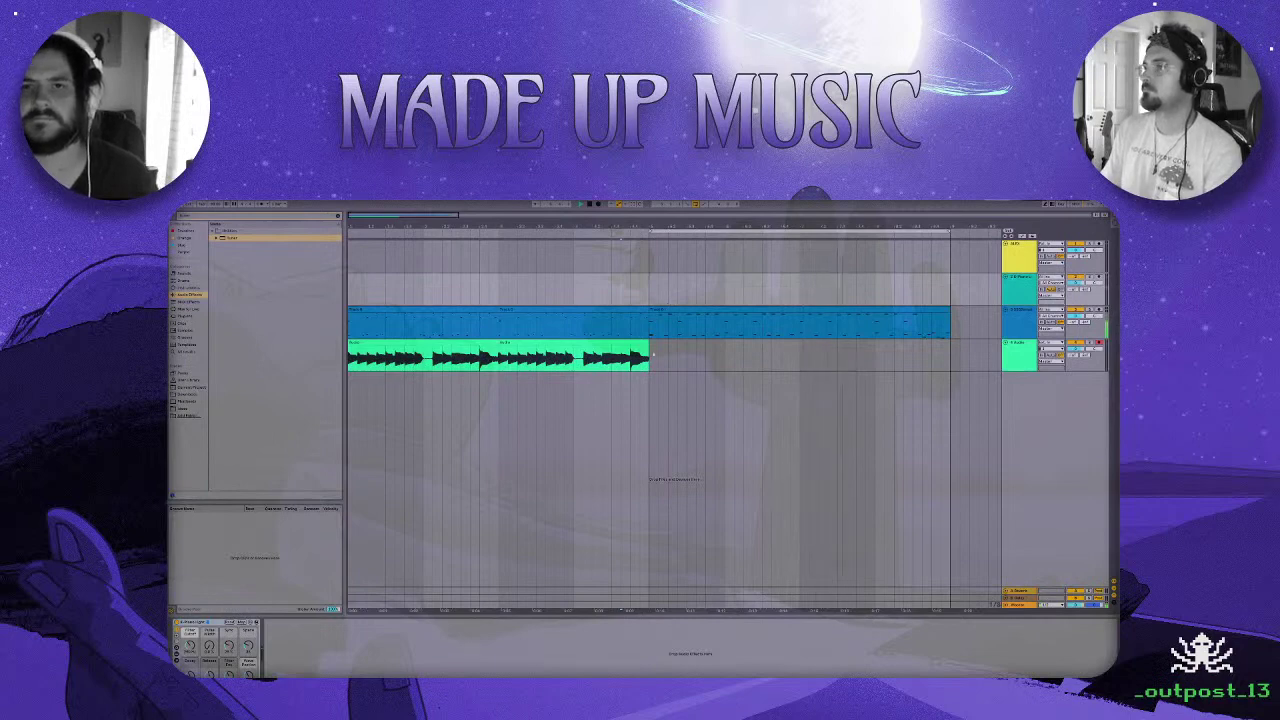
left_click(648, 323)
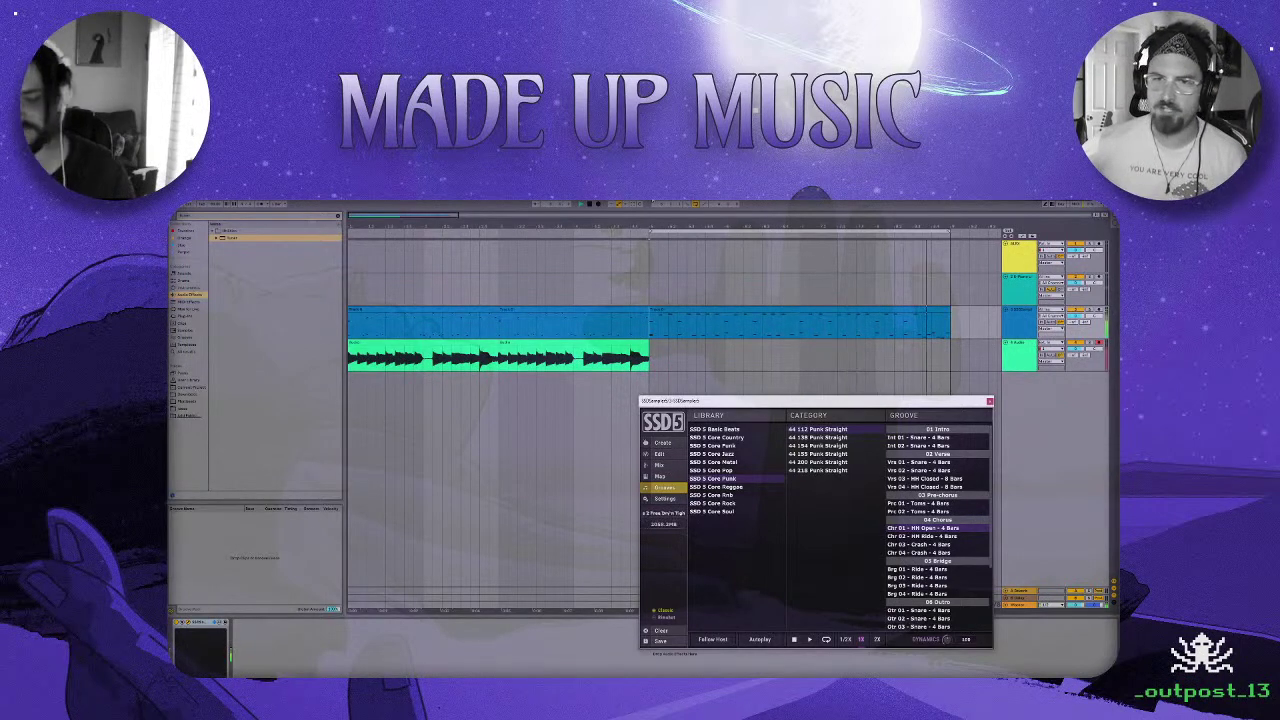
Record a new part on the green audio track beneath the punk drum groove and play back the transition into it.
left_click(649, 295)
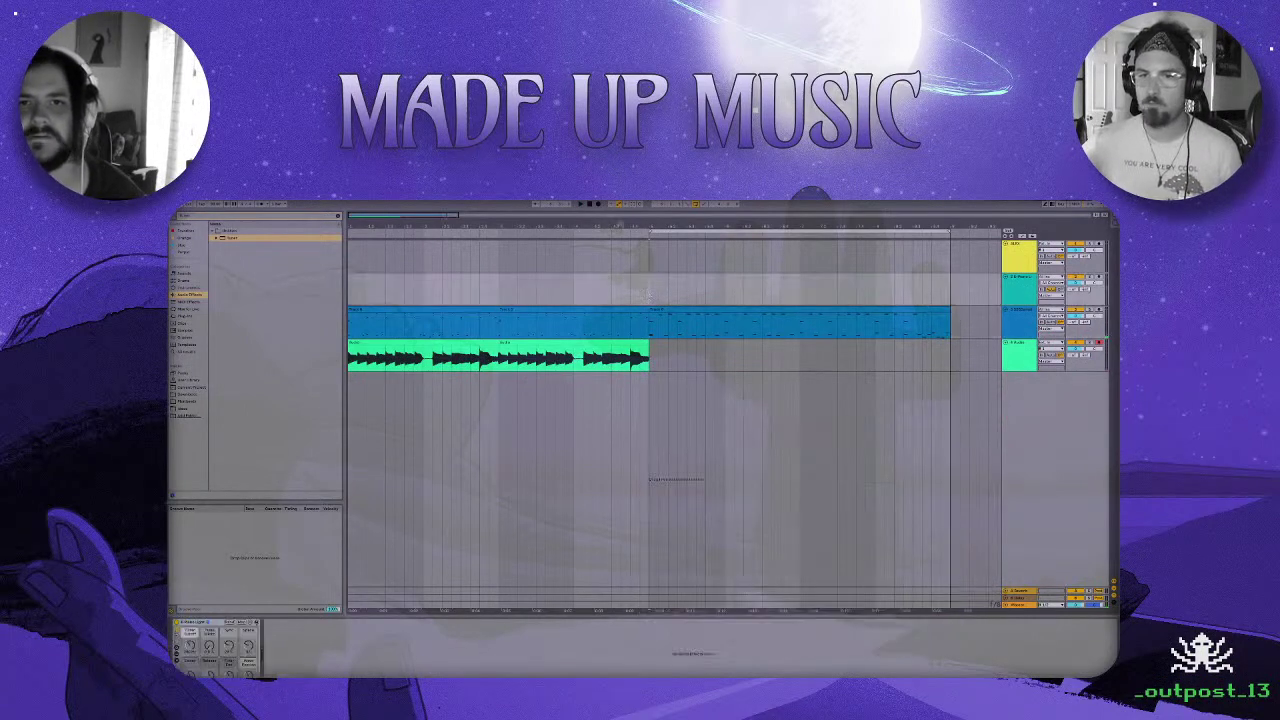
left_click(600, 208)
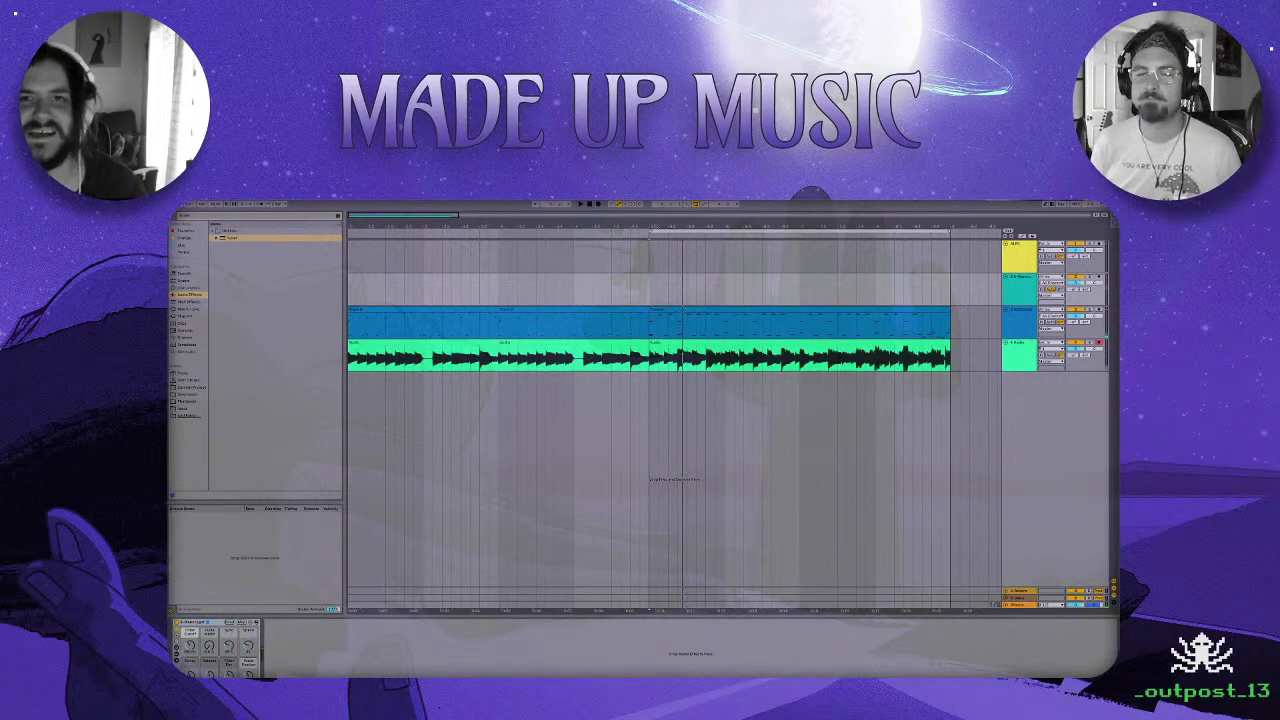
left_click(591, 205)
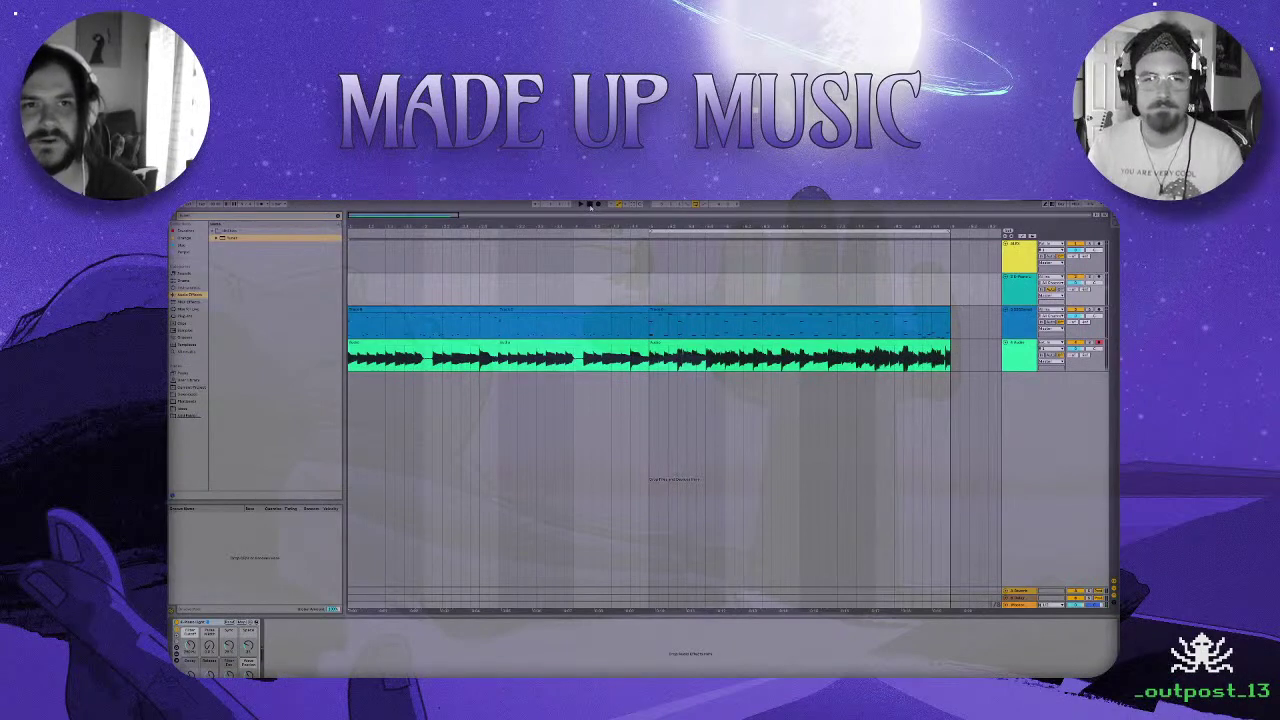
key("space")
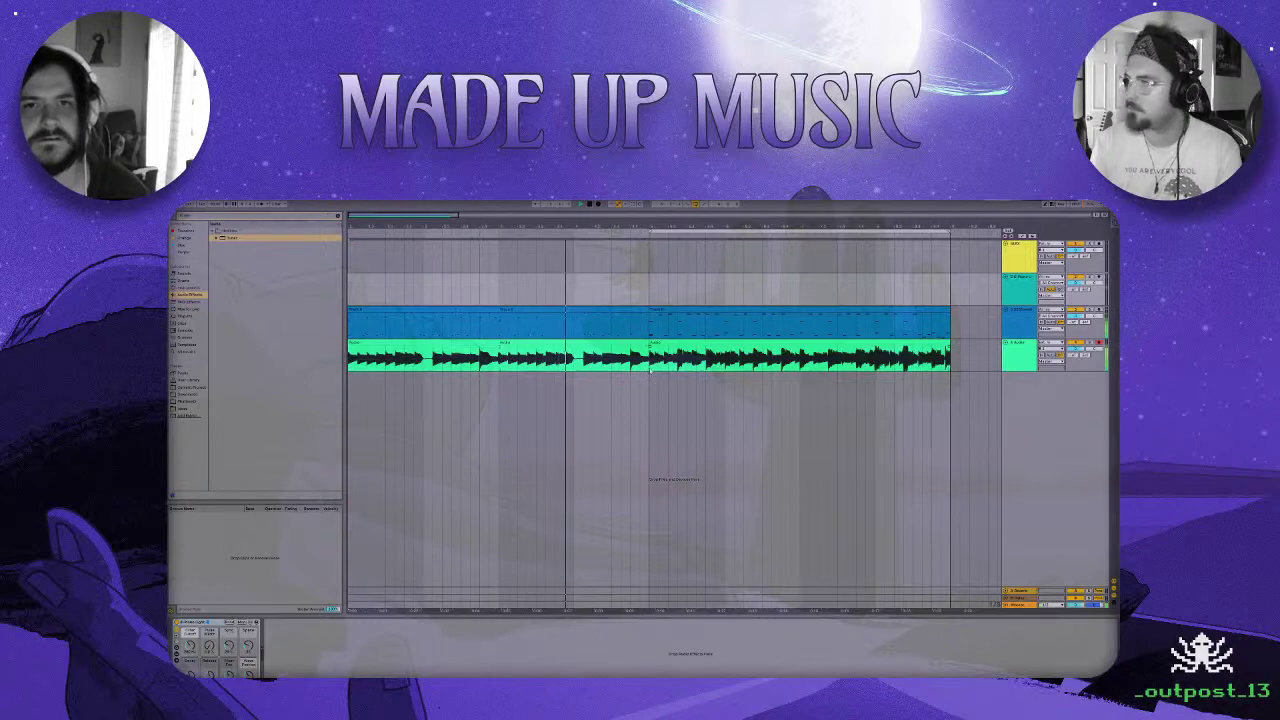
left_click(650, 369)
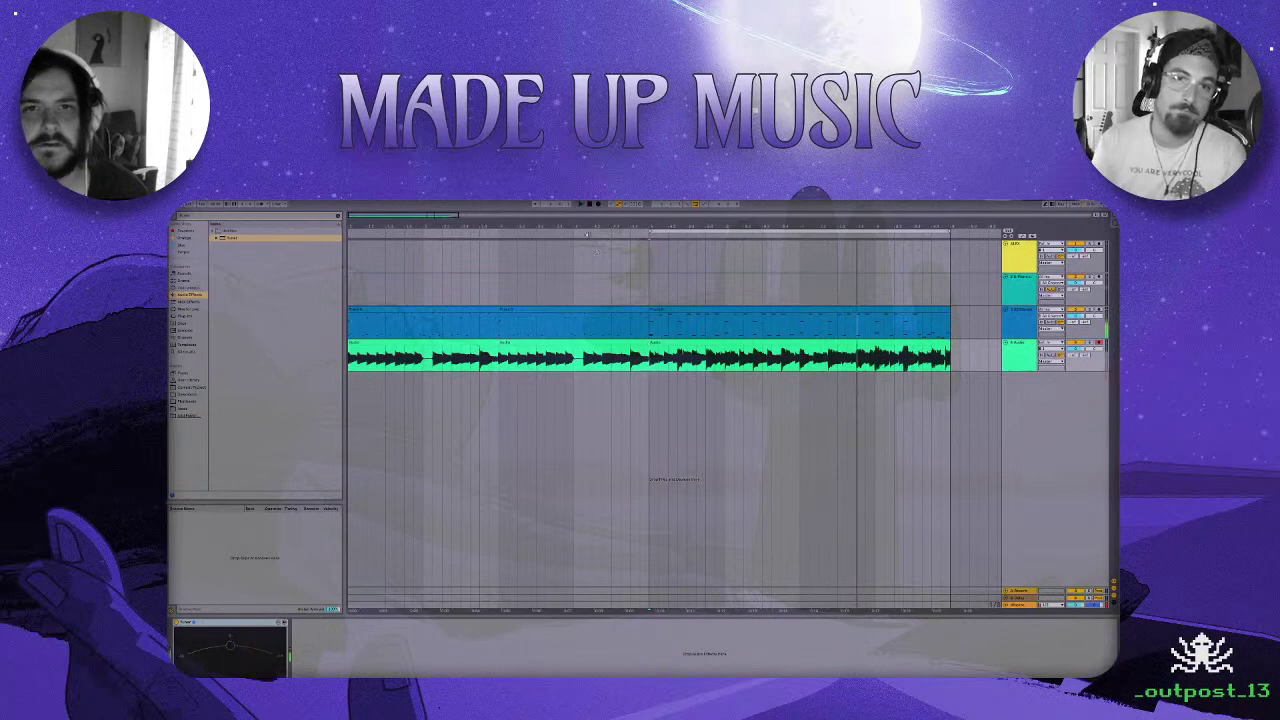
Export the punk section's drum and audio clips to the Desktop as the MP3 file Funky Underground Chorus.
left_click_drag(458, 215, 498, 234)
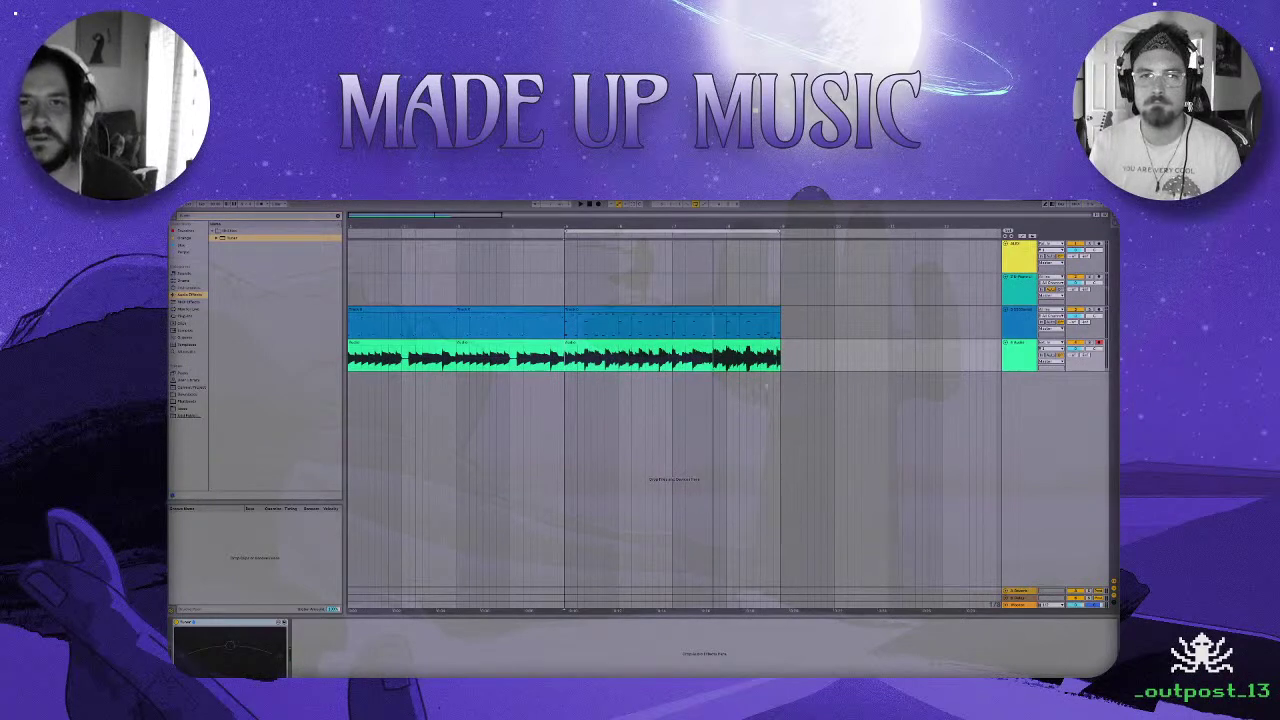
left_click_drag(782, 365, 570, 328)
left_click(566, 328)
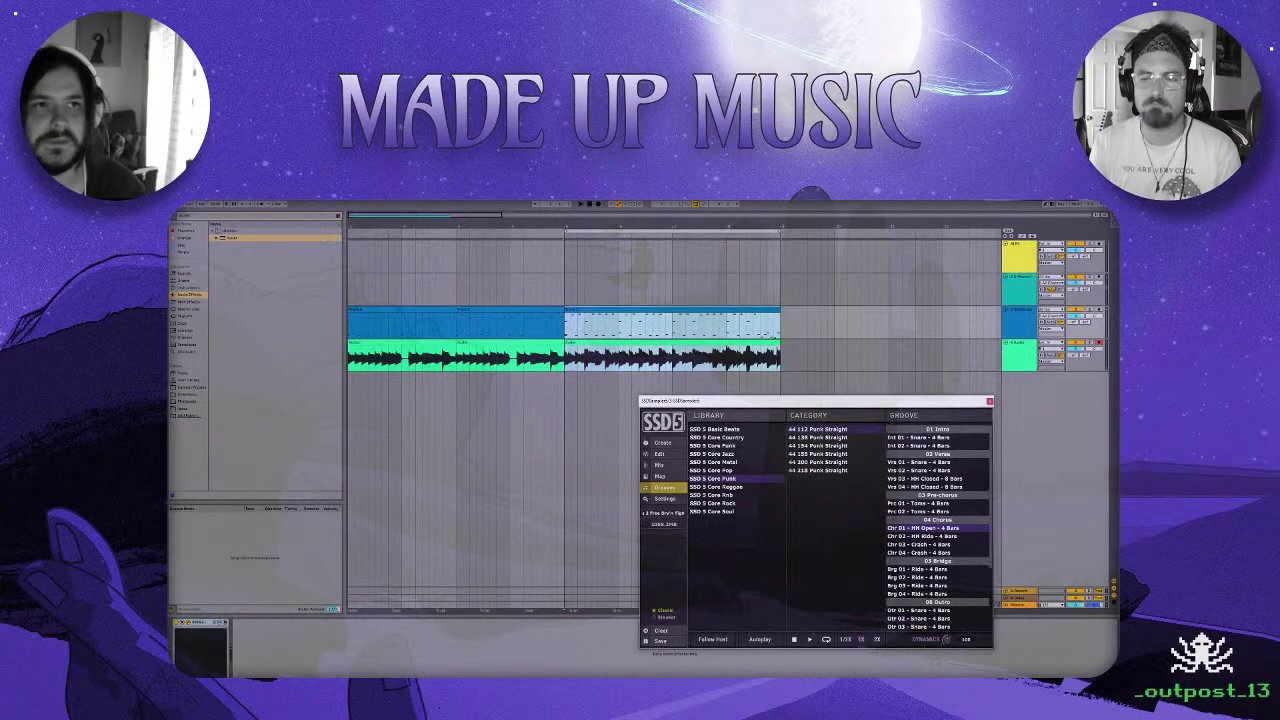
left_click(180, 204)
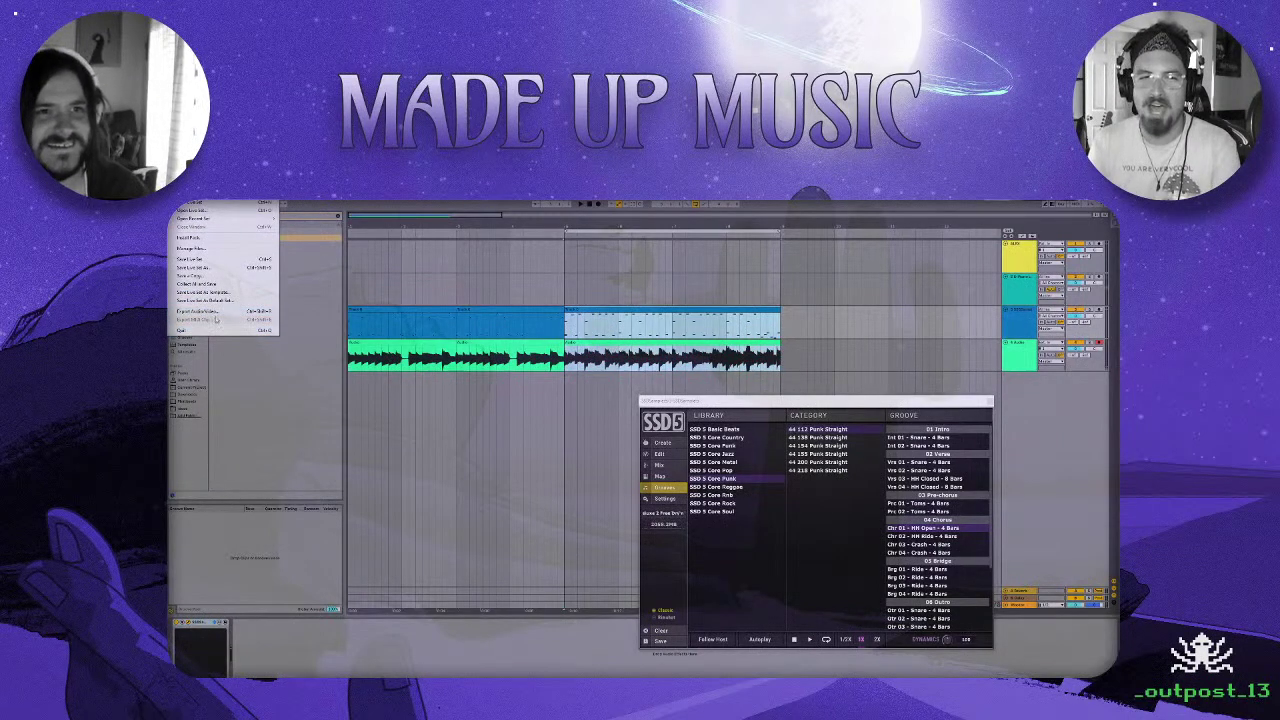
left_click(218, 314)
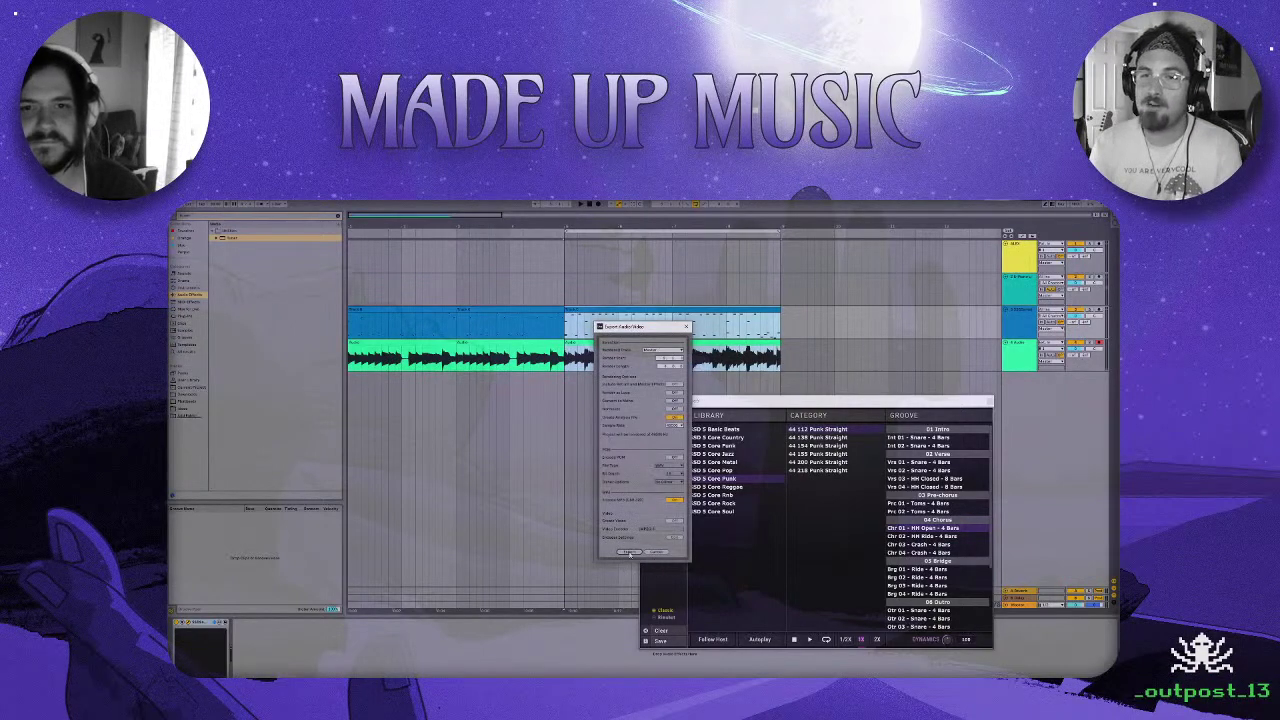
left_click(627, 552)
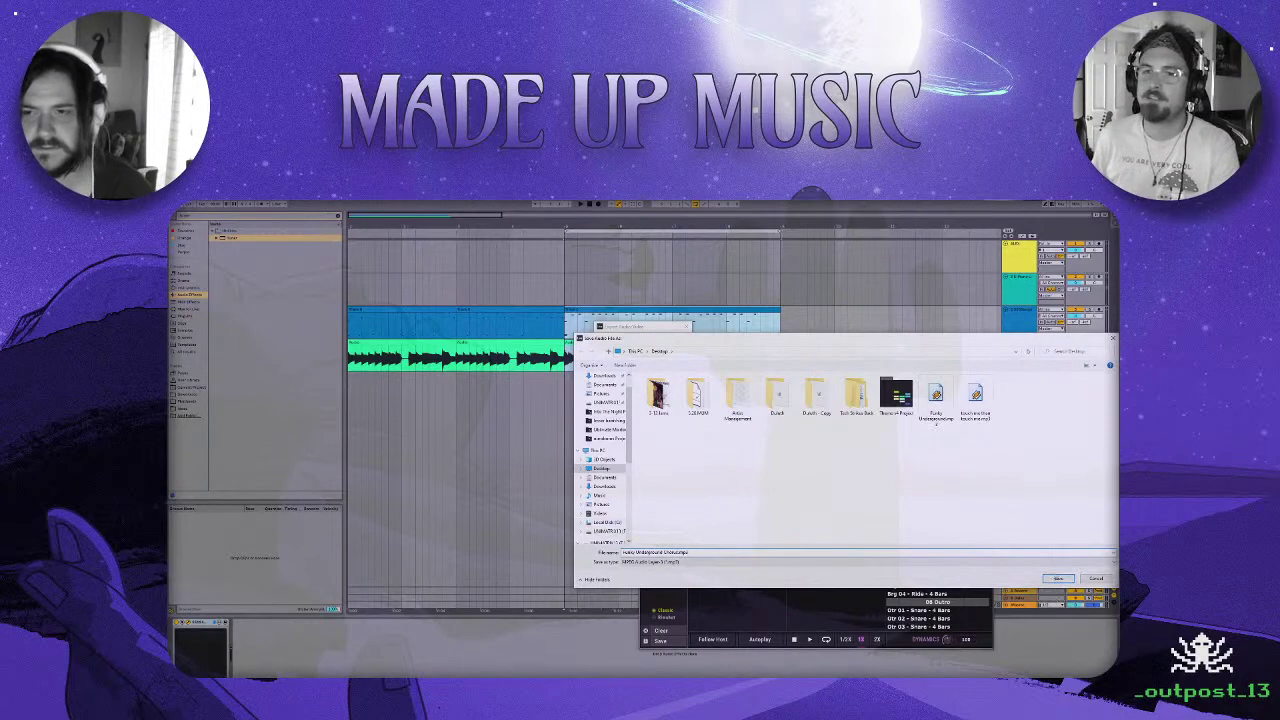
left_click(1058, 578)
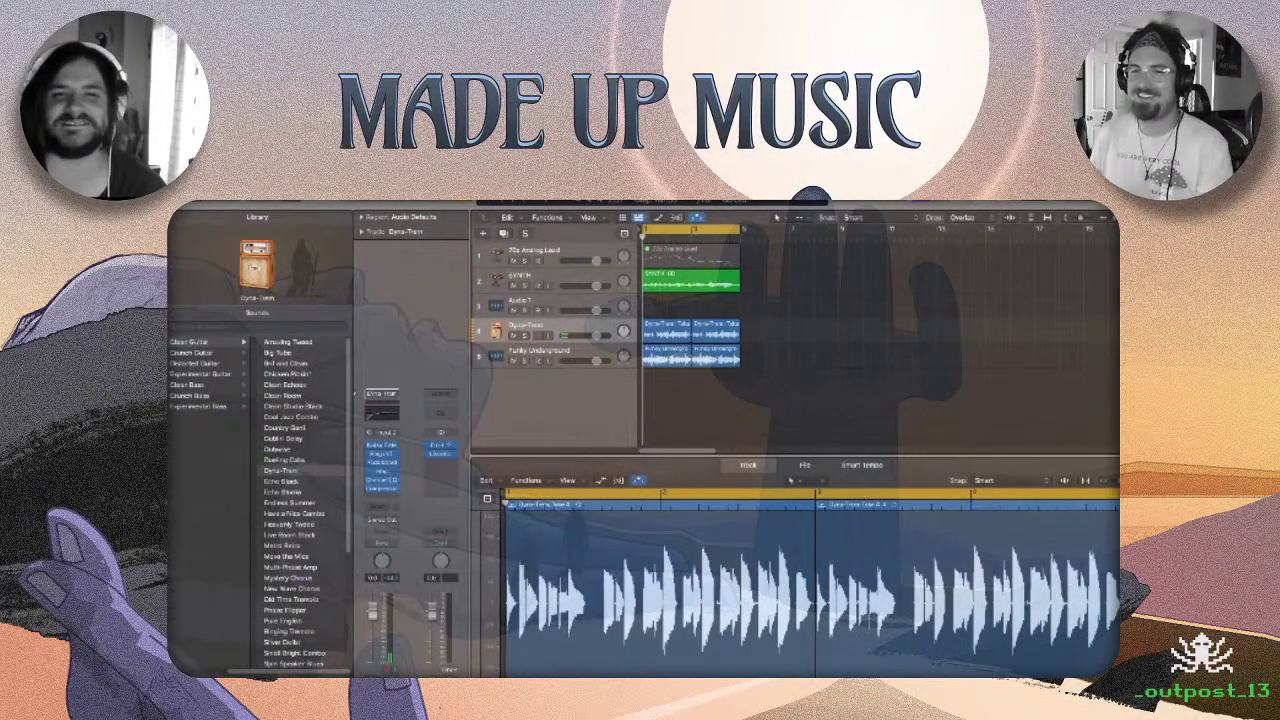
In Logic Pro, place the Funky Underground Chorus audio on the Funky Underground track at bar 7 and audition it in a loop.
left_click_drag(990, 600, 793, 360)
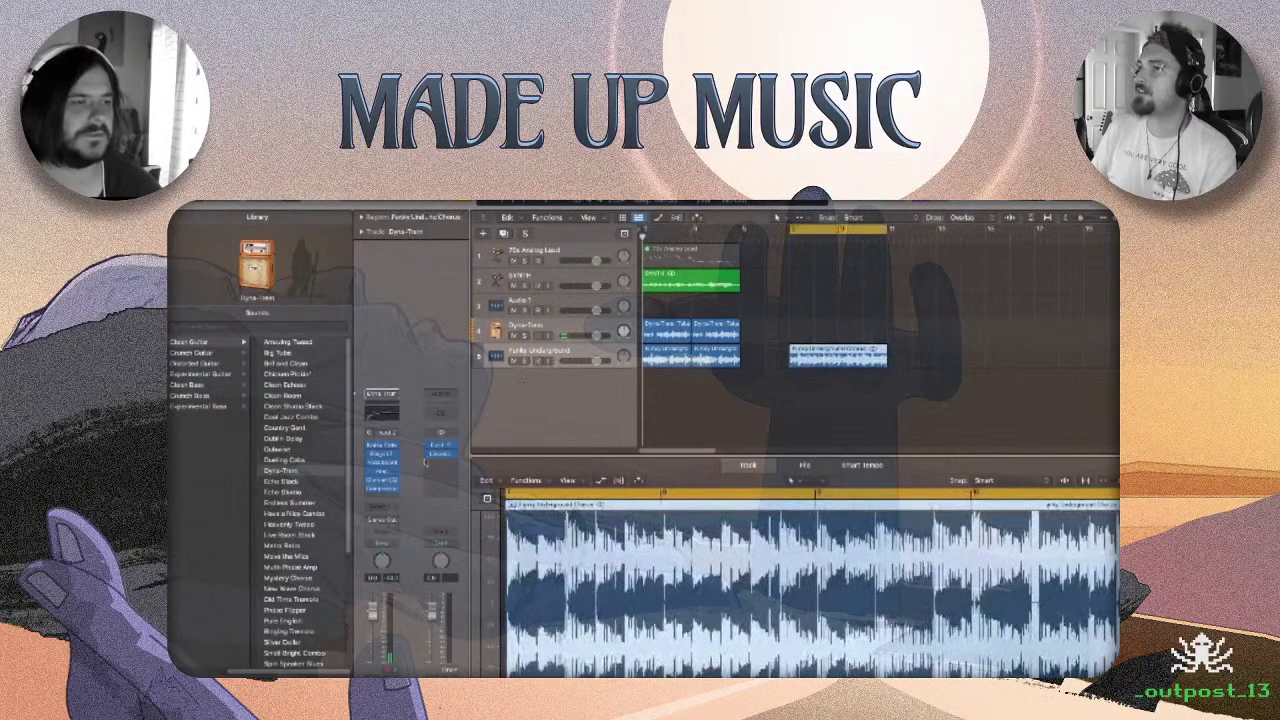
left_click(925, 411)
key("space")
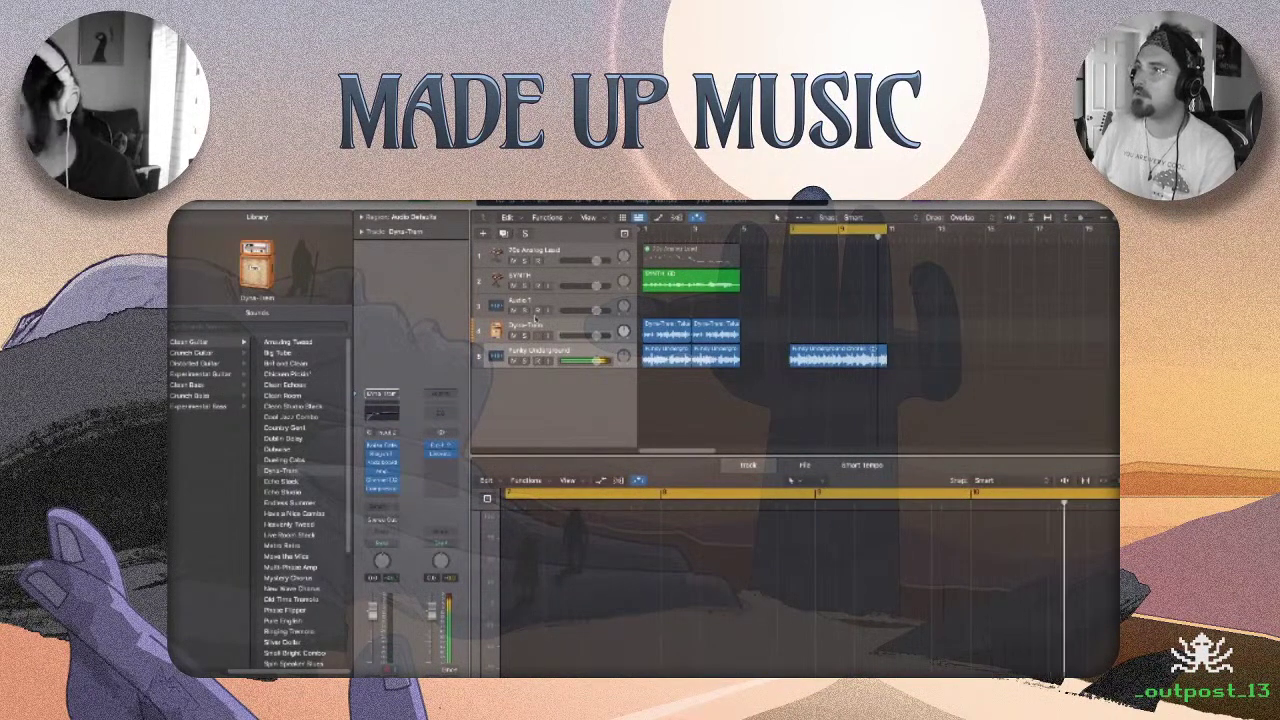
key("space")
Arm the 70s Analog Lead track and record a synth lead take over the looped chorus.
left_click(540, 252)
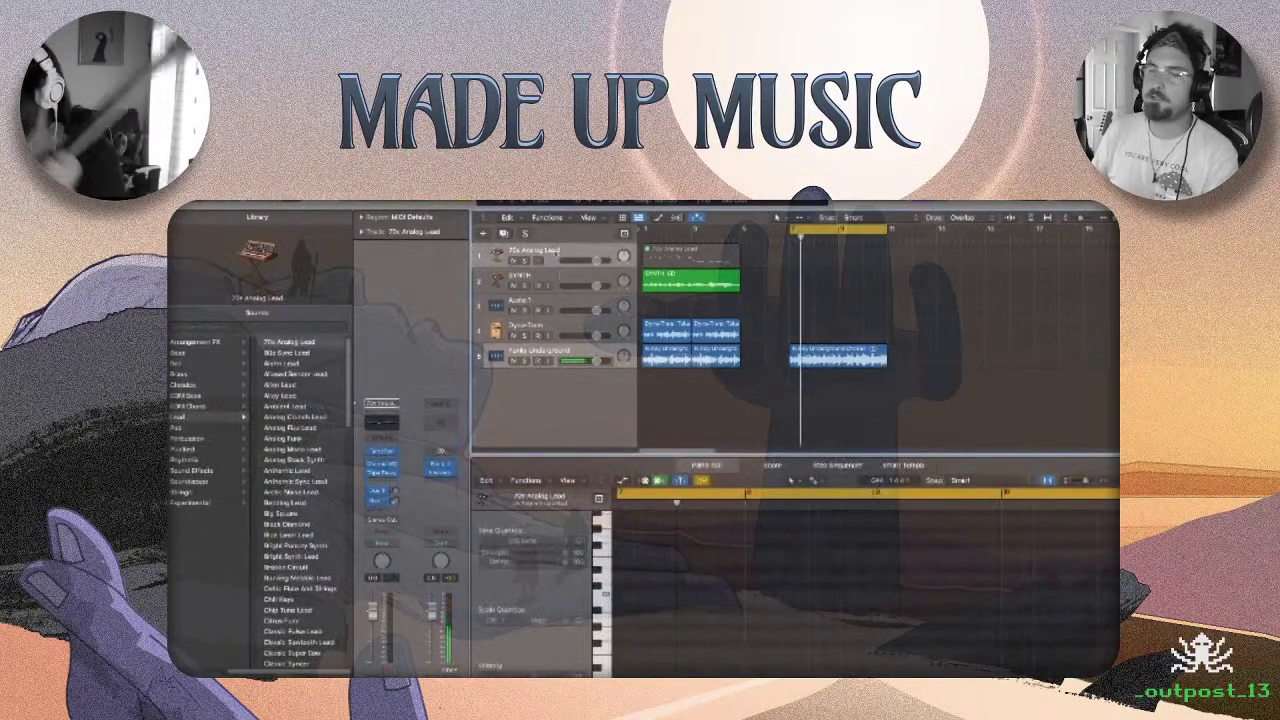
left_click(538, 261)
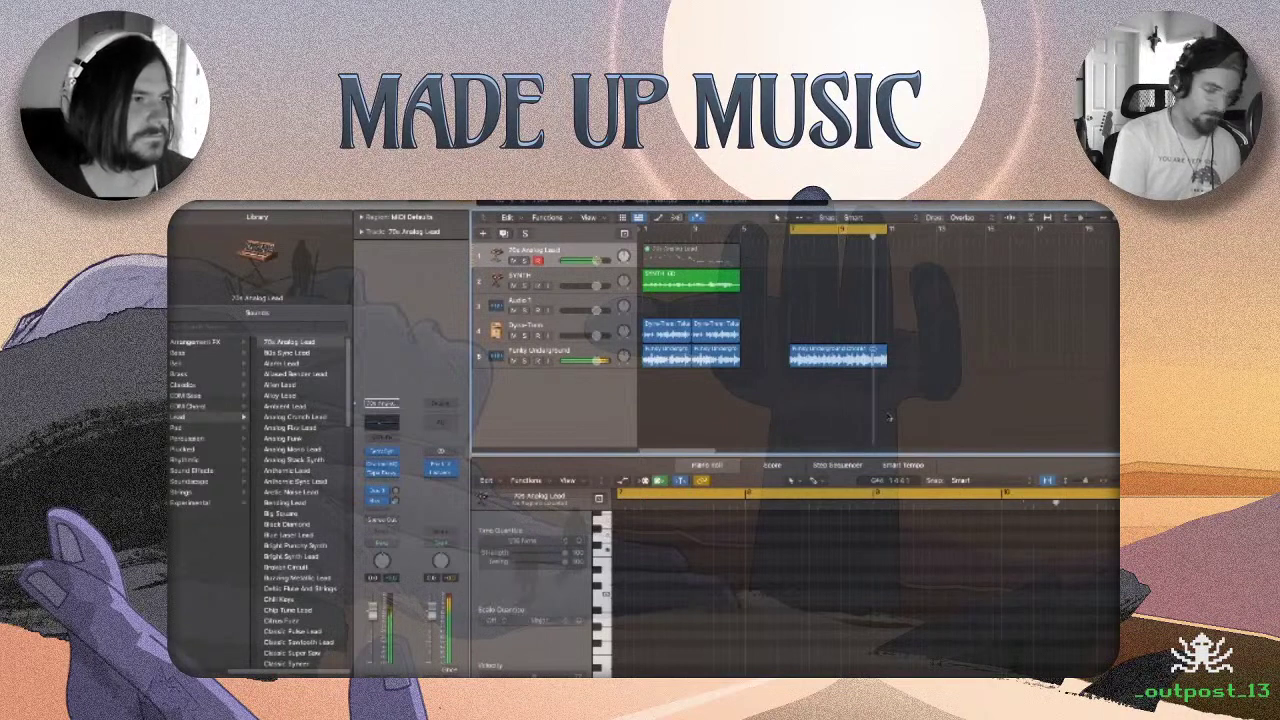
key("r")
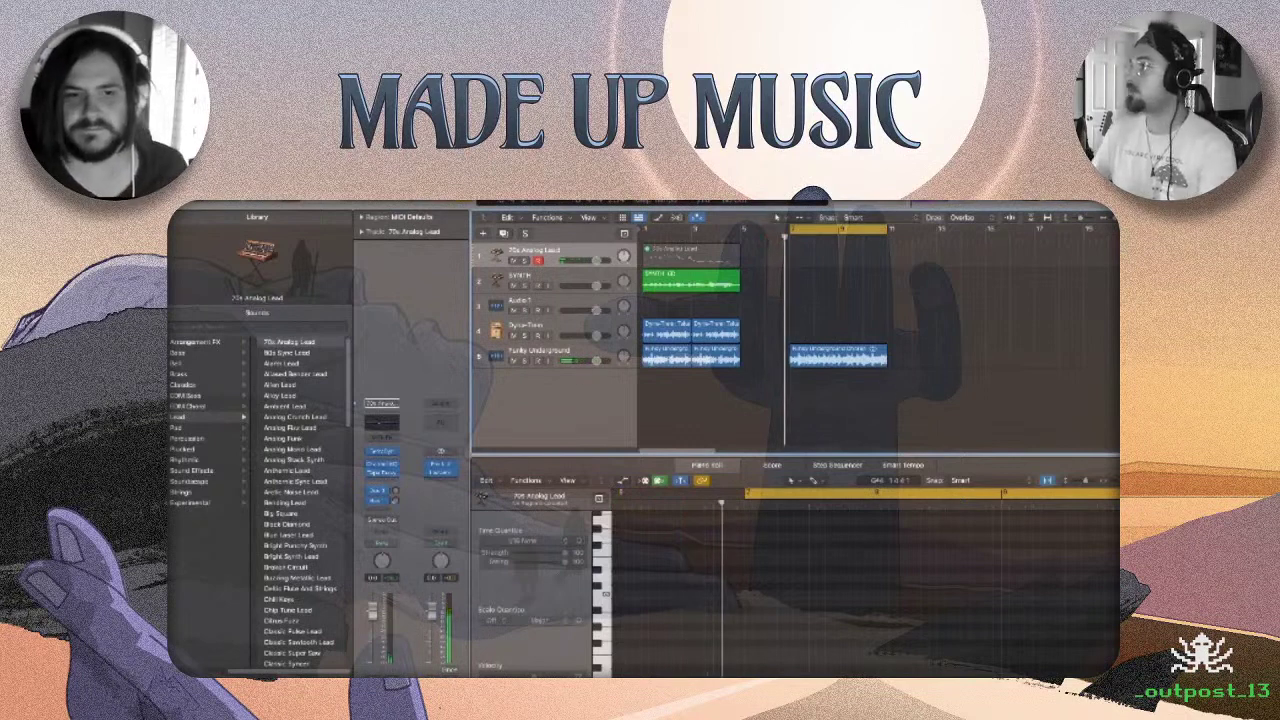
key("r")
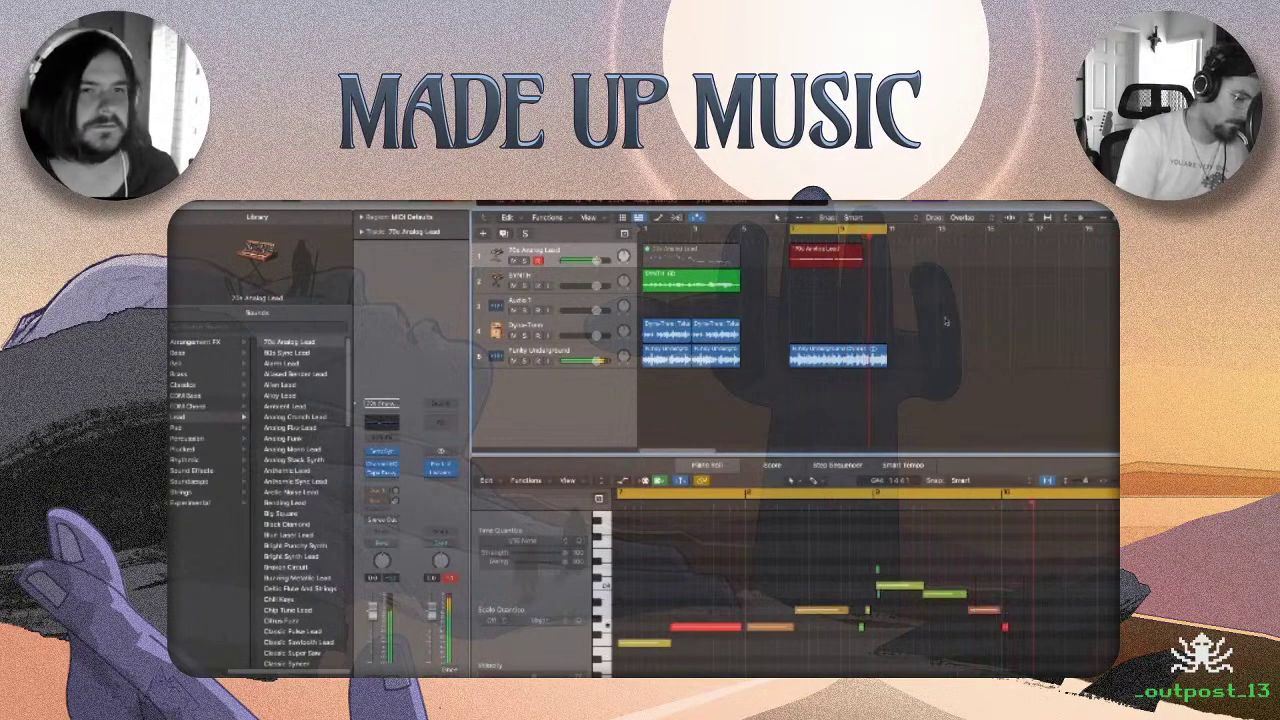
key("space")
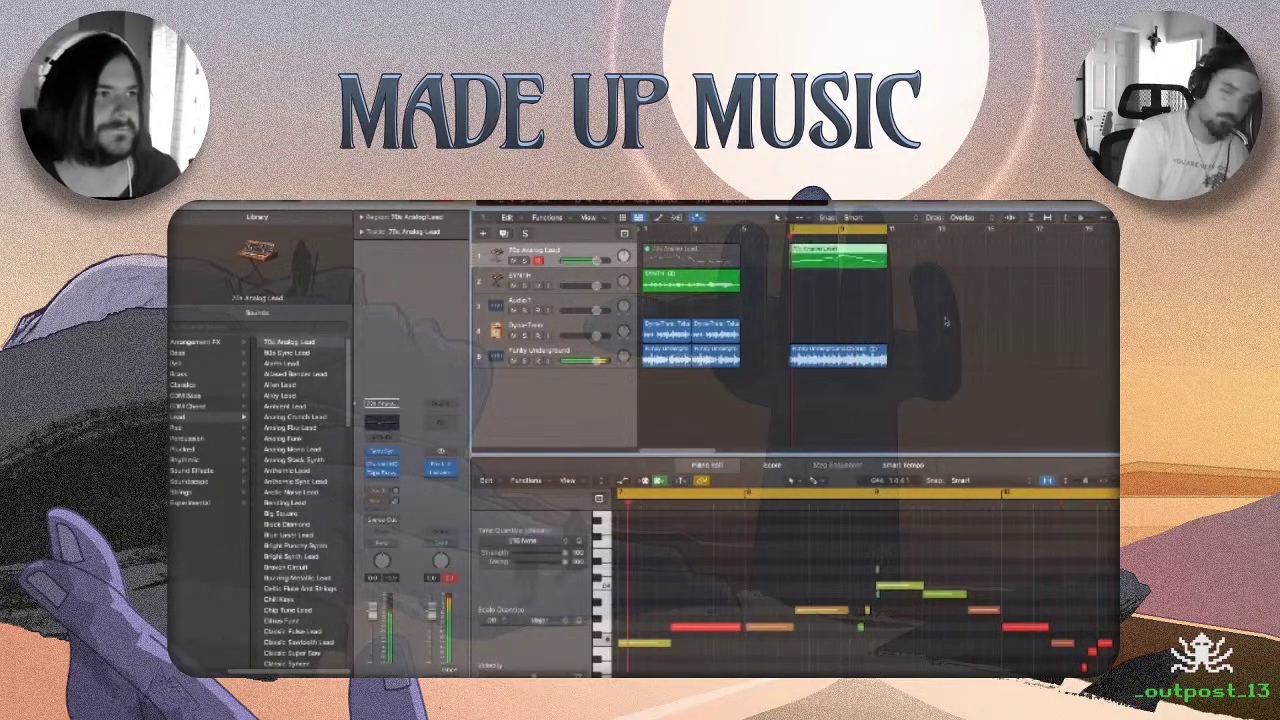
Try recording another pass on top of the chorus lead, and undo the recorded takes.
key("r")
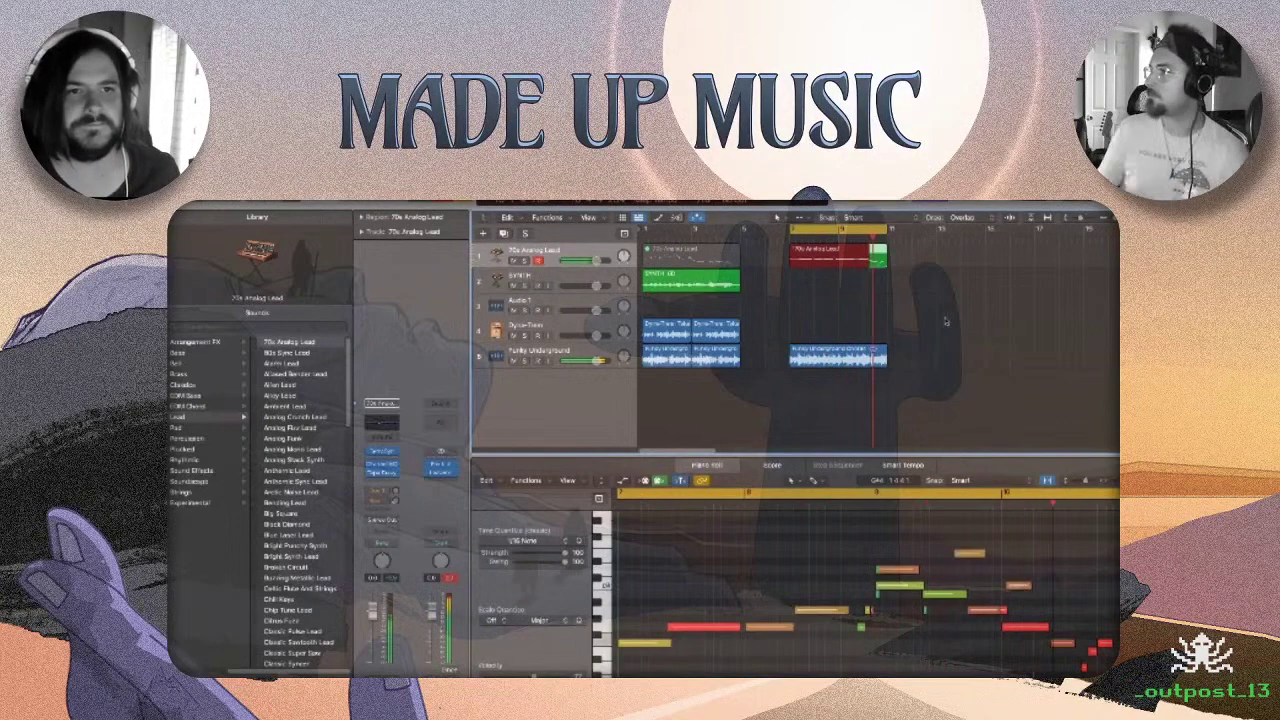
key("space")
key("super+z")
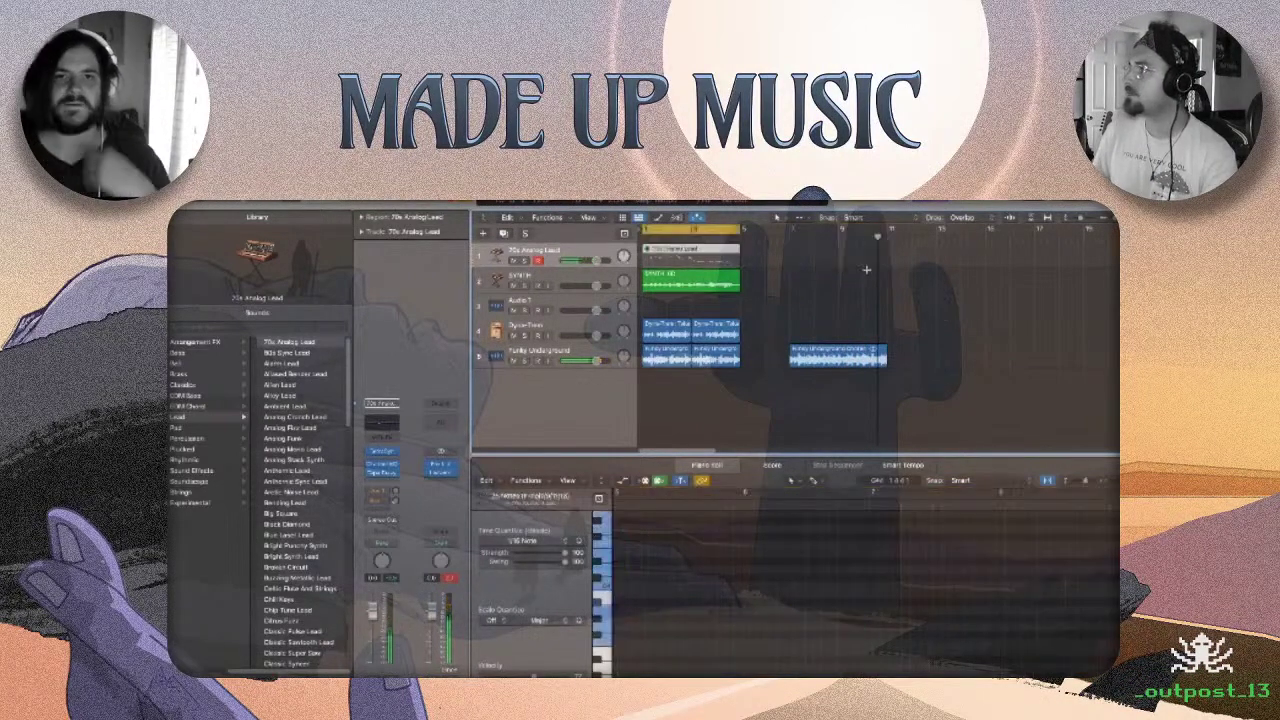
Set the cycle range to the chorus audio region and record a fresh 70s Analog Lead take over it.
left_click(834, 364)
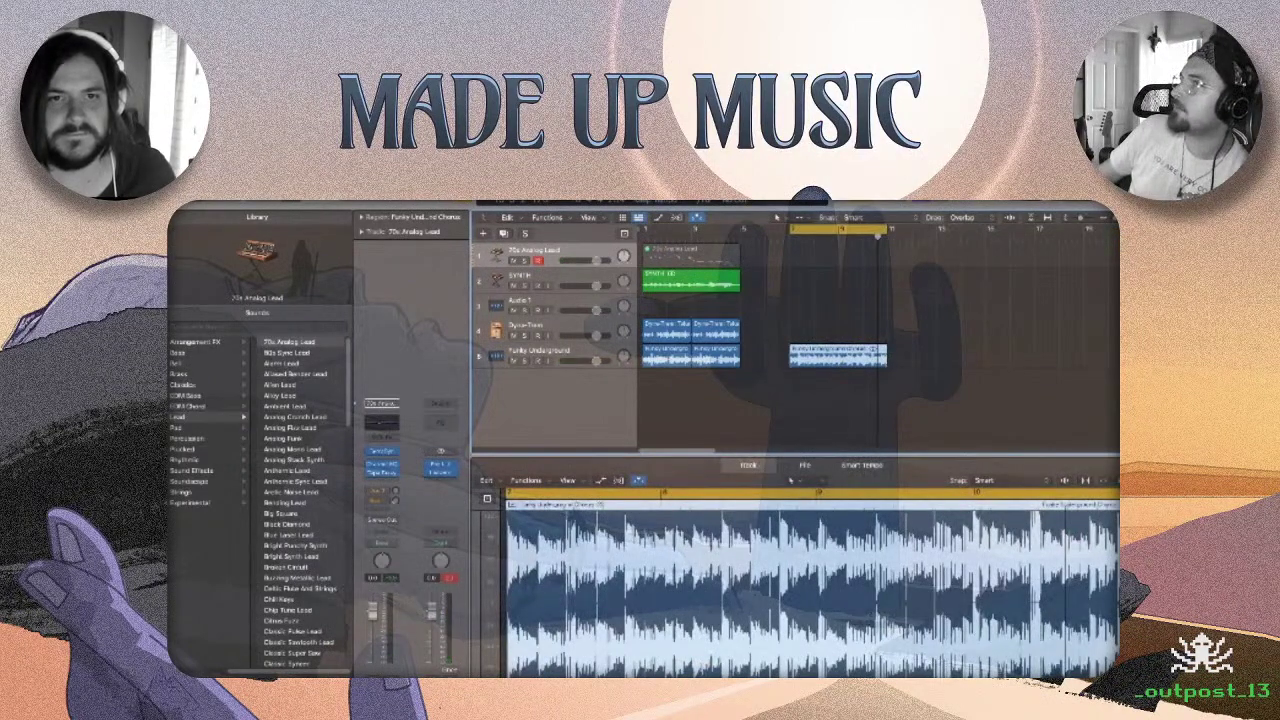
left_click(208, 200)
mouse_move(240, 202)
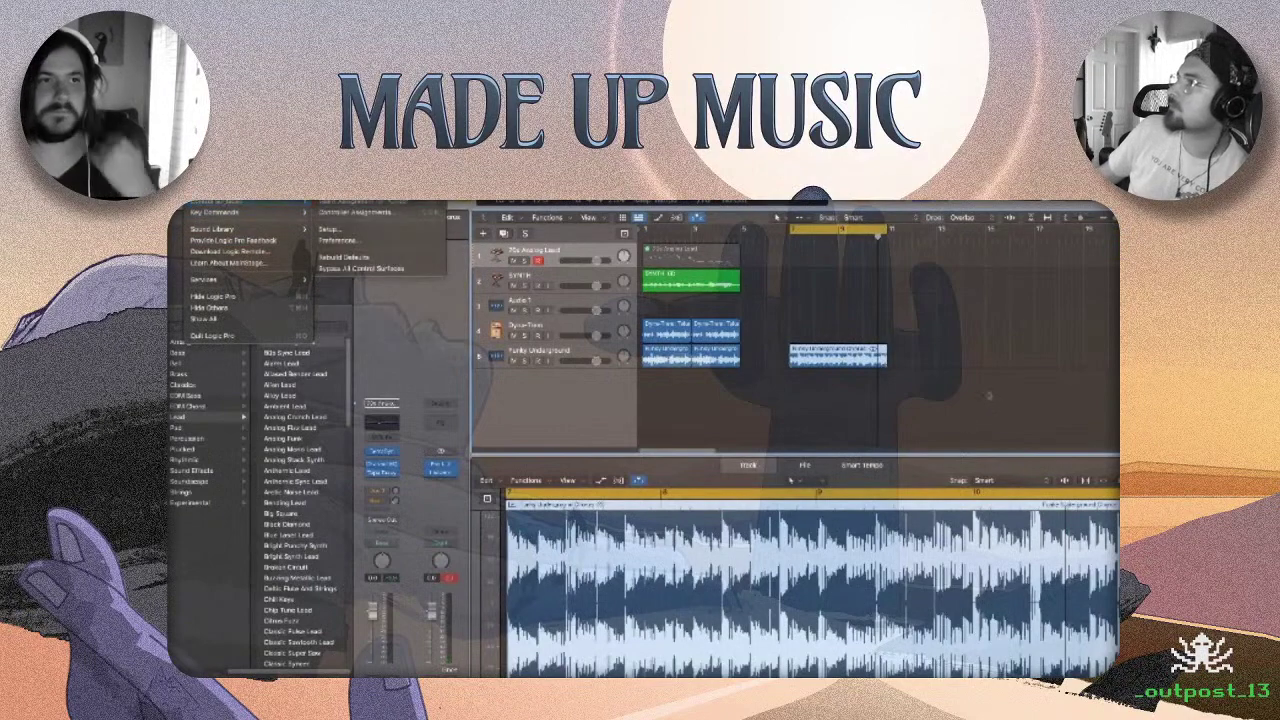
key("Escape")
key("r")
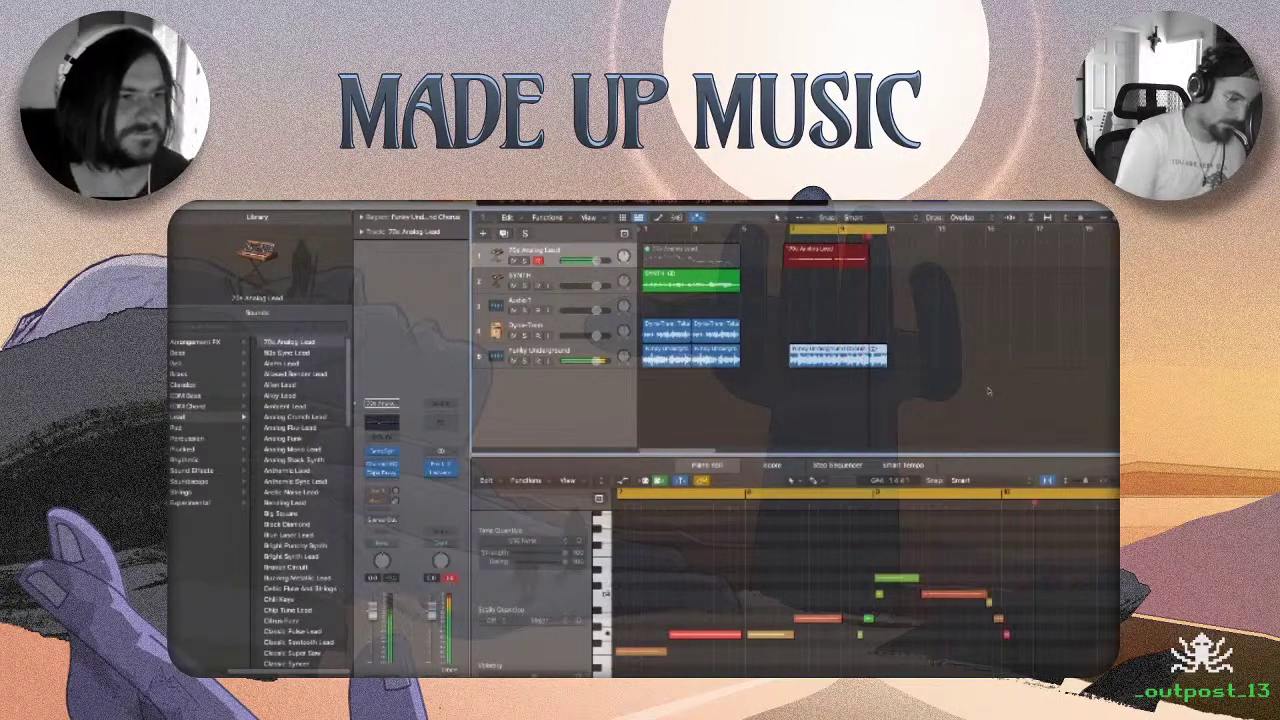
key("space")
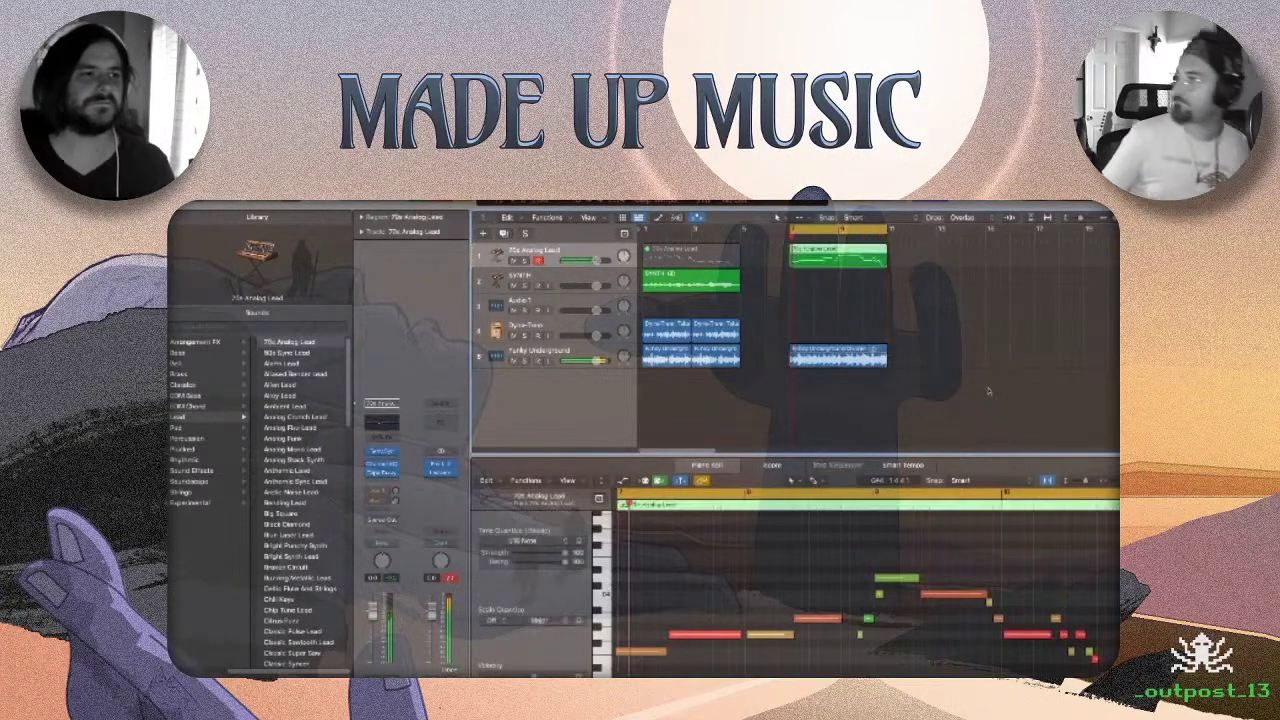
key("space")
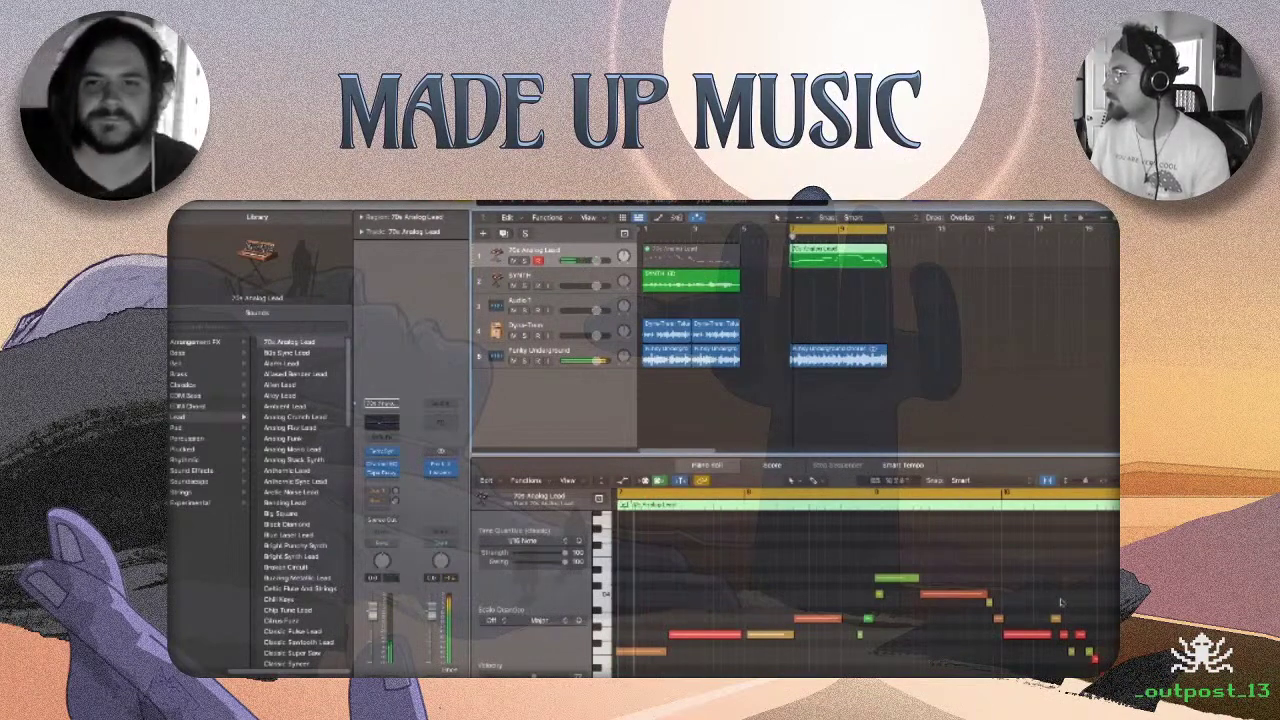
Quantize the lead take's notes to 1/16, audition the result, and delete the take's region.
key("super+a")
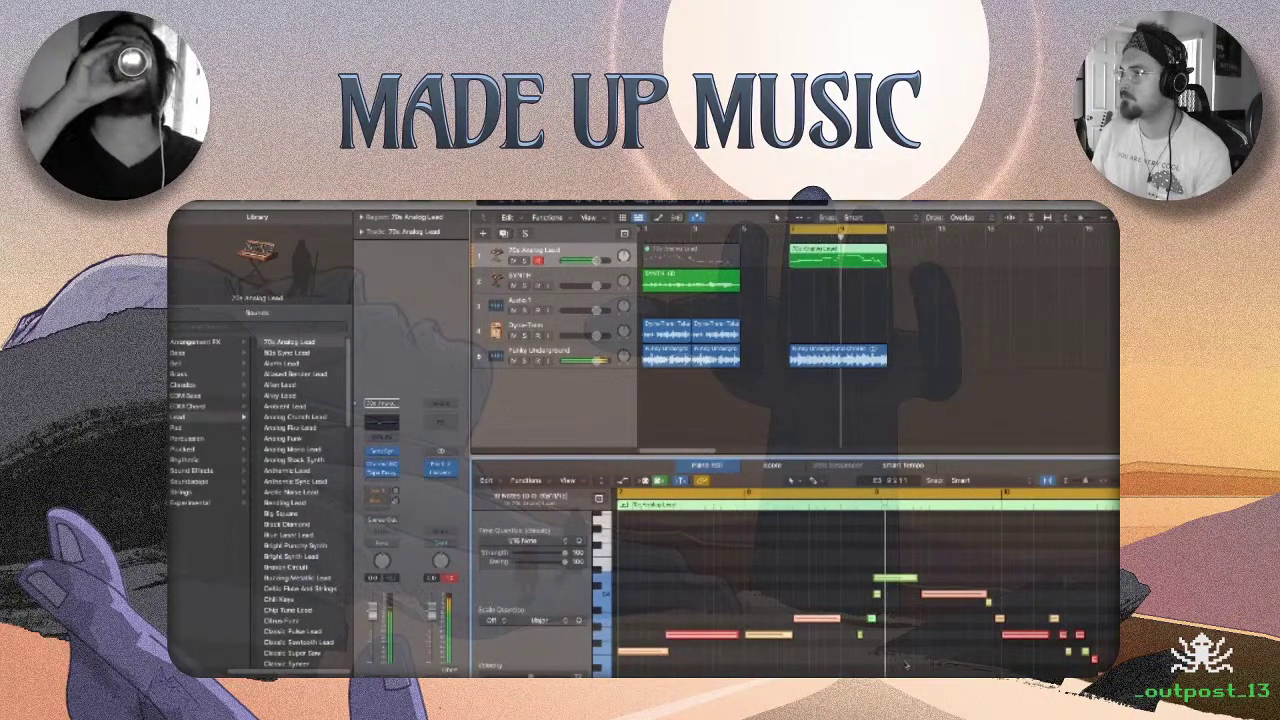
left_click(892, 600)
left_click(877, 596)
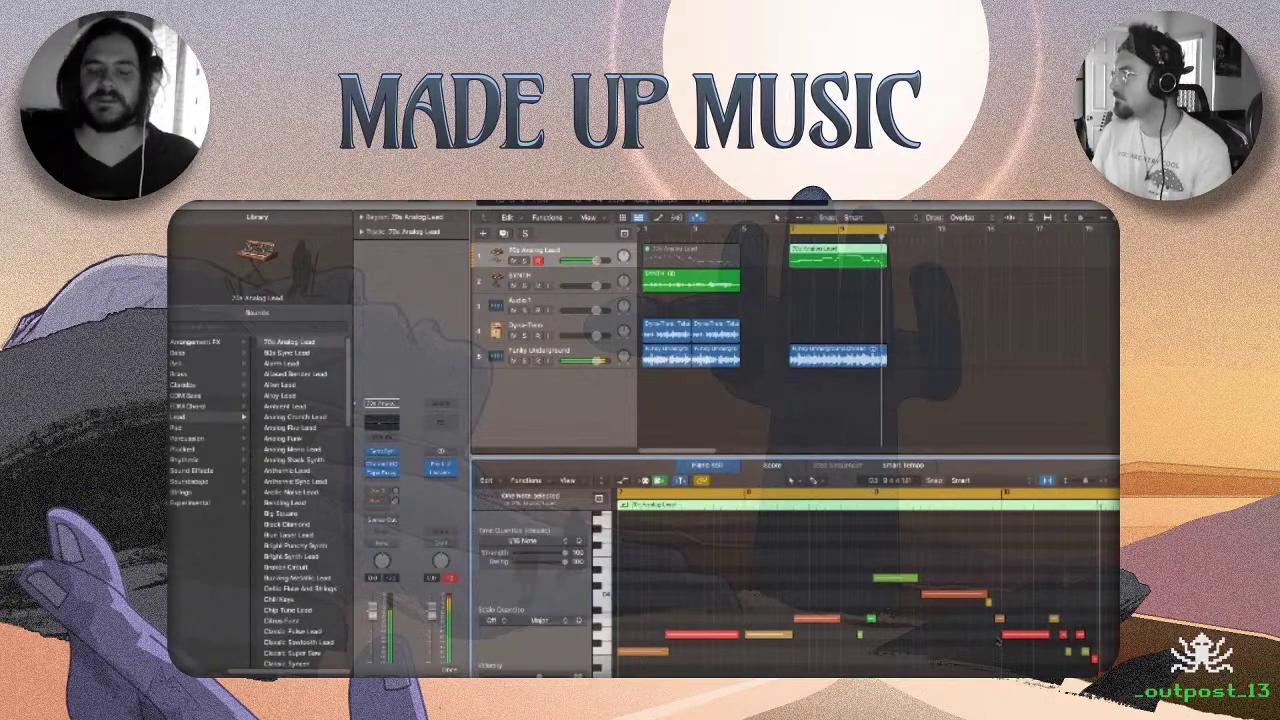
key("space")
left_click(838, 256)
key("Delete")
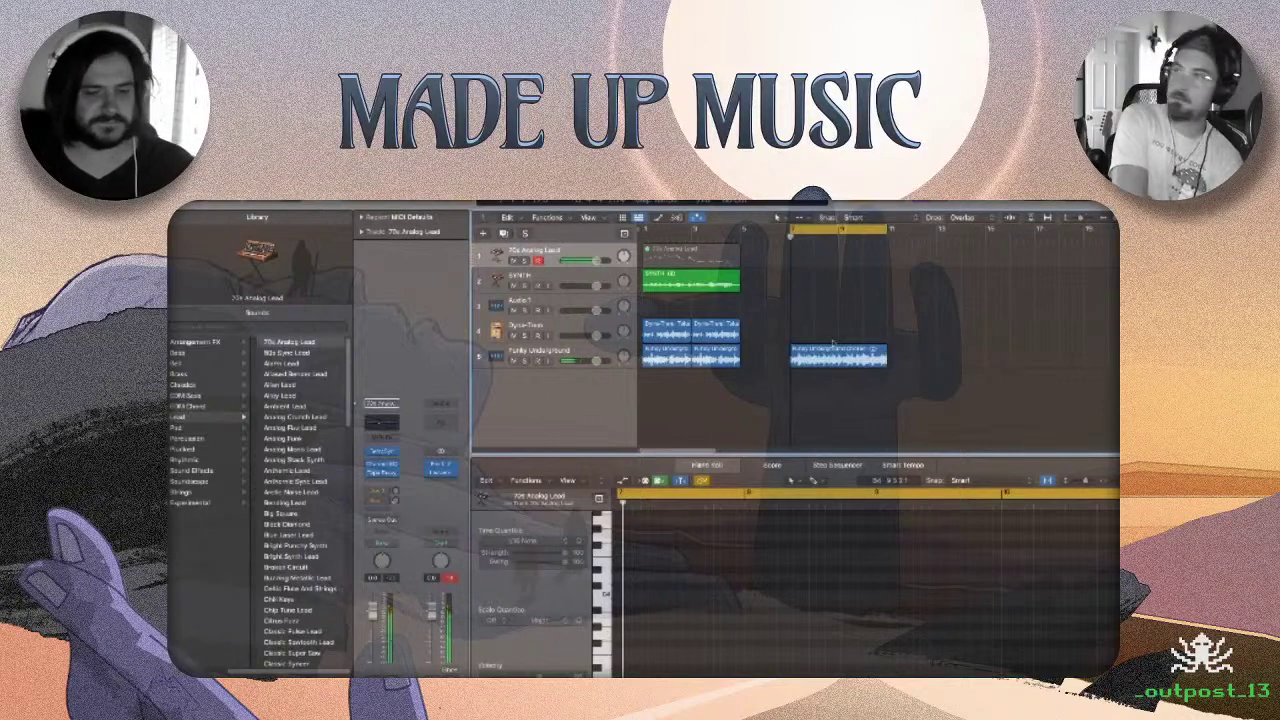
Record another lead take over the chorus, audition it while checking individual notes, and undo the recording.
key("space")
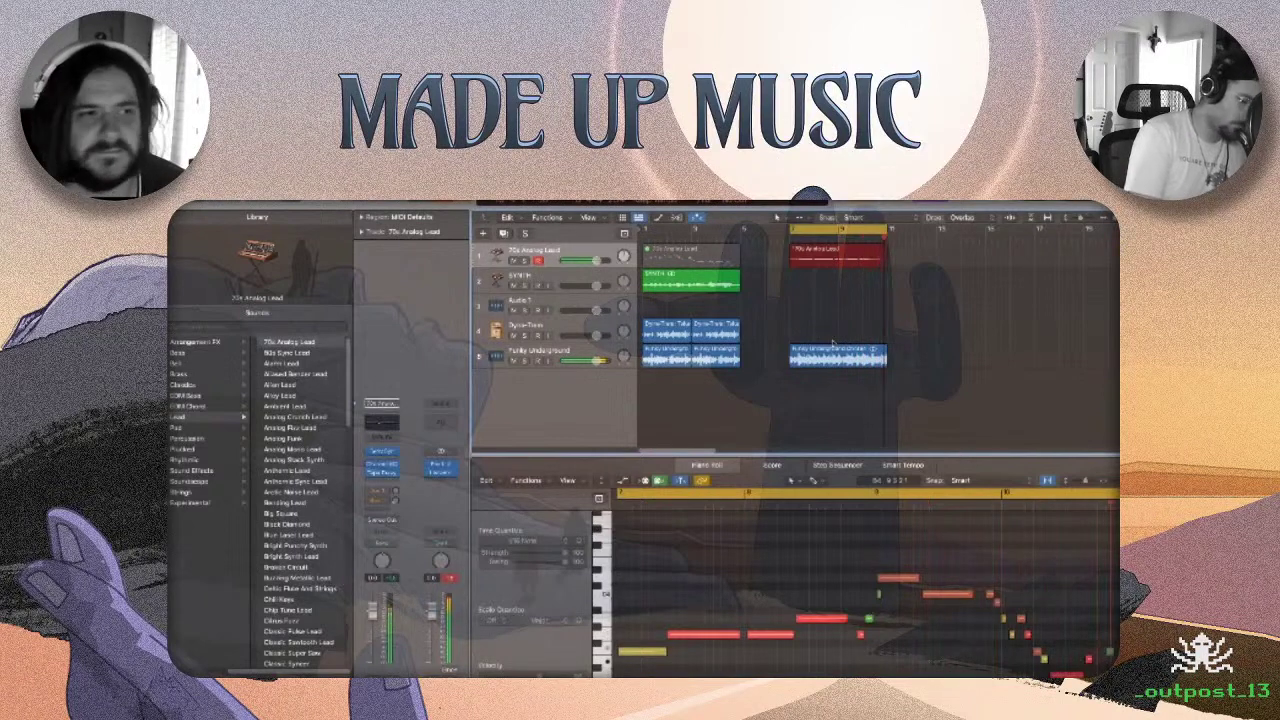
key("space")
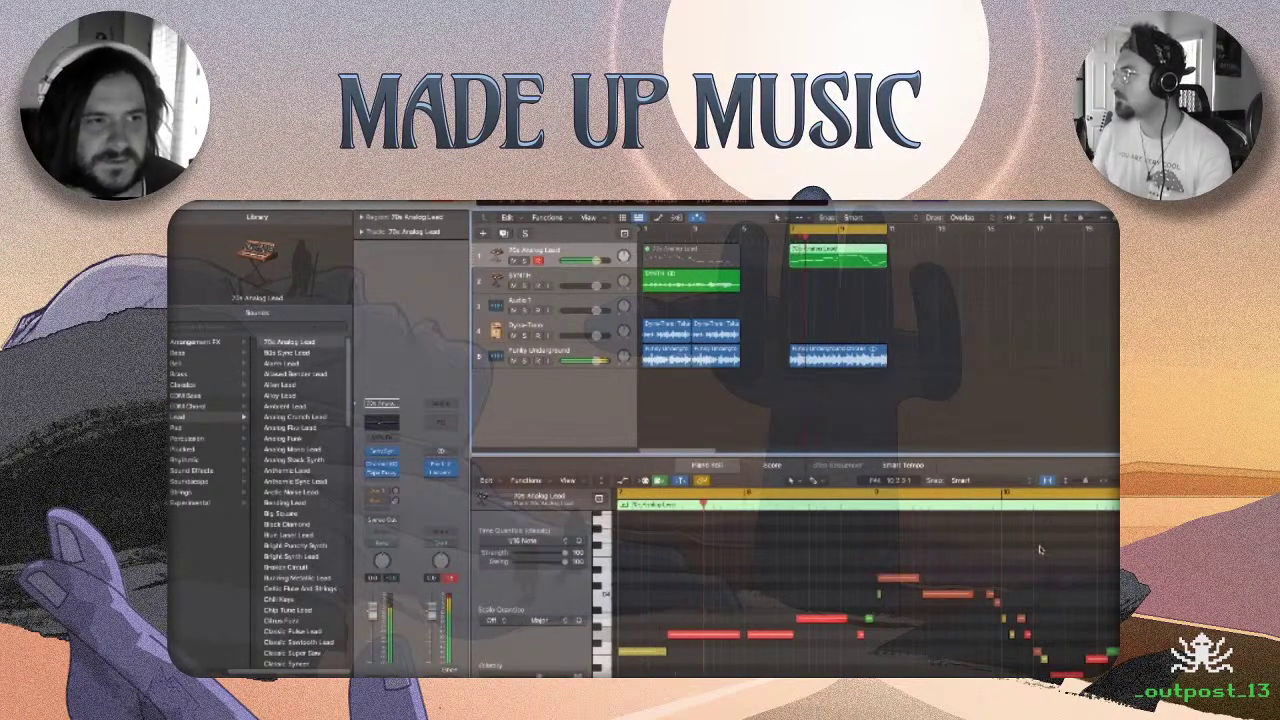
key("space")
left_click(898, 579)
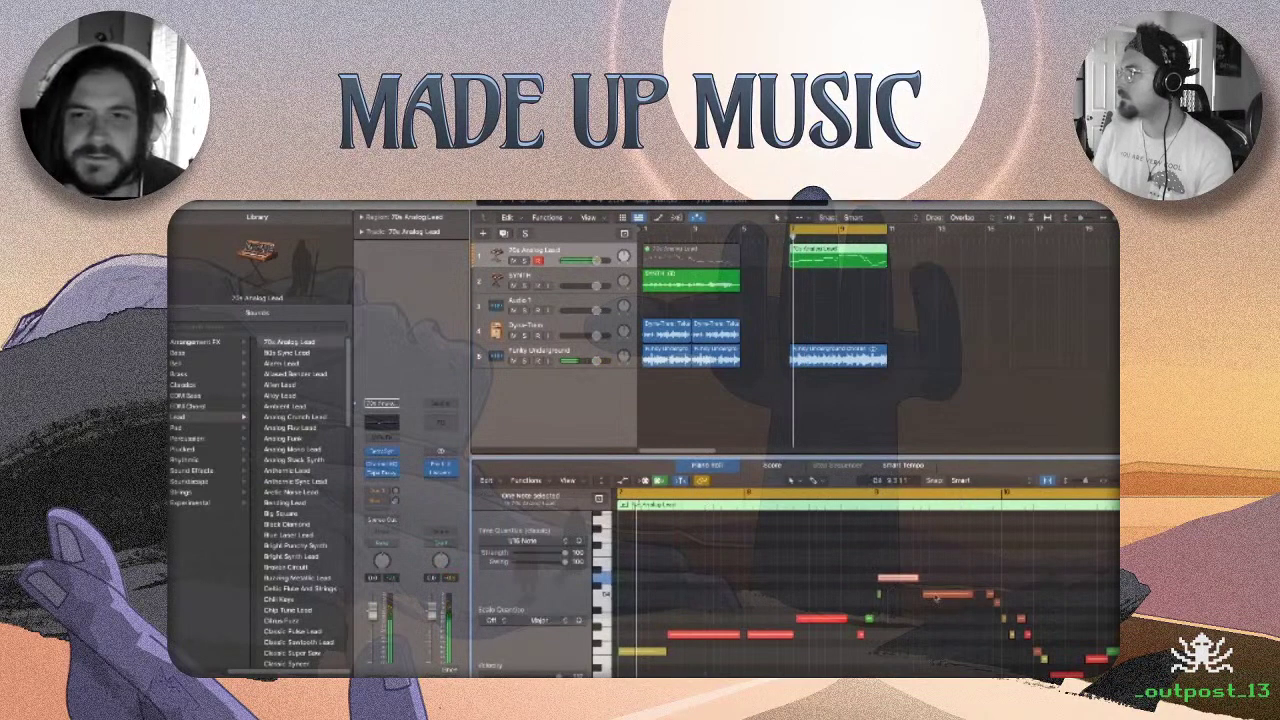
left_click(938, 595)
key("space")
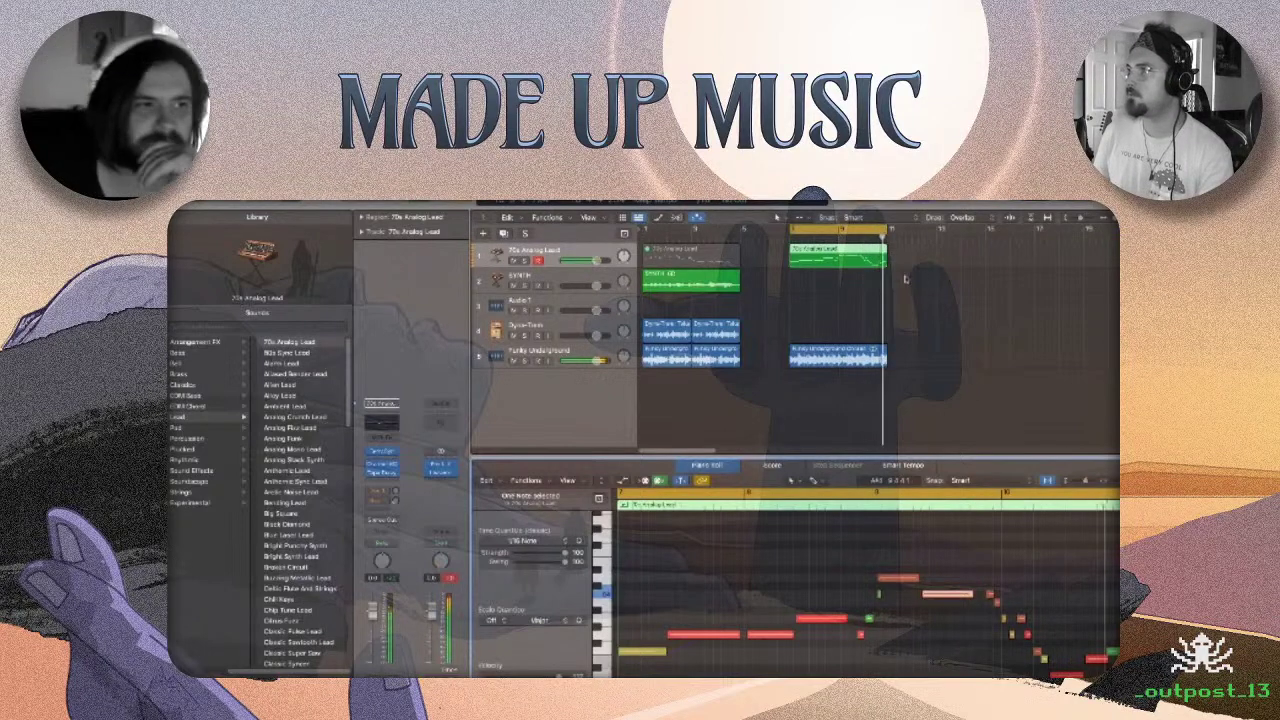
key("space")
key("super+z")
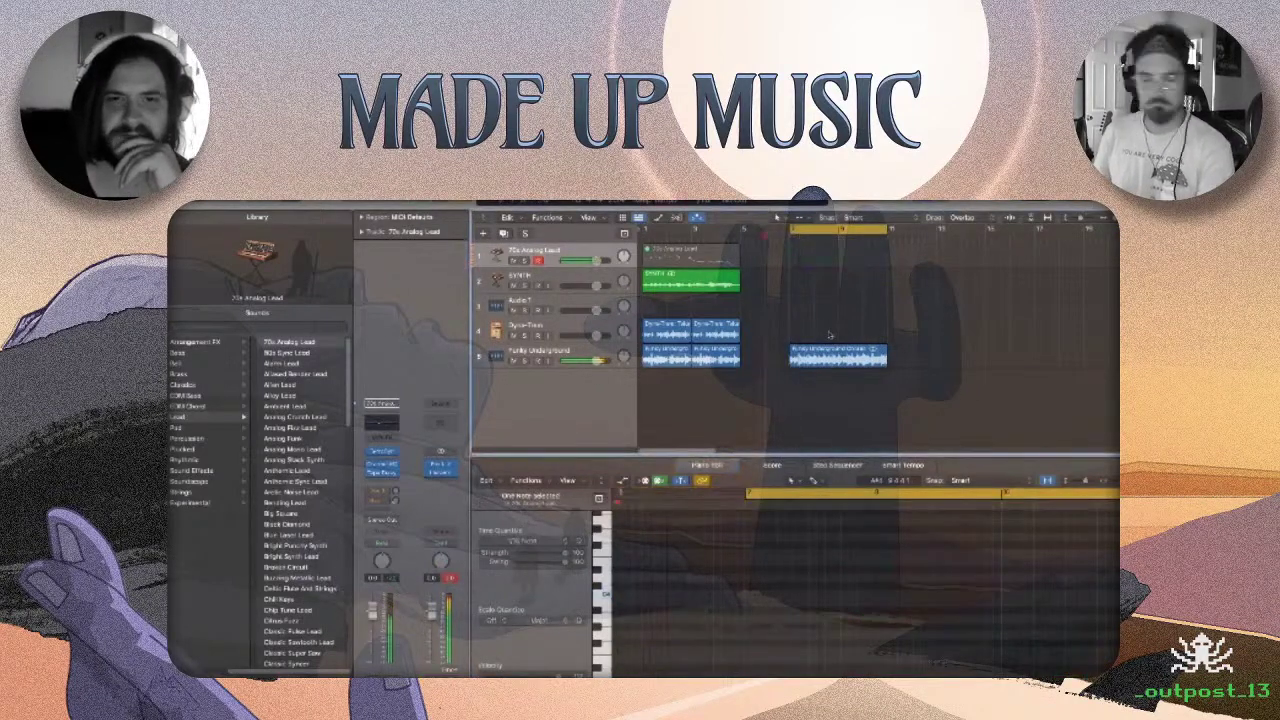
Record a new 70s Analog Lead take over the chorus and quantize all its notes to 1/16.
key("r")
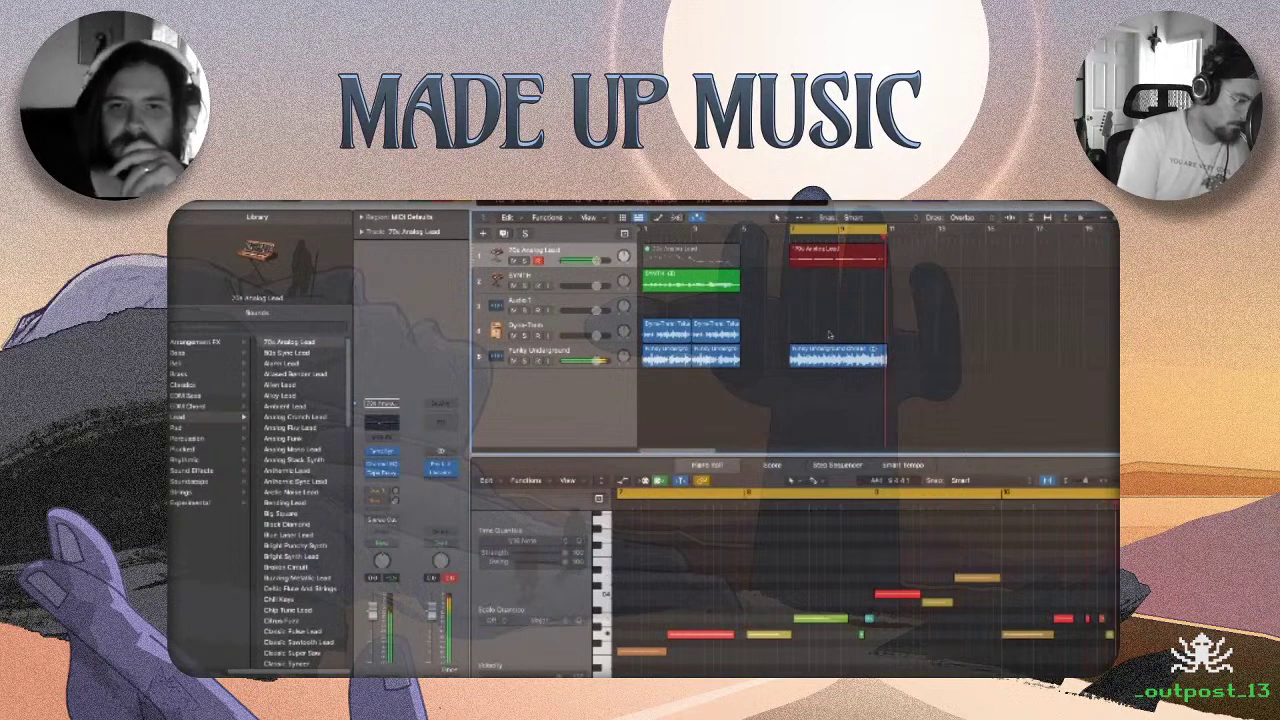
key("space")
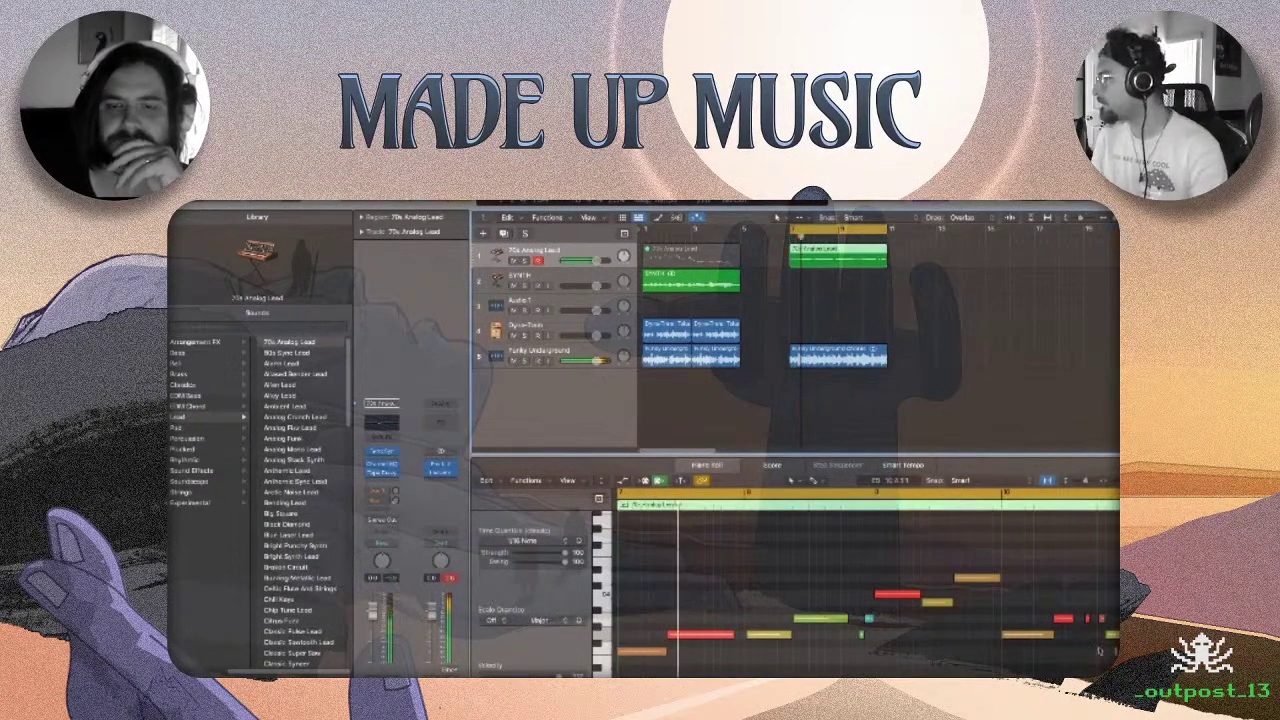
left_click(1100, 619)
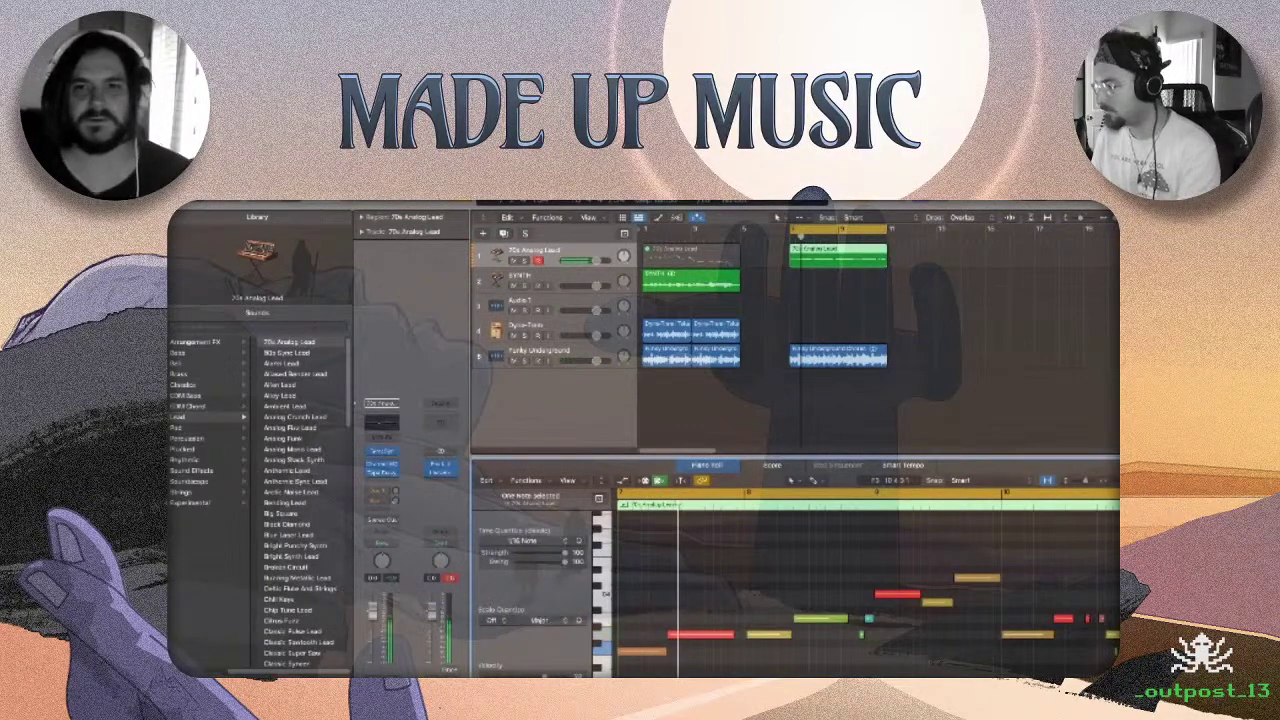
left_click_drag(1047, 667, 605, 548)
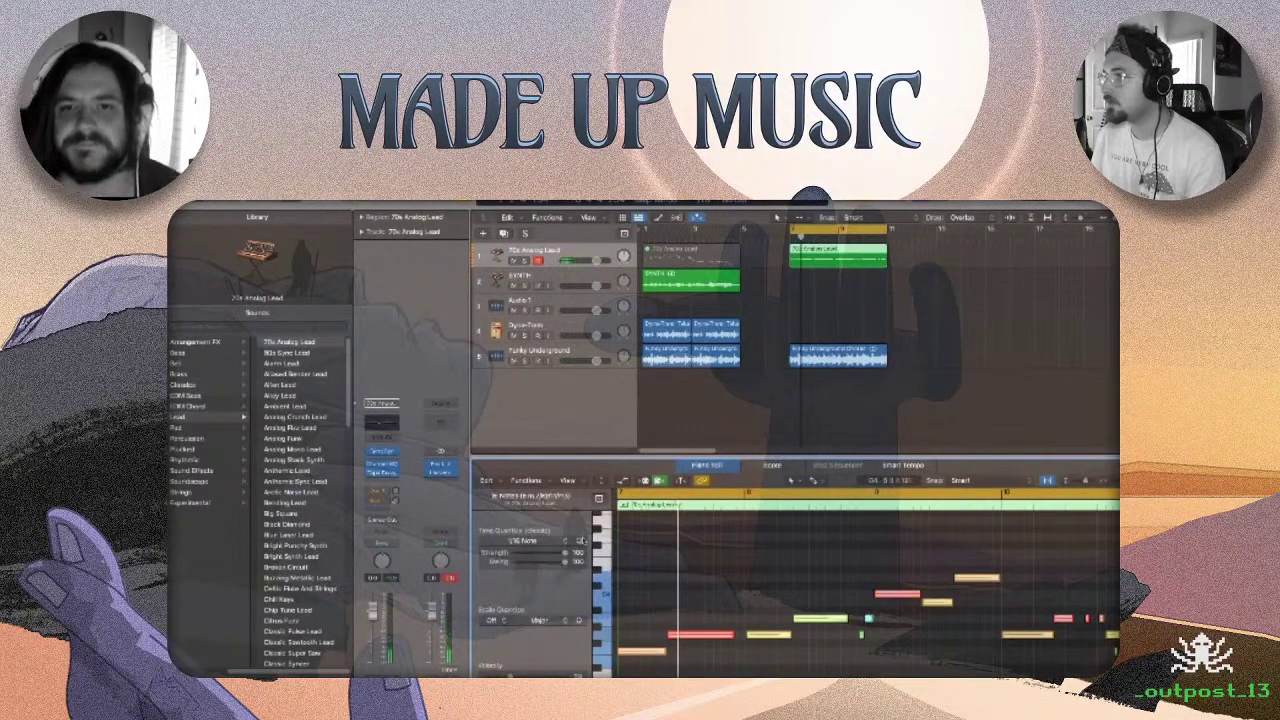
left_click(840, 657)
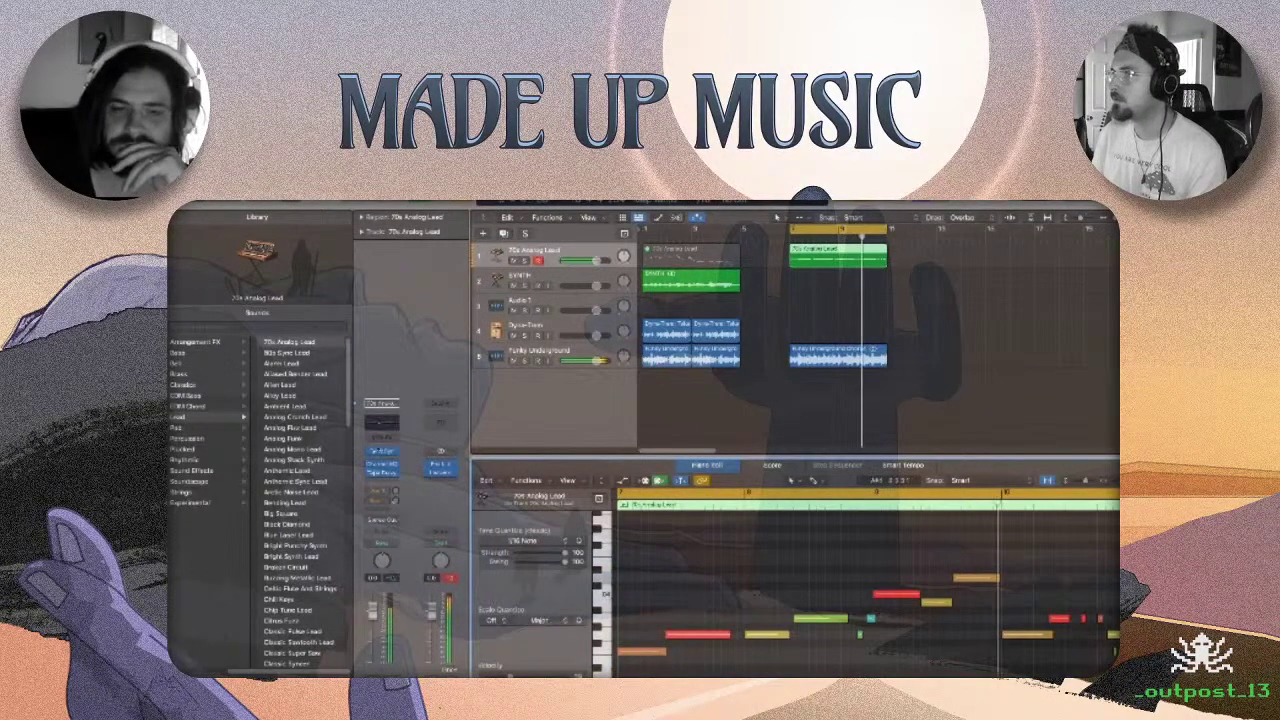
Open the 70s Analog Lead's synth plug-in, adjust its Glide section, and close the plug-in window.
left_click(438, 466)
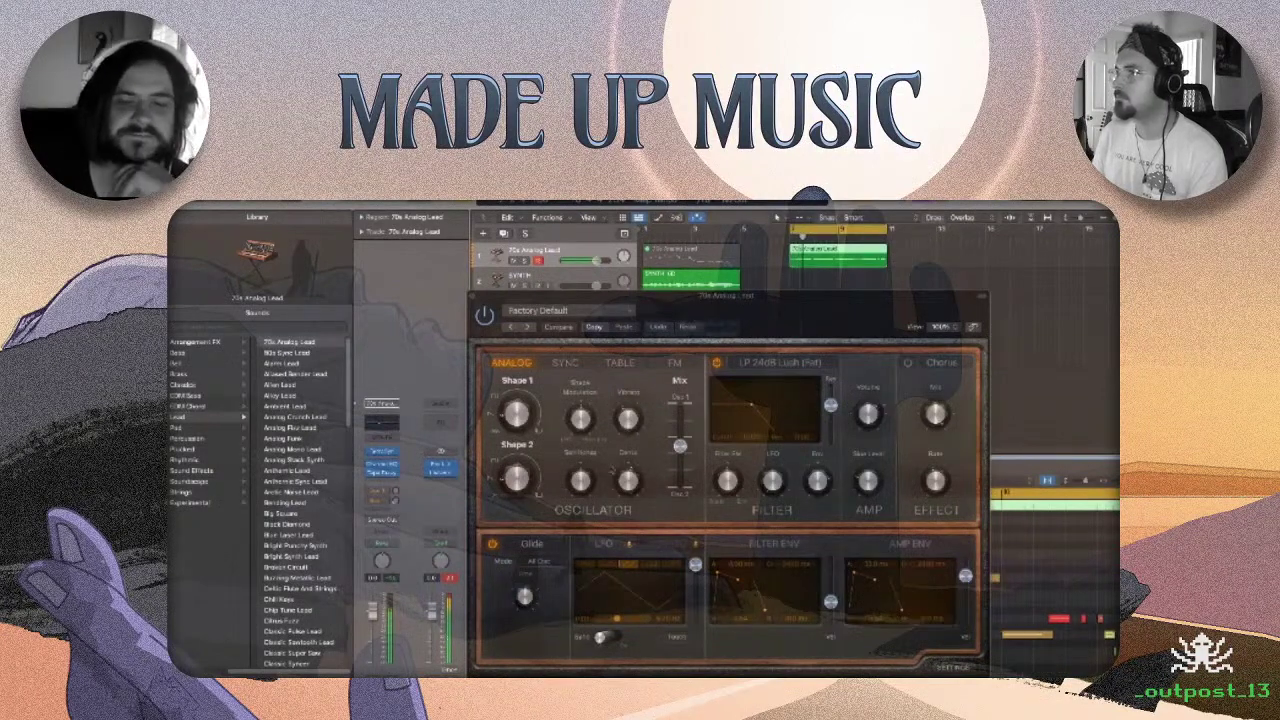
left_click(525, 638)
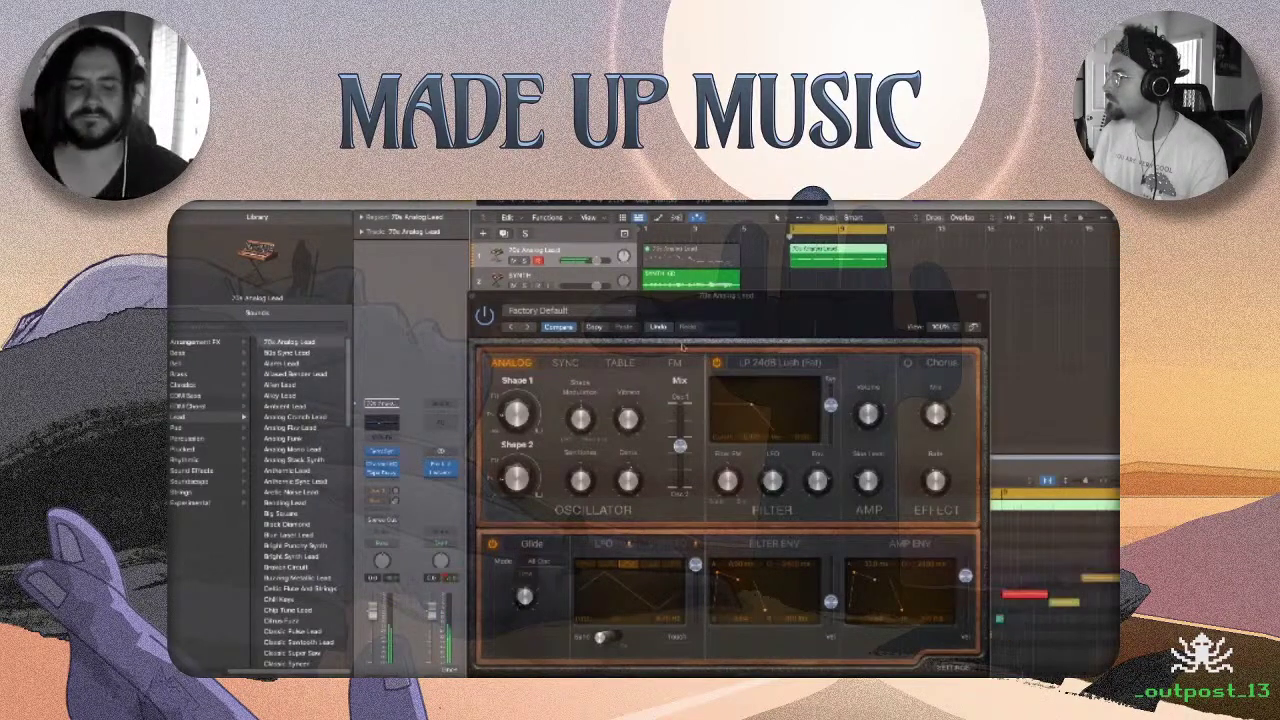
left_click(473, 297)
left_click(990, 348)
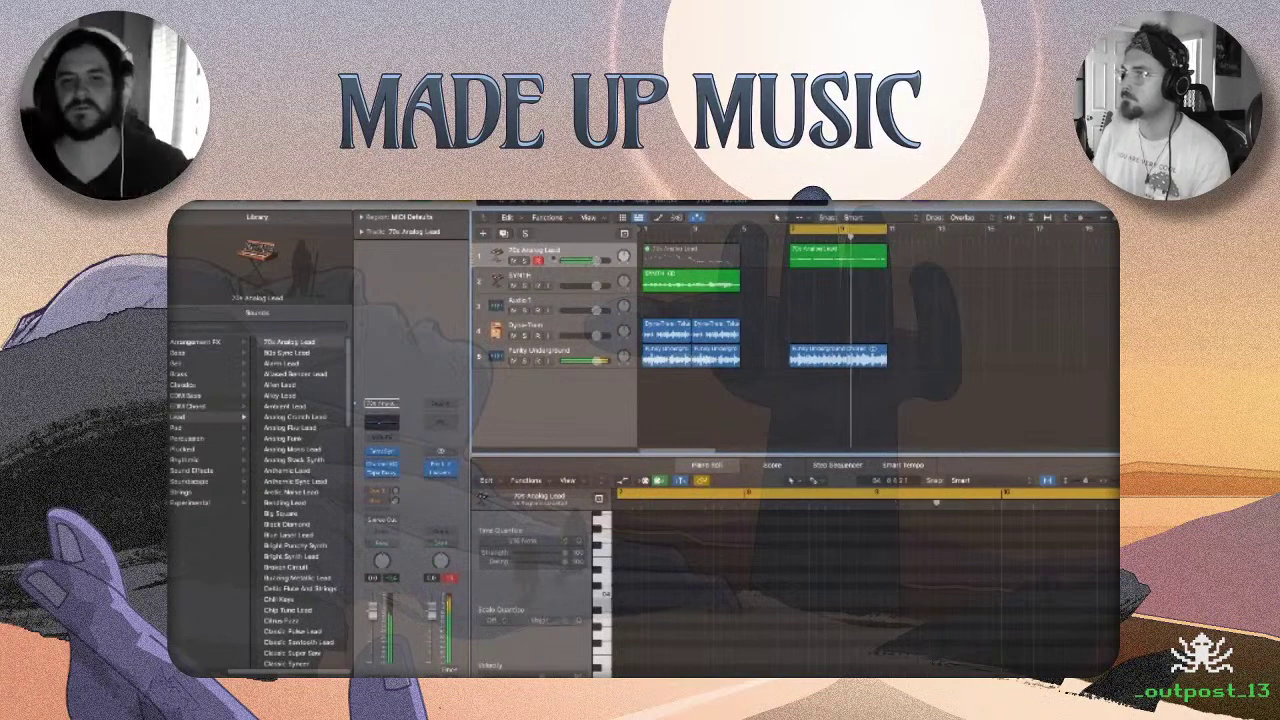
Raise the velocity of the quieter notes in the first three bars of the chorus lead region.
left_click(872, 262)
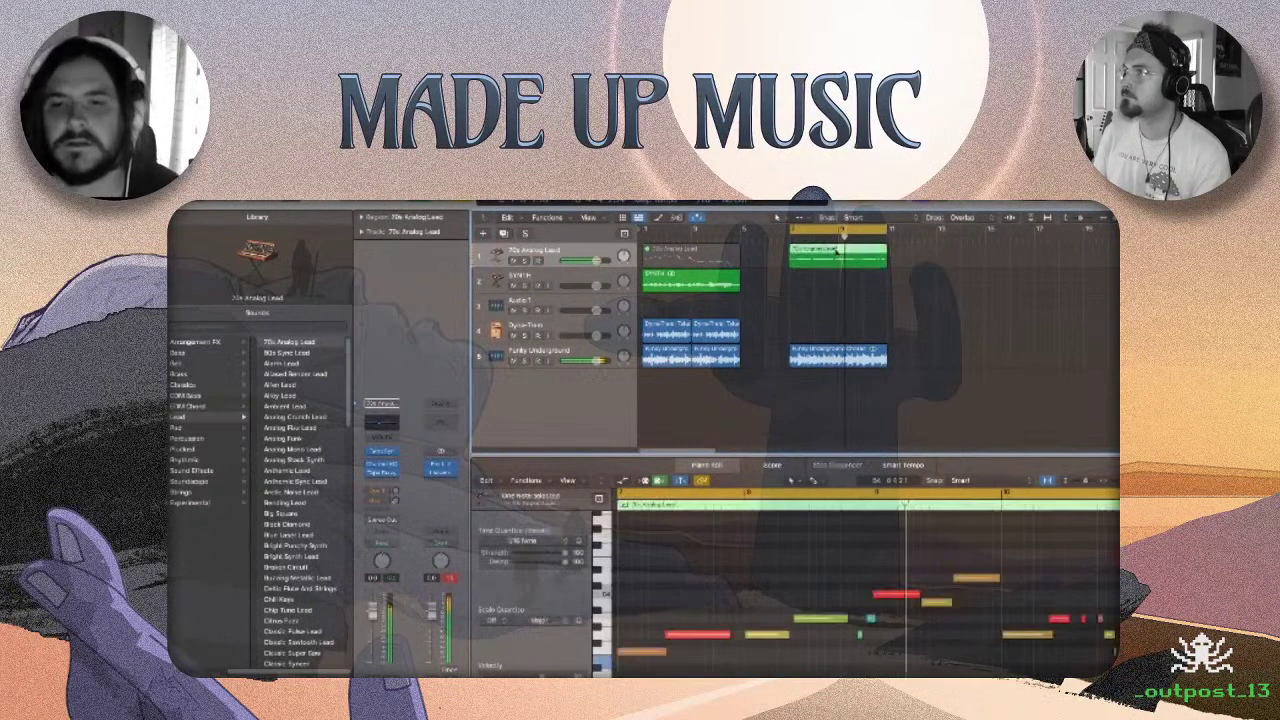
left_click(871, 618)
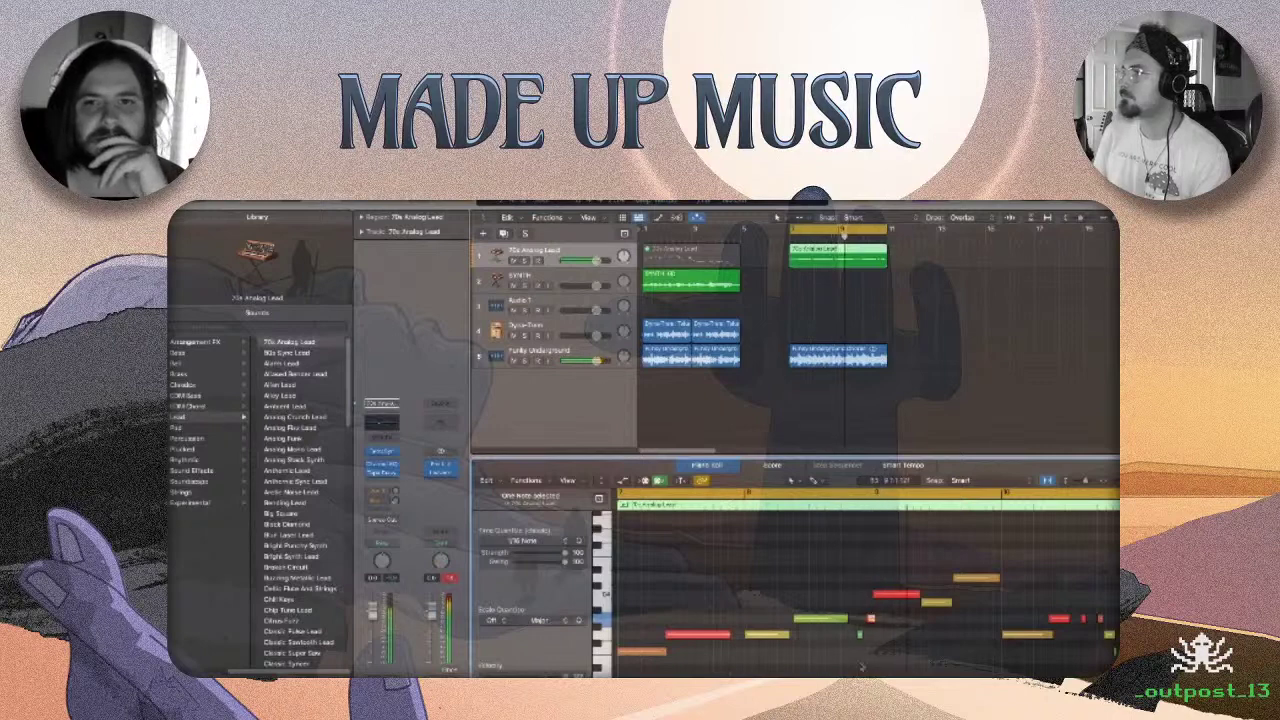
left_click_drag(866, 668, 779, 613)
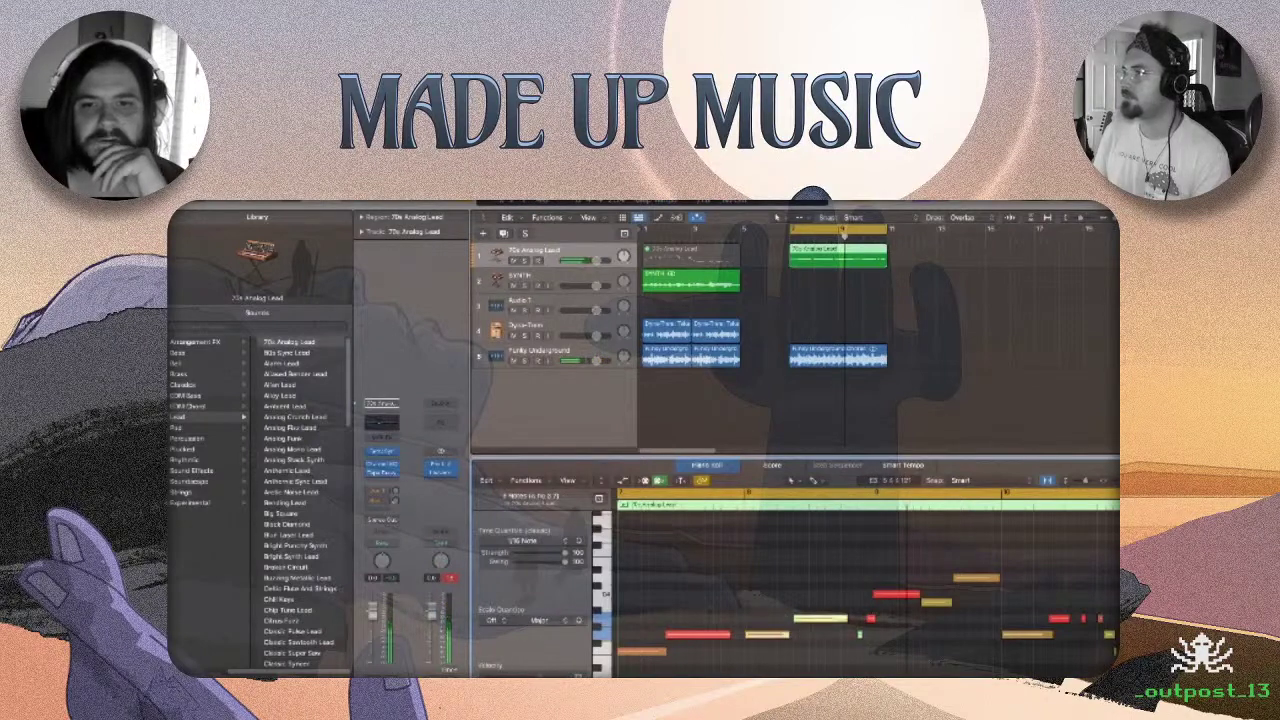
left_click_drag(937, 536, 1020, 655)
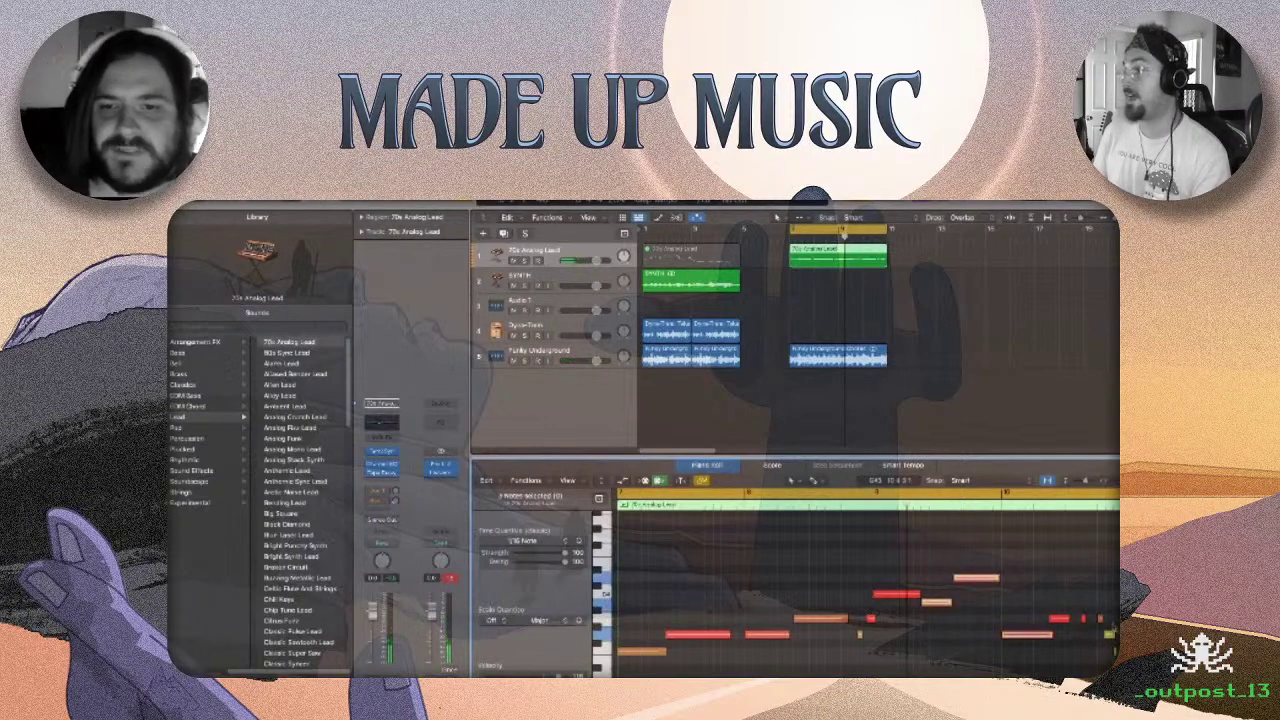
Raise the velocity of the quieter notes at the end of the chorus lead region and audition the take.
left_click(1022, 626)
scroll(960, 615, "right", 3)
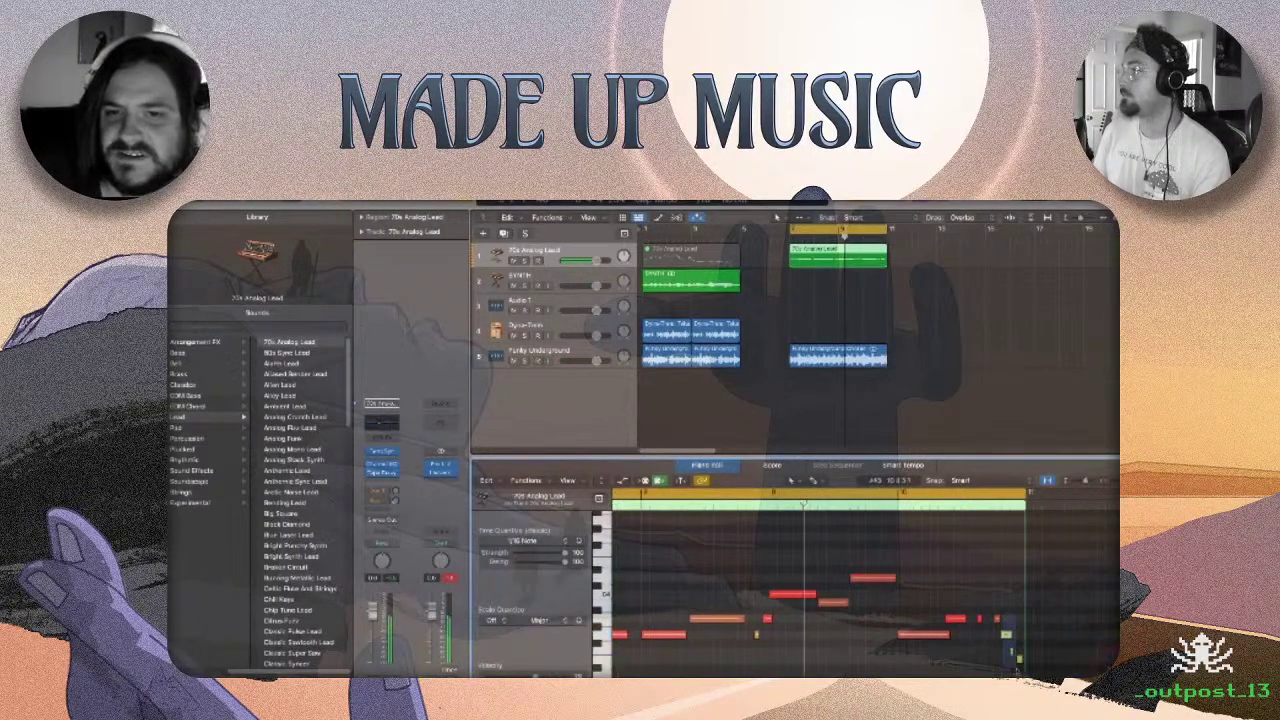
left_click_drag(1016, 614, 1022, 615)
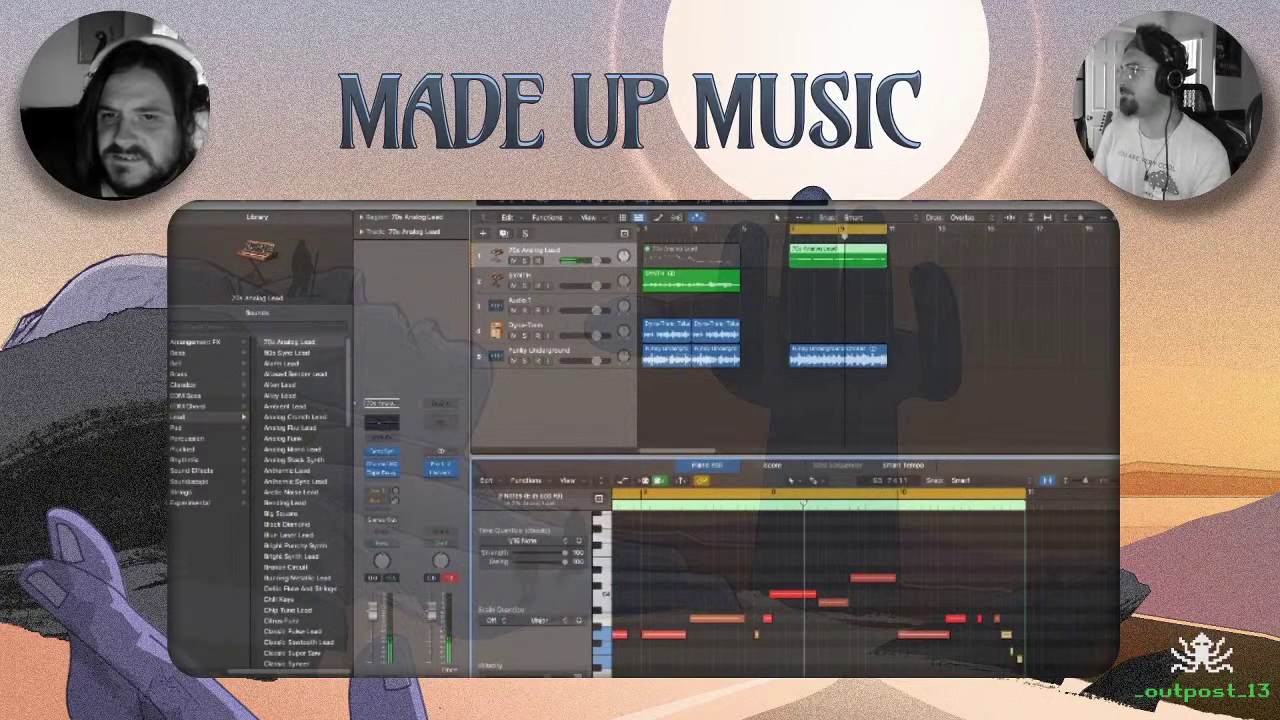
key("space")
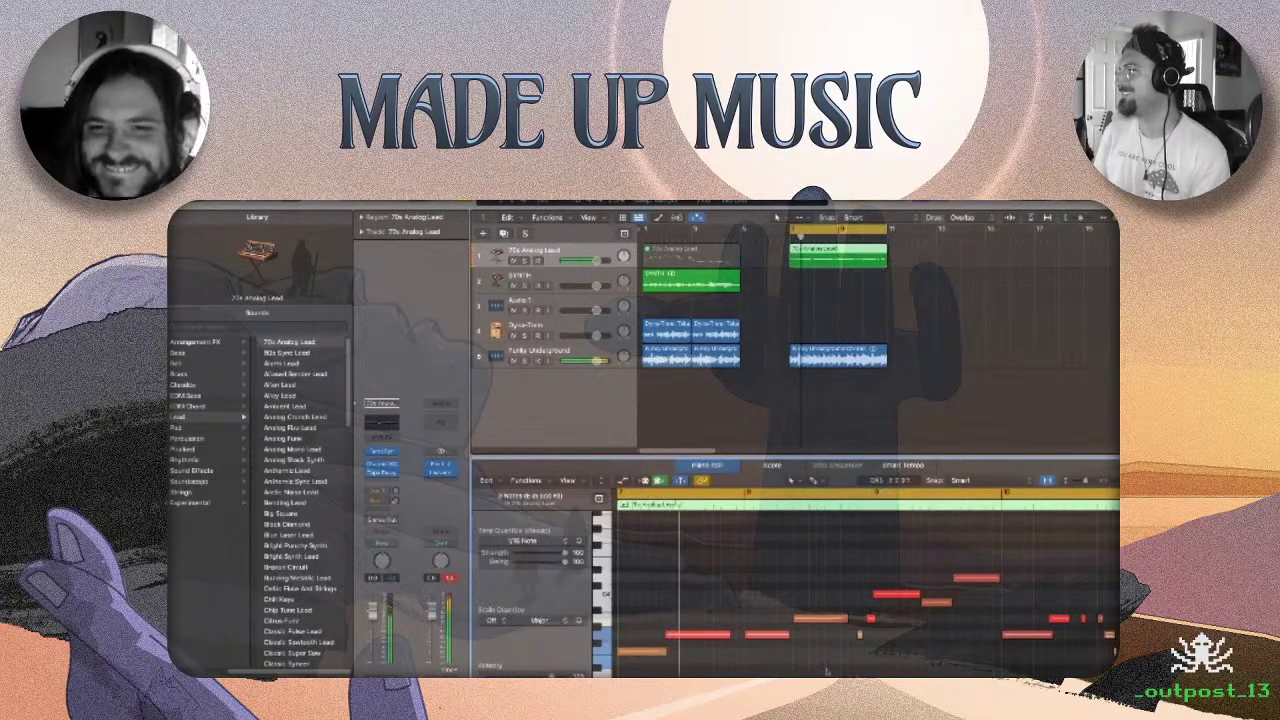
left_click(708, 376)
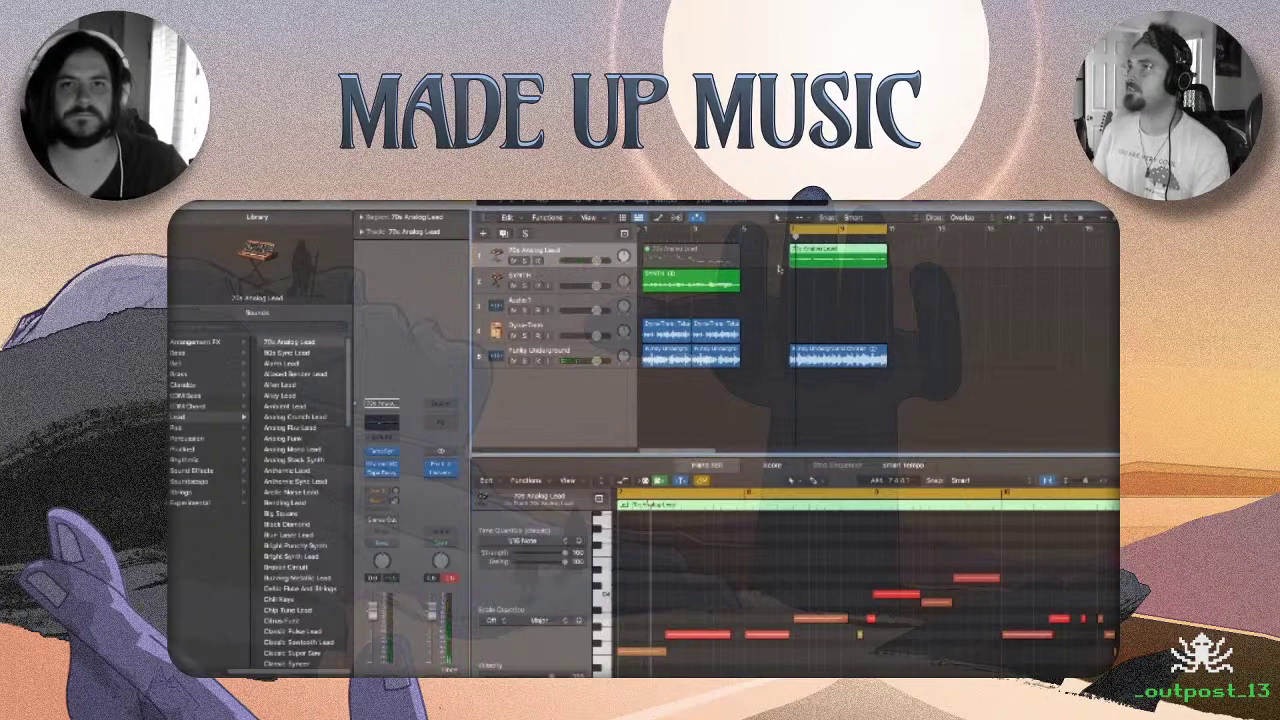
Bounce the chorus lead region in place as SYNTH CHORUS, move it onto the SYNTH track, and delete the emptied track.
right_click(850, 254)
left_click(865, 262)
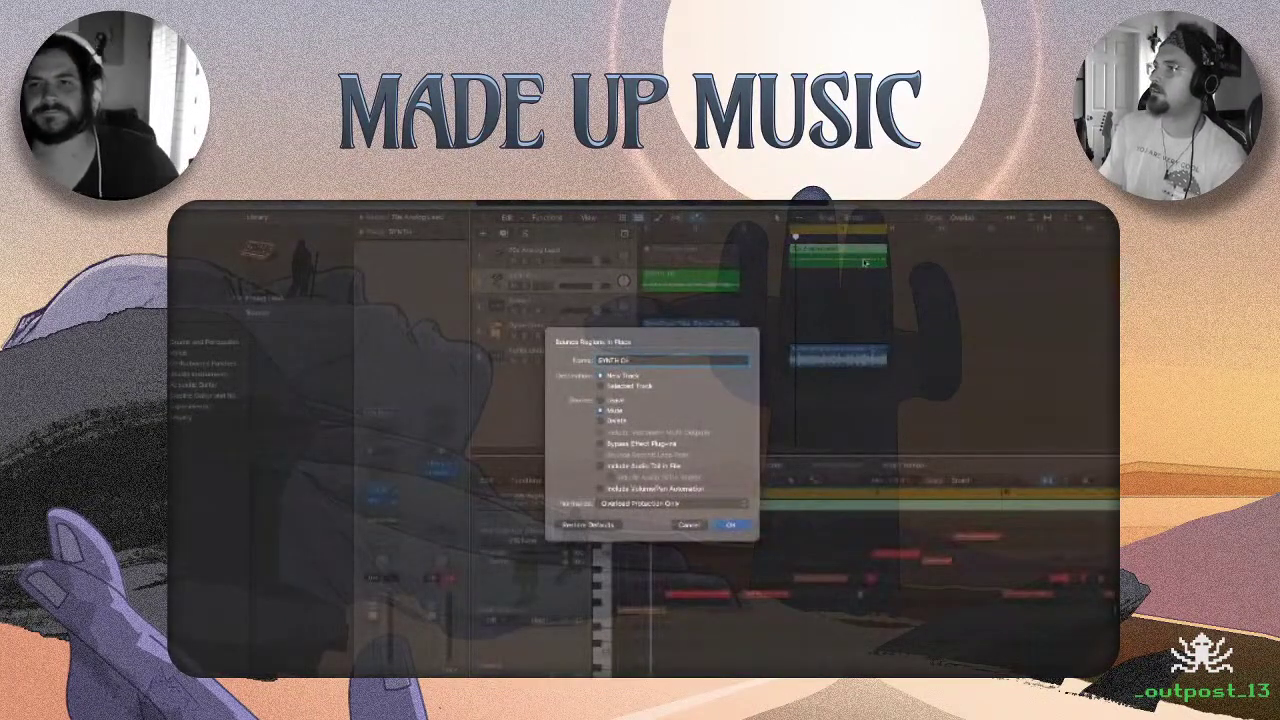
key("Return")
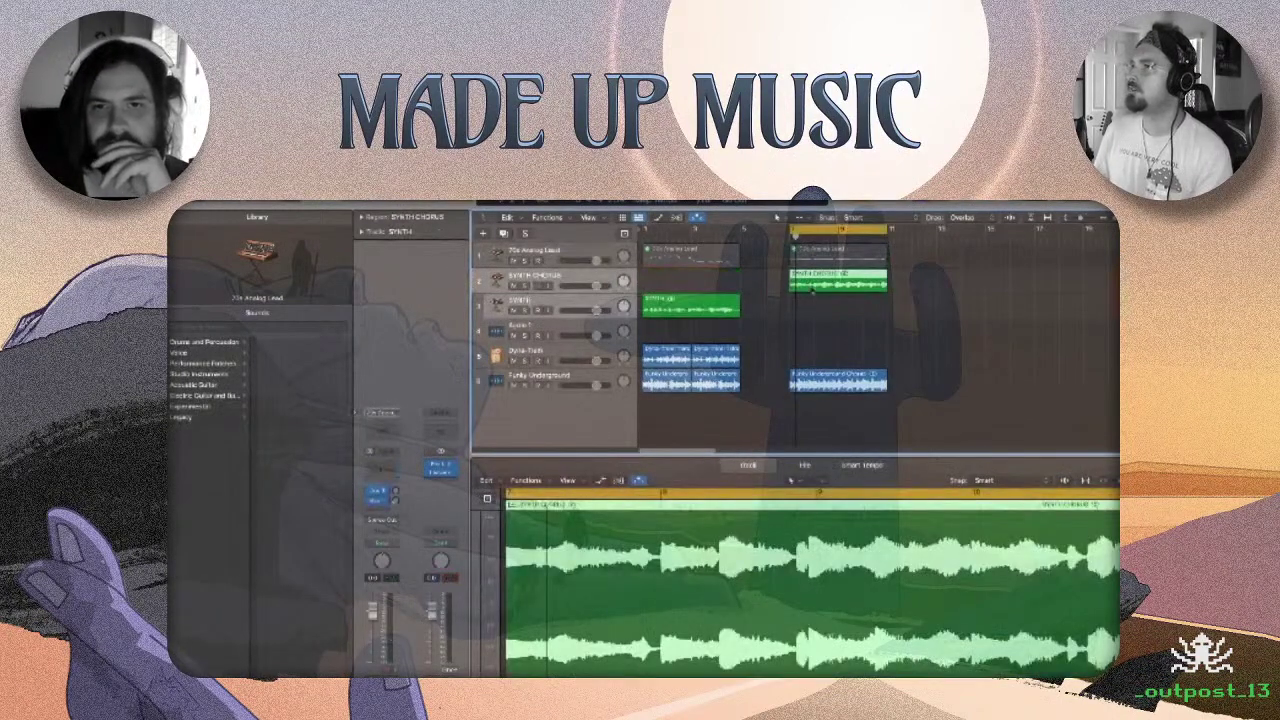
left_click_drag(838, 281, 838, 306)
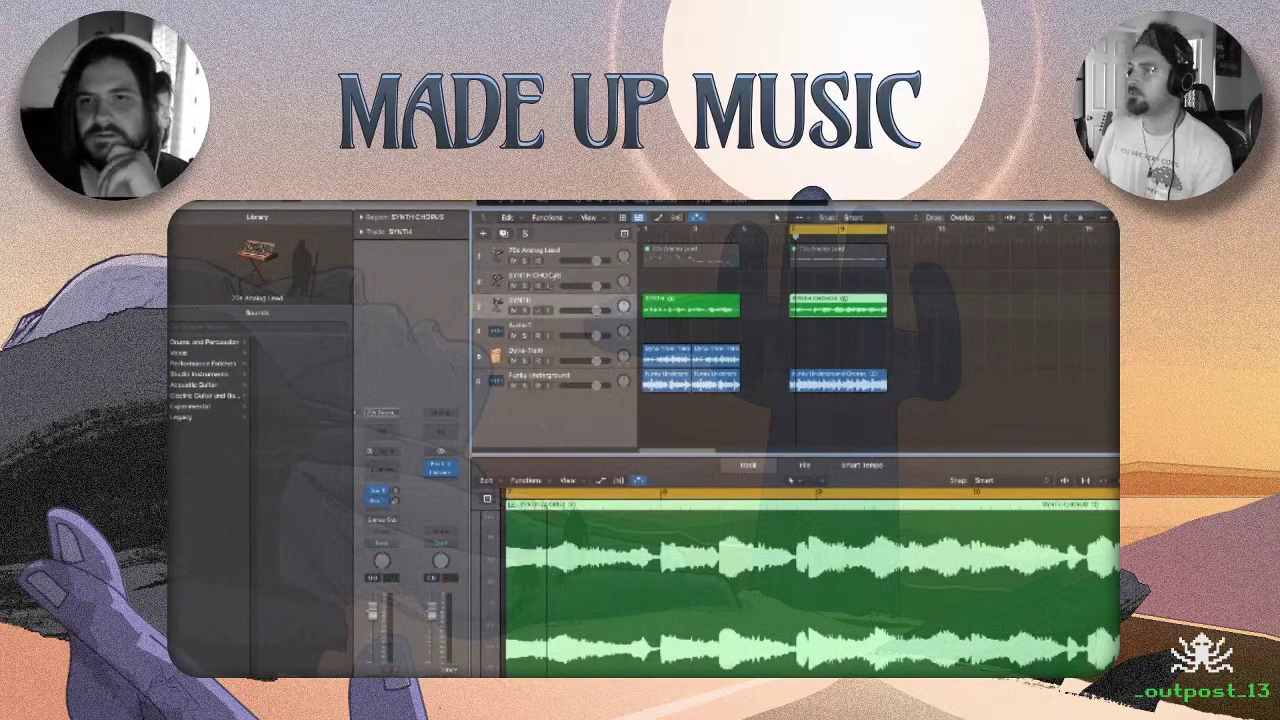
key("super+BackSpace")
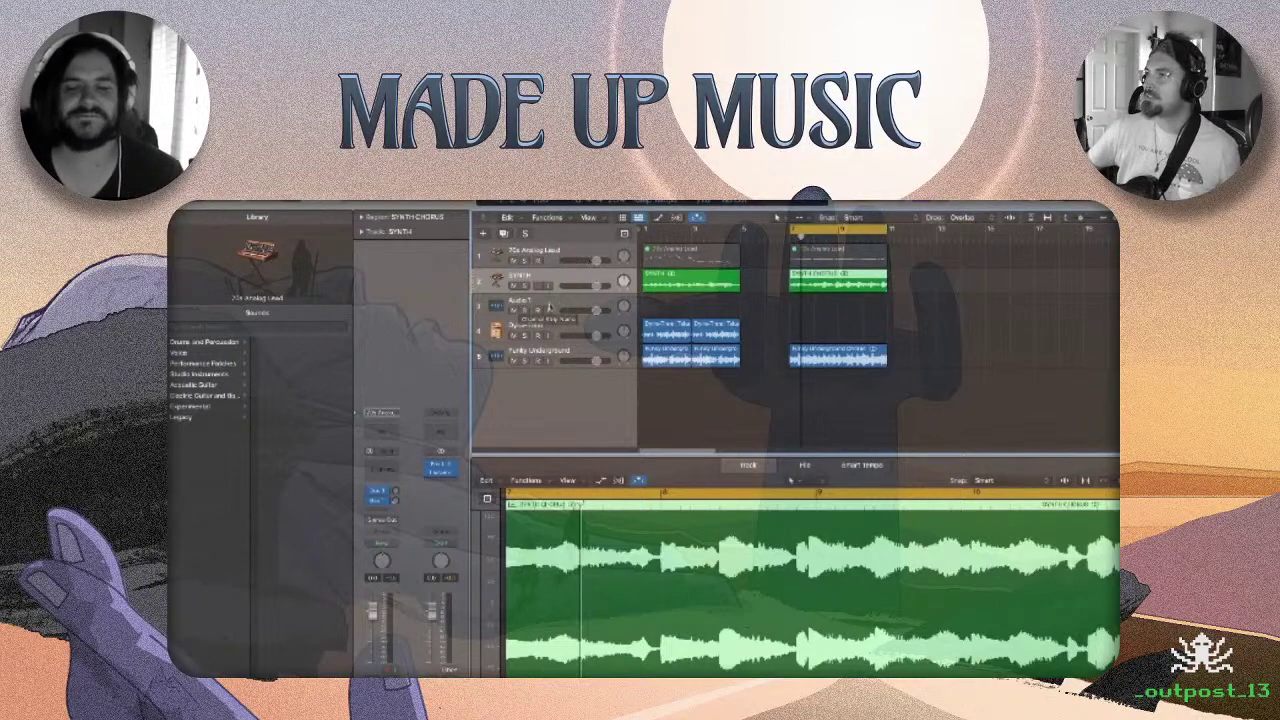
Enable input monitoring on the Dyna-Trem track, mute the SYNTH track, and record a guitar take over the chorus.
left_click(547, 324)
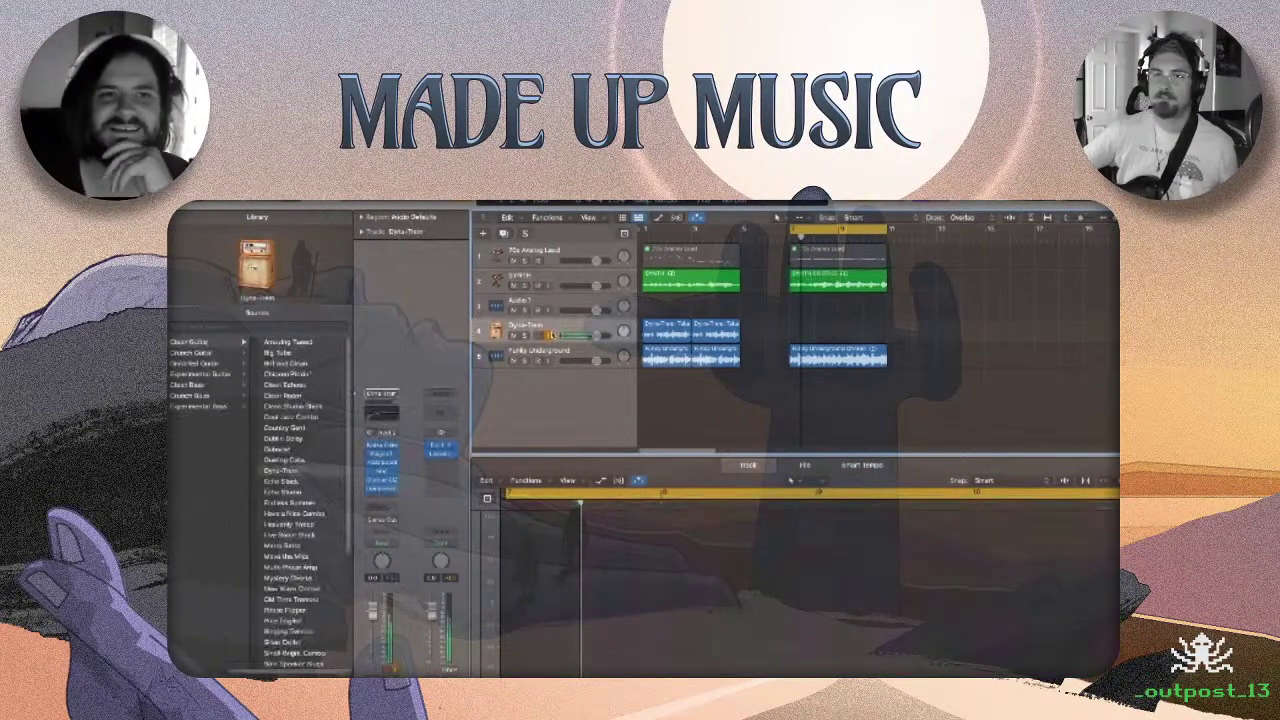
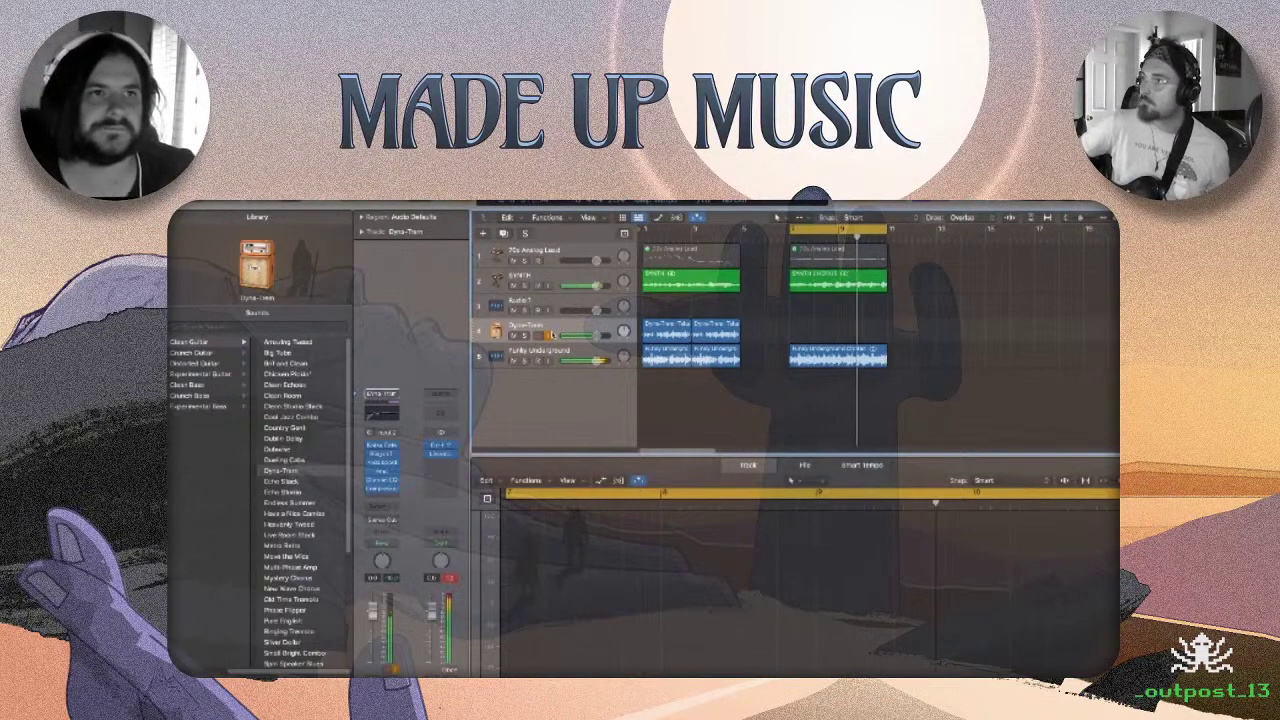
left_click(514, 285)
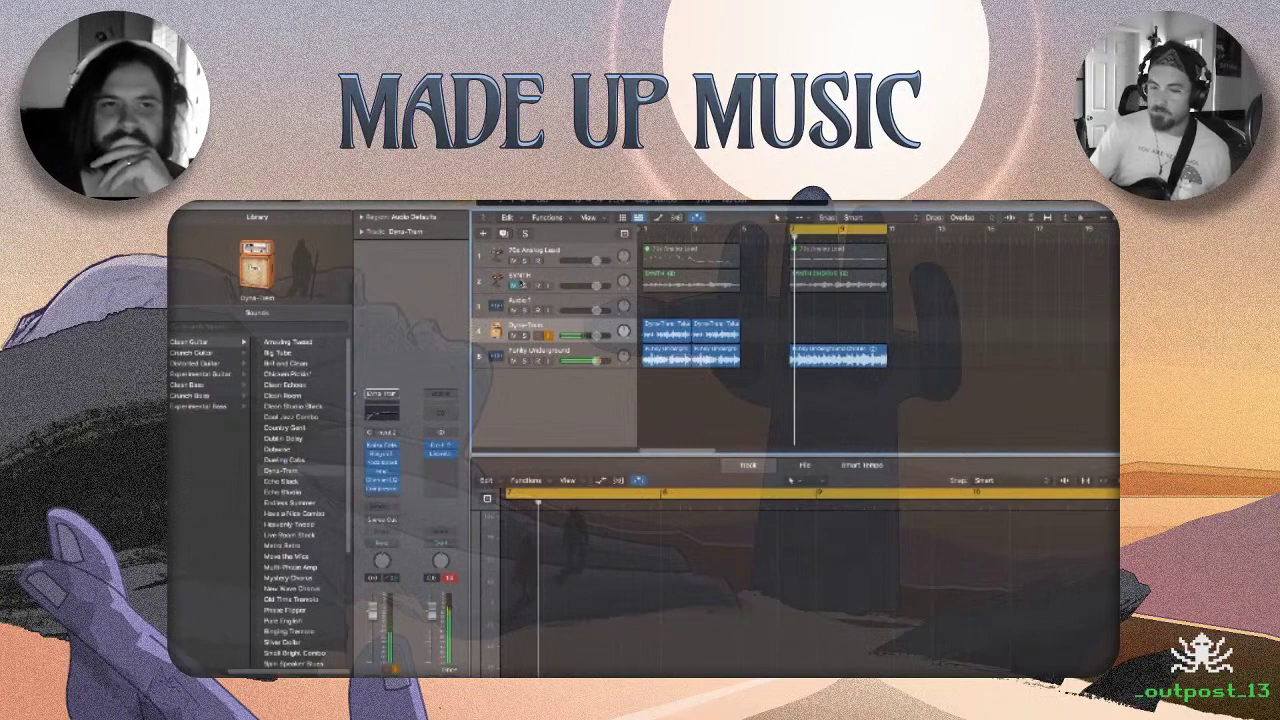
key("r")
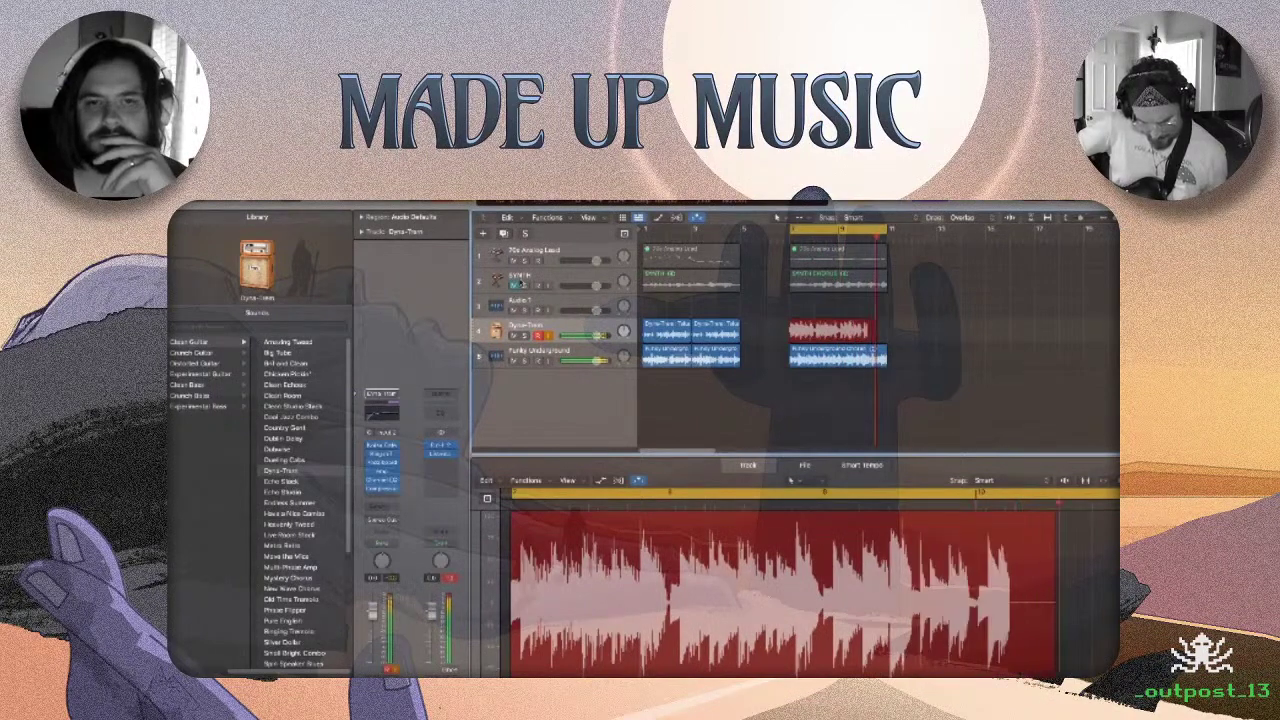
key("space")
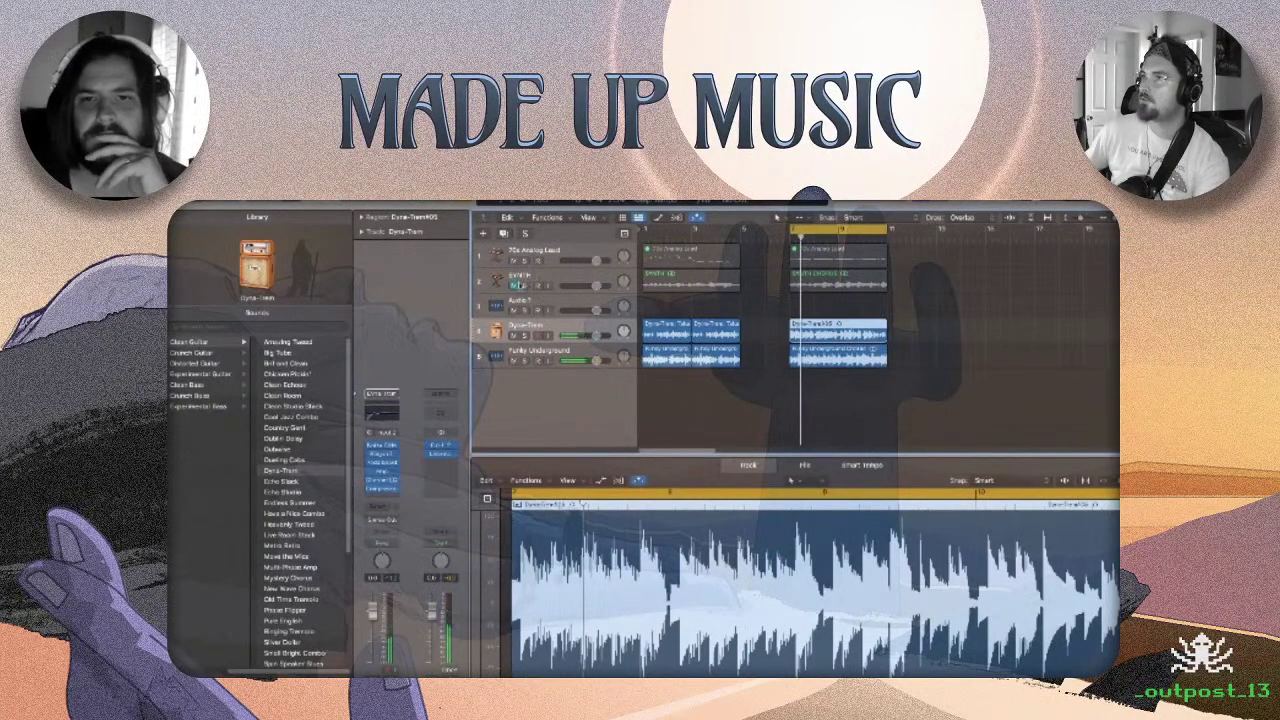
Unmute the SYNTH track and balance its volume against the new Dyna-Trem chorus take during playback.
left_click(516, 285)
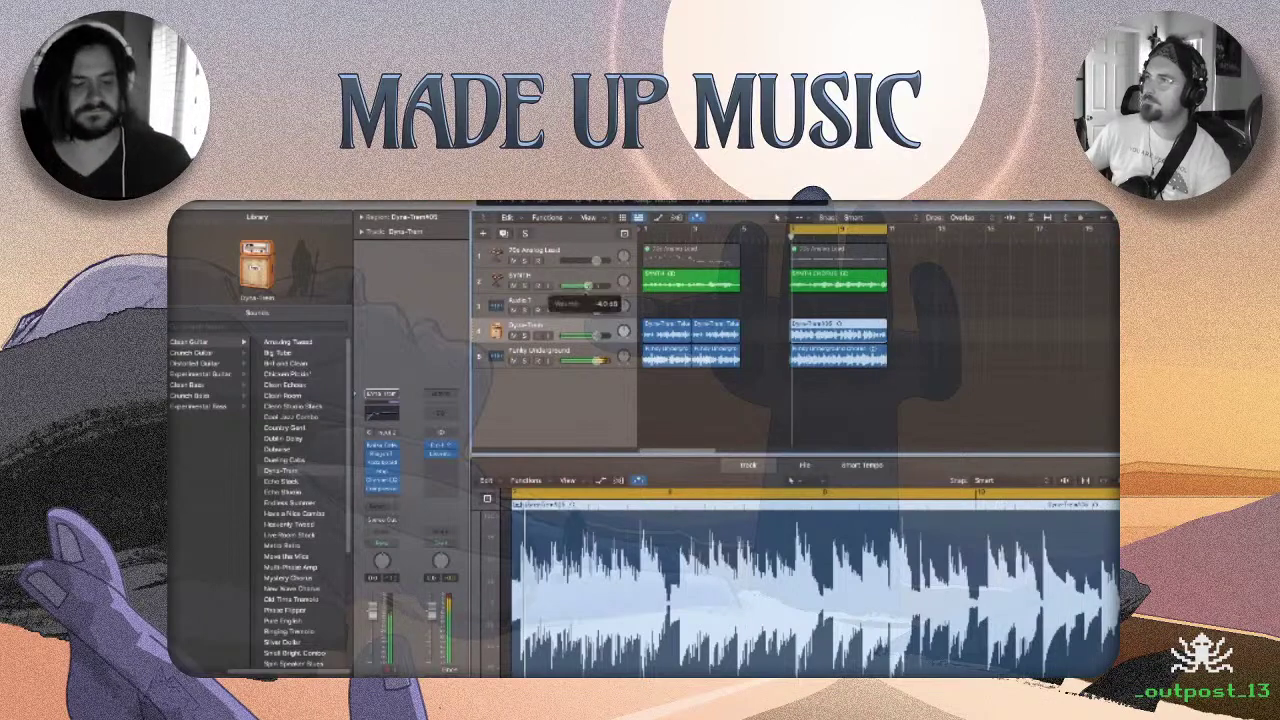
left_click(876, 302)
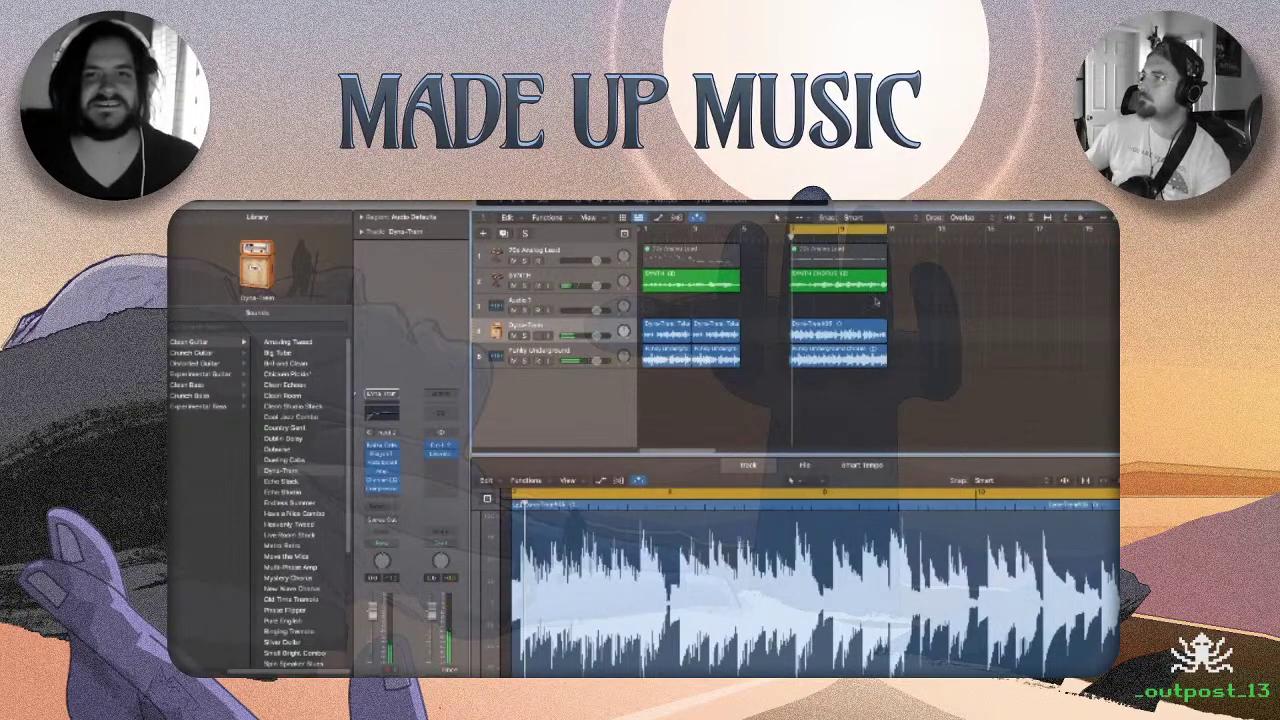
left_click(841, 281)
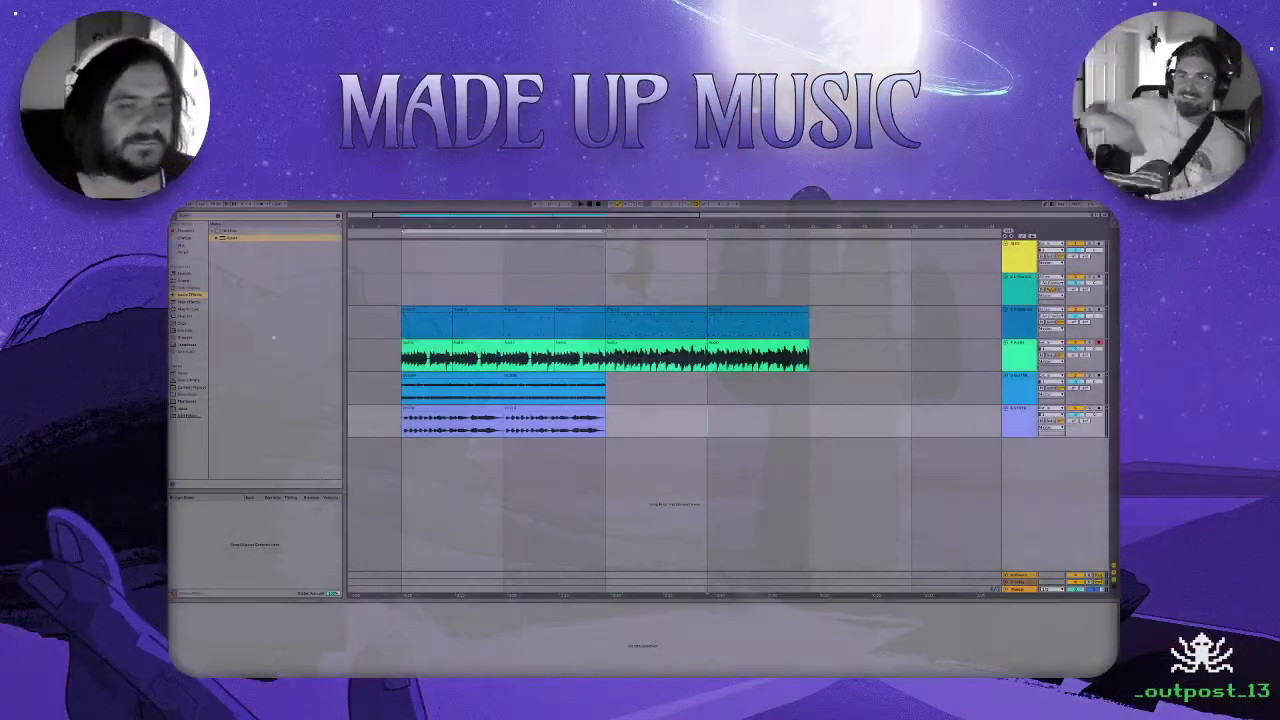
Switch to Ableton Live and deactivate the first guitar clip and both synth clips while auditioning the arrangement.
key("space")
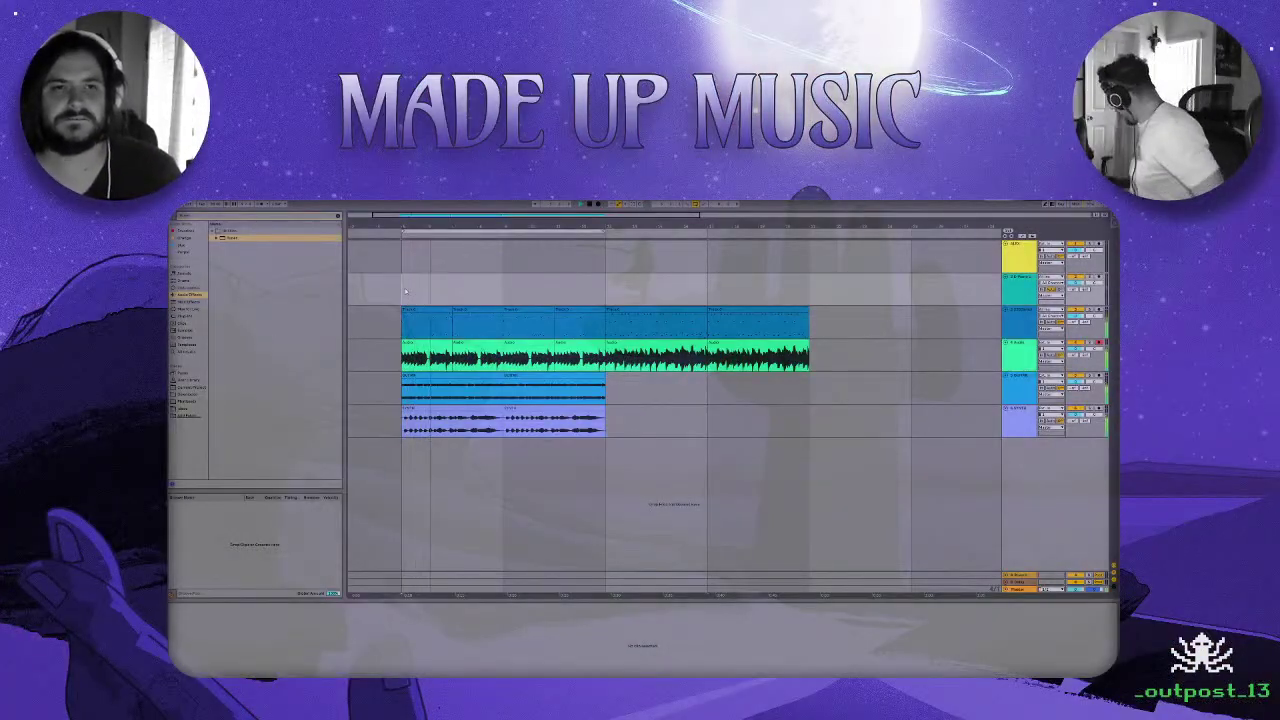
left_click(436, 383)
key("0")
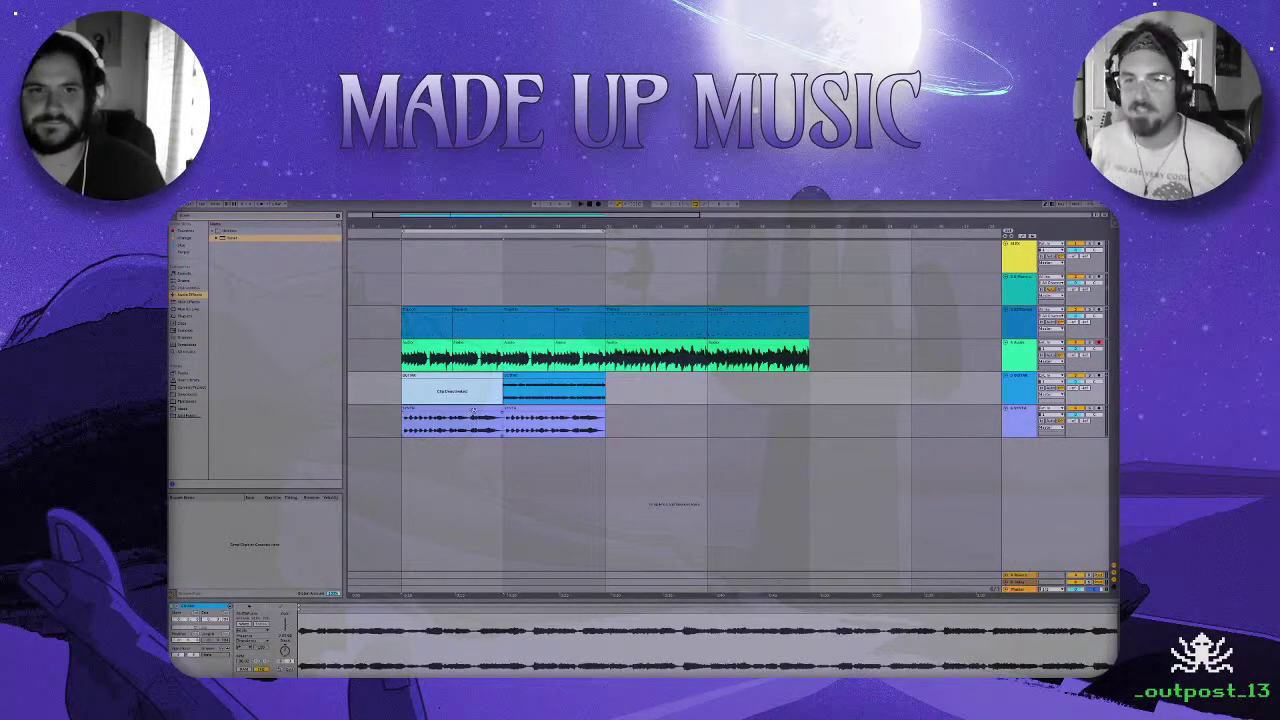
left_click(474, 410)
key("0")
left_click(404, 295)
key("space")
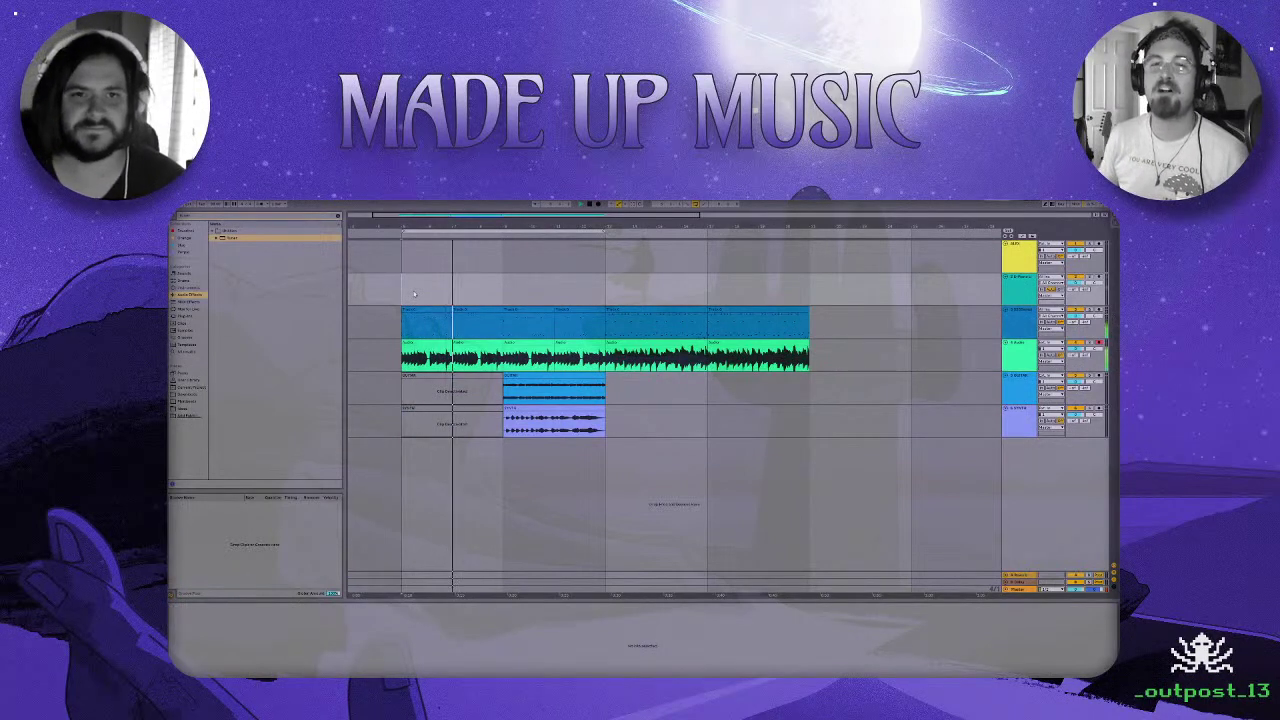
left_click(522, 410)
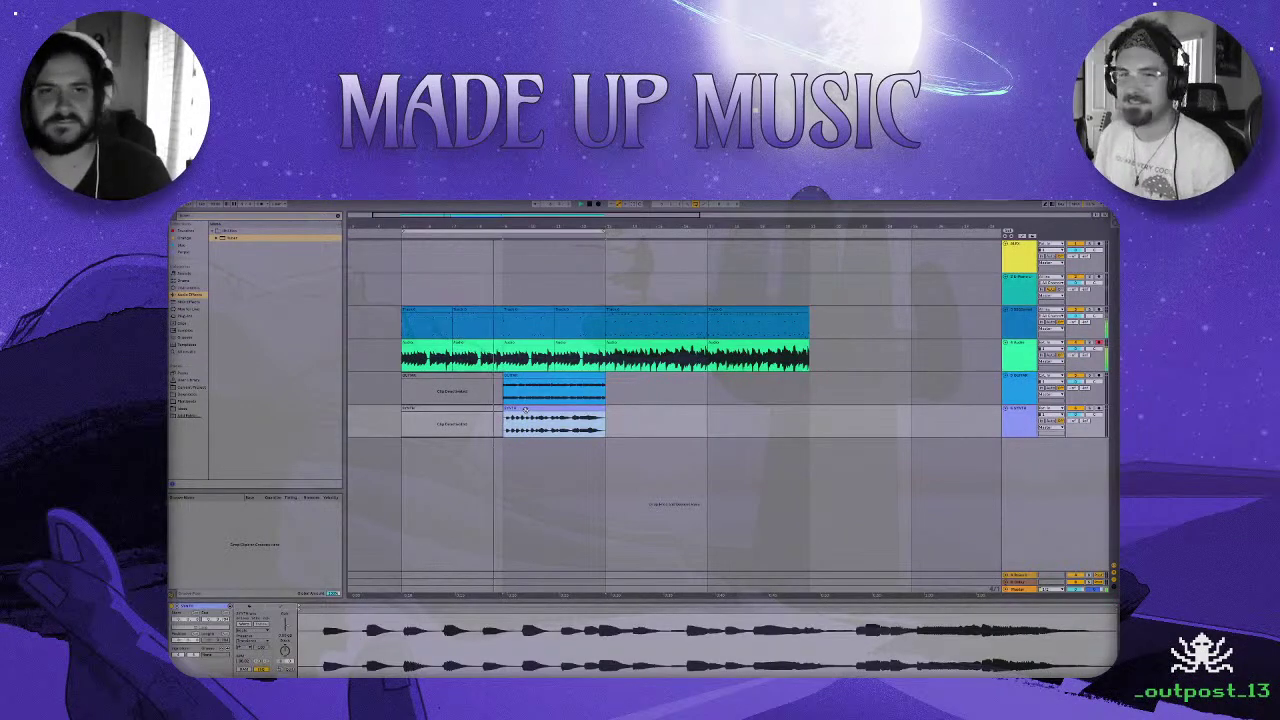
key("0")
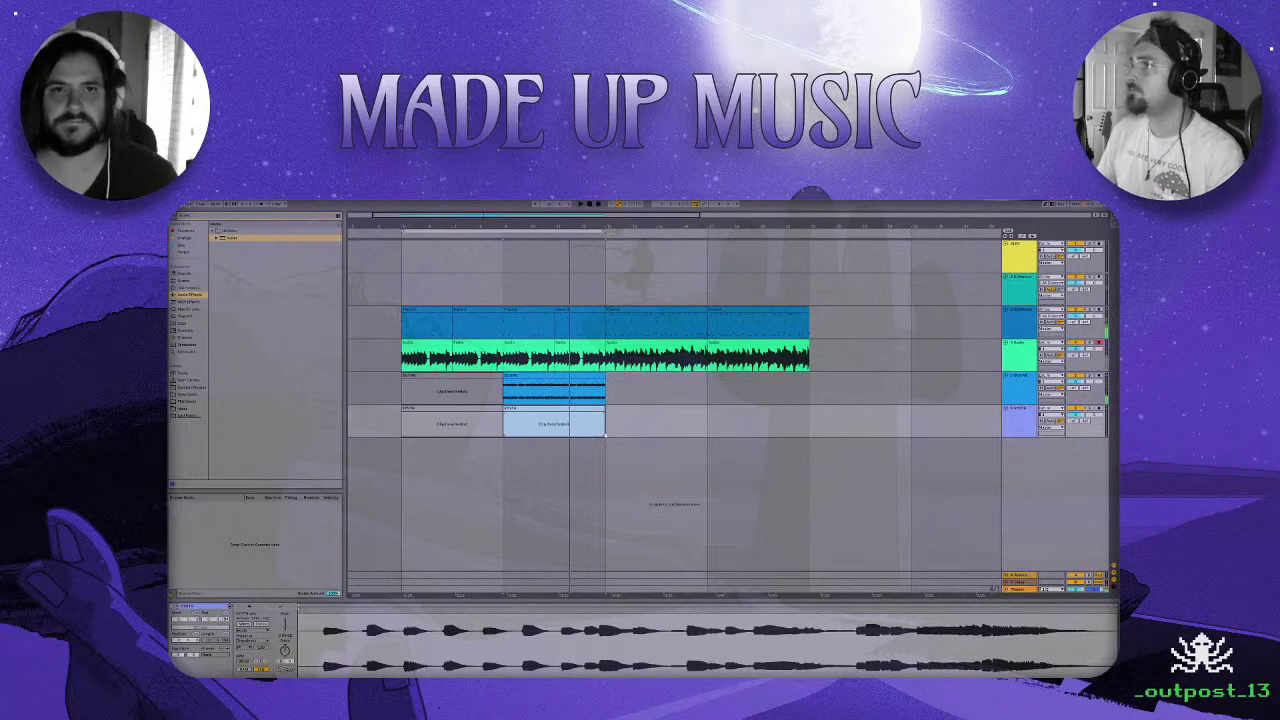
Select the second verse section across the drum, bass, guitar and synth tracks and duplicate its time.
left_click_drag(607, 434, 506, 325)
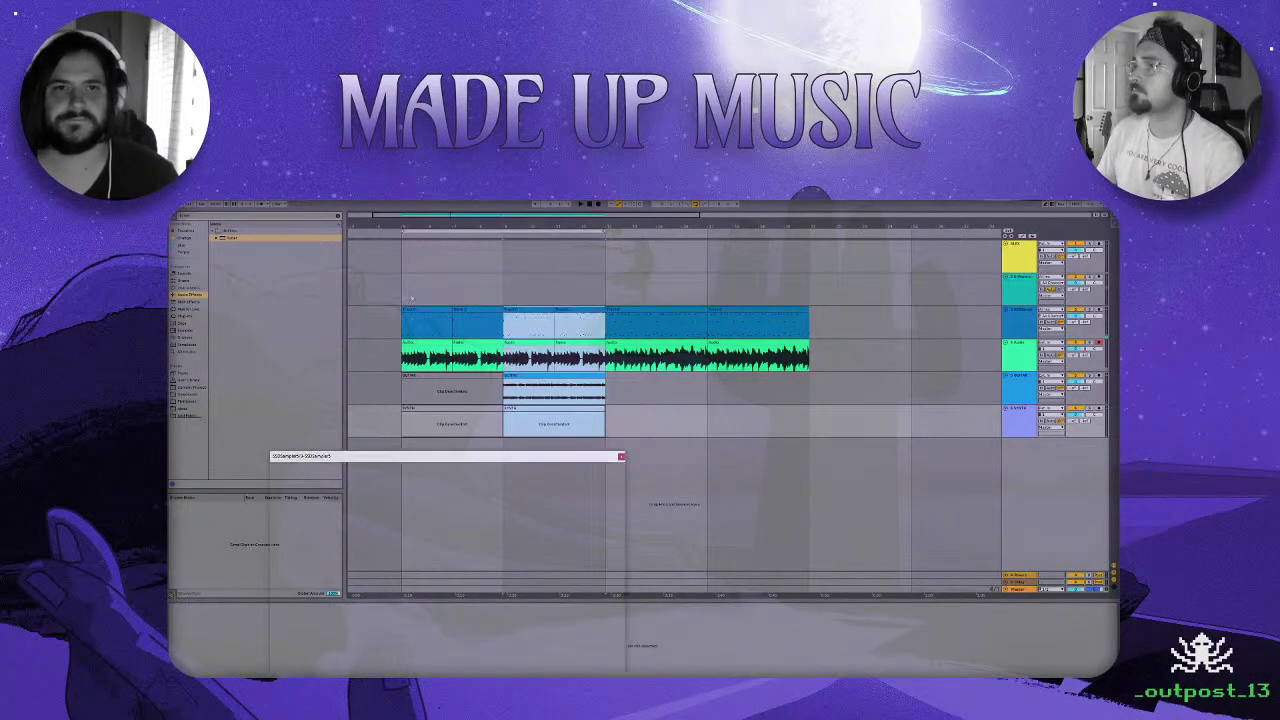
left_click(200, 199)
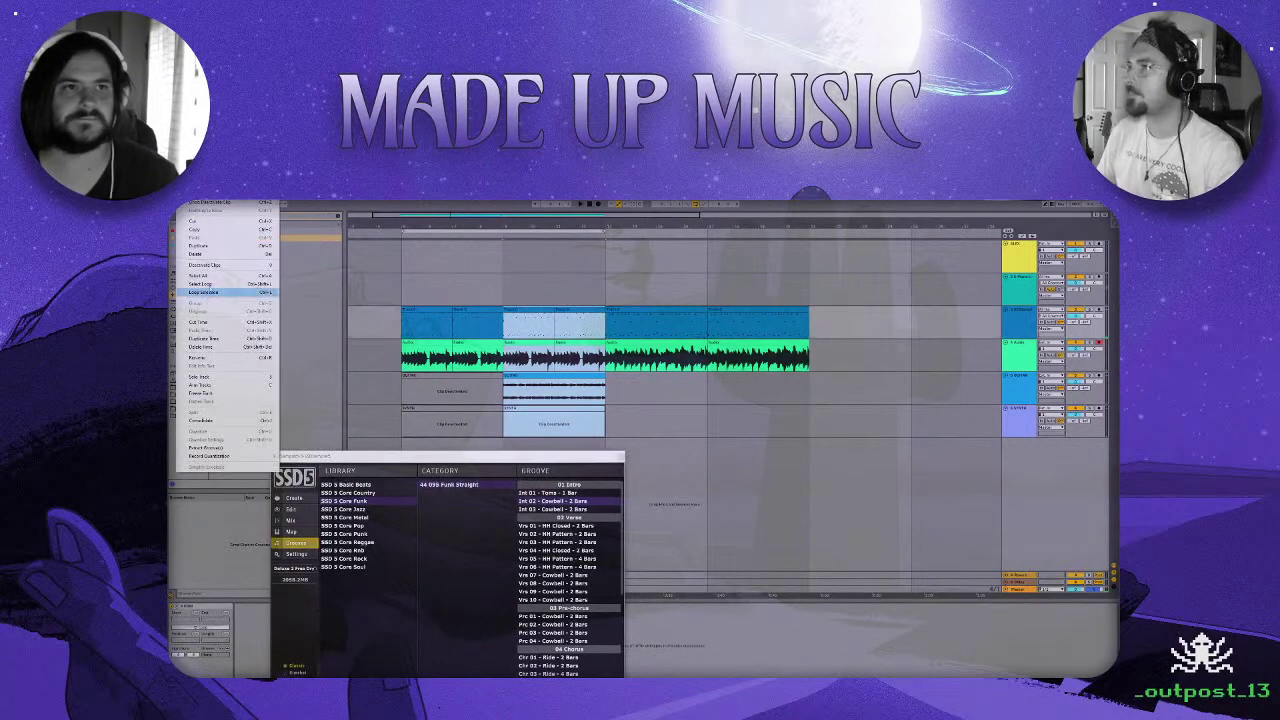
left_click(204, 339)
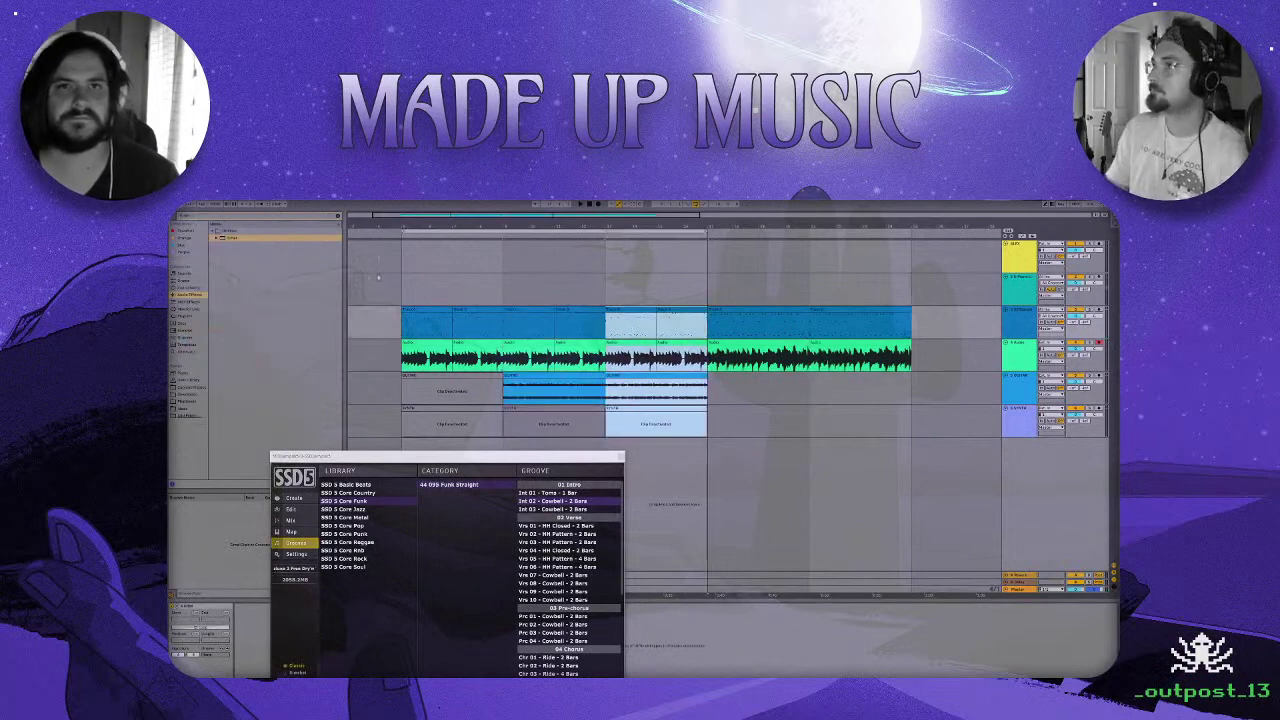
Select the empty time before the first clips and delete it so the song starts at the beginning of the timeline.
left_click(398, 297)
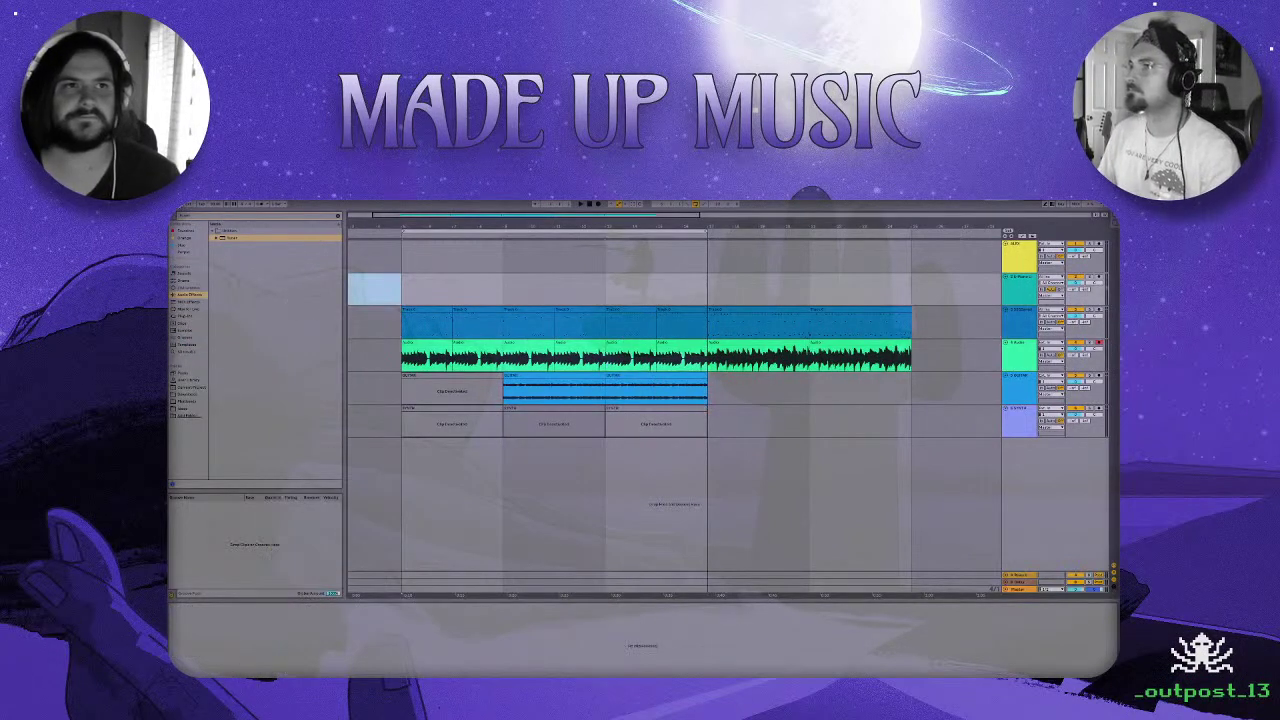
left_click(200, 199)
left_click(226, 348)
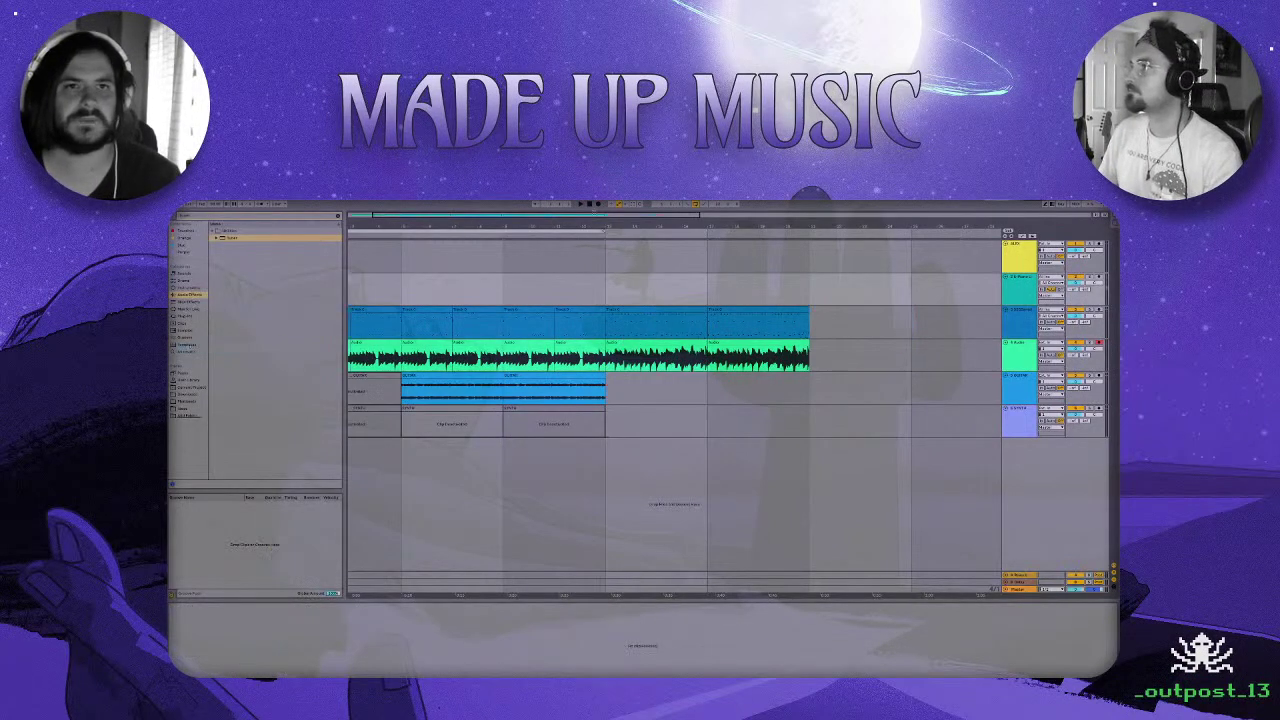
Reactivate the third clip on the synth track, in the last verse section before the chorus.
double_click(410, 217)
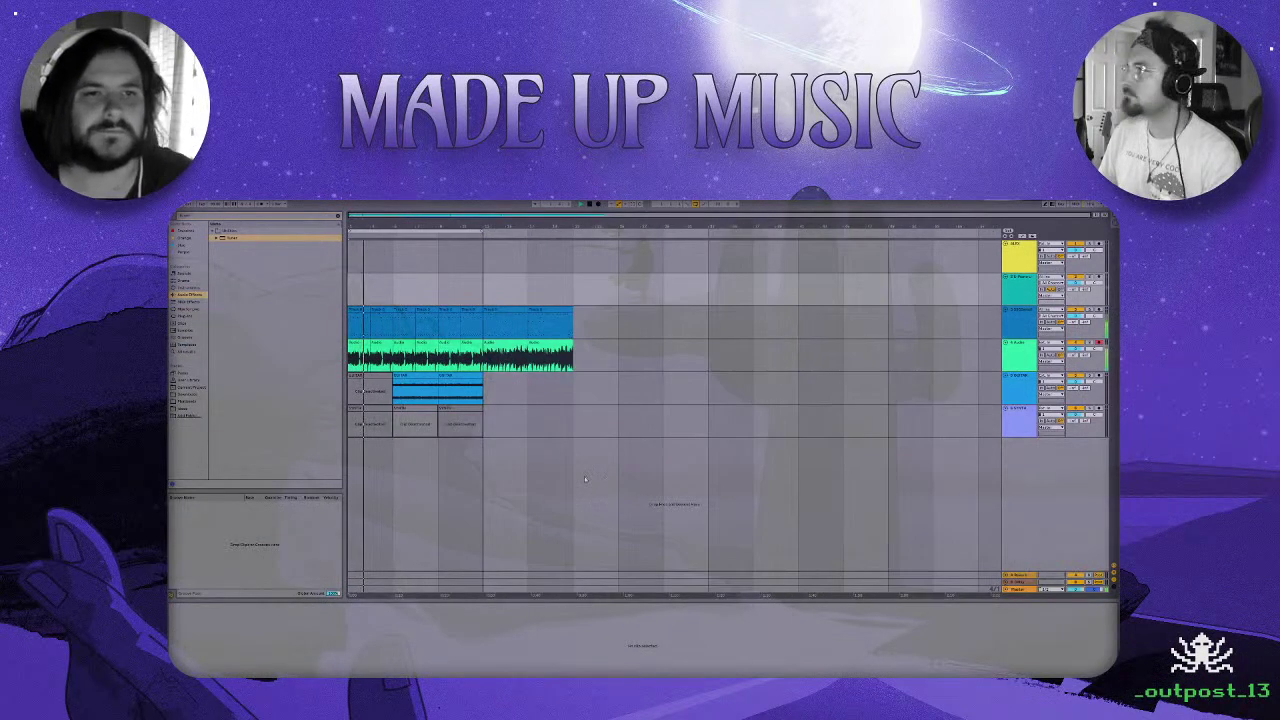
left_click(460, 406)
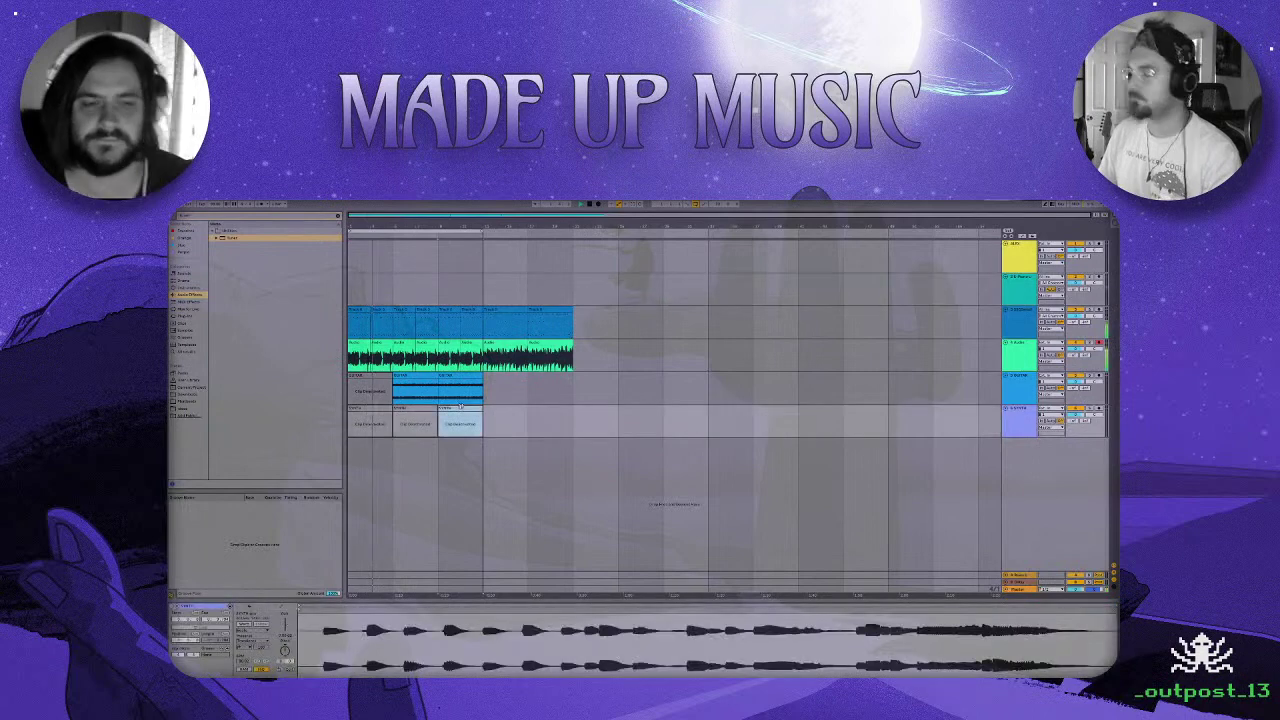
key("0")
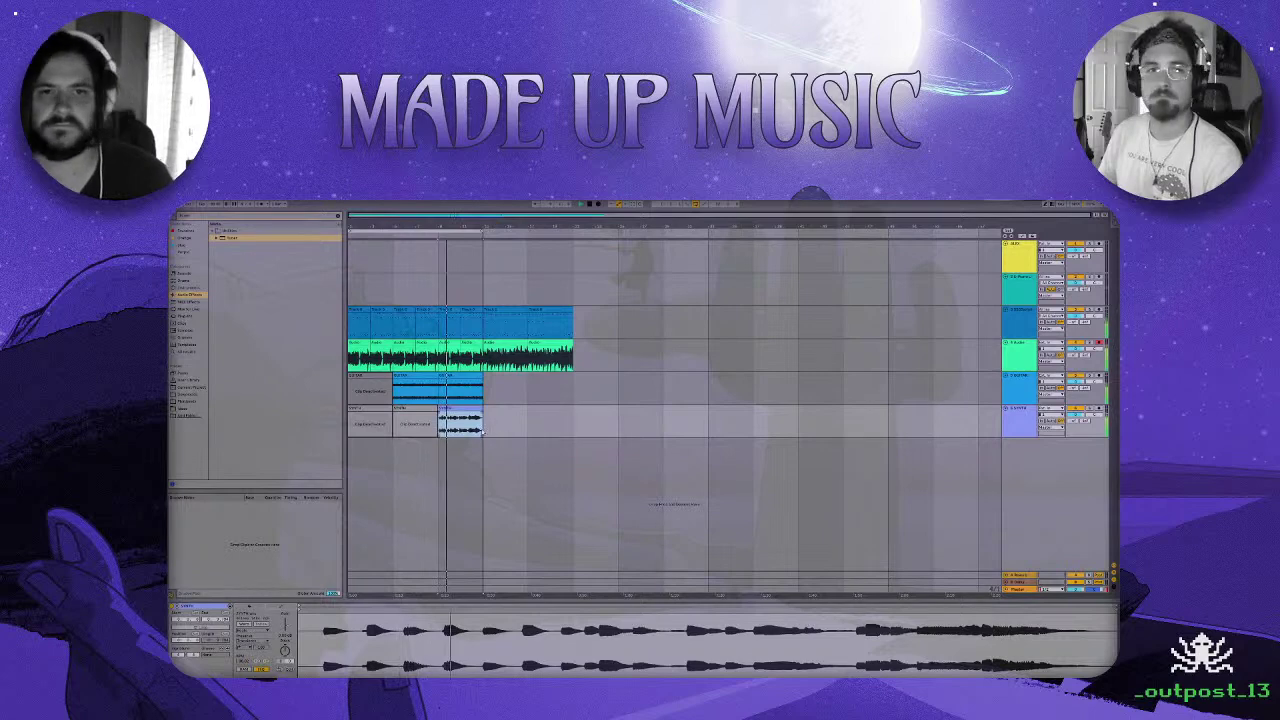
left_click_drag(482, 432, 443, 323)
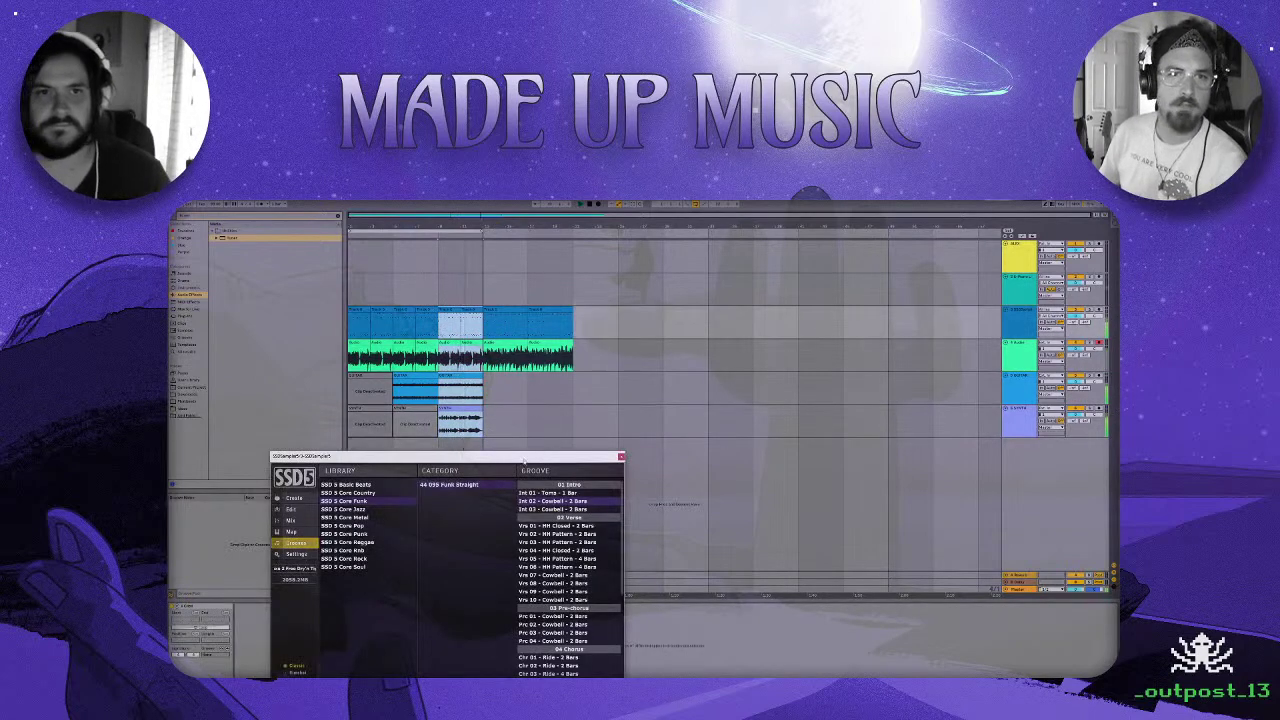
left_click(622, 457)
left_click_drag(482, 430, 436, 330)
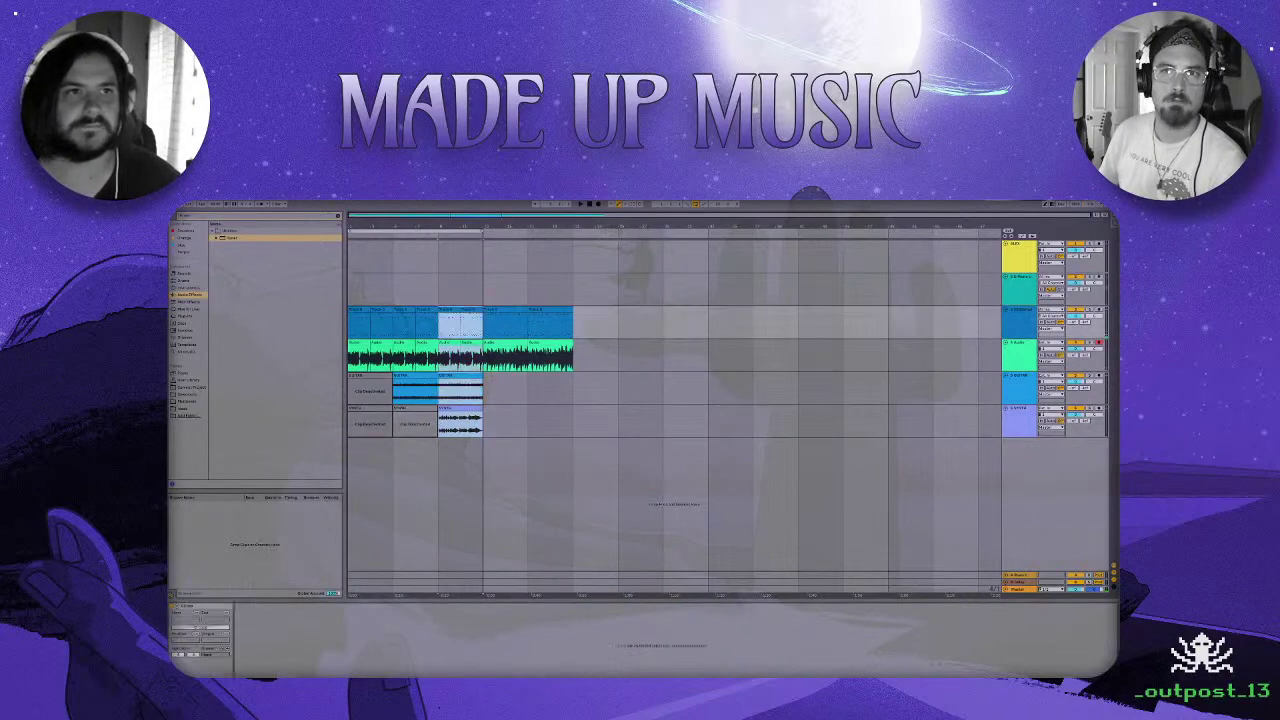
left_click(182, 194)
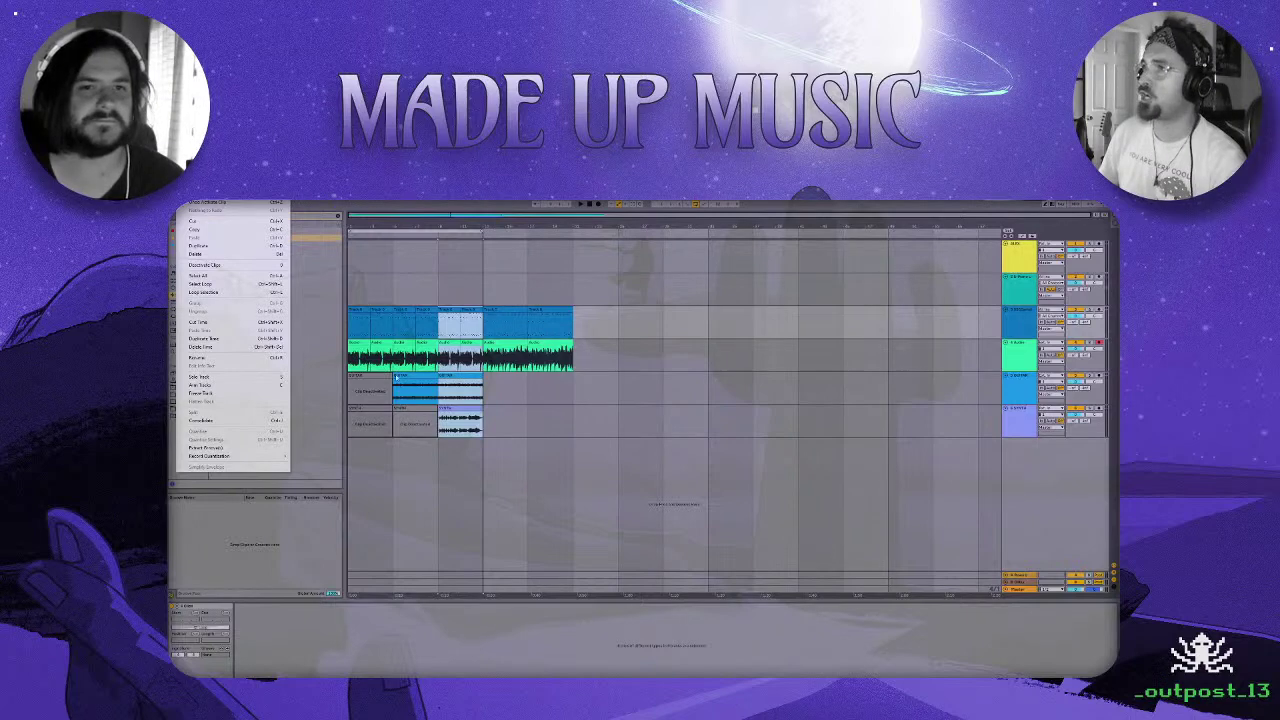
key("ctrl+j")
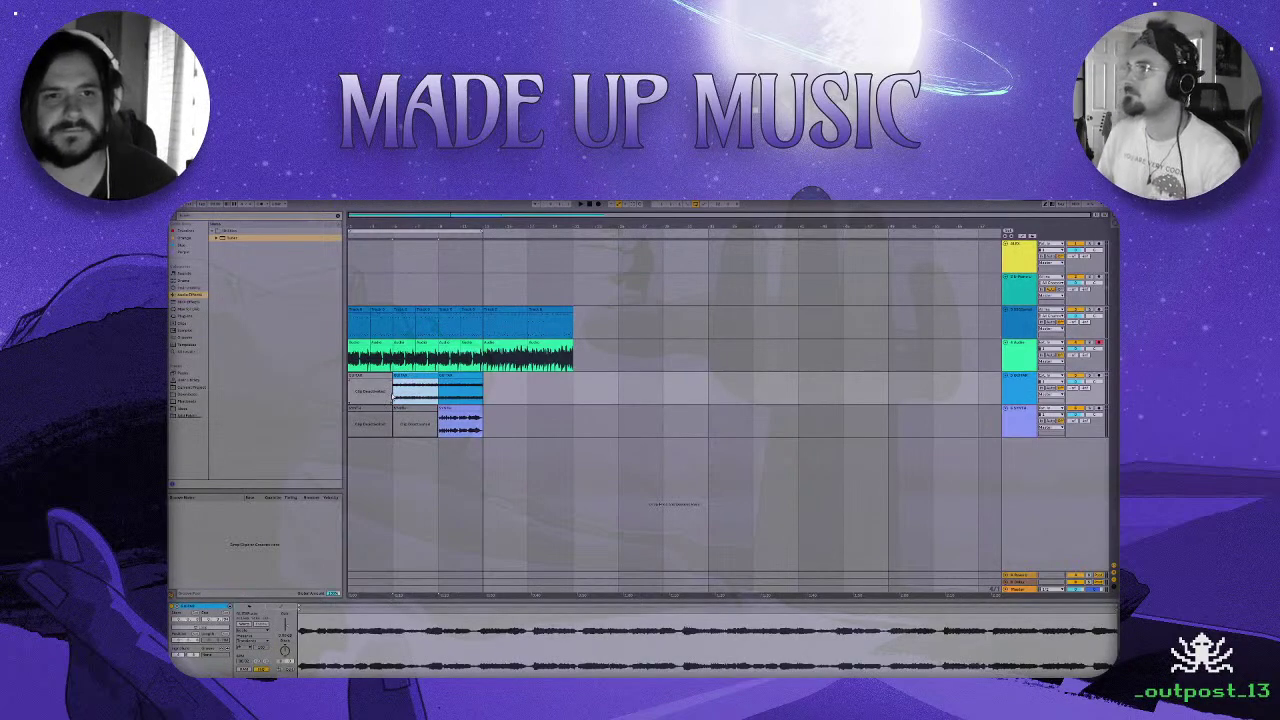
Select the last verse section across the drum, bass, guitar and synth tracks and duplicate its time.
key("space")
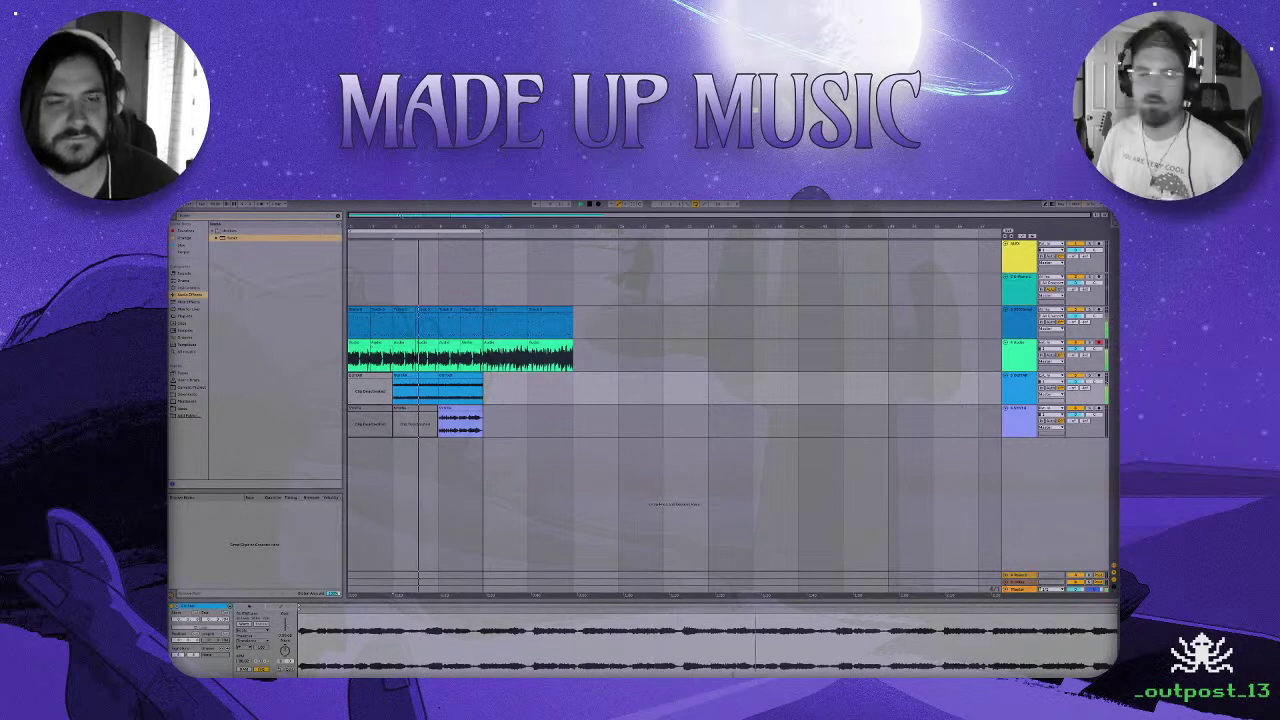
left_click(489, 433)
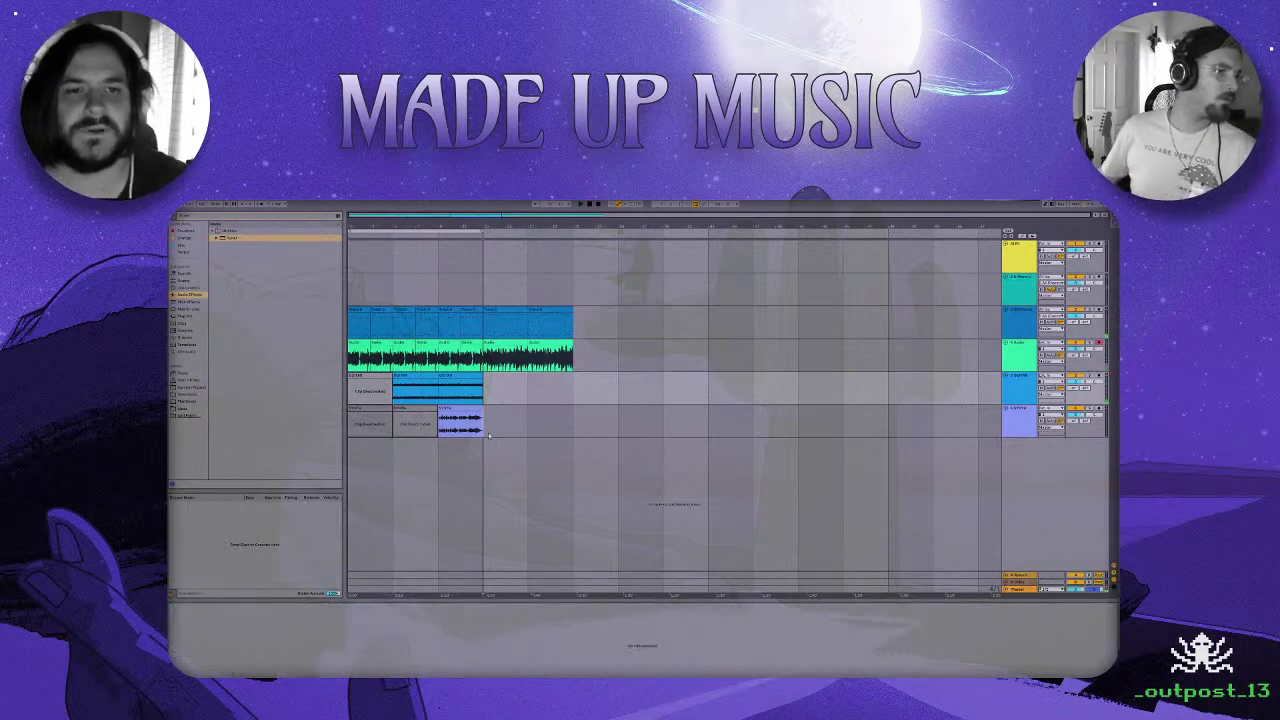
left_click_drag(485, 433, 440, 318)
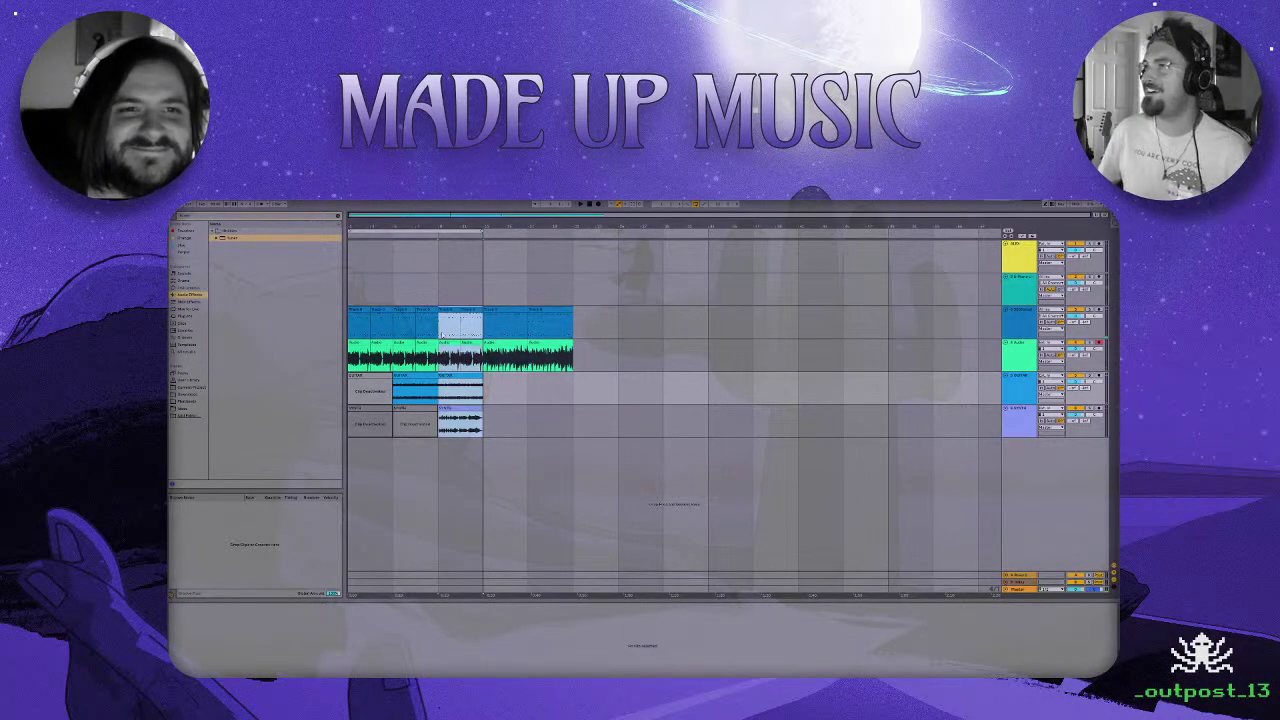
right_click(445, 320)
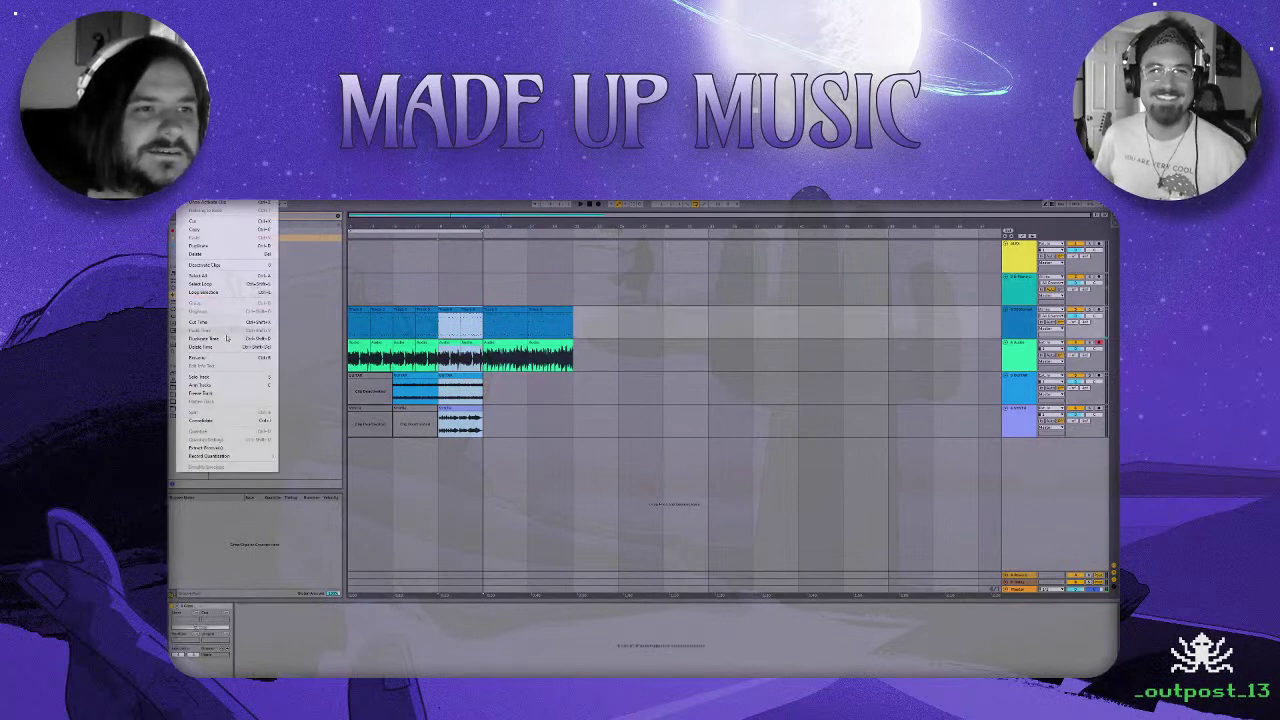
left_click(228, 336)
Make the Session View mixer taller to check the track levels, and restart playback in the arrangement.
key("Tab")
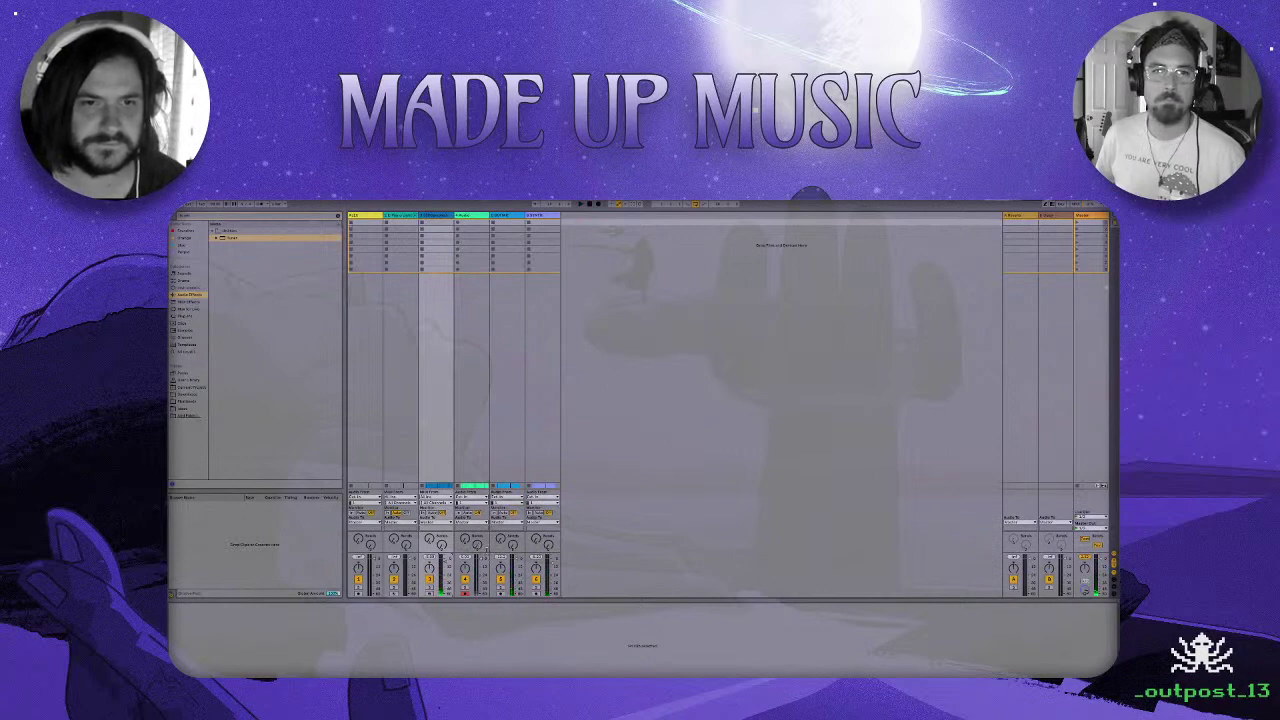
left_click_drag(450, 486, 450, 425)
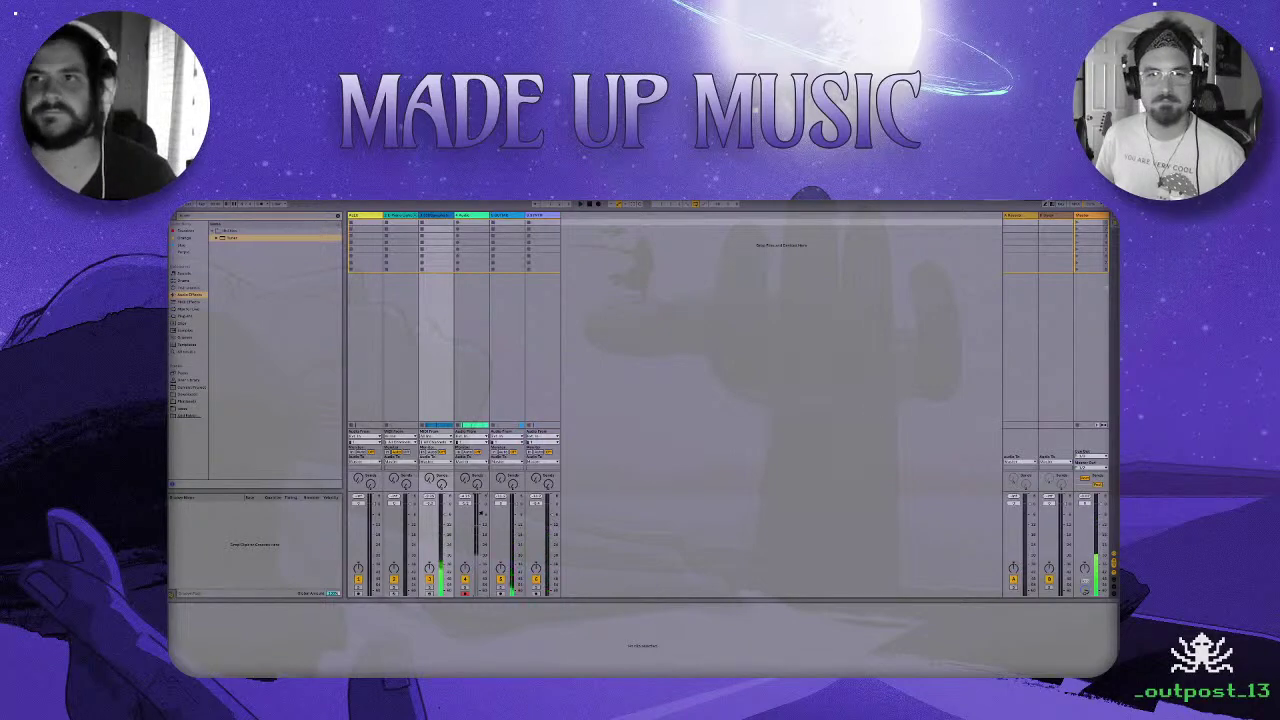
key("Tab")
left_click(590, 204)
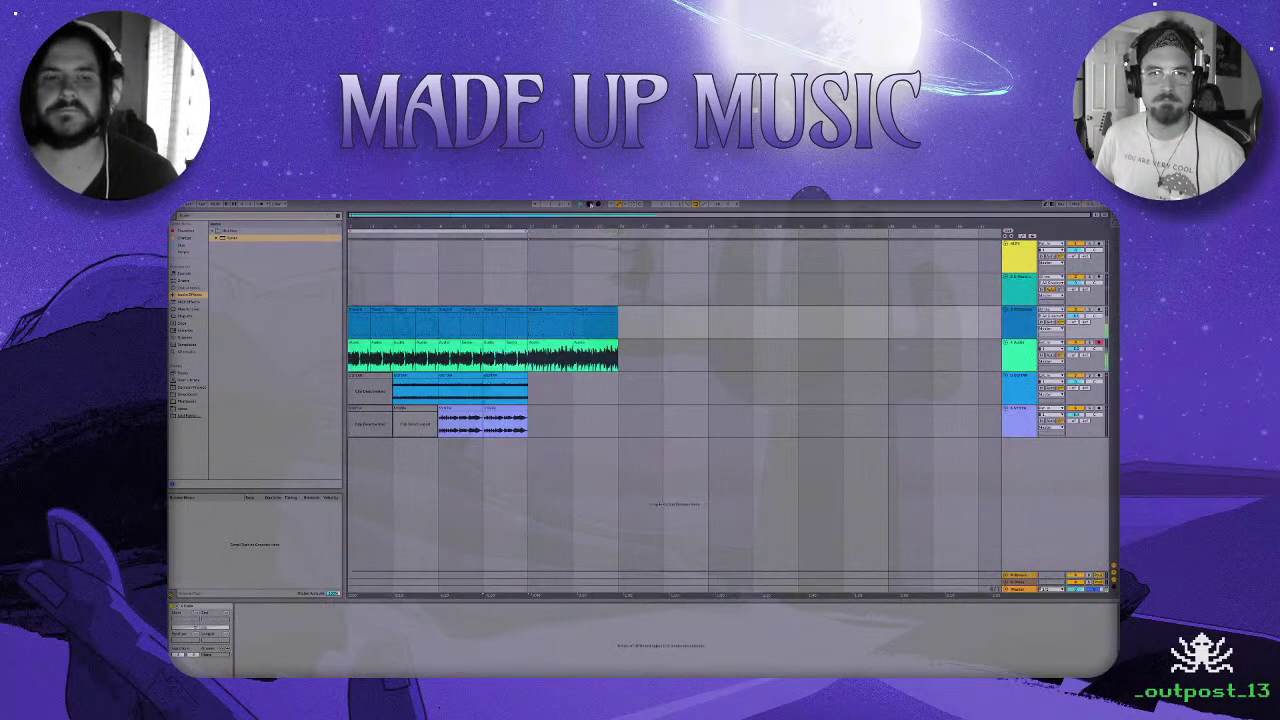
left_click(586, 204)
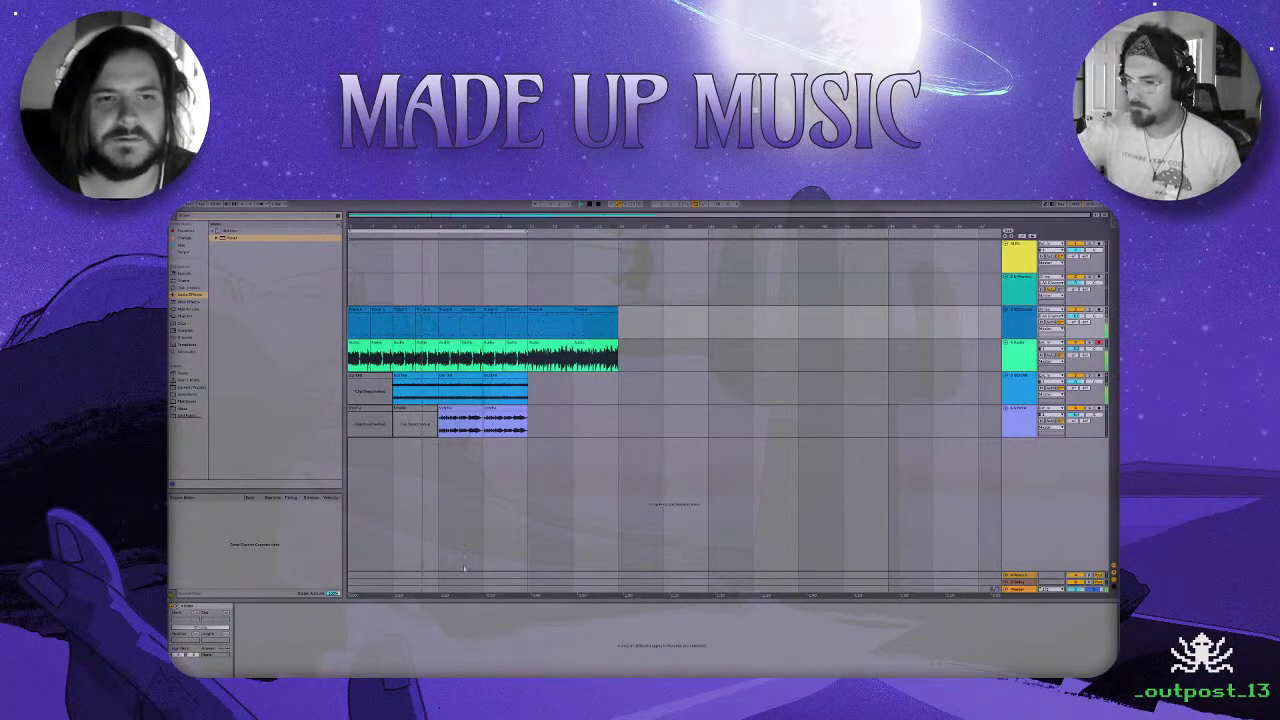
Add the two chorus recordings to the guitar and synth tracks, and duplicate the guitar-track clip to fill the chorus.
left_click(1017, 434)
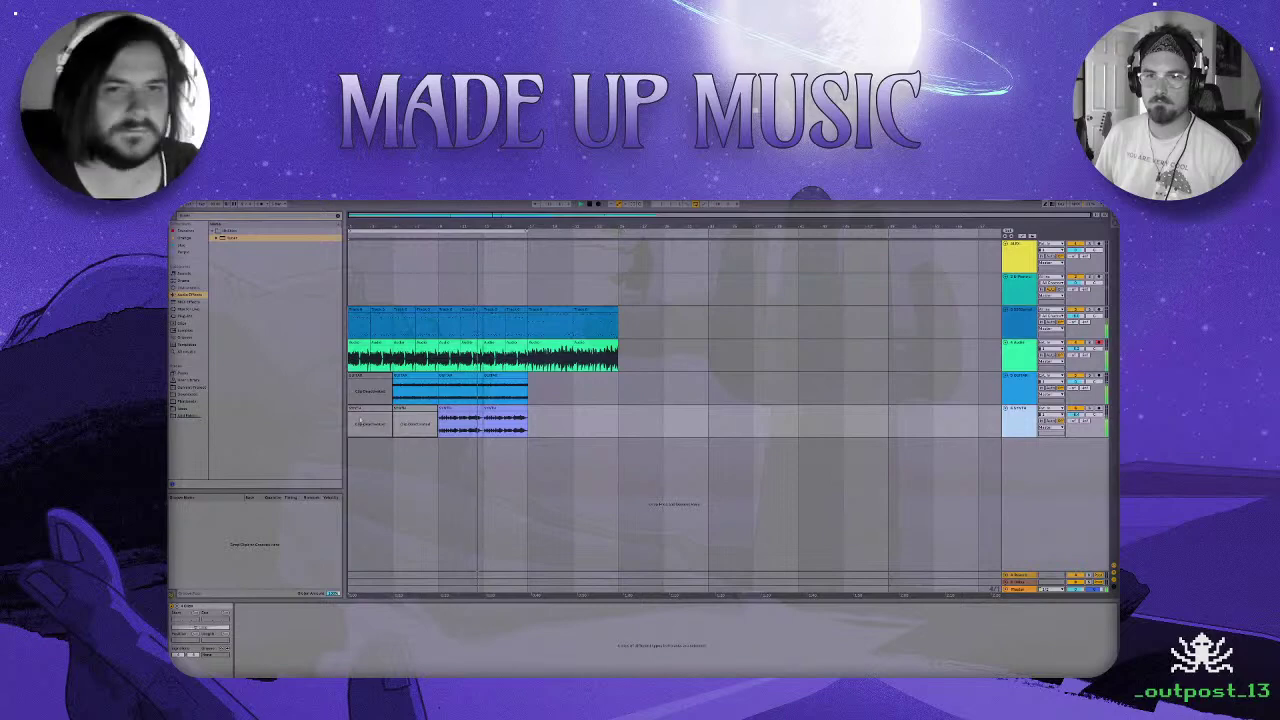
left_click_drag(506, 409, 536, 394)
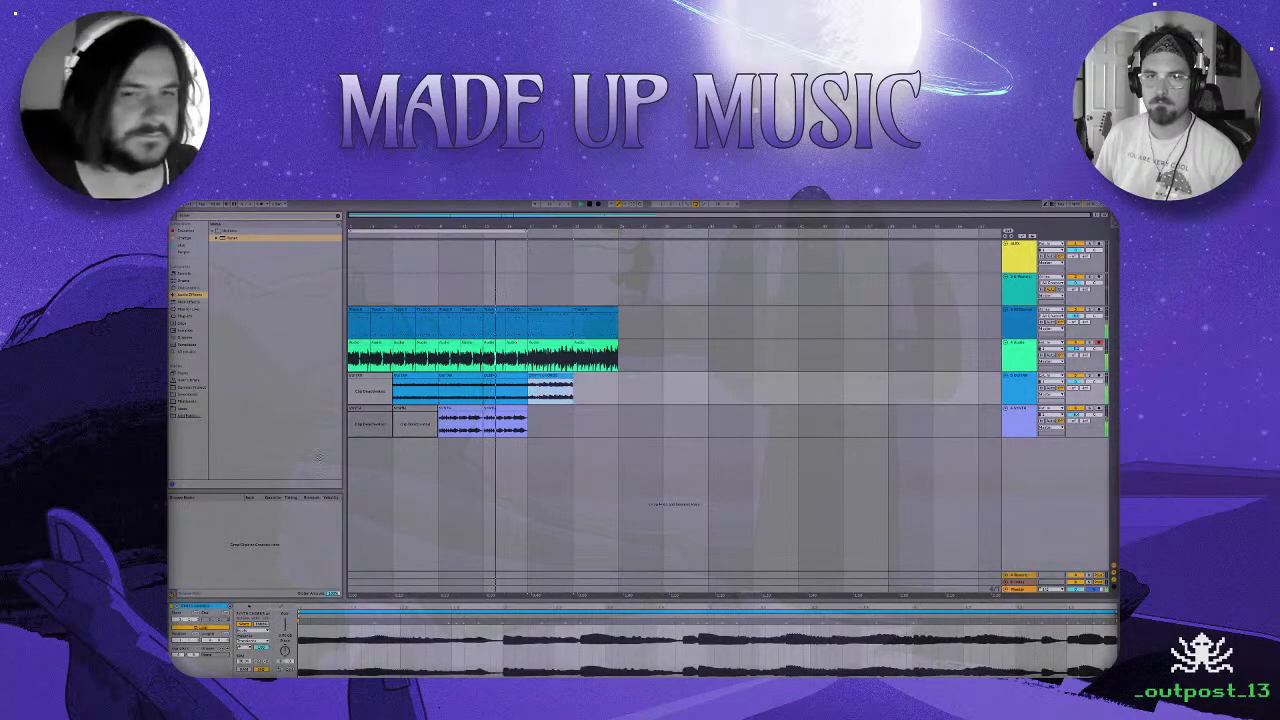
left_click_drag(640, 424, 585, 422)
left_click(549, 375)
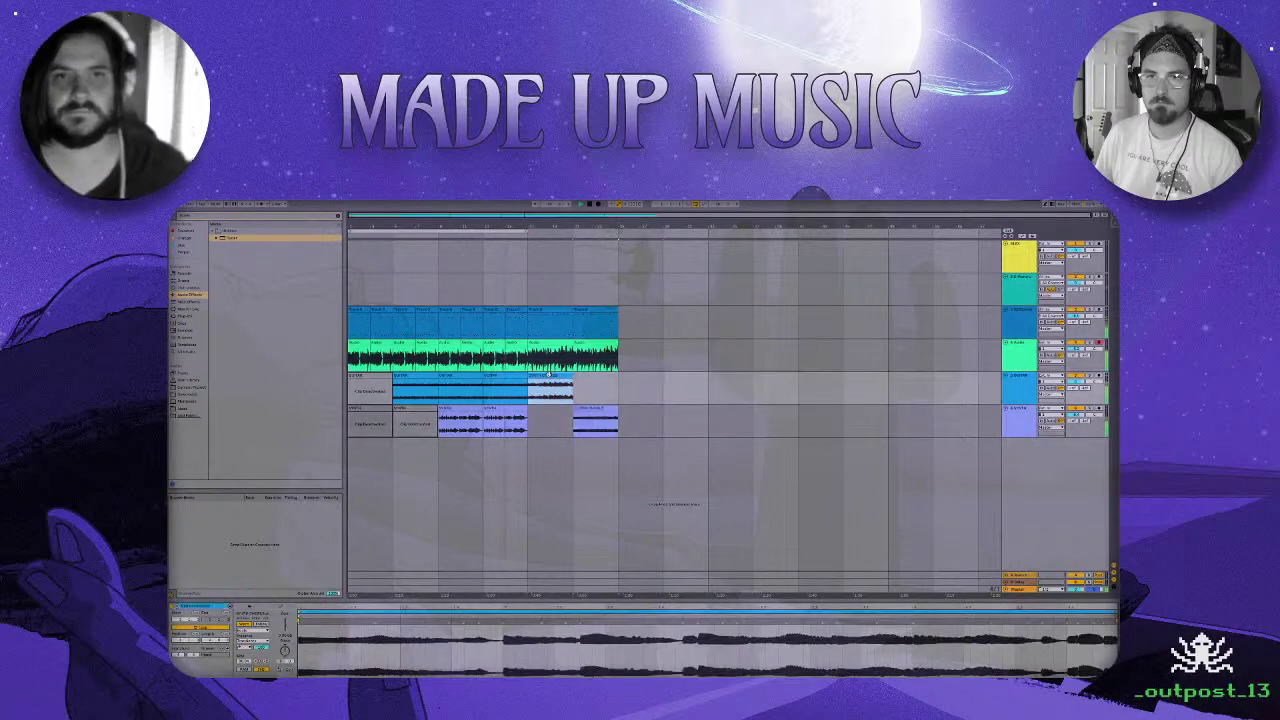
key("ctrl+d")
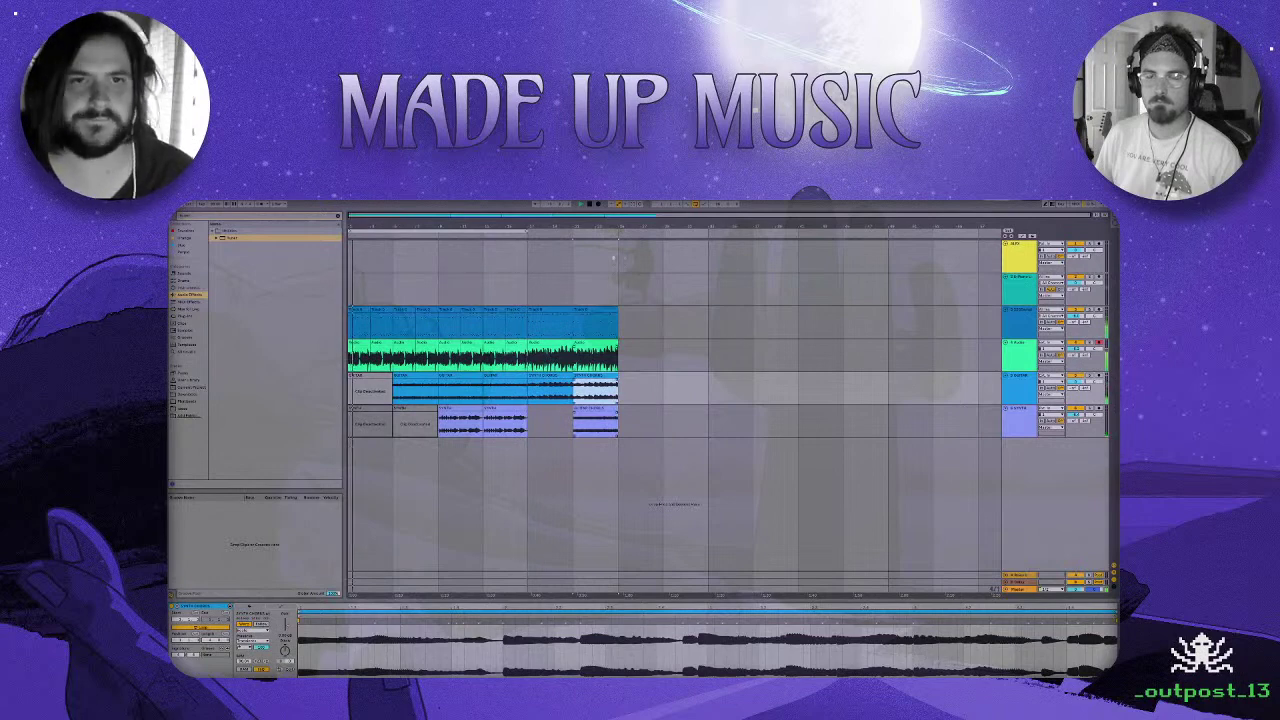
Turn off looping and play the arrangement from the start of the chorus.
left_click(697, 204)
double_click(590, 204)
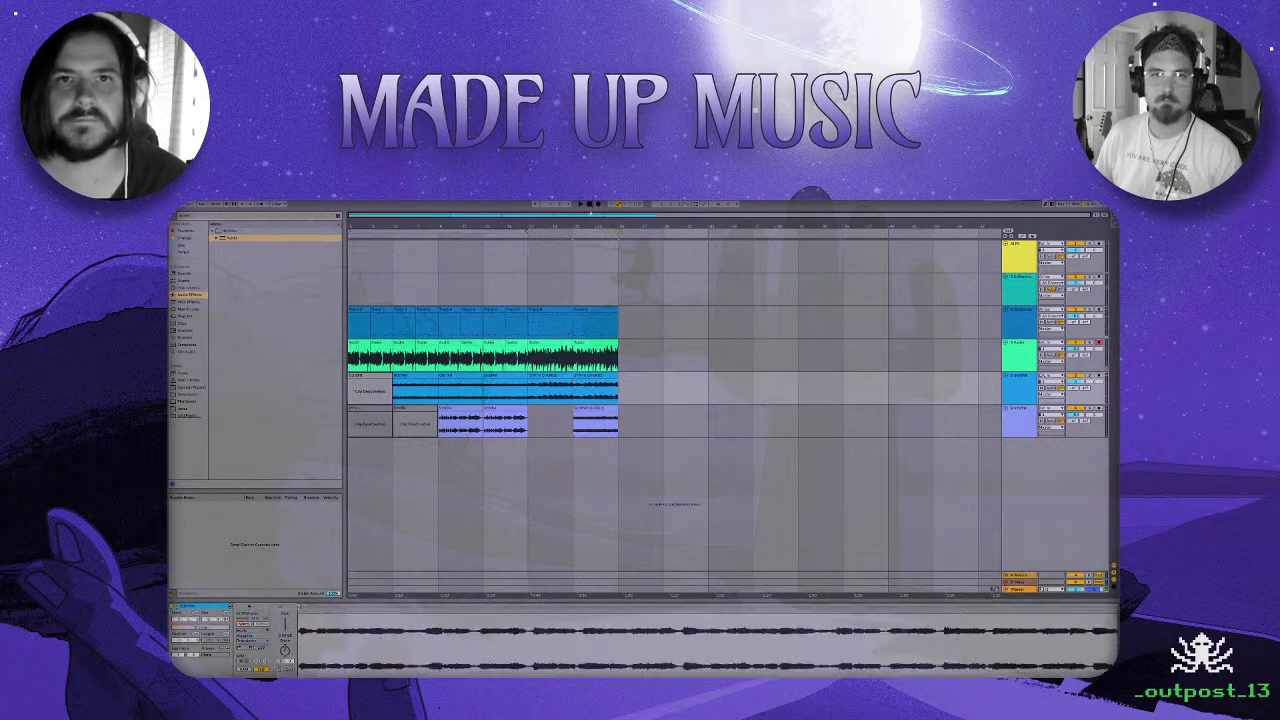
left_click(534, 296)
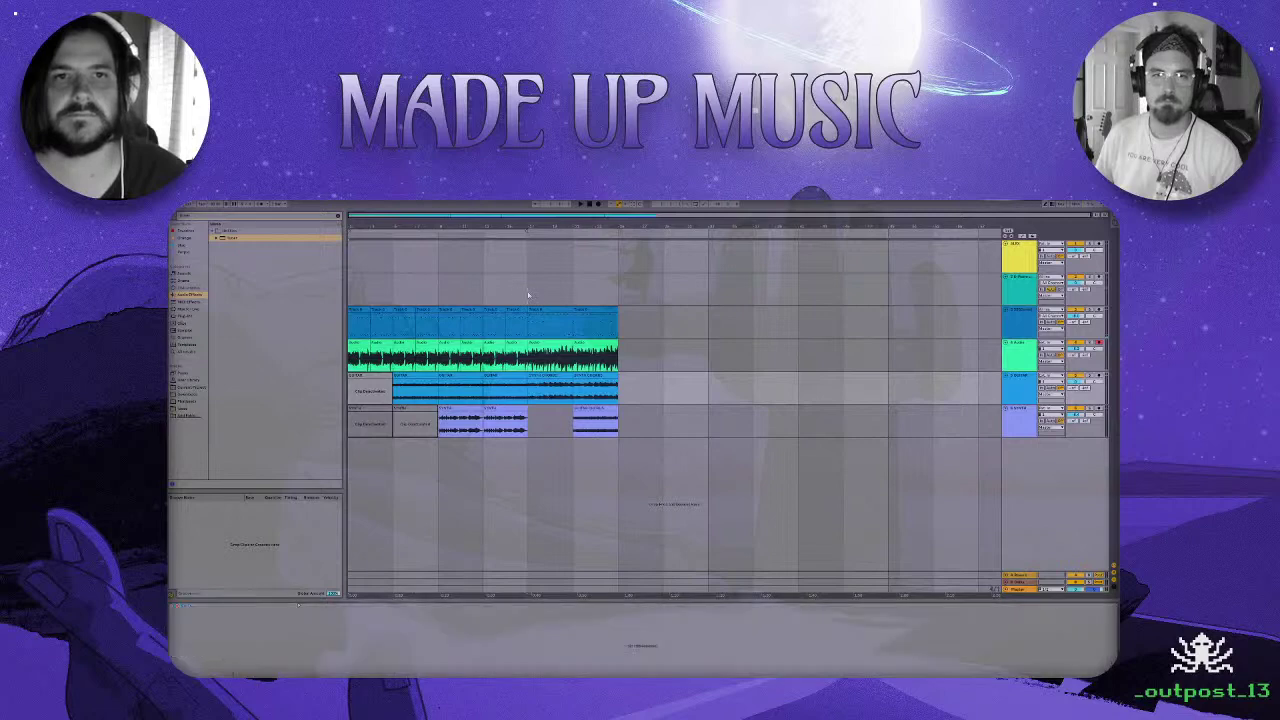
key("space")
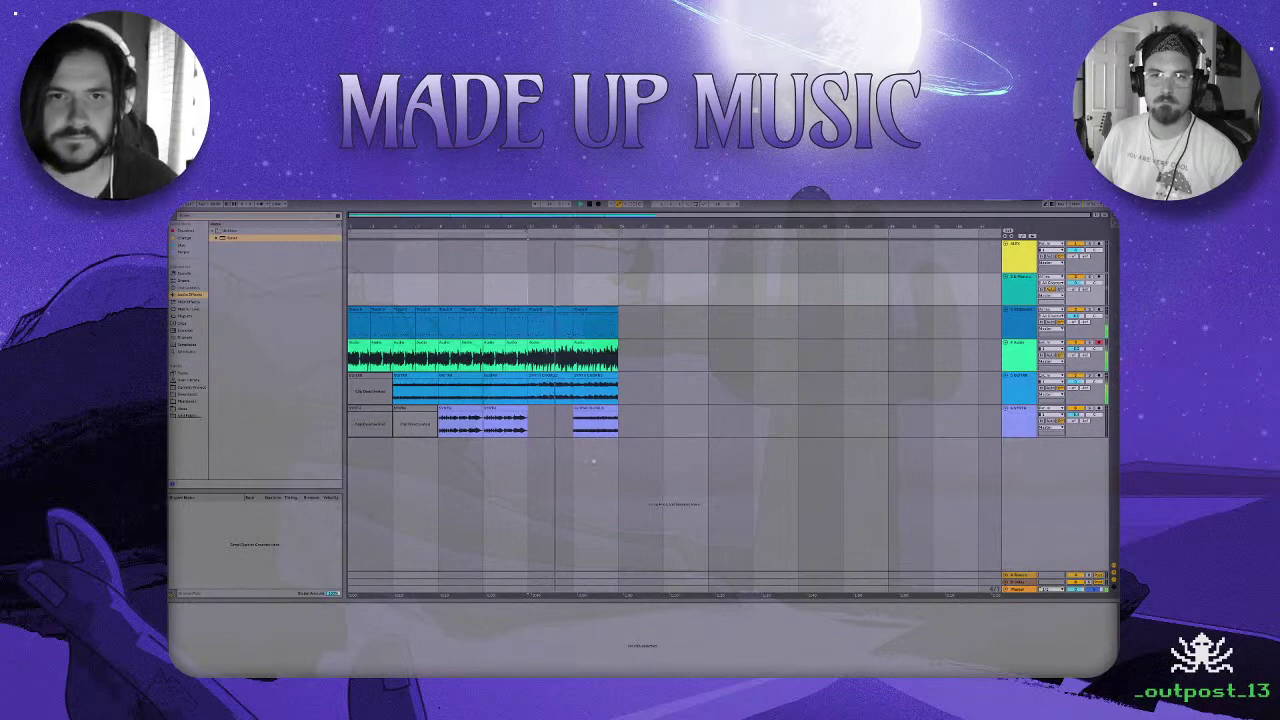
Swap the misplaced chorus clips, moving both blue clips to the synth track and the purple clip to the guitar track.
left_click_drag(552, 375, 552, 418)
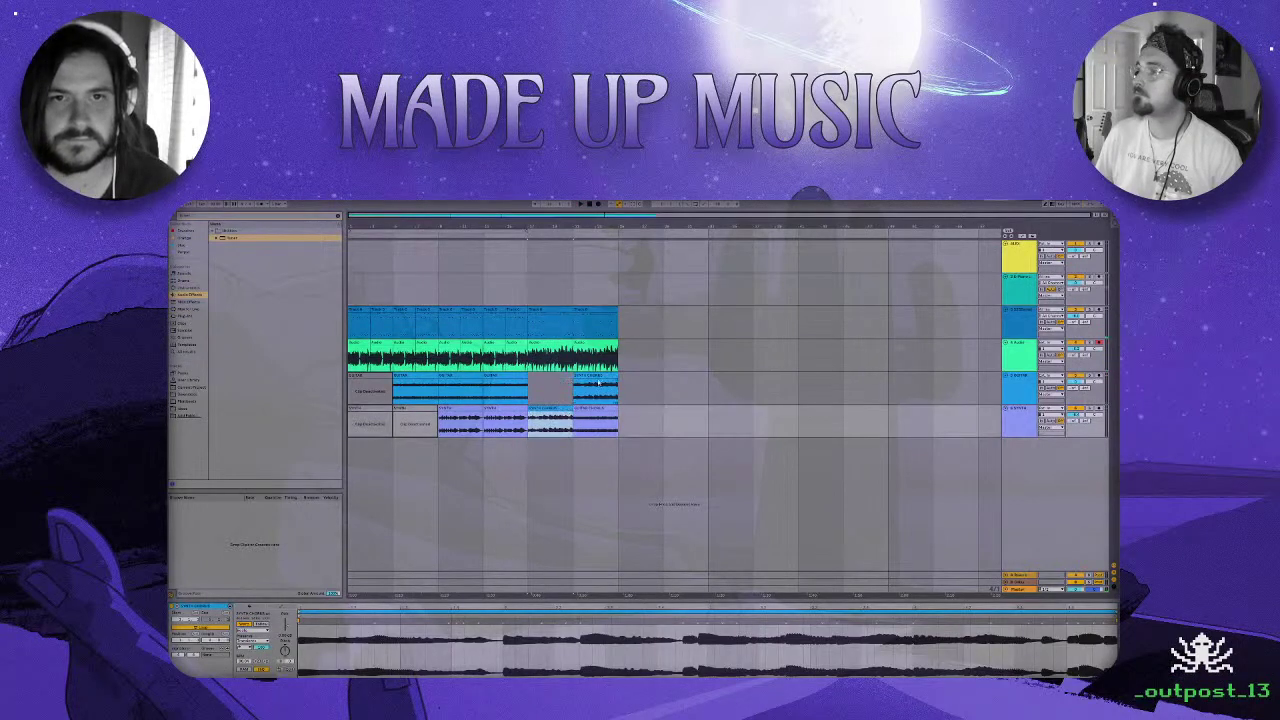
left_click_drag(598, 376, 688, 377)
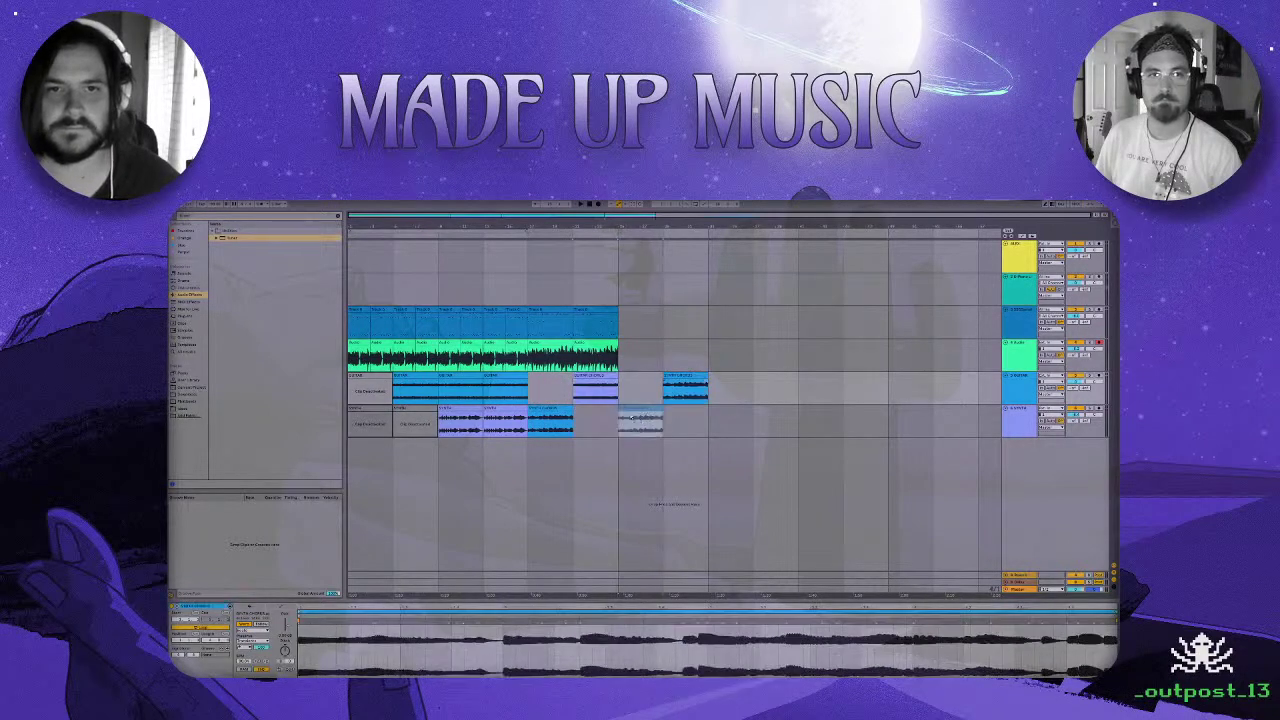
key("ctrl+z")
left_click(537, 398)
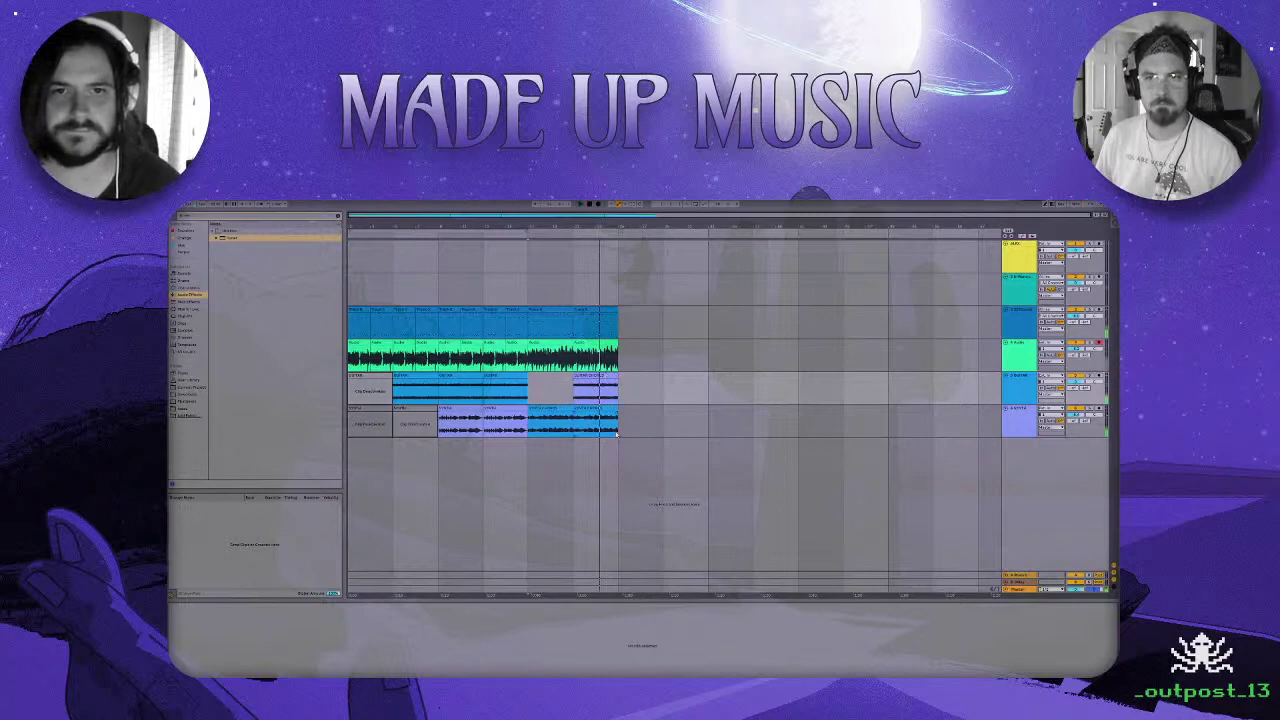
Duplicate the time of the first and second chorus halves separately across the drum, bass, guitar and synth tracks.
left_click_drag(575, 430, 528, 326)
left_click(185, 204)
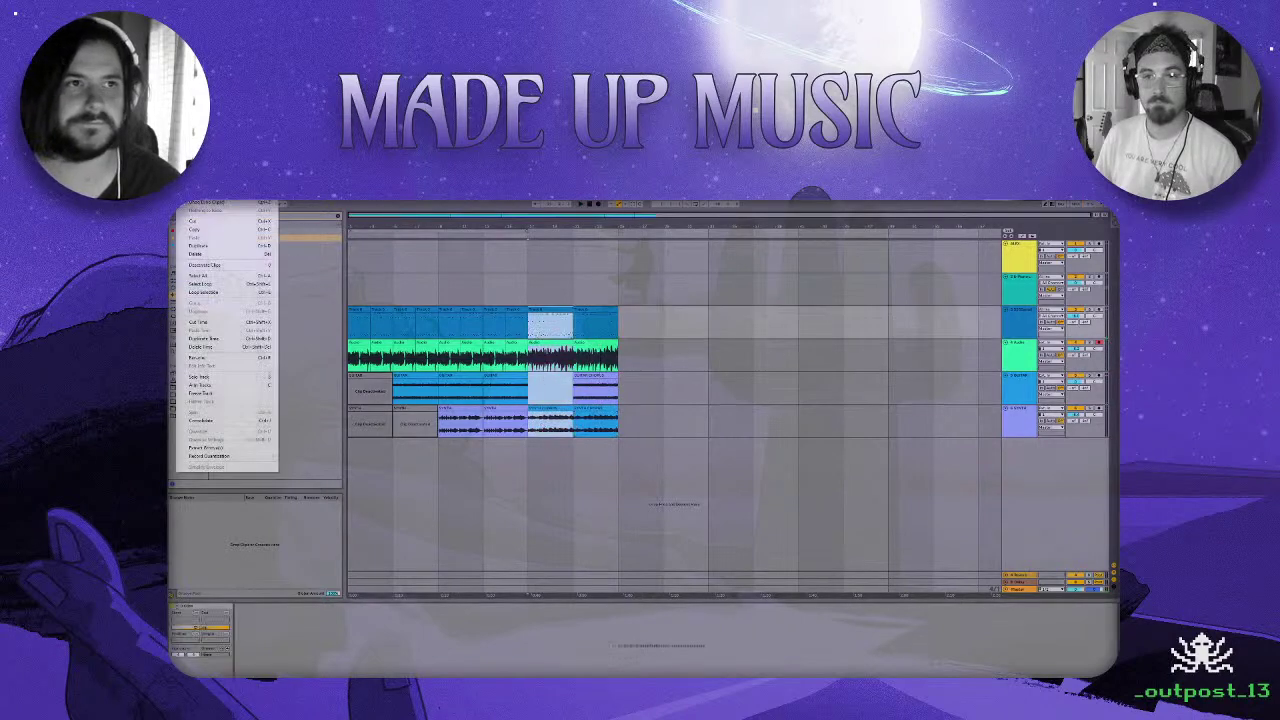
left_click(236, 339)
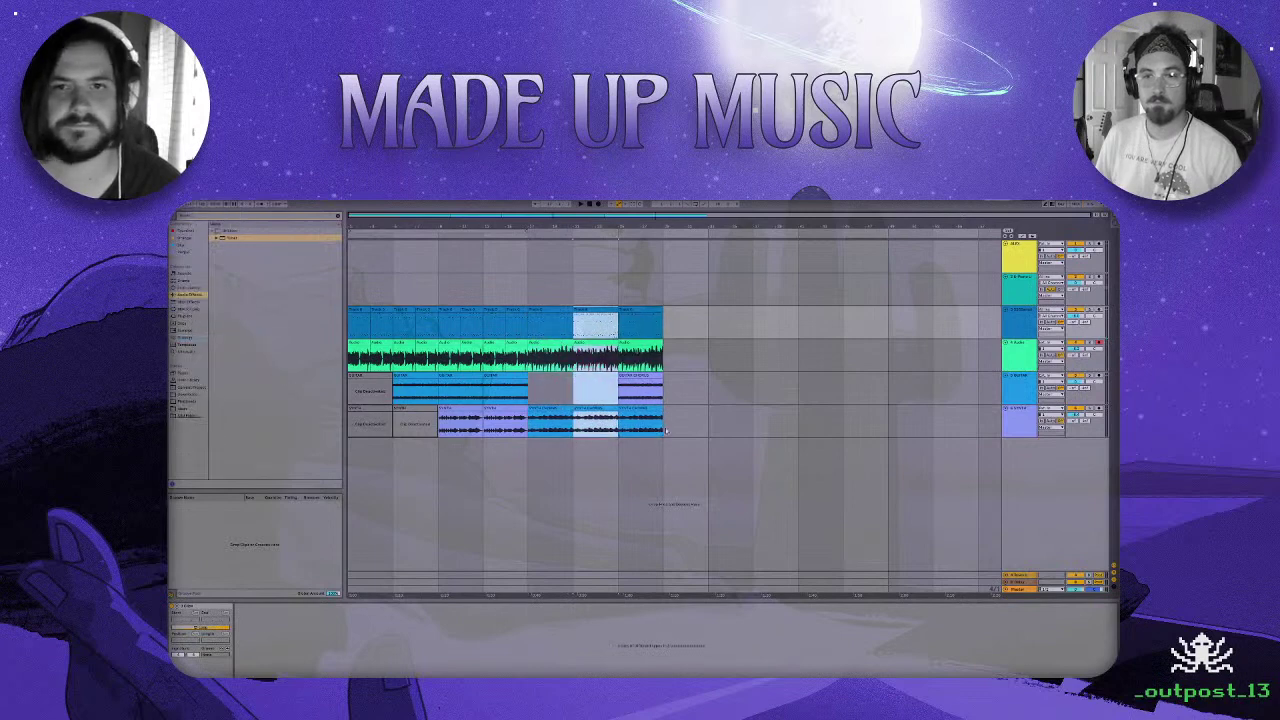
left_click_drag(661, 431, 620, 325)
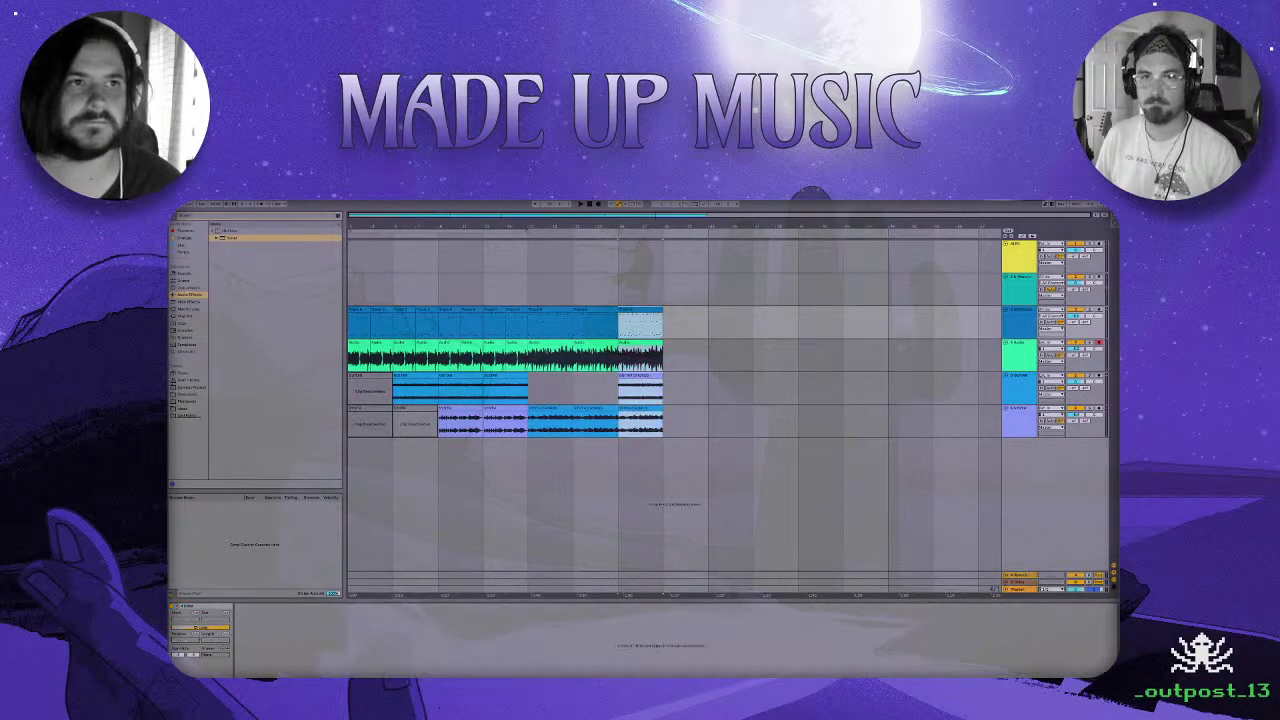
left_click(185, 203)
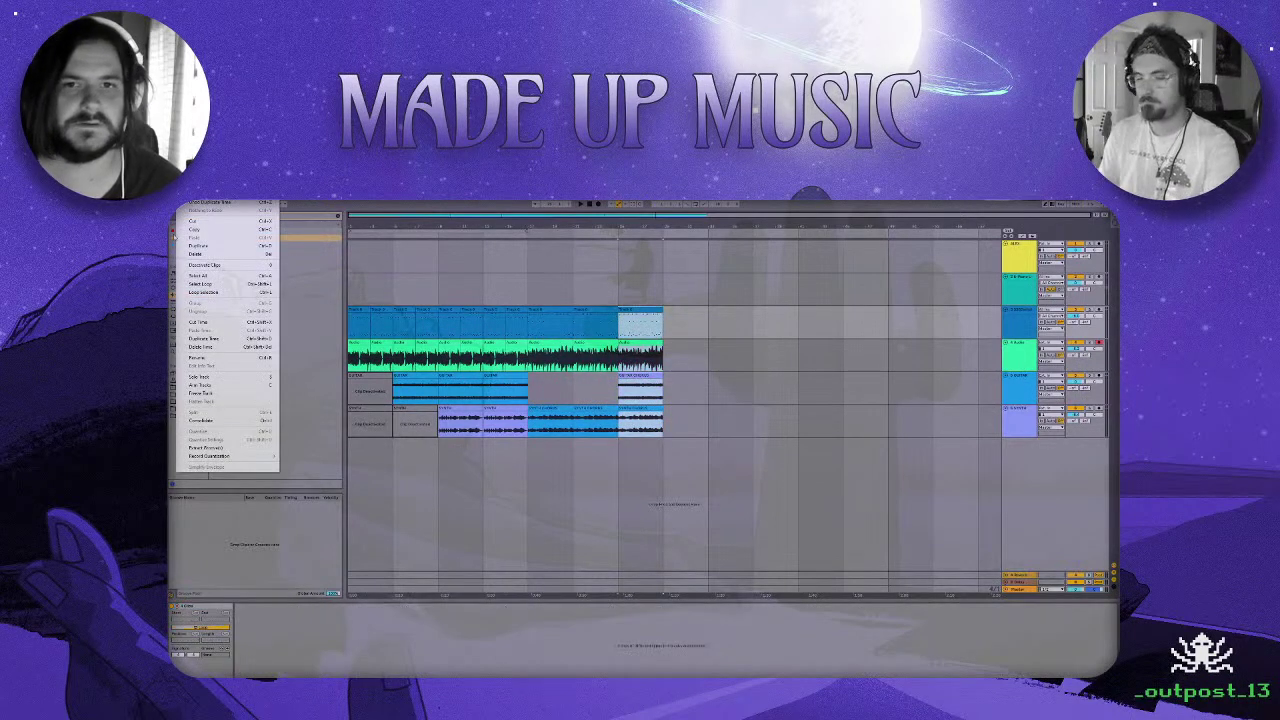
left_click(205, 339)
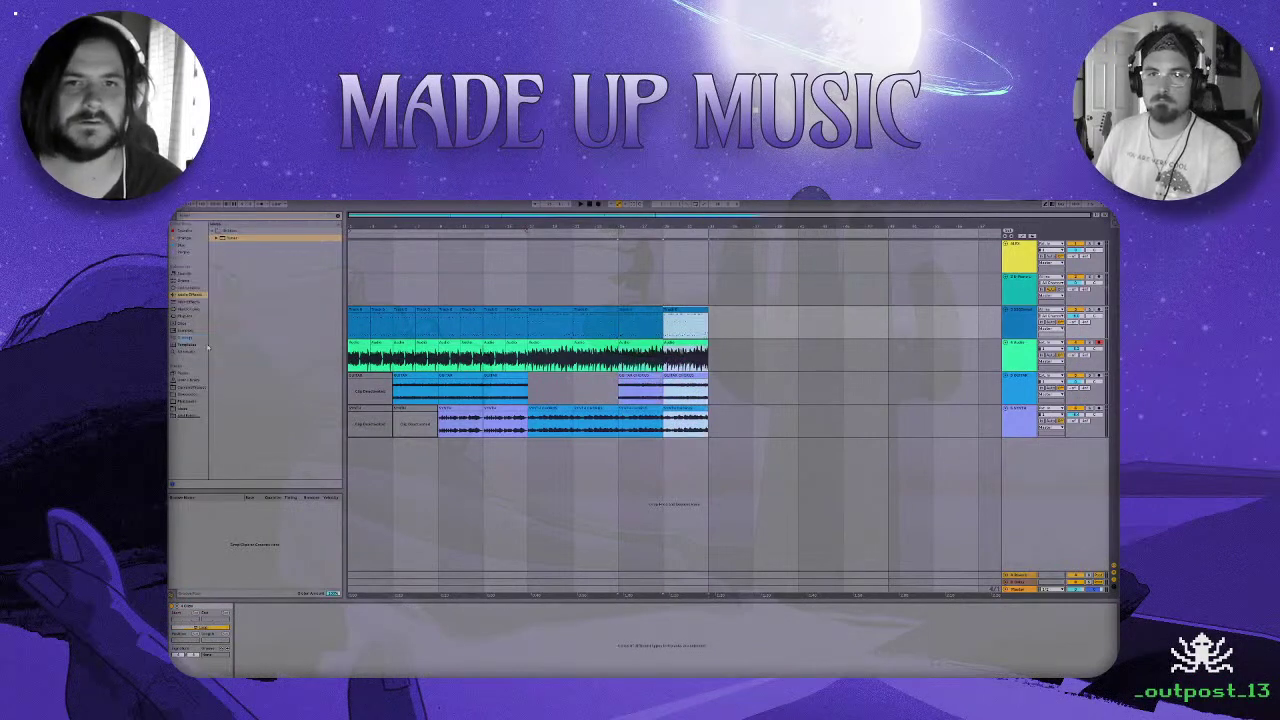
Select the whole song from its start to the end of the chorus on all four tracks and duplicate its time.
left_click(719, 436)
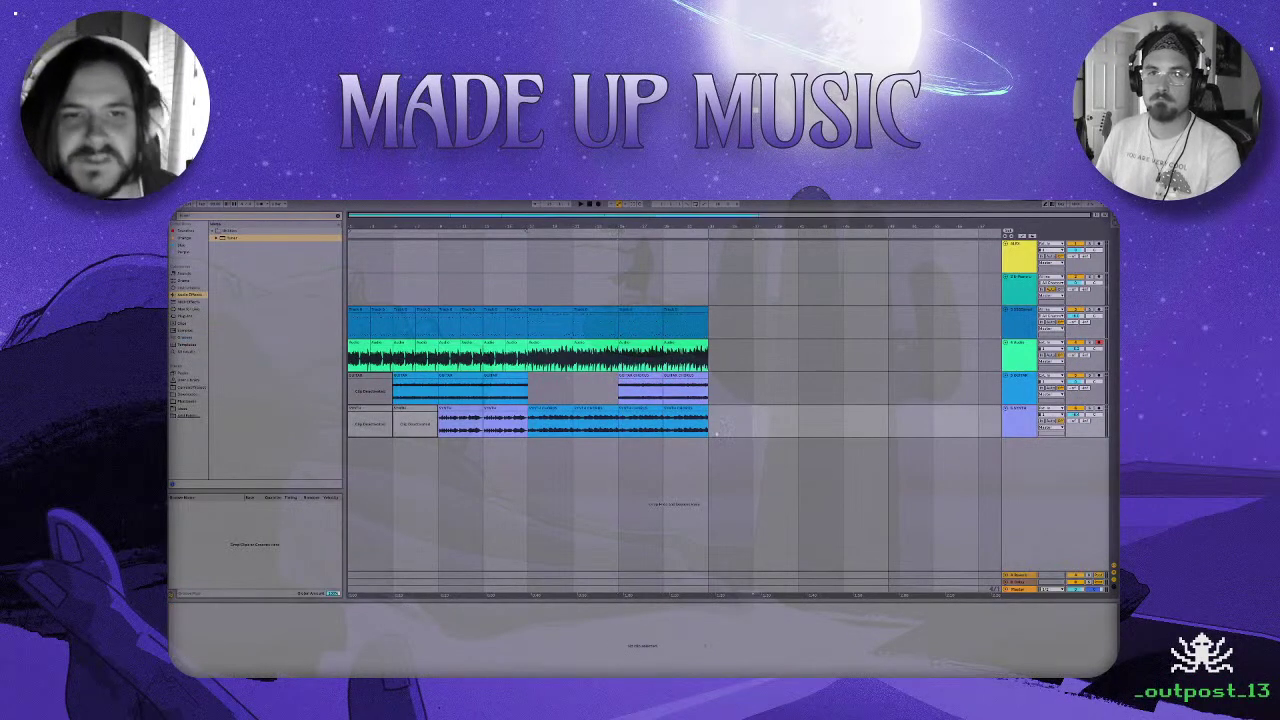
left_click(709, 432)
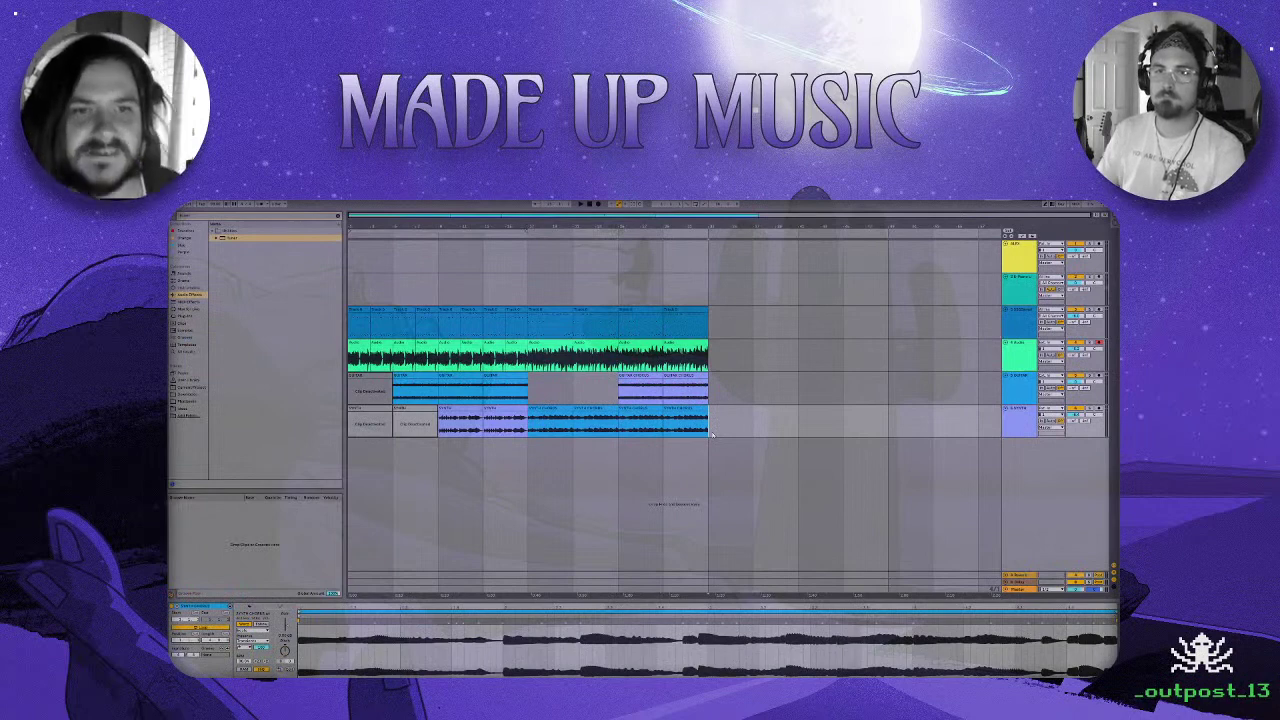
left_click_drag(711, 434, 338, 325)
left_click(190, 205)
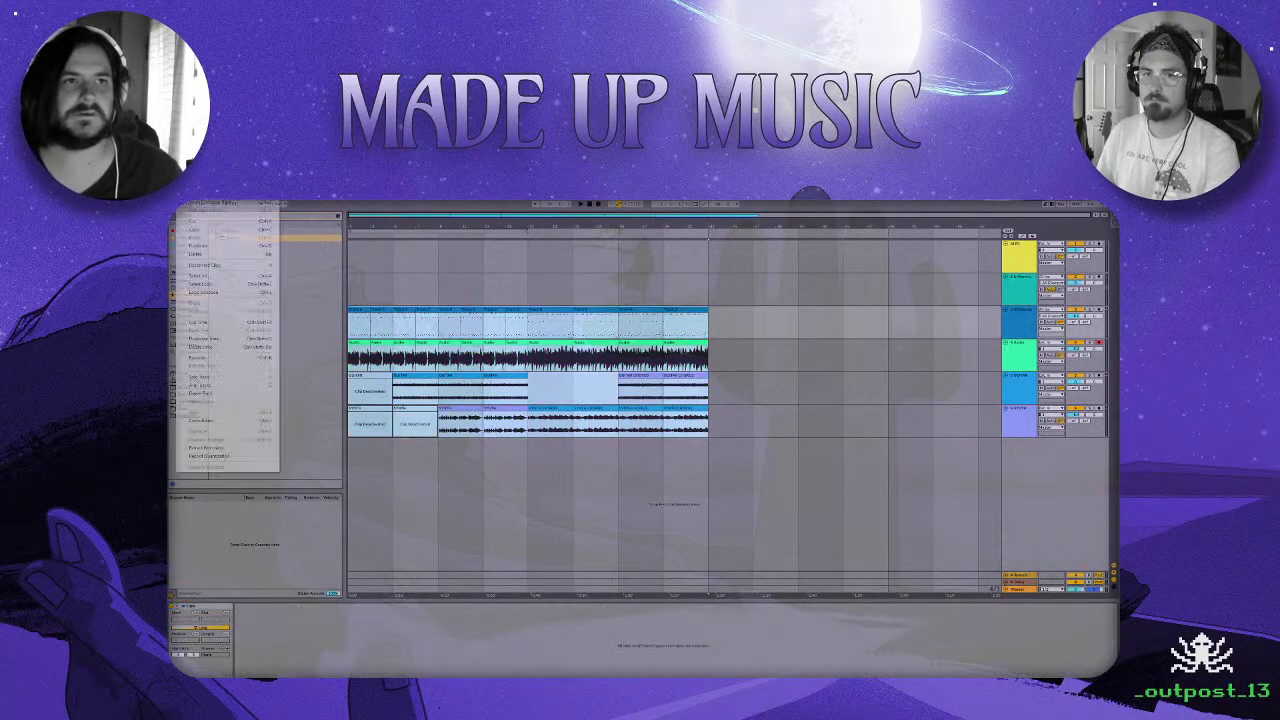
left_click(224, 340)
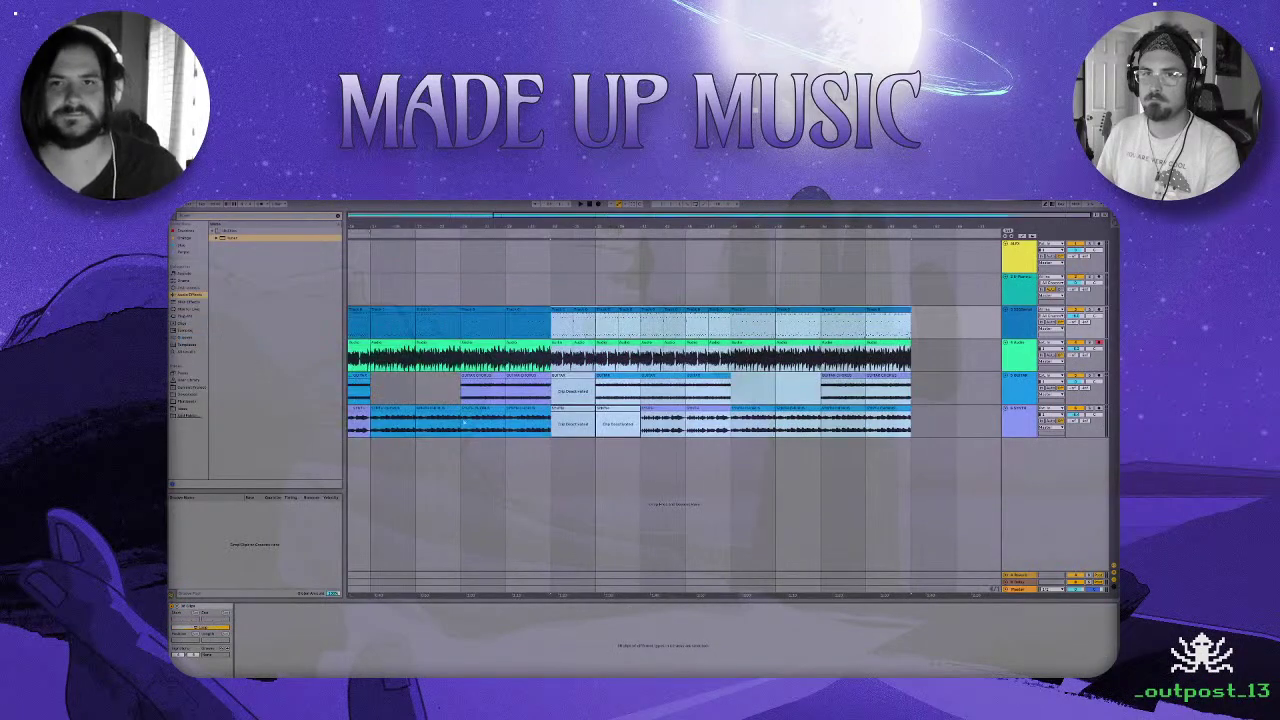
left_click(866, 415)
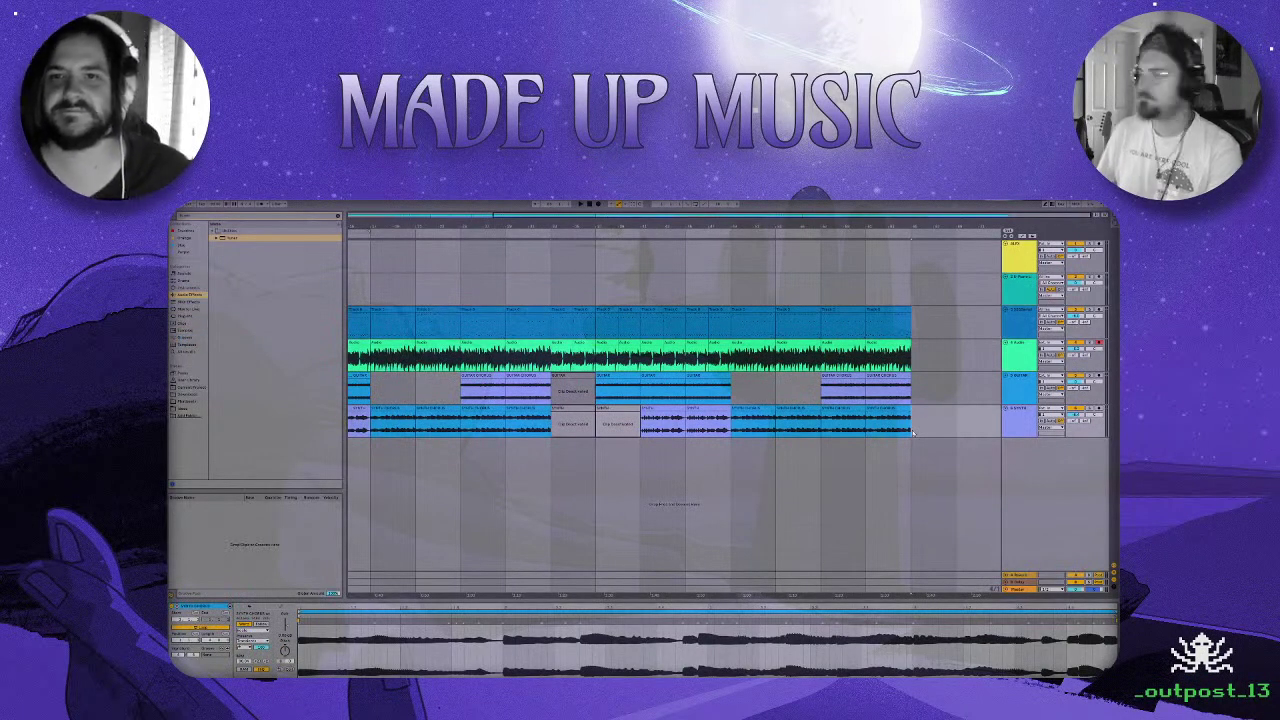
Select the last two clip columns of the final chorus on the drum, bass, guitar and synth tracks and duplicate their time twice.
left_click_drag(913, 435, 832, 338)
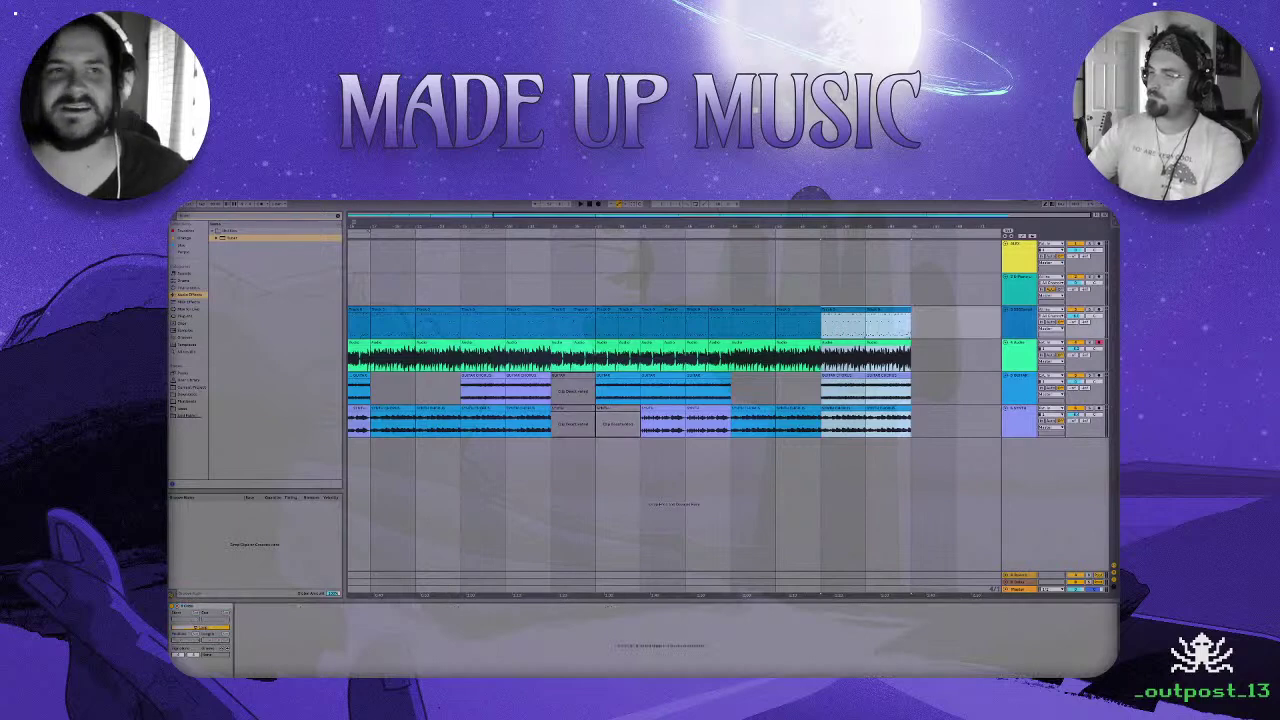
left_click(184, 200)
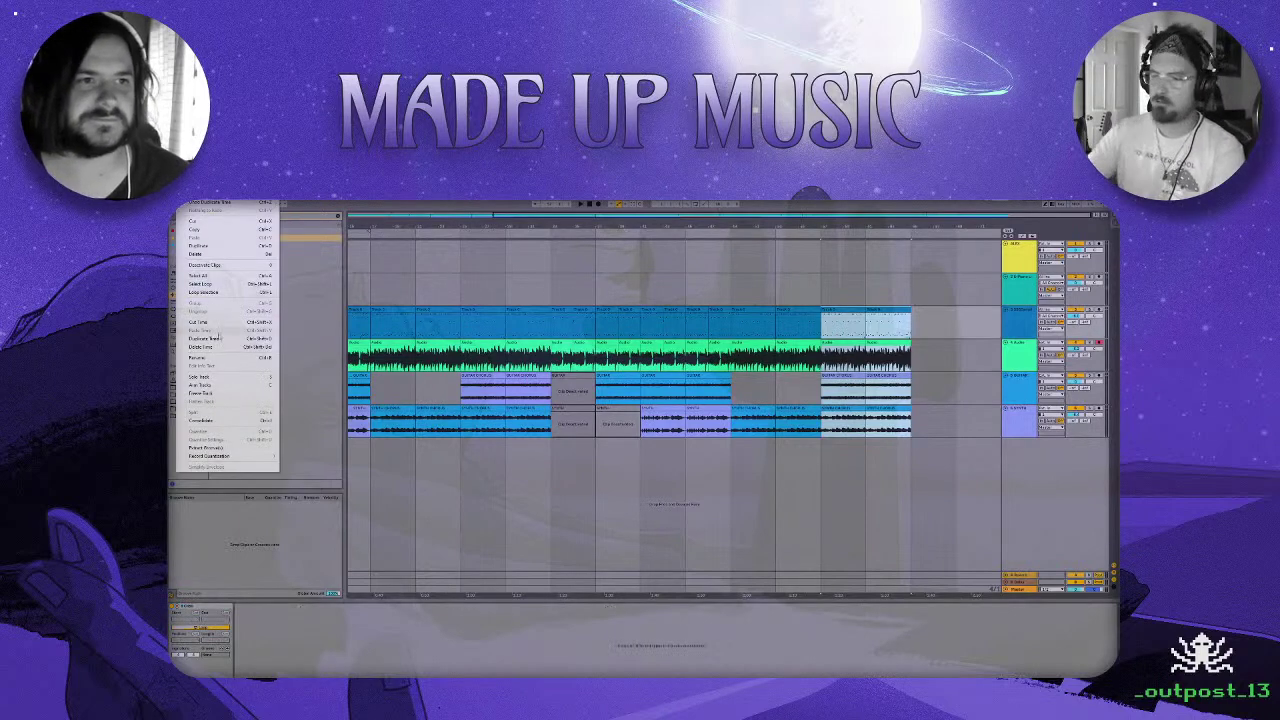
left_click(210, 338)
left_click(184, 203)
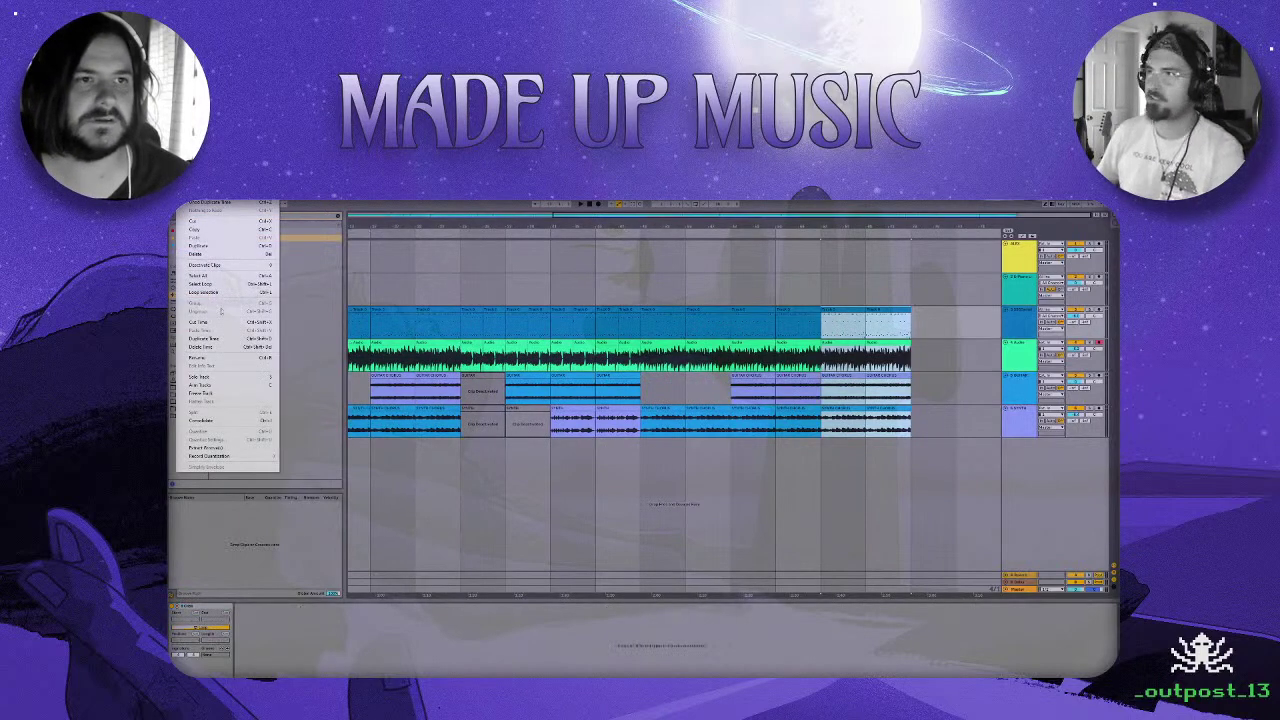
left_click(208, 338)
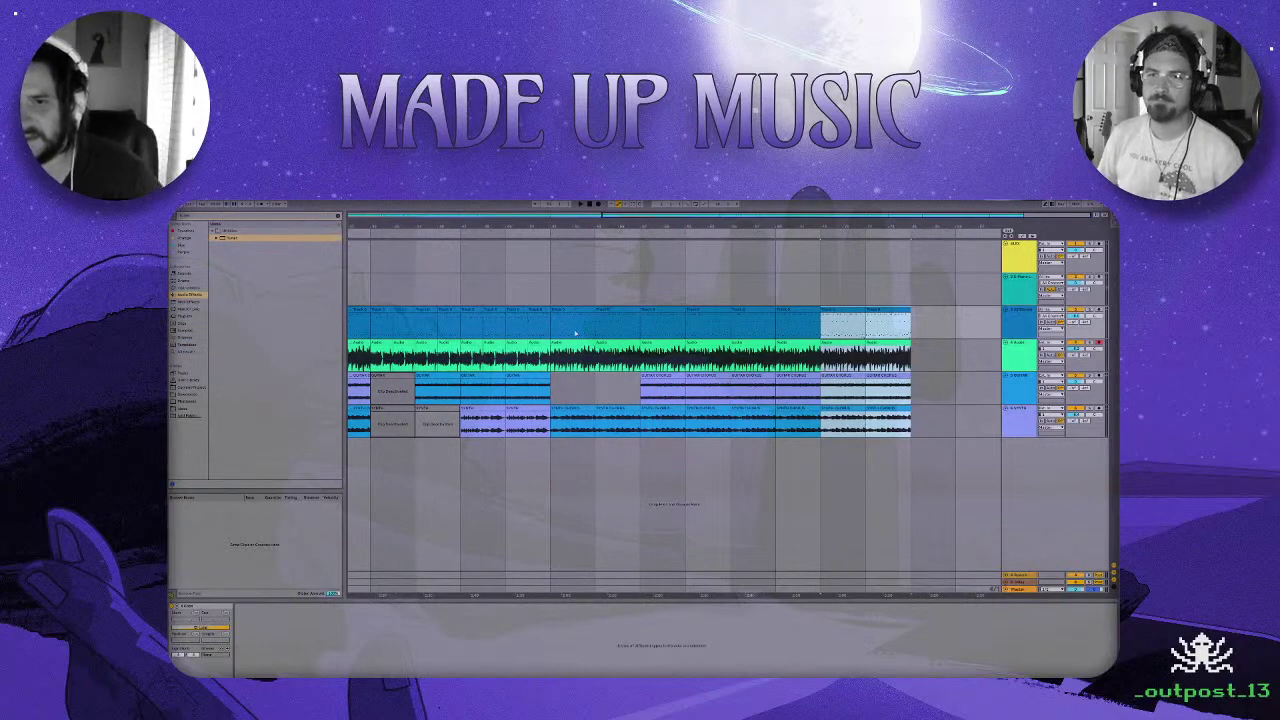
Fit the arrangement to the view, play it from the start and check the track levels in the mixer.
double_click(488, 216)
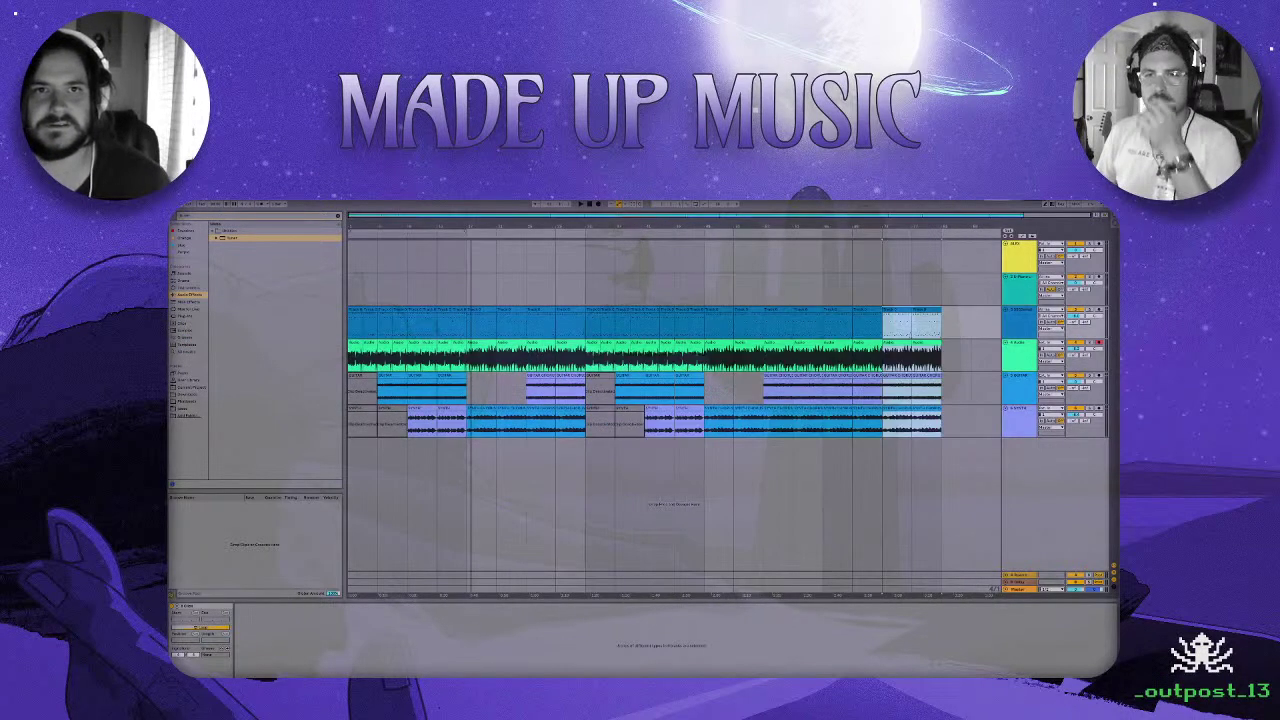
left_click(591, 206)
key("space")
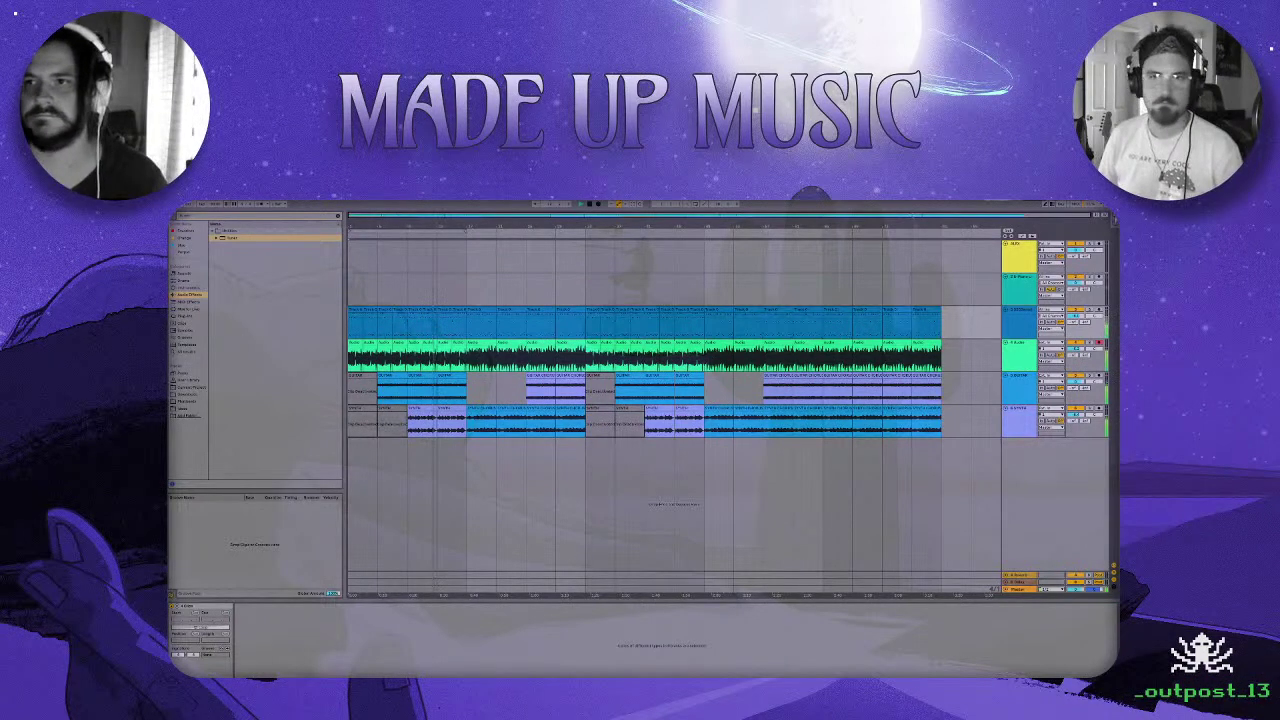
key("Tab")
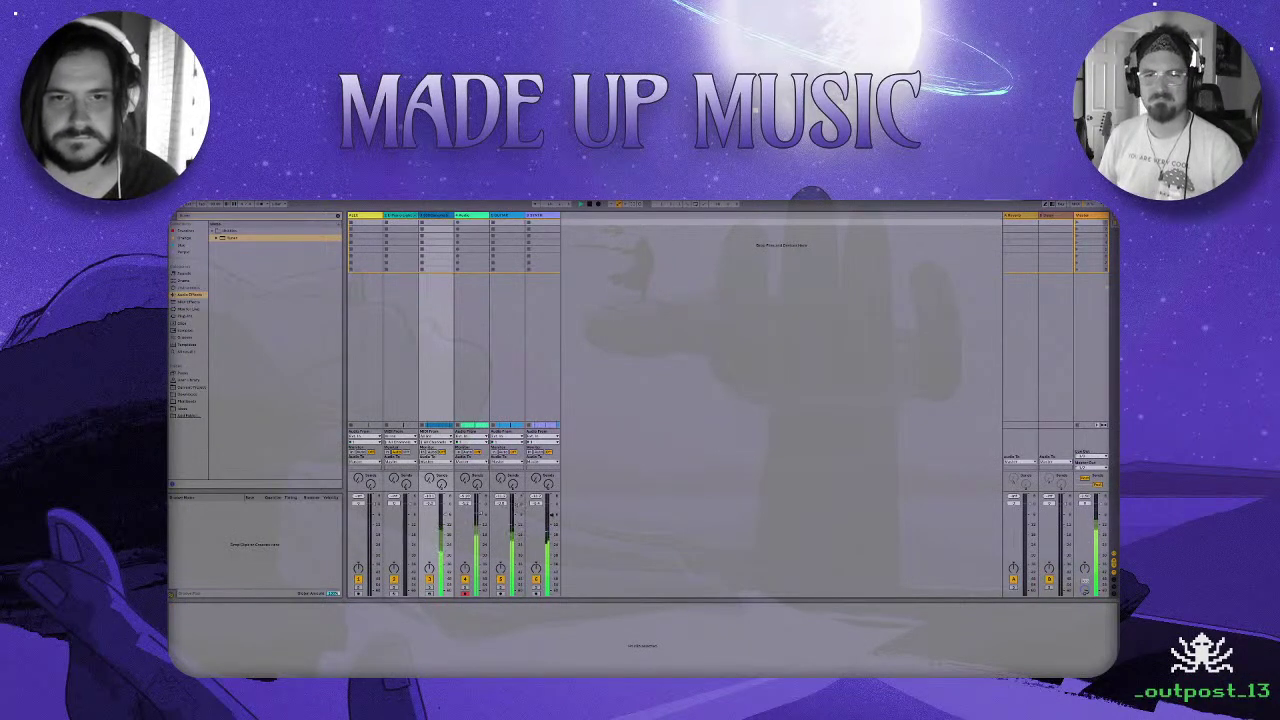
key("Tab")
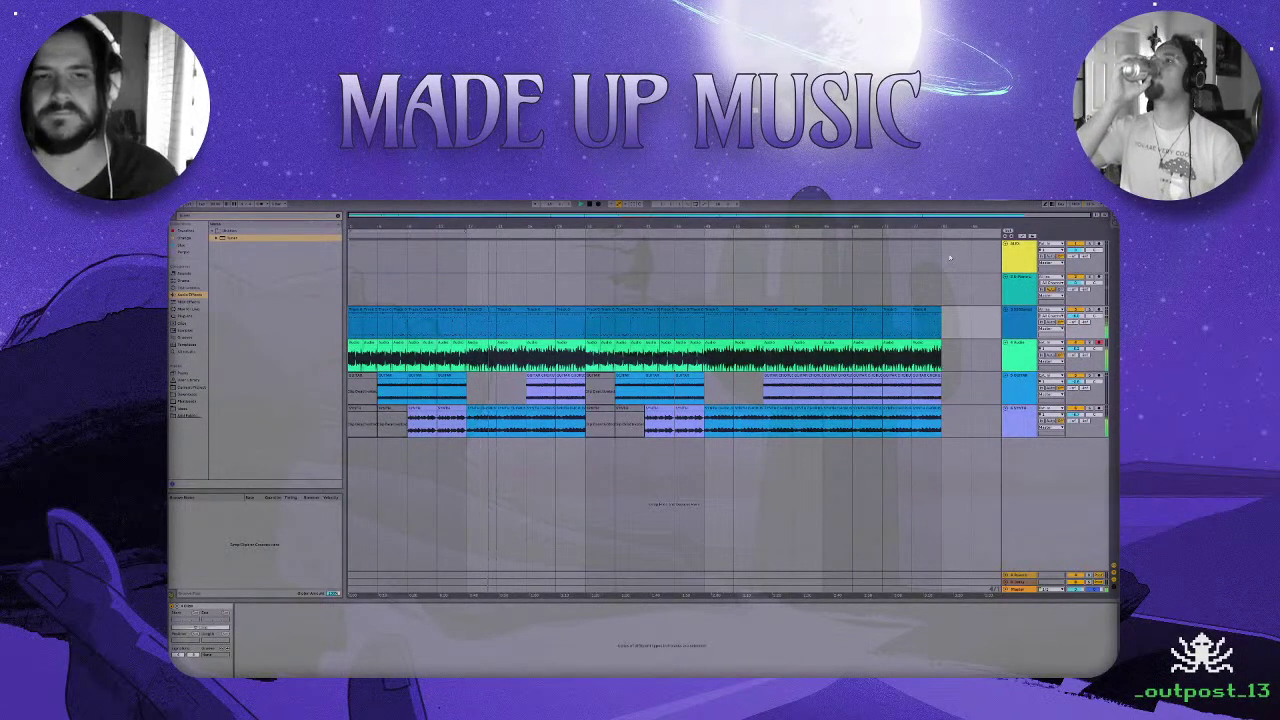
key("space")
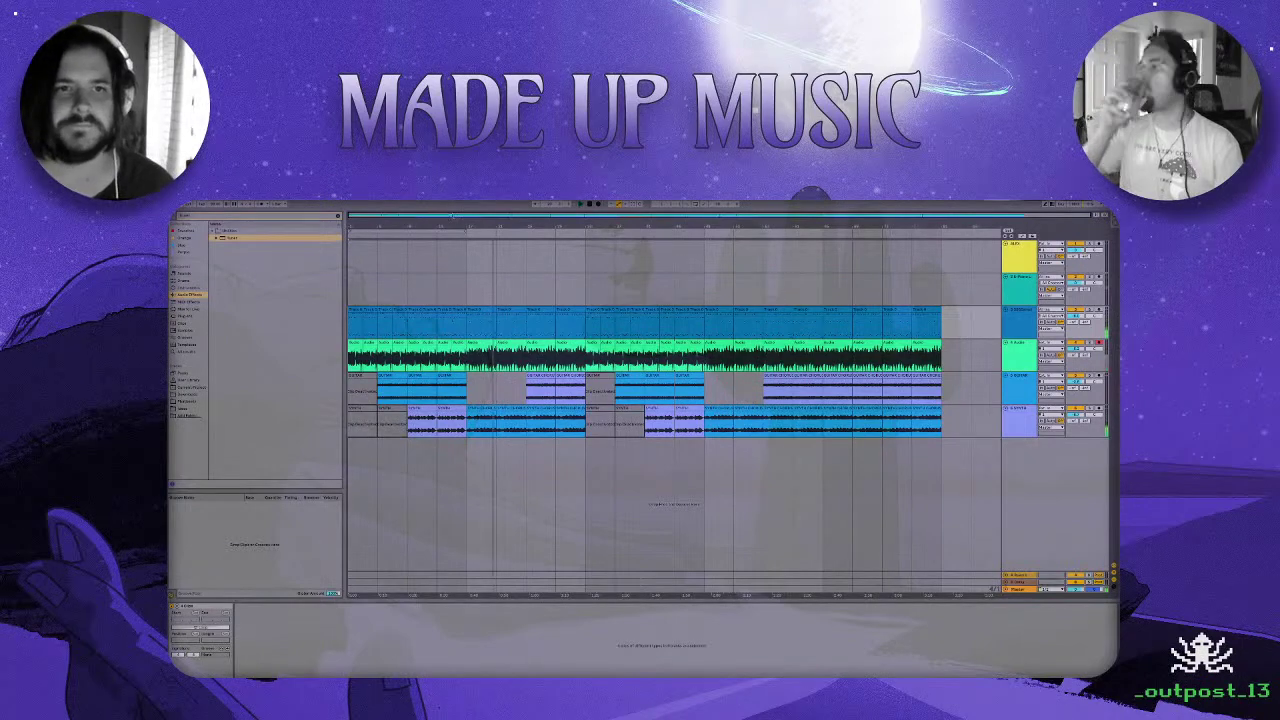
Set the arrangement to a fixed 1/8 grid.
left_click_drag(450, 217, 450, 226)
right_click(449, 471)
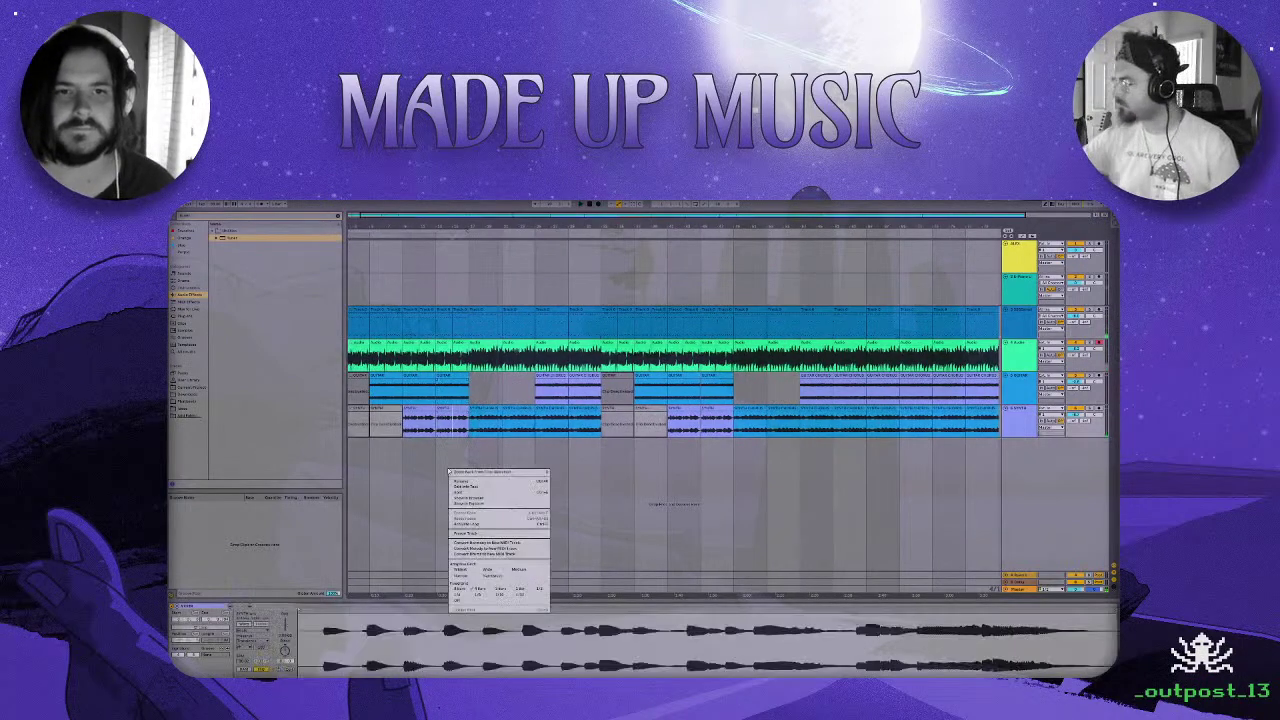
left_click(481, 596)
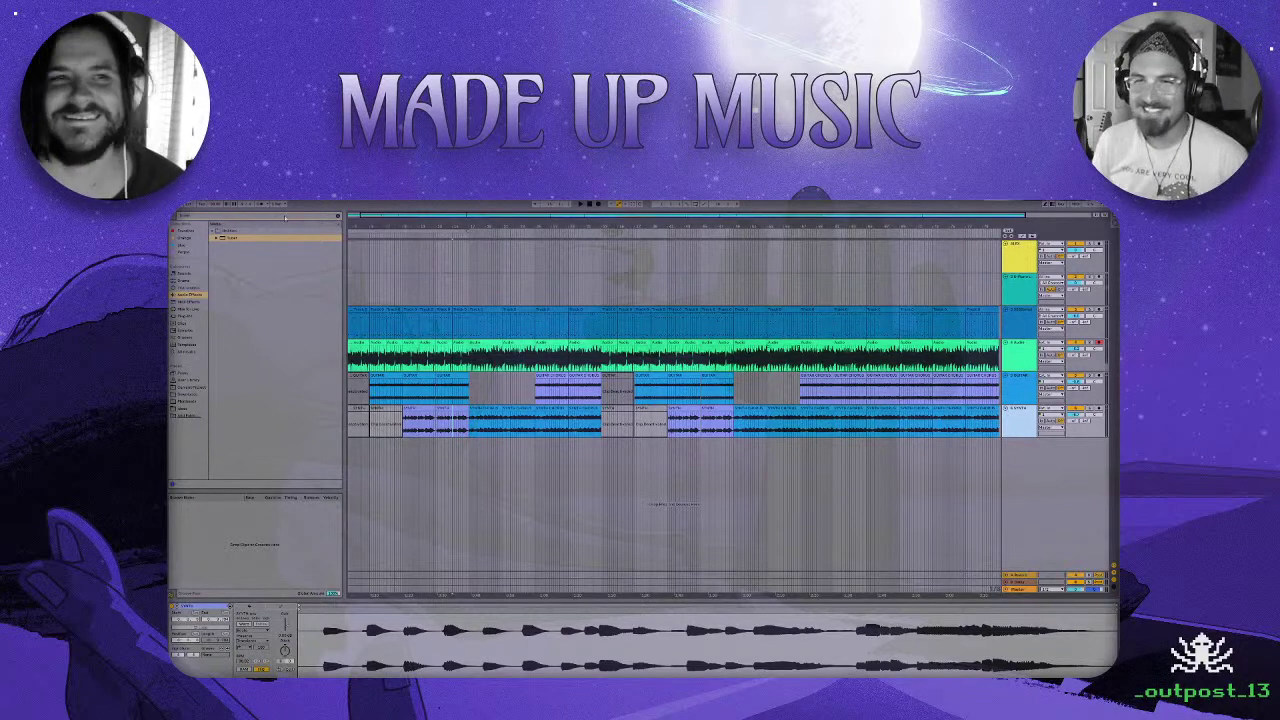
Add a new audio track and record vocals on it over the first verse.
left_click(197, 195)
left_click(215, 202)
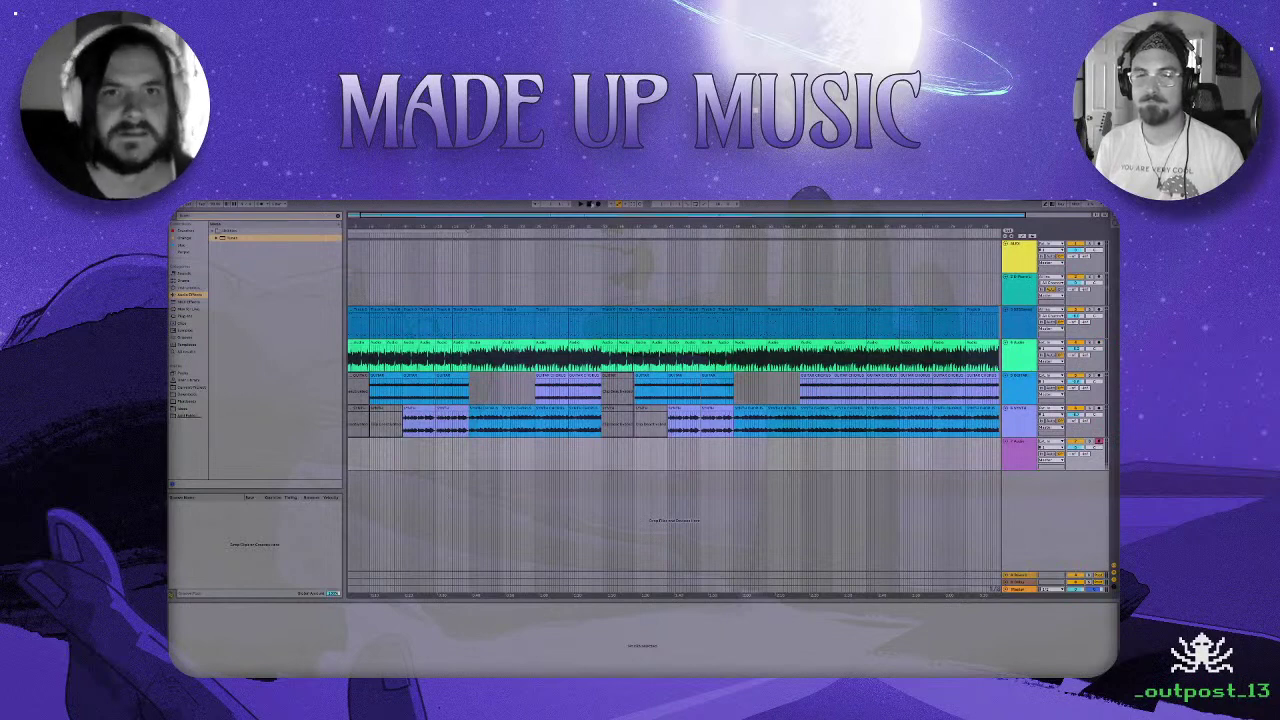
left_click(597, 204)
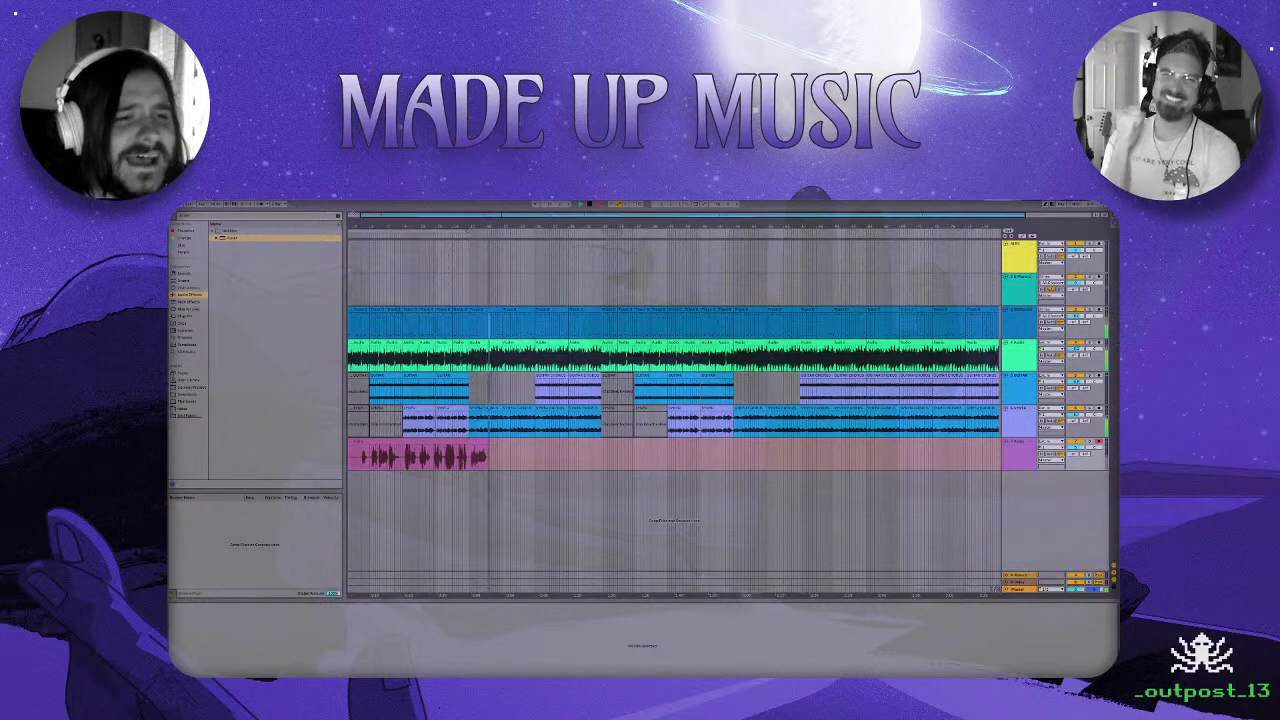
key("space")
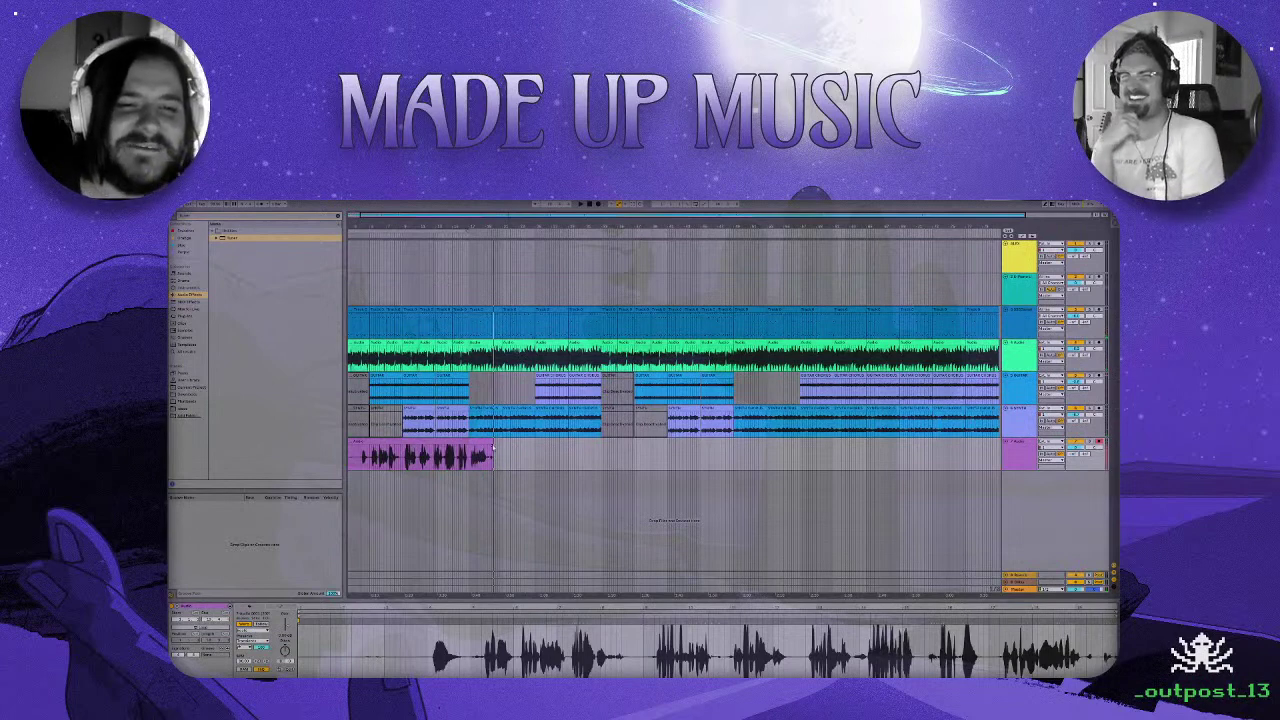
Trim the recorded vocal clip to the end of the first verse and set the arrangement to a fixed 4-bar grid.
left_click_drag(491, 442, 467, 442)
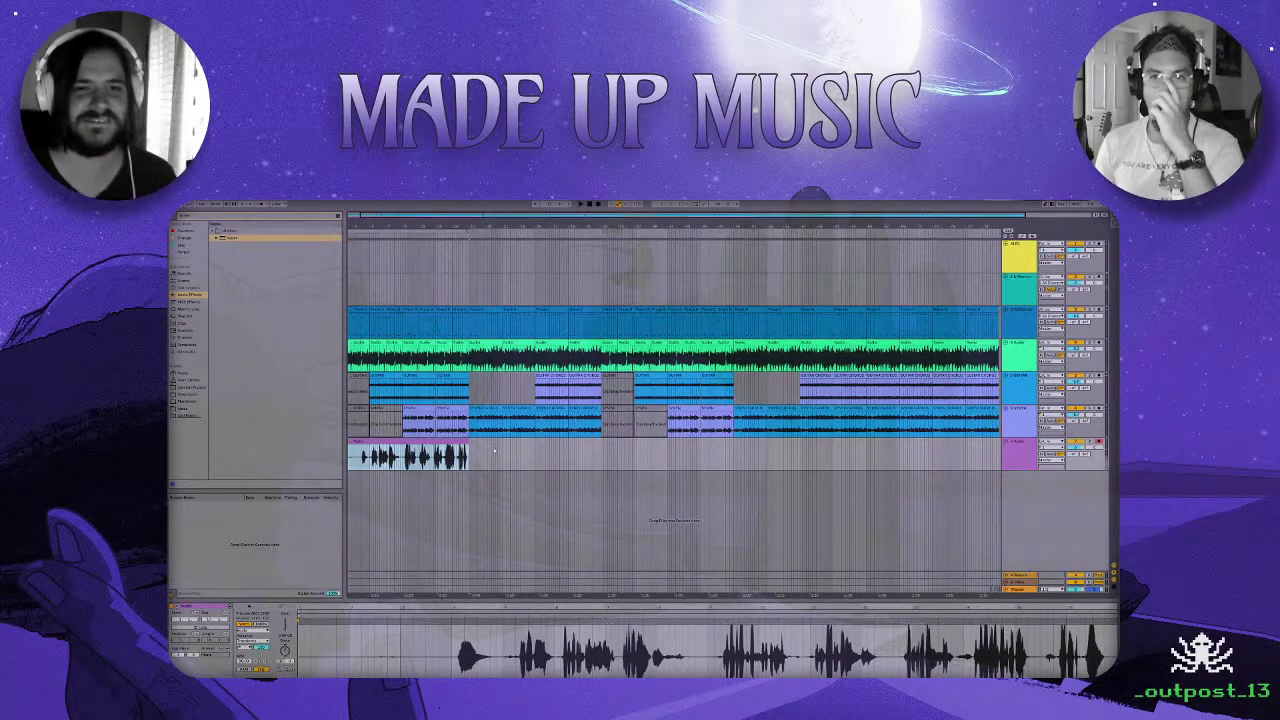
key("space")
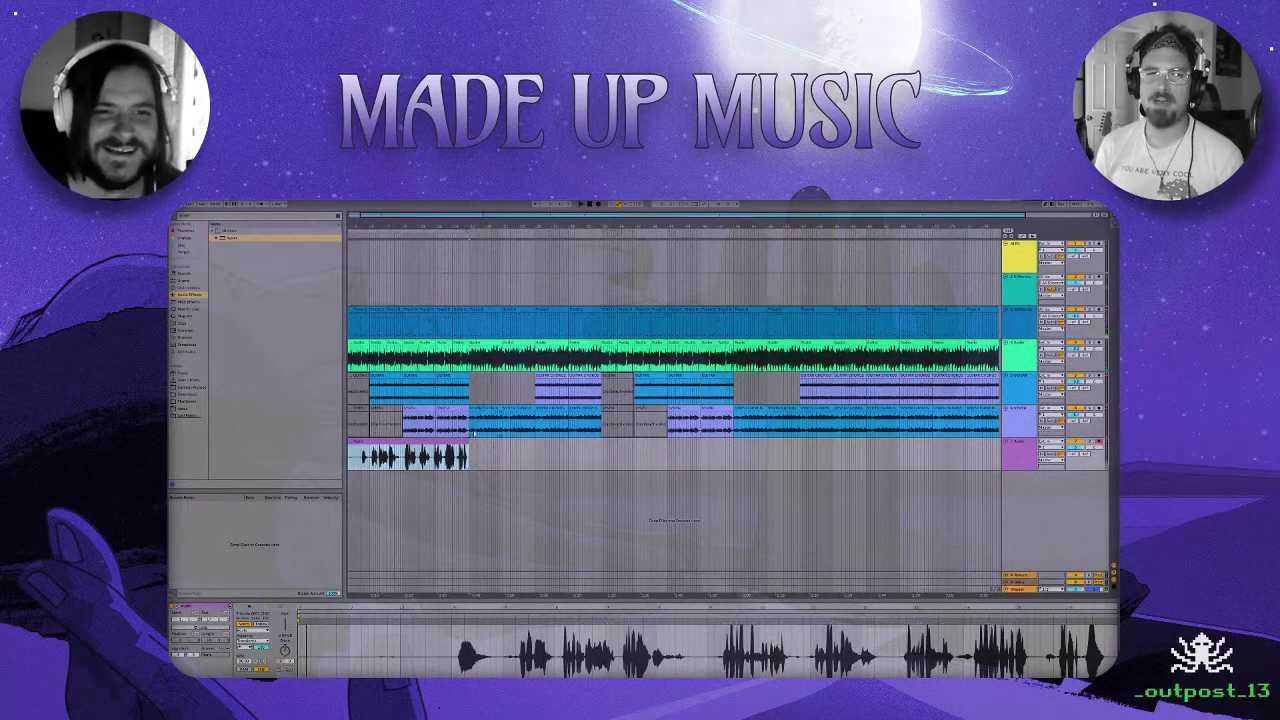
right_click(478, 551)
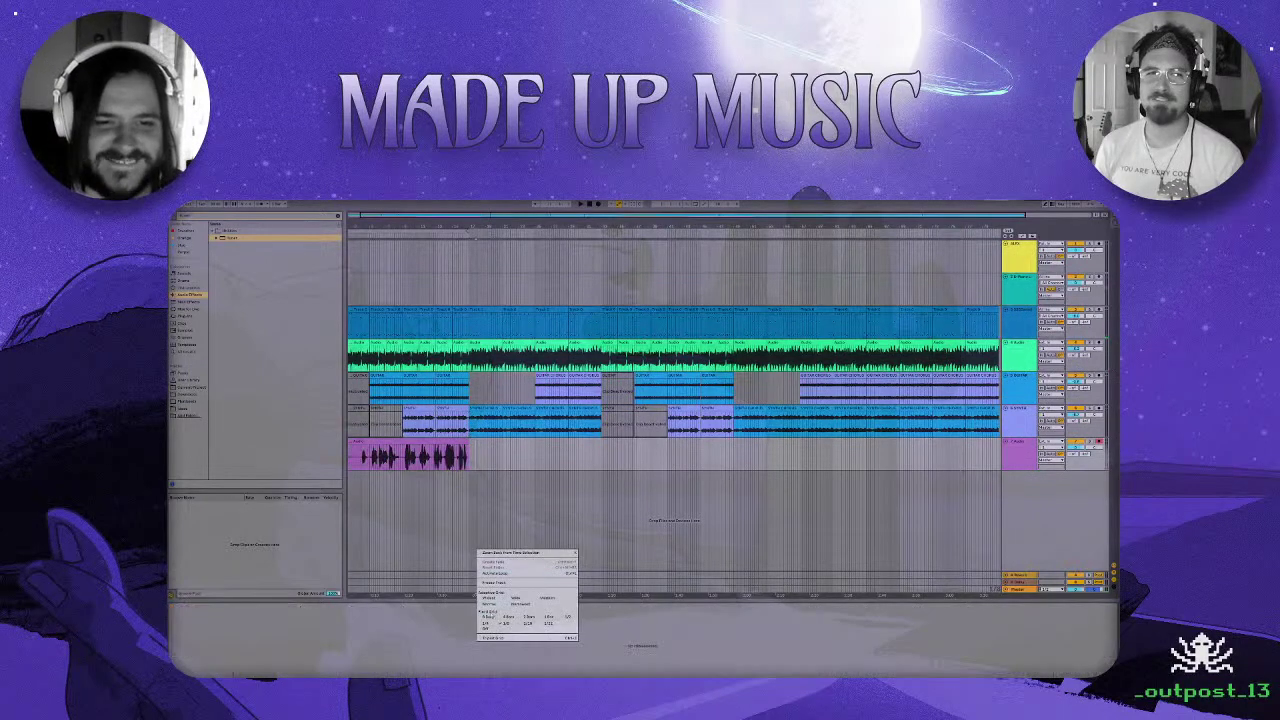
left_click(511, 616)
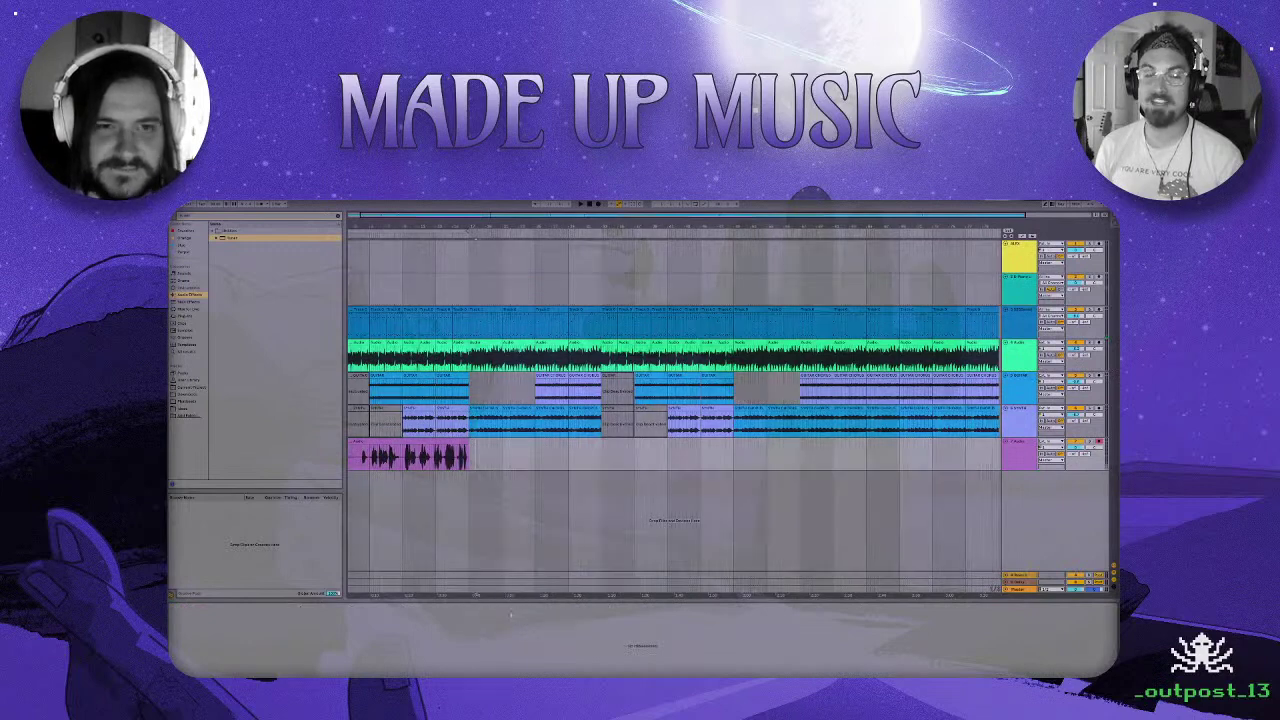
Select the first verse across the guitar, synth, bass and drum tracks, duplicate its time, and play the arrangement from the start.
left_click_drag(468, 428, 400, 421)
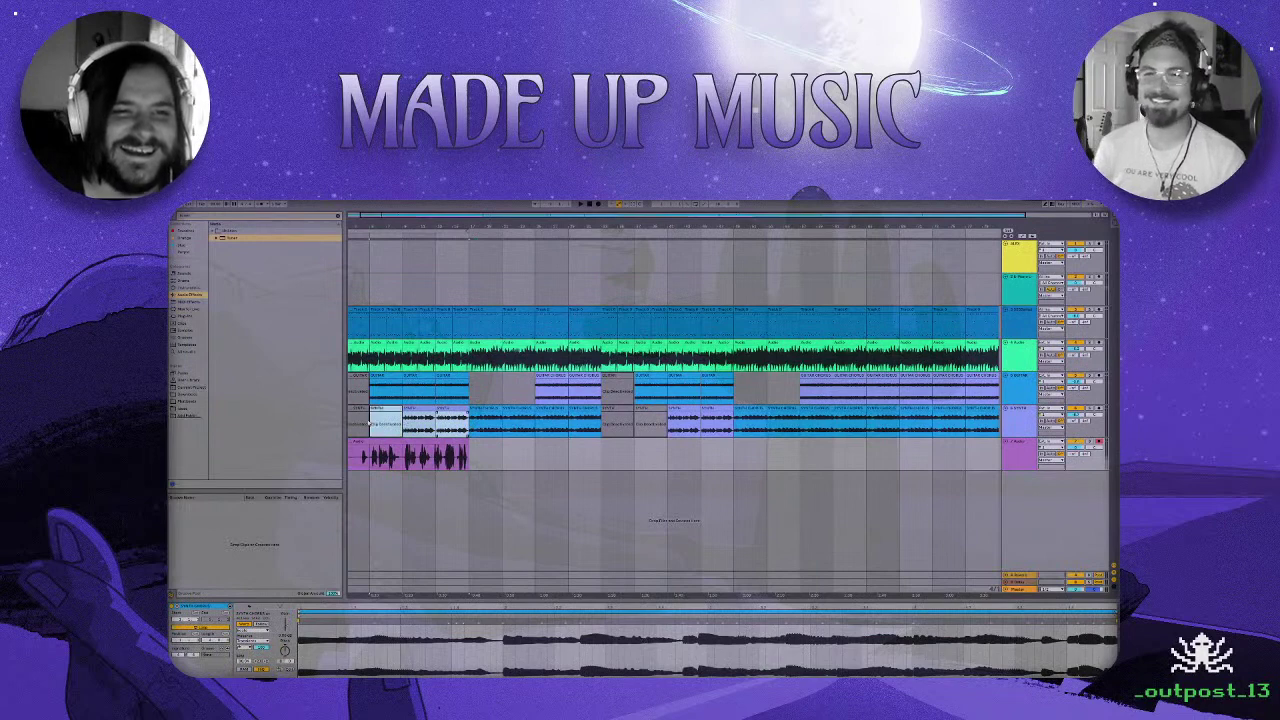
left_click_drag(397, 417, 358, 322)
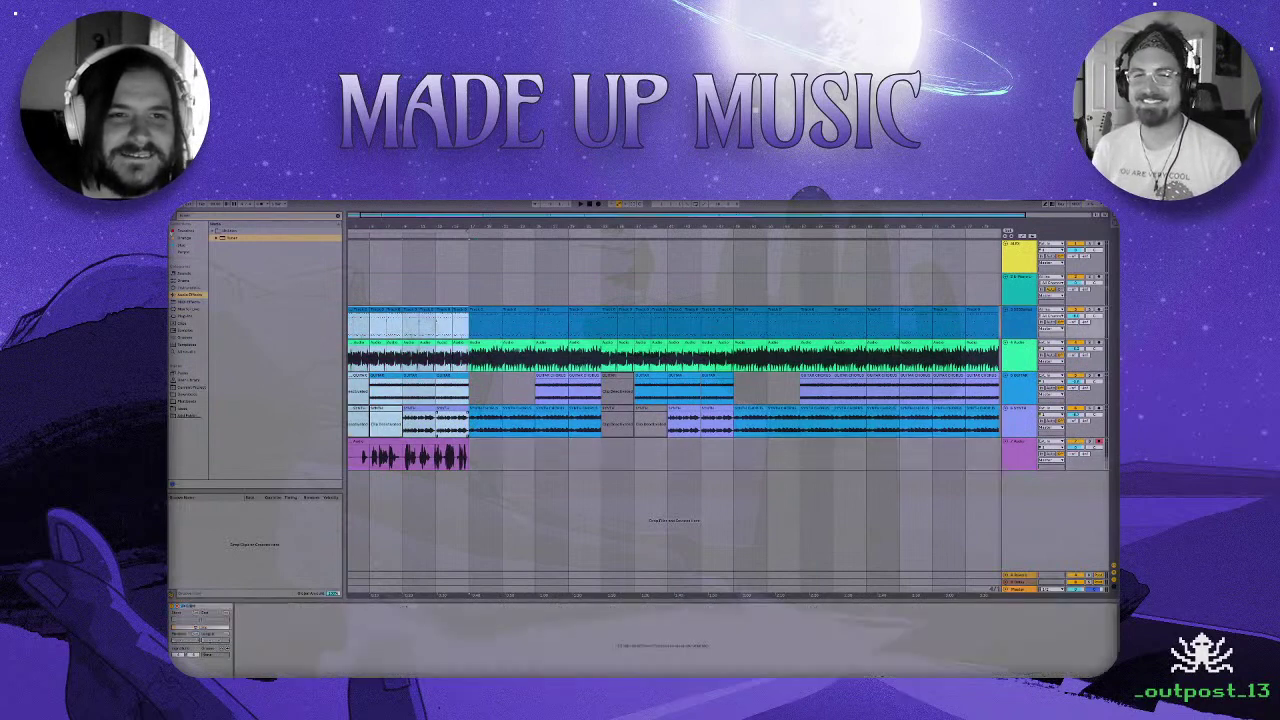
left_click(183, 196)
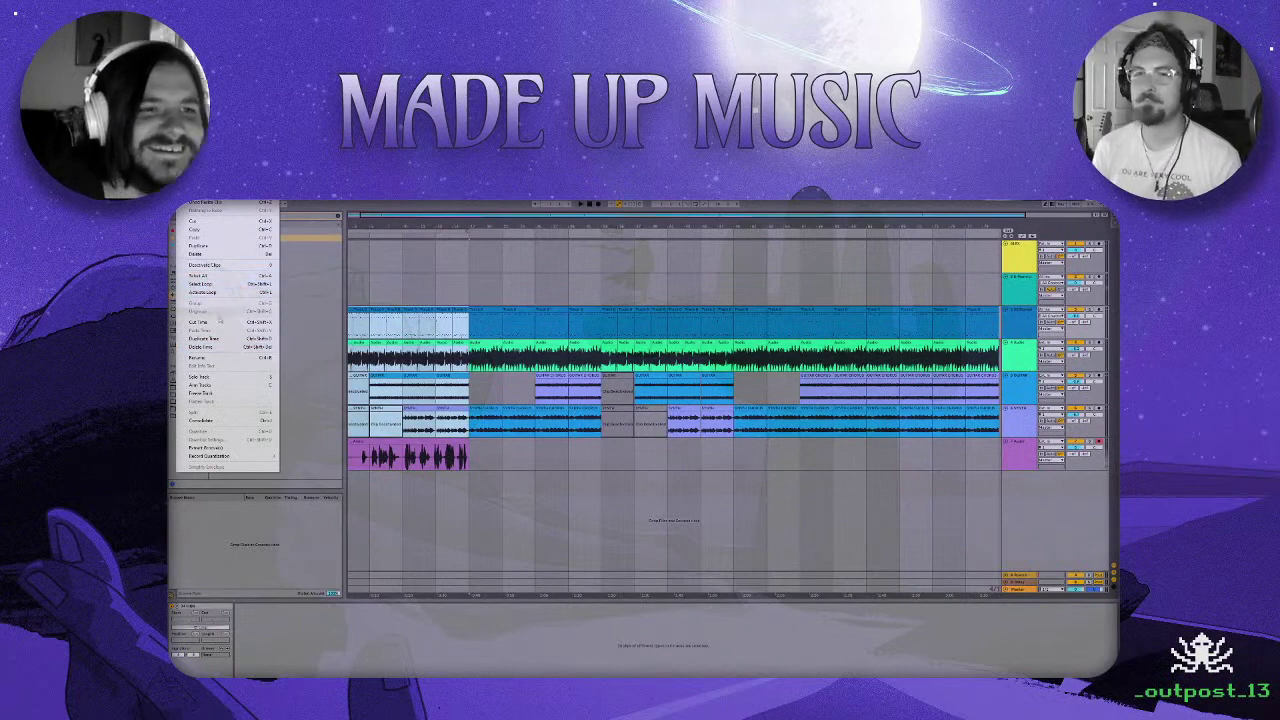
left_click(222, 338)
left_click(591, 206)
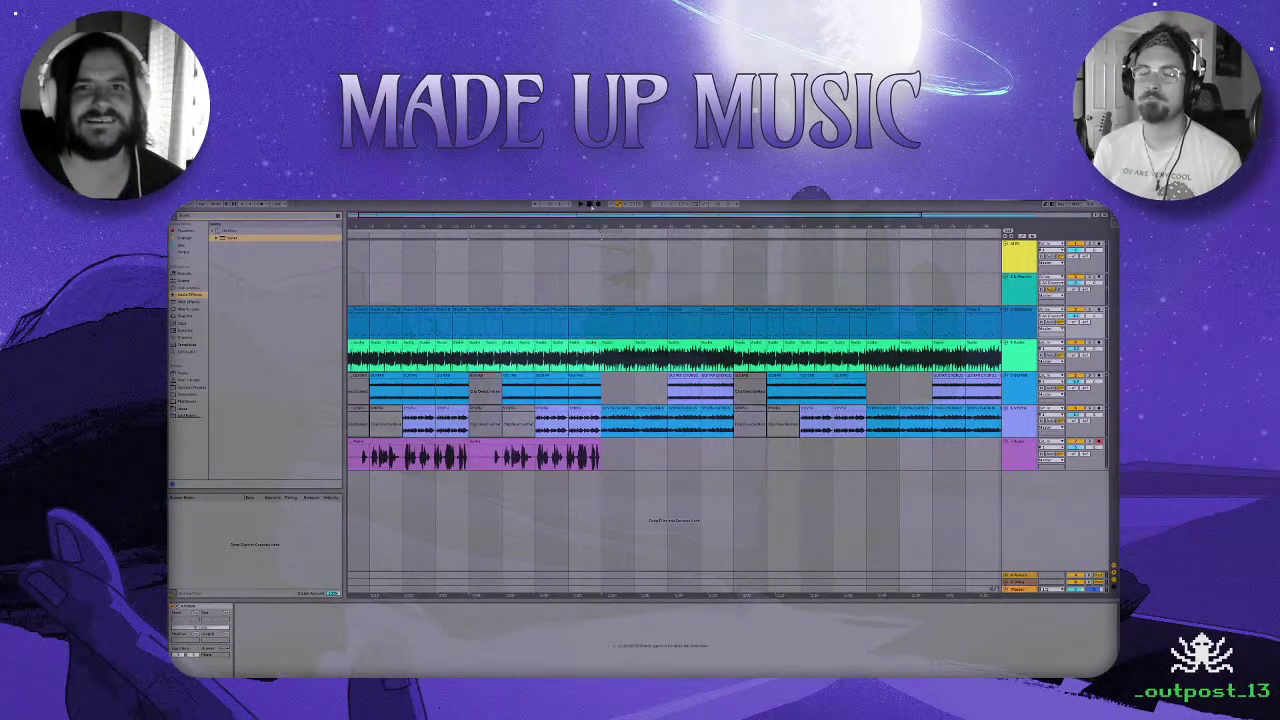
key("space")
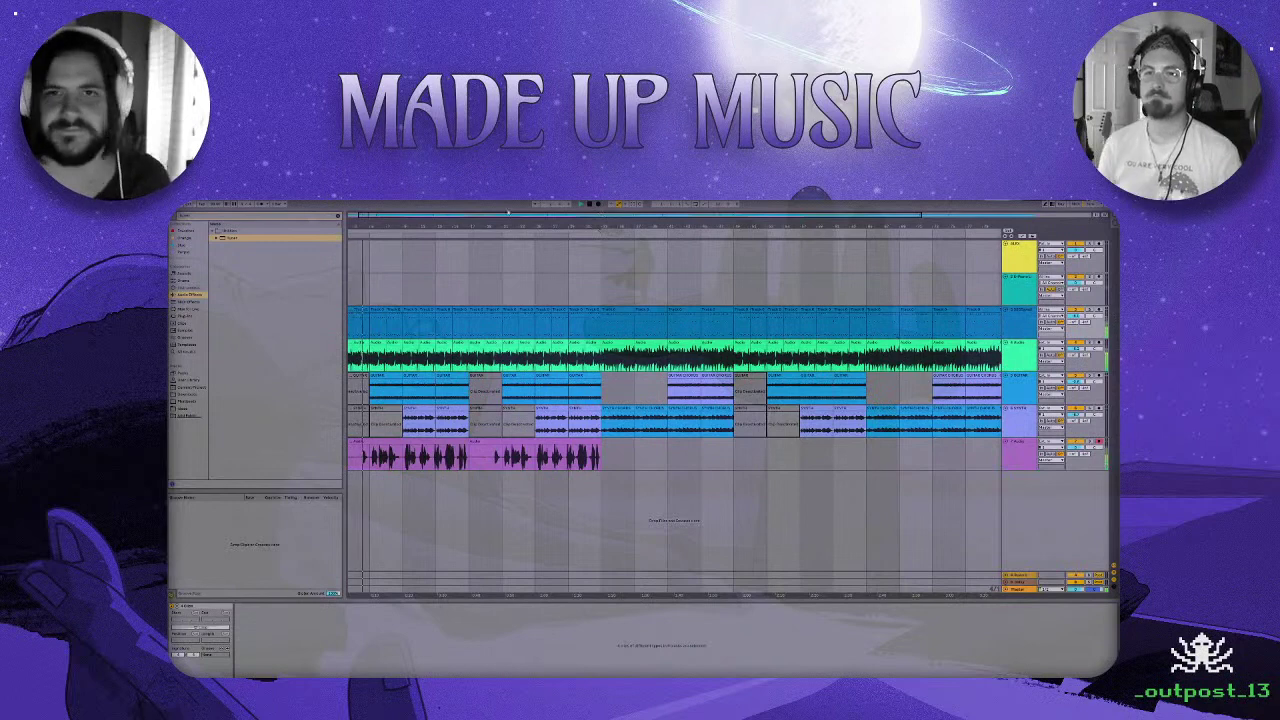
Extend the loop region back to the start of the second verse and record new vocals from there into the first chorus.
left_click(402, 232)
left_click_drag(402, 232, 645, 240)
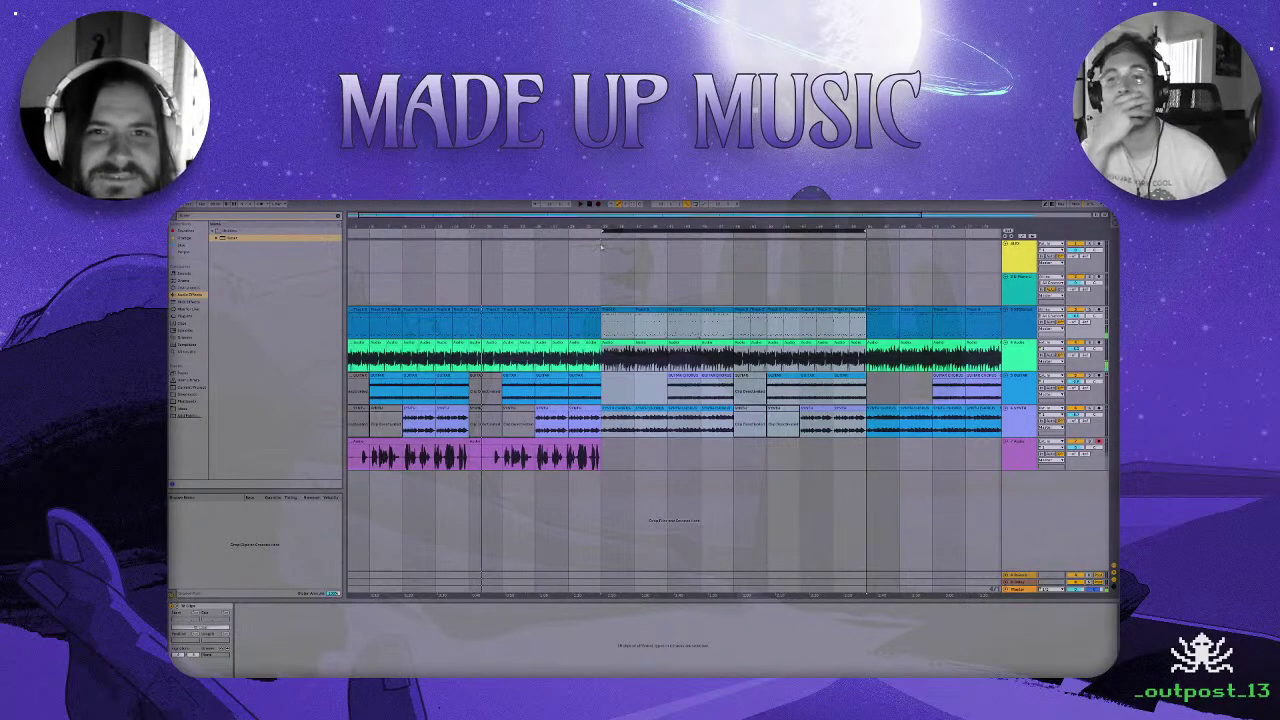
key("shift+Left")
key("shift+Left")
key("shift+Left")
key("shift+Left")
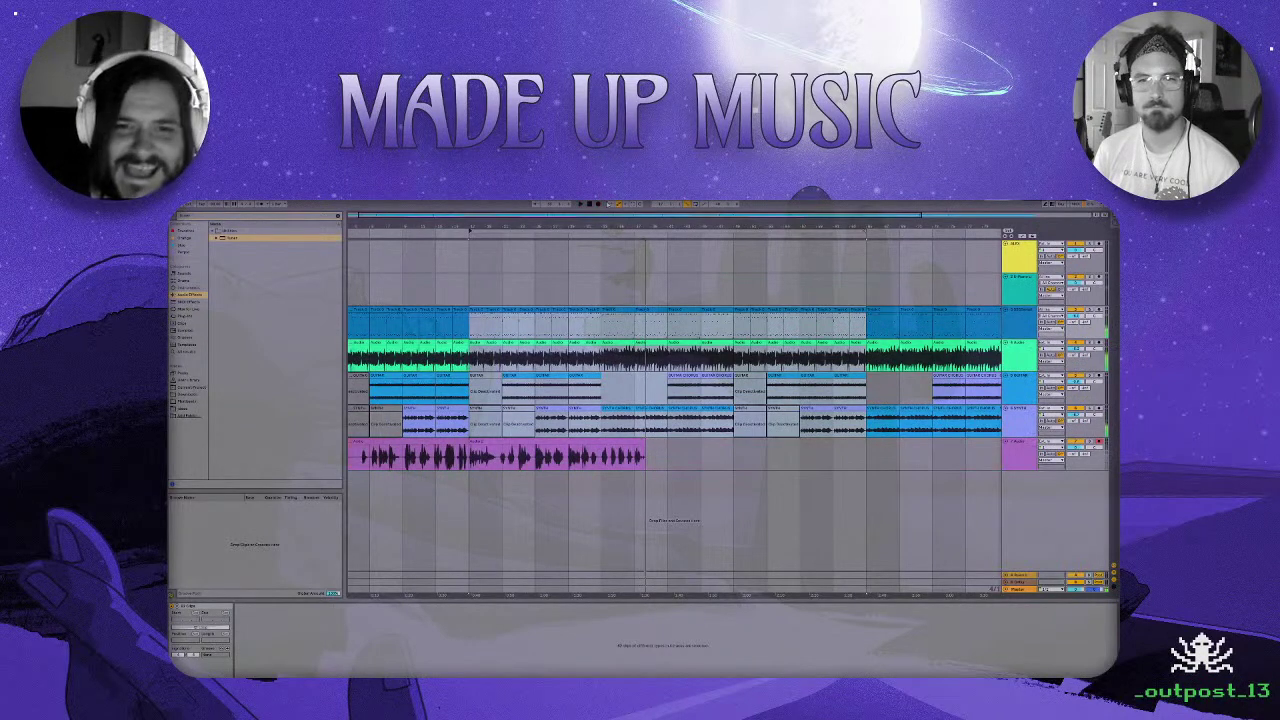
Deactivate the four synth clips of the first chorus.
left_click(617, 407)
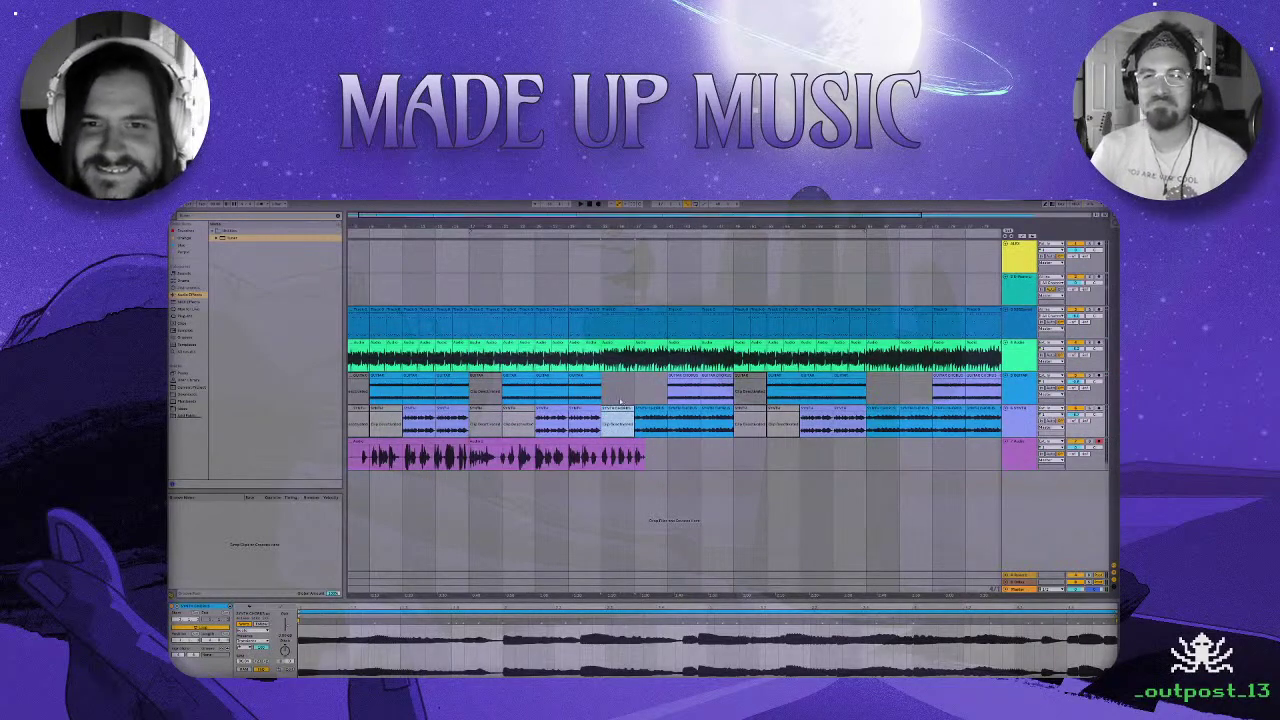
left_click(648, 412)
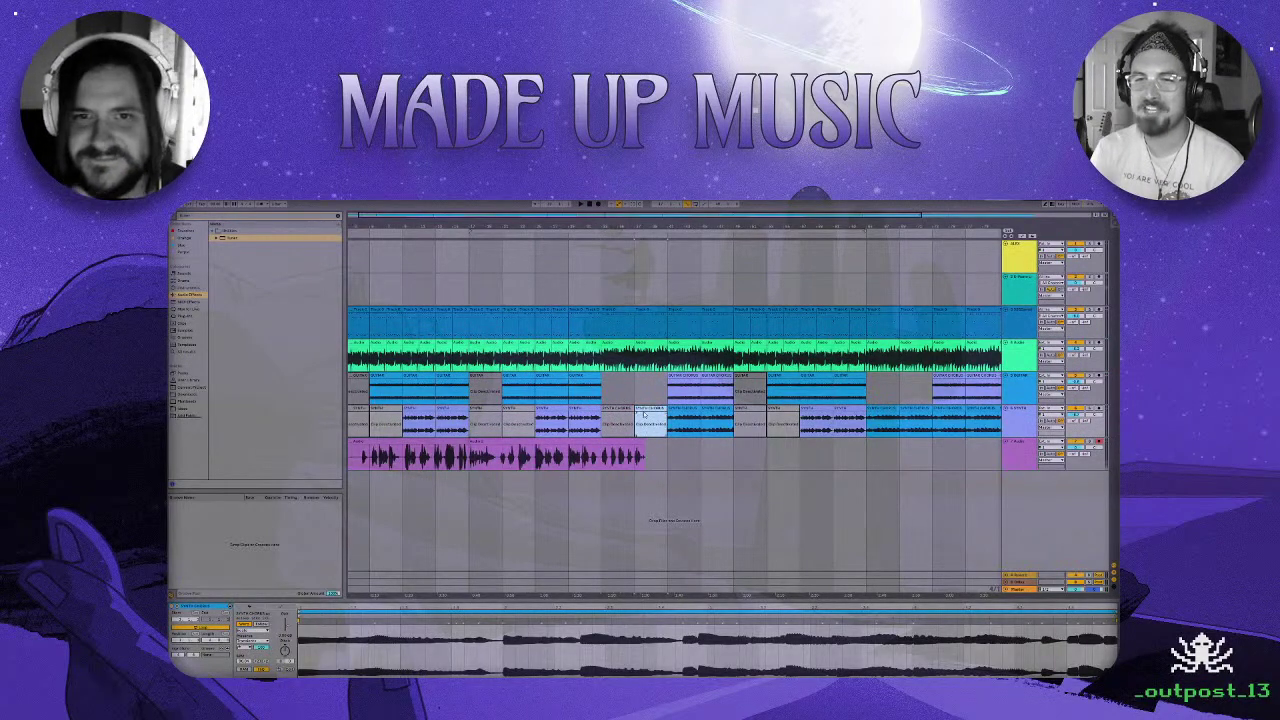
left_click(683, 412)
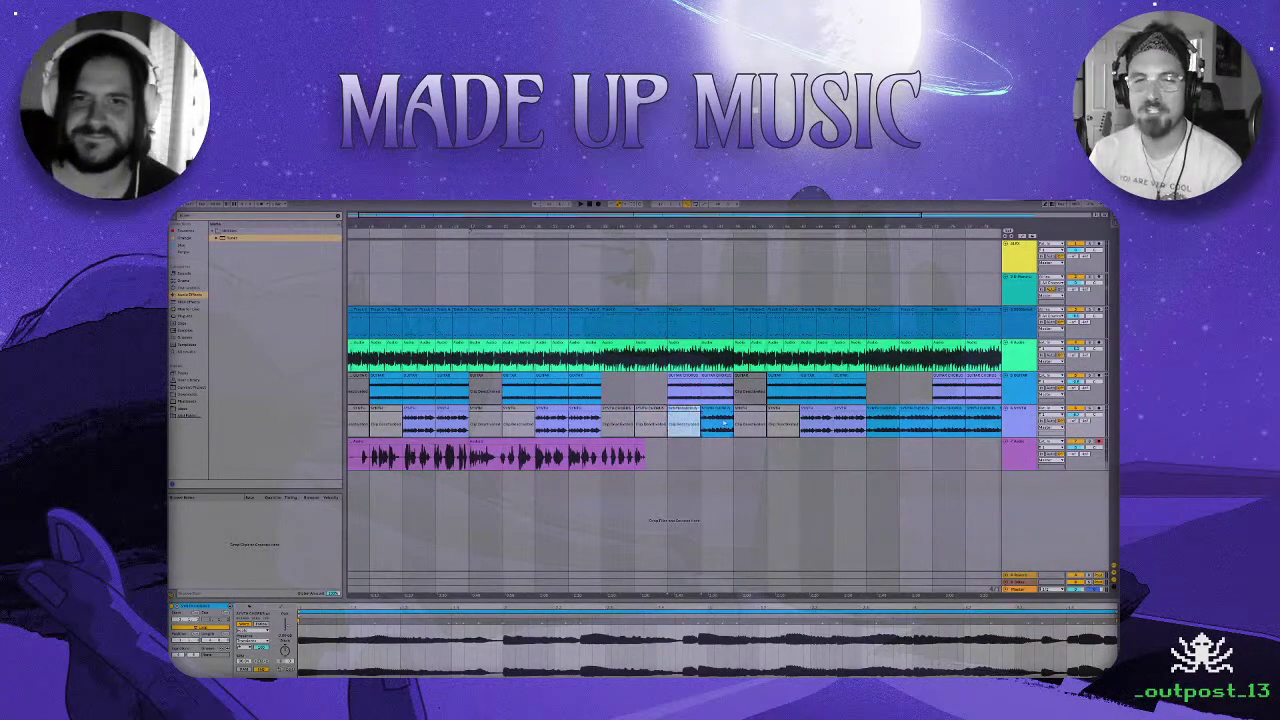
left_click(721, 412)
Trim the second vocal clip to the end of the chorus's first clip column and duplicate that column's time across all tracks.
left_click(632, 446)
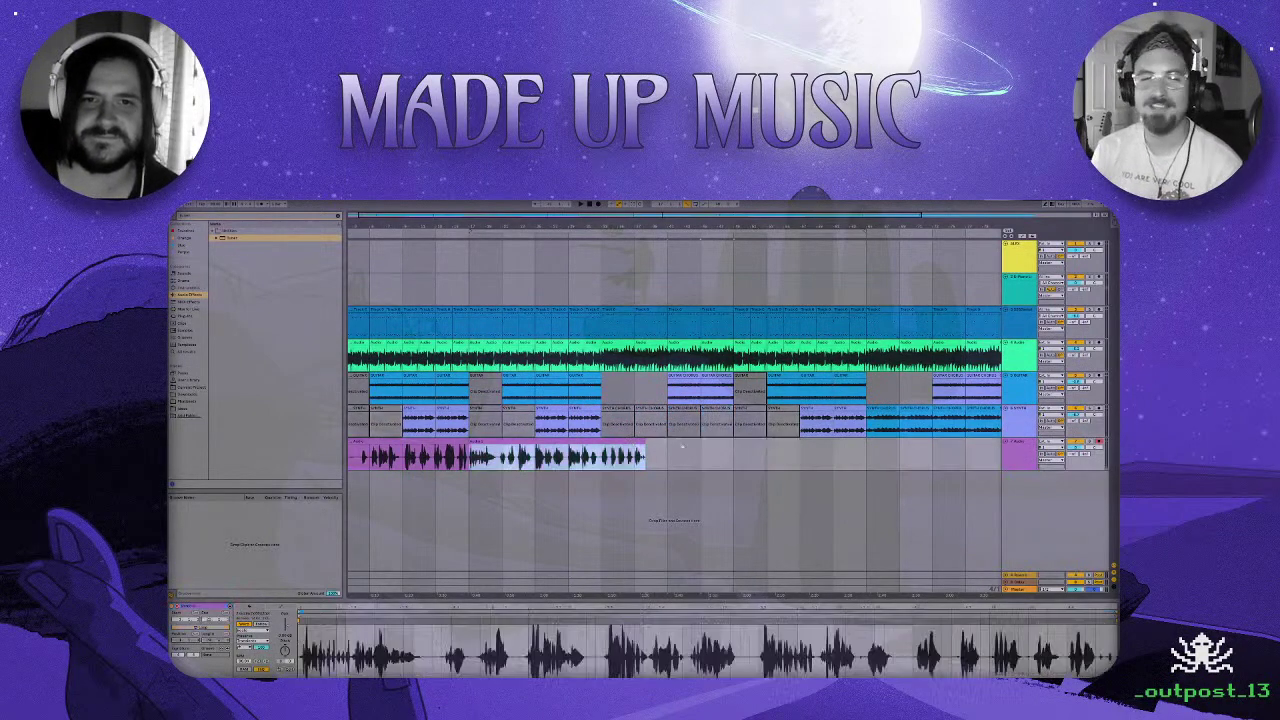
left_click(706, 461)
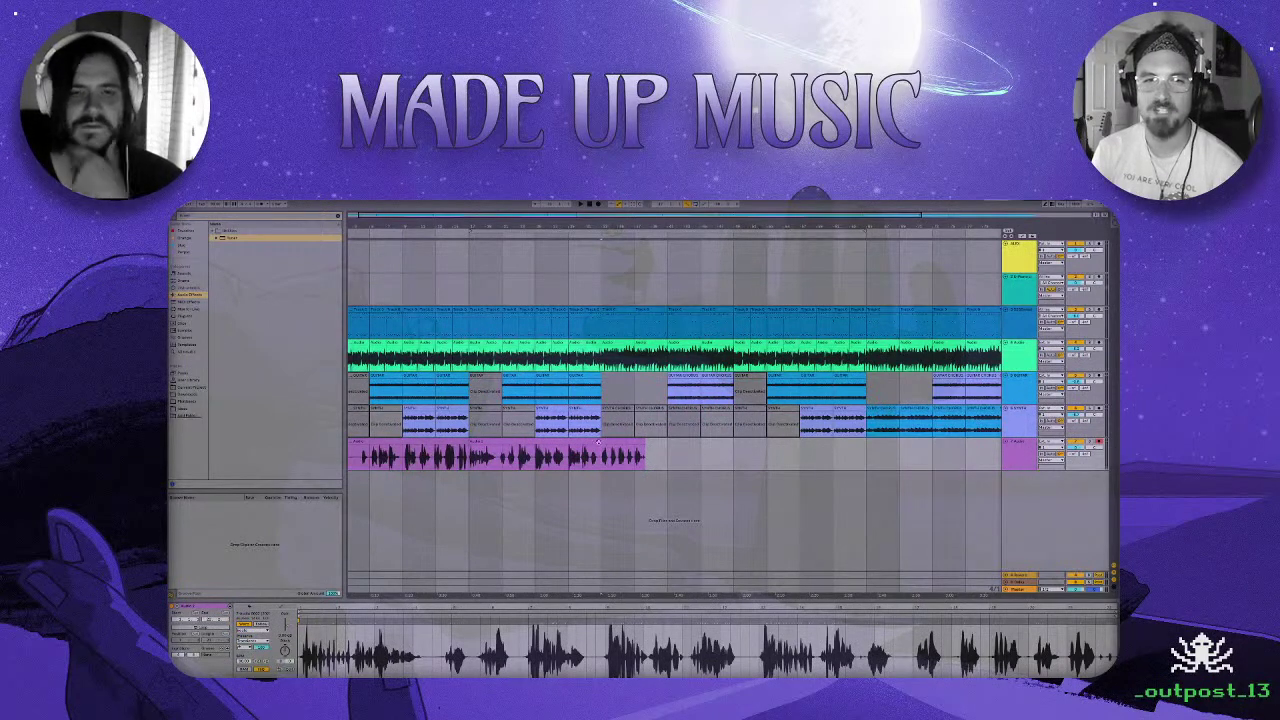
left_click(630, 441)
left_click(666, 455)
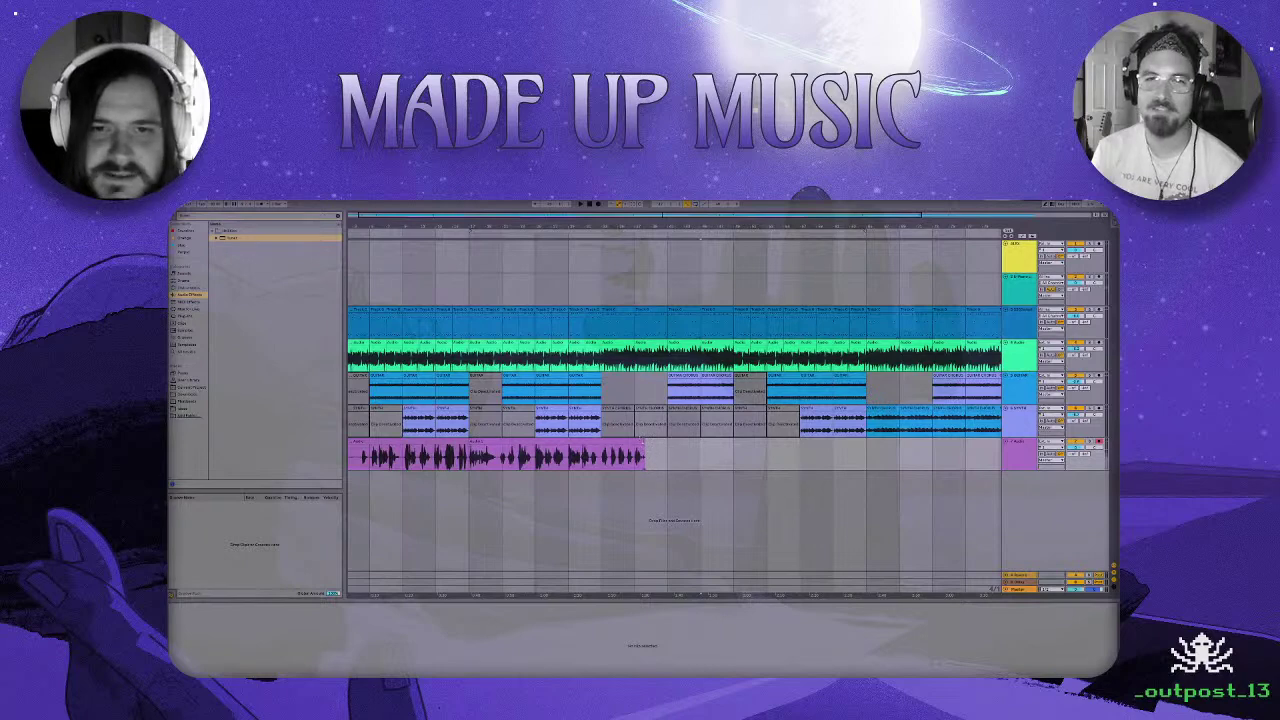
left_click_drag(643, 442, 613, 333)
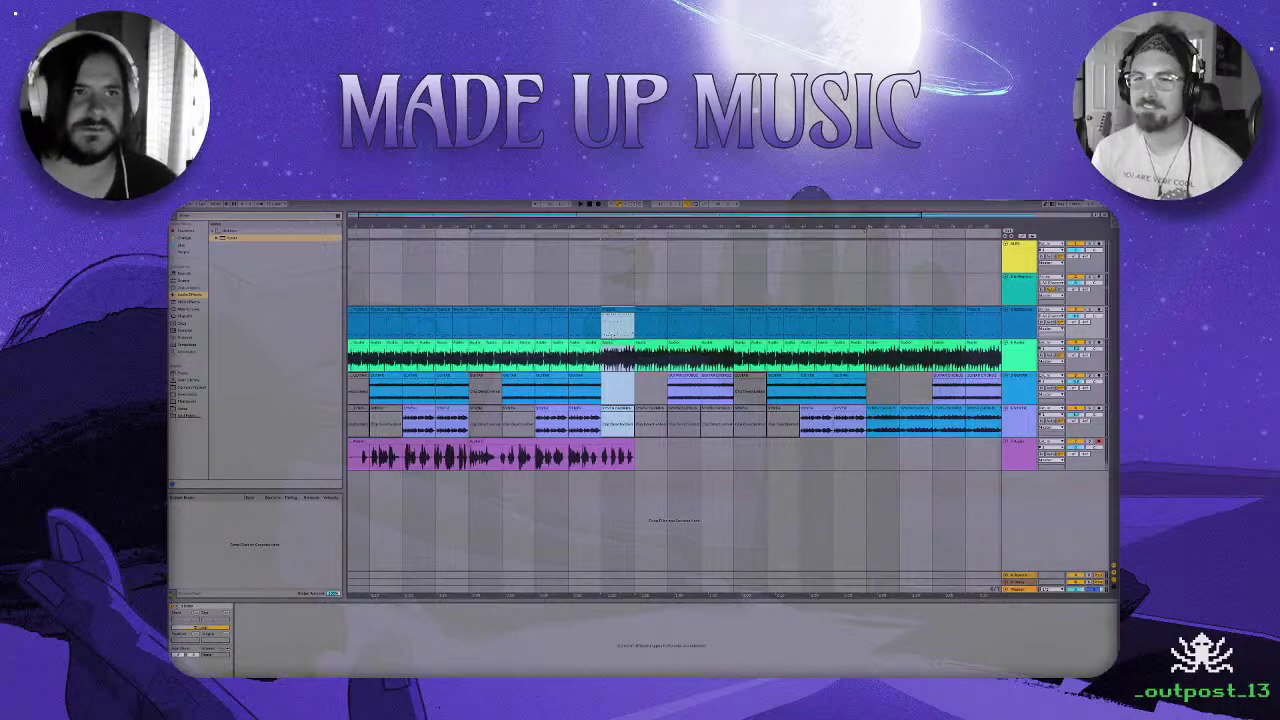
key("alt+e")
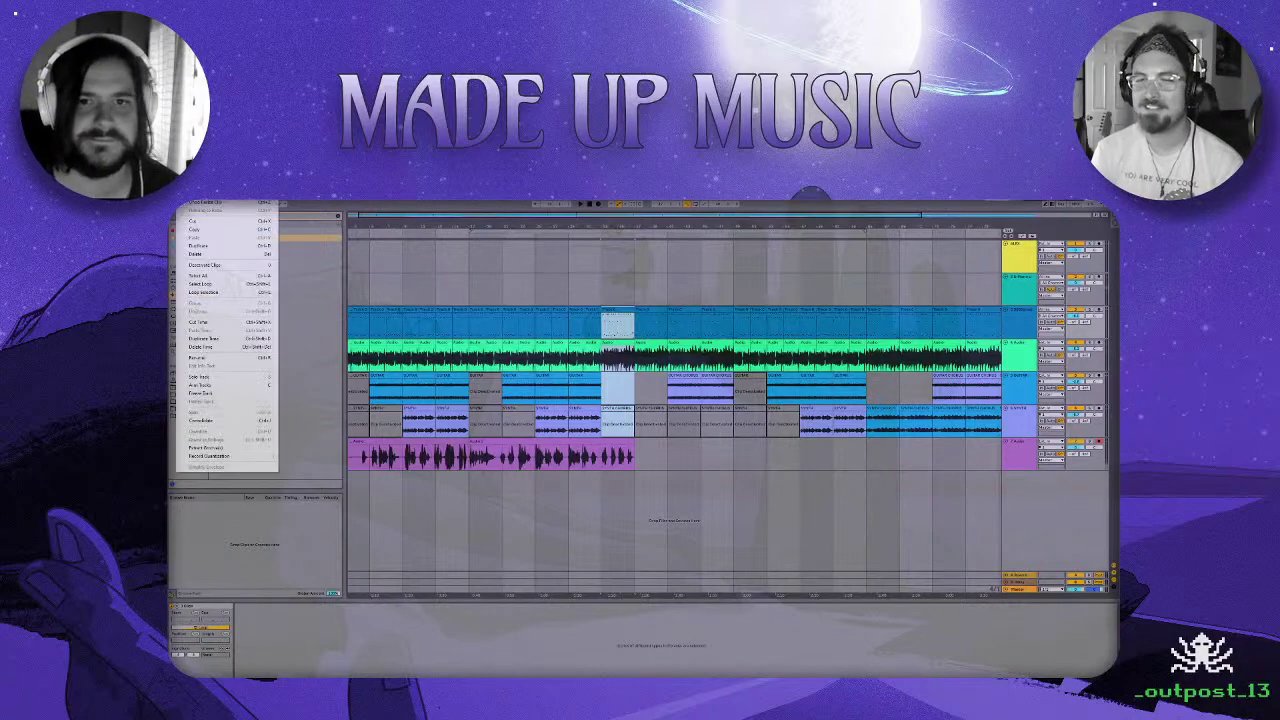
left_click(216, 338)
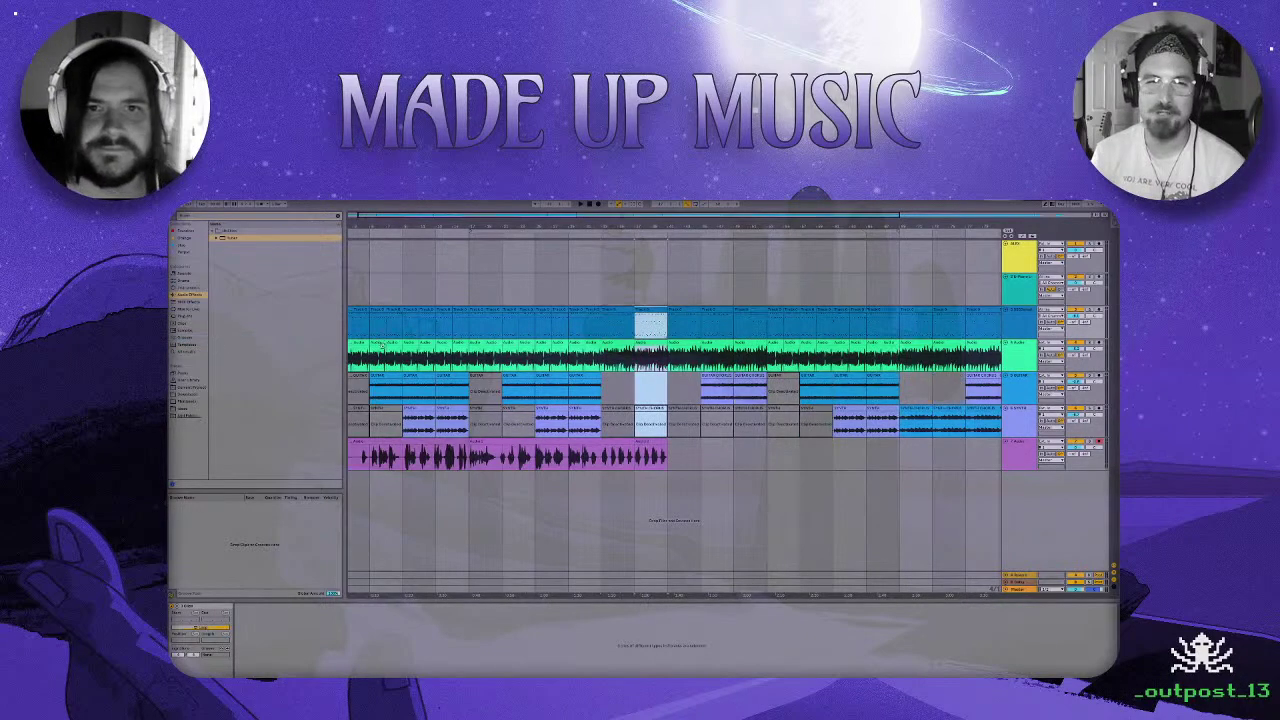
left_click(653, 344)
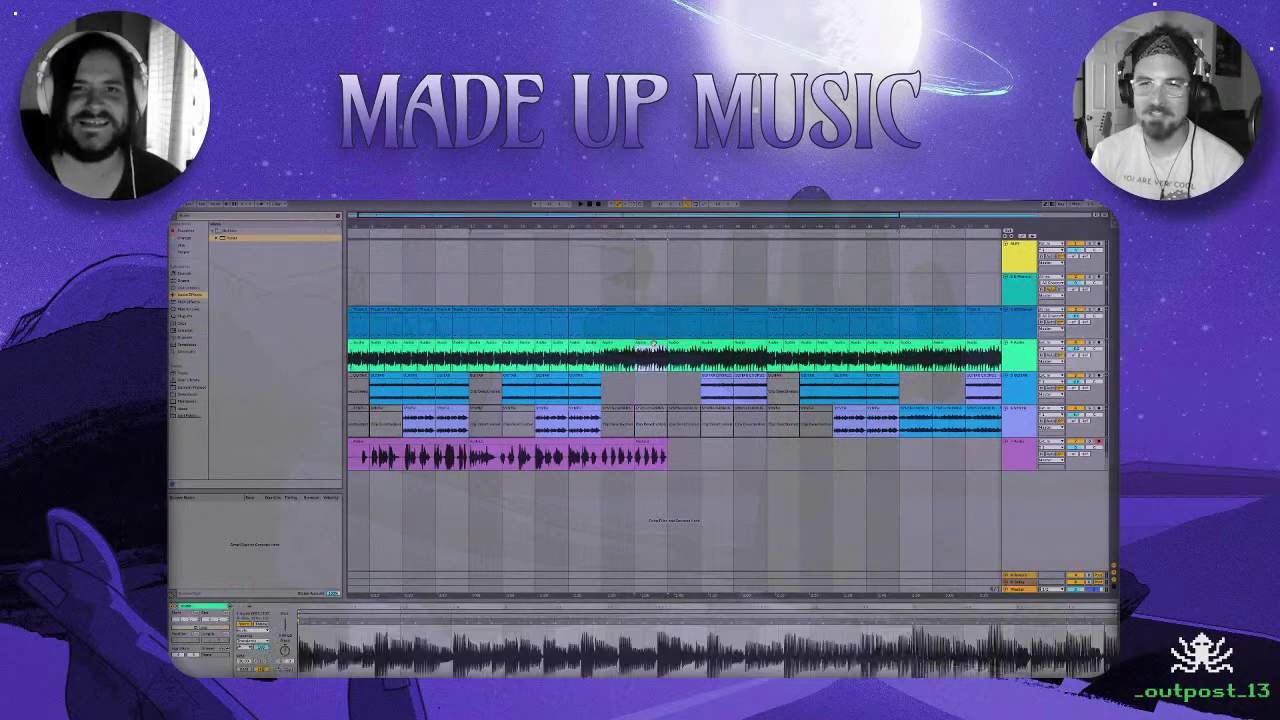
Deactivate the green audio clip and the drum clip in the first chorus's second clip column.
key("0")
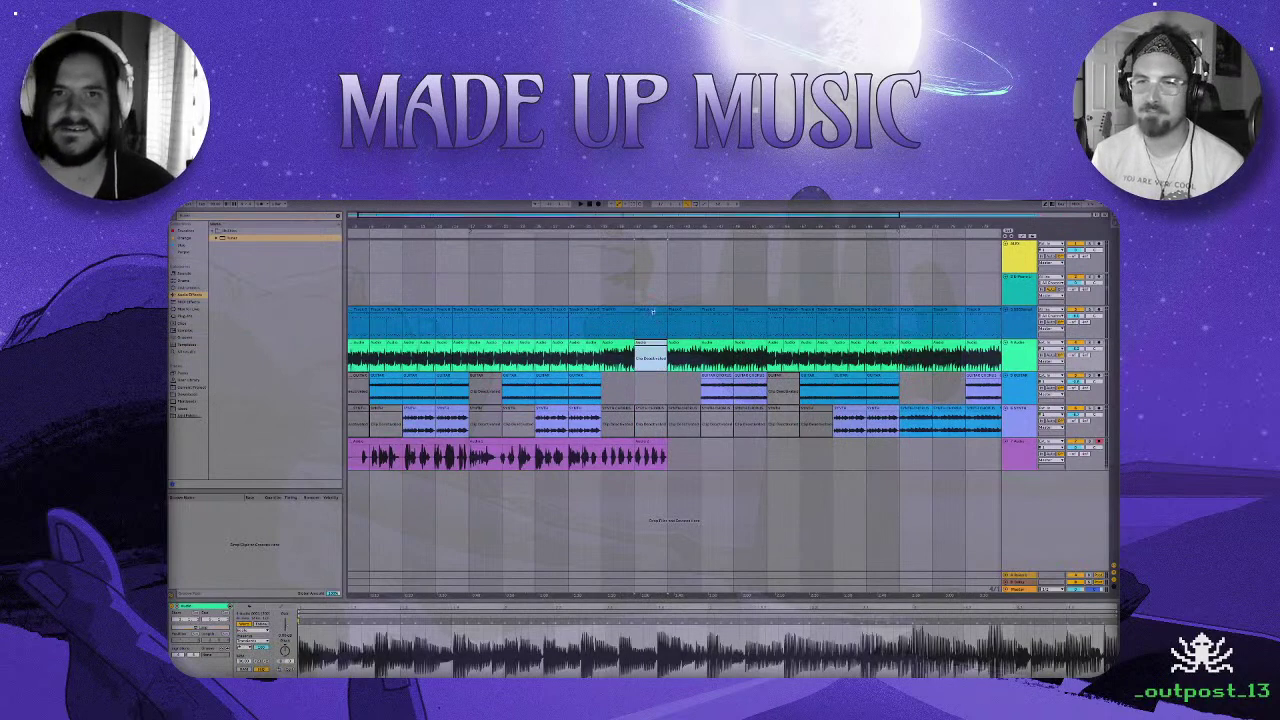
left_click(649, 310)
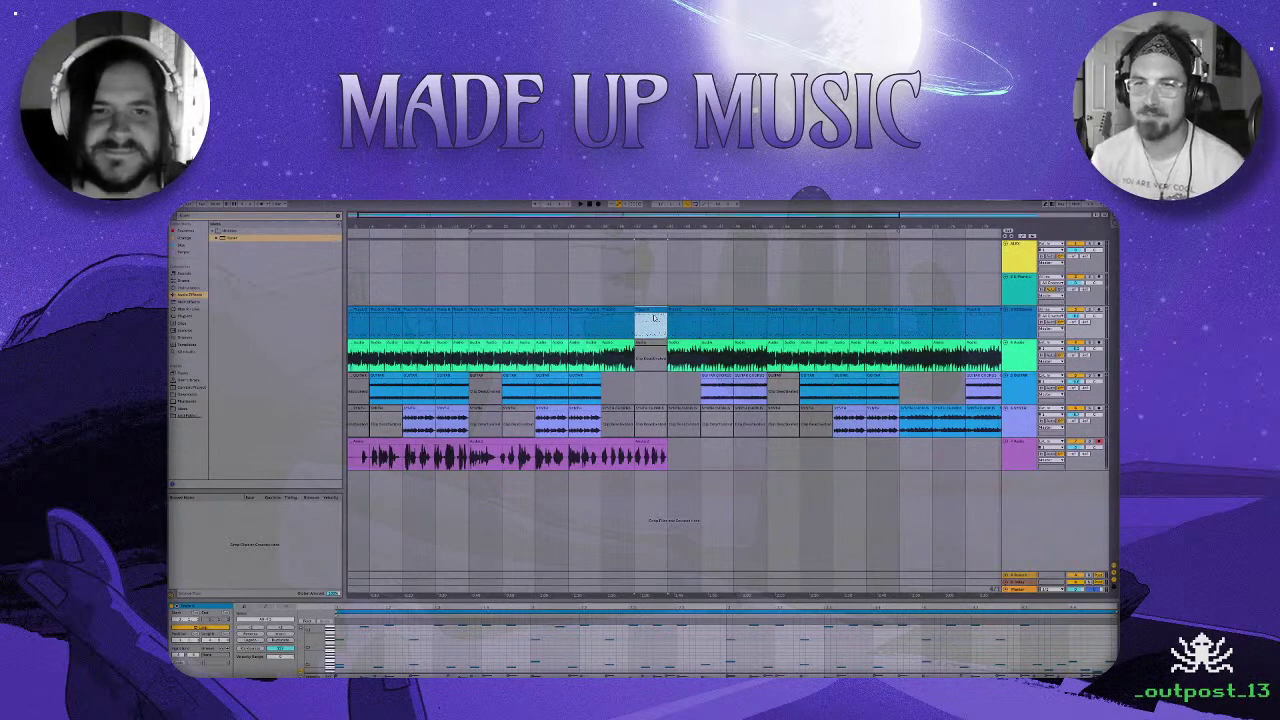
key("0")
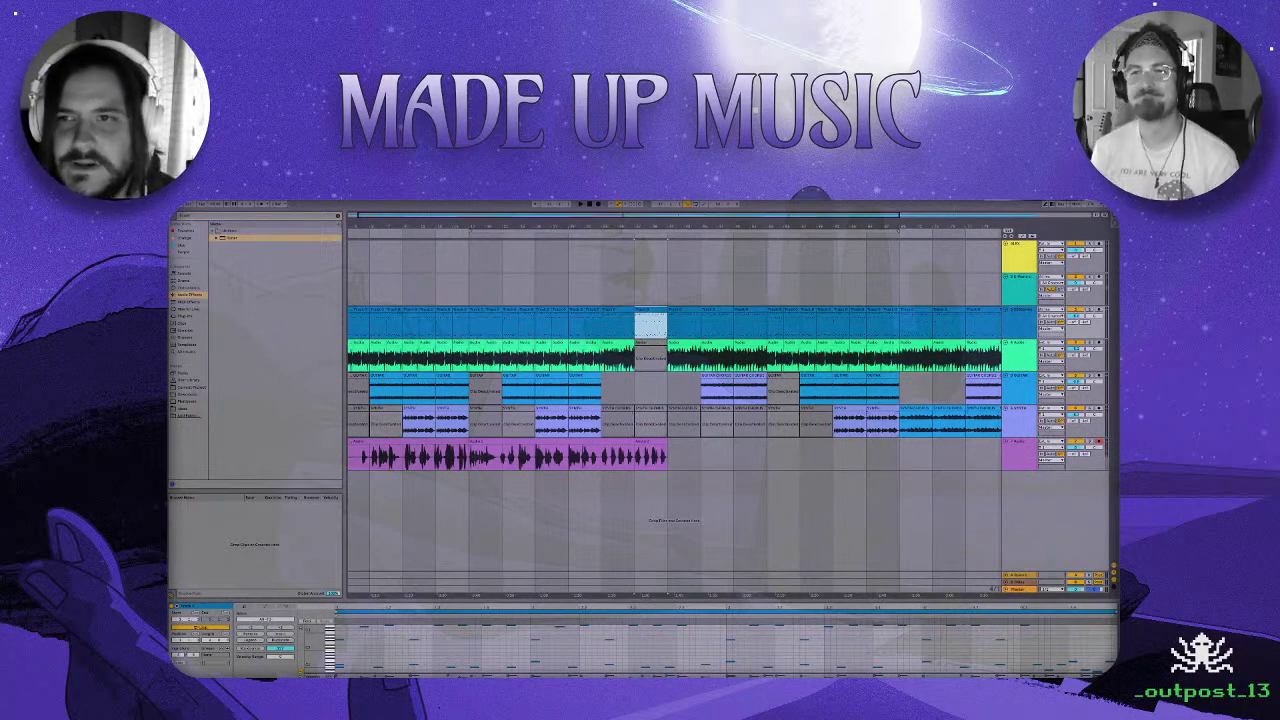
Try the SSD 5 Core Reggae groove "Prc 01 - Sidestick - 4 Bars" in the chorus's second drum clip, audition it, and undo the changes.
left_click(1021, 330)
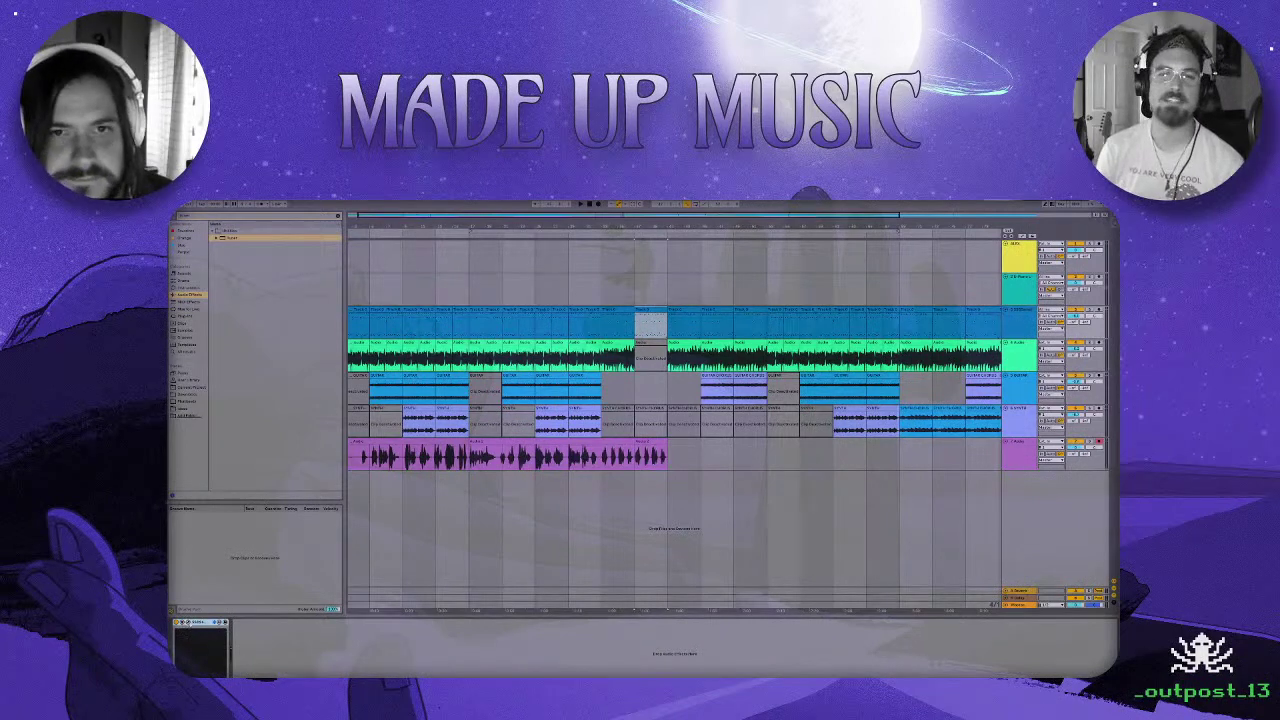
left_click(180, 622)
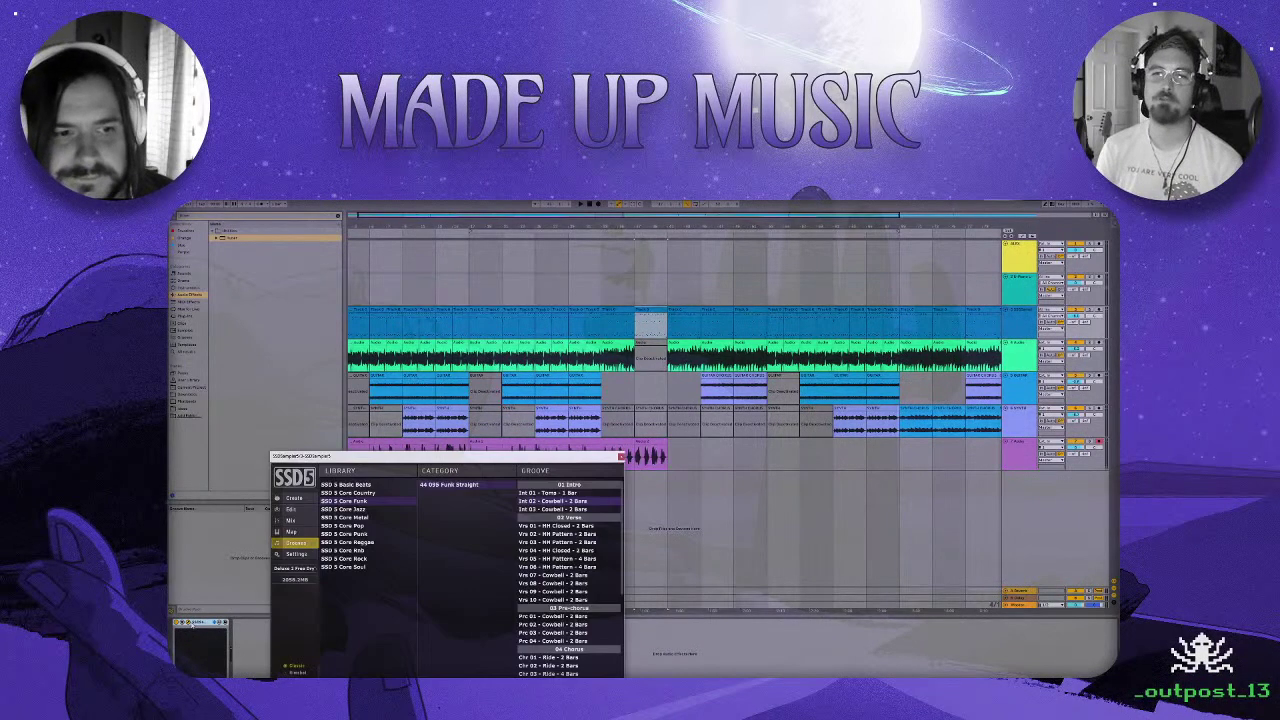
left_click(362, 543)
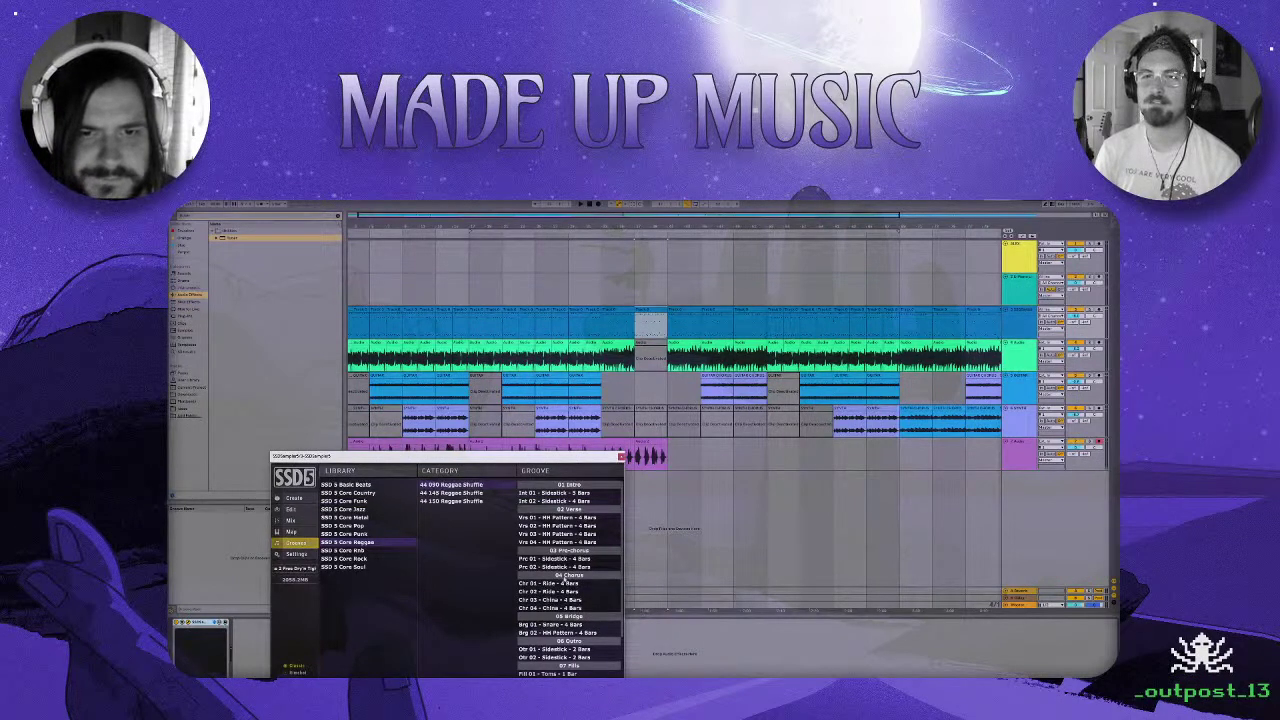
left_click_drag(572, 565, 646, 318)
left_click(648, 465)
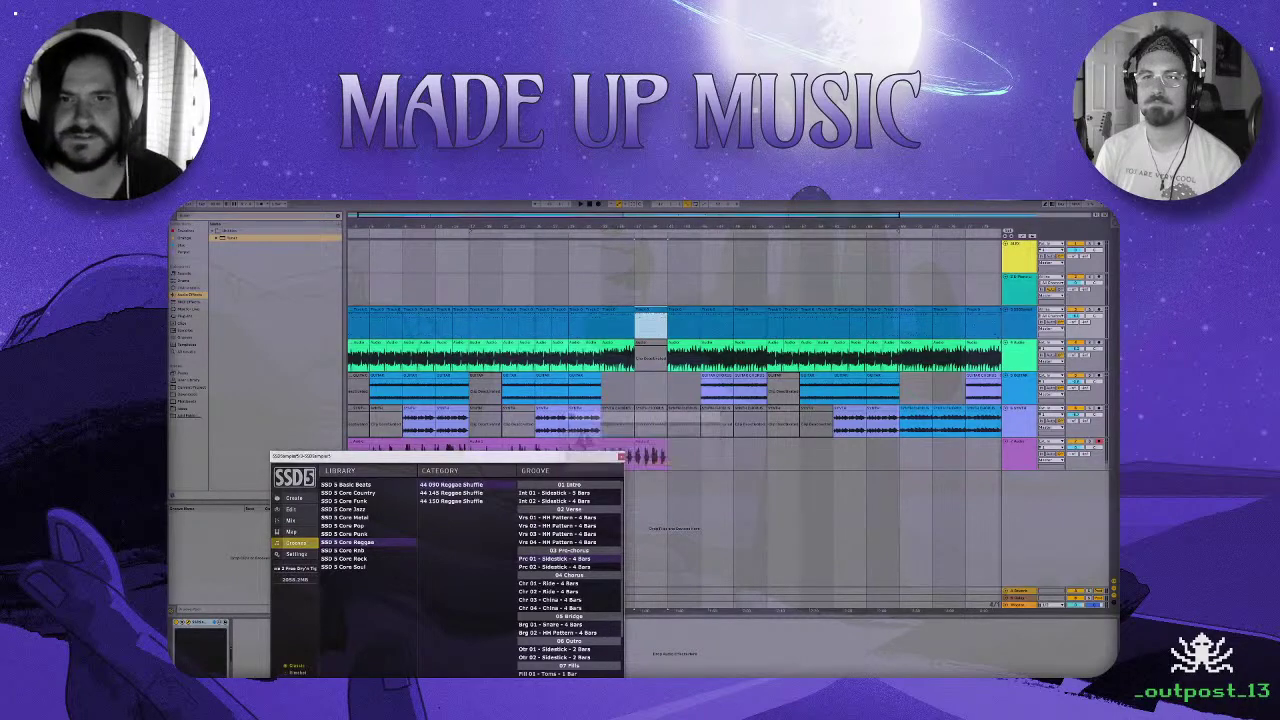
left_click(636, 298)
key("space")
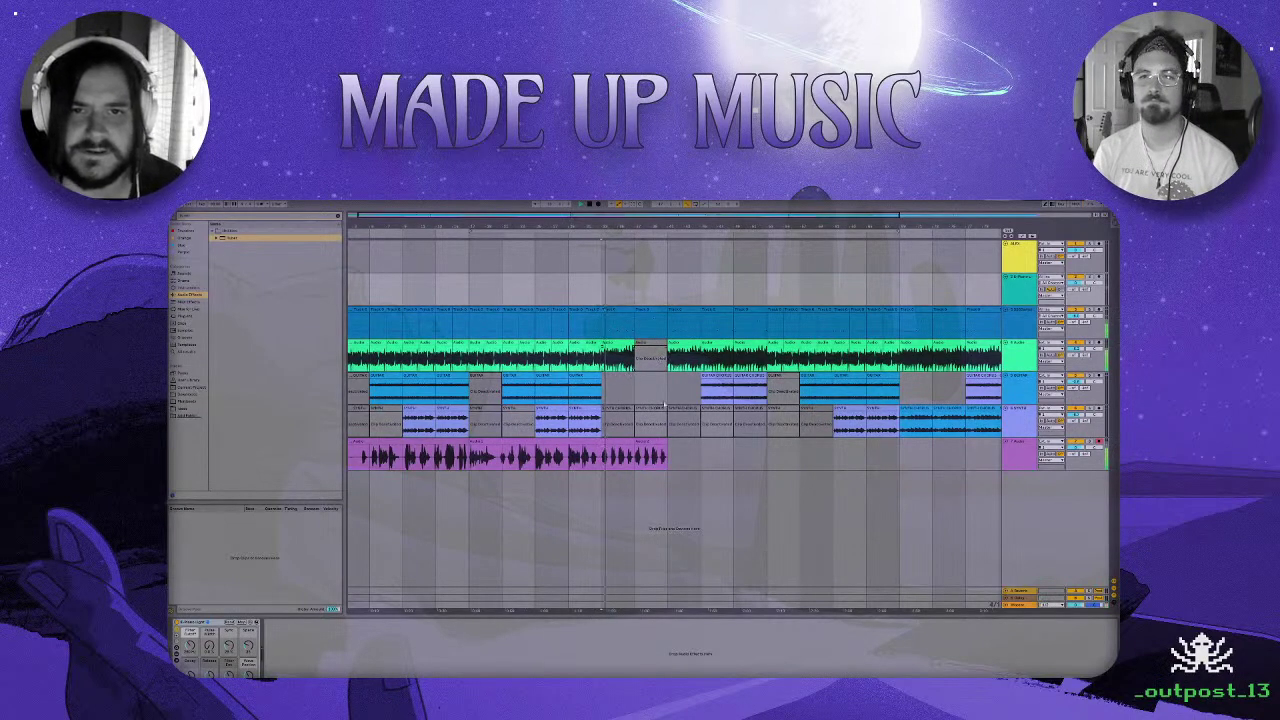
key("Up")
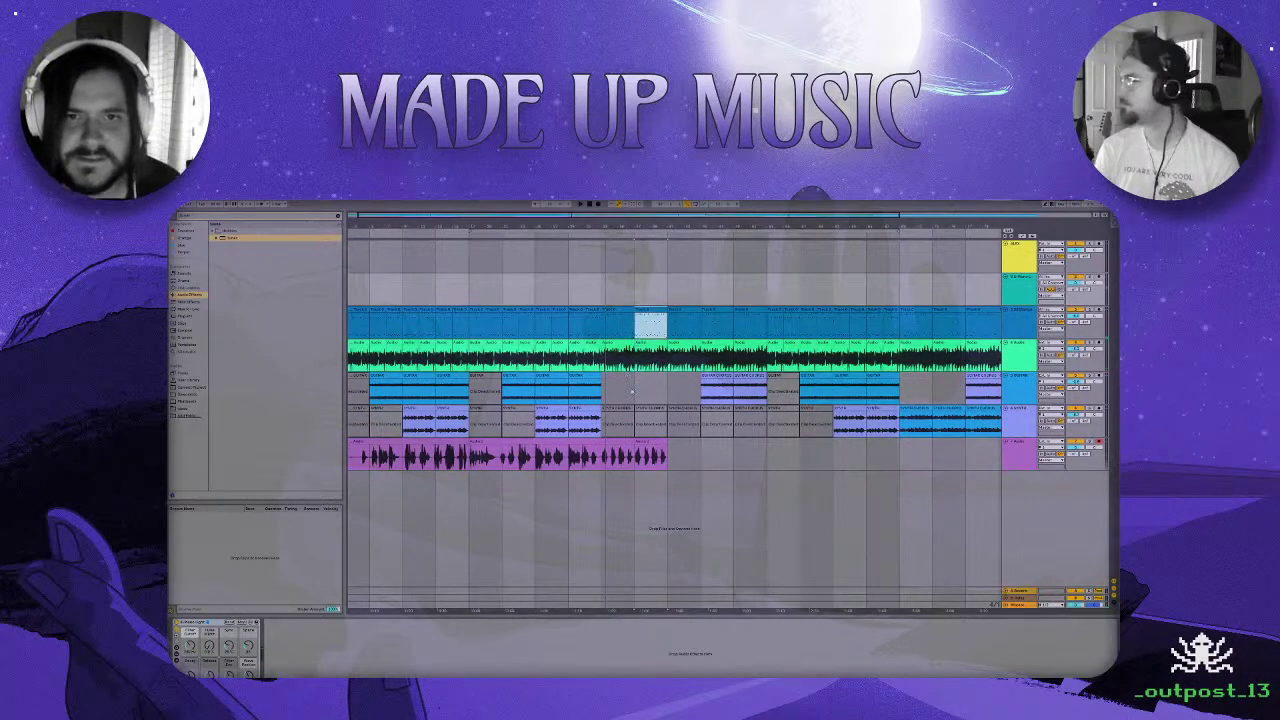
Select the duplicated vocal clip in the first chorus's second clip column.
left_click(615, 344)
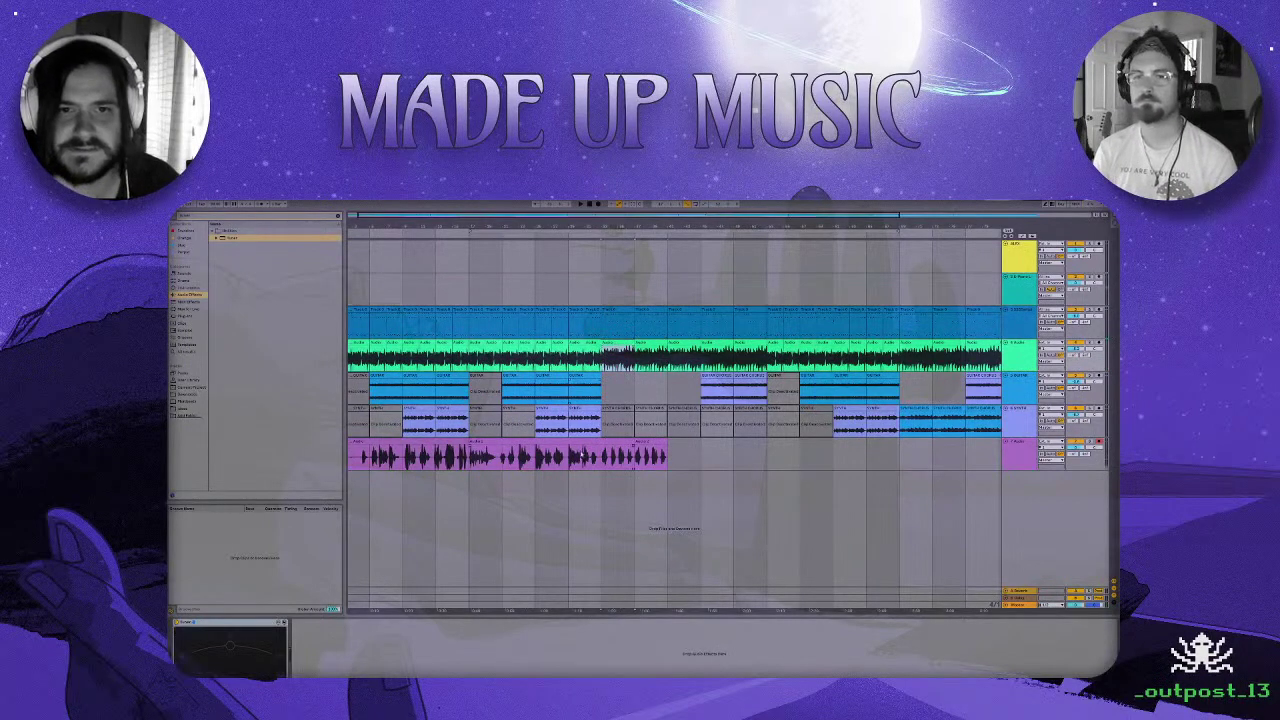
left_click(570, 420)
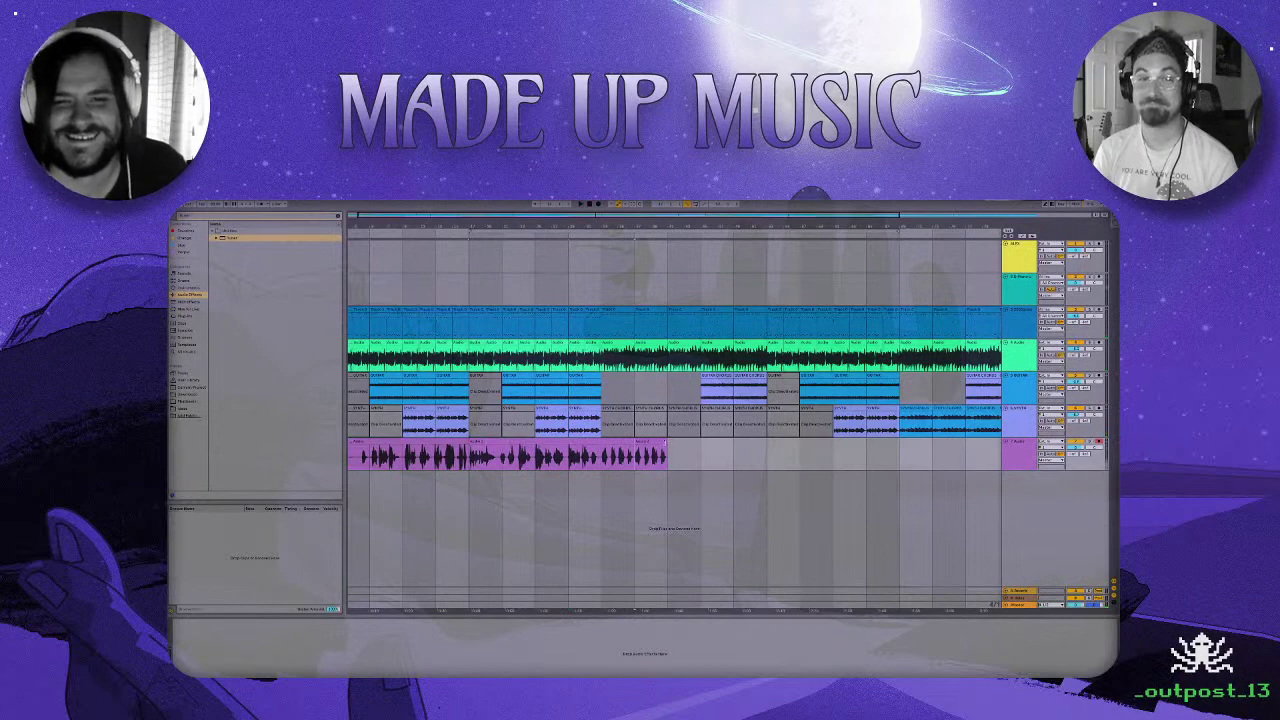
left_click_drag(660, 442, 636, 442)
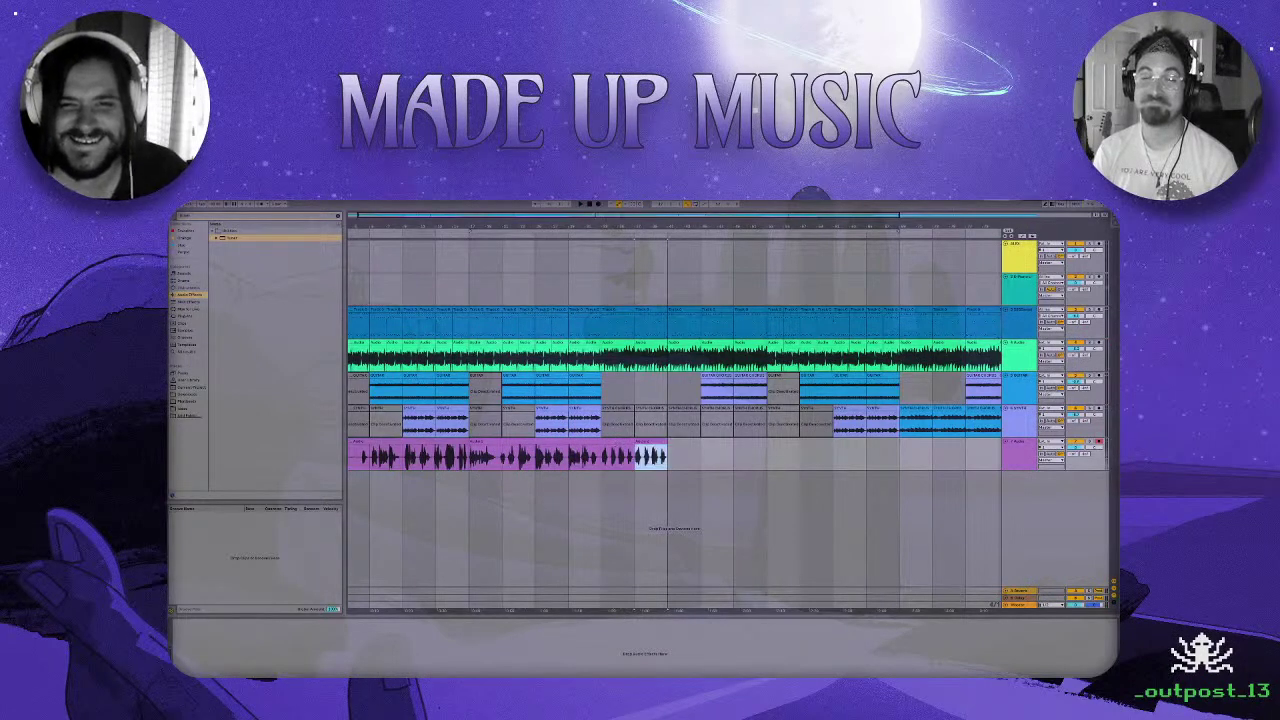
Delete the last clip on the purple audio track and trim the remaining recording to end where the blue and lilac clips stop.
key("Delete")
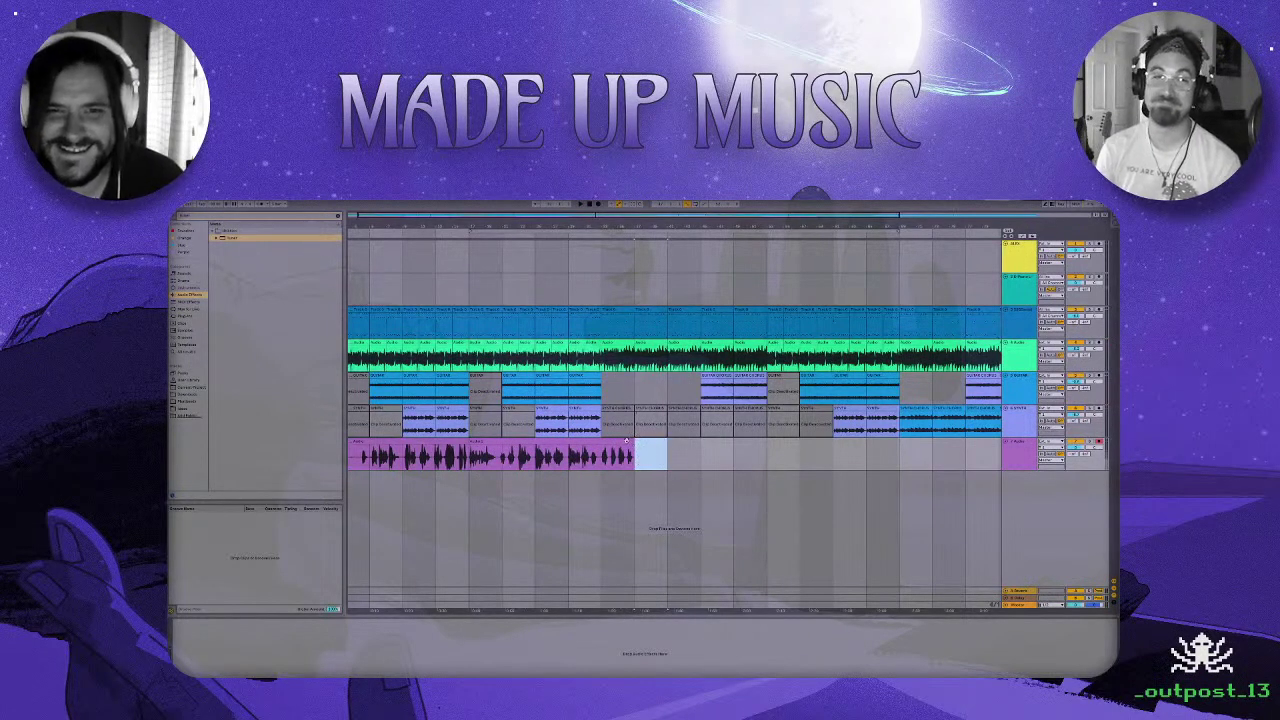
left_click_drag(634, 445, 600, 445)
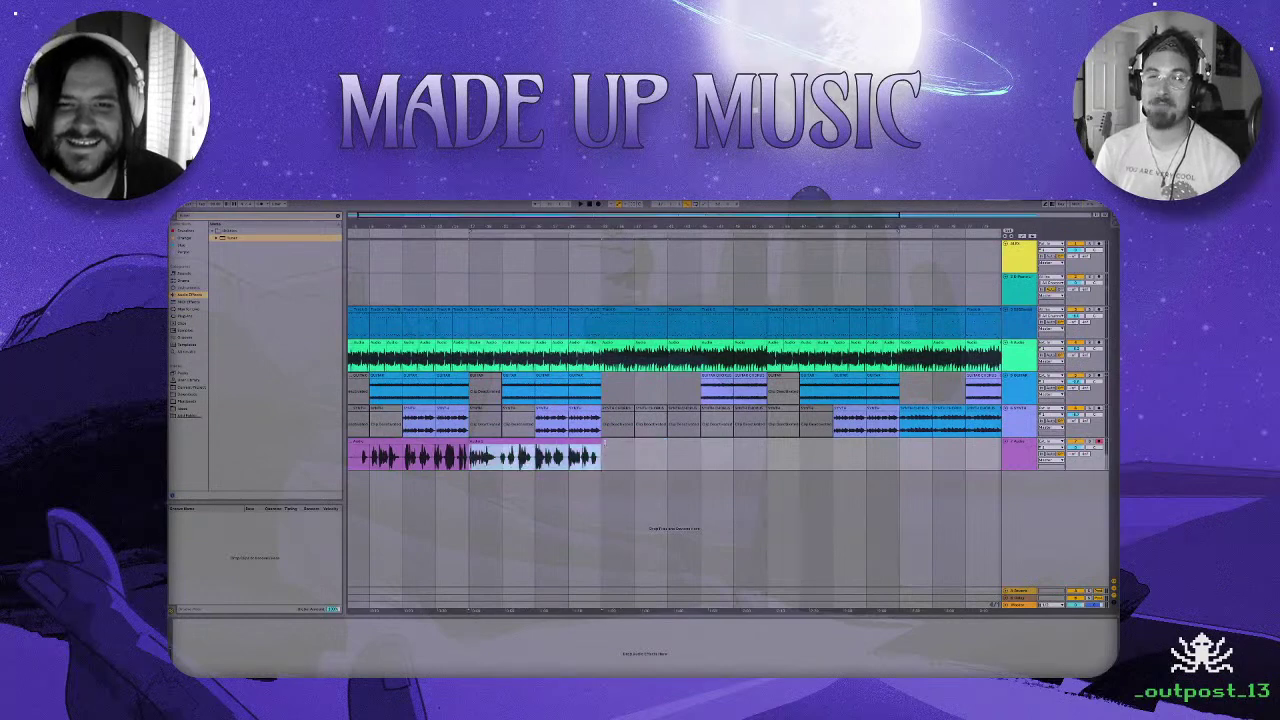
Deactivate the green track's first clip after the purple recording ends, and play the transition into it.
left_click(613, 342)
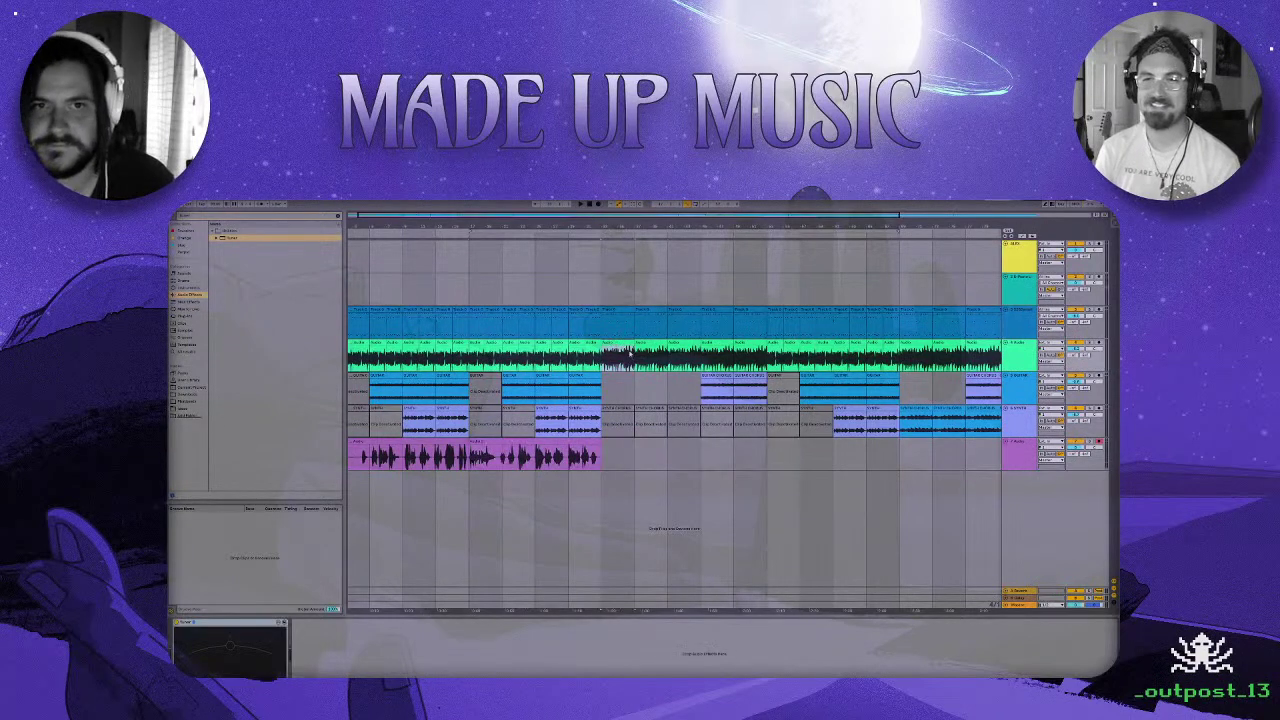
key("Delete")
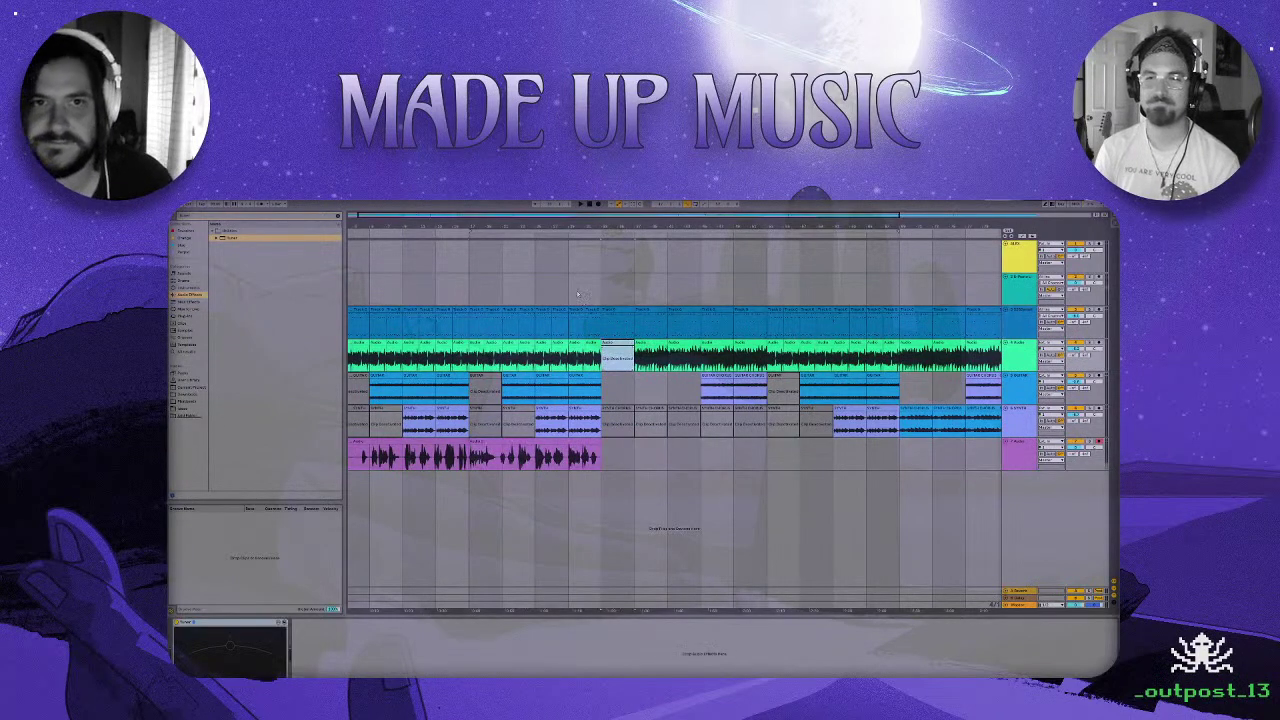
left_click(577, 294)
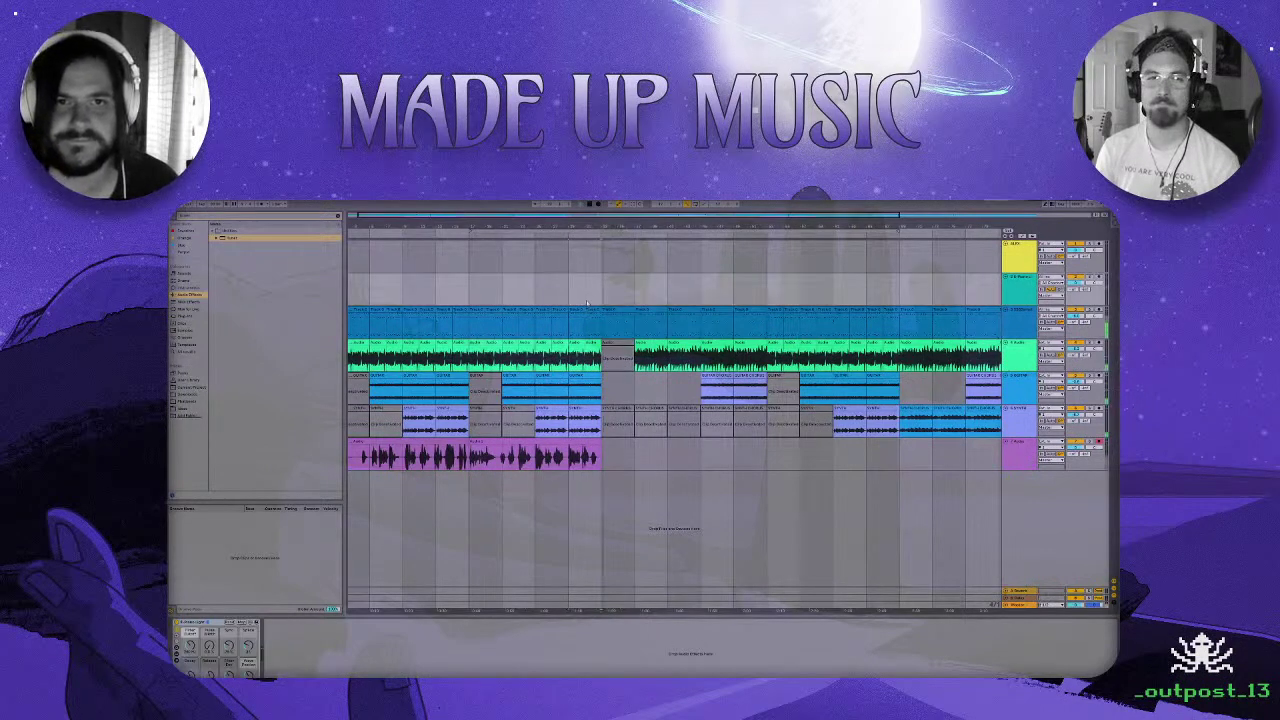
key("space")
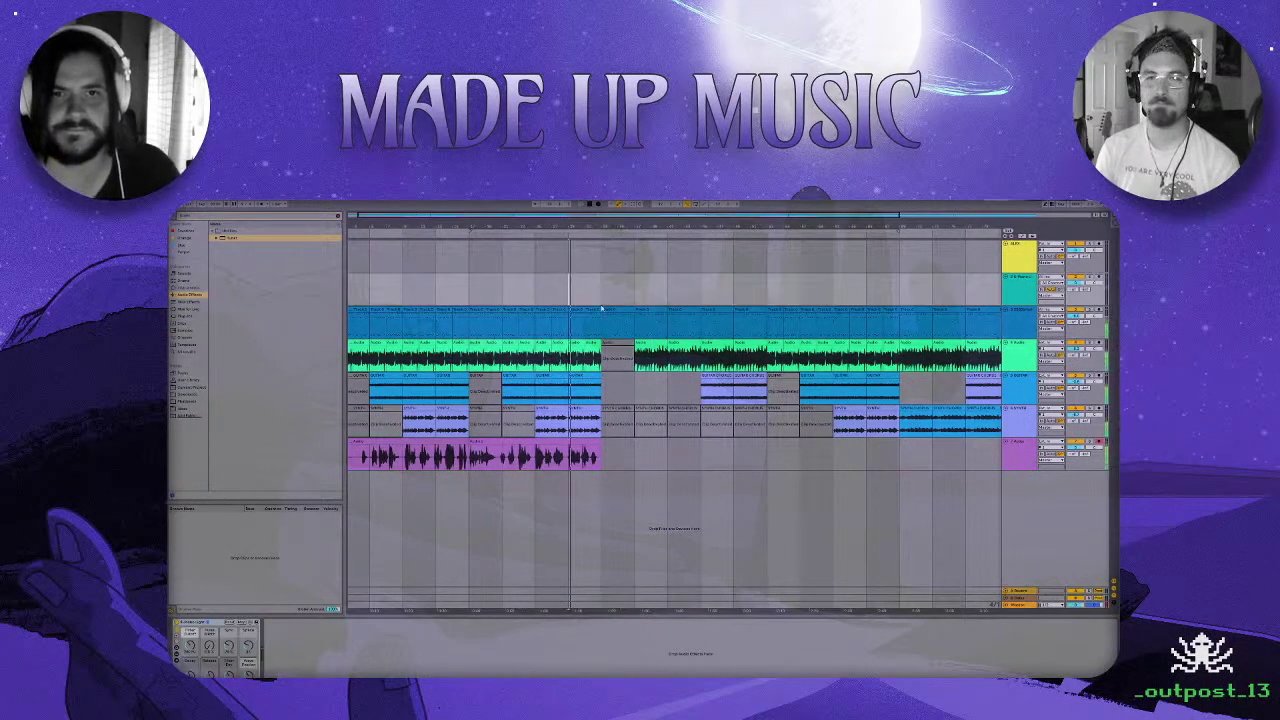
Repeat the last short green clip twice across the deactivated gap and duplicate the whole green audio track.
left_click(592, 344)
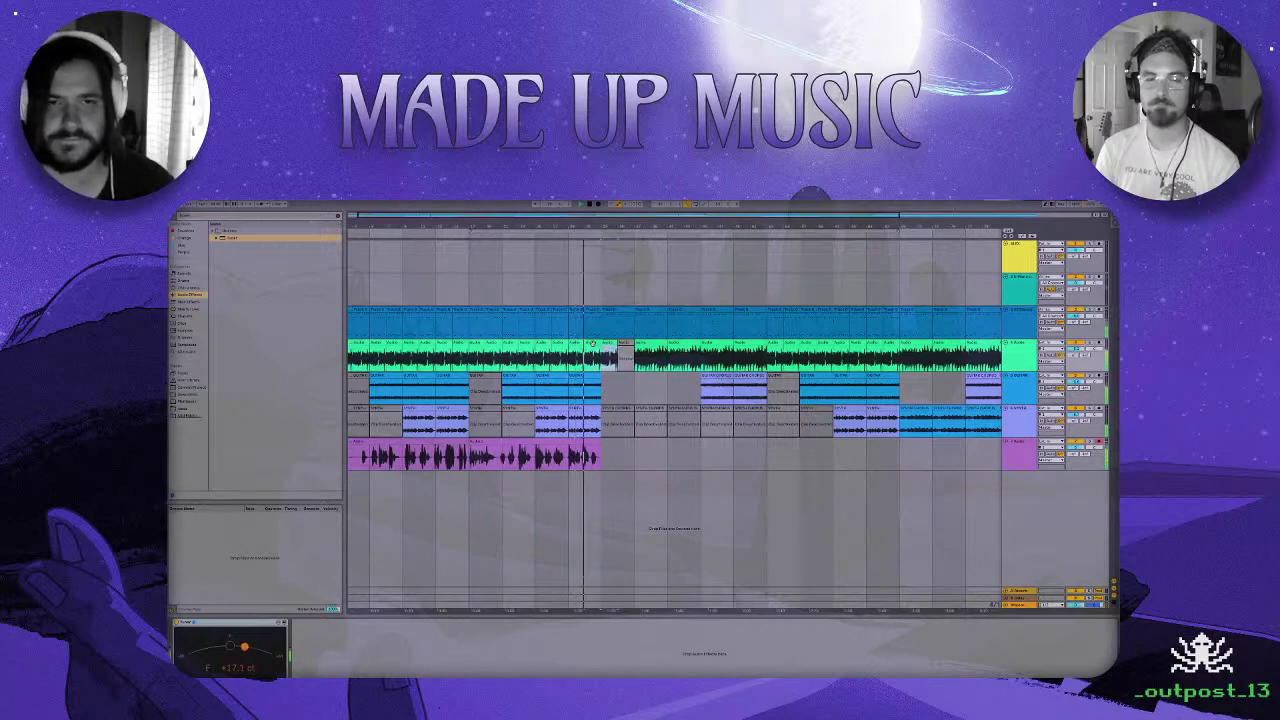
key("ctrl+d")
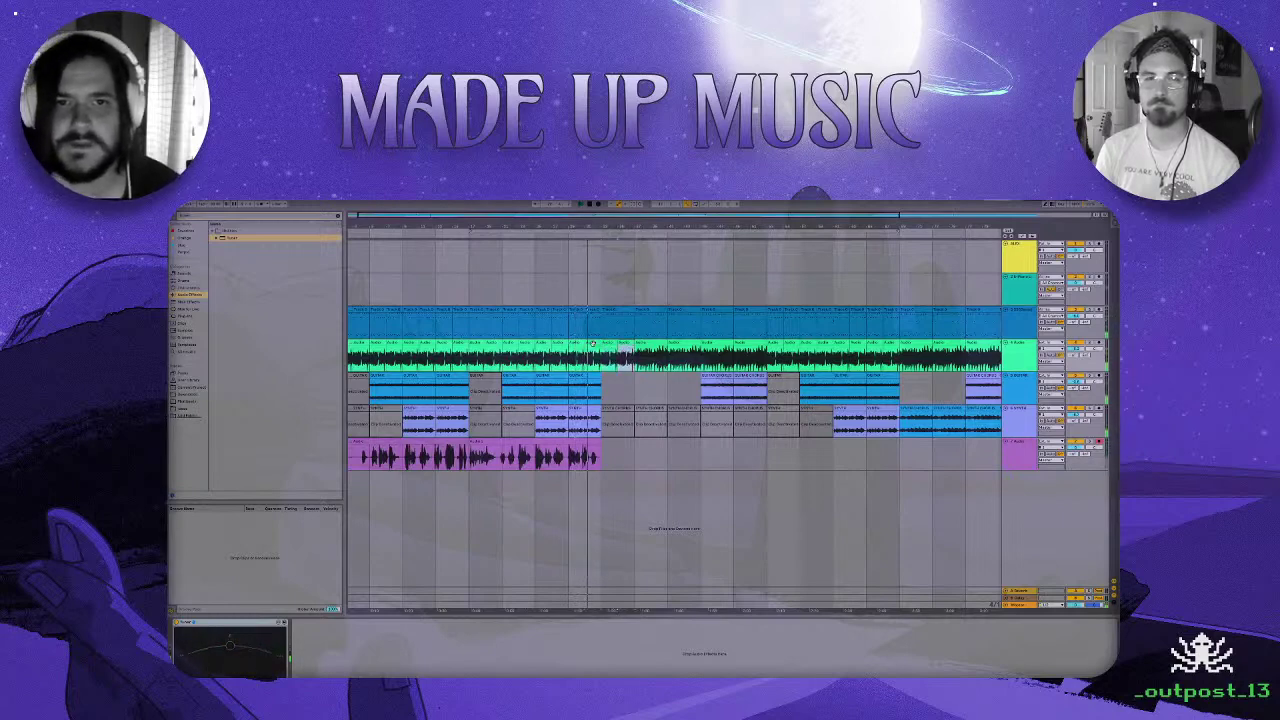
left_click(1018, 356)
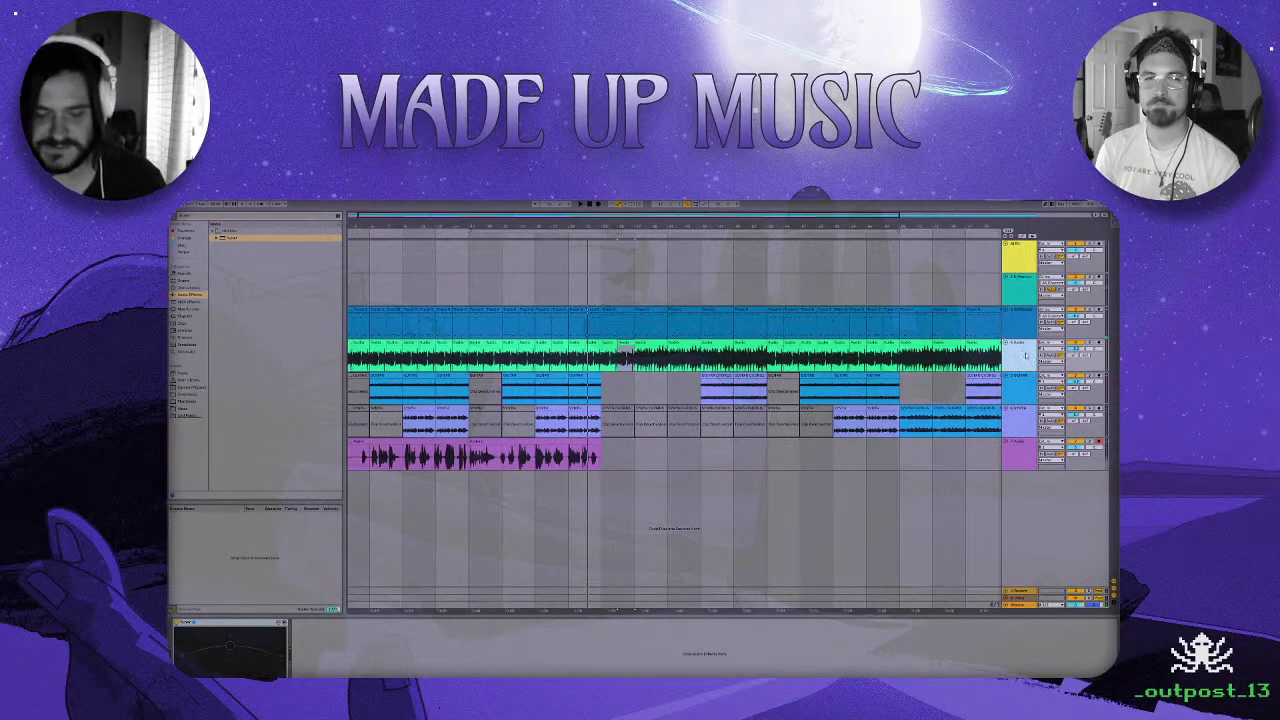
key("ctrl+d")
On the duplicate green track, delete every clip from the song's start up to the end of the purple recording.
left_click(592, 376)
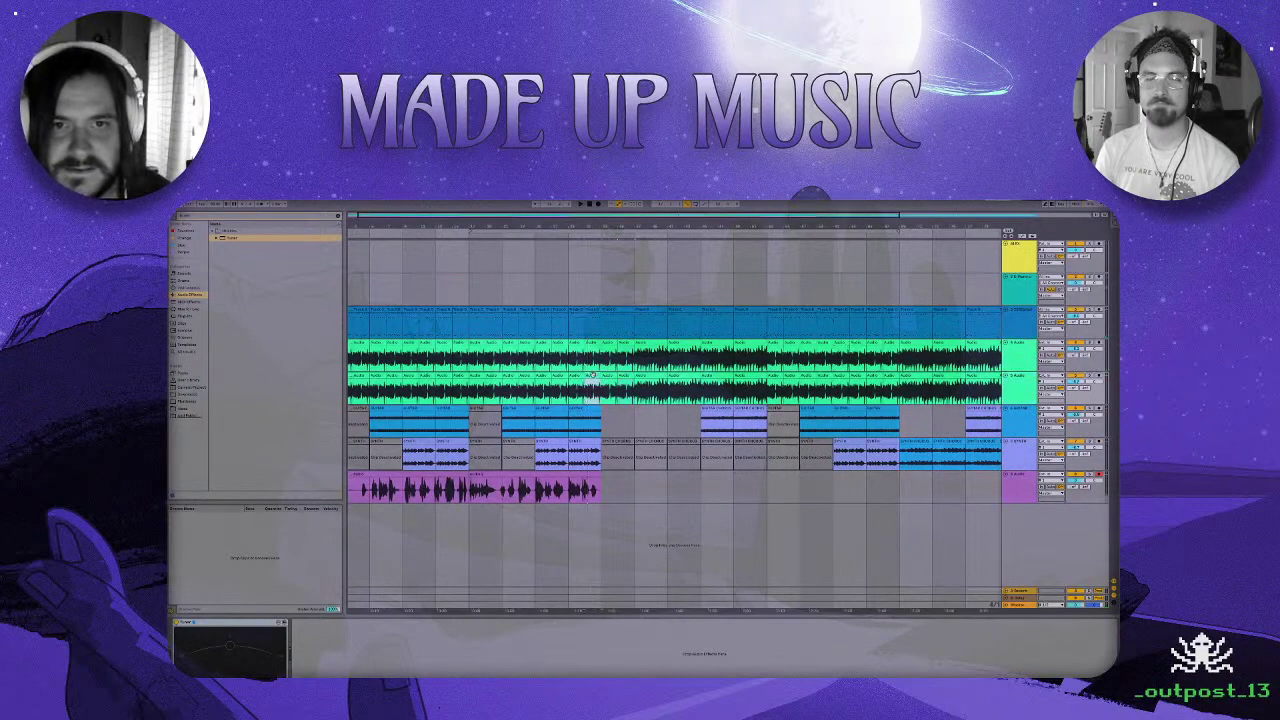
key("minus")
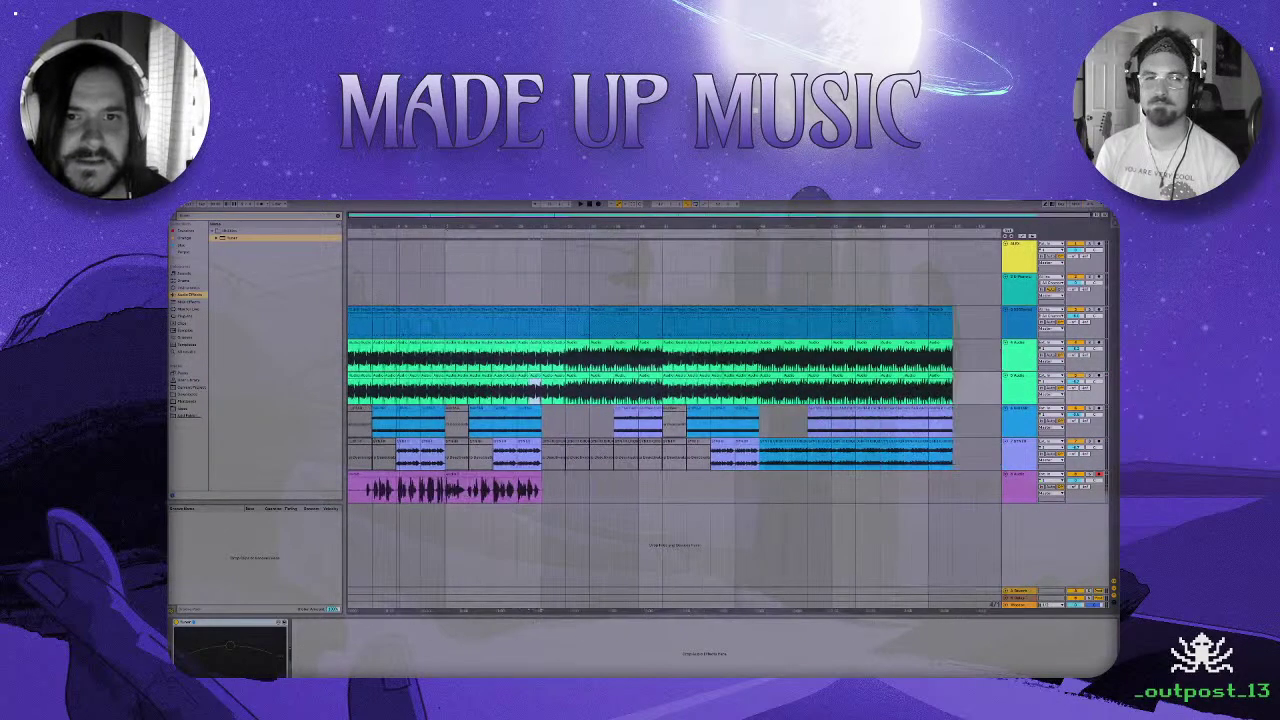
left_click_drag(540, 378, 357, 378)
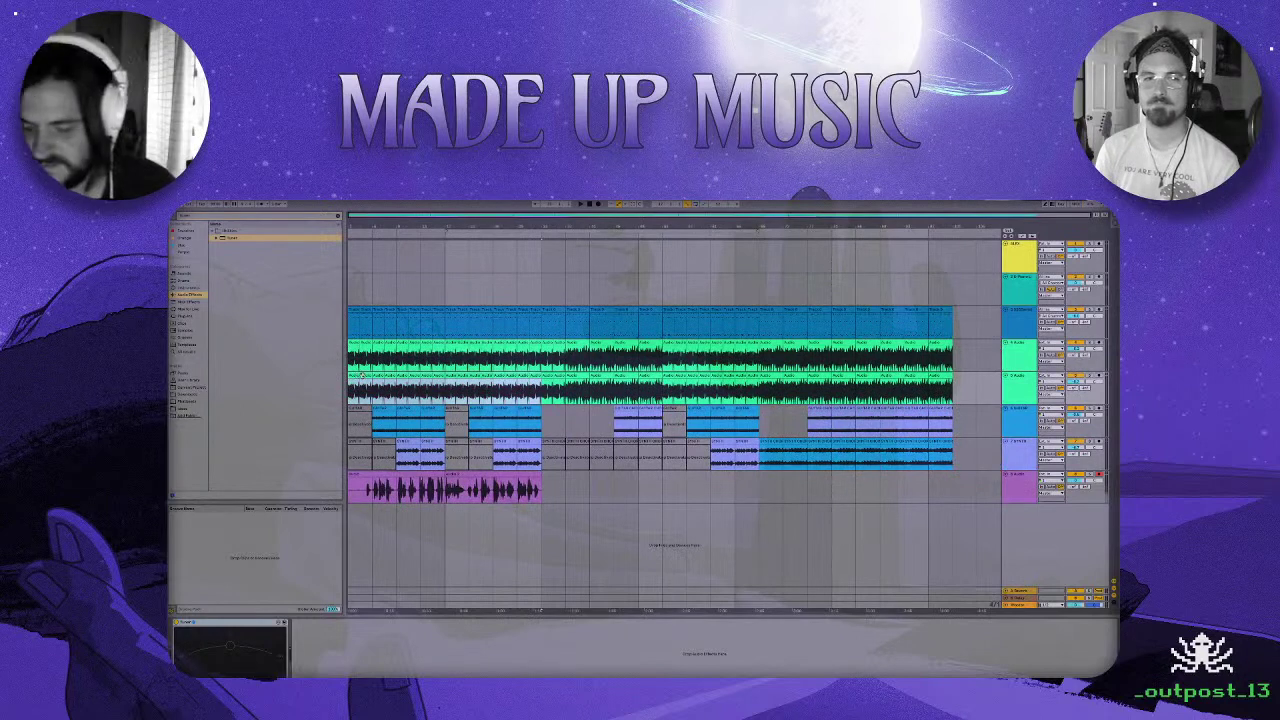
key("Delete")
Delete the two repeated clips from the original green track and all clips following their copies on the duplicate track.
left_click(548, 343)
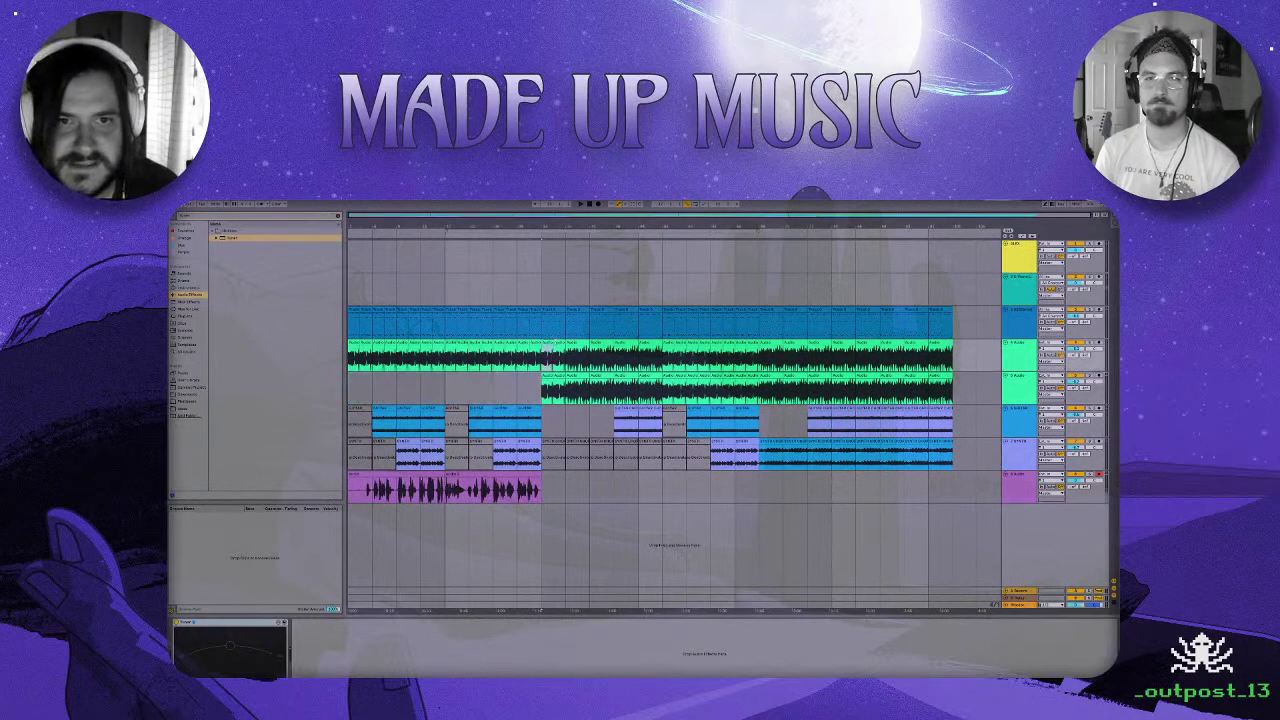
key("Delete")
left_click(559, 343)
key("Delete")
left_click(578, 376)
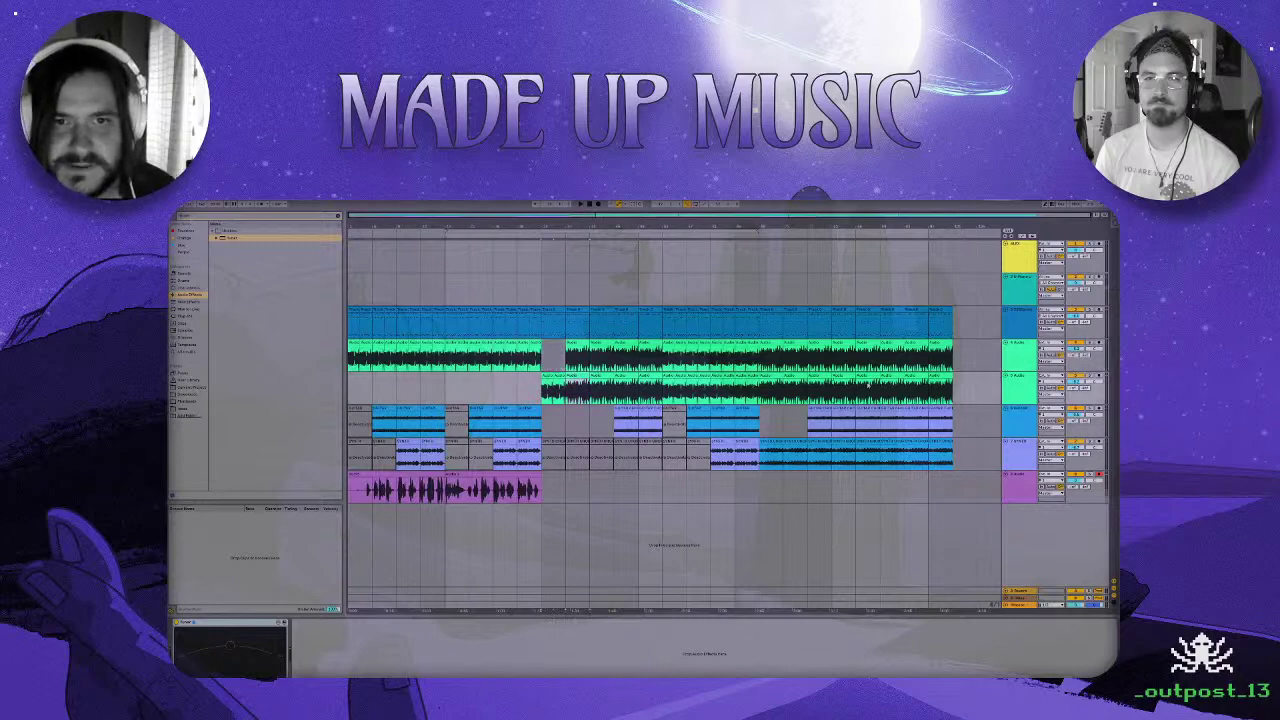
key("Delete")
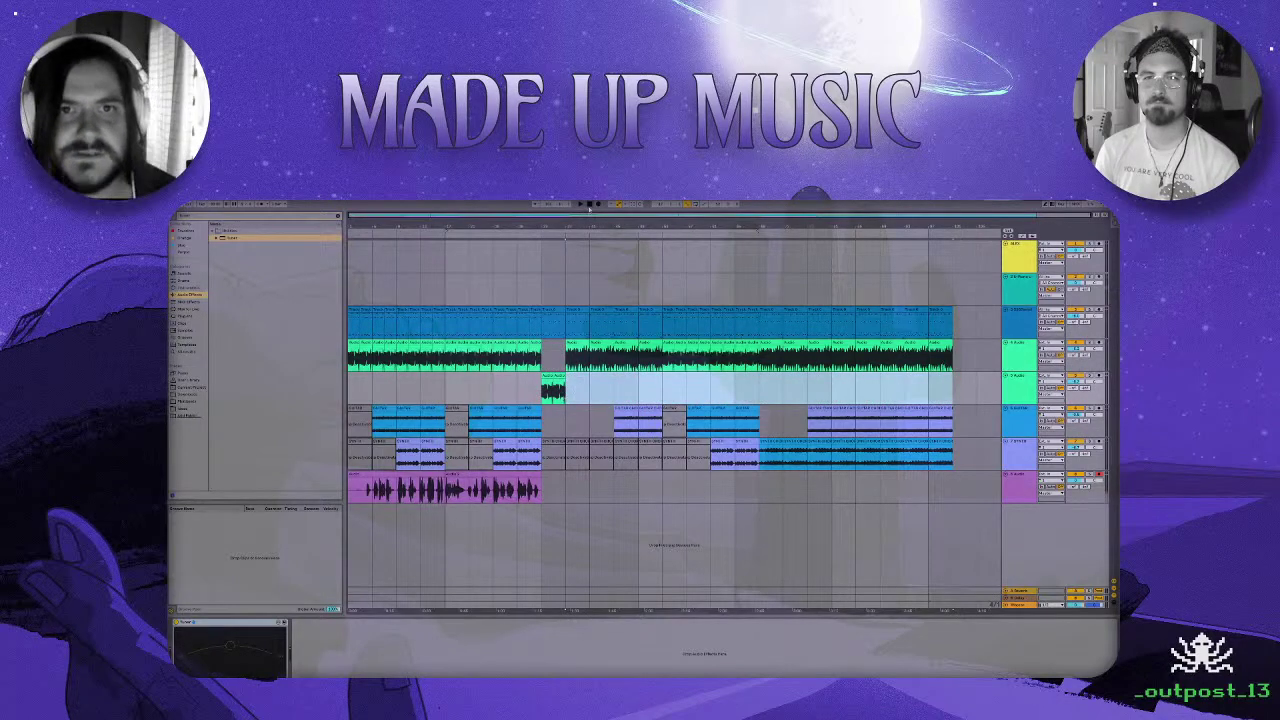
Mark the empty section after the purple recording as the recording range and record a short take from its start.
left_click(589, 206)
left_click(514, 502)
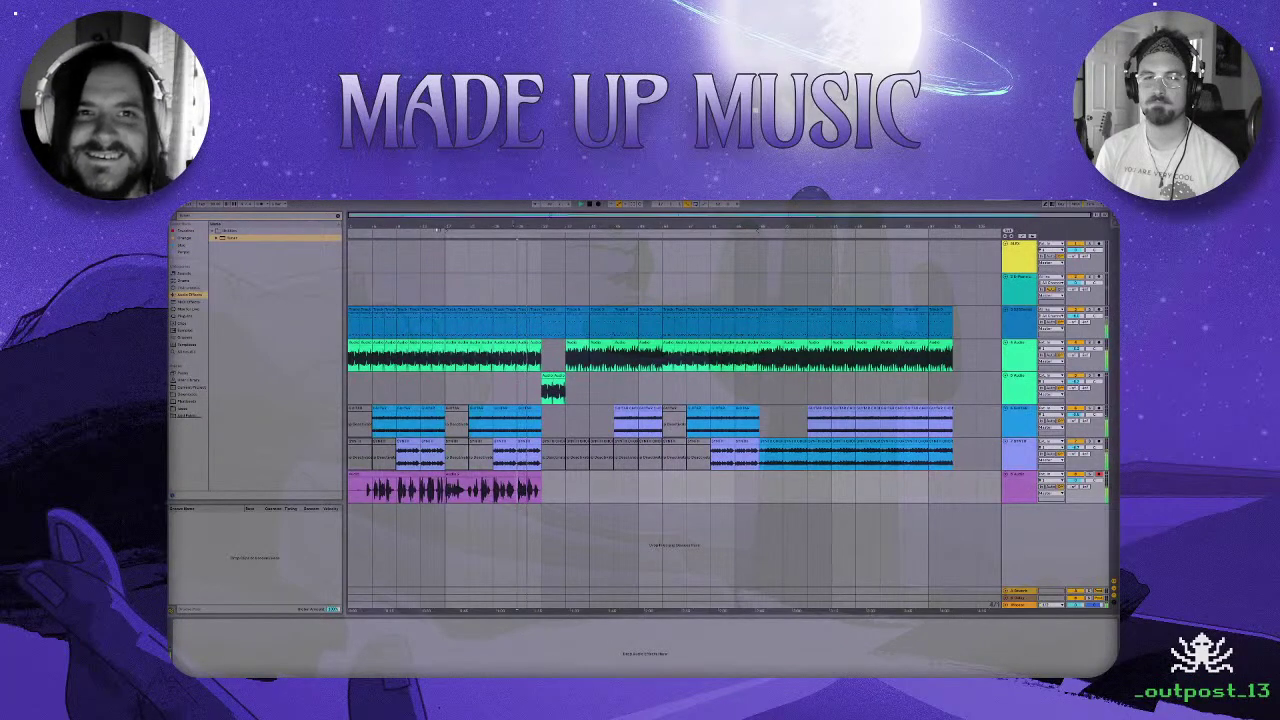
left_click_drag(759, 490, 543, 490)
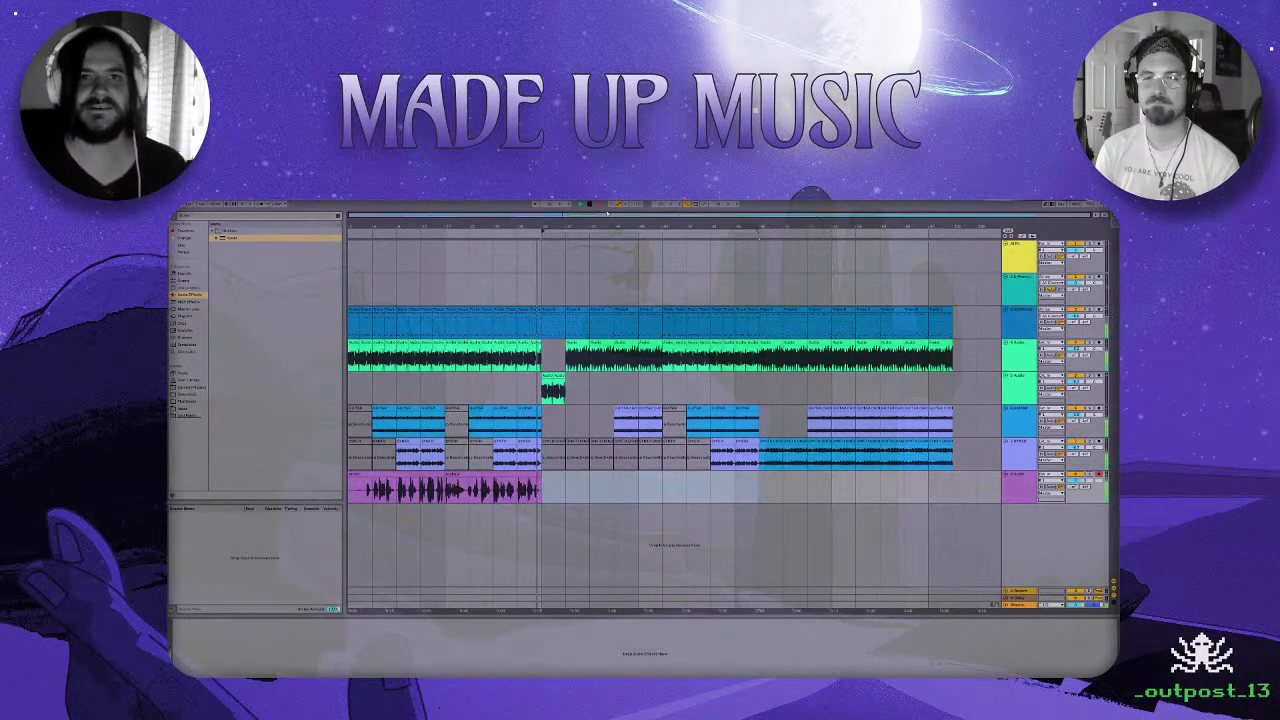
left_click(603, 206)
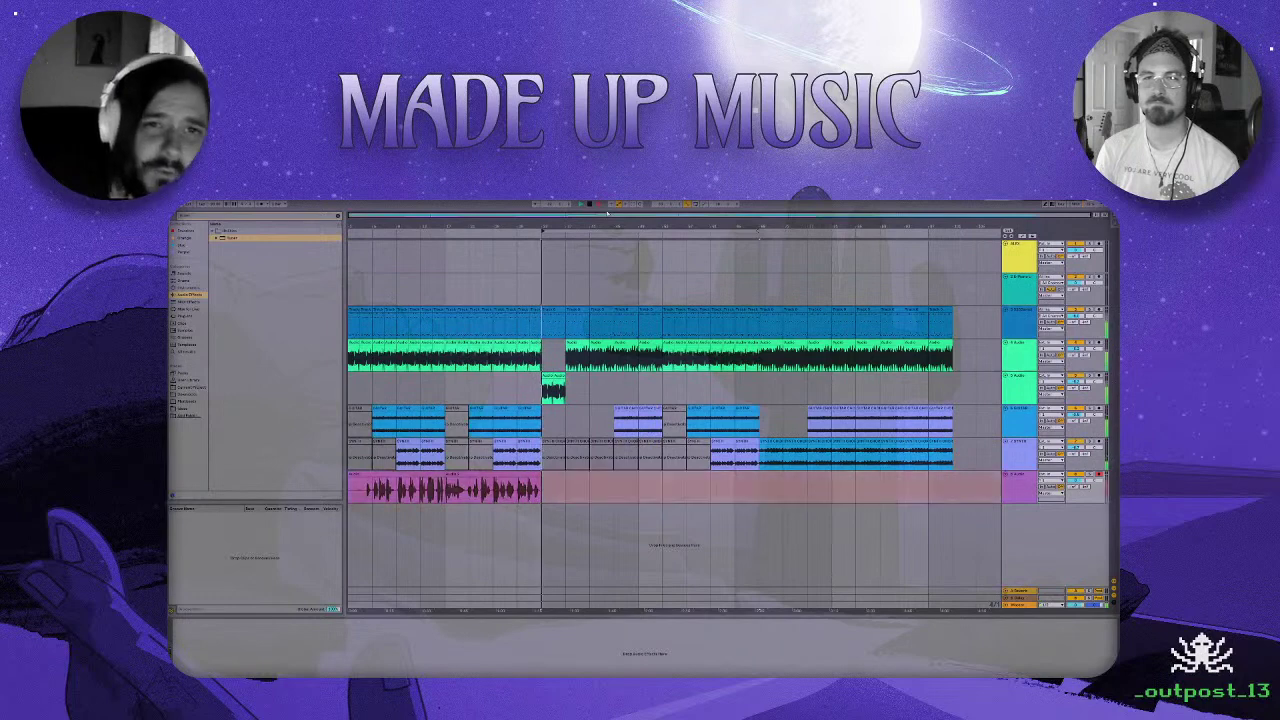
left_click(606, 210)
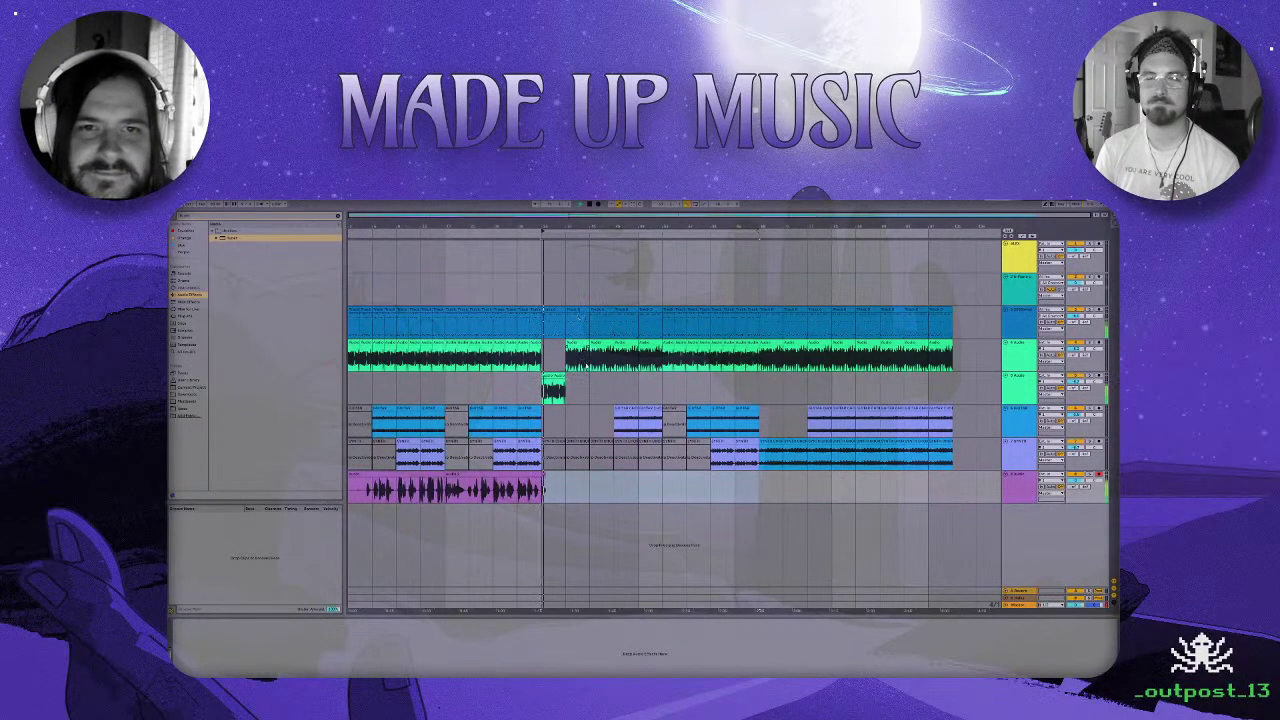
Open the SSD5 drum plugin from the drum clip after the purple recording and show the SSD 5 Core Metal grooves.
left_click(552, 311)
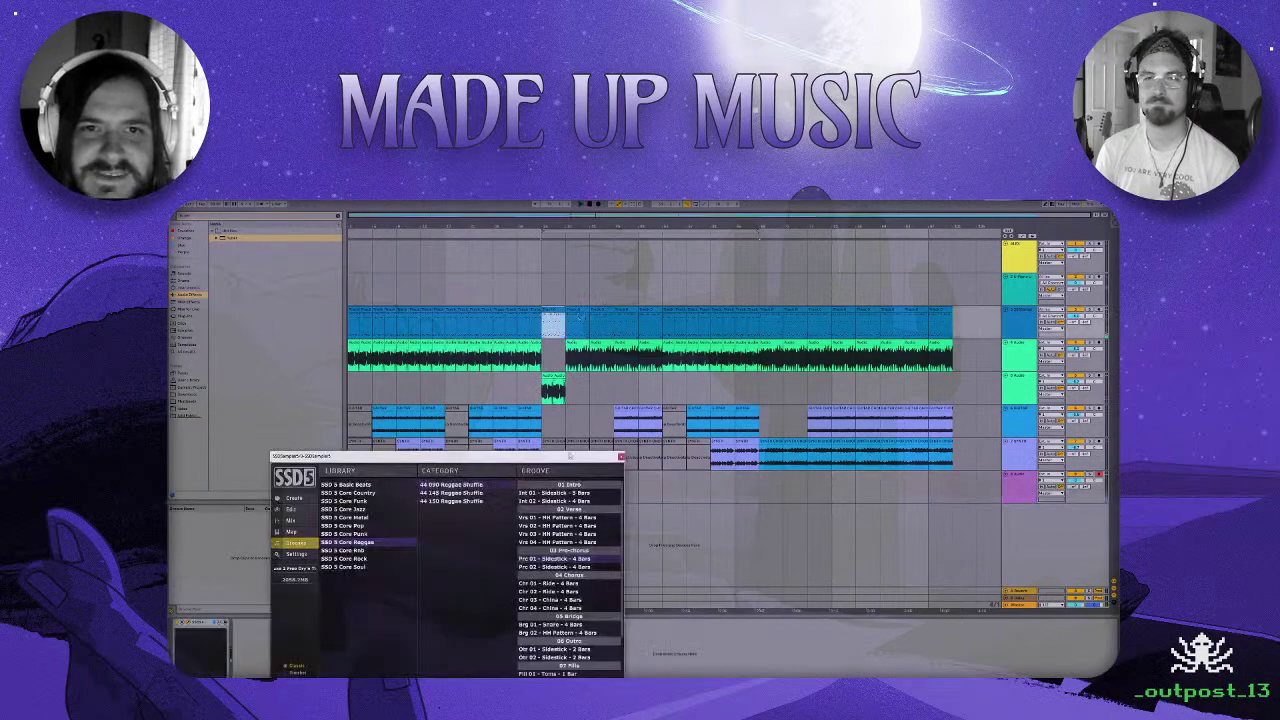
left_click(342, 526)
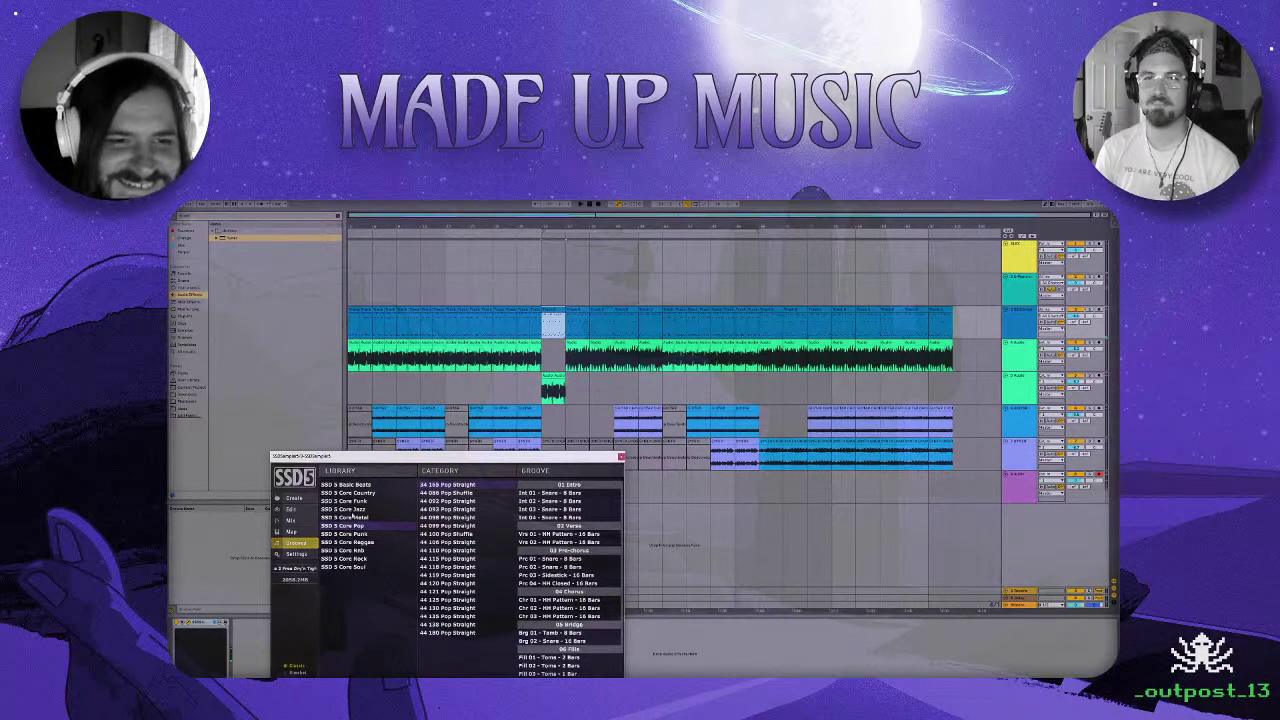
left_click(352, 517)
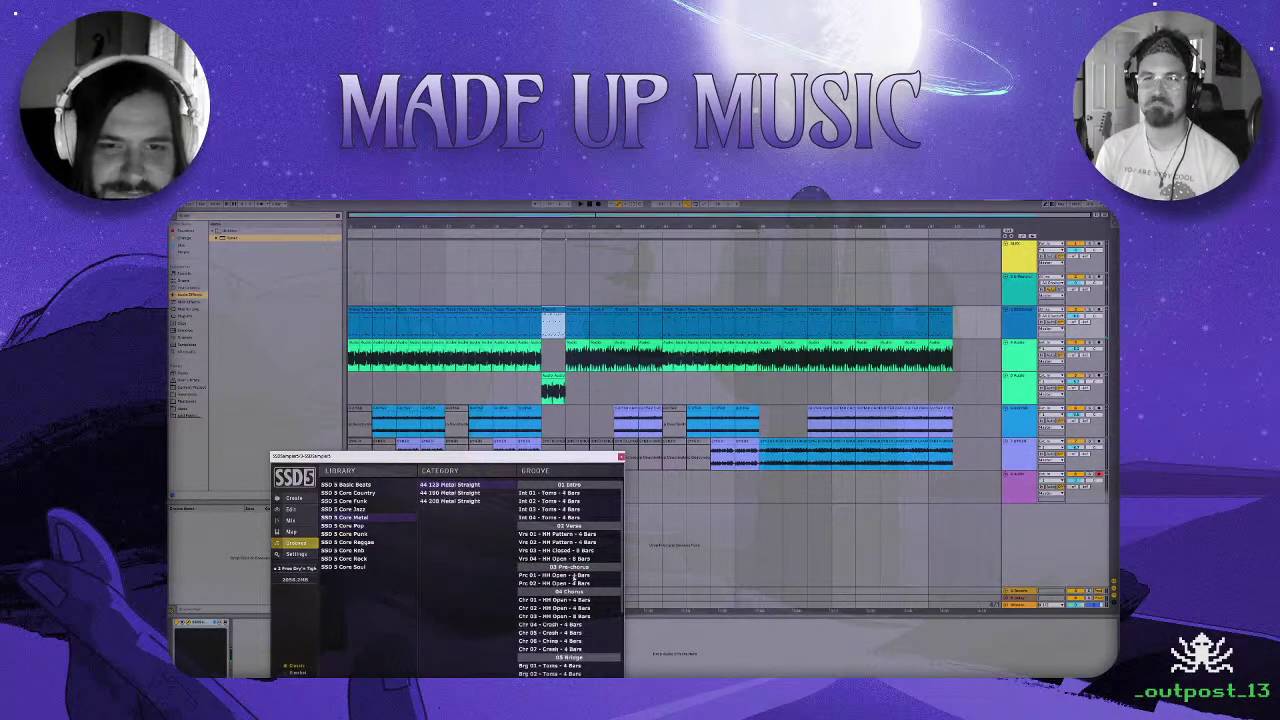
Try the groove Prc 01 - HH Open - 4 Bars in place of the selected drum clip and play it.
left_click_drag(558, 575, 541, 298)
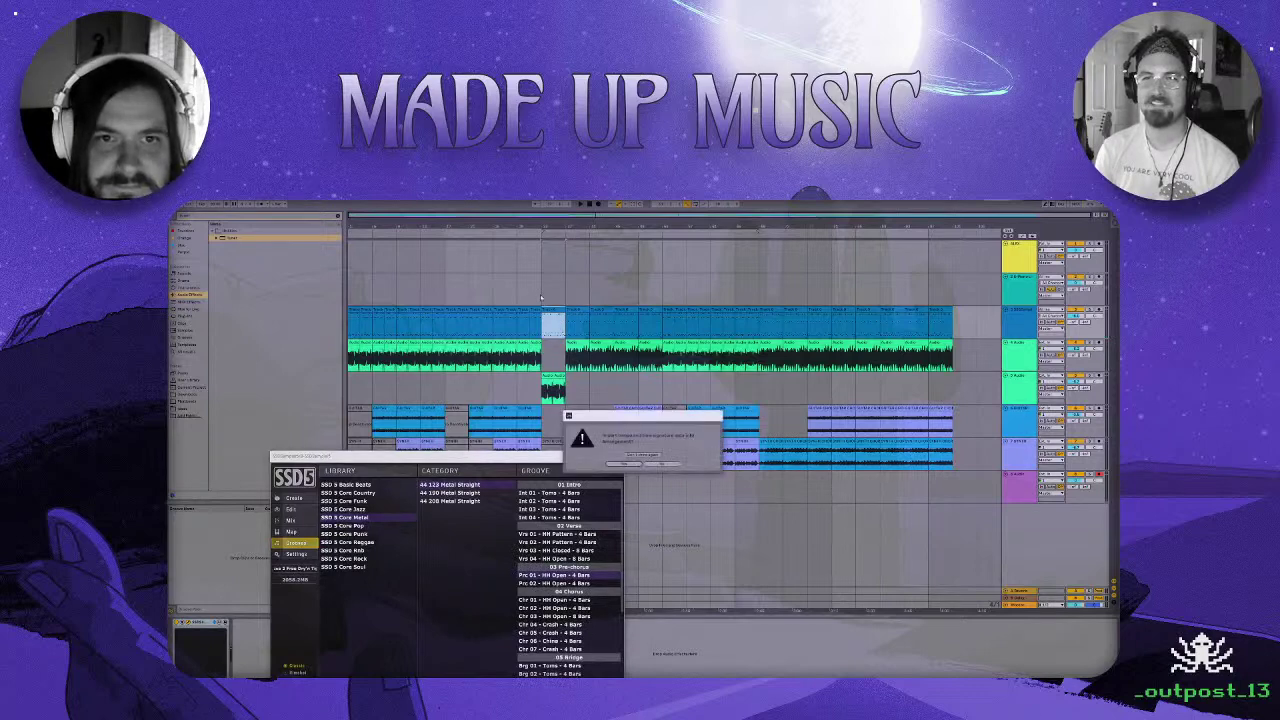
left_click(624, 465)
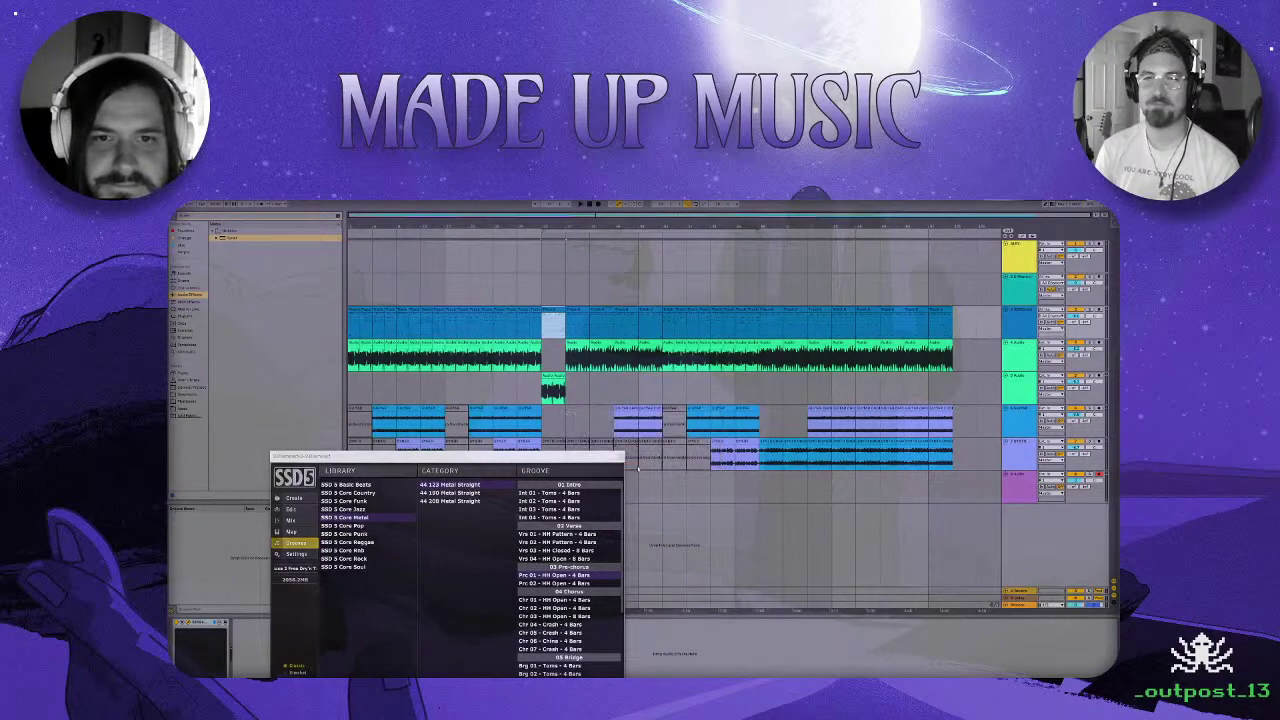
left_click(543, 300)
left_click(550, 316)
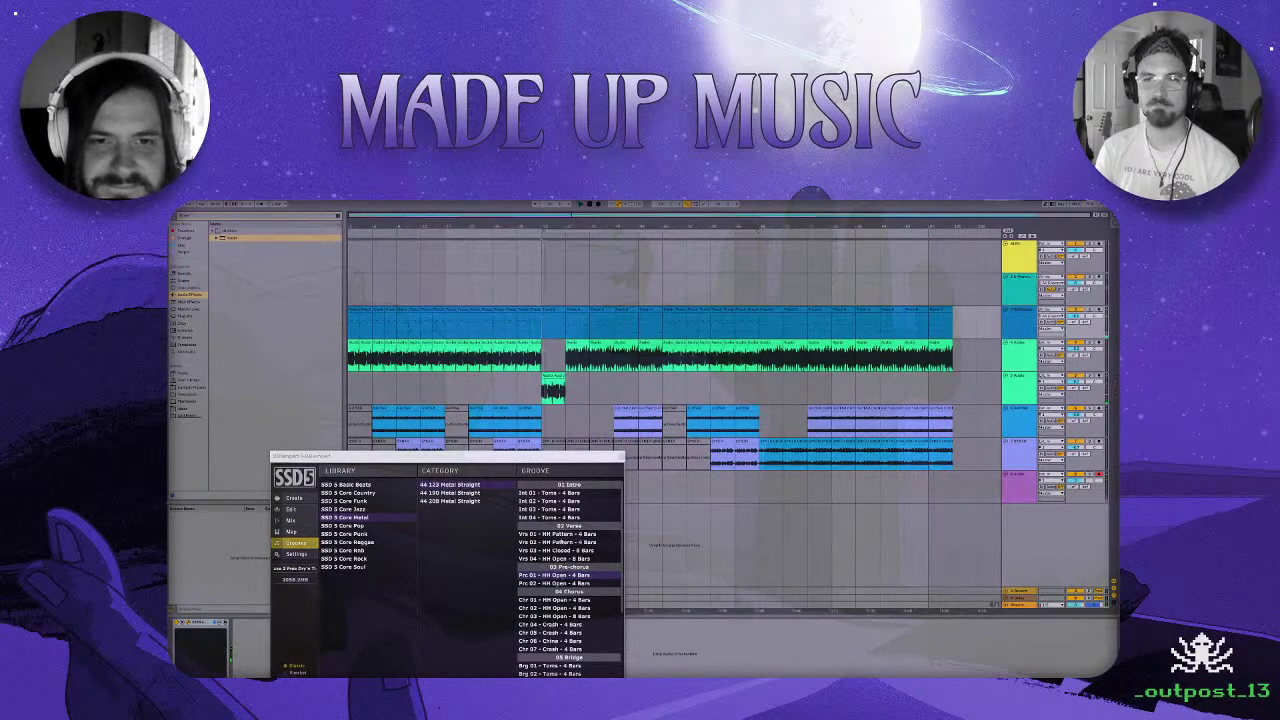
Place Prc 01 - HH Open - 4 Bars on the drum track again, answer the import prompt and close the drum plugin.
left_click_drag(560, 576, 547, 327)
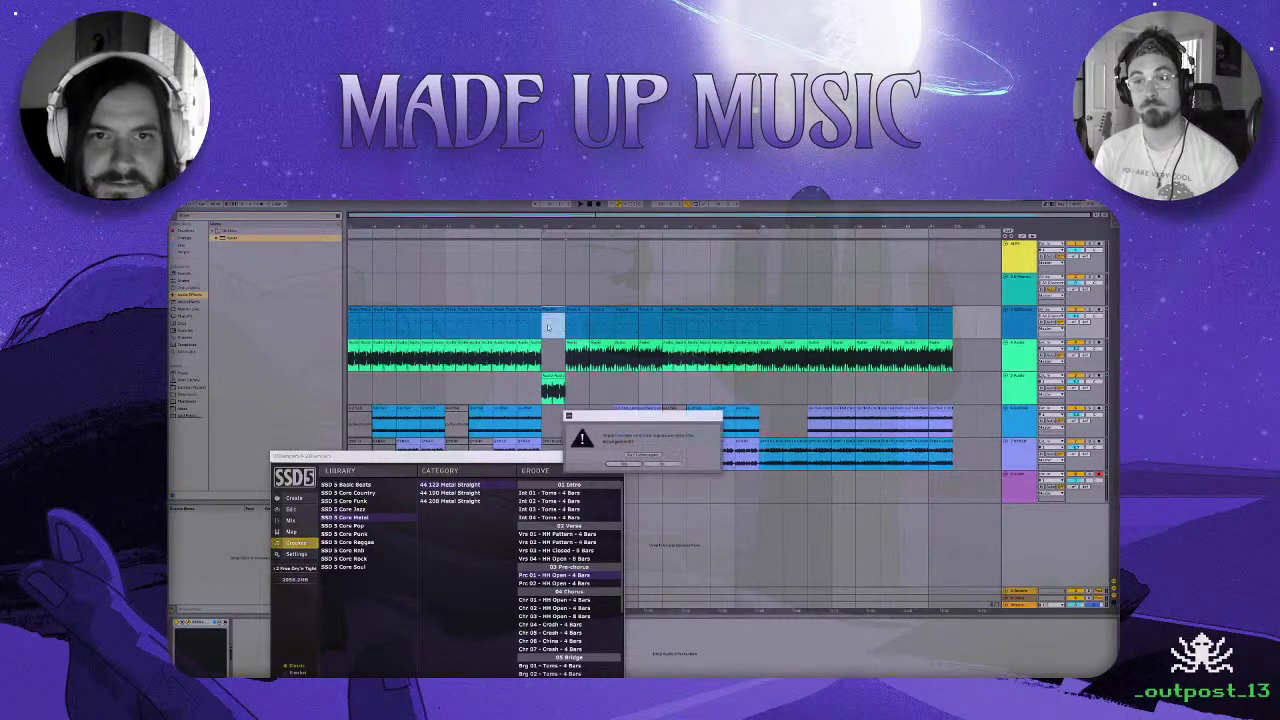
left_click(660, 465)
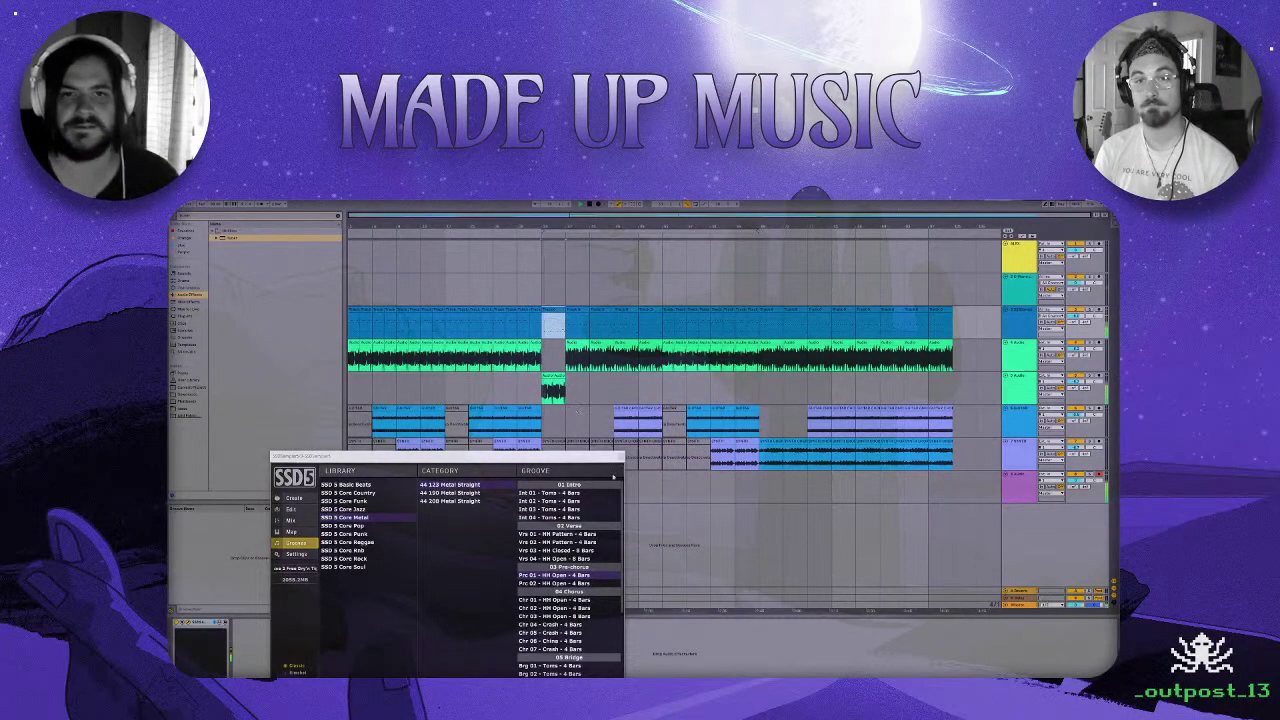
left_click(618, 457)
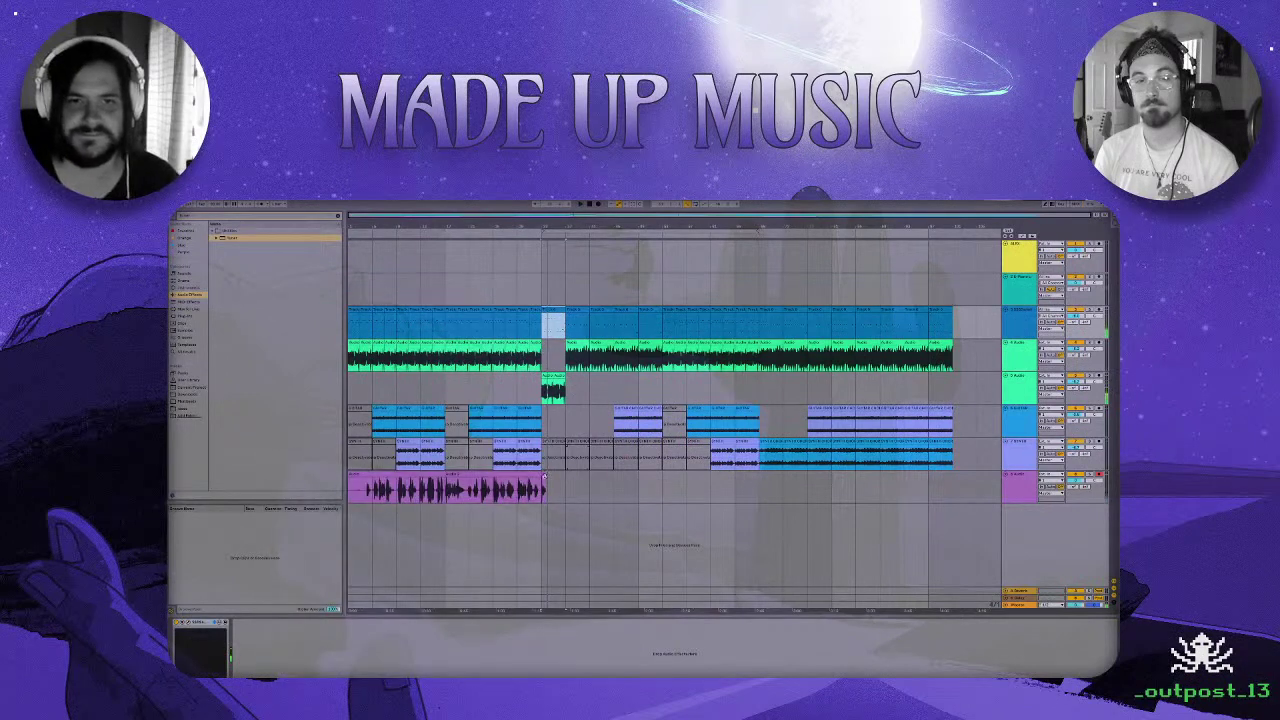
Delete the short leftover take on the purple track and set the playback start shortly before the section change.
left_click(544, 482)
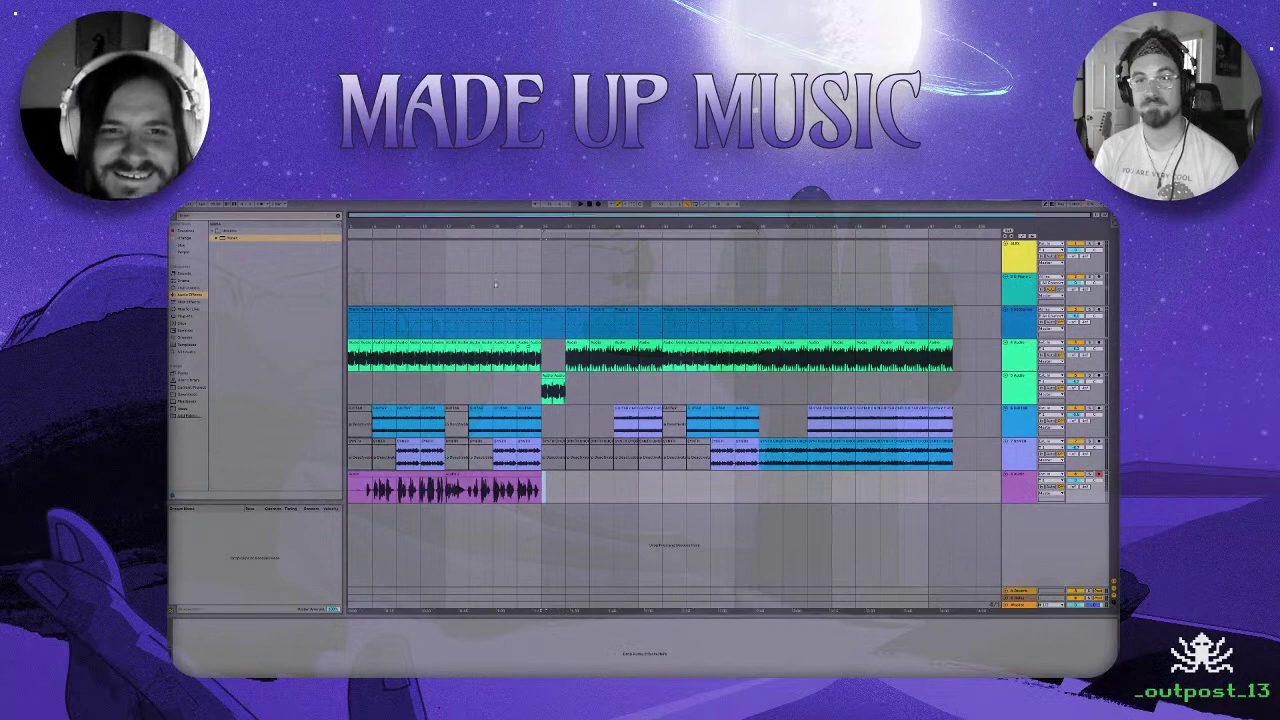
left_click(517, 305)
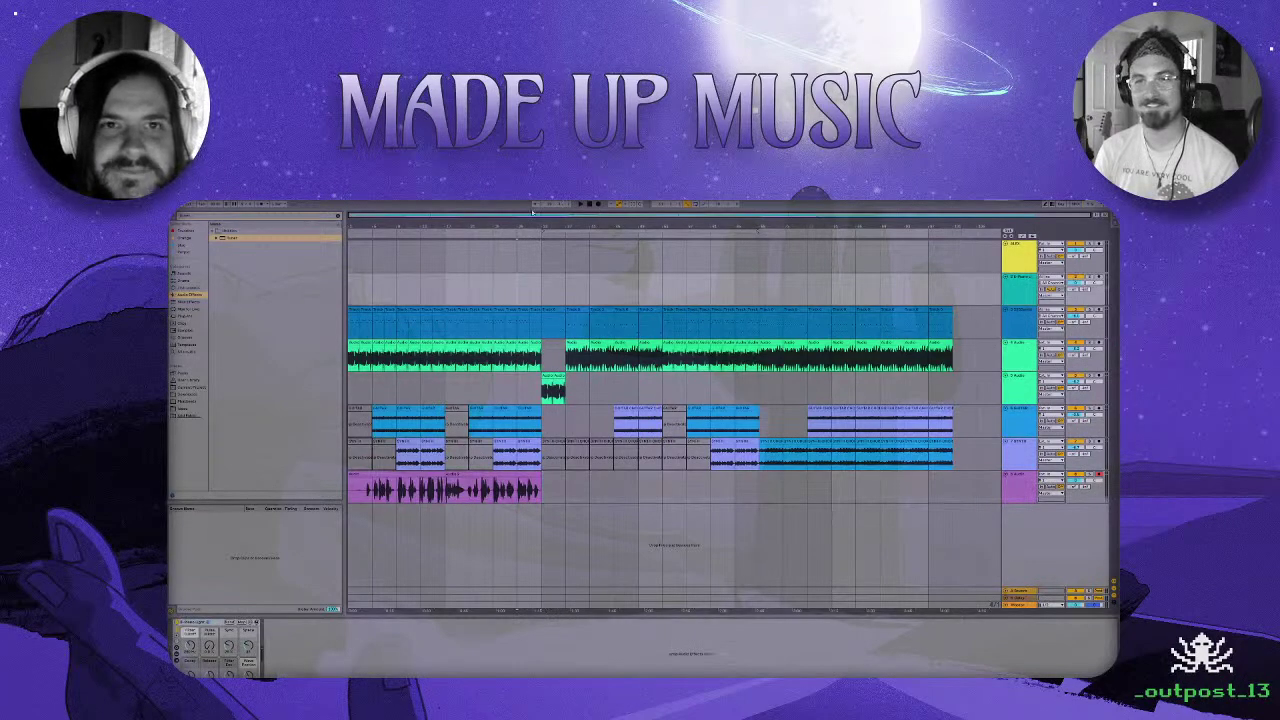
Set the arrangement's fixed grid to 1/4 for finer positioning around the section change.
left_click_drag(533, 212, 536, 285)
right_click(815, 553)
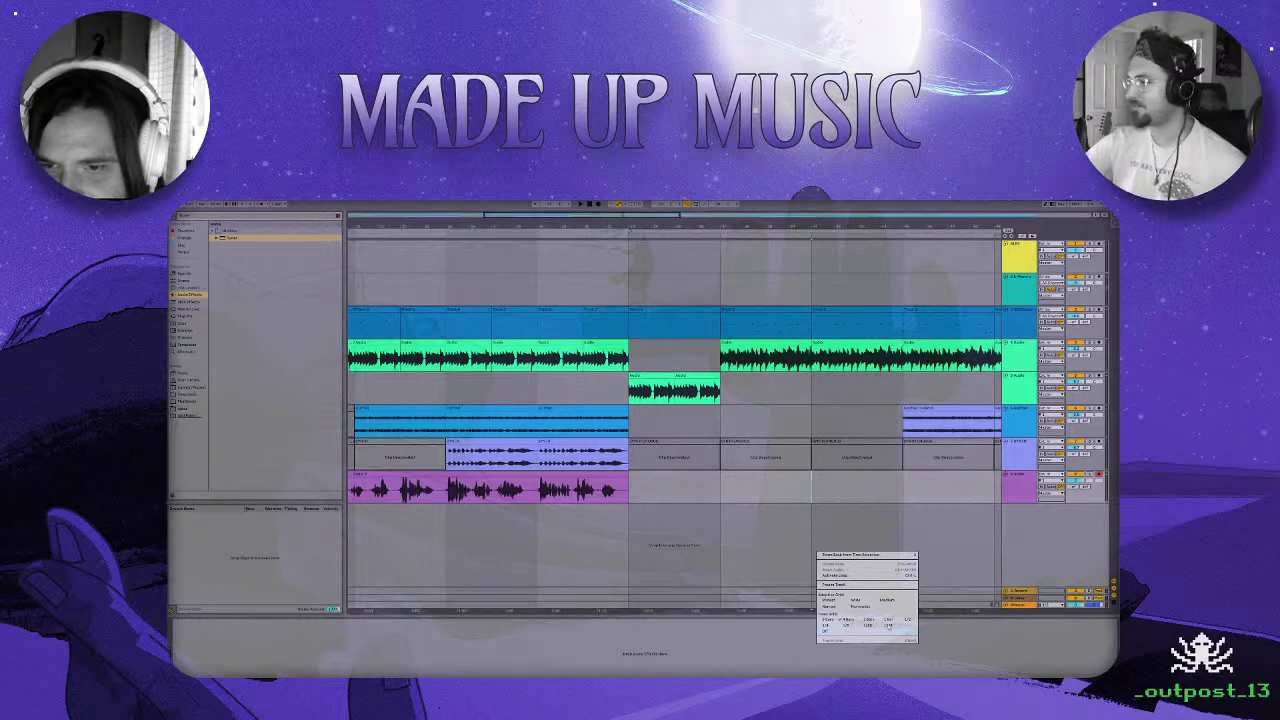
left_click(887, 621)
right_click(716, 531)
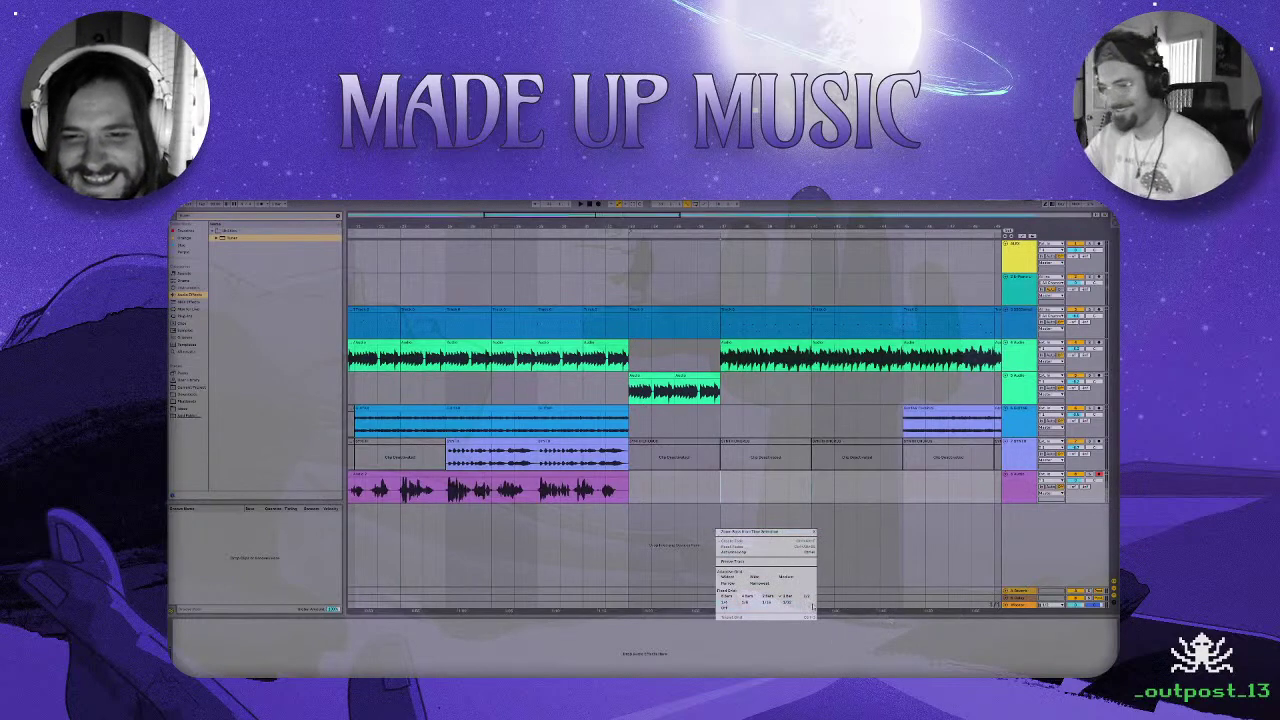
left_click(724, 601)
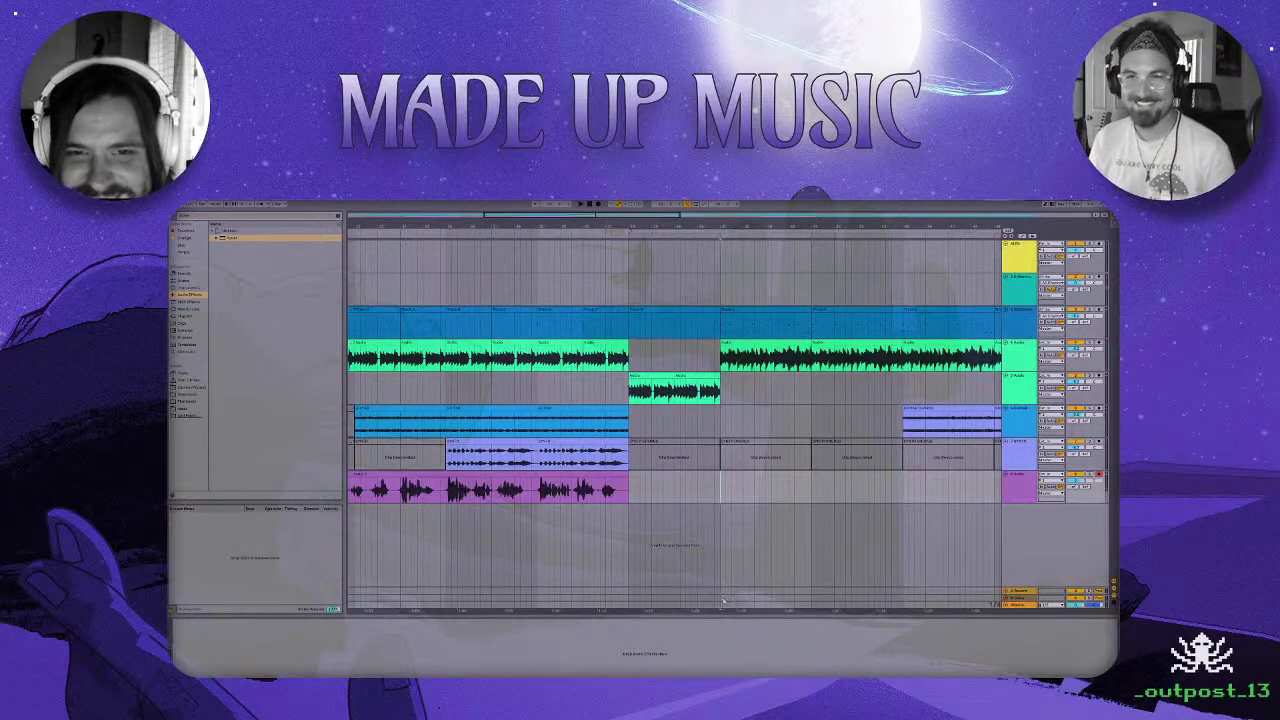
Record a new take on the purple audio track from shortly before the section change through the following sections, and stop the recording.
left_click(635, 234)
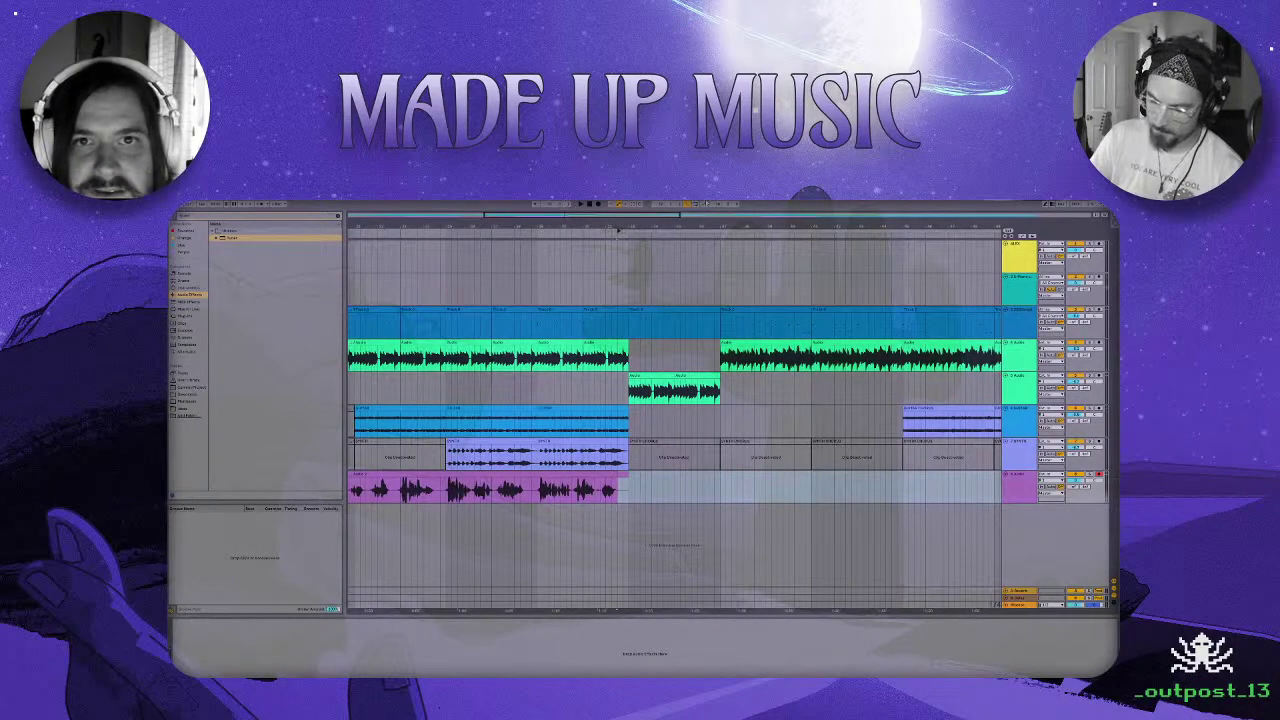
left_click(524, 292)
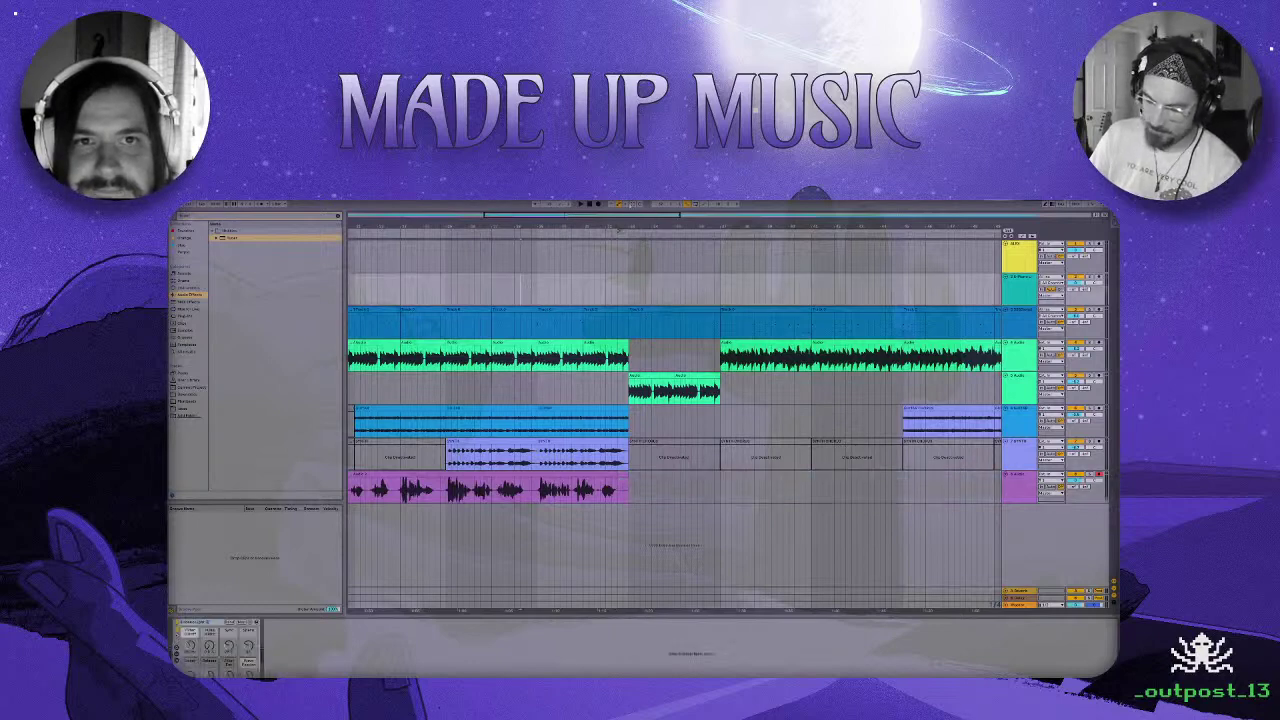
left_click(597, 204)
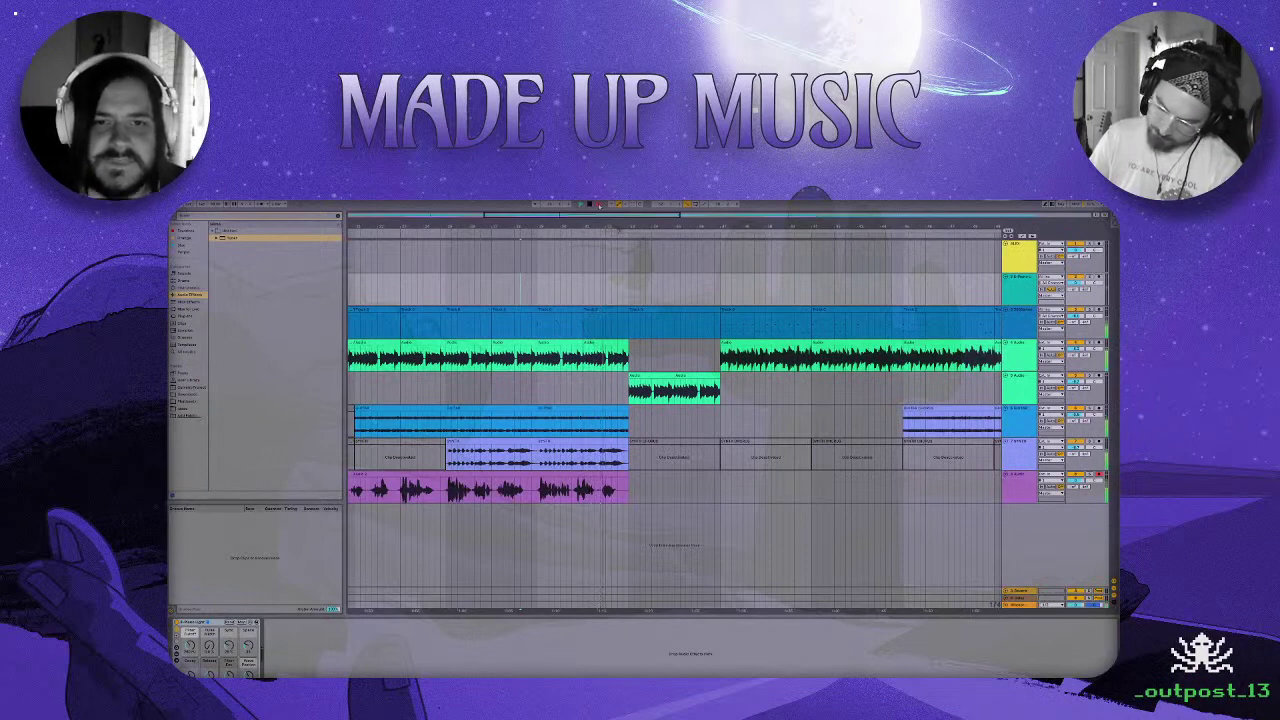
left_click(599, 205)
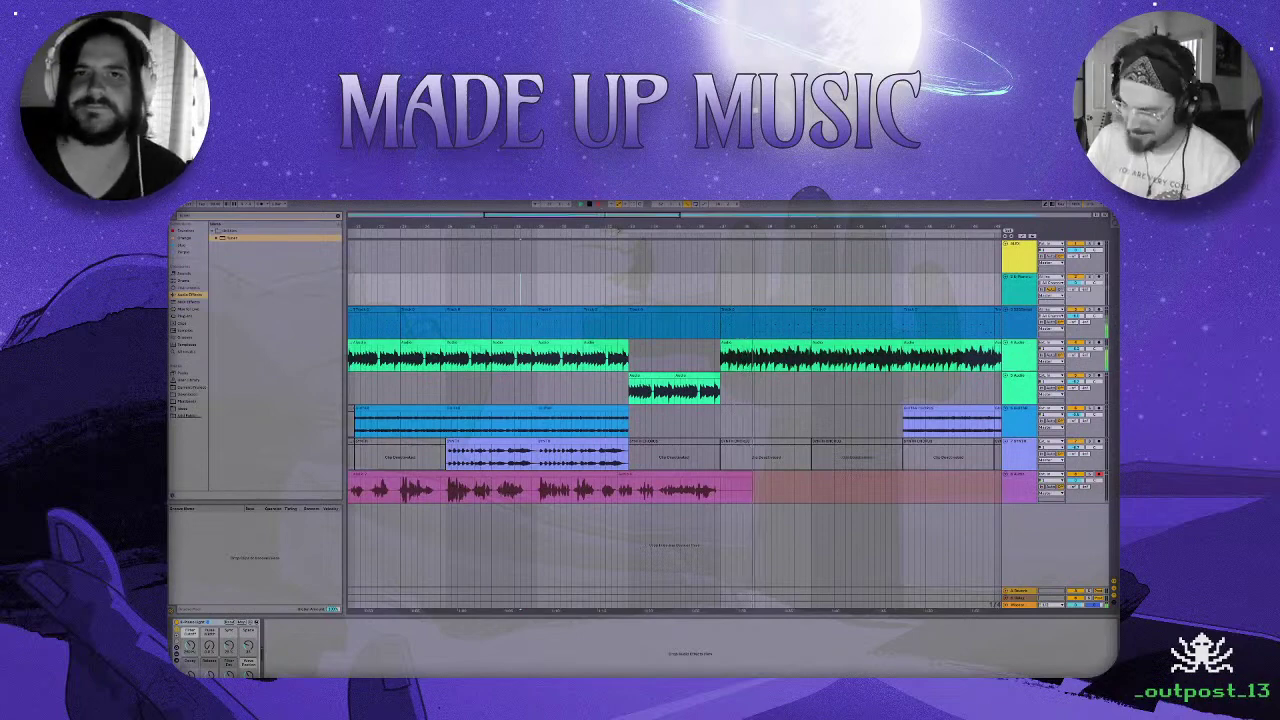
scroll(445, 357, "down", 5)
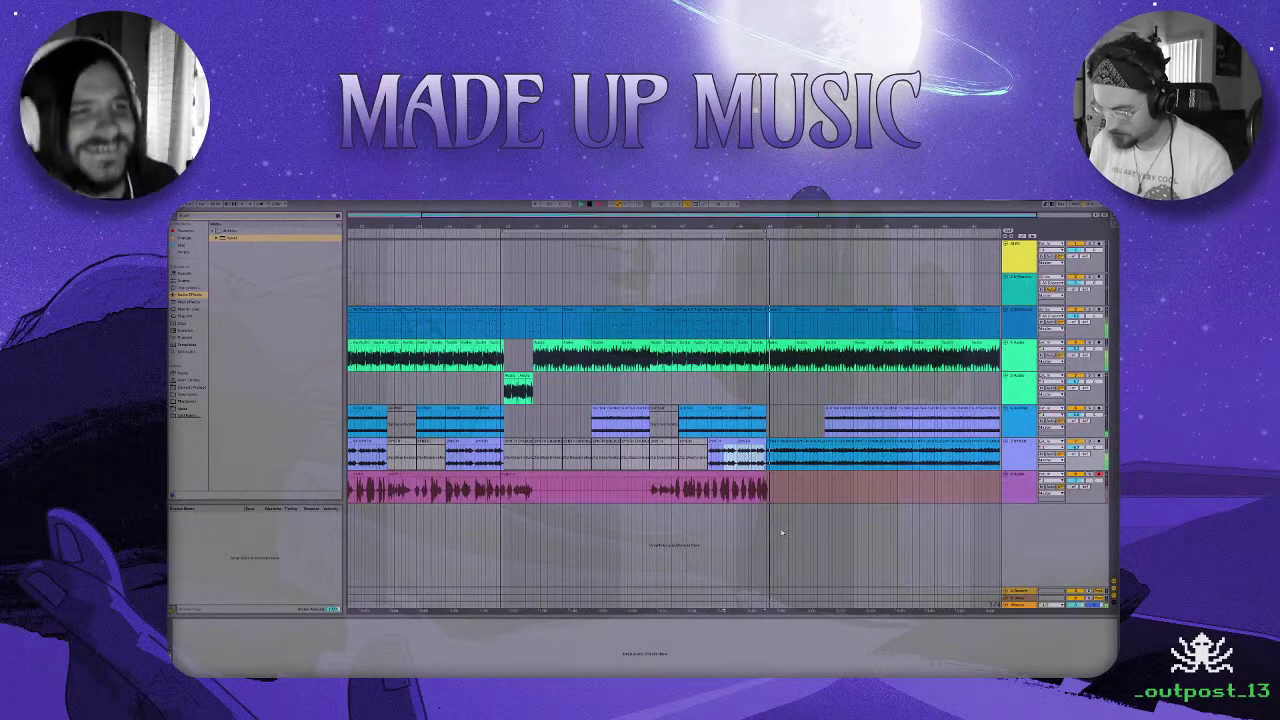
key("space")
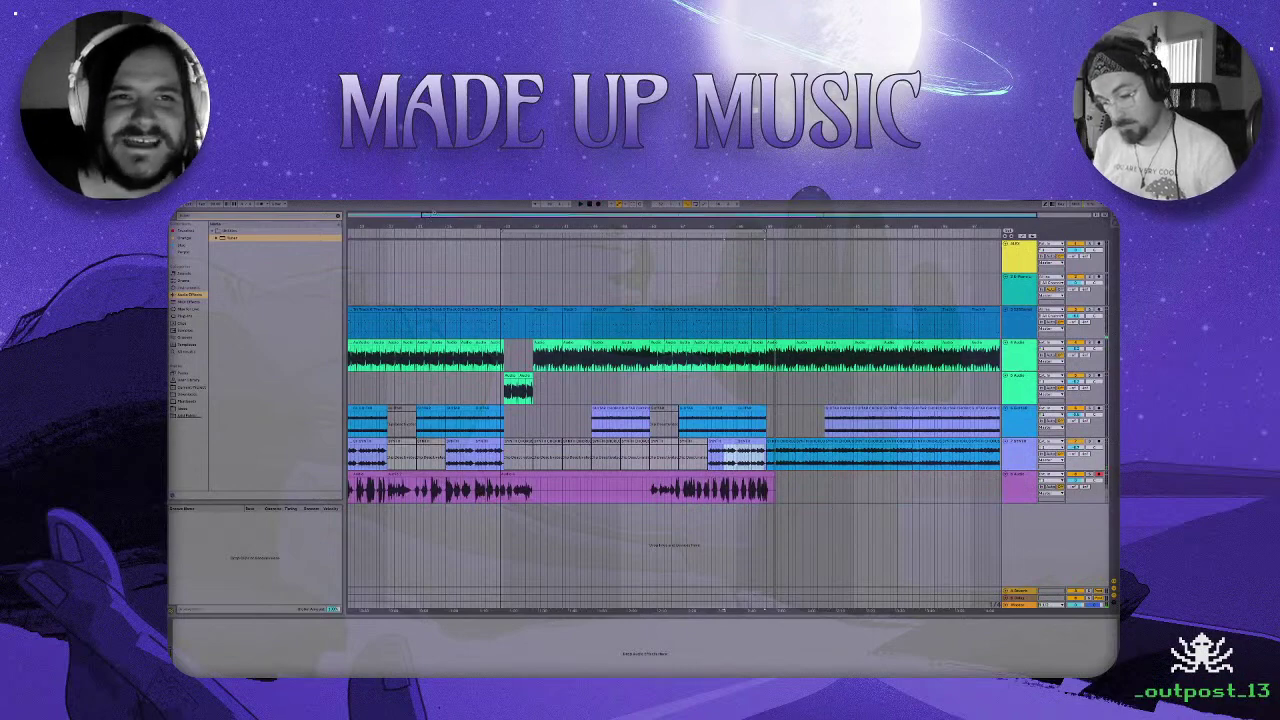
key("minus")
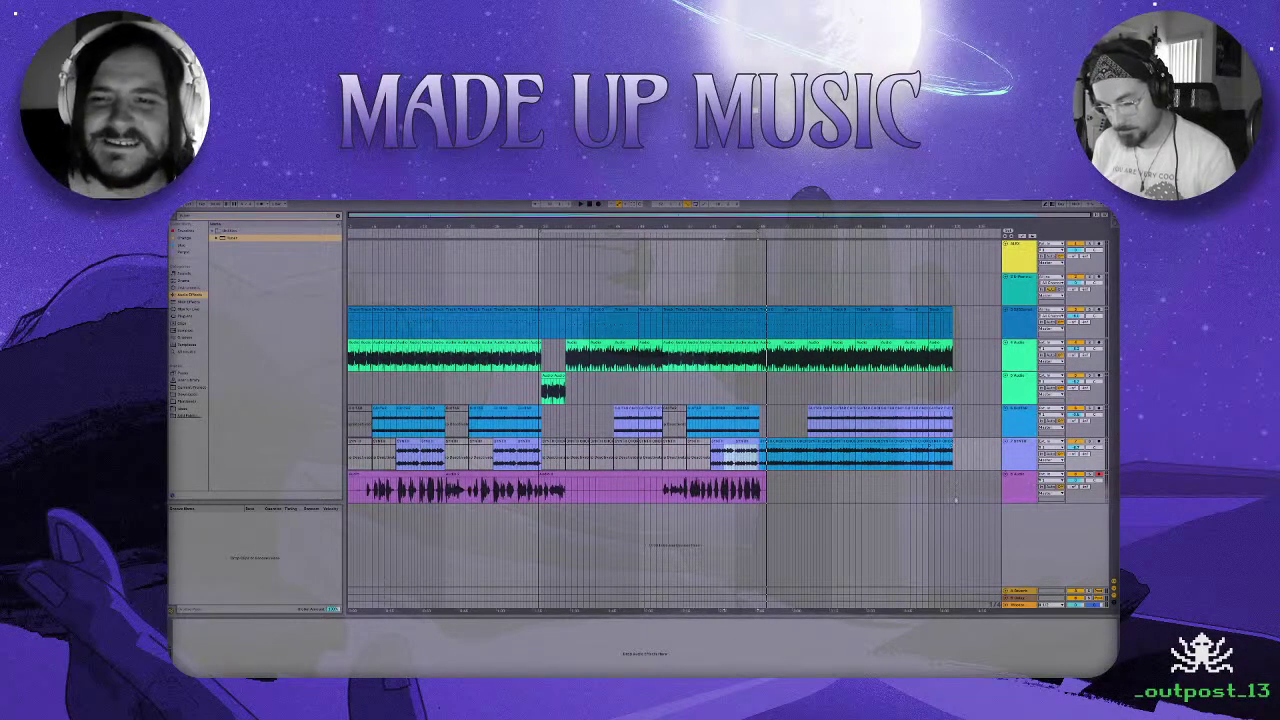
left_click(630, 443)
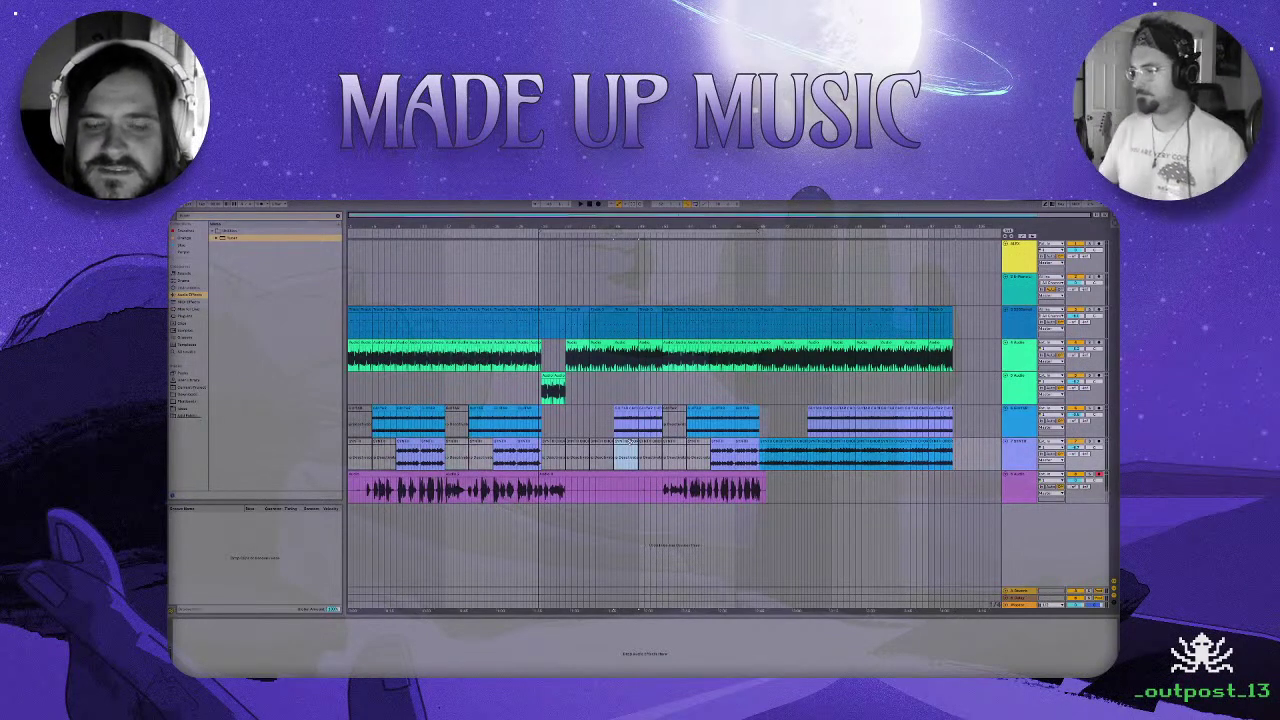
left_click(955, 486)
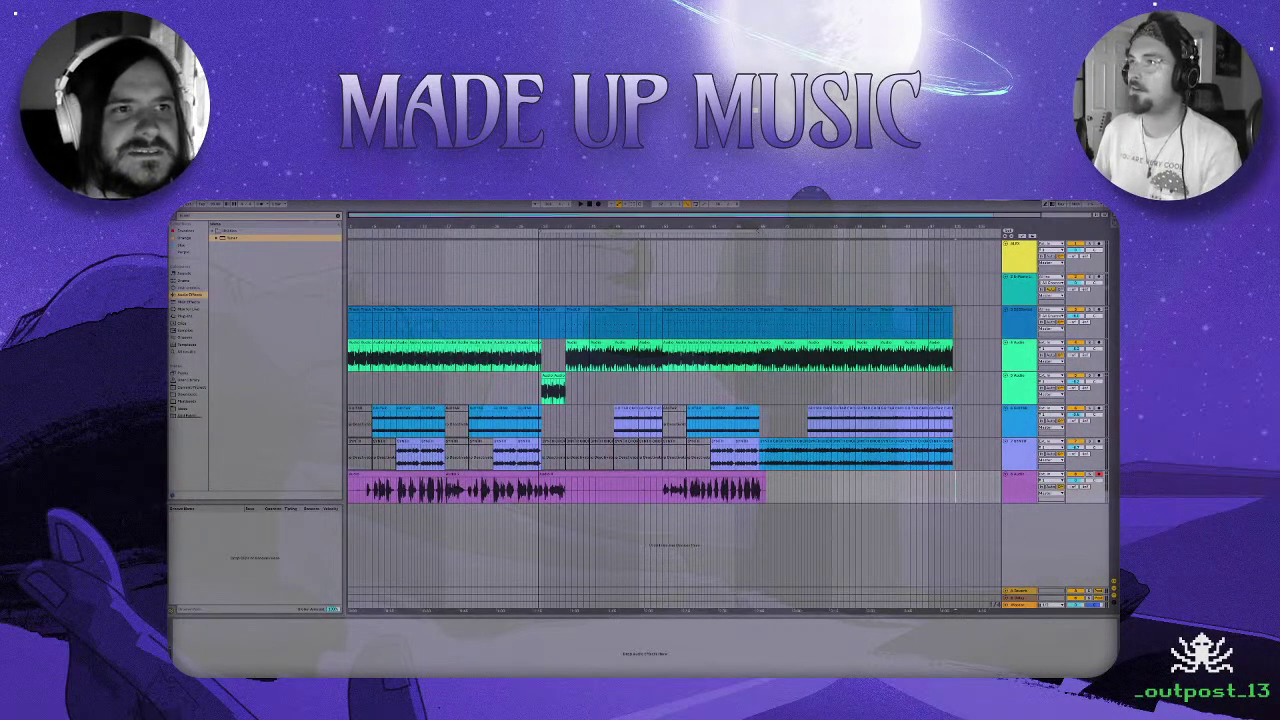
left_click(174, 194)
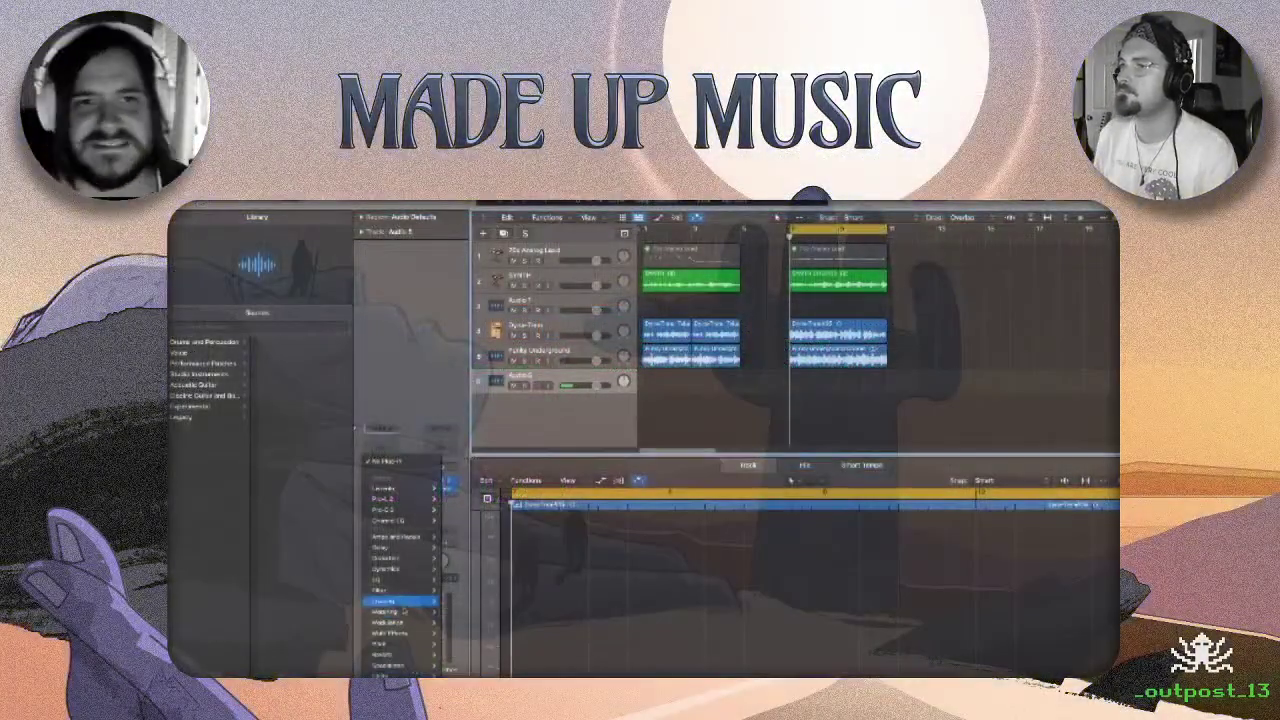
In Logic Pro, insert the mono Pitch Correction effect on the sixth audio track.
mouse_move(400, 625)
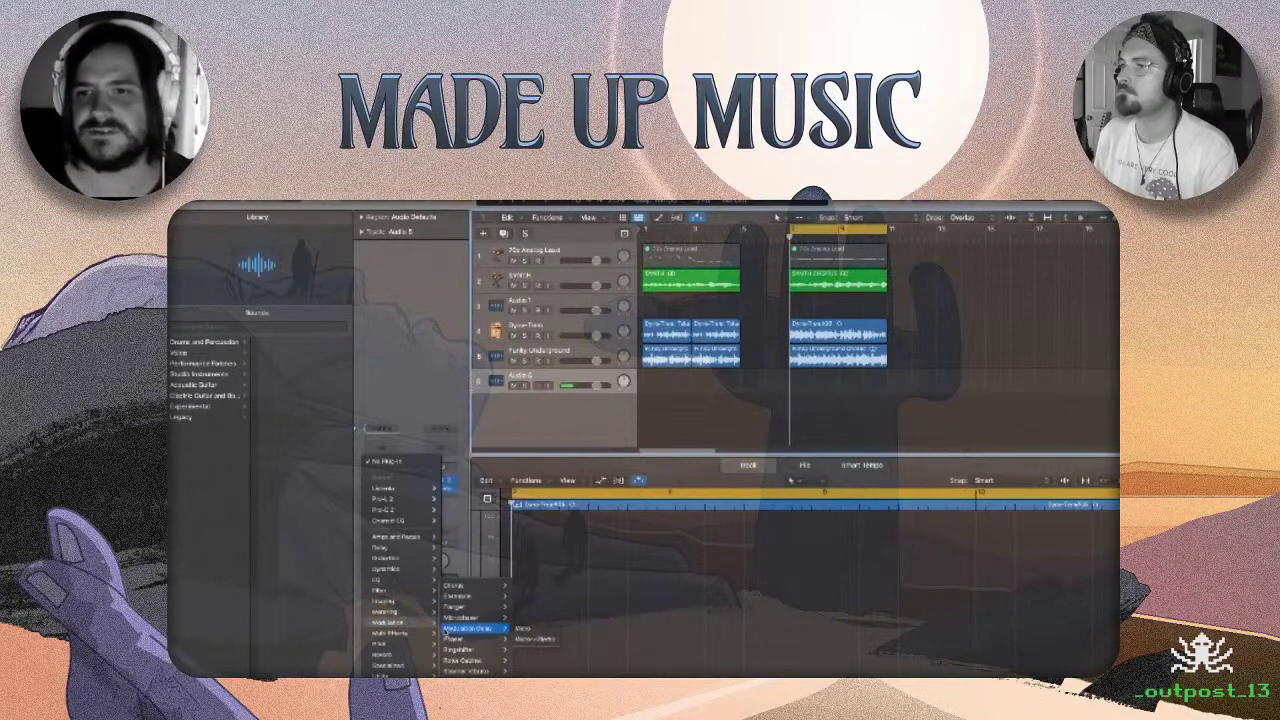
mouse_move(393, 584)
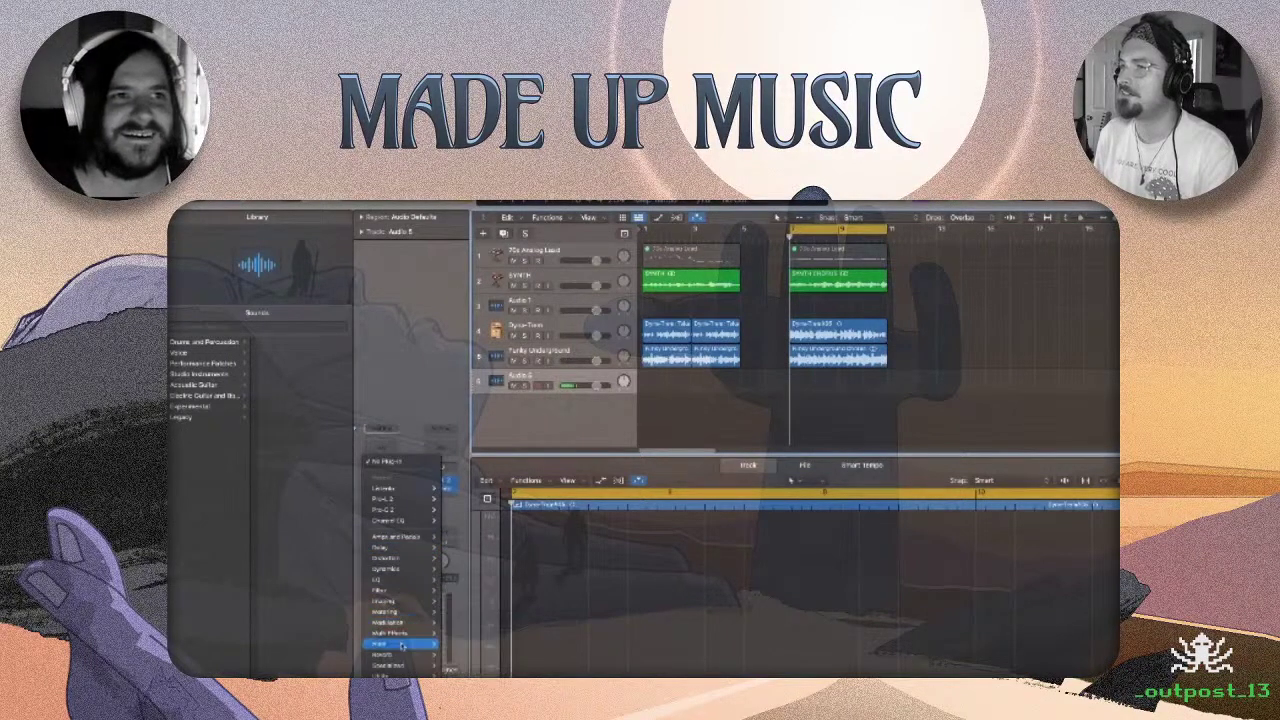
mouse_move(474, 644)
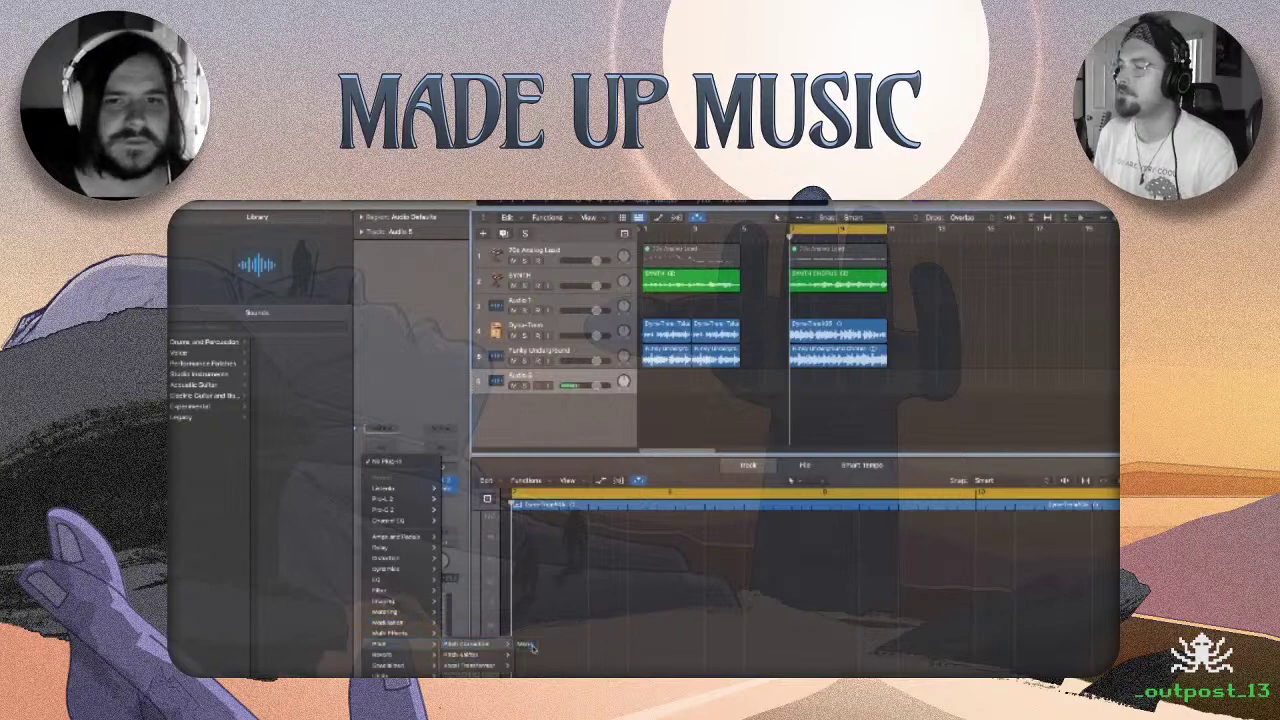
left_click(528, 645)
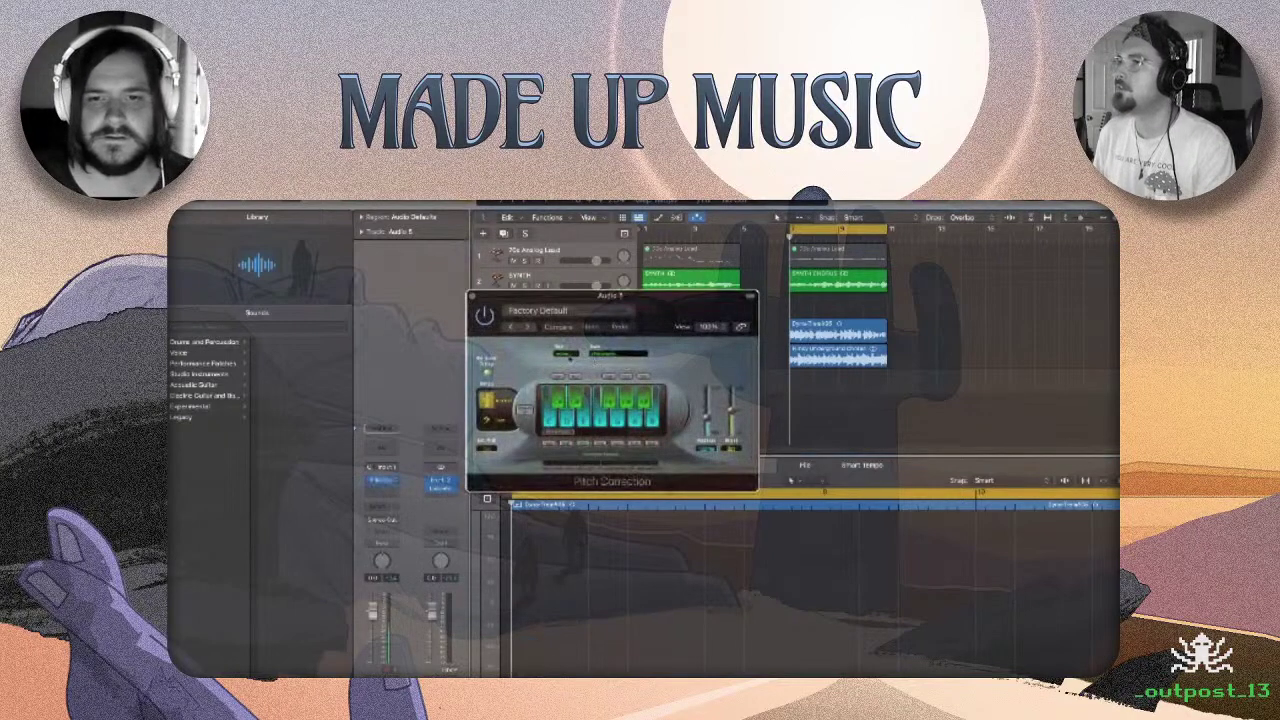
Set the pitch correction's scale to minor pentatonic, choose its root note and close the plug-in.
left_click(566, 355)
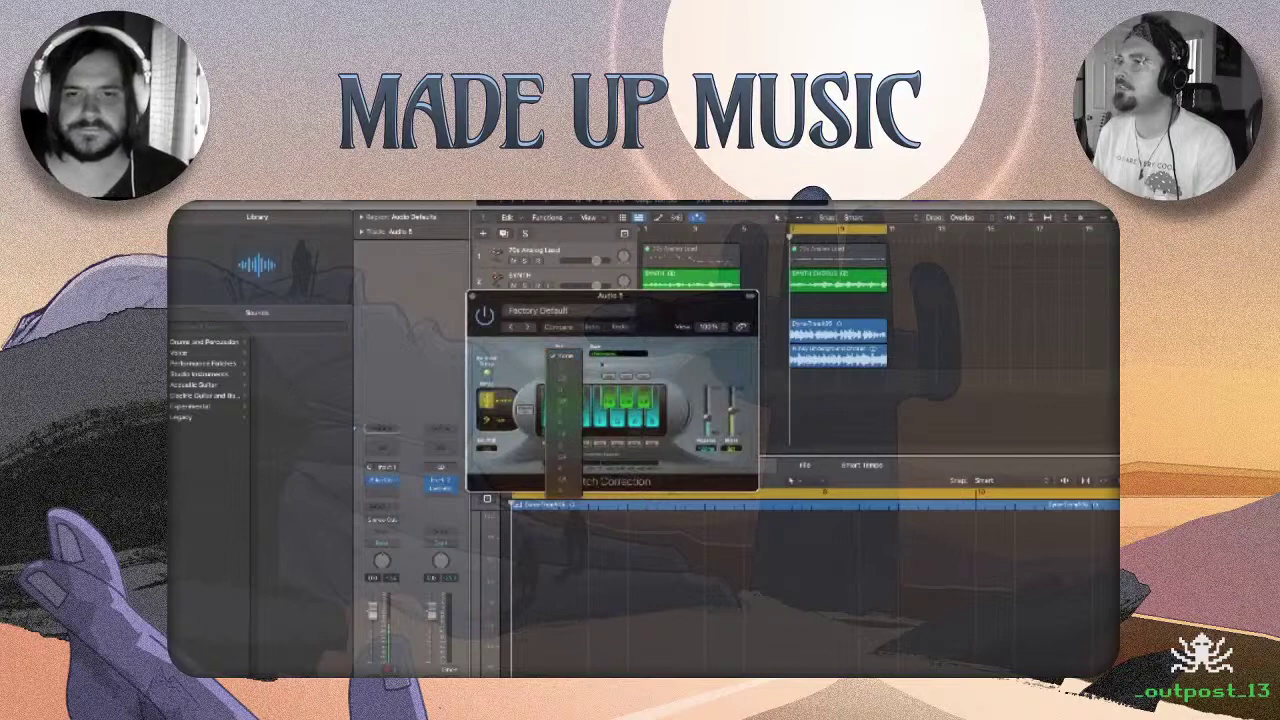
left_click(620, 352)
left_click(621, 352)
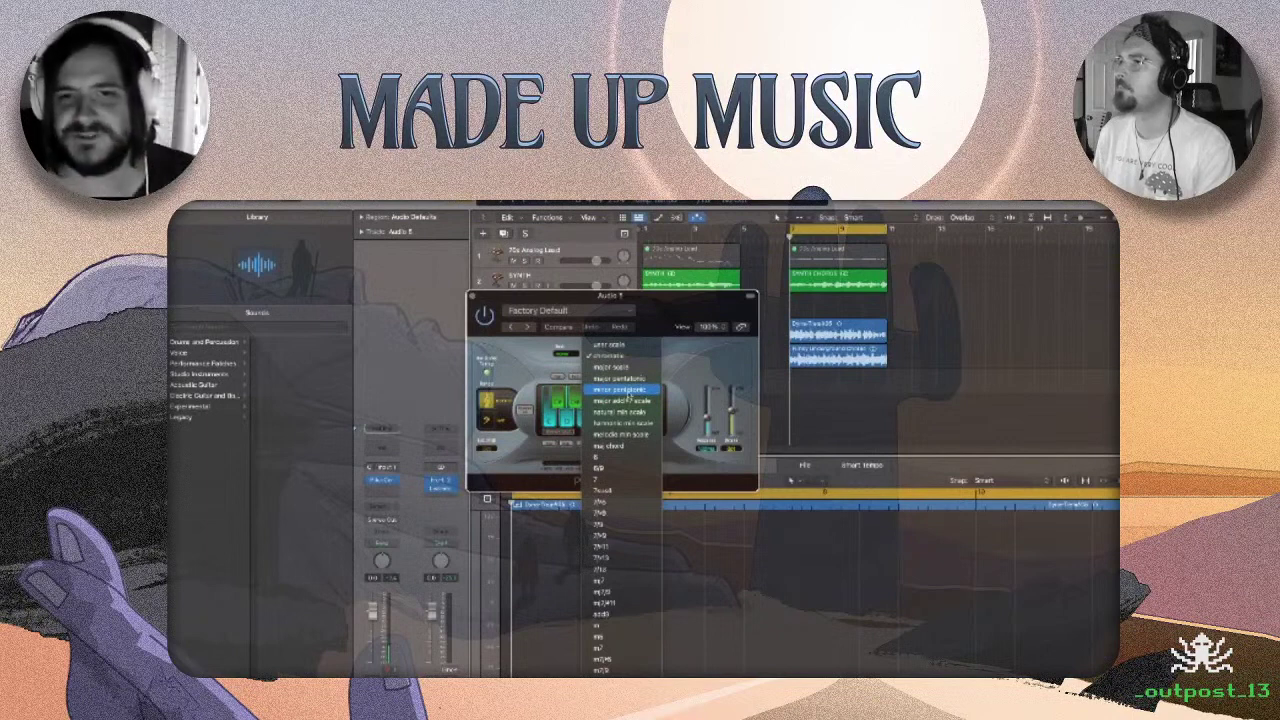
left_click(618, 392)
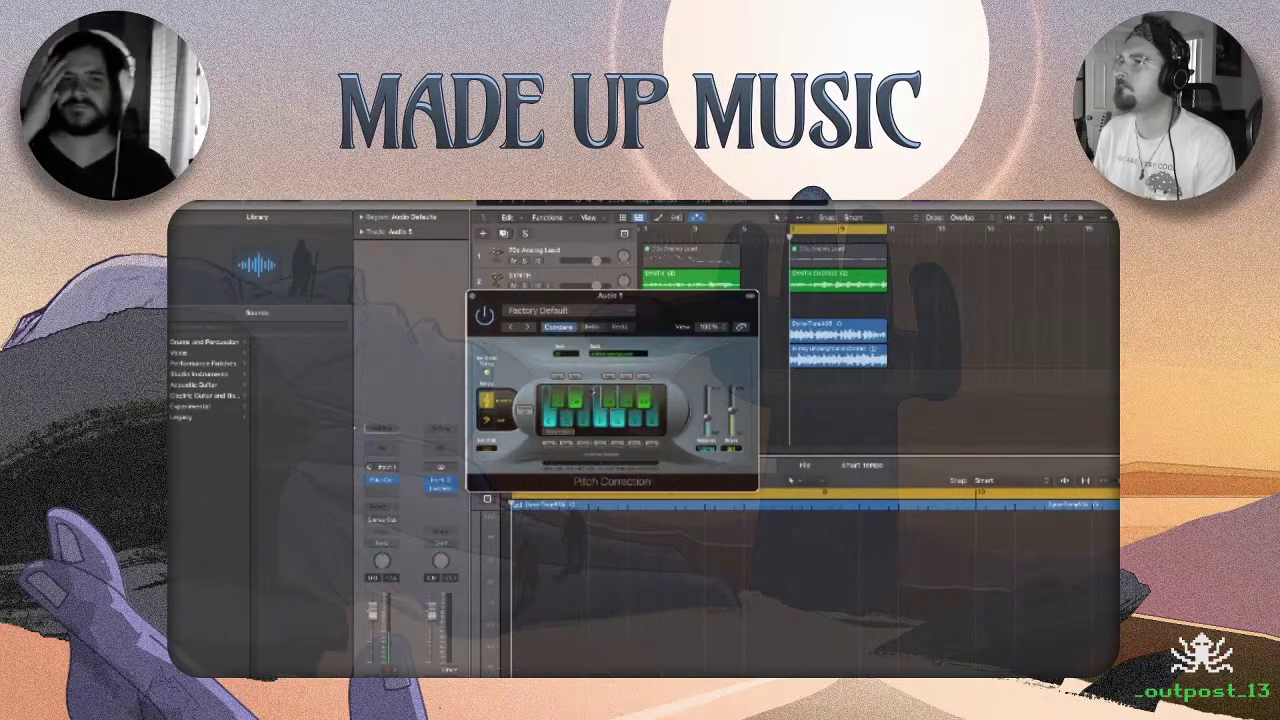
left_click(566, 358)
left_click(569, 380)
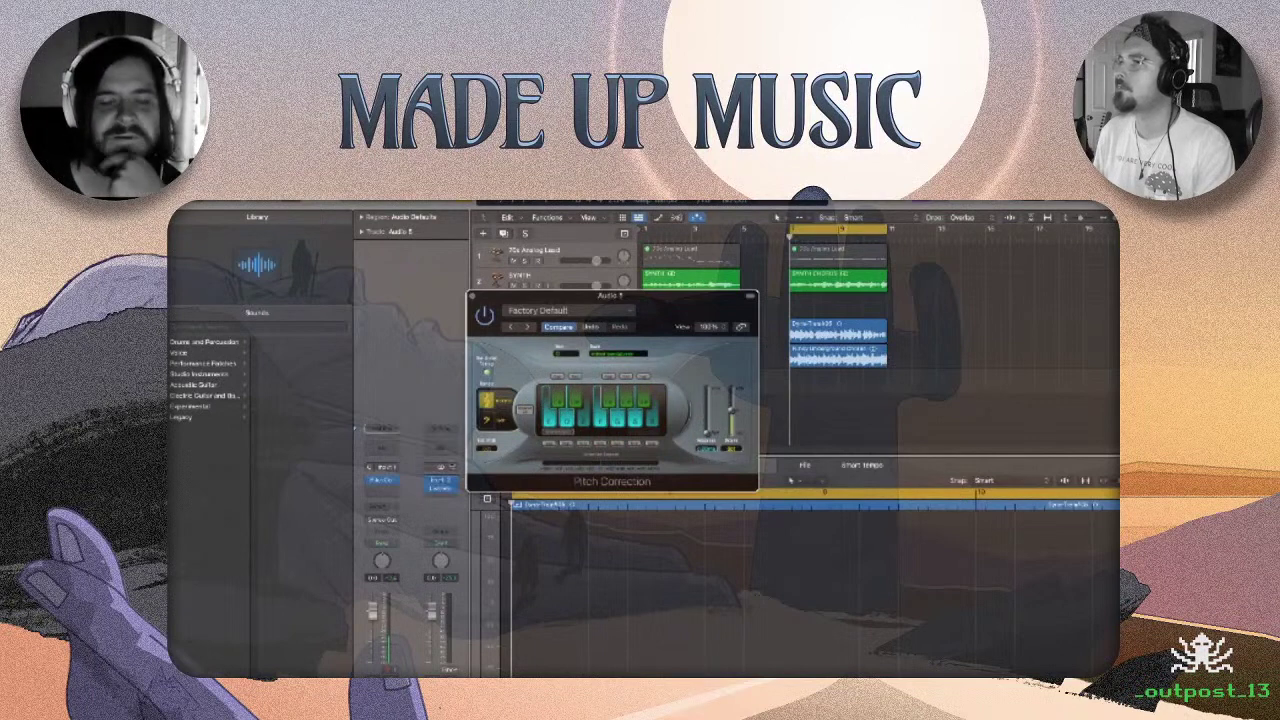
left_click(476, 297)
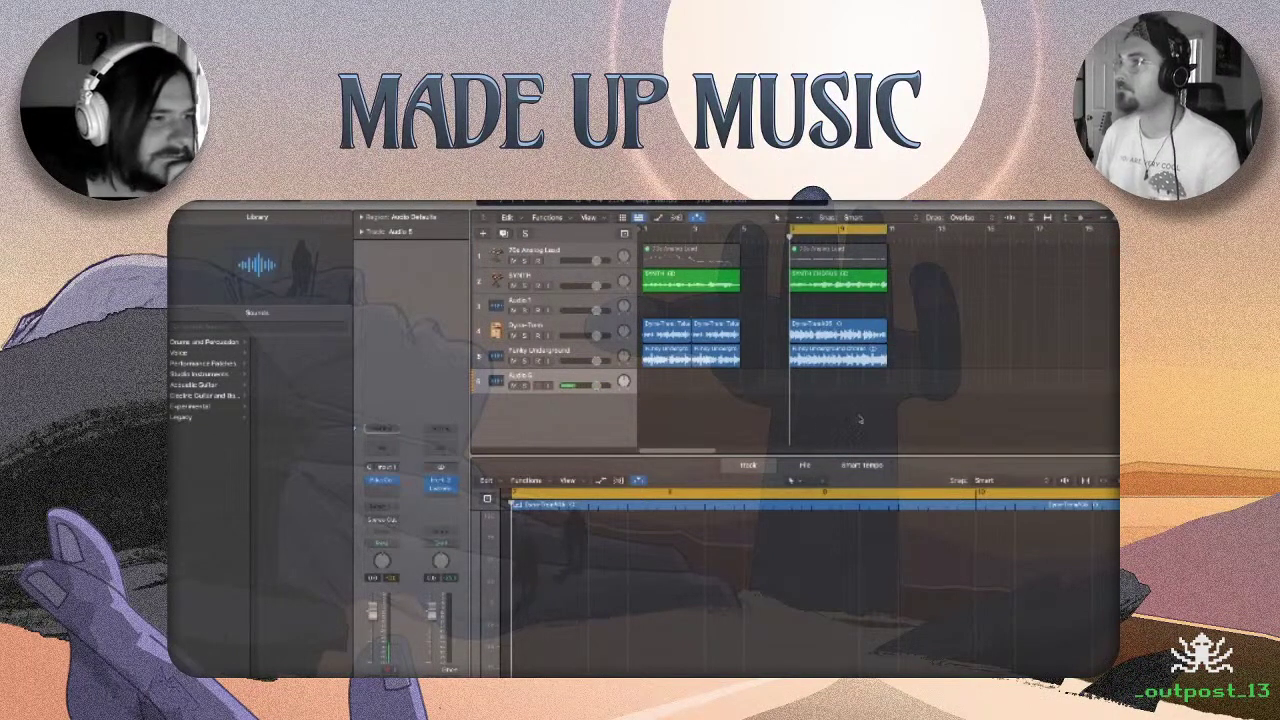
Briefly monitor the sixth track's input, and add the mono-to-stereo CLA Vocals plug-in after the pitch correction.
left_click(548, 386)
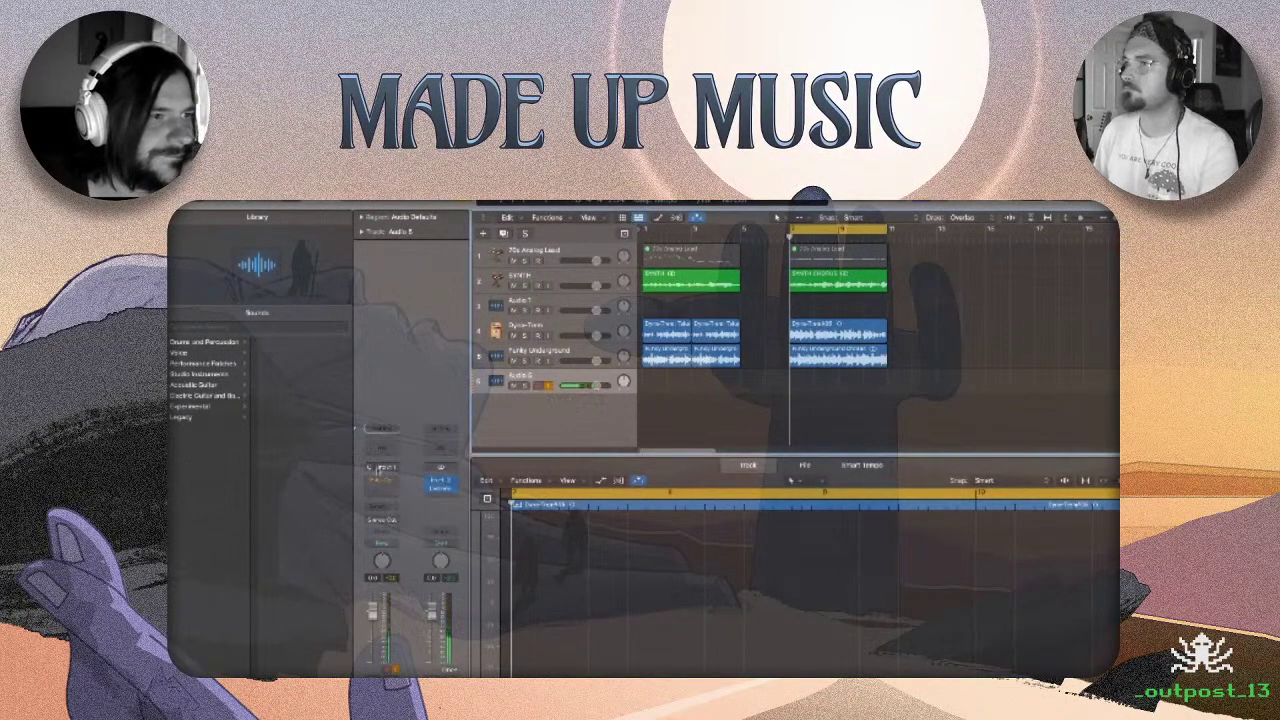
left_click(382, 482)
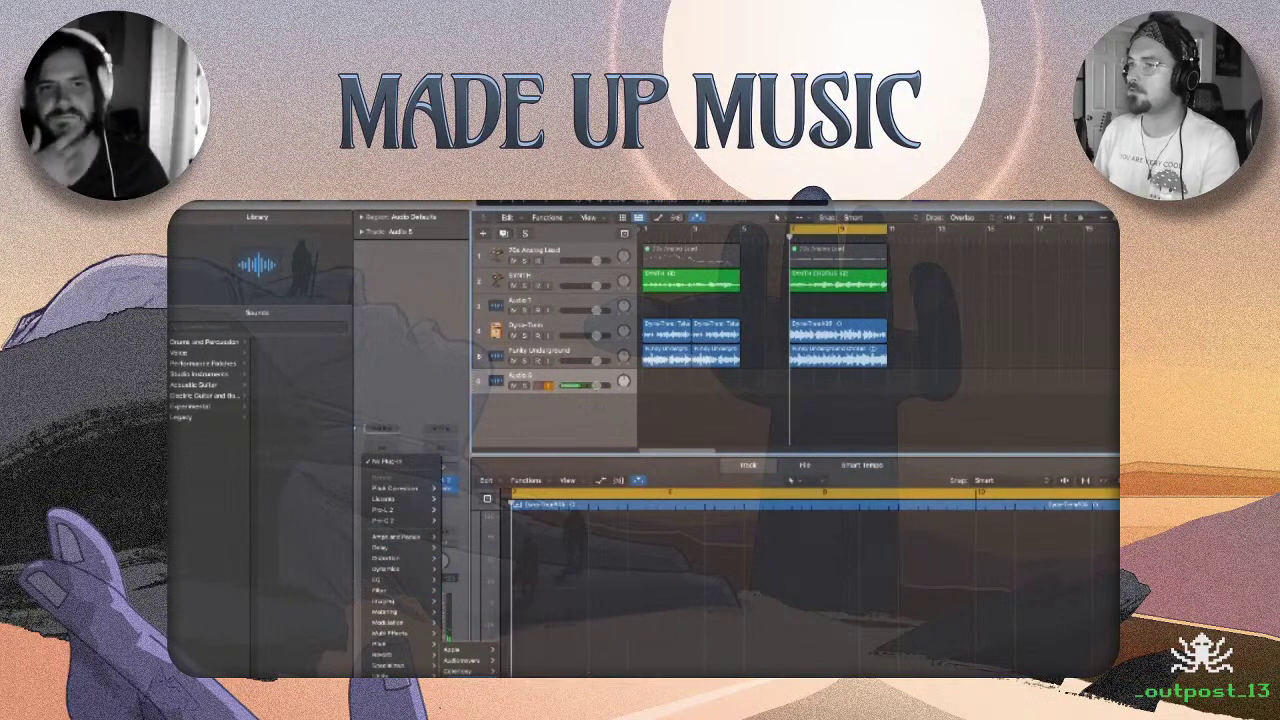
left_click(548, 390)
left_click(381, 481)
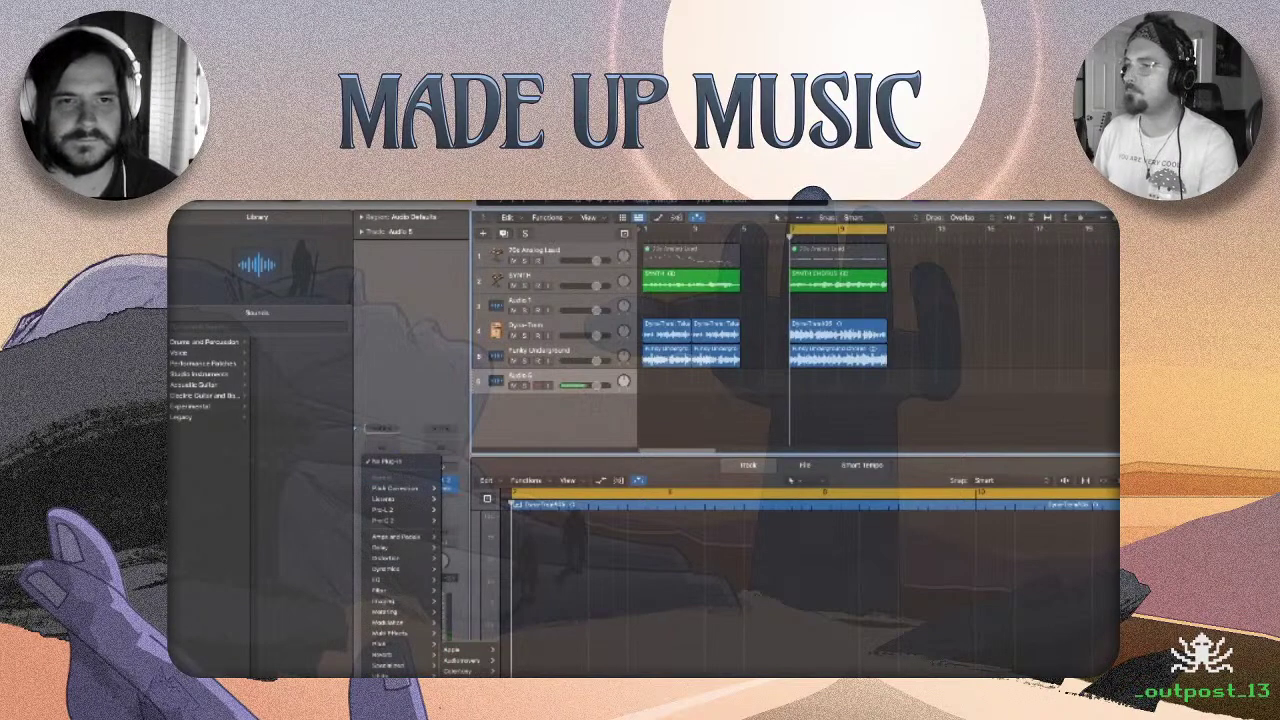
mouse_move(458, 660)
mouse_move(540, 628)
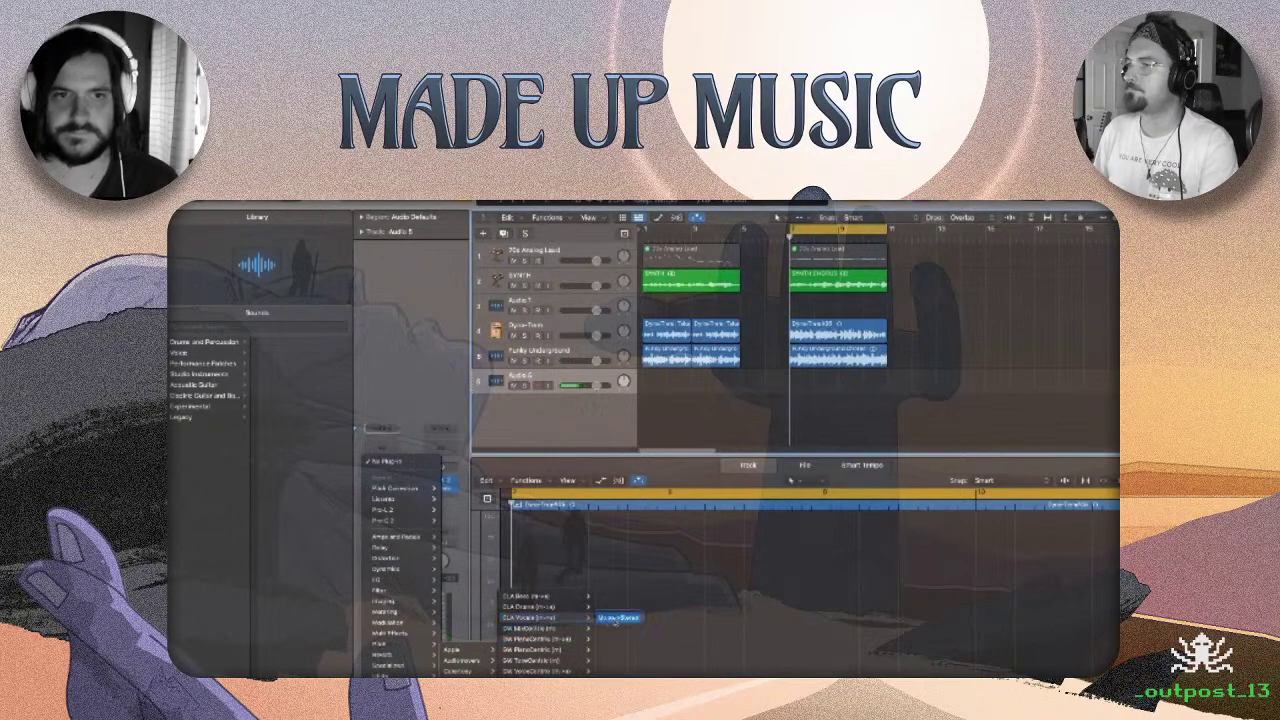
left_click(612, 624)
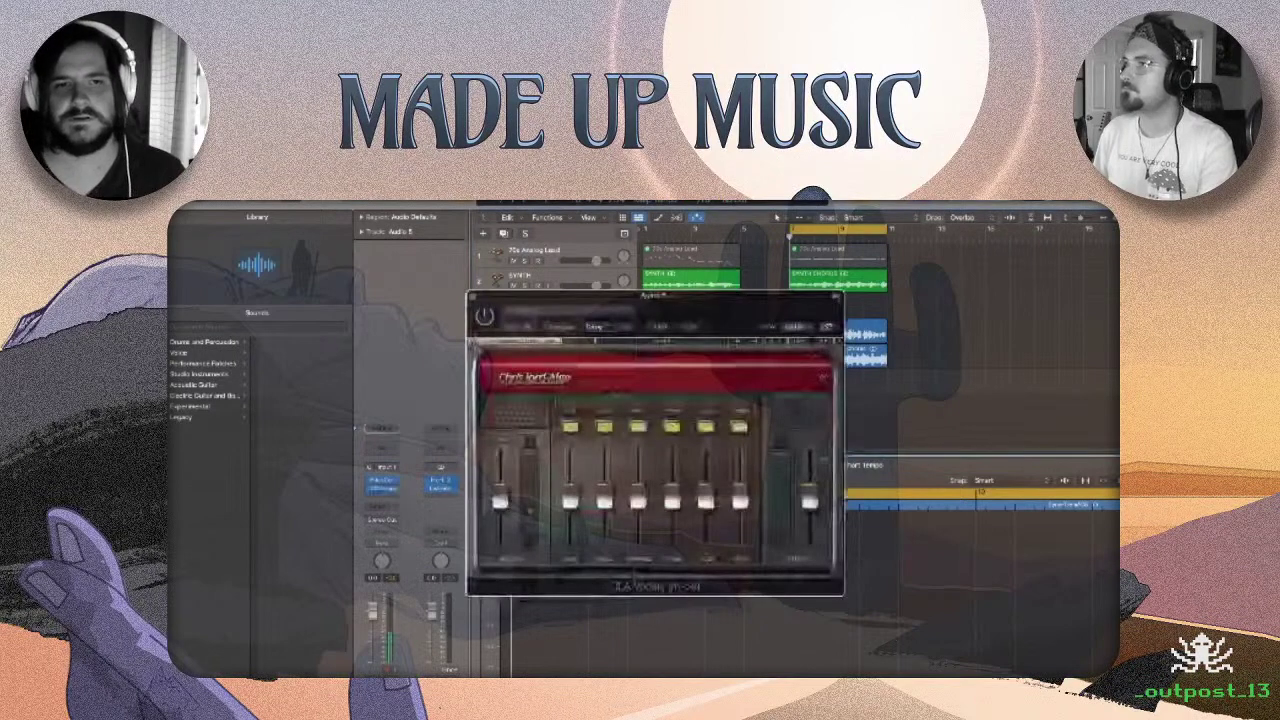
Load the Spaceman factory preset in CLA Vocals, close it and try the sound with input monitoring.
left_click(565, 312)
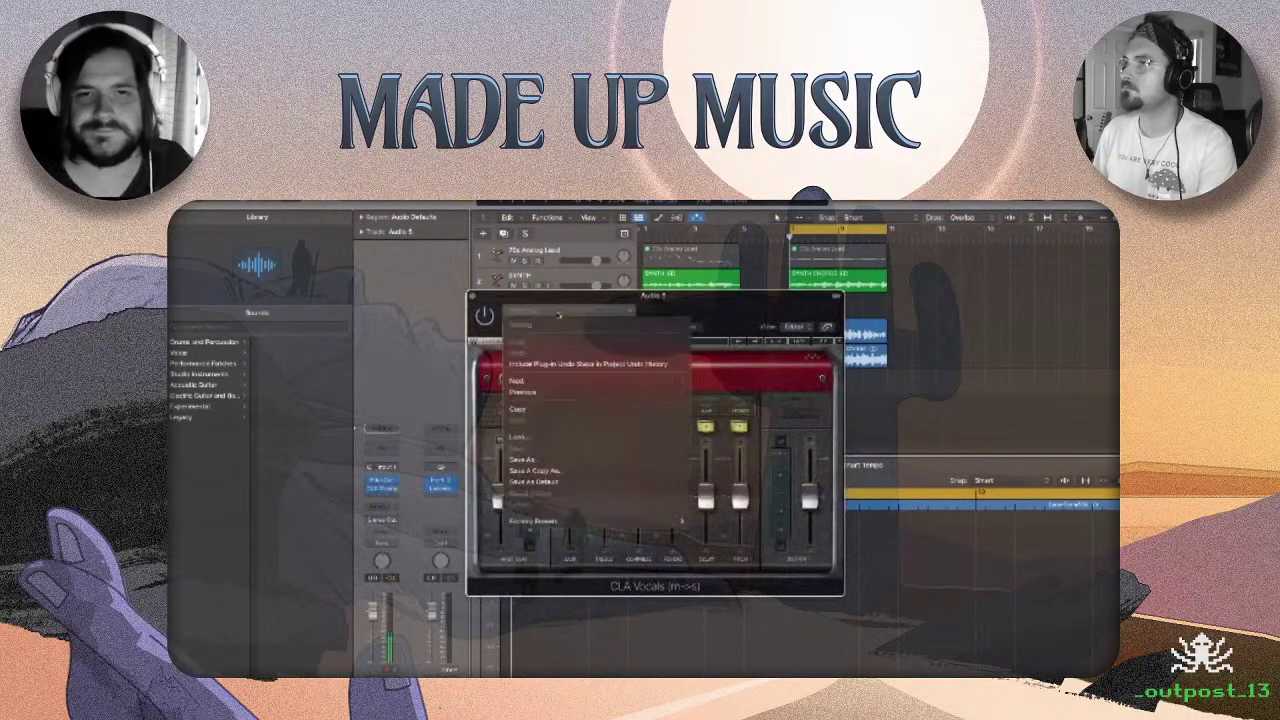
mouse_move(560, 522)
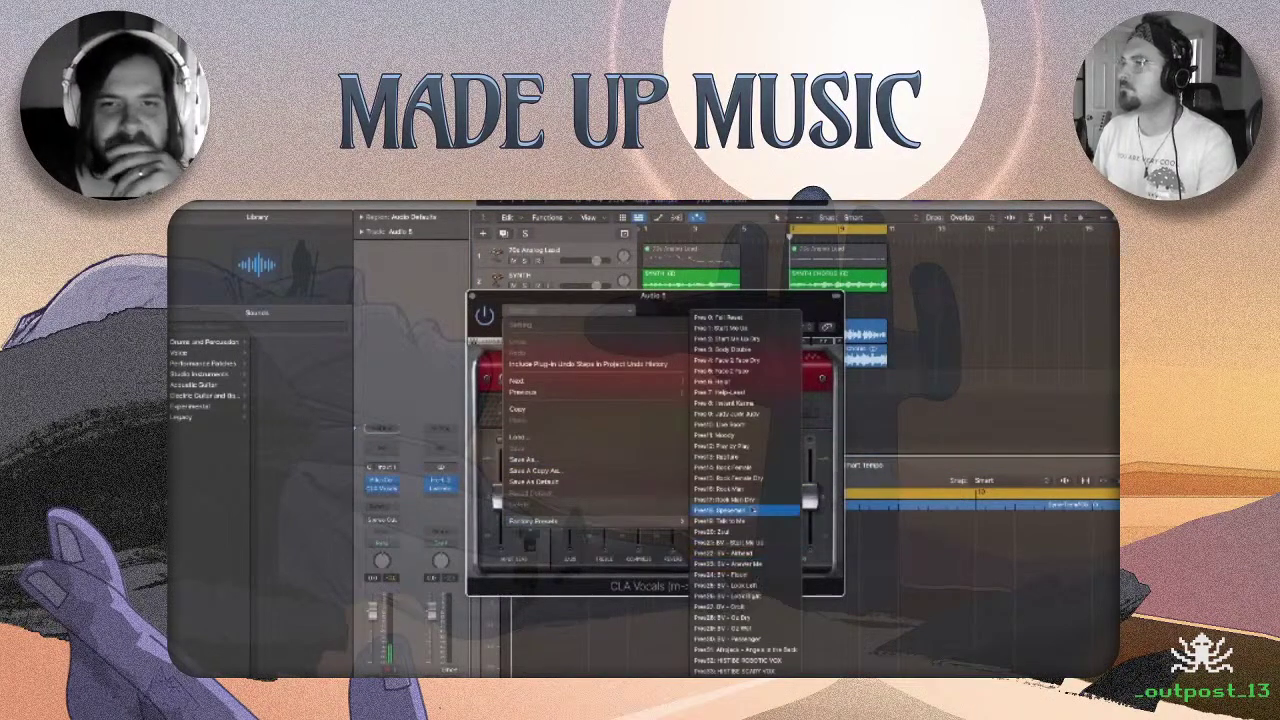
left_click(740, 509)
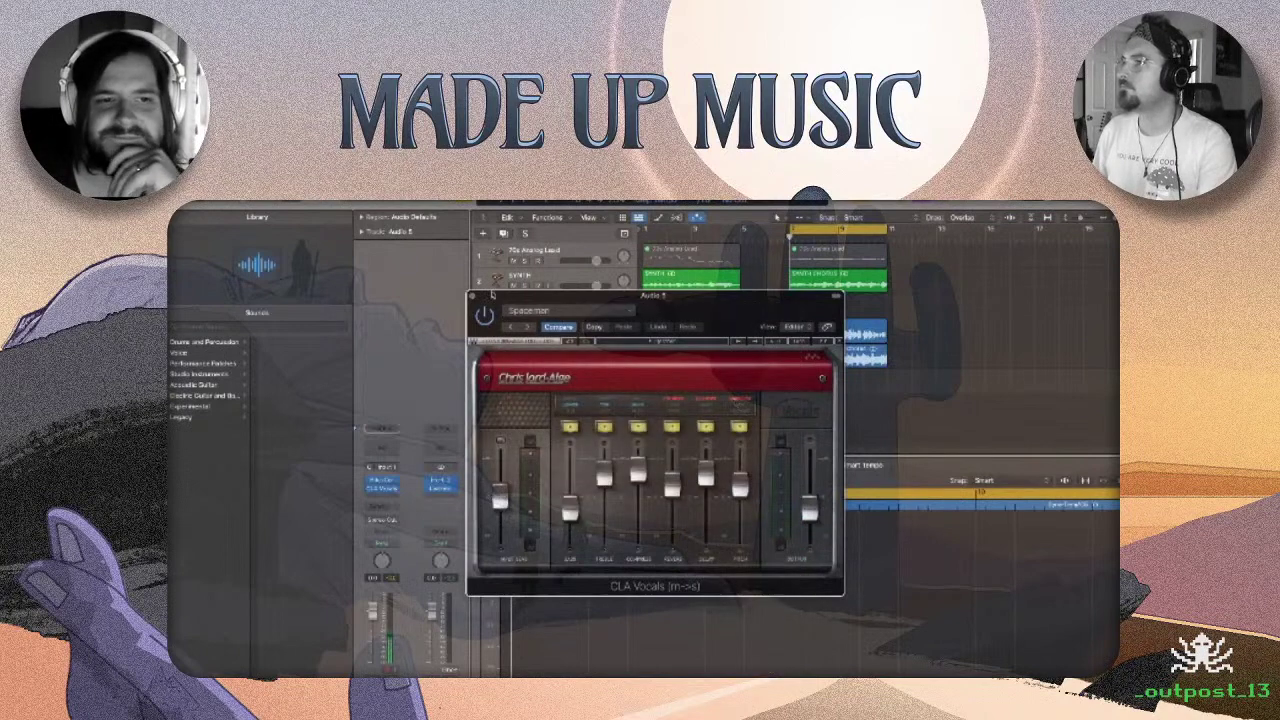
left_click(475, 298)
left_click(548, 386)
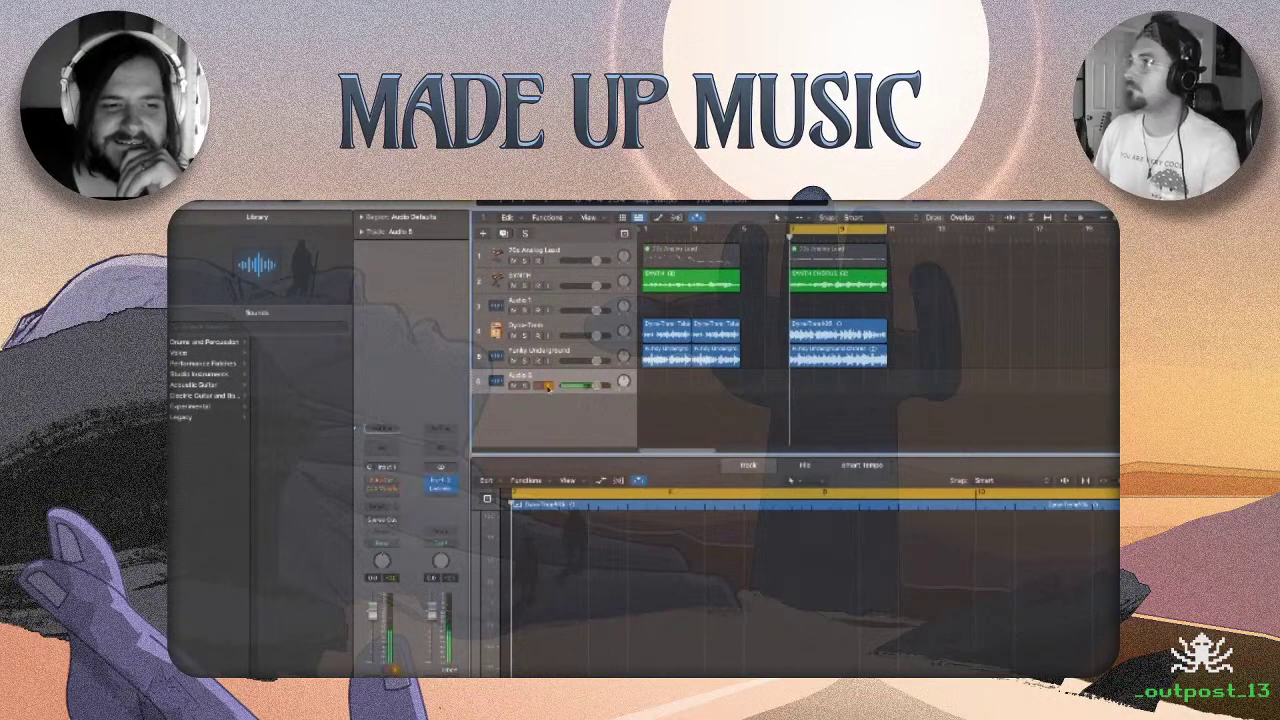
left_click(540, 386)
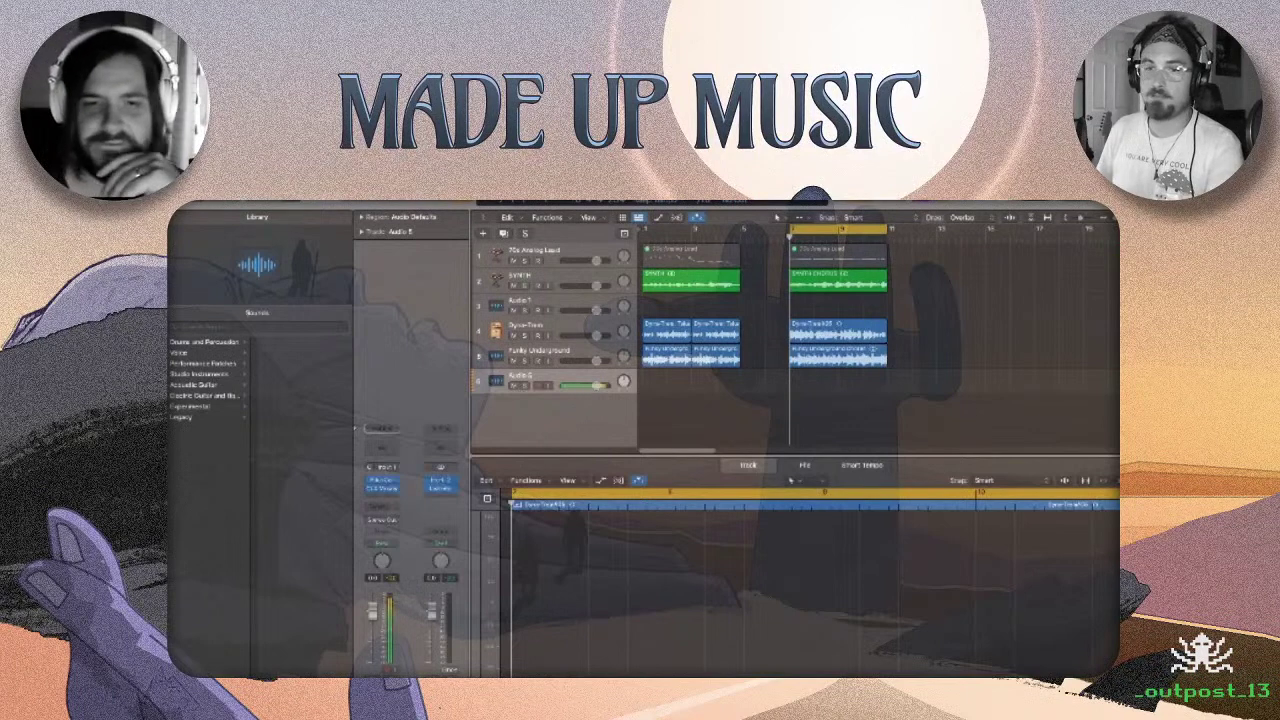
Import Funky Underground Song Ref onto a new track starting where the existing regions end, and play it.
left_click_drag(777, 425, 899, 440)
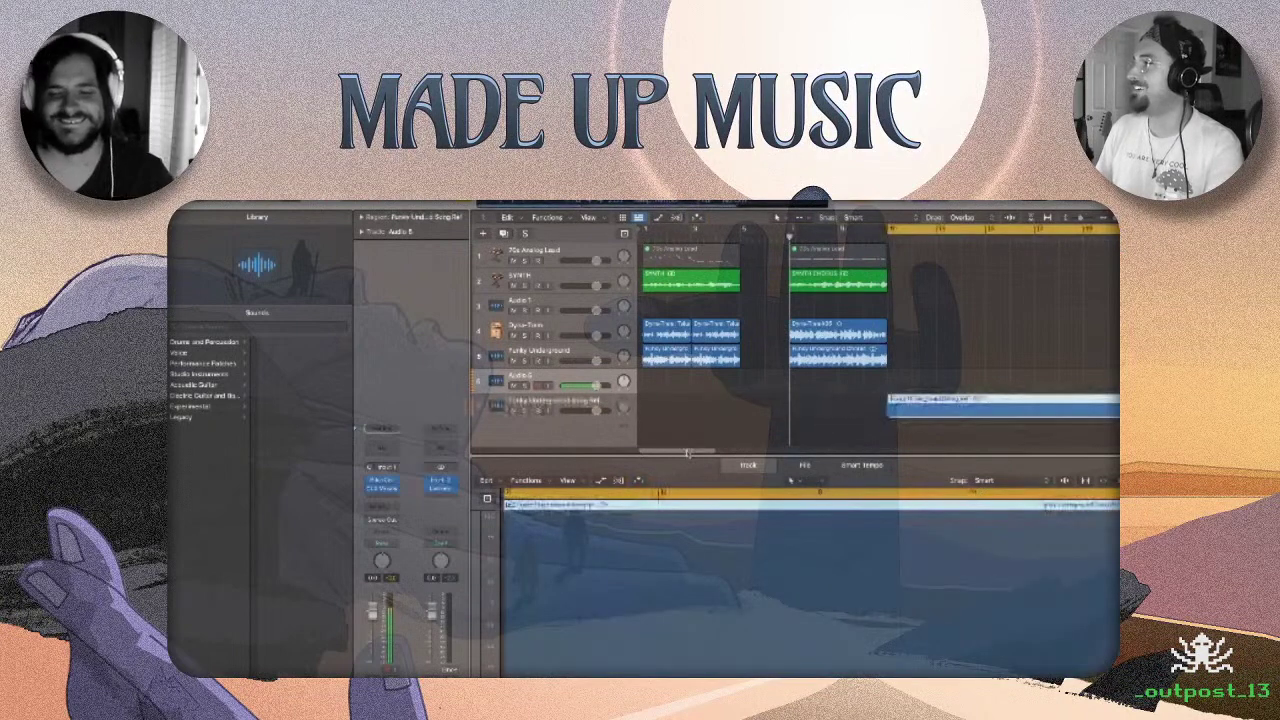
left_click_drag(688, 453, 957, 451)
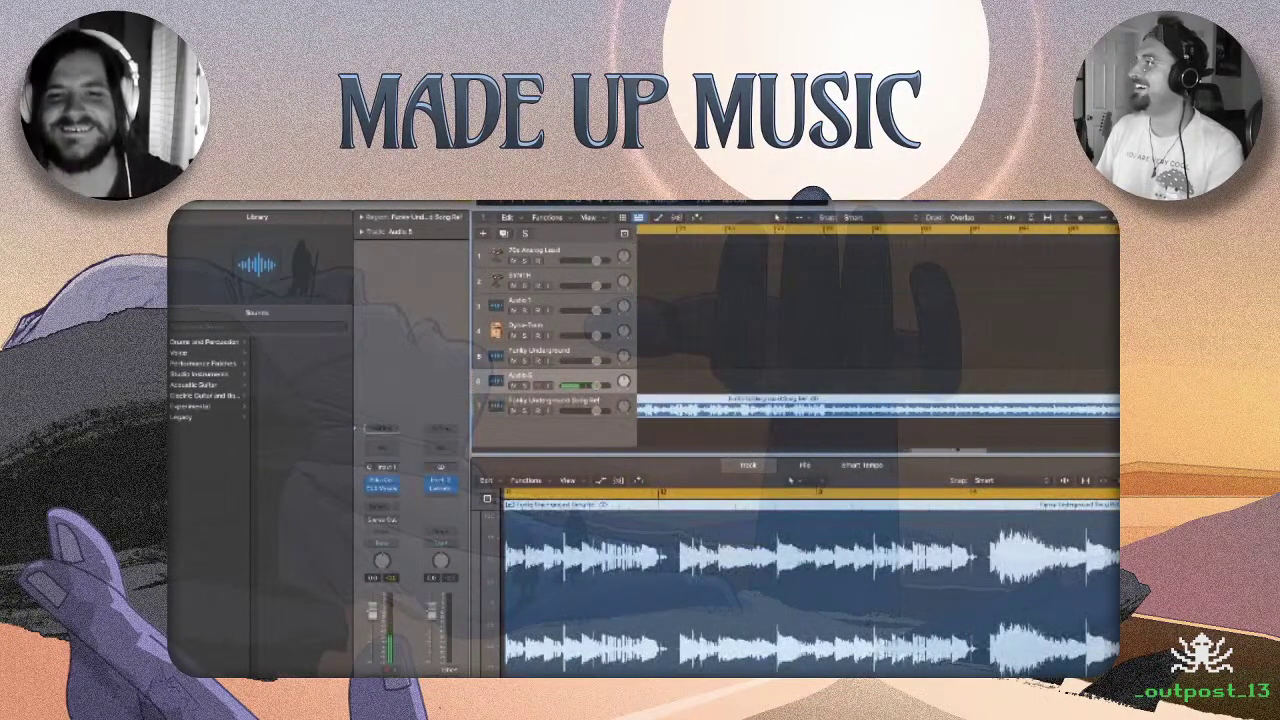
key("space")
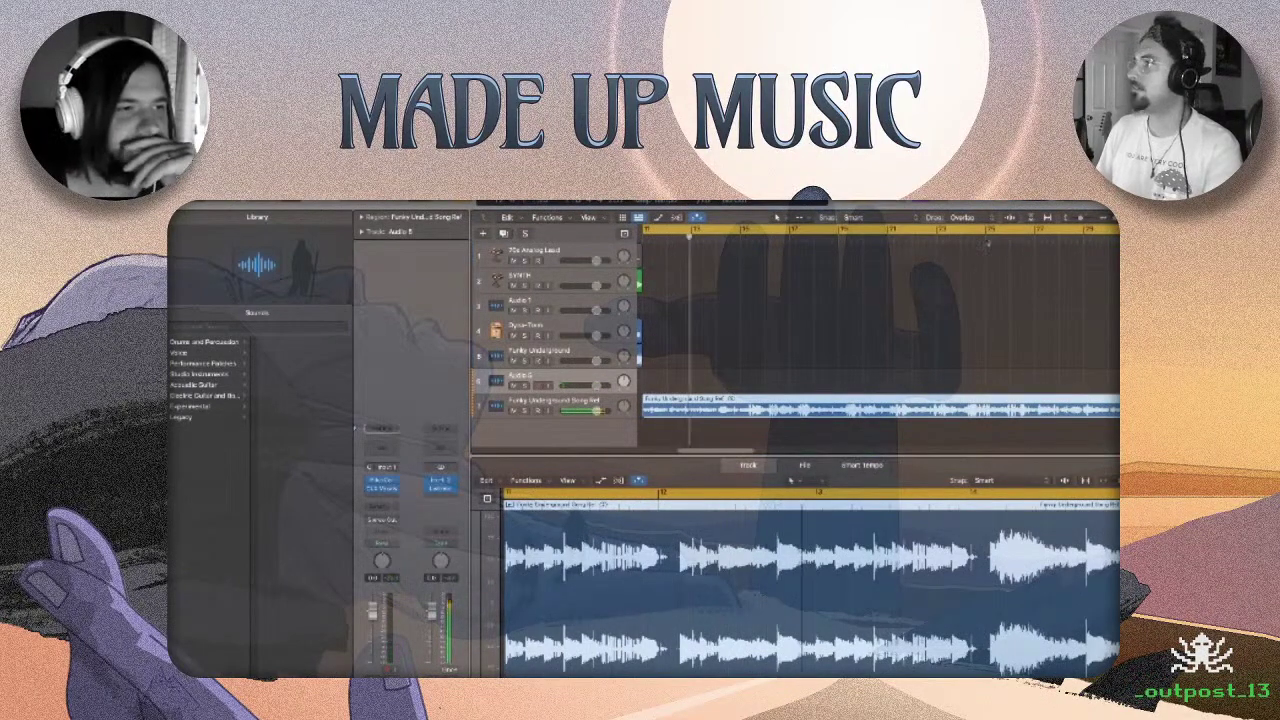
Play a later part of the song reference and set a cycle range around it, from about bar 47 to bar 63.
left_click(889, 237)
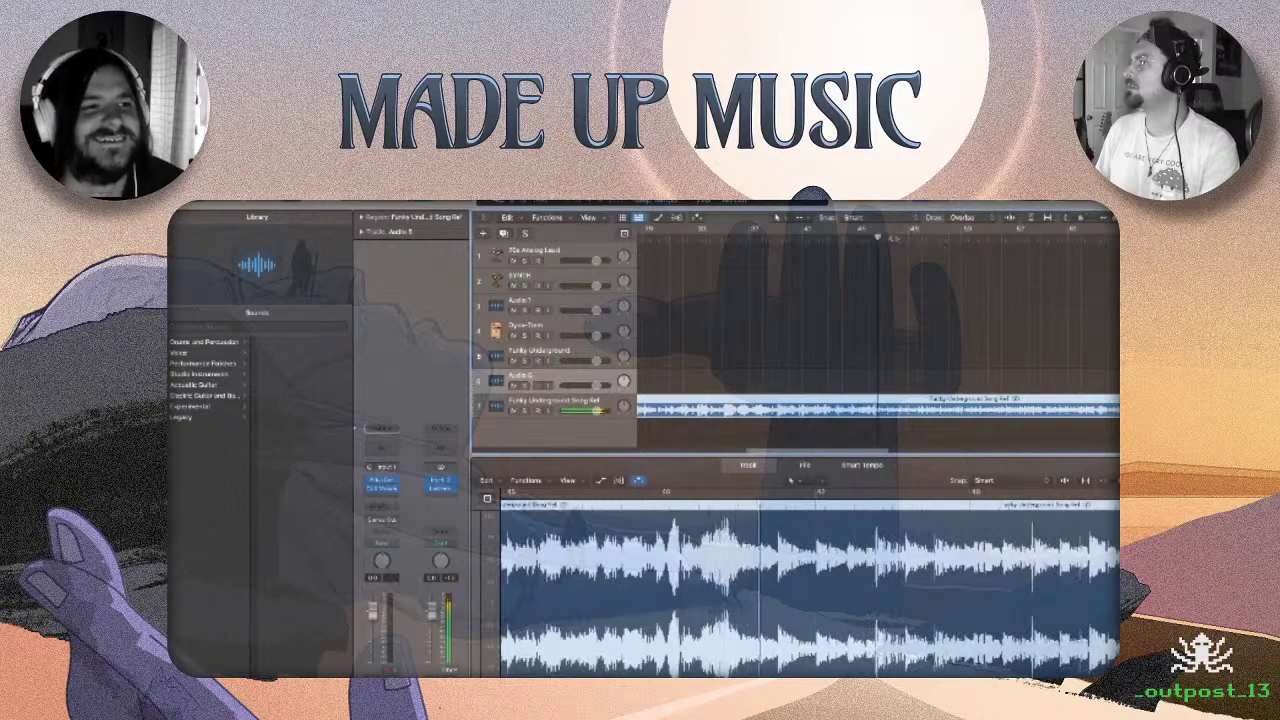
left_click_drag(885, 230, 1043, 237)
left_click(961, 238)
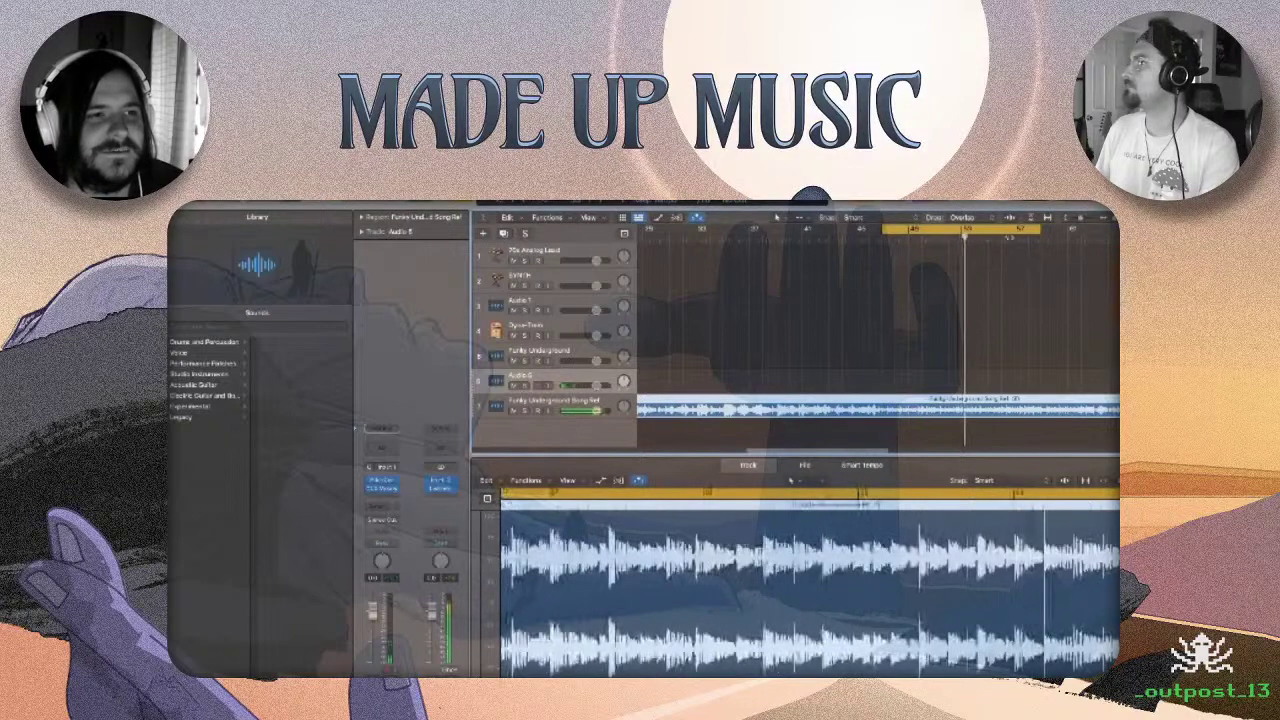
left_click(1015, 238)
left_click_drag(1040, 231, 1092, 231)
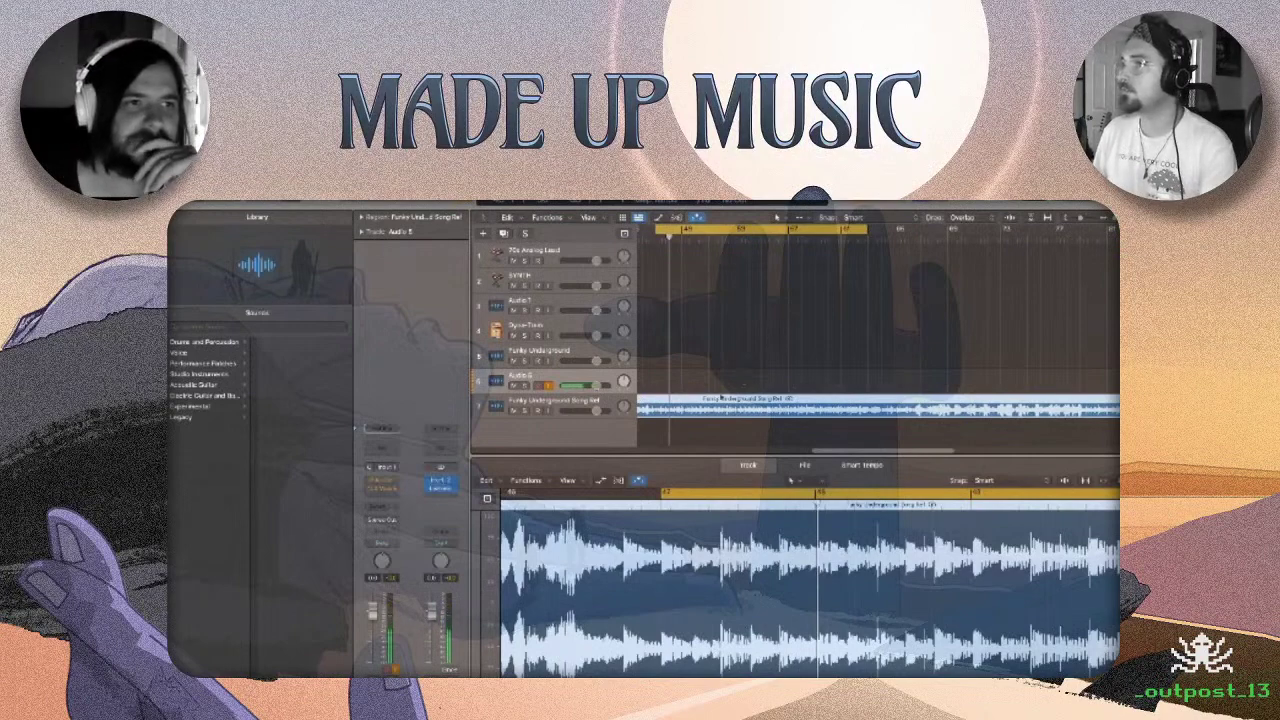
Record a vocal take on the sixth track over the cycled section of the song reference.
left_click(857, 360)
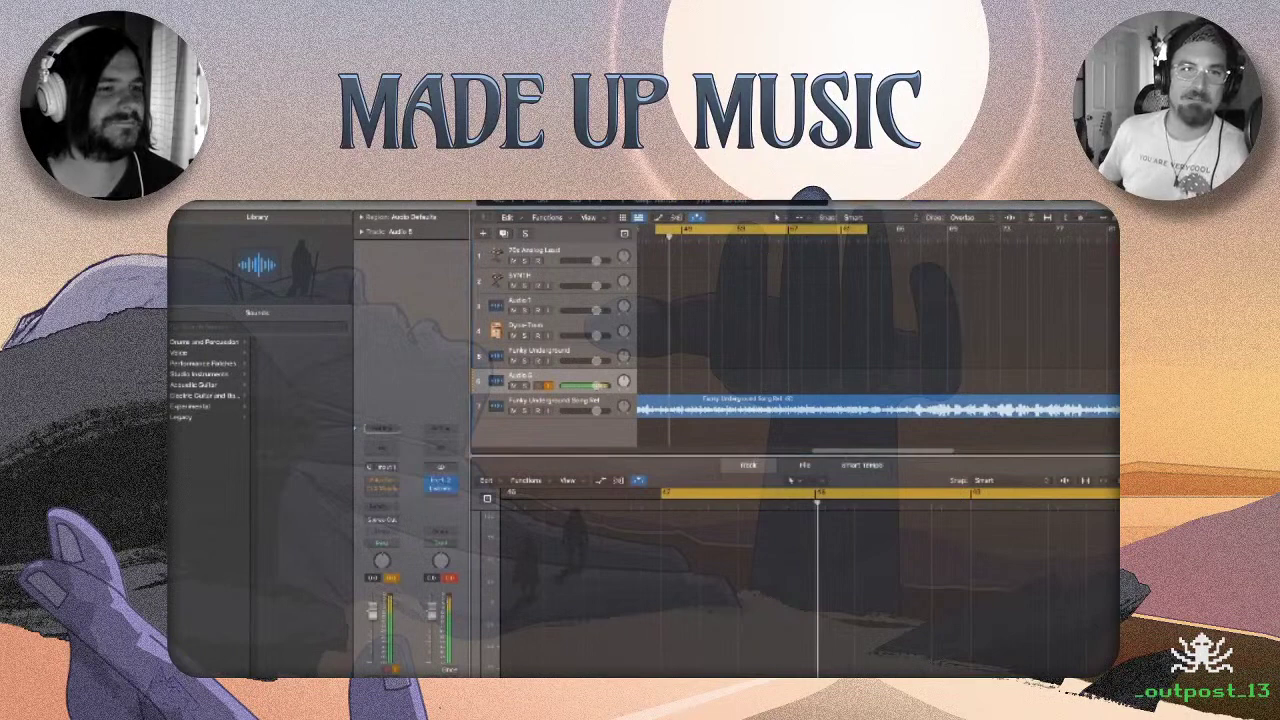
key("r")
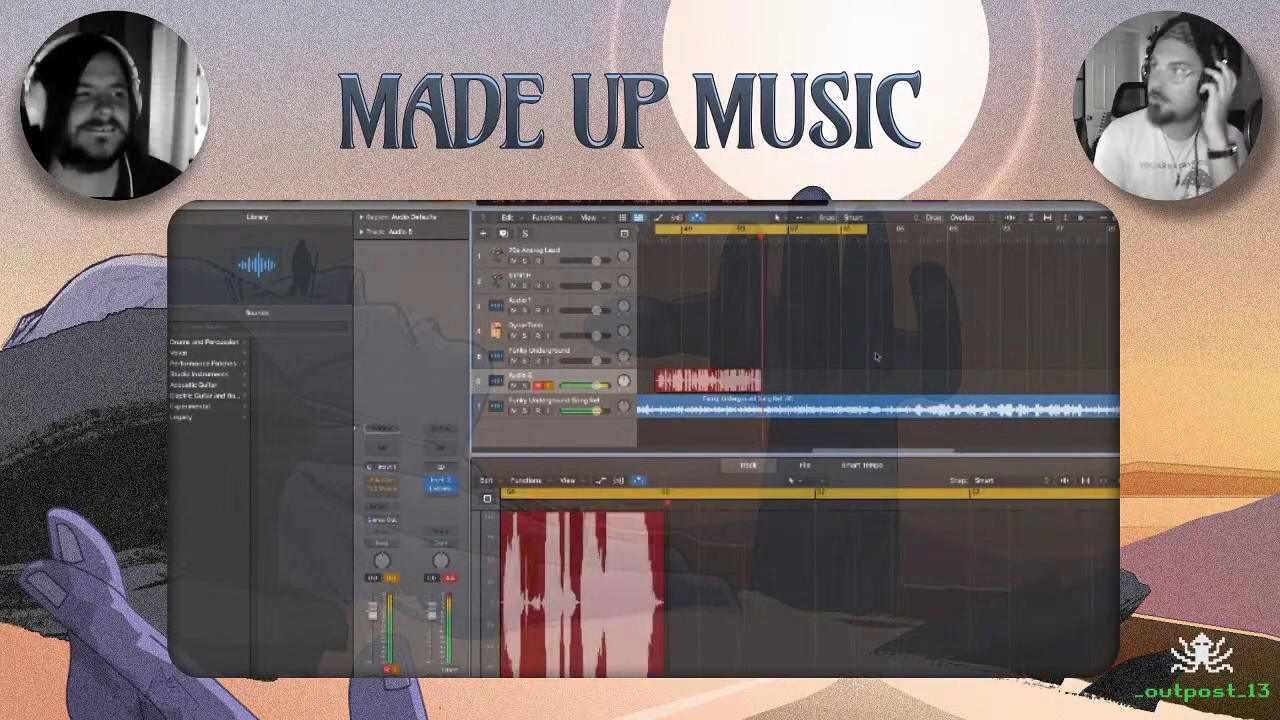
key("space")
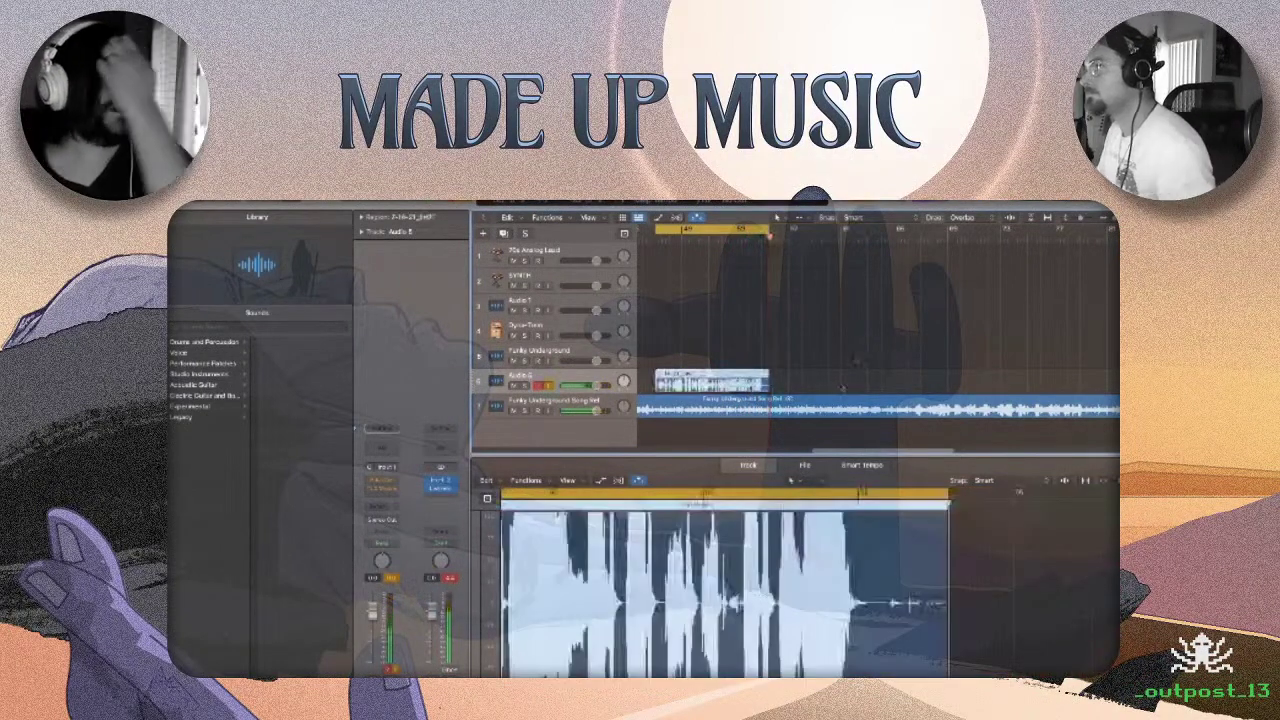
Trim the end of the recorded vocal region on the sixth track back to where the cycle range ends.
left_click_drag(1104, 220, 1116, 220)
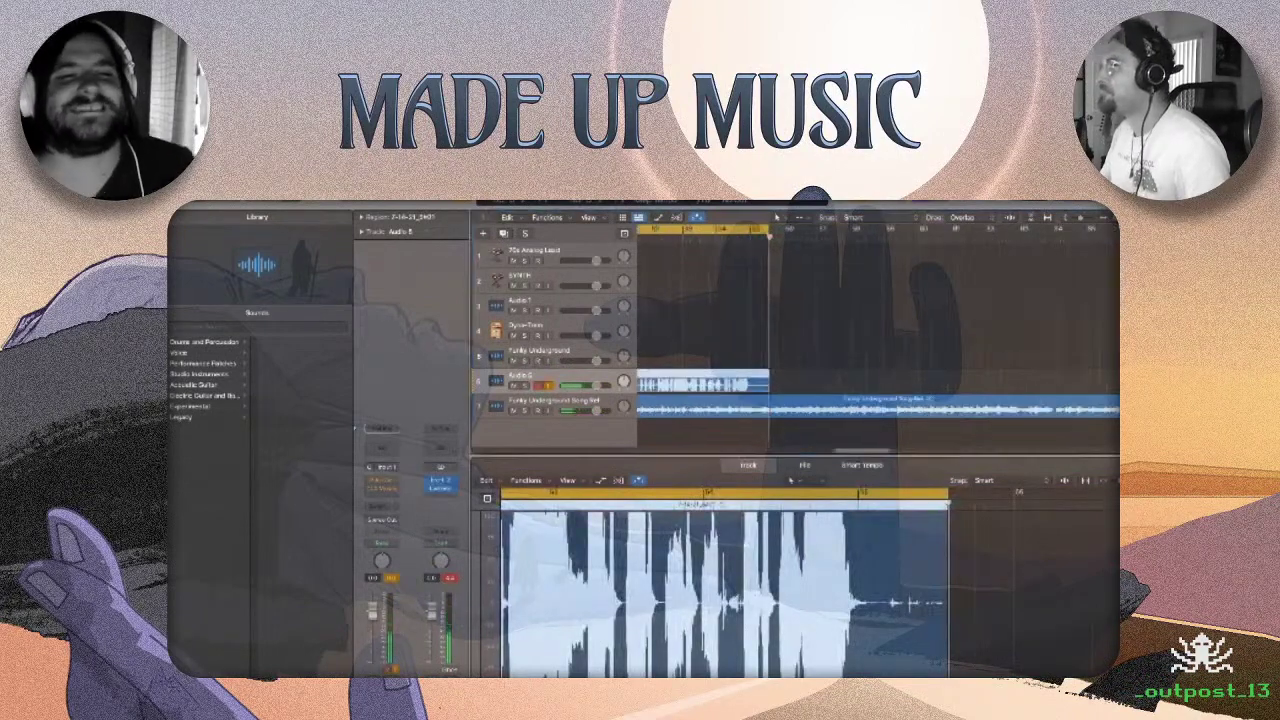
left_click_drag(870, 453, 855, 459)
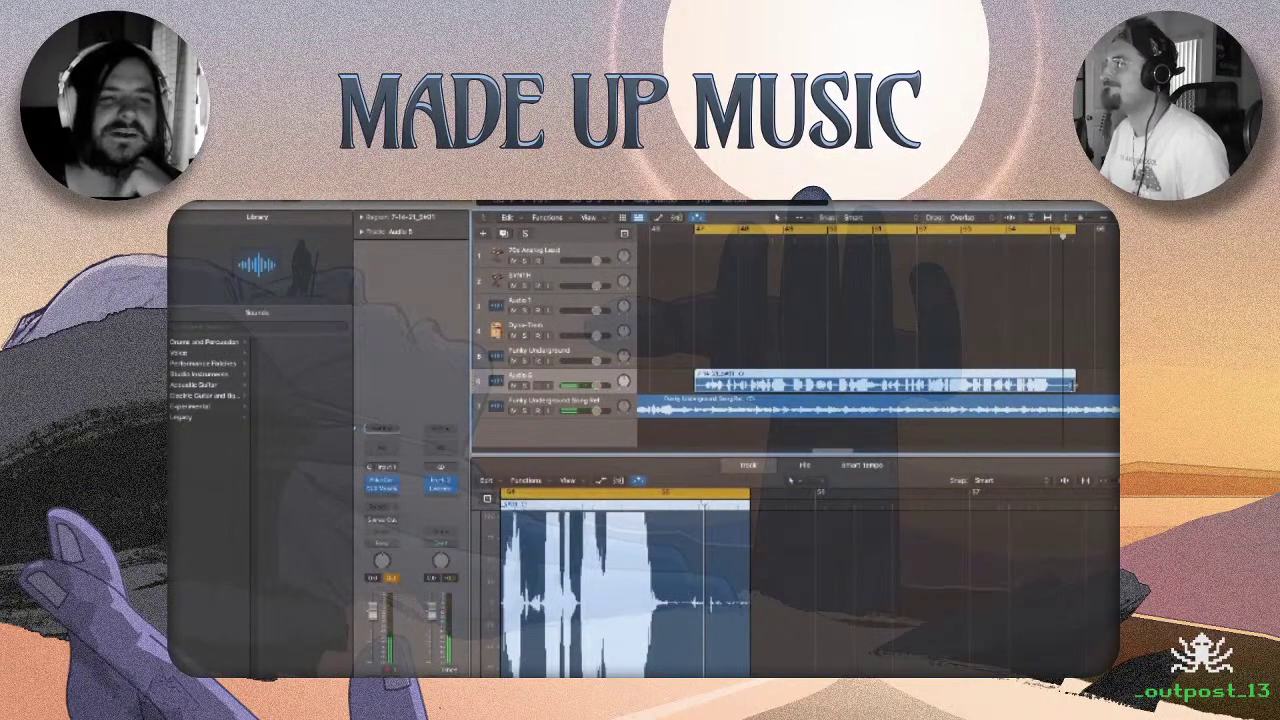
left_click_drag(1073, 384, 1050, 390)
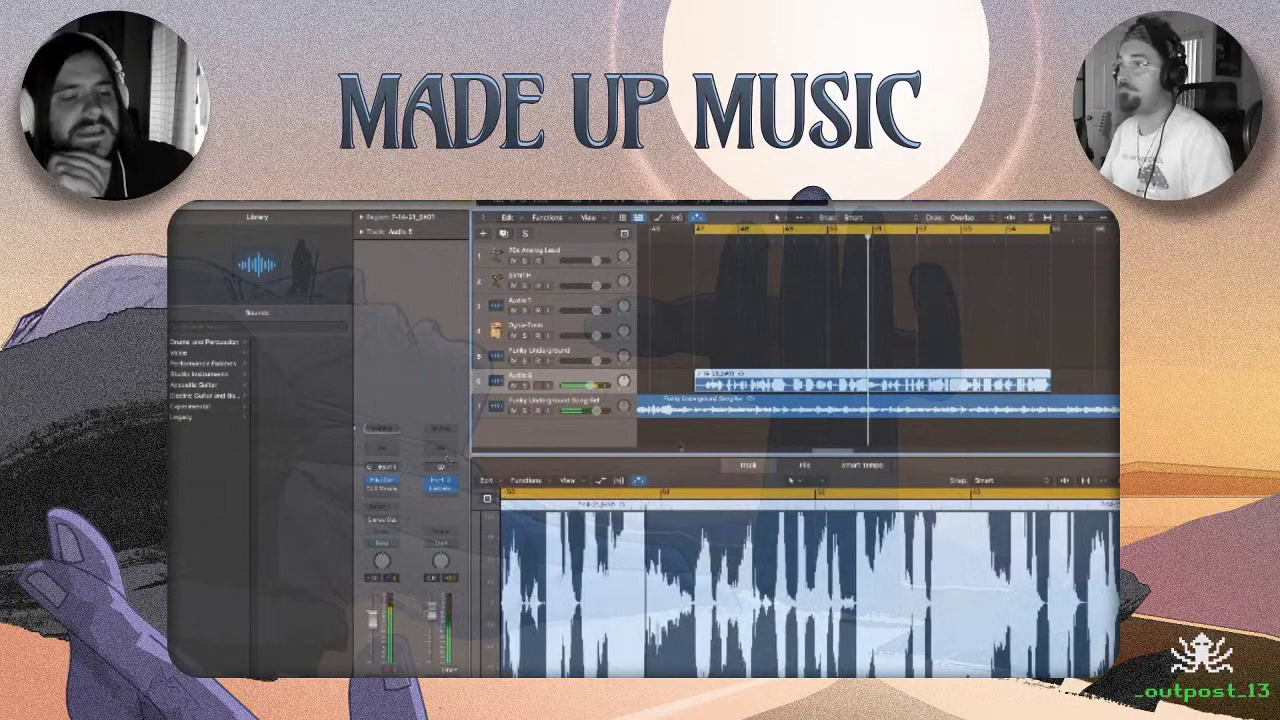
Add a duplicate of the vocal track with the same plug-ins directly below it, leaving the recorded region on the original track.
left_click(504, 234)
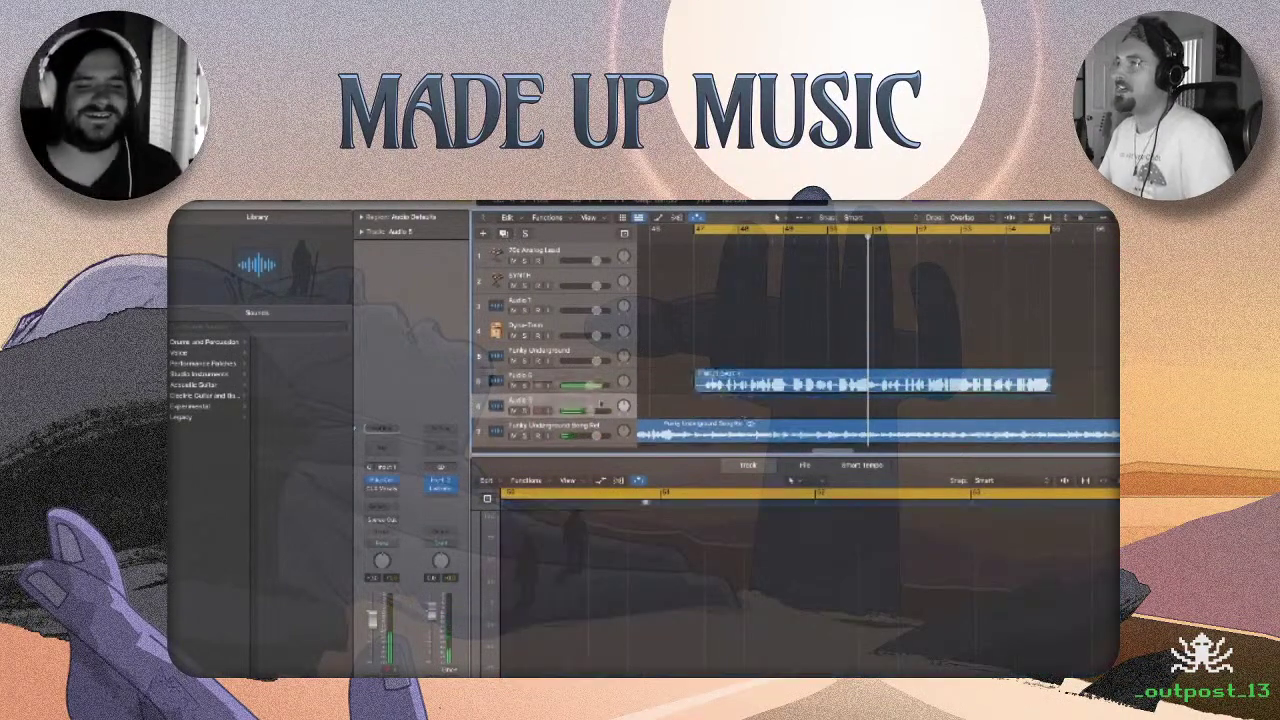
left_click_drag(763, 386, 764, 398)
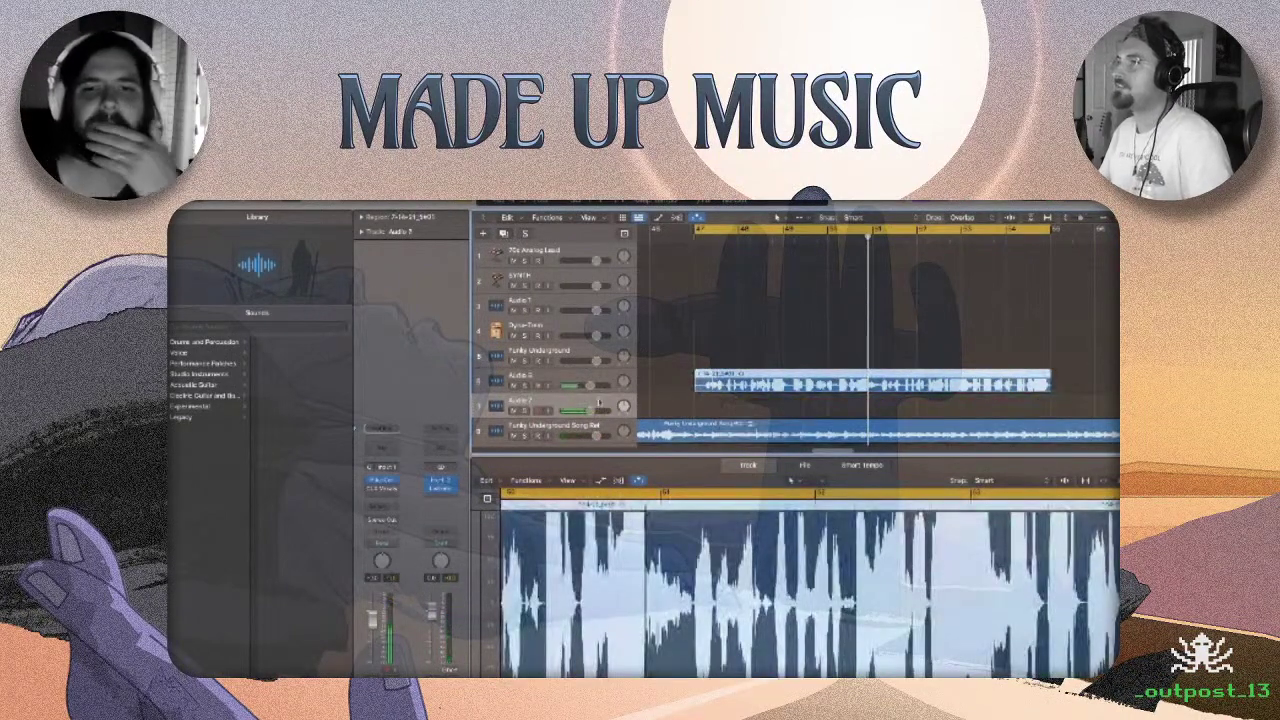
left_click(739, 397)
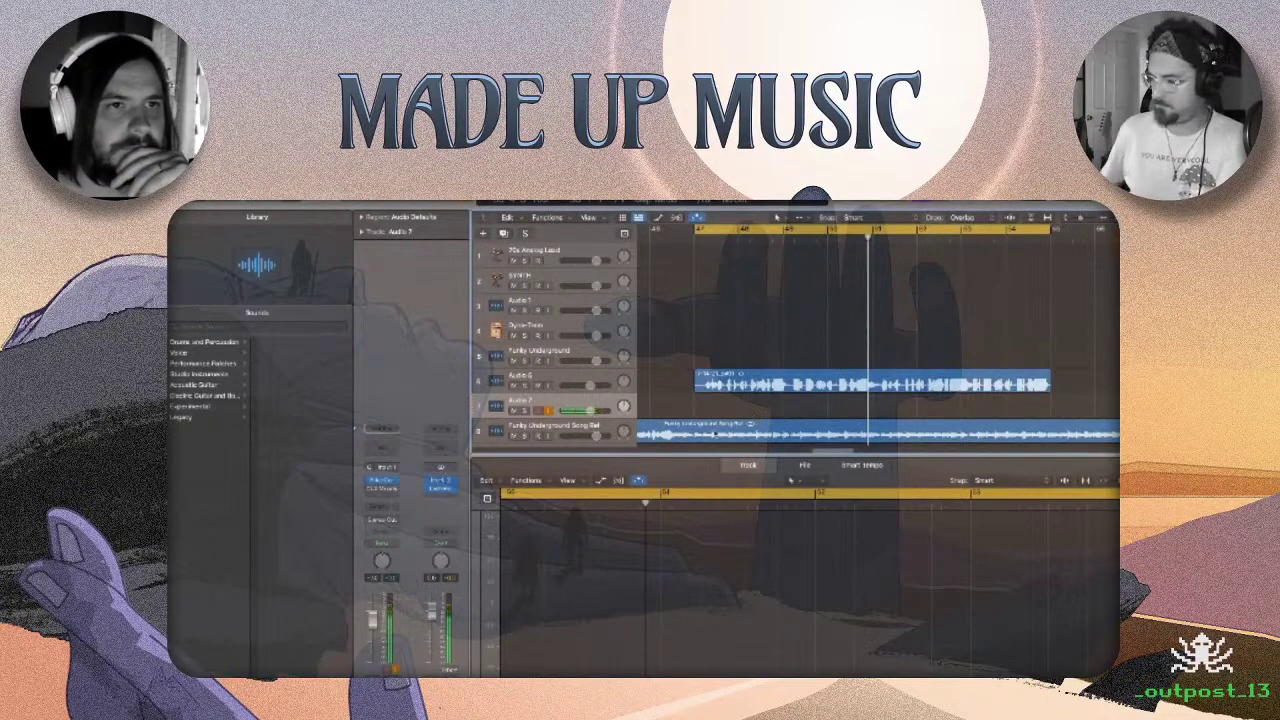
key("r")
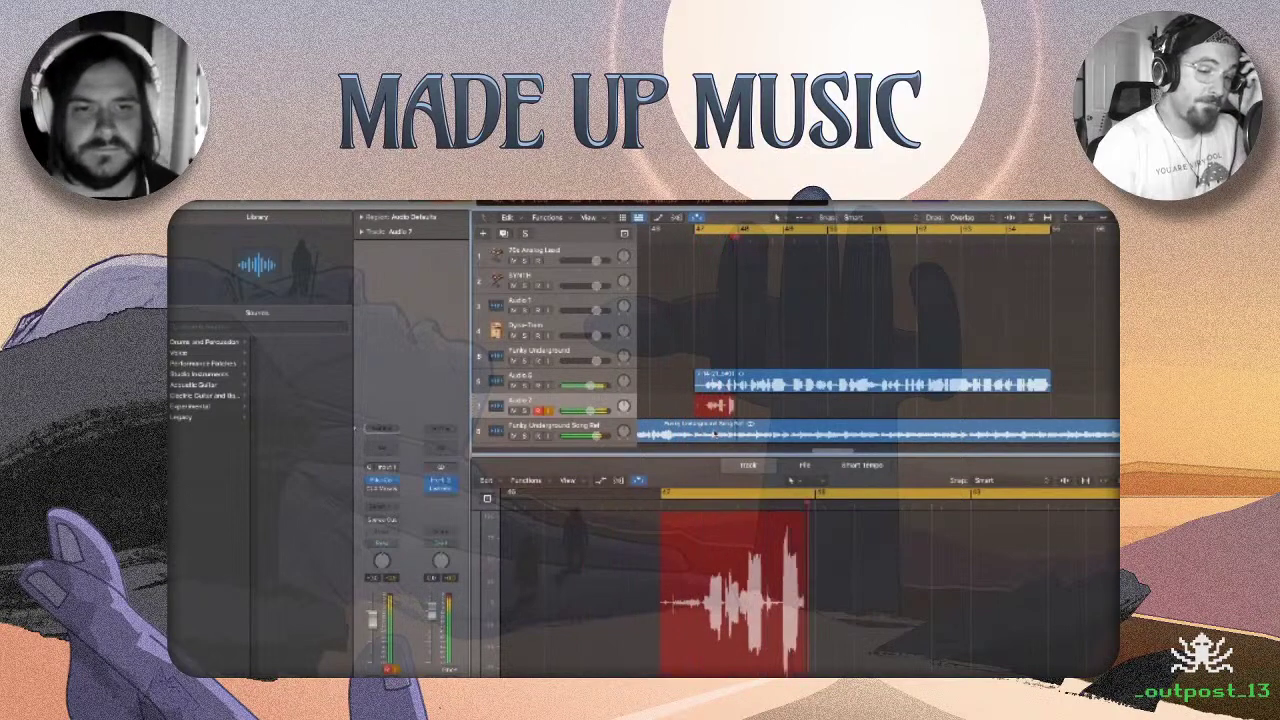
key("space")
key("Delete")
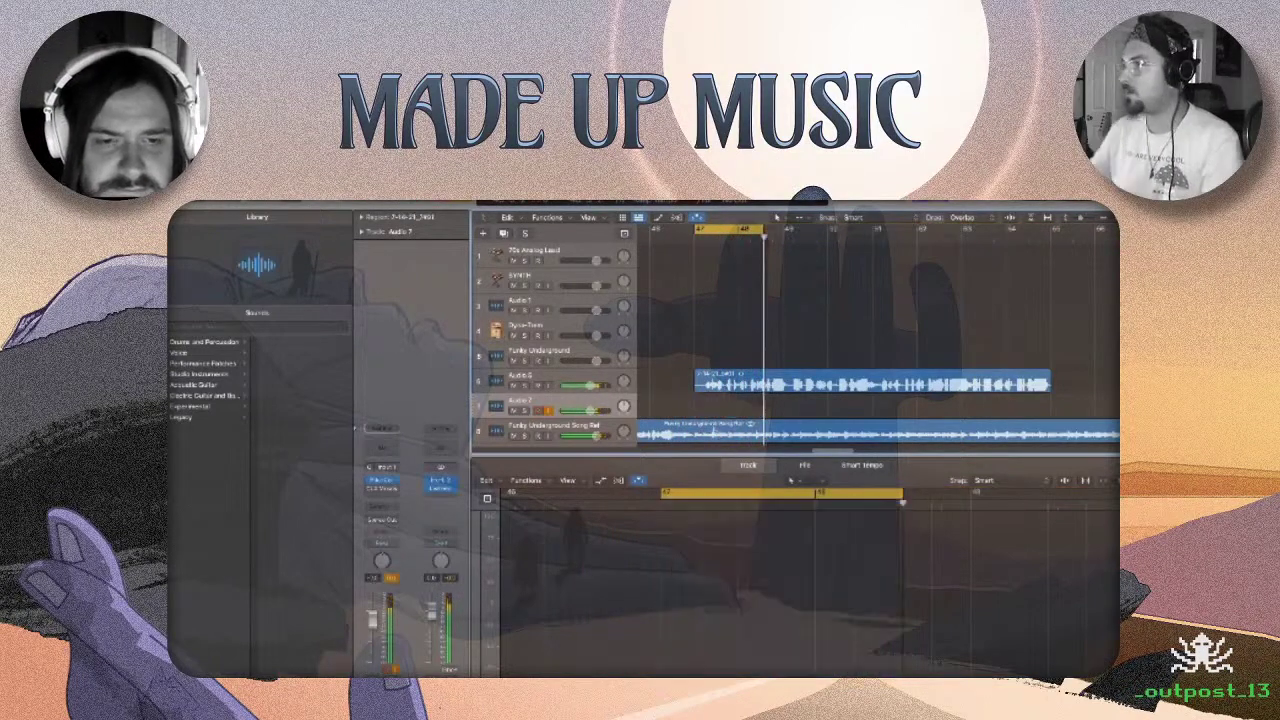
Record a second vocal take on Audio 7 over the full cycle range, turn off its input monitoring and play it back.
left_click(796, 386)
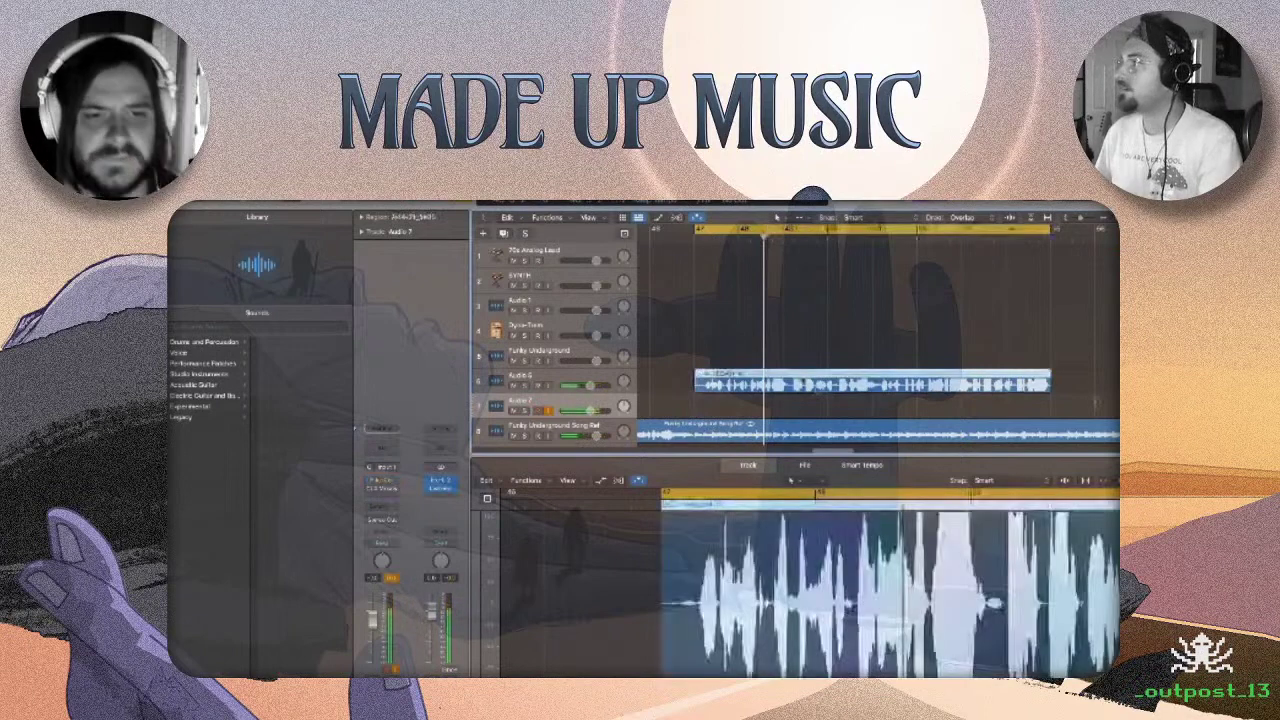
key("r")
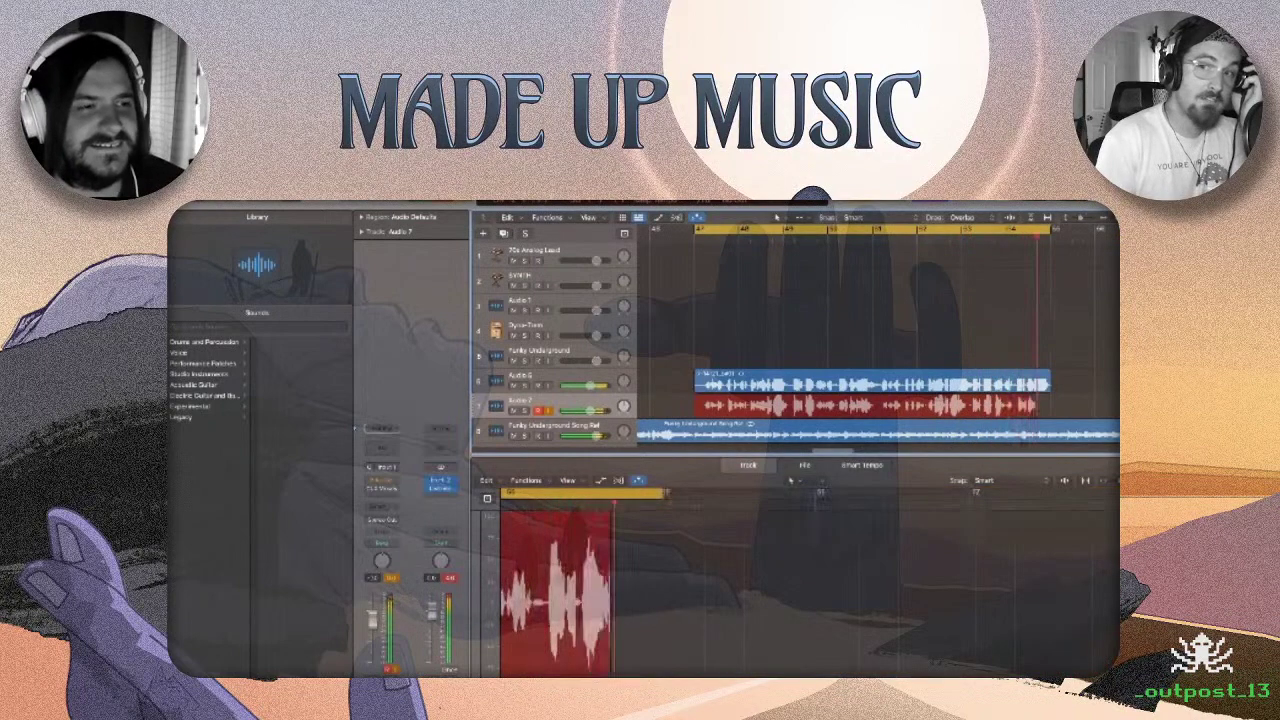
key("space")
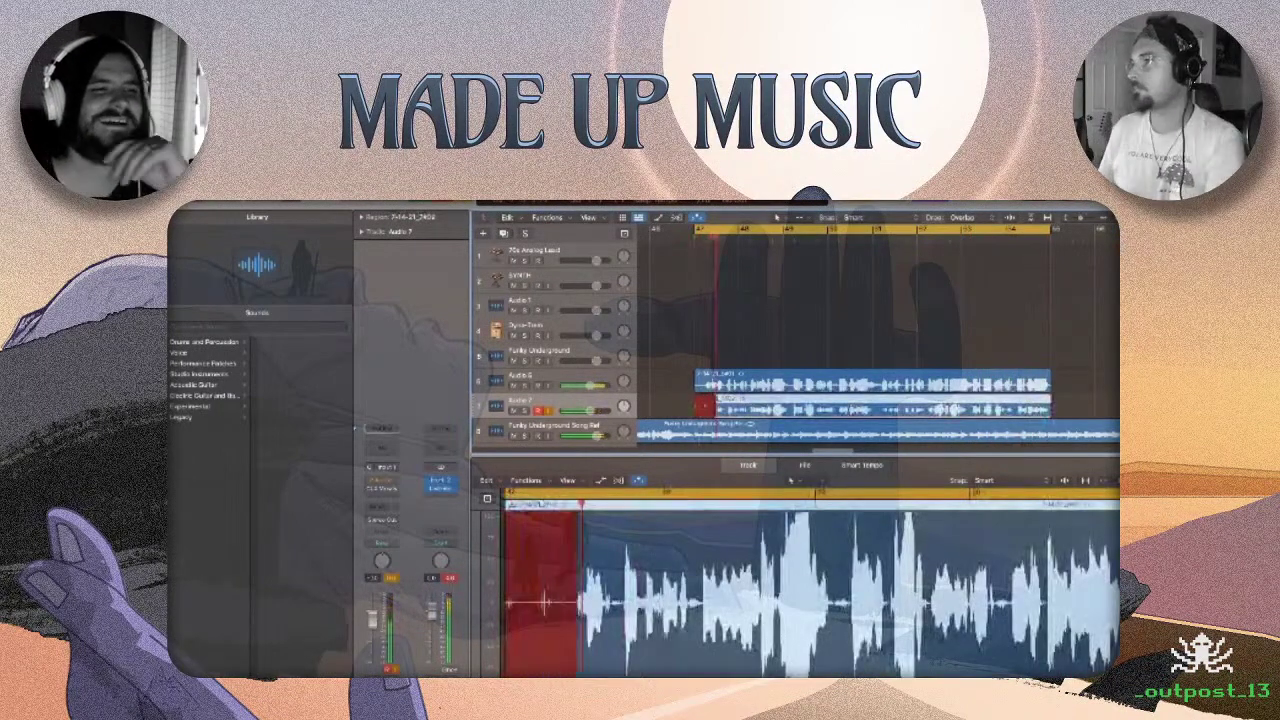
key("space")
left_click(549, 411)
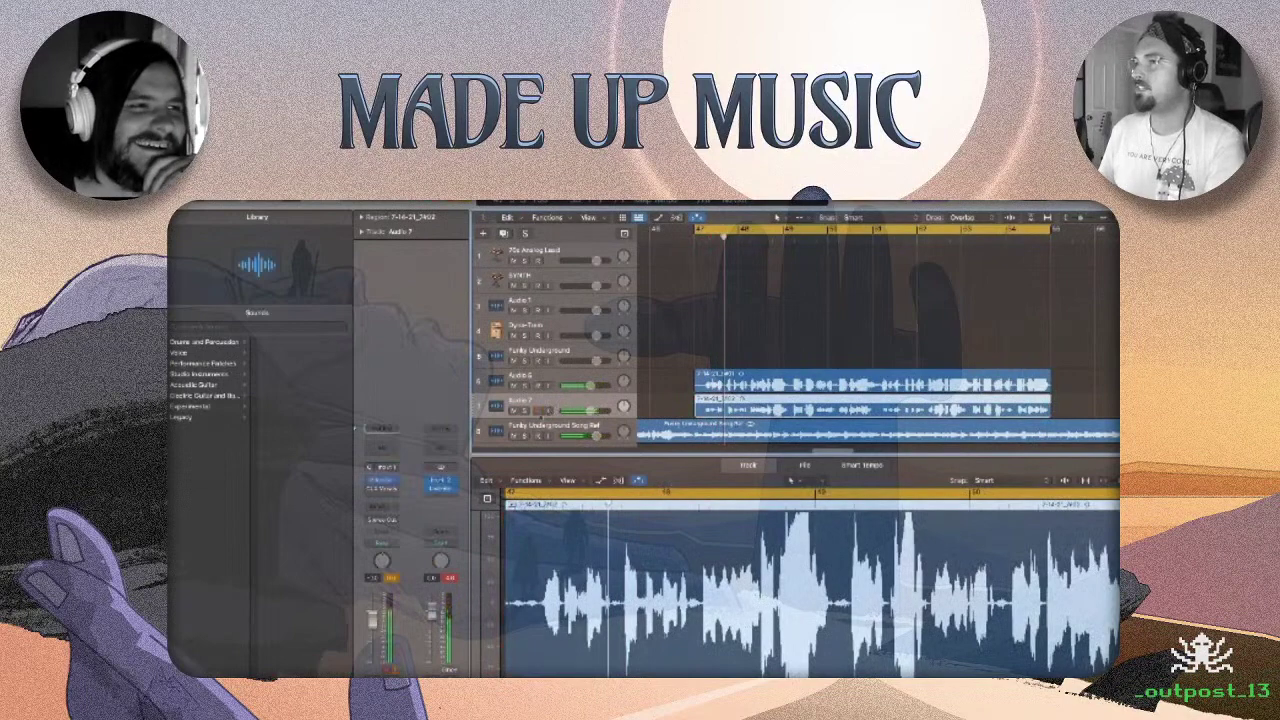
key("space")
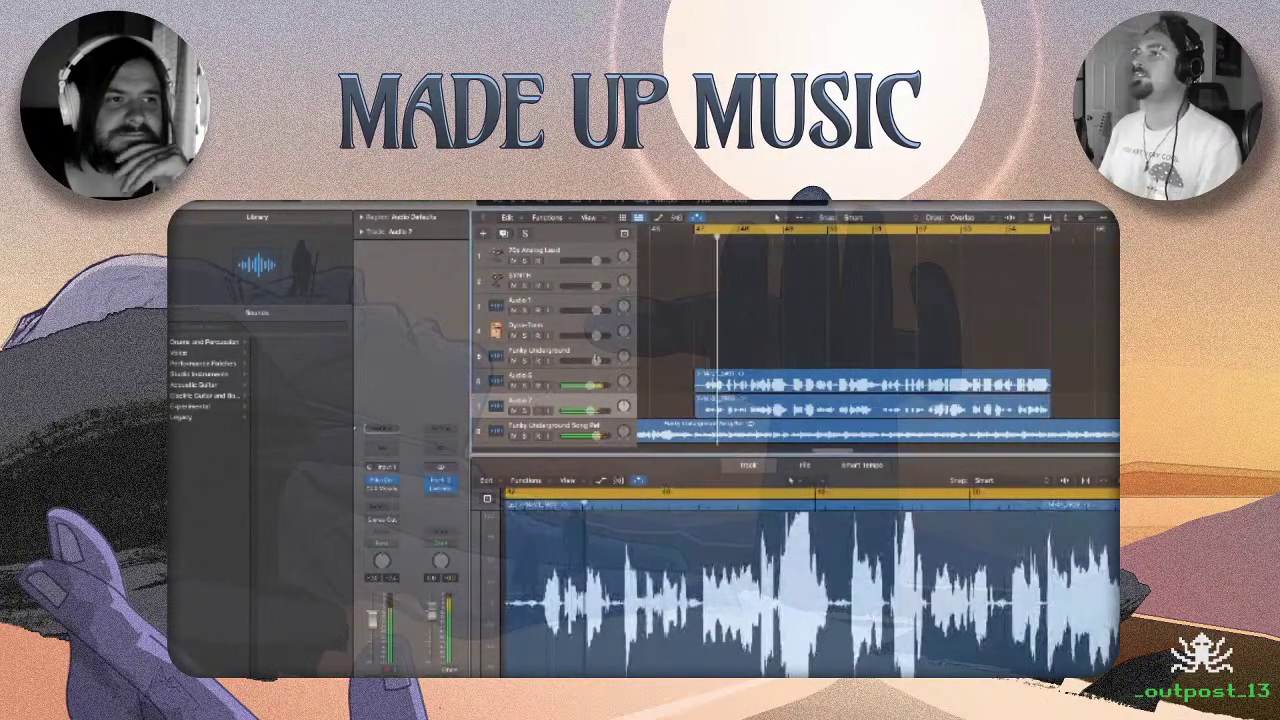
Rename the second vocal track HARMONY and the first vocal track LEAD.
left_click(521, 398)
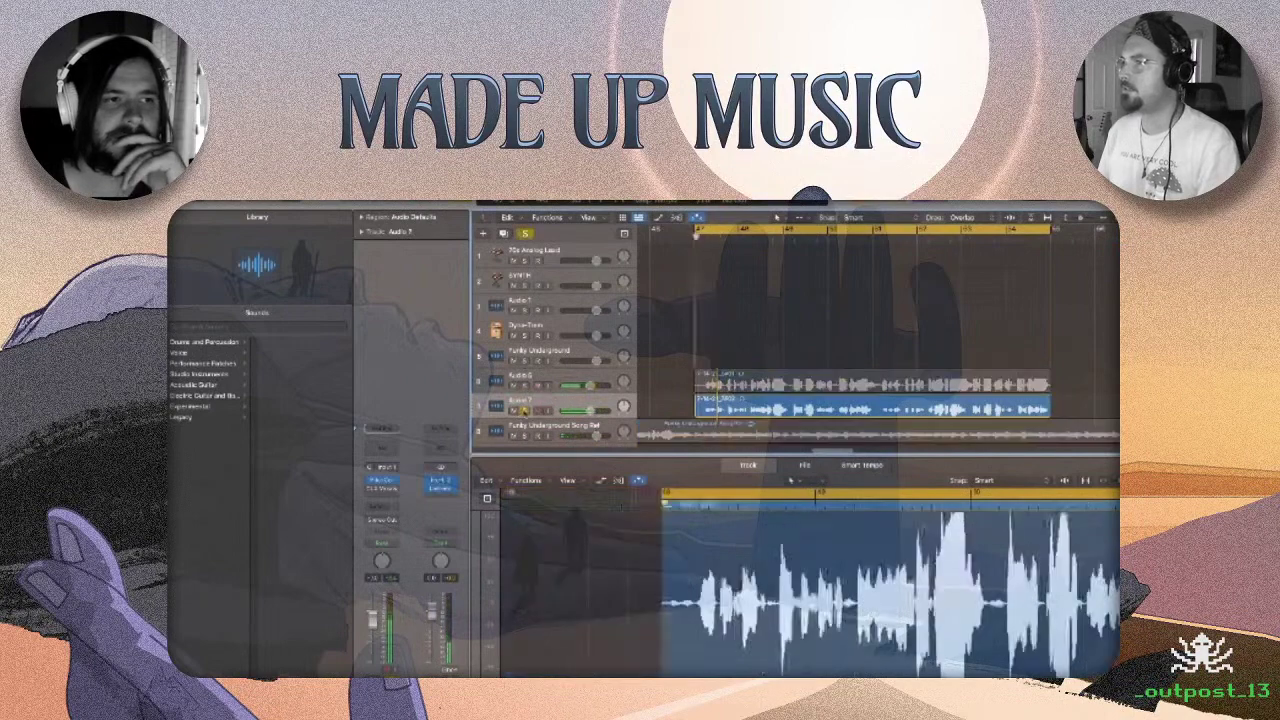
double_click(527, 400)
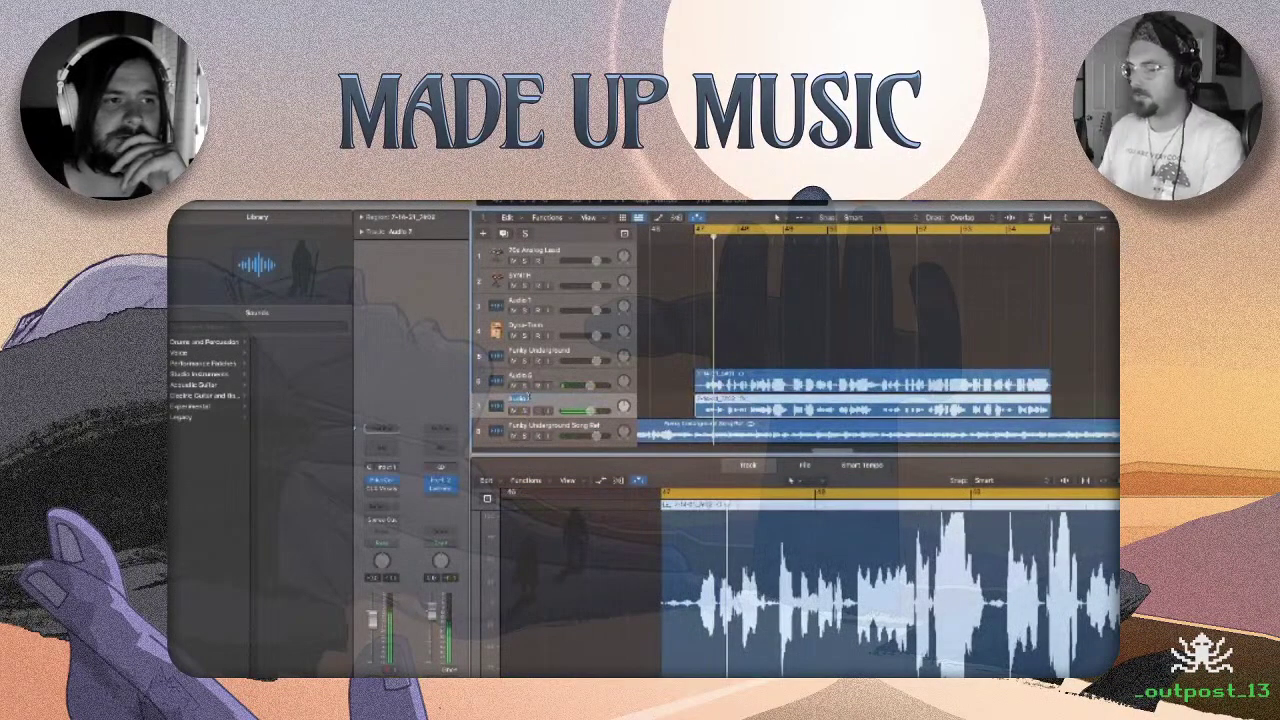
type("HARMONY")
key("Return")
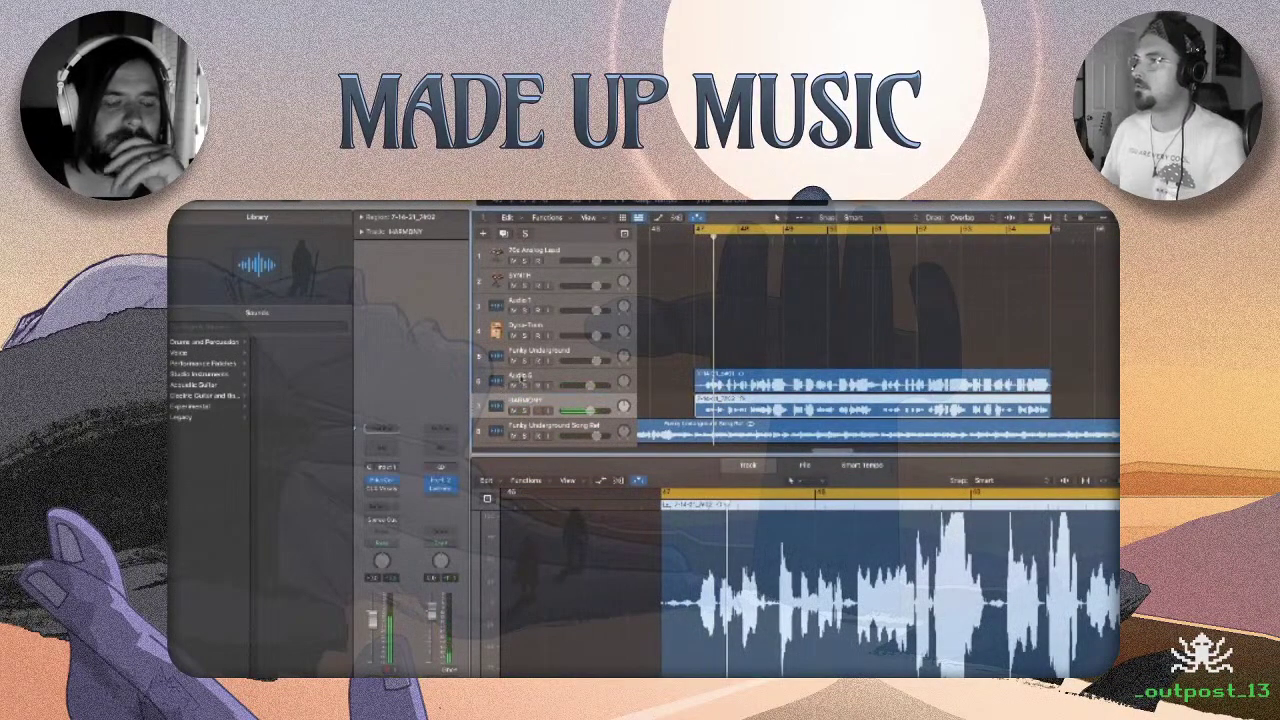
double_click(521, 378)
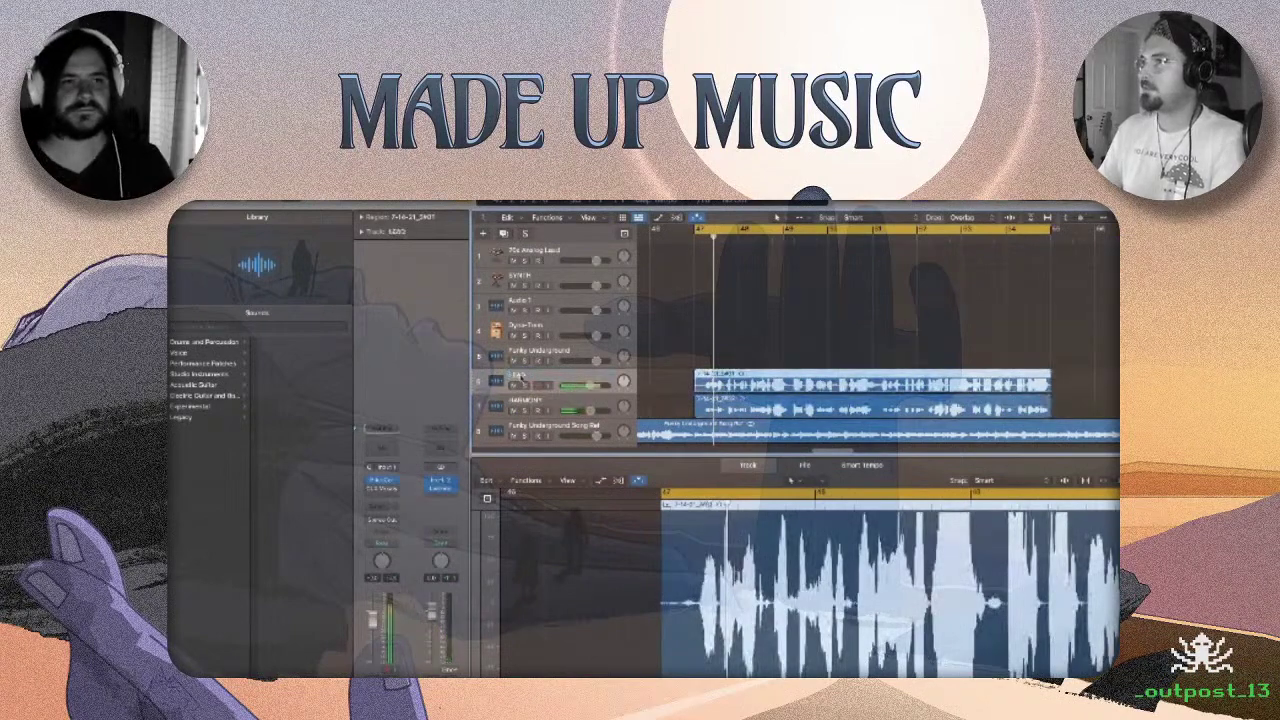
Solo the LEAD track, select its vocal region and start bouncing it.
left_click(851, 321)
key("ctrl+s")
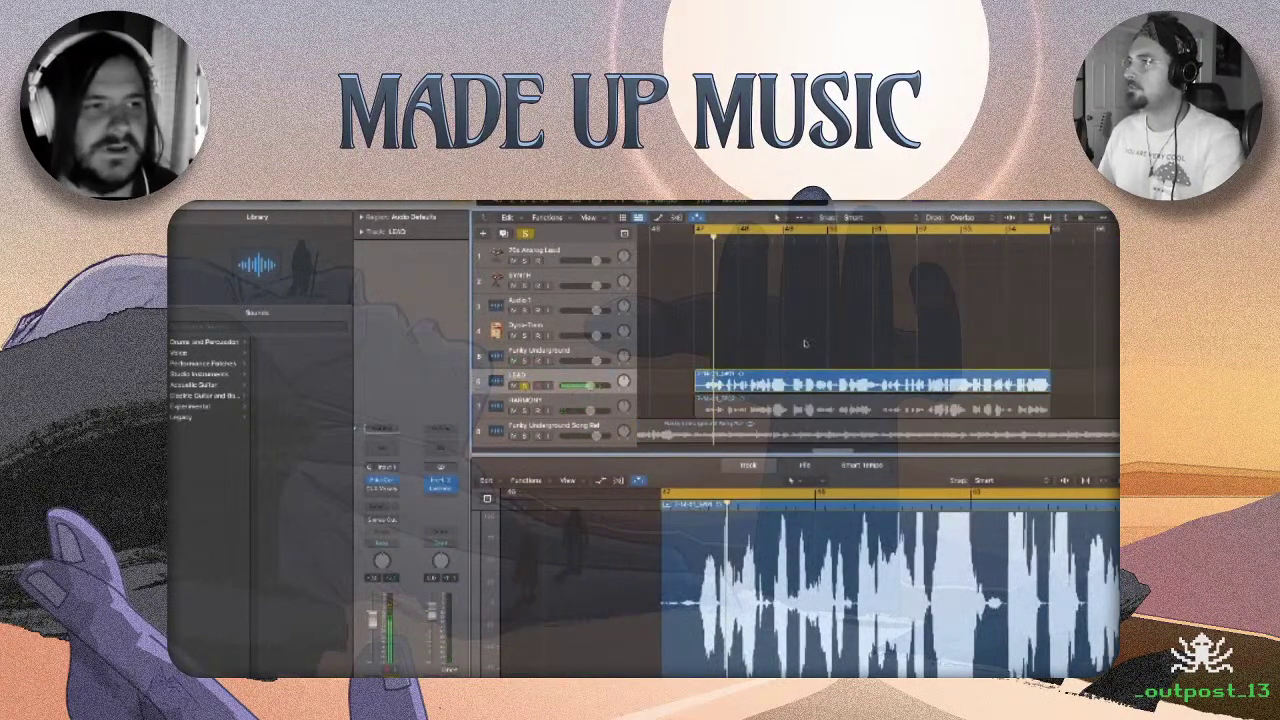
left_click(794, 376)
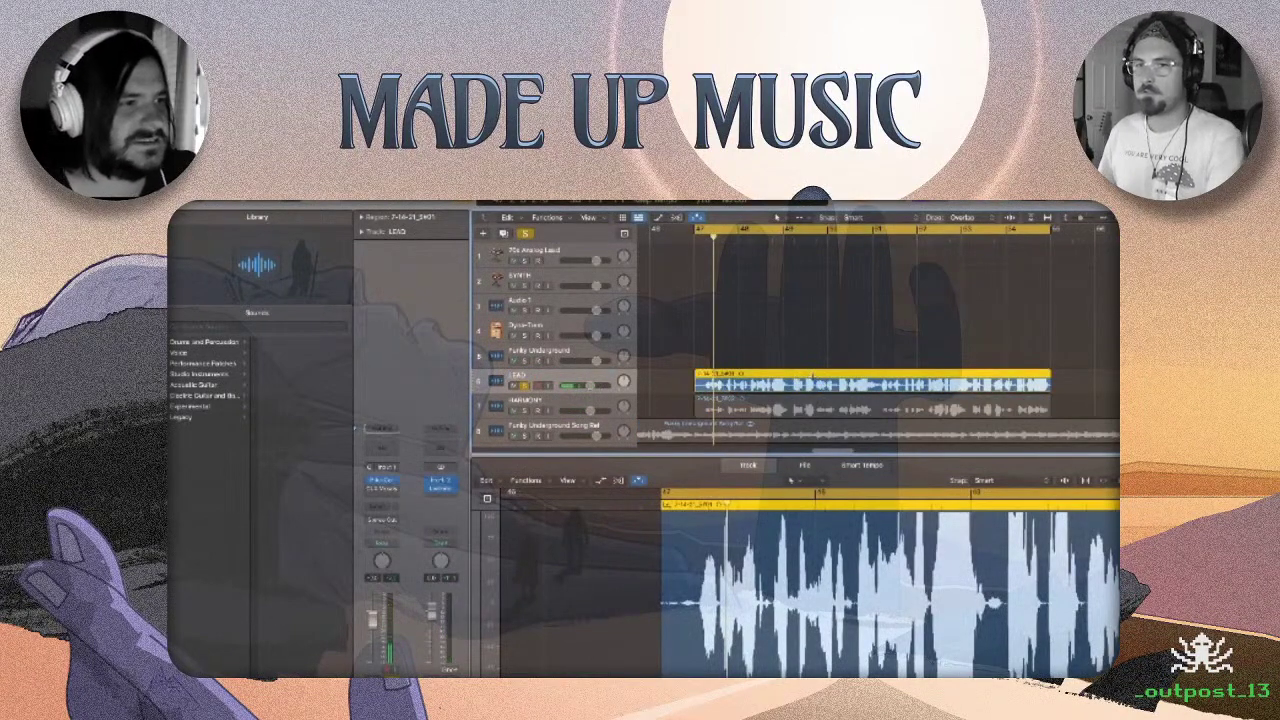
key("ctrl+b")
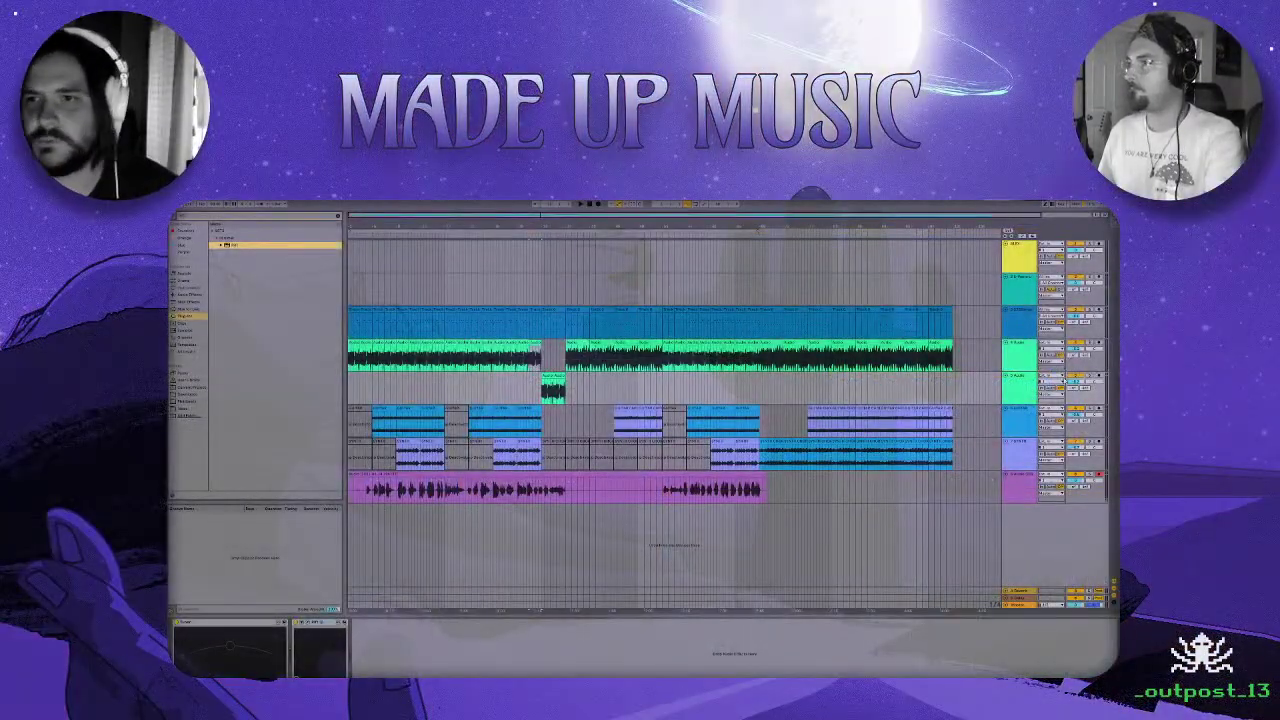
In Ableton Live, select the upper green 4 Audio track and play the arrangement from the start.
key("space")
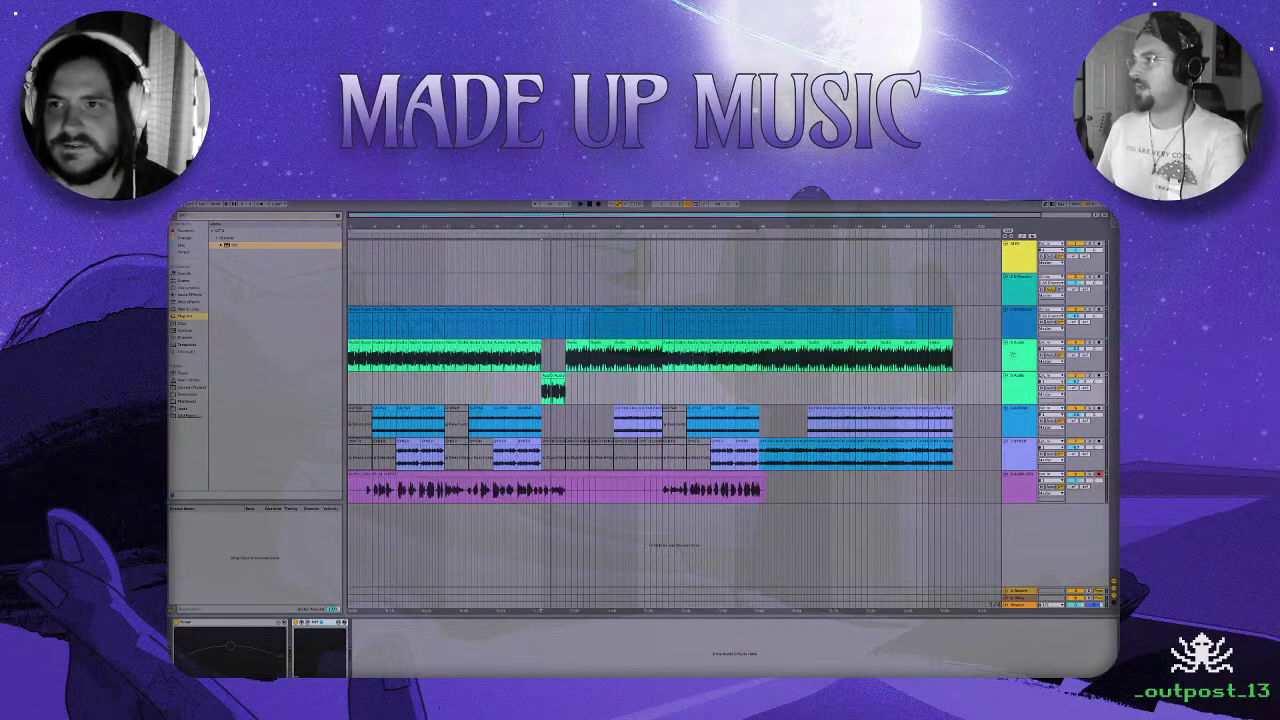
left_click(1018, 356)
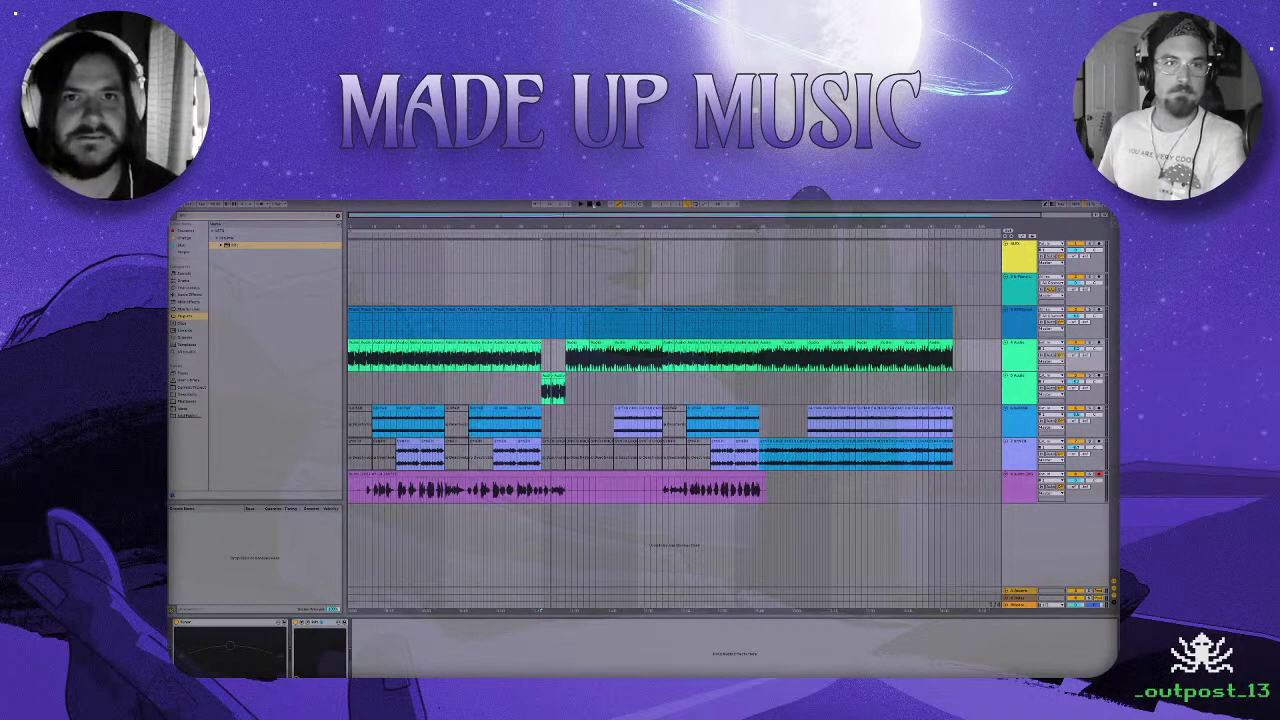
left_click(591, 204)
key("space")
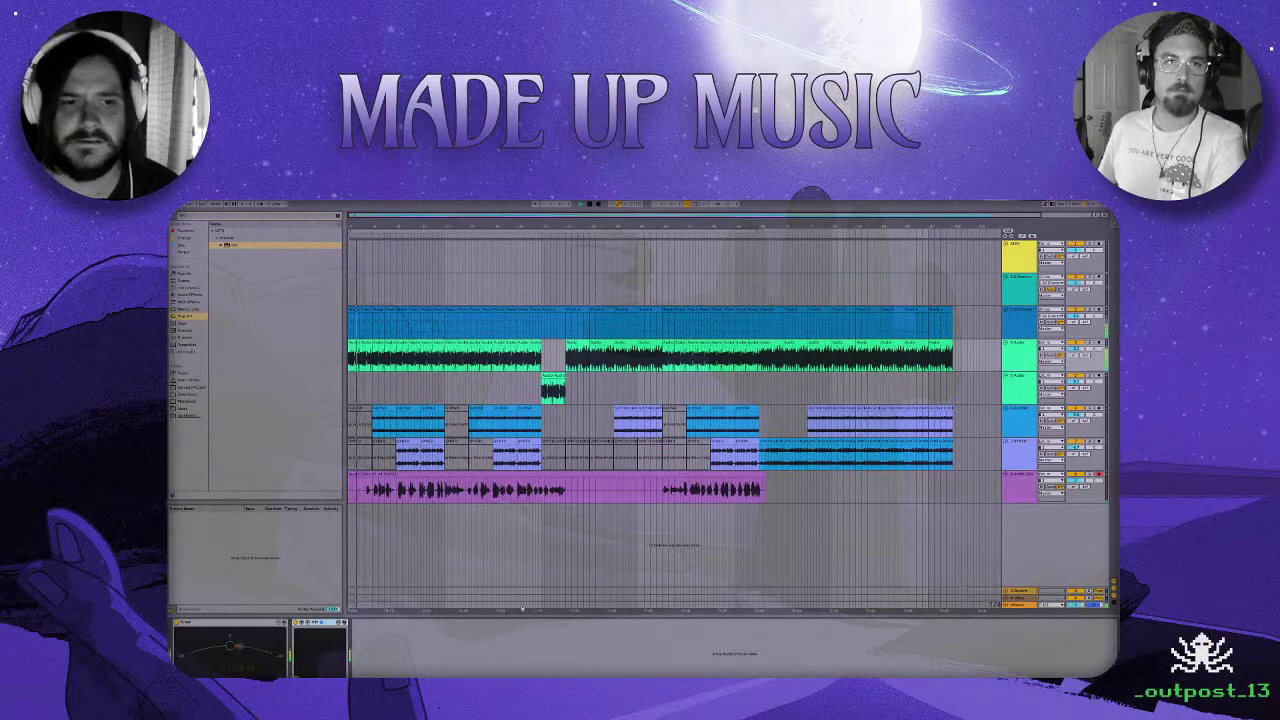
Load the Fried Circuit preset in the 4 Audio track's Rift plug-in, close it and check the levels in Session View.
left_click(307, 622)
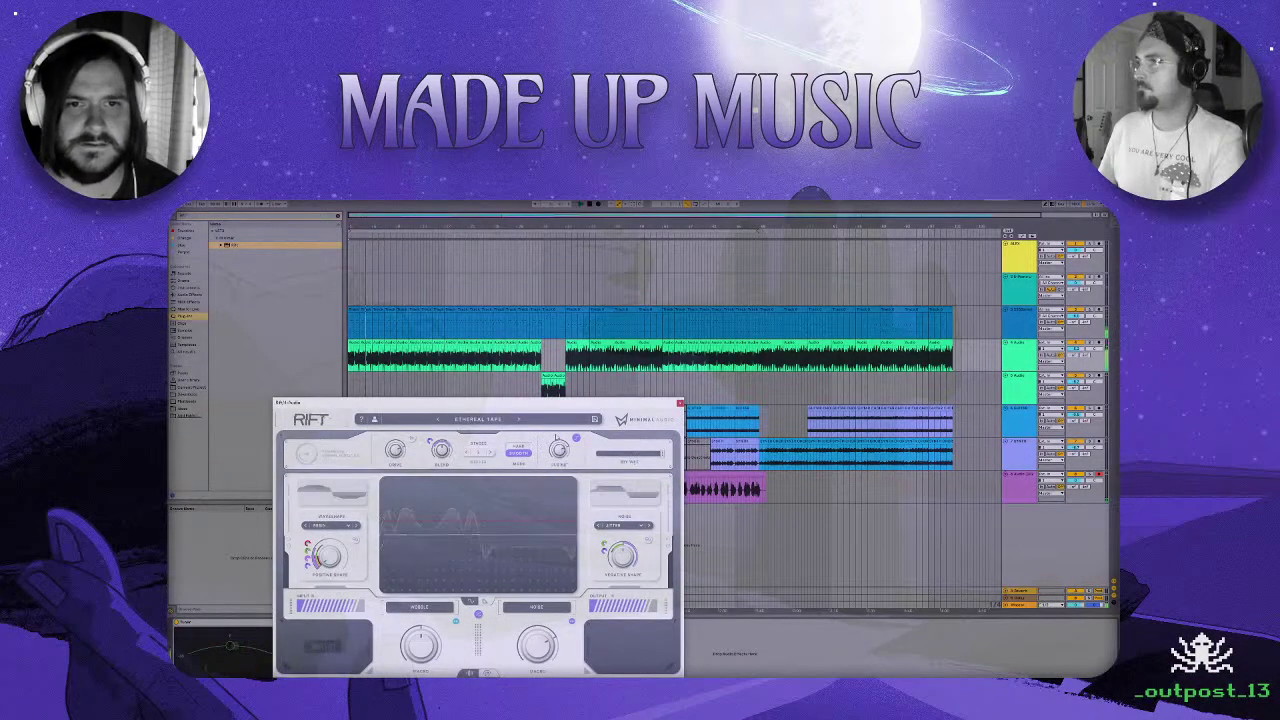
left_click(519, 423)
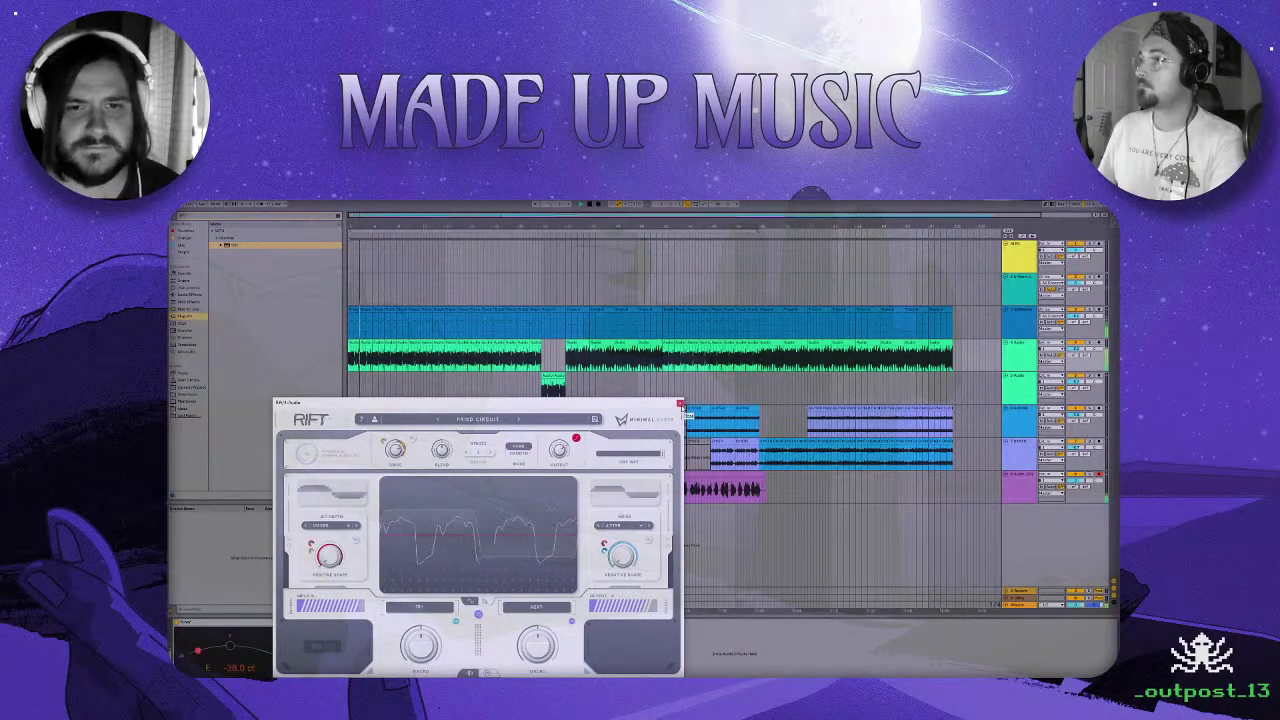
left_click(681, 404)
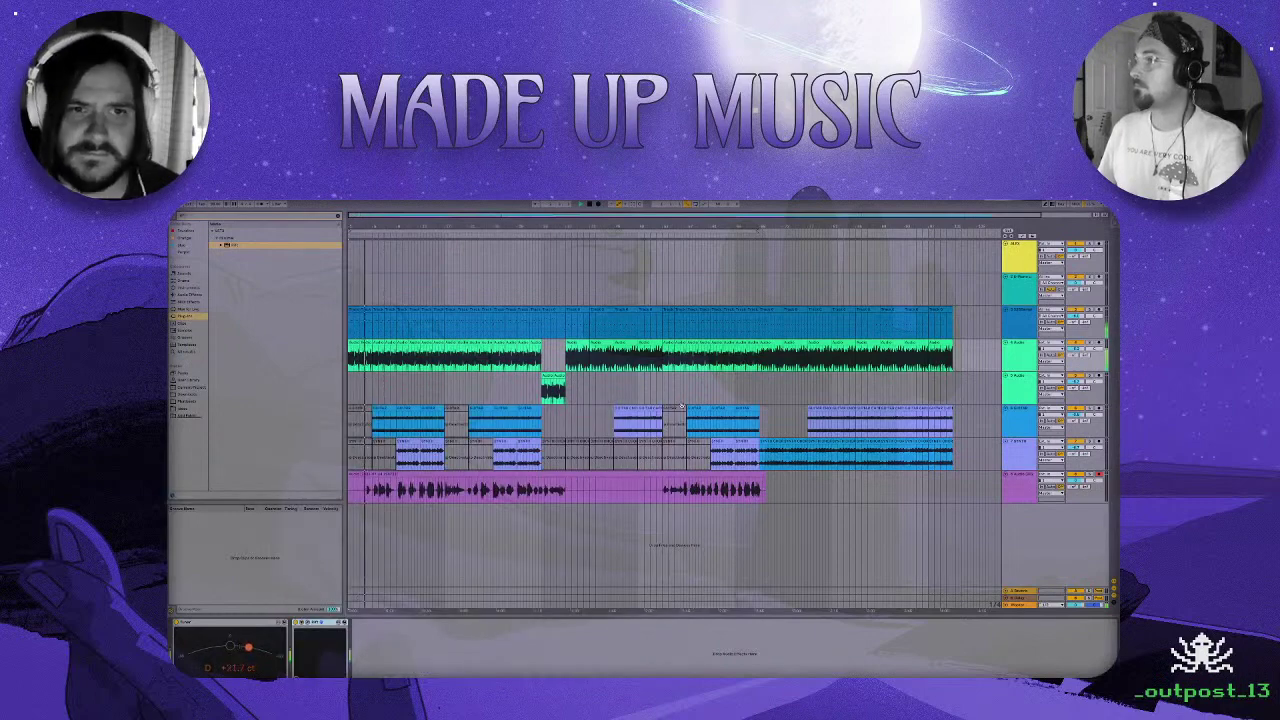
left_click(1108, 227)
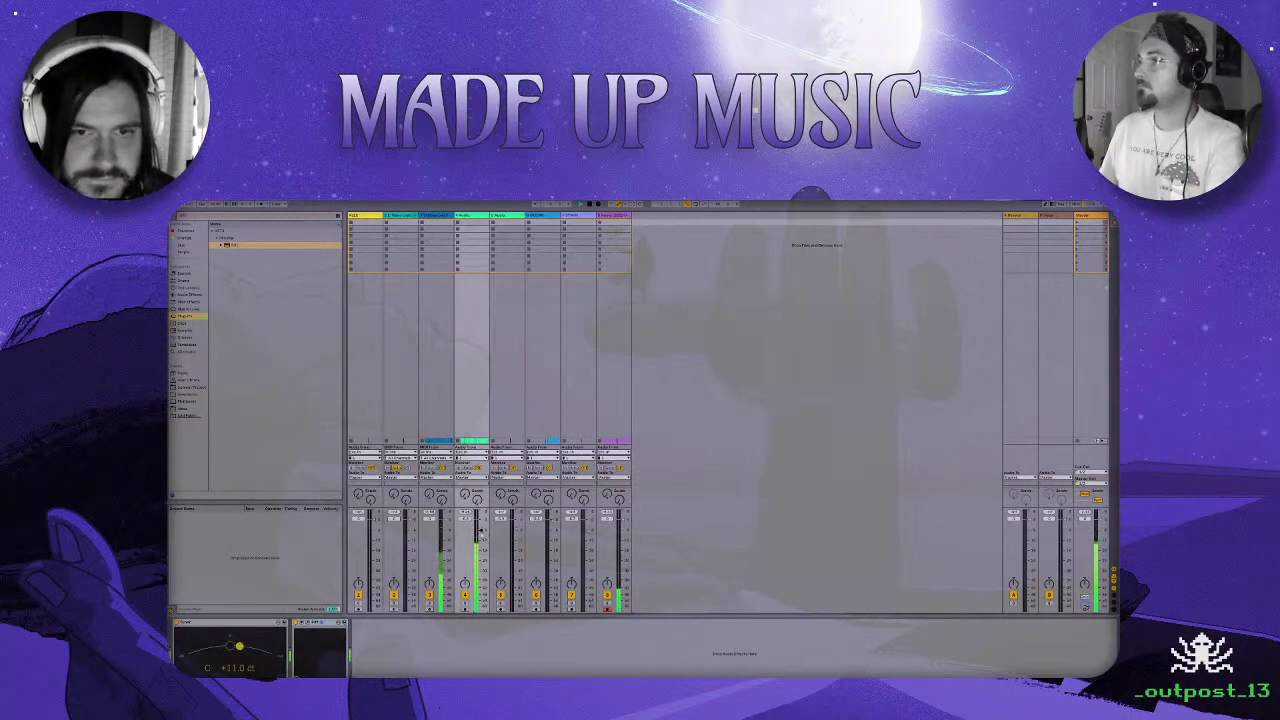
key("Tab")
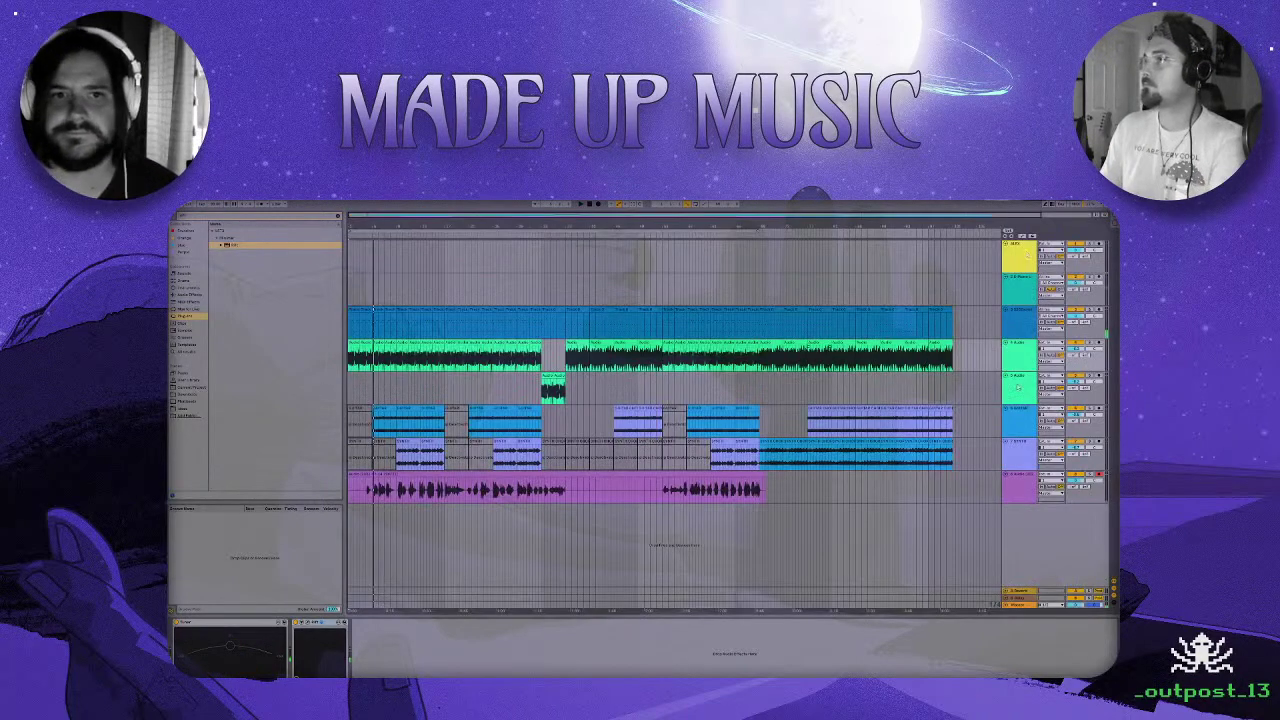
Add Rift to the lower green 5 Audio track and audition the Resonator - D Minor preset from the Simple Resonators pack.
left_click(1016, 393)
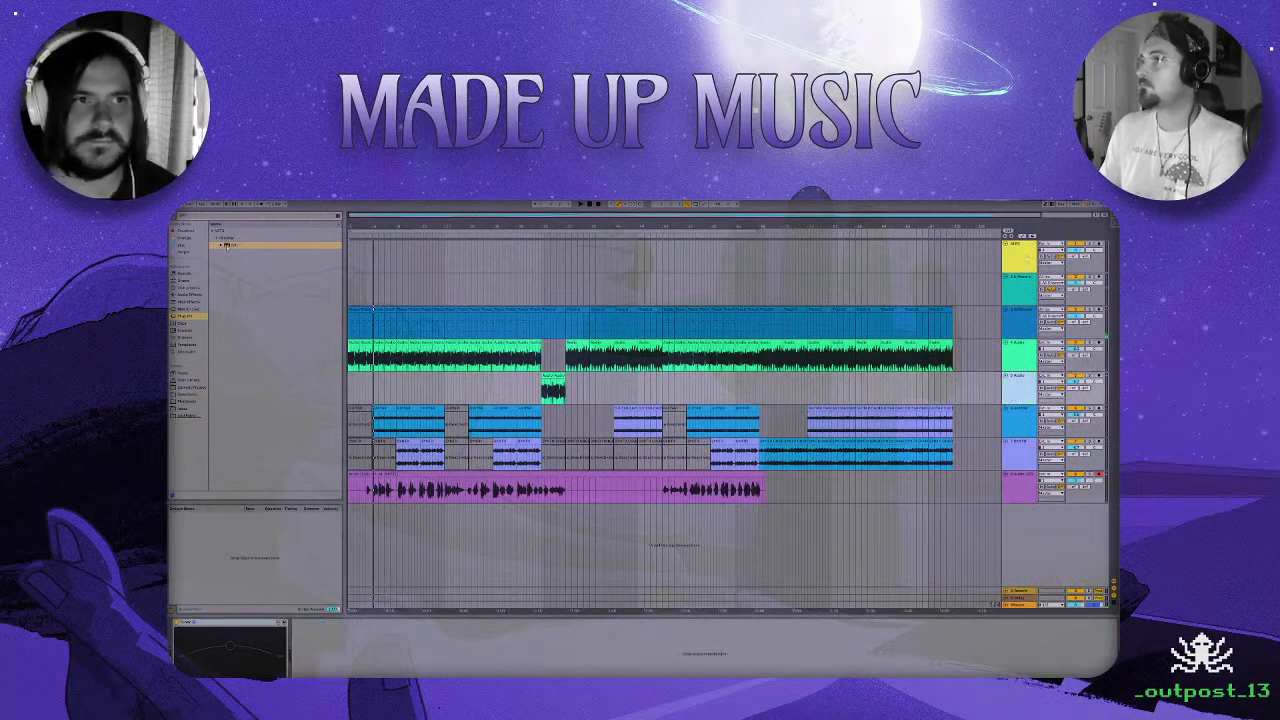
left_click(230, 246)
left_click_drag(335, 632, 323, 634)
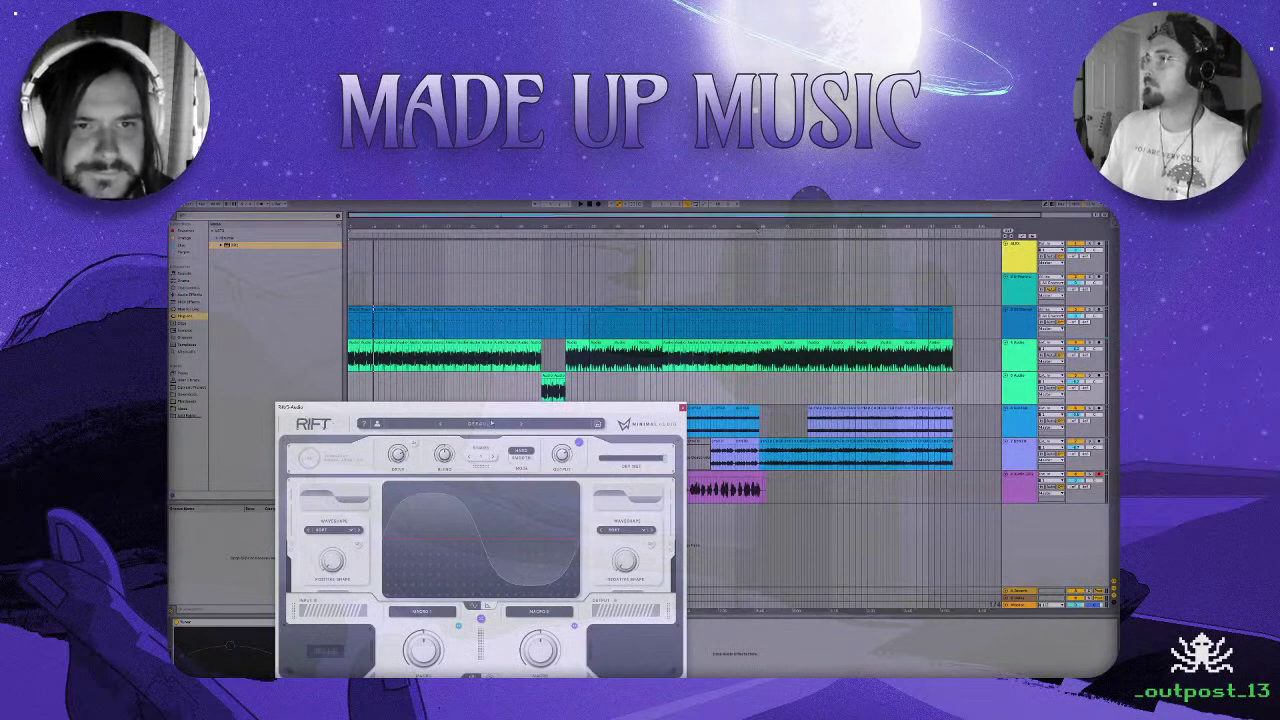
left_click(491, 423)
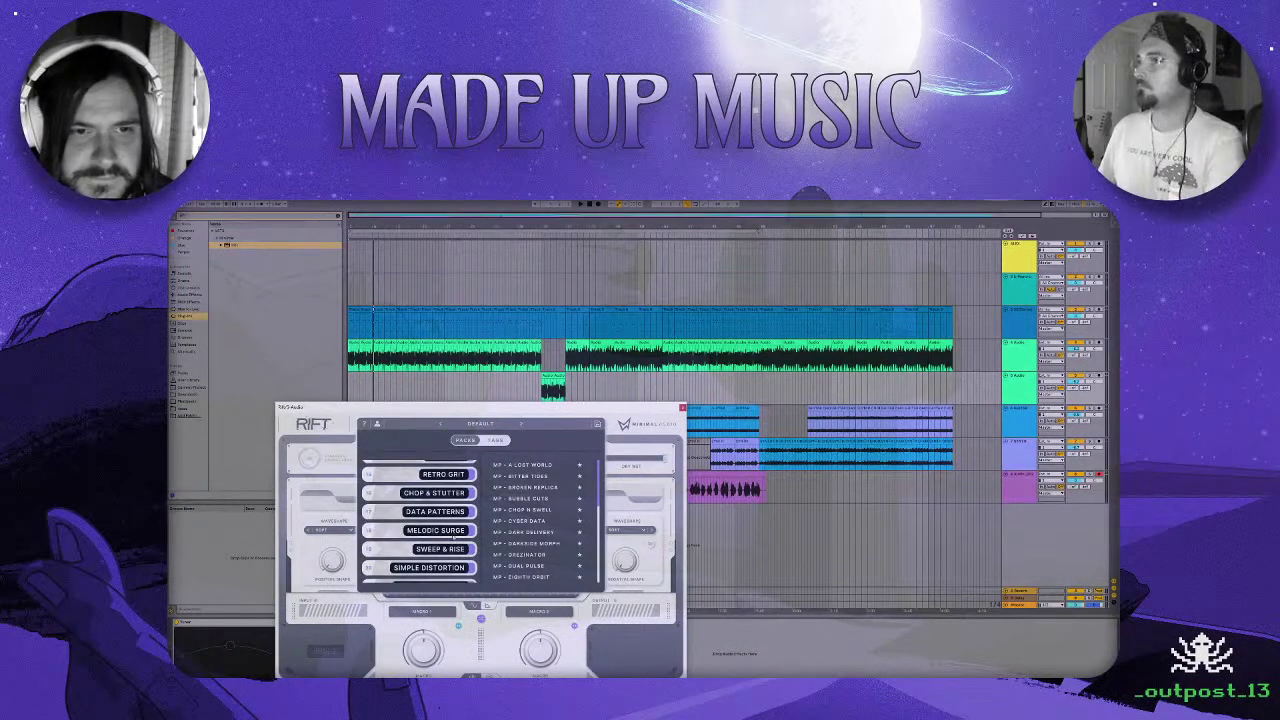
scroll(454, 540, "down", 3)
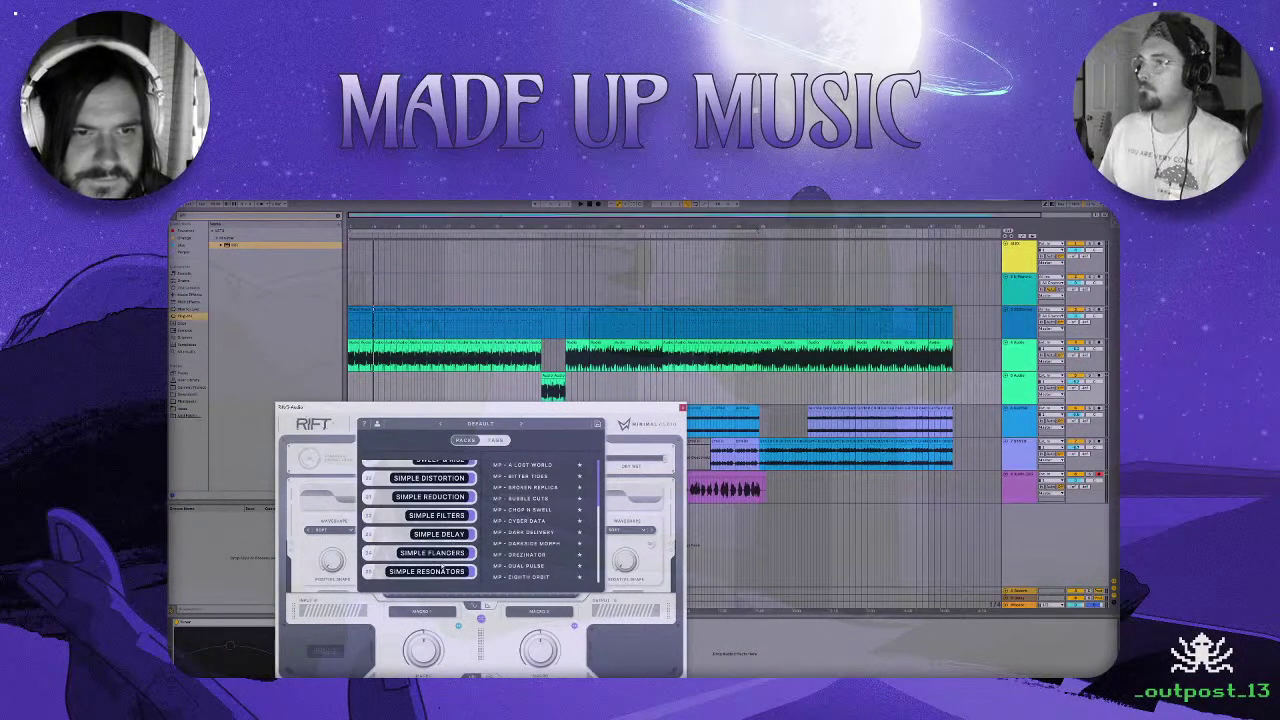
left_click(443, 571)
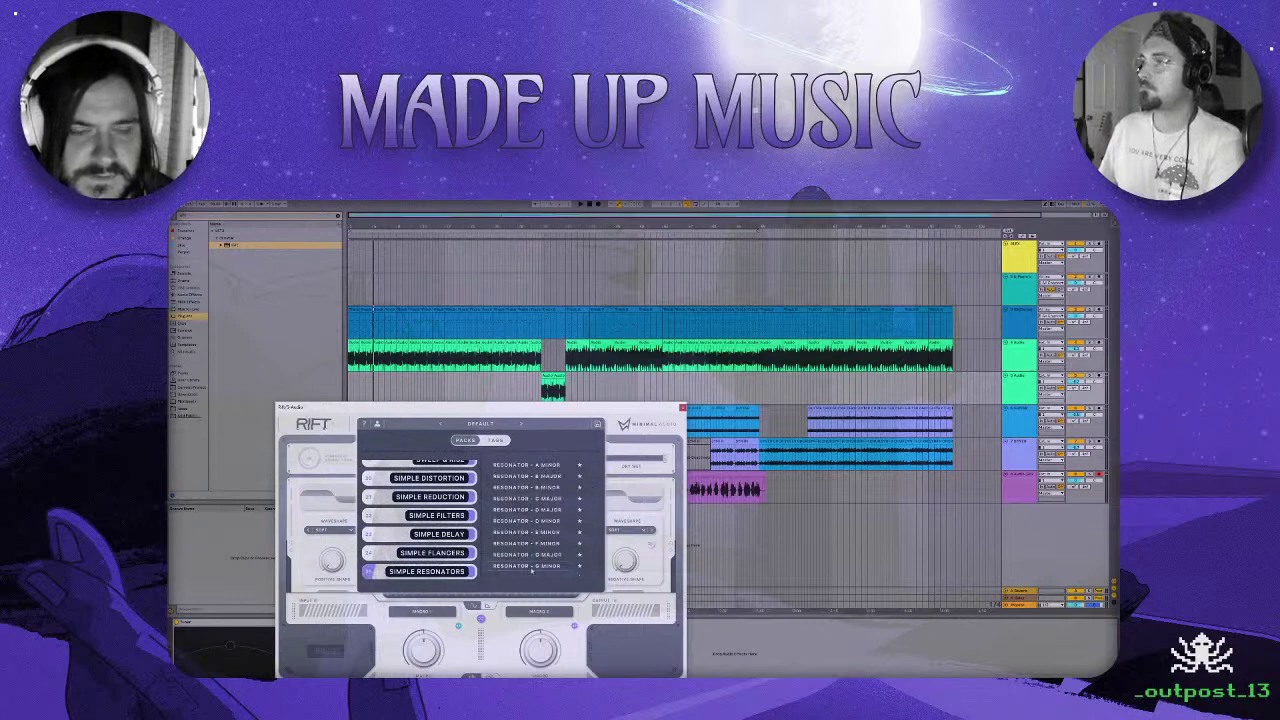
left_click(531, 521)
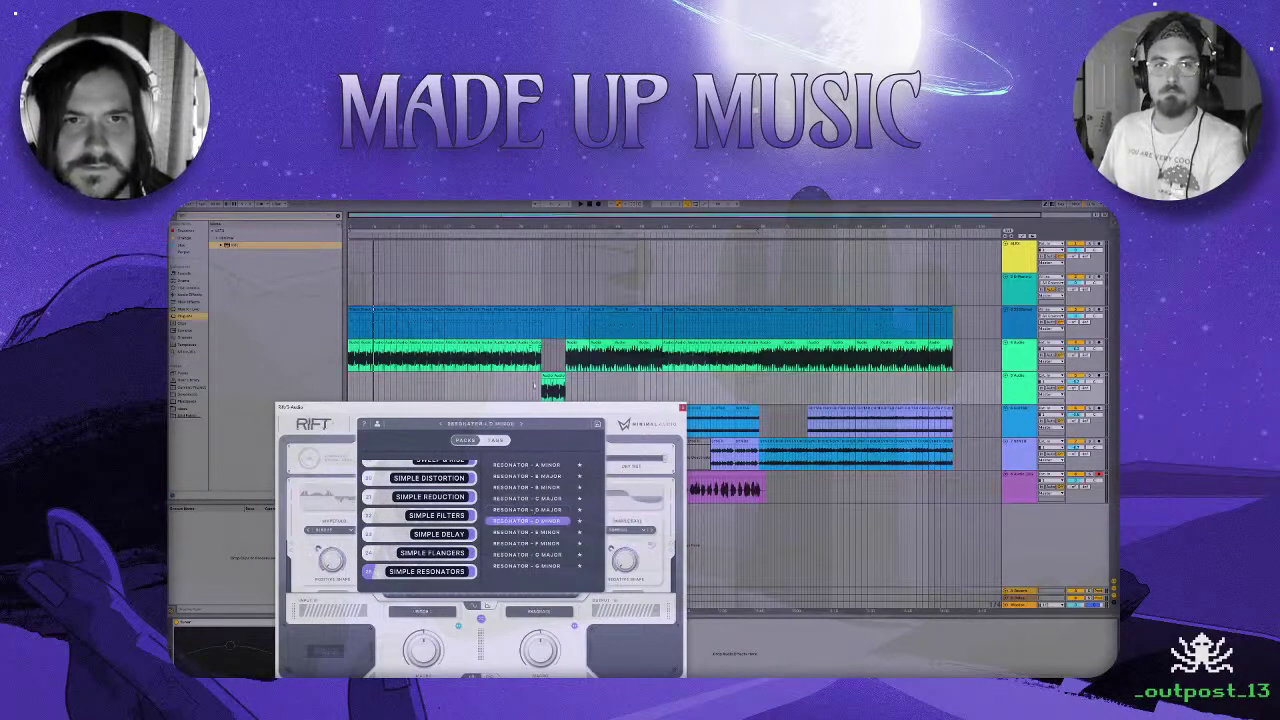
key("space")
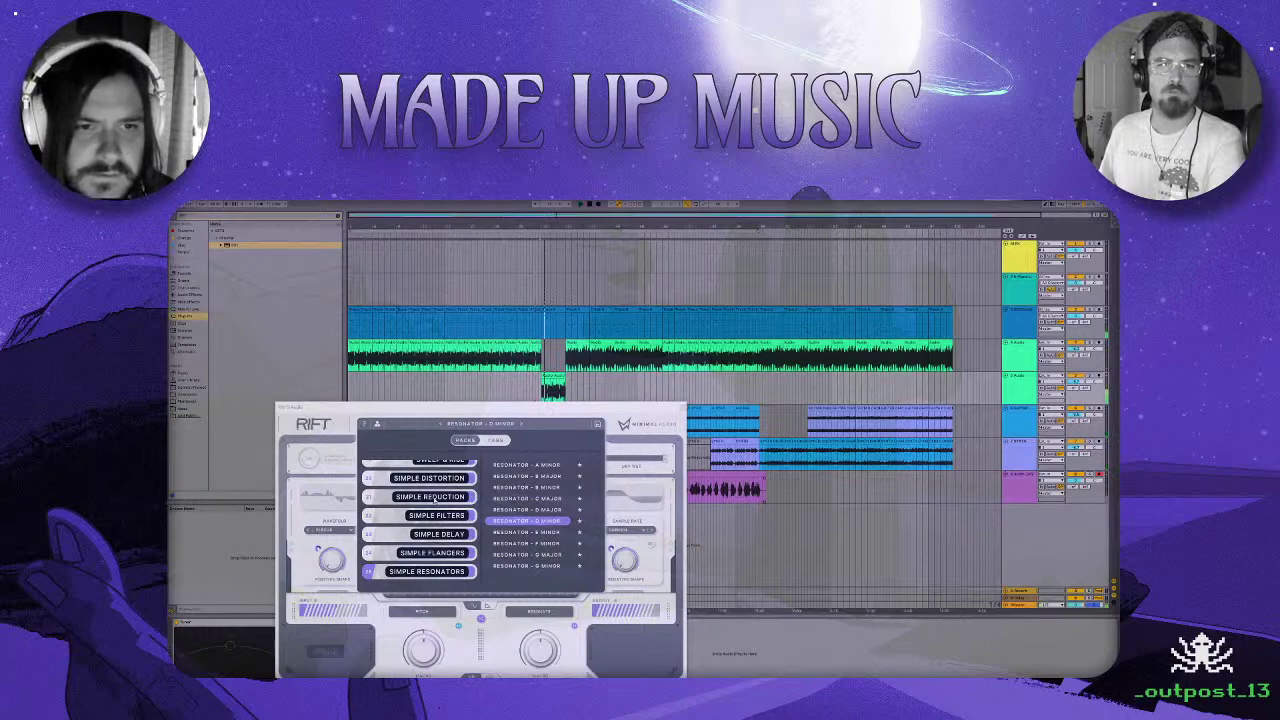
Audition Daemon Funk from Rift's Chop & Stutter pack, load Rez Cutter from the same pack instead and close the plug-in.
scroll(430, 496, "up", 3)
left_click(434, 481)
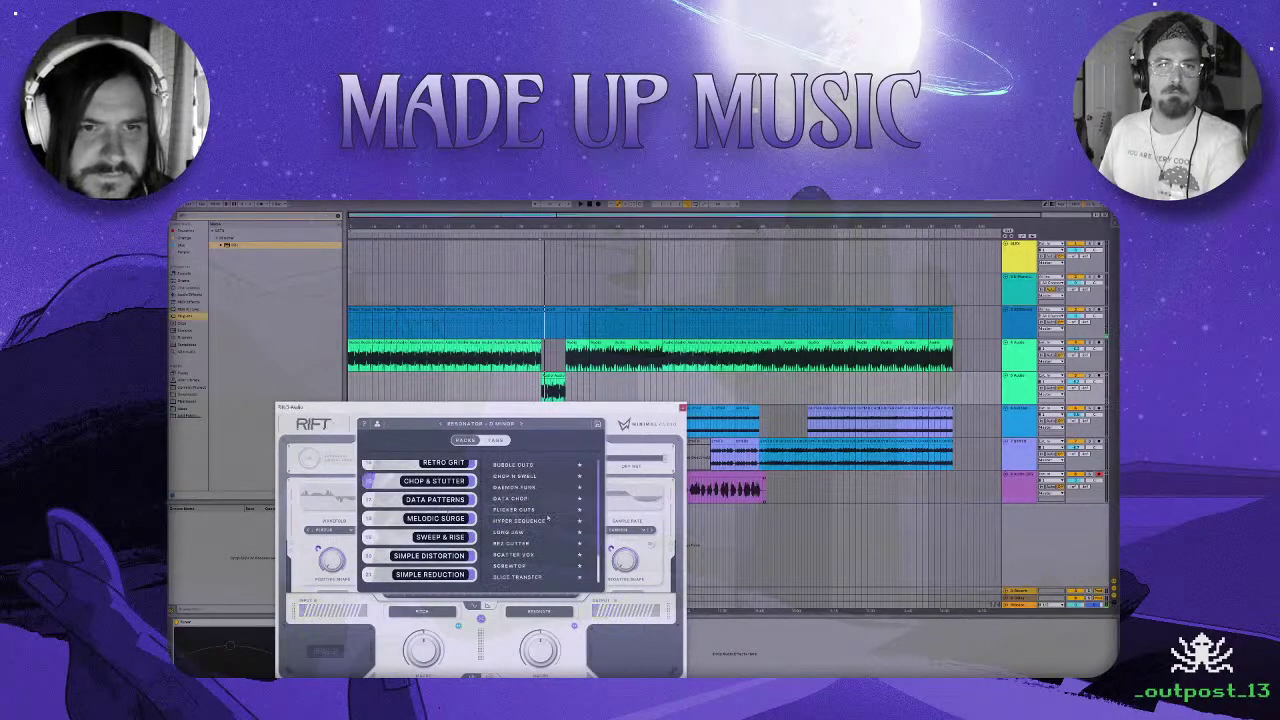
left_click(526, 489)
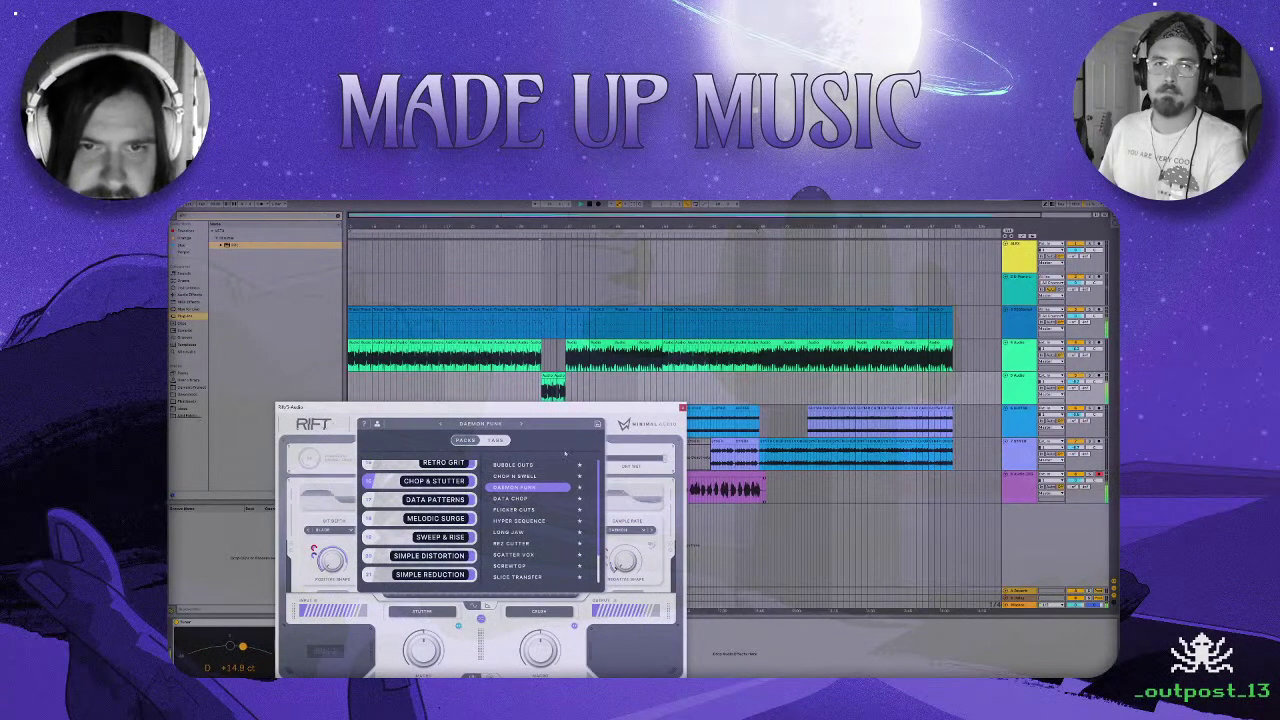
left_click(530, 544)
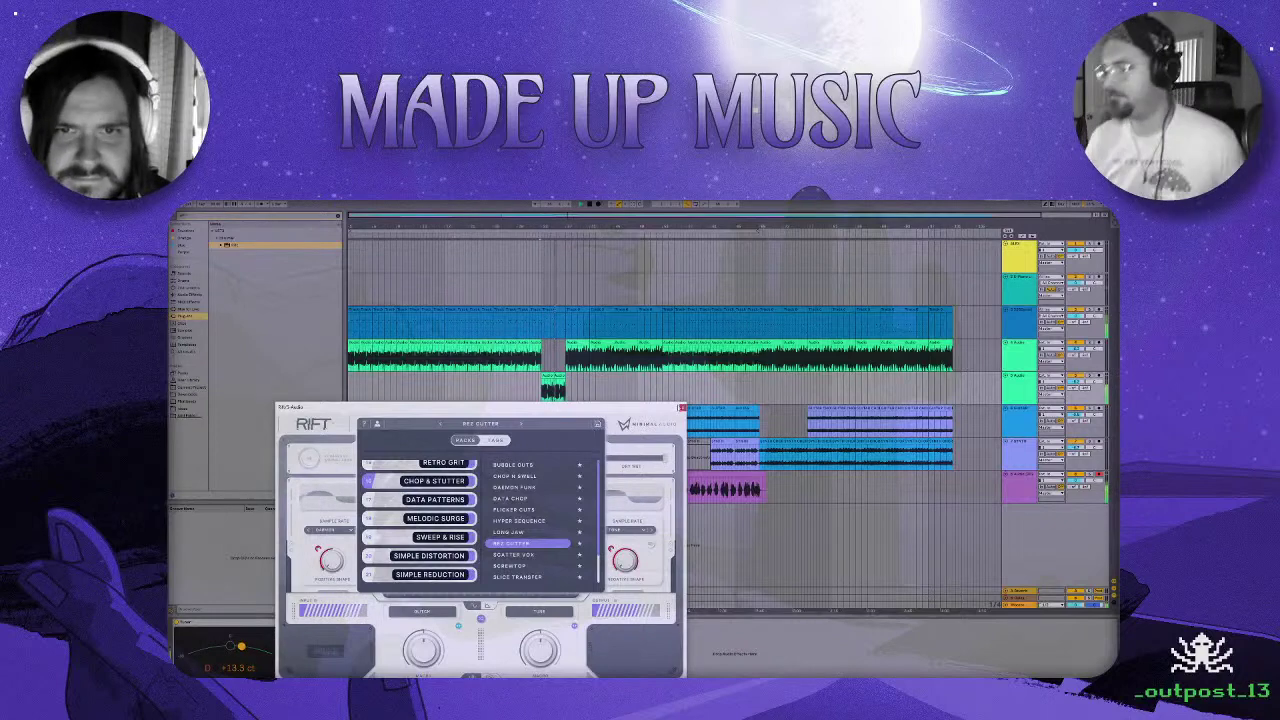
left_click(681, 409)
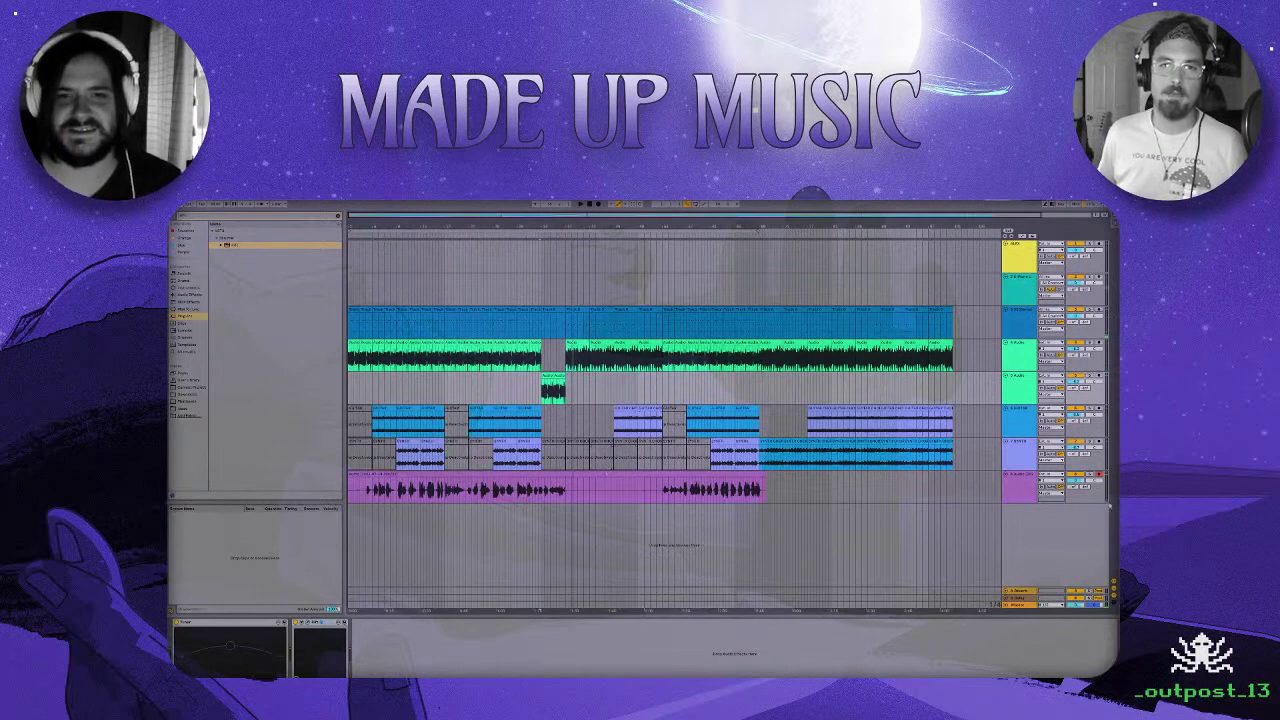
Place the bounced lead and harmony vocals on two new tracks below the purple audio track, starting right after the short green clip.
left_click(1030, 490)
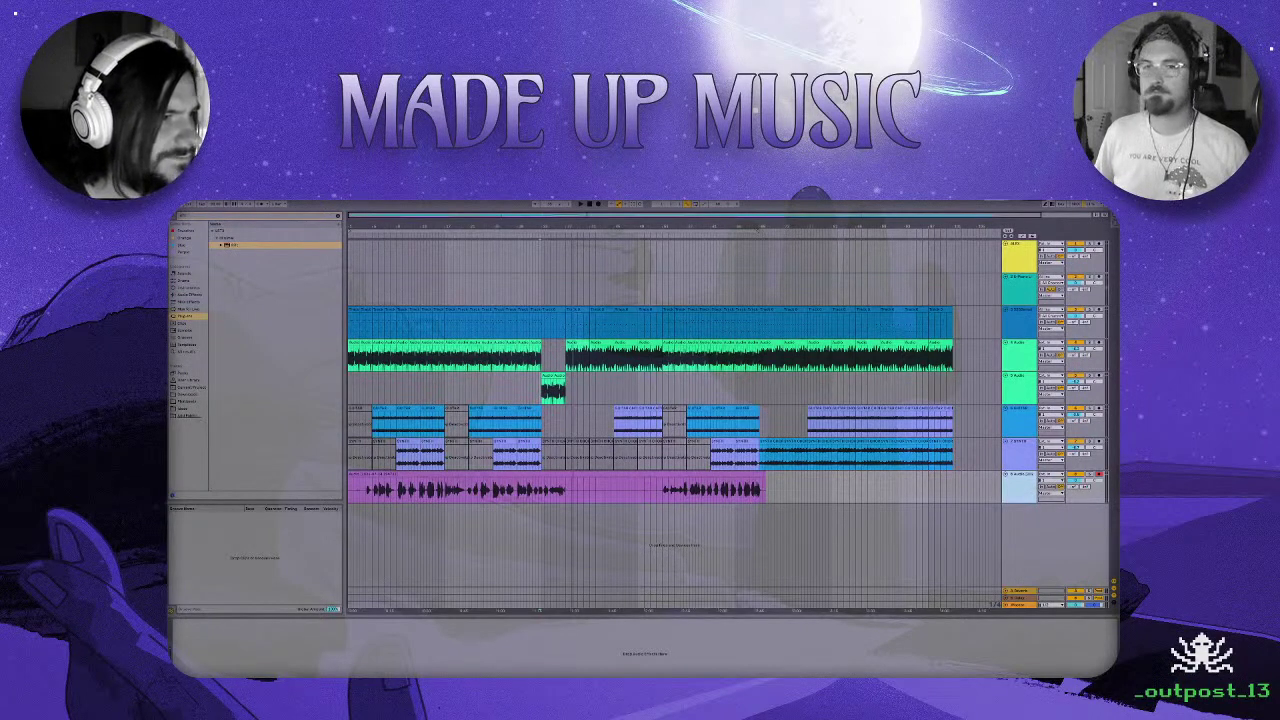
left_click_drag(396, 526, 566, 526)
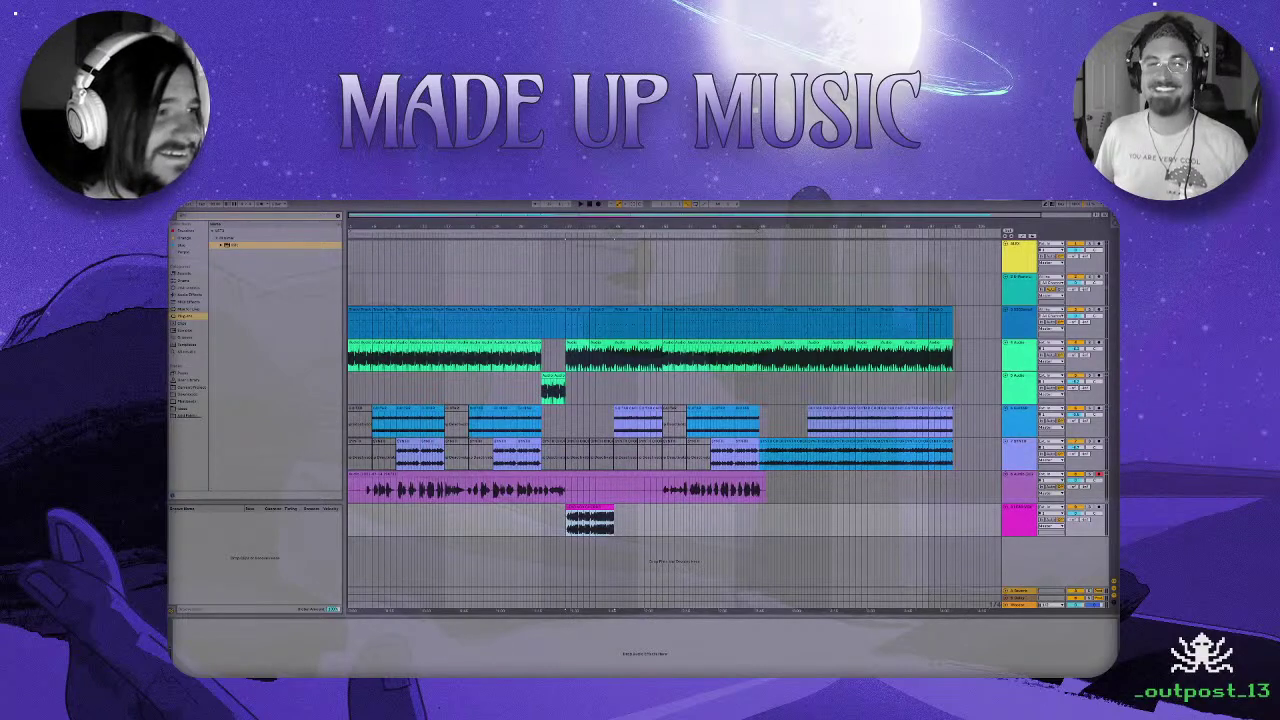
left_click_drag(568, 508, 567, 553)
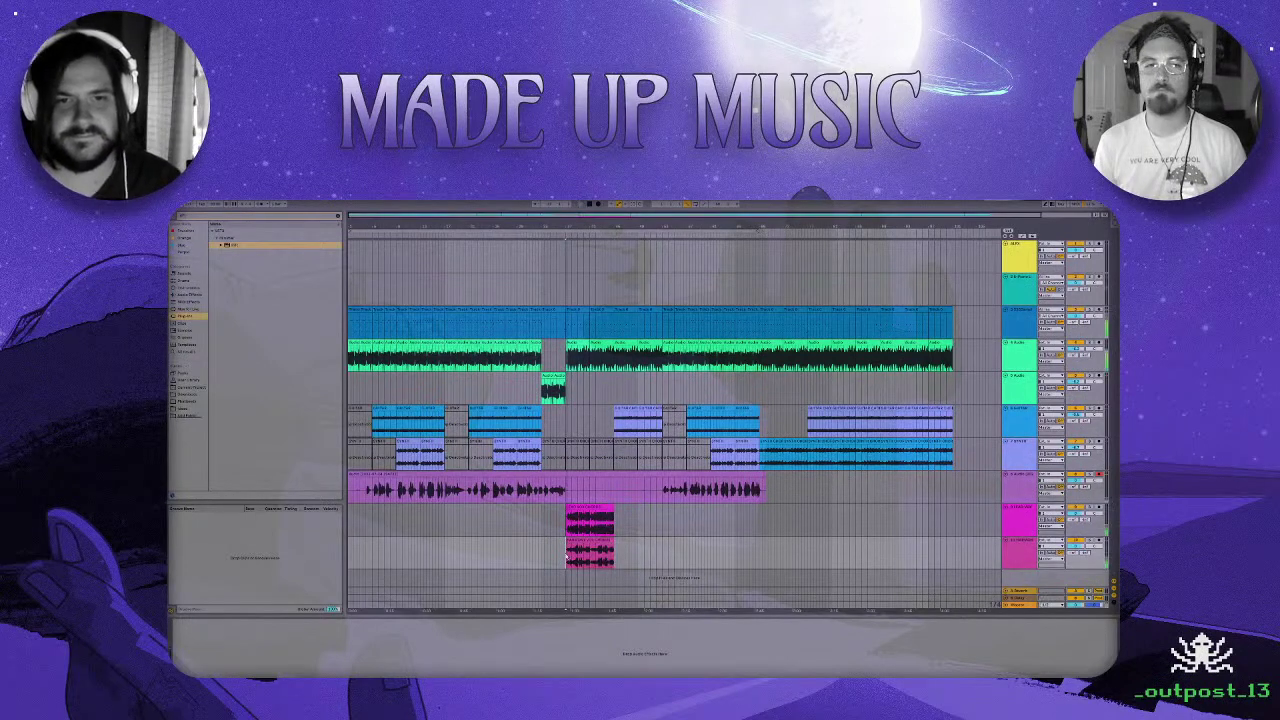
key("space")
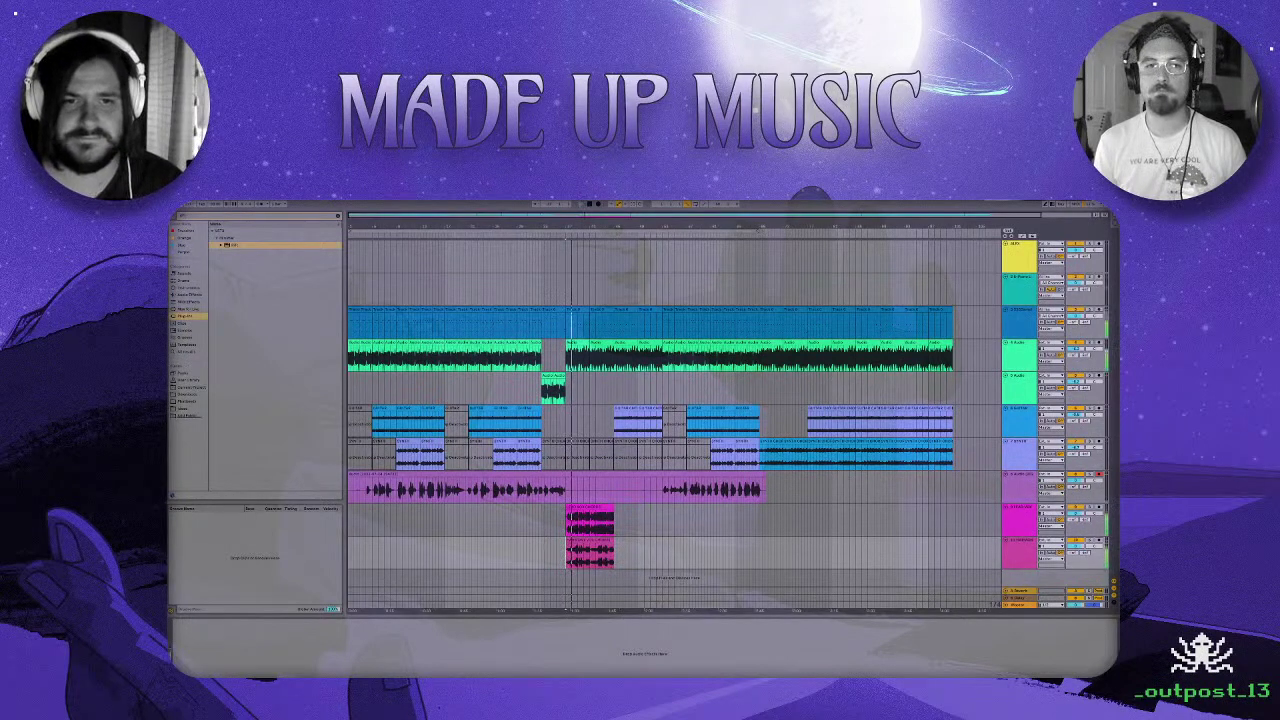
Turn off Warp for the lead and harmony vocal clips and play the arrangement from where they start.
double_click(590, 514)
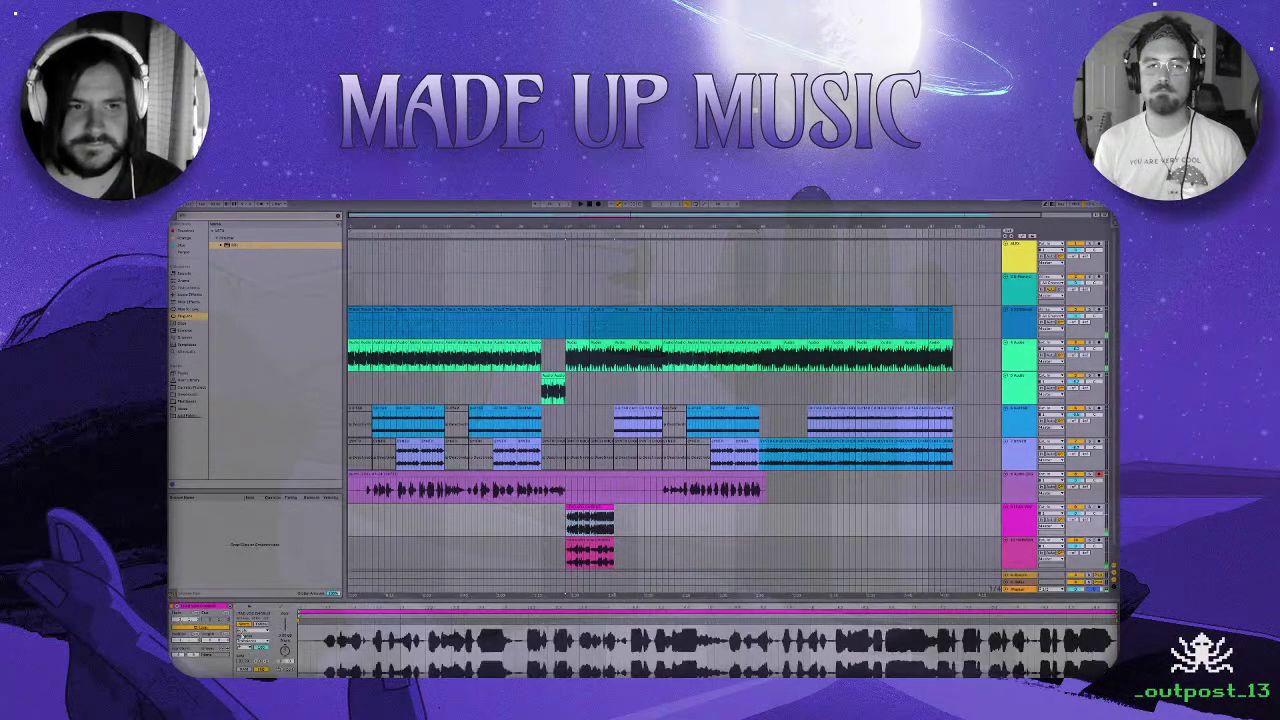
left_click(247, 626)
left_click(590, 541)
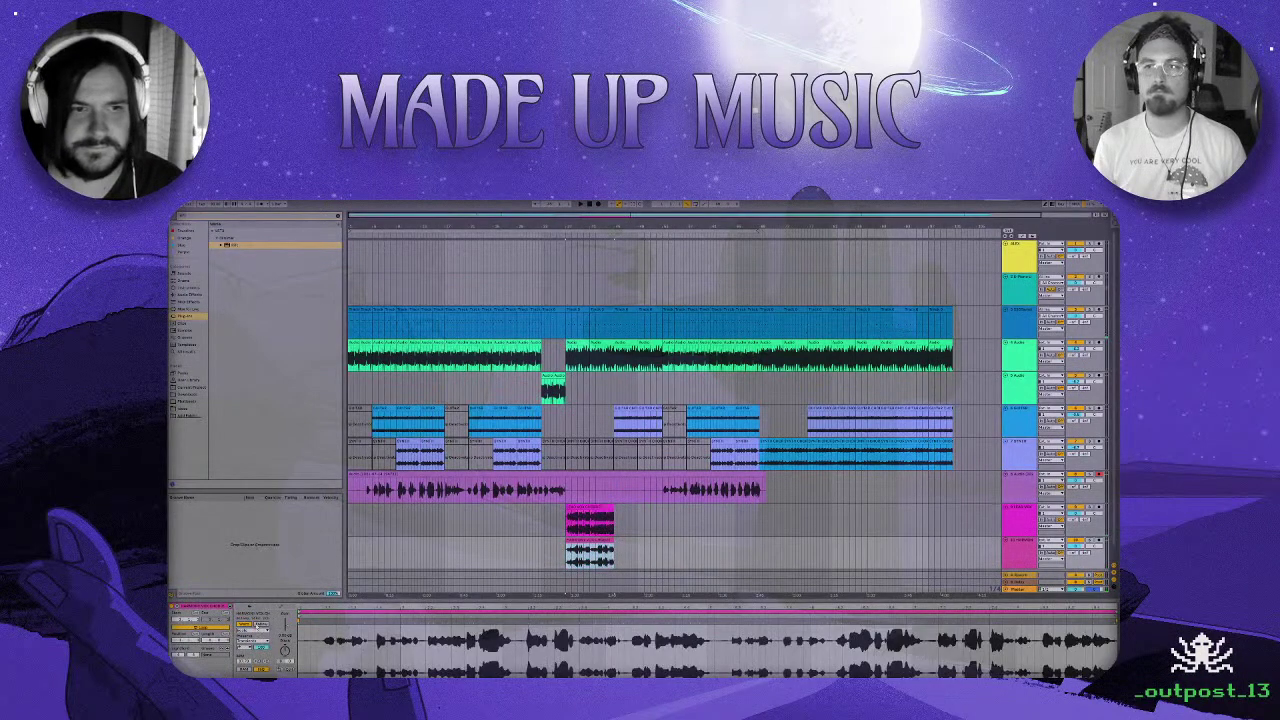
left_click(566, 556)
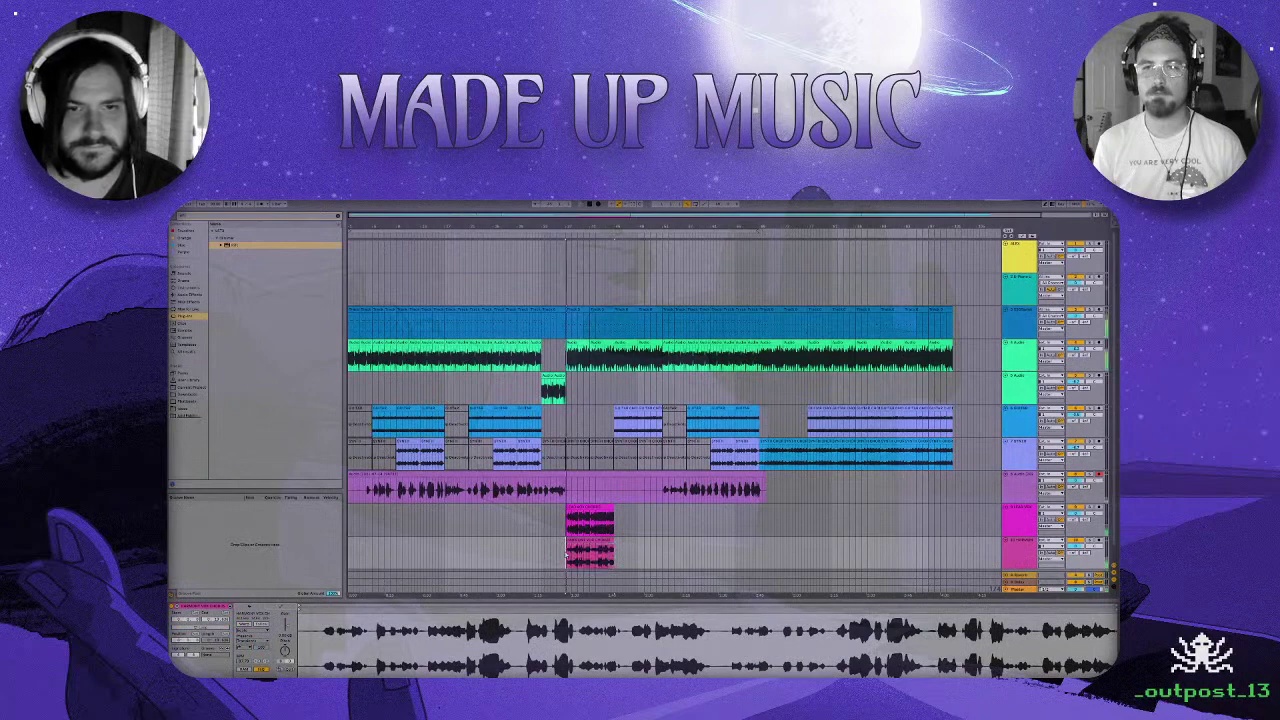
key("space")
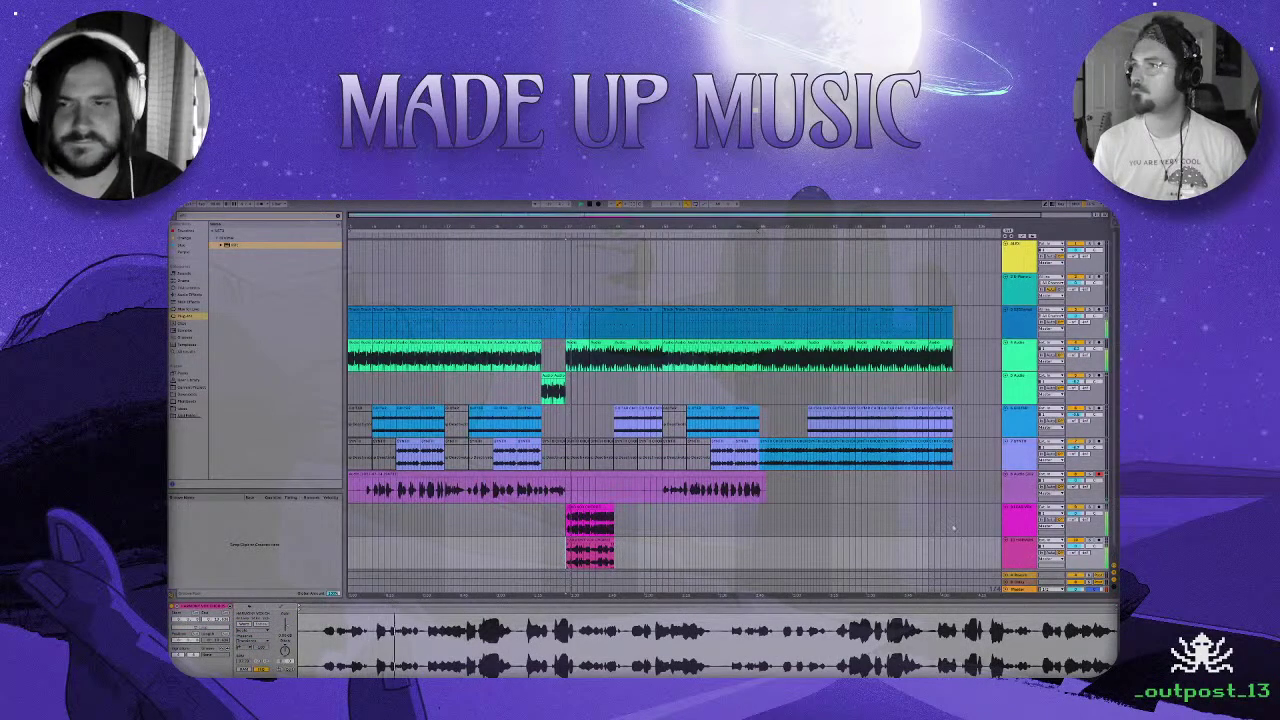
Group the lead and harmony vocal tracks and lower the gain of both vocal clips.
scroll(955, 531, "down", 1)
left_click(1029, 506)
left_click(1014, 547, "shift")
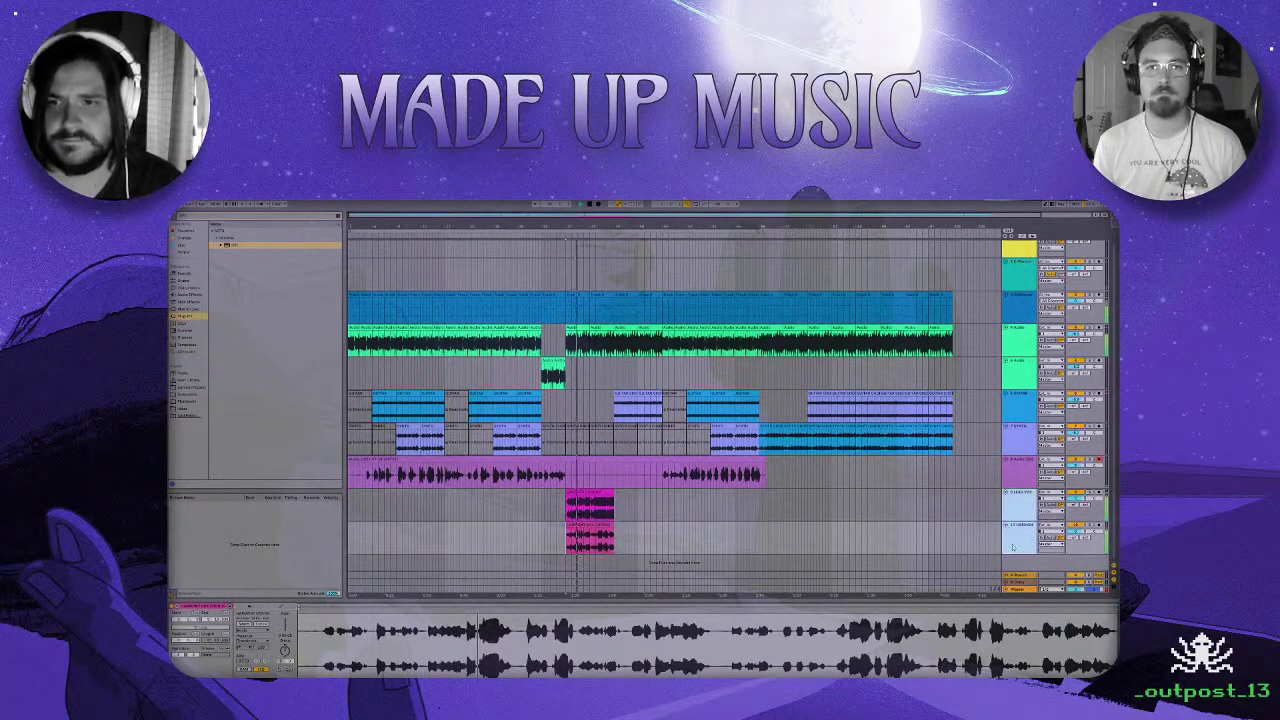
key("ctrl+g")
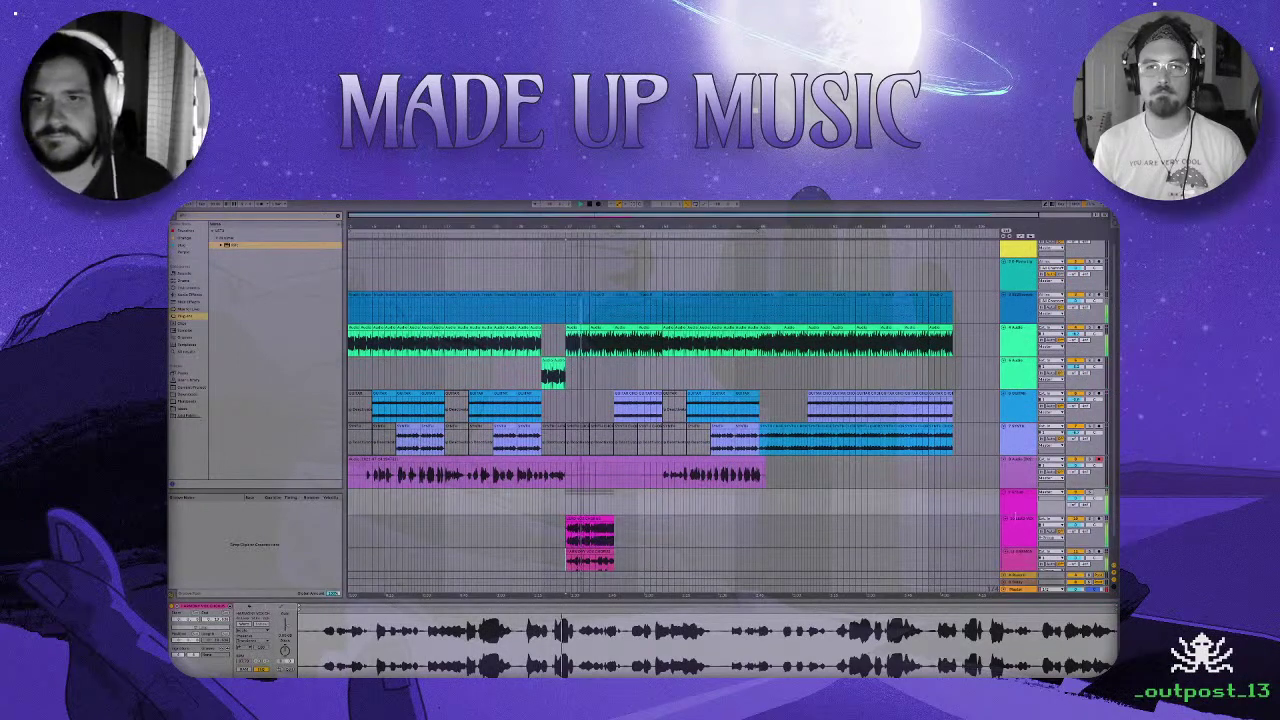
scroll(940, 531, "down", 2)
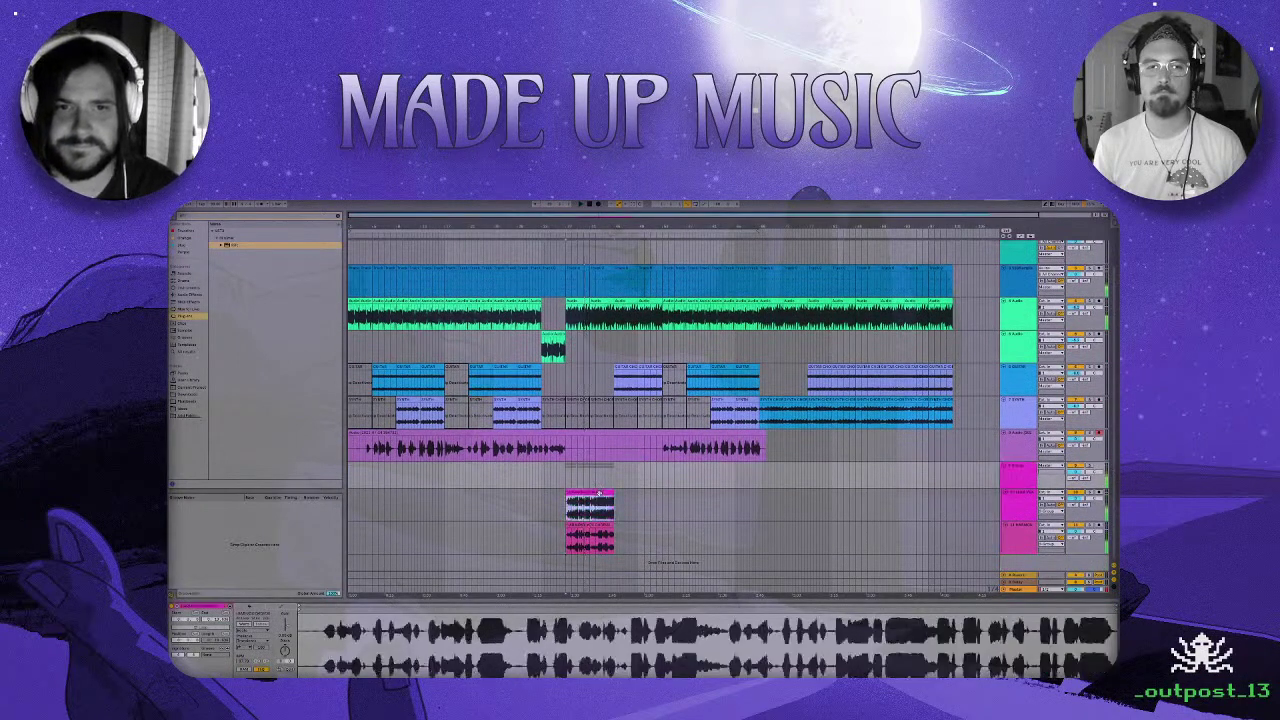
left_click(590, 505)
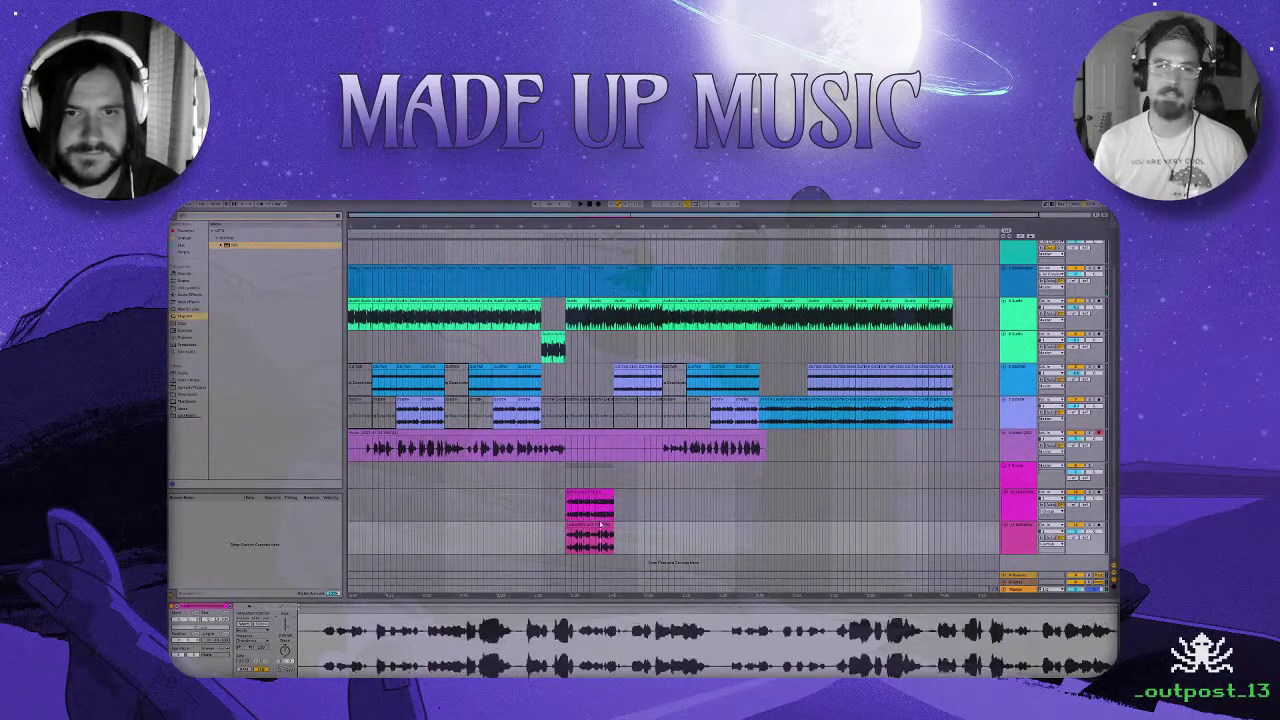
left_click(598, 530)
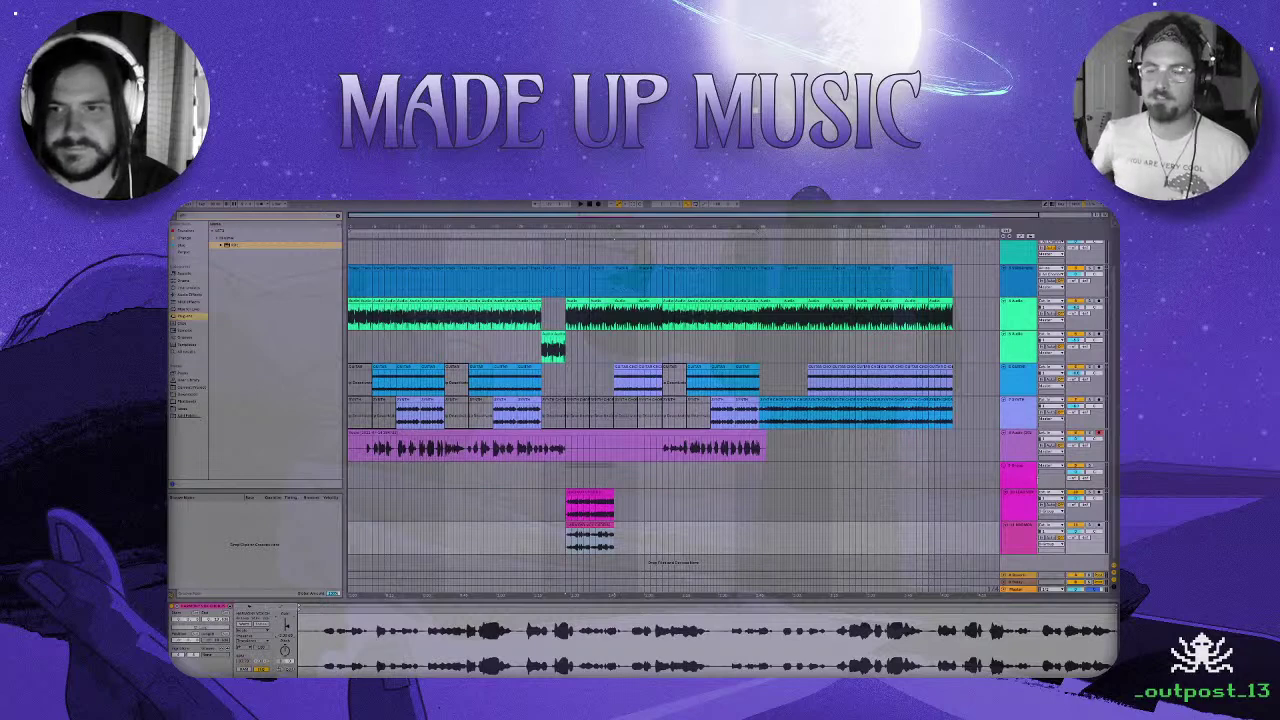
Clear the plug-in search and add CLA Vocals from the Waves folder to the vocal group track.
left_click(892, 463)
left_click(338, 216)
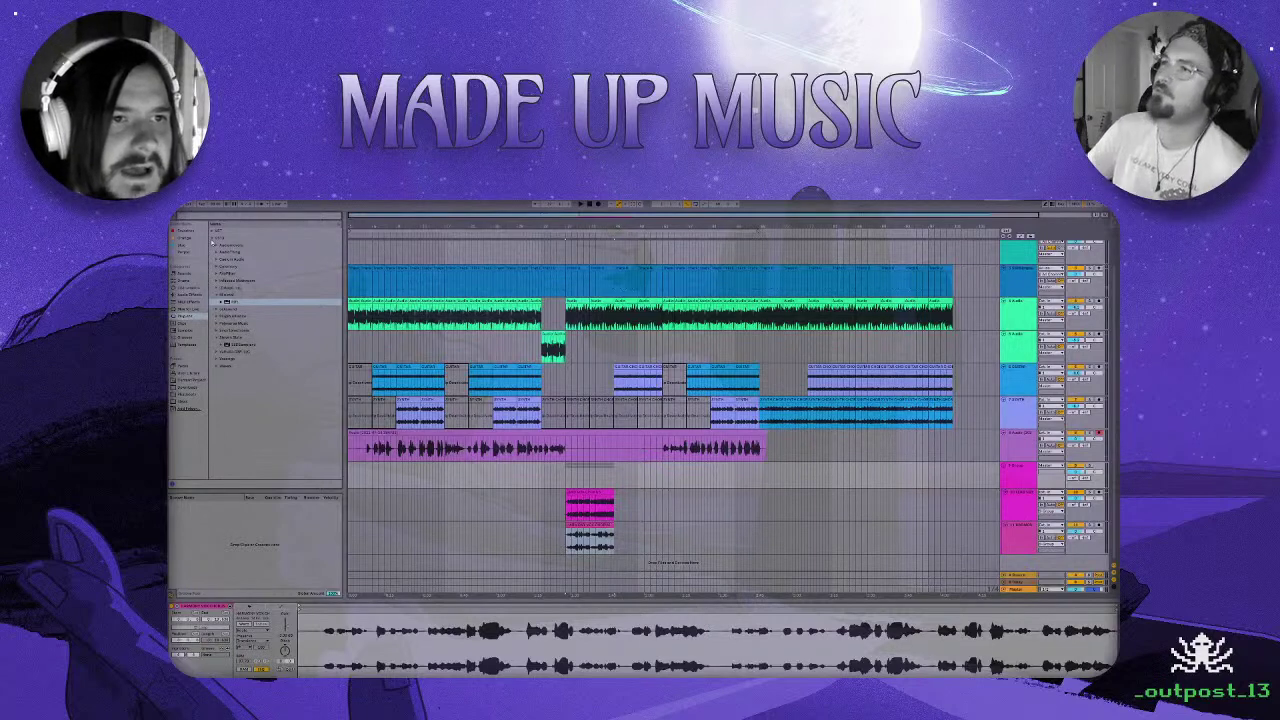
left_click(217, 295)
left_click(217, 331)
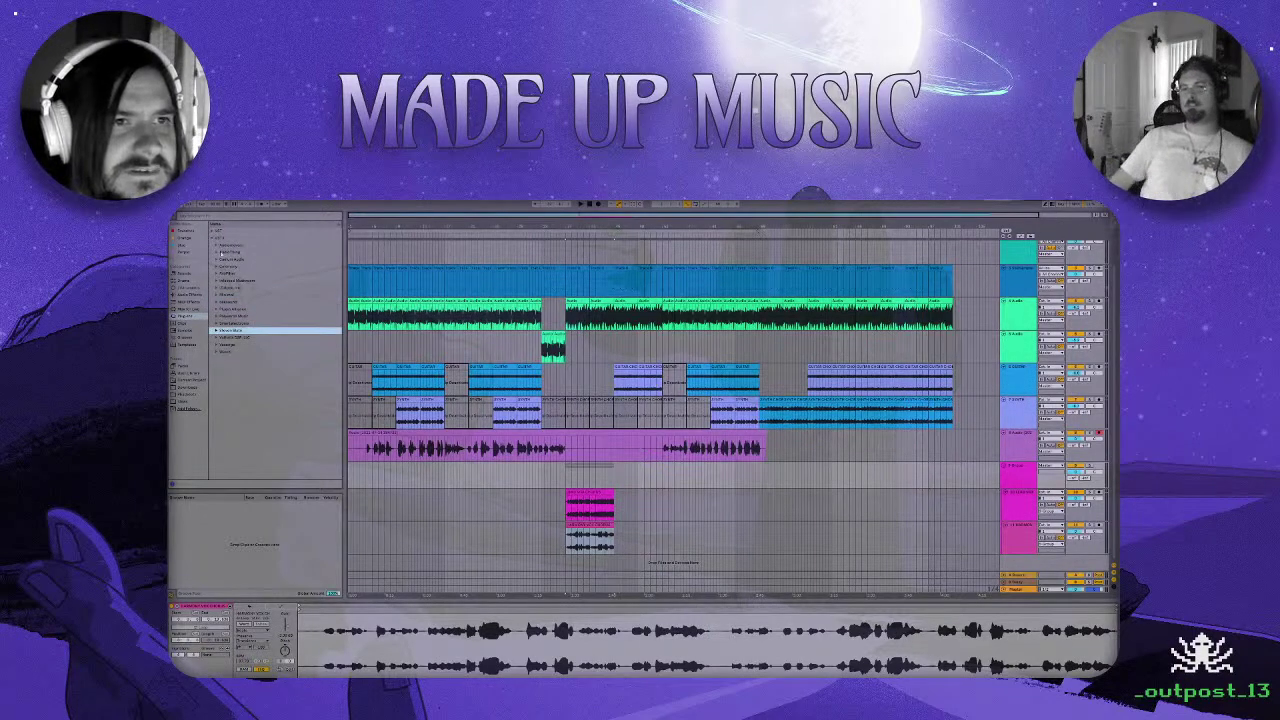
left_click(217, 352)
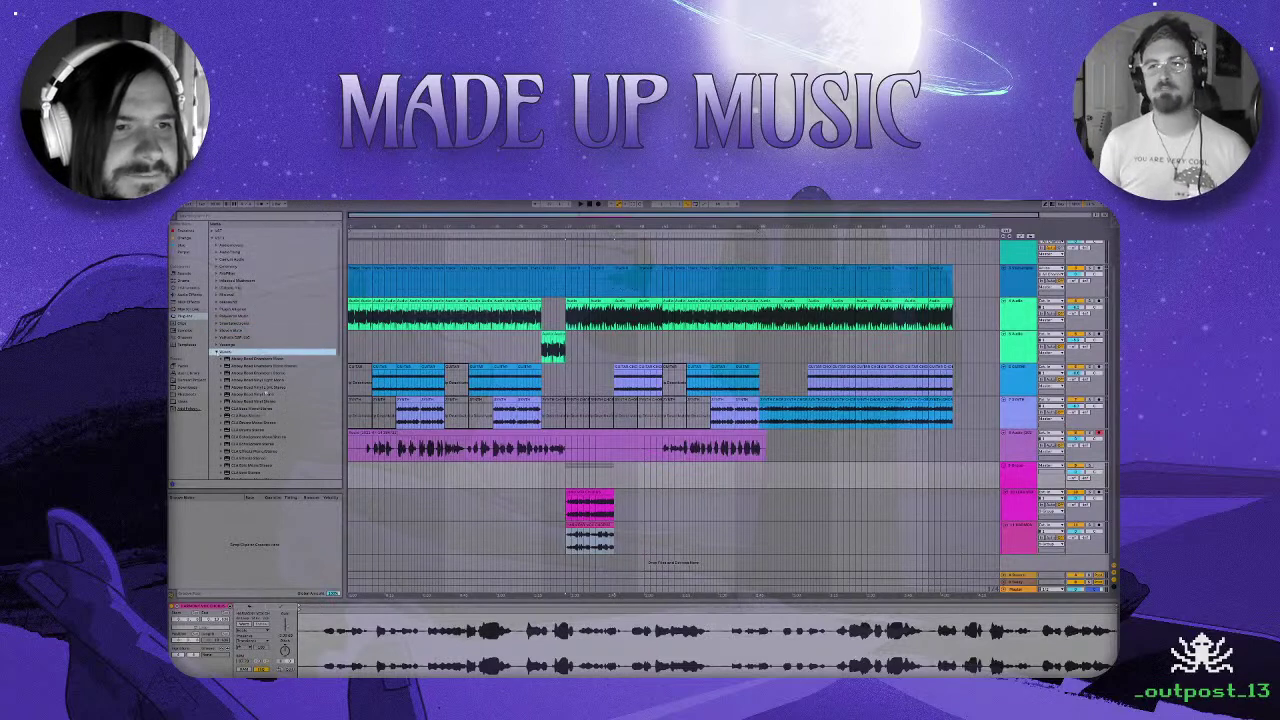
scroll(268, 405, "down", 5)
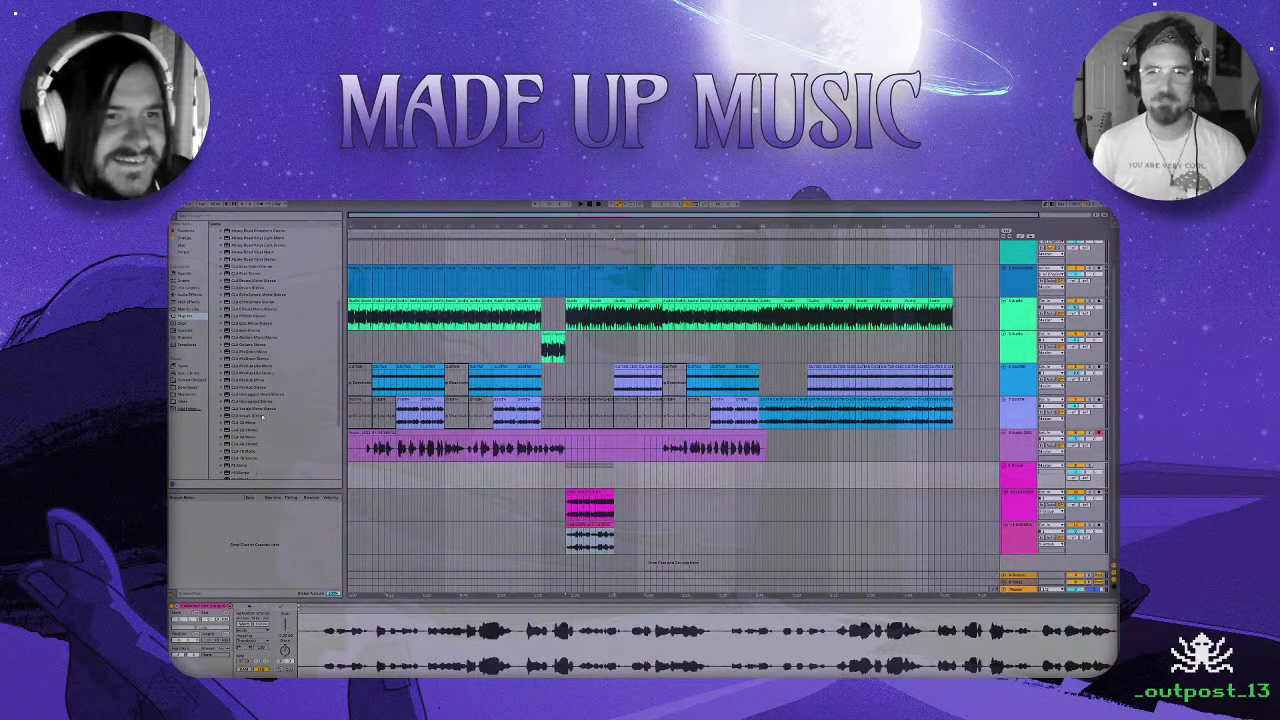
left_click(245, 409)
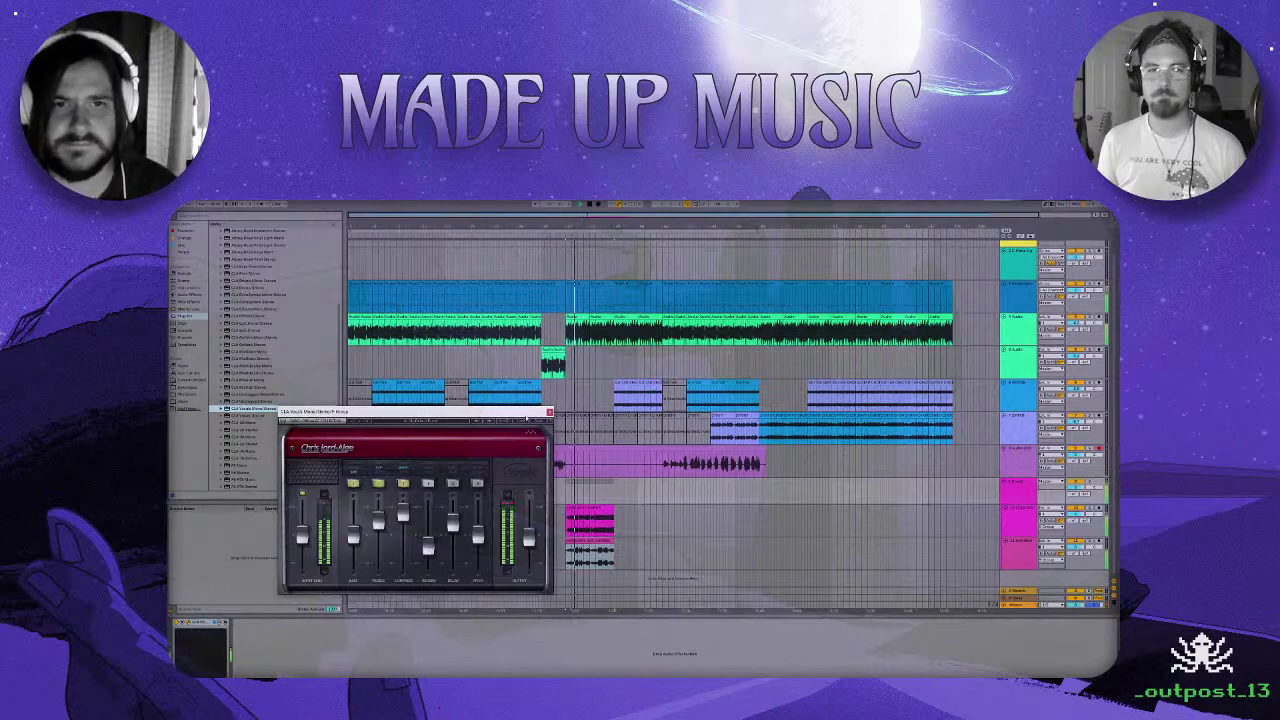
Try the Rock Male preset in CLA Vocals, switch to Spaceman and lower its reverb level.
left_click_drag(514, 414, 444, 415)
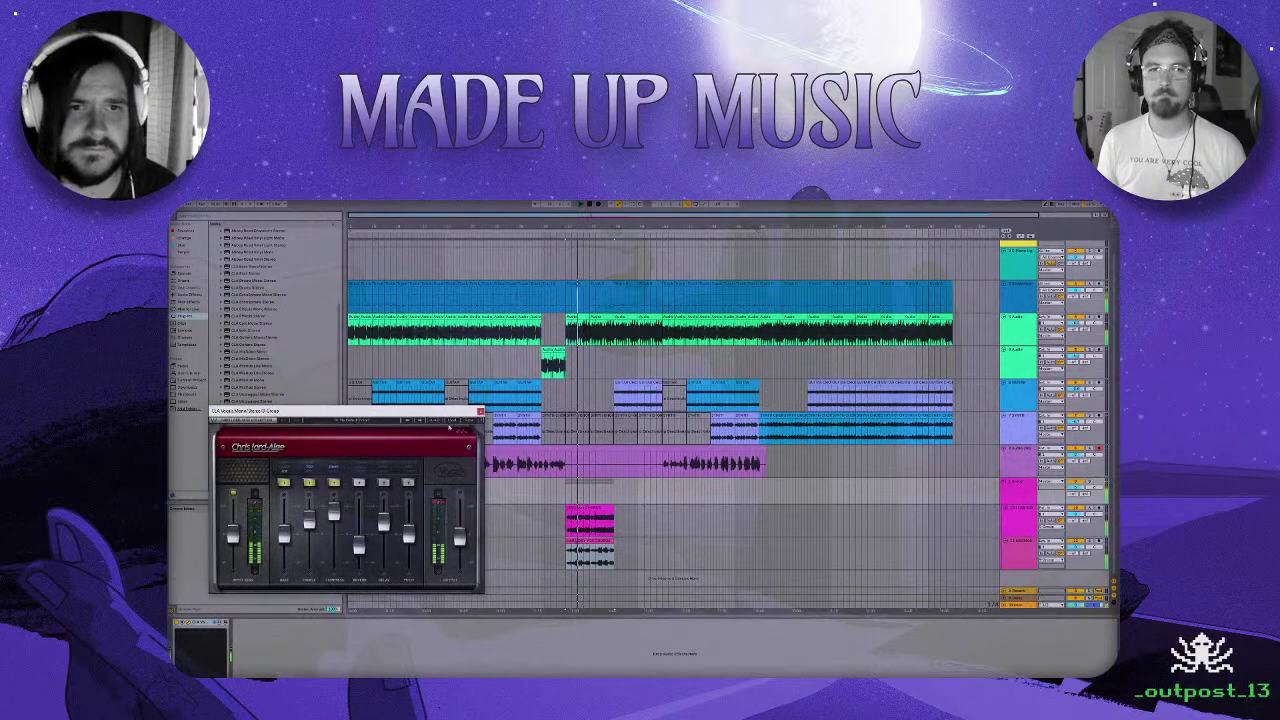
left_click(448, 418)
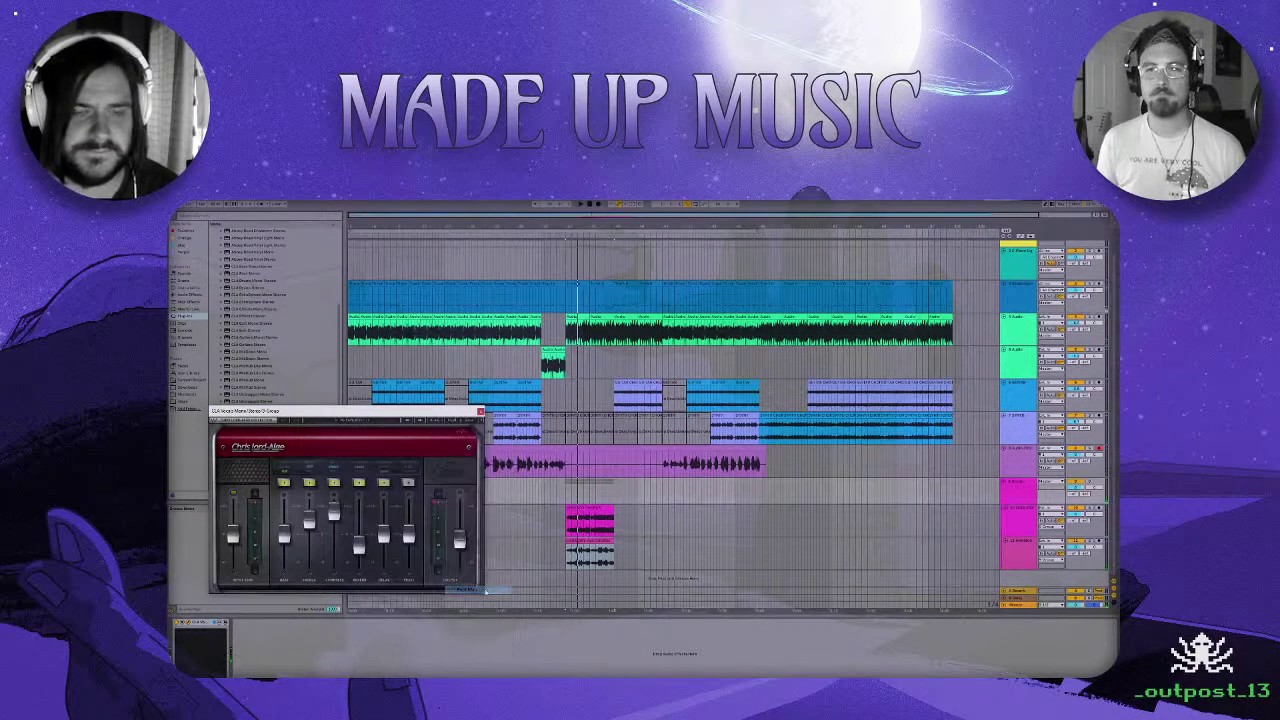
left_click(485, 592)
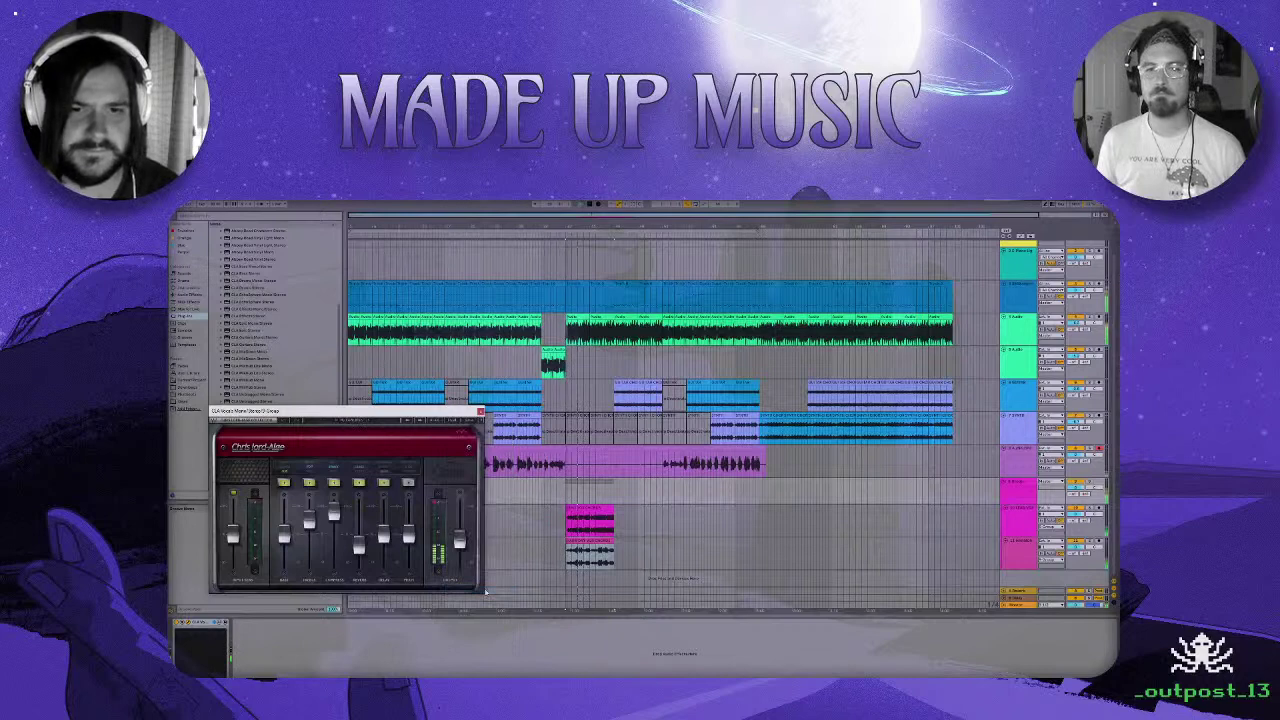
left_click(448, 424)
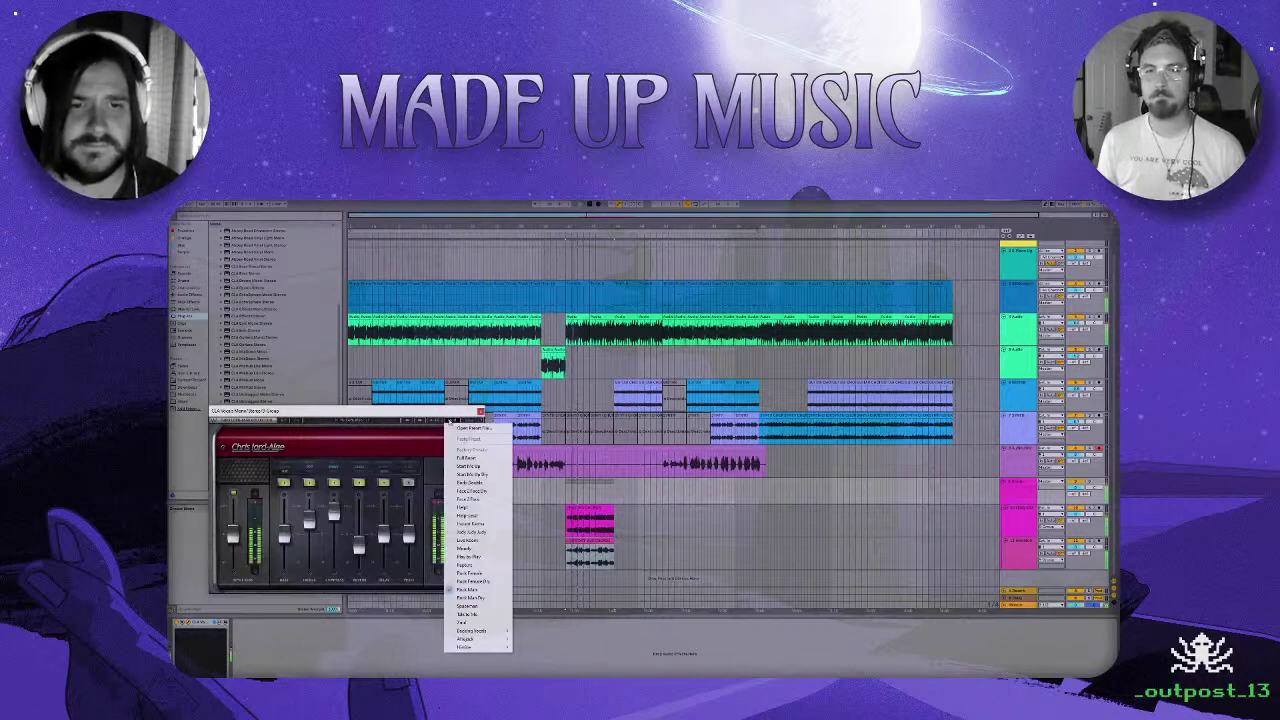
left_click(480, 607)
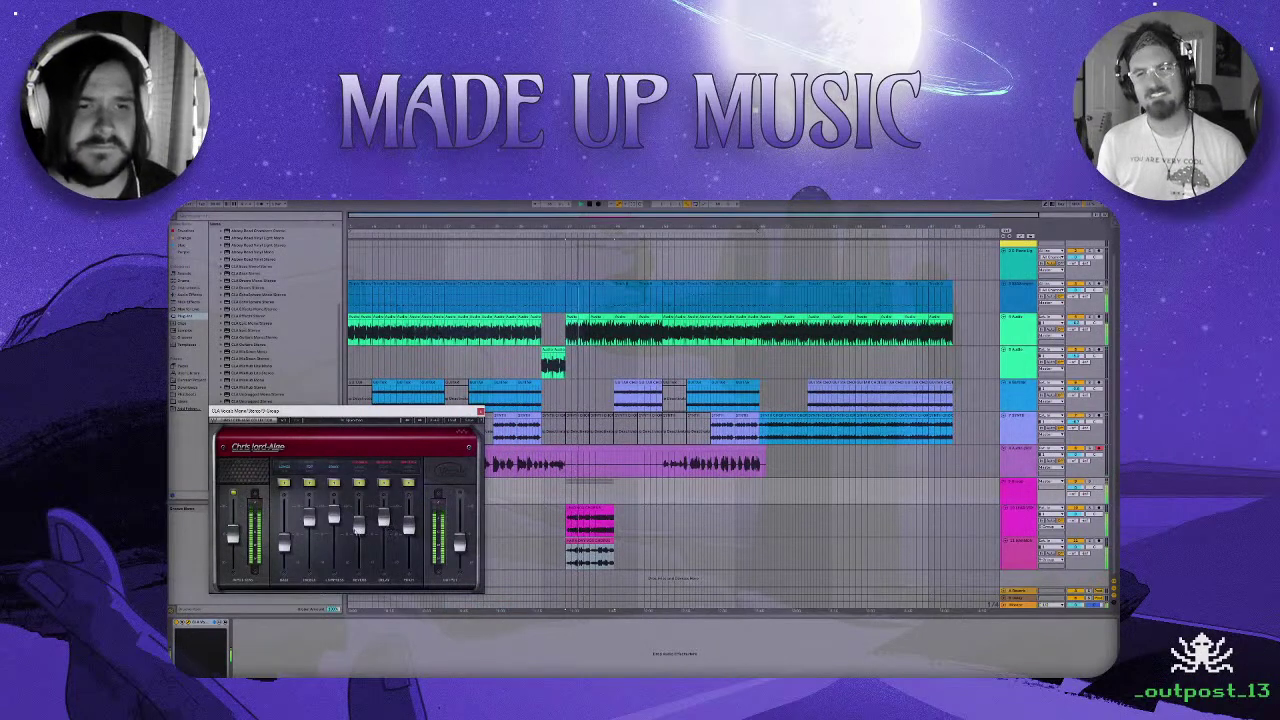
mouse_move(359, 527)
left_mouse_down()
mouse_move(359, 544)
mouse_move(383, 527)
left_mouse_up()
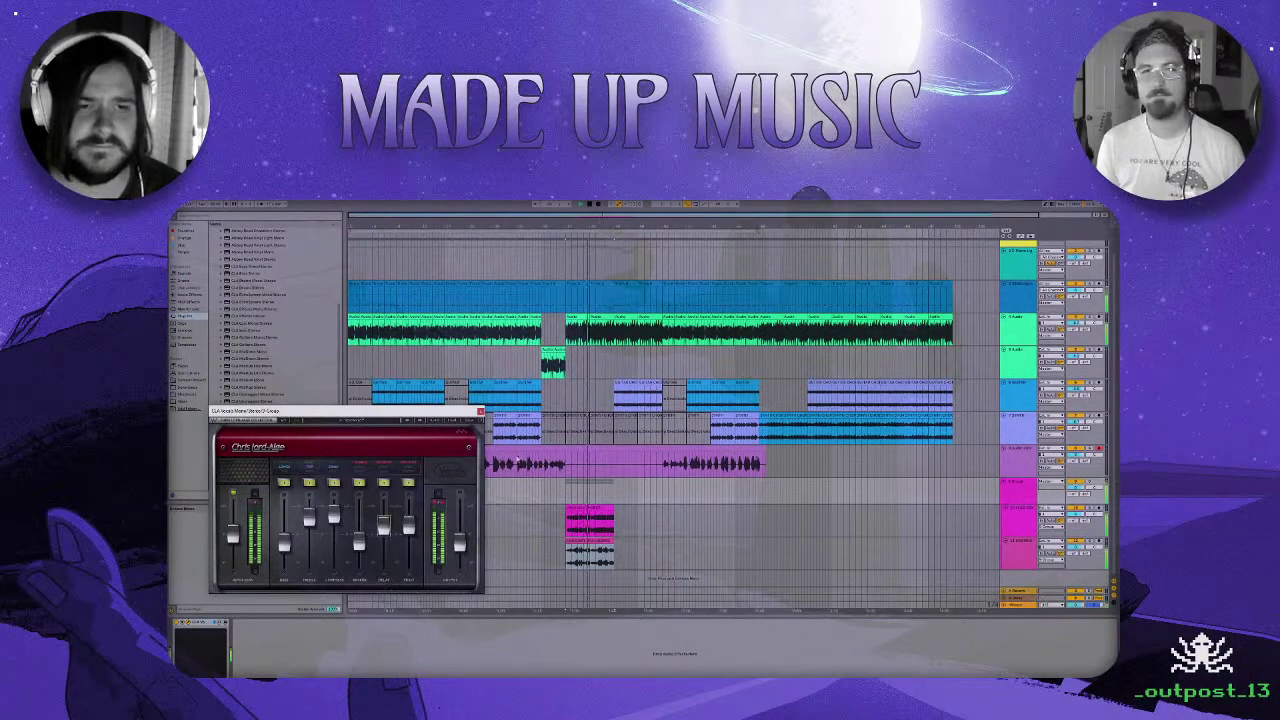
Duplicate the lead and harmony vocal clips directly after the originals, and deactivate the first harmony clip while the chorus plays.
left_click(619, 560)
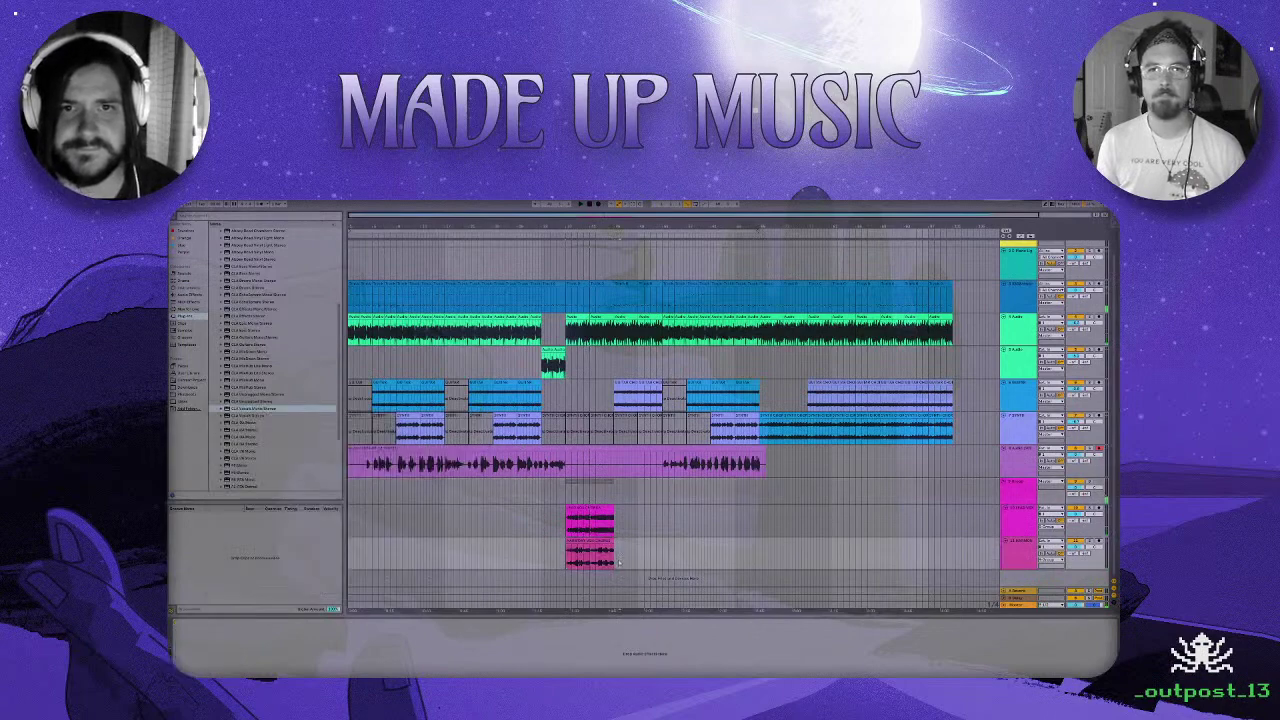
left_click(590, 508)
key("ctrl+d")
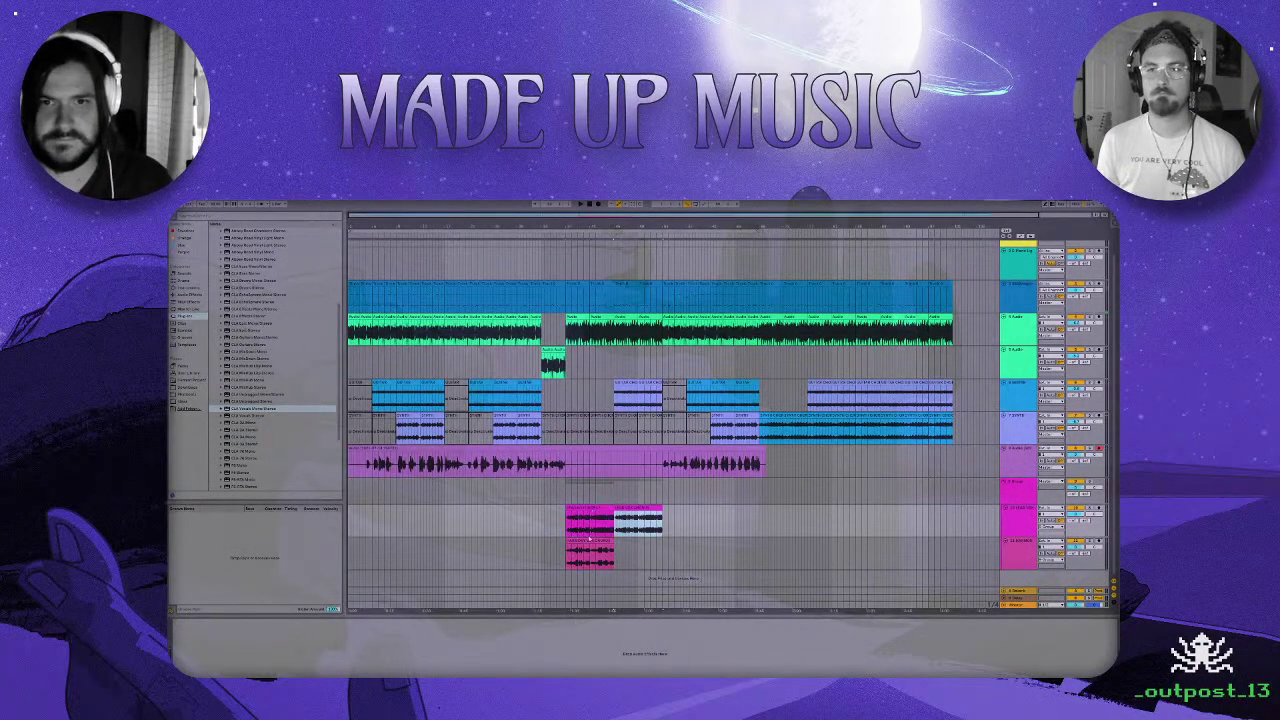
left_click(588, 548)
key("ctrl+d")
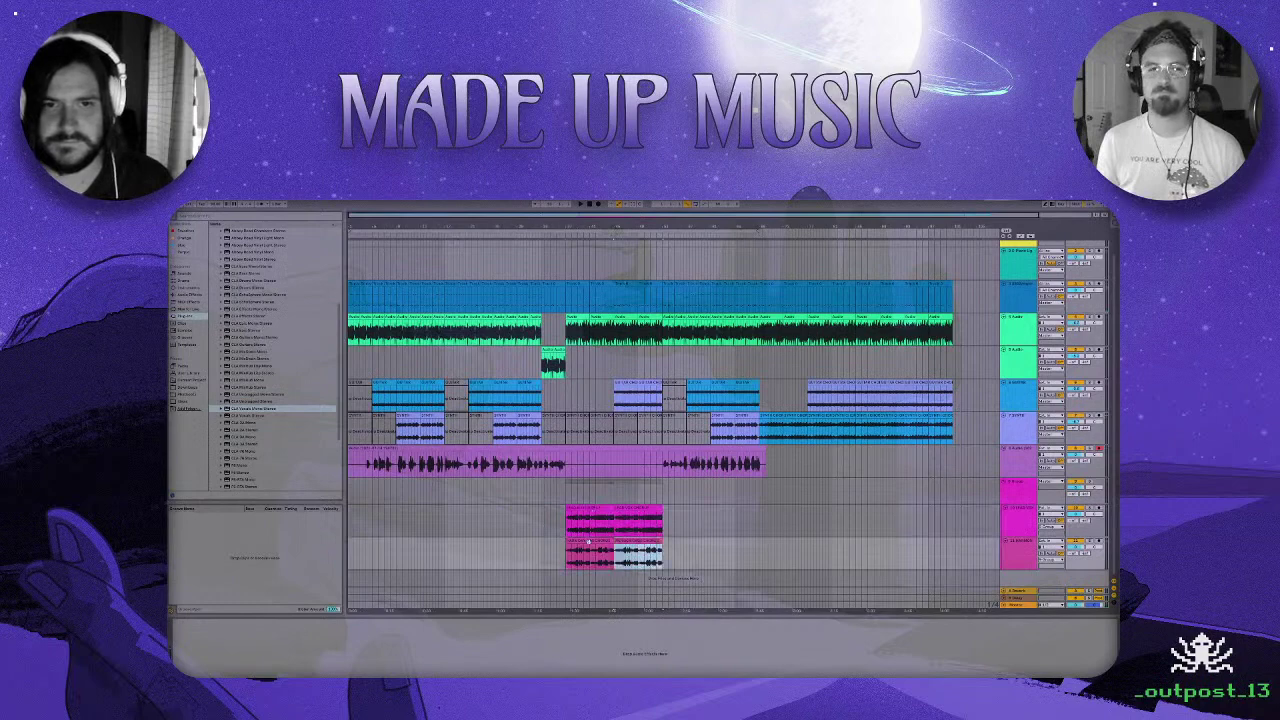
left_click(563, 558)
key("space")
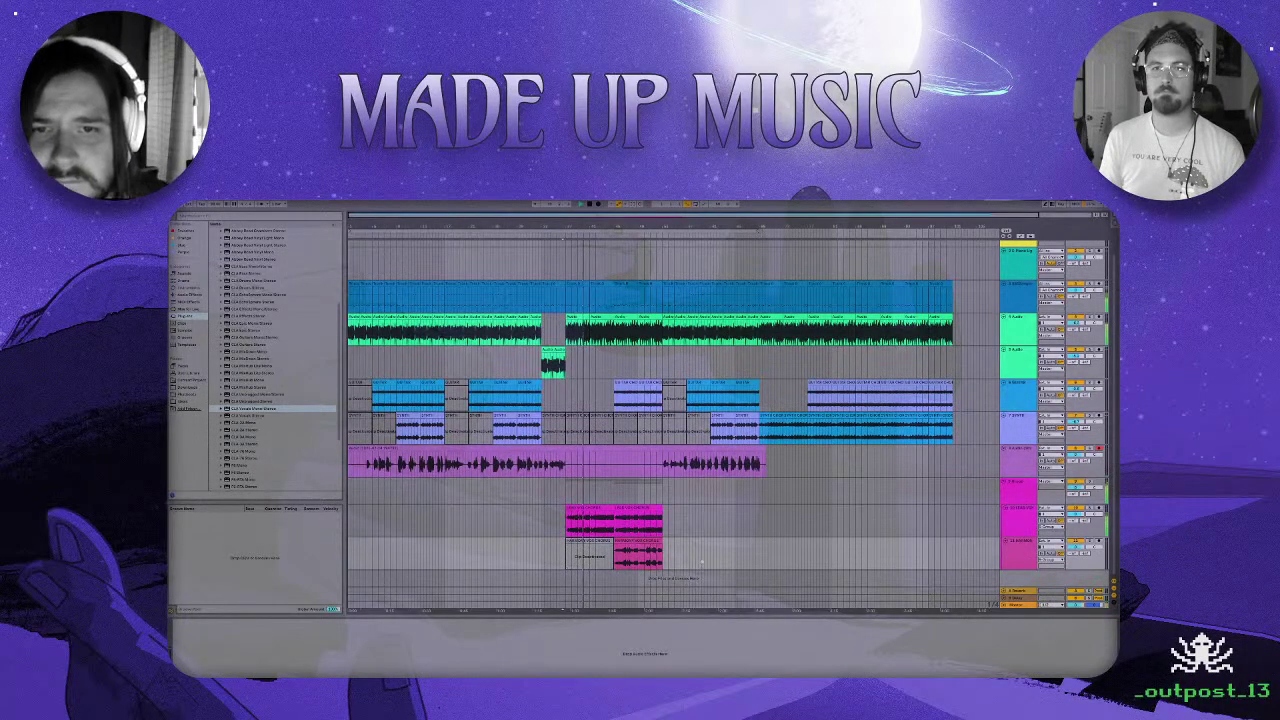
Set a coarser fixed grid and copy the chorus lead and harmony clips to the start of the song's final section.
right_click(770, 530)
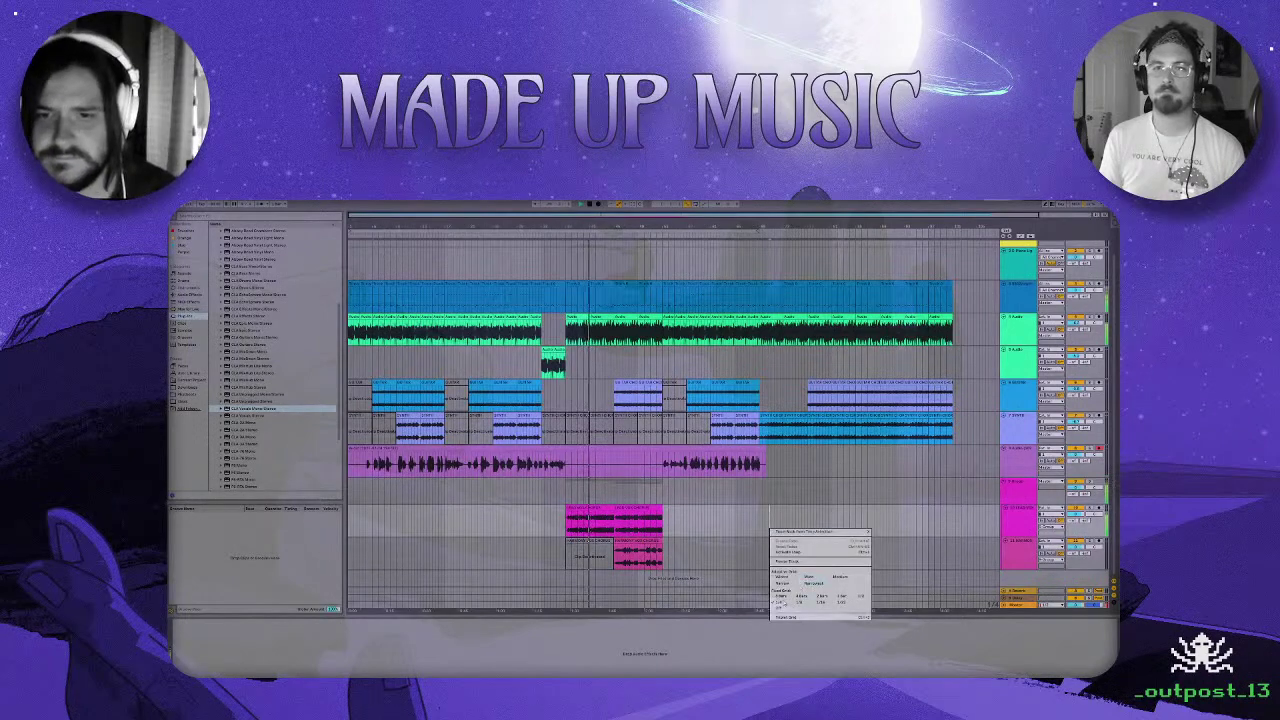
left_click(802, 600)
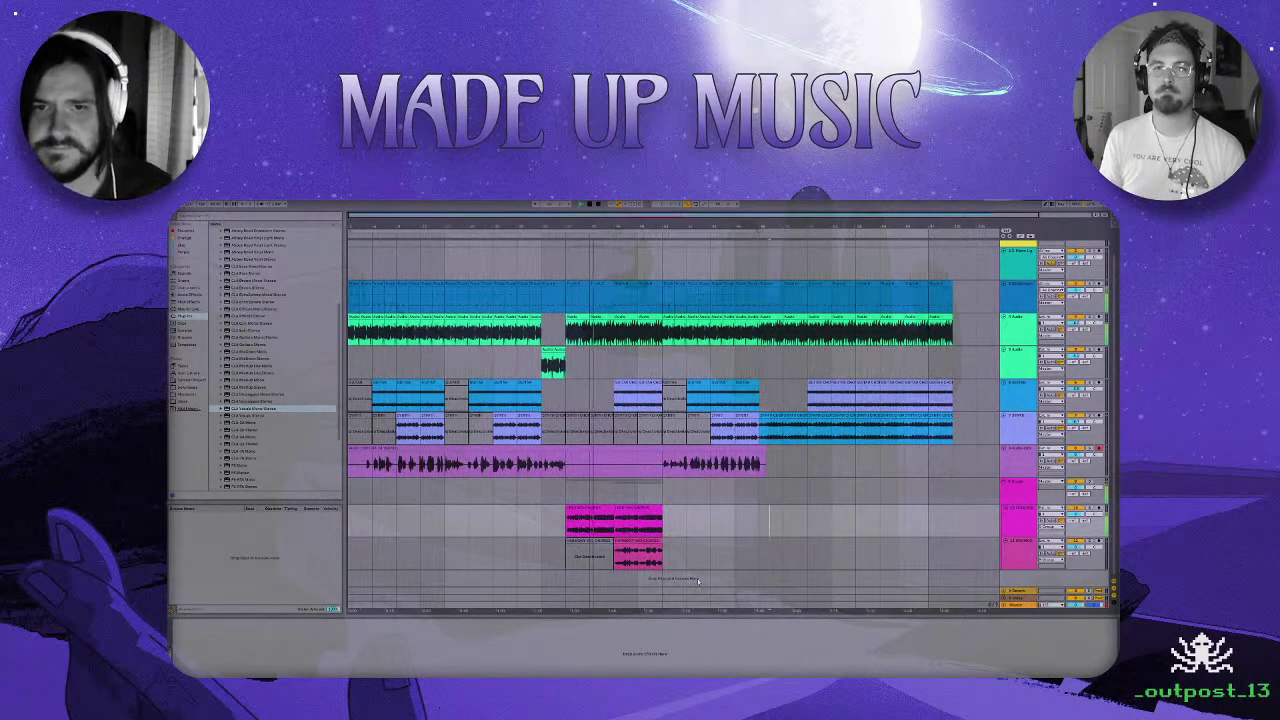
left_click_drag(665, 565, 796, 521)
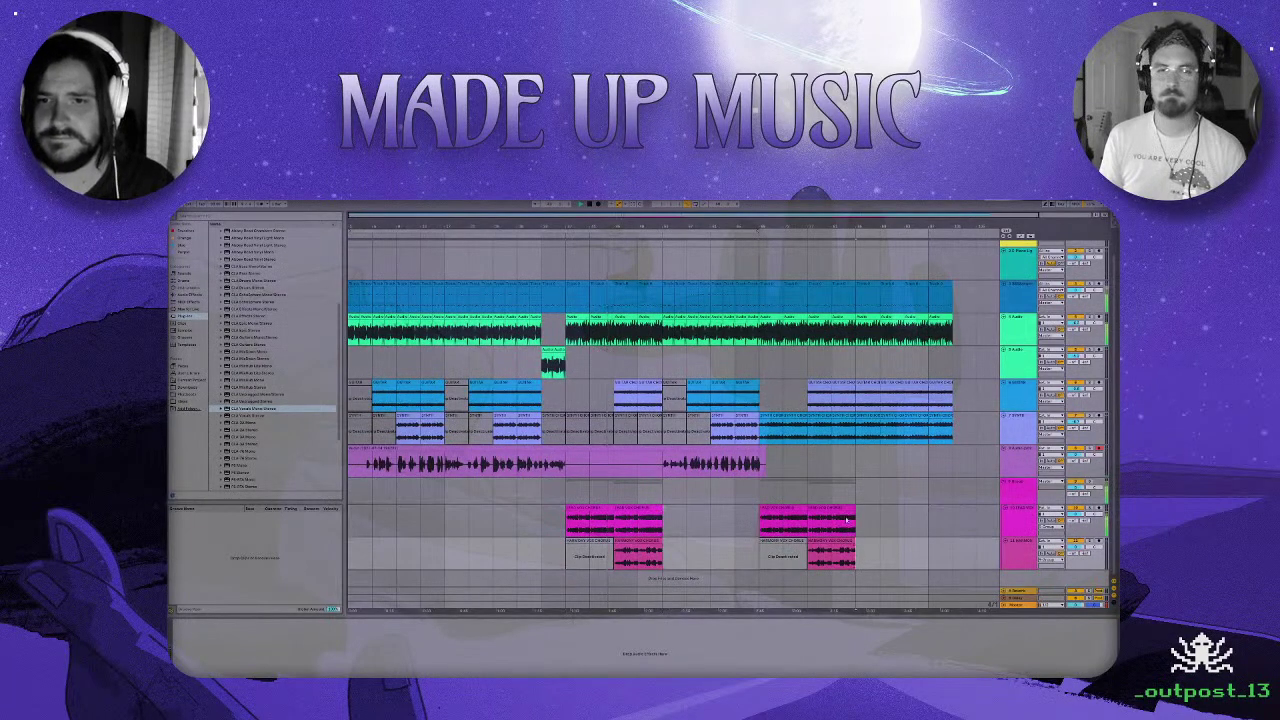
Duplicate the second lead and harmony clip pair twice to fill the final section, and stop playback.
left_click(850, 533)
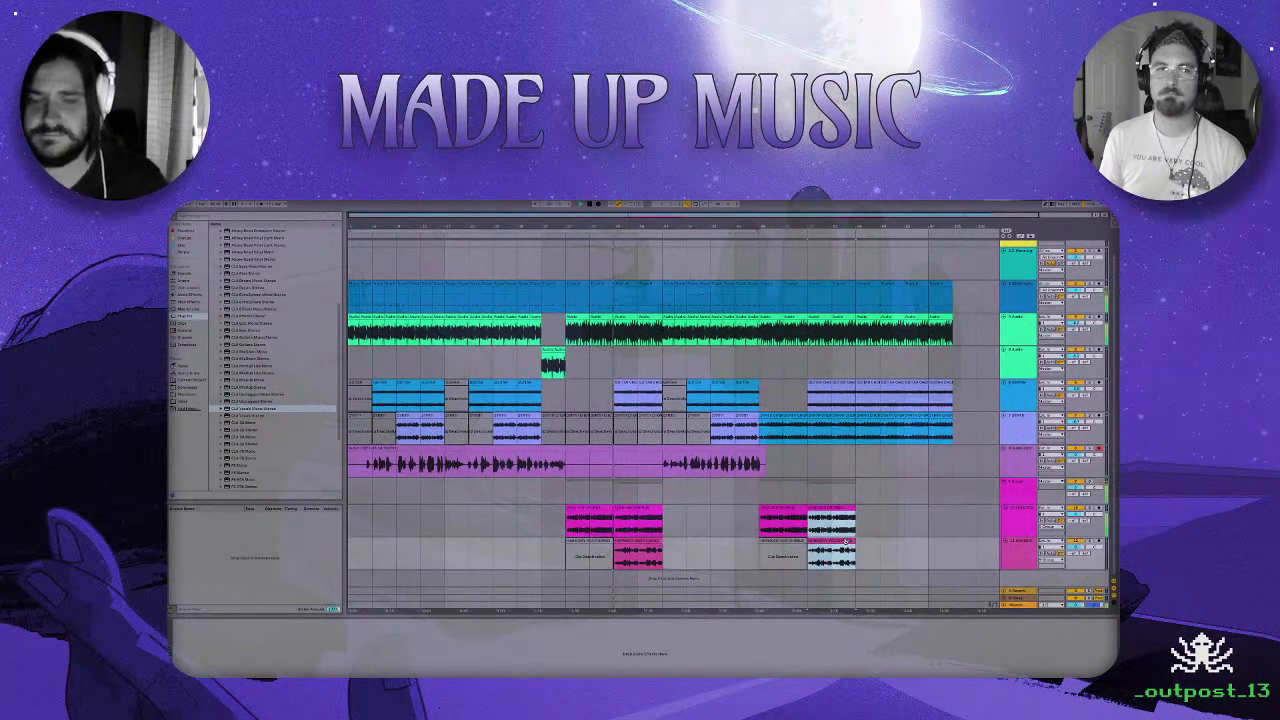
key("ctrl+d")
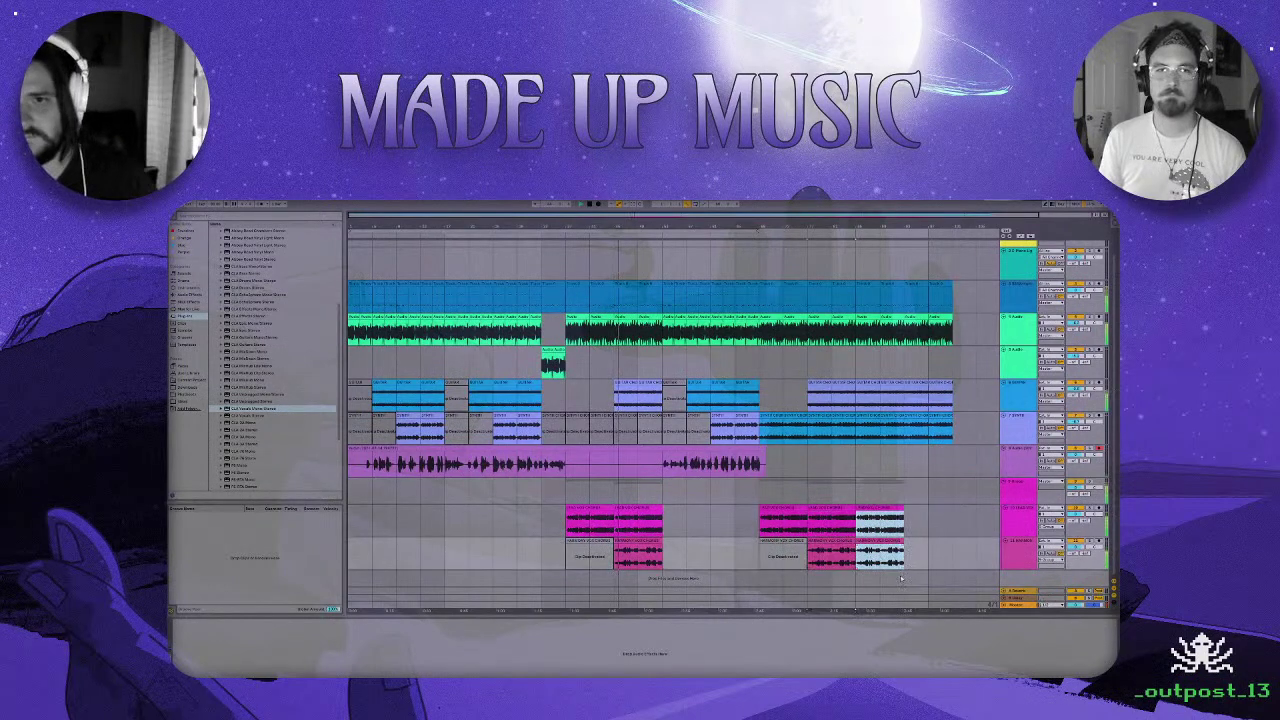
key("ctrl+d")
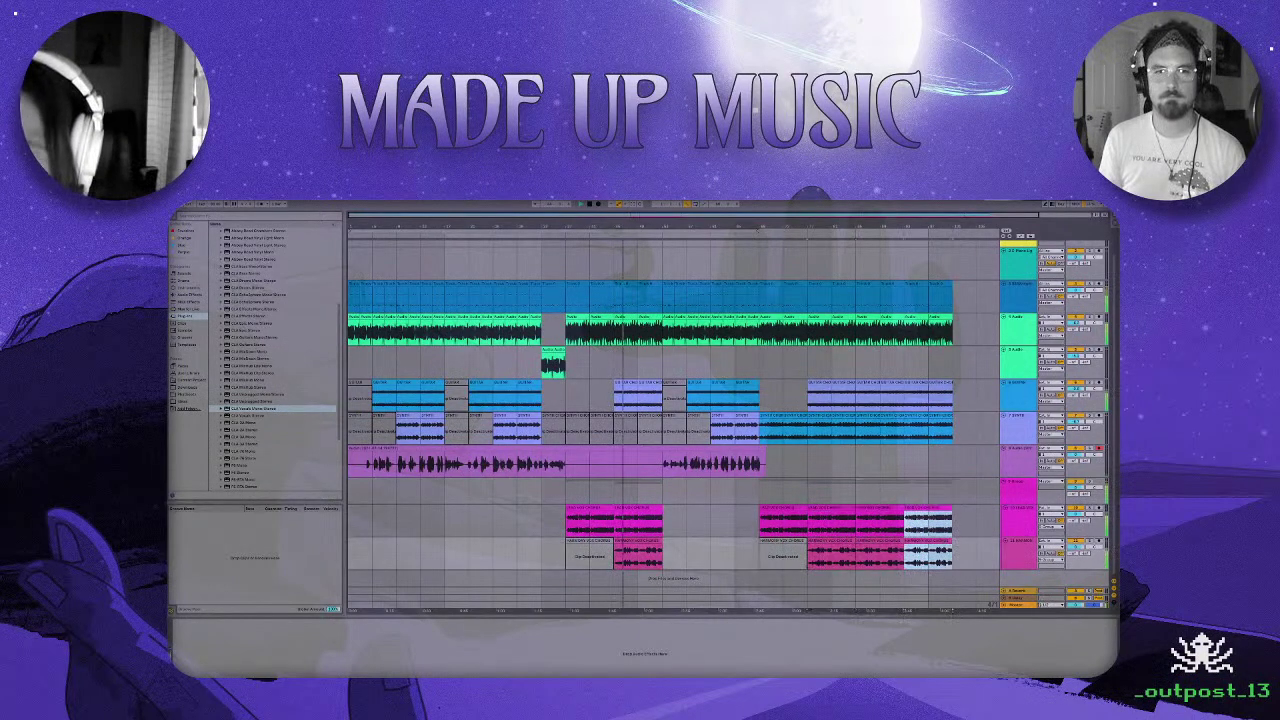
key("space")
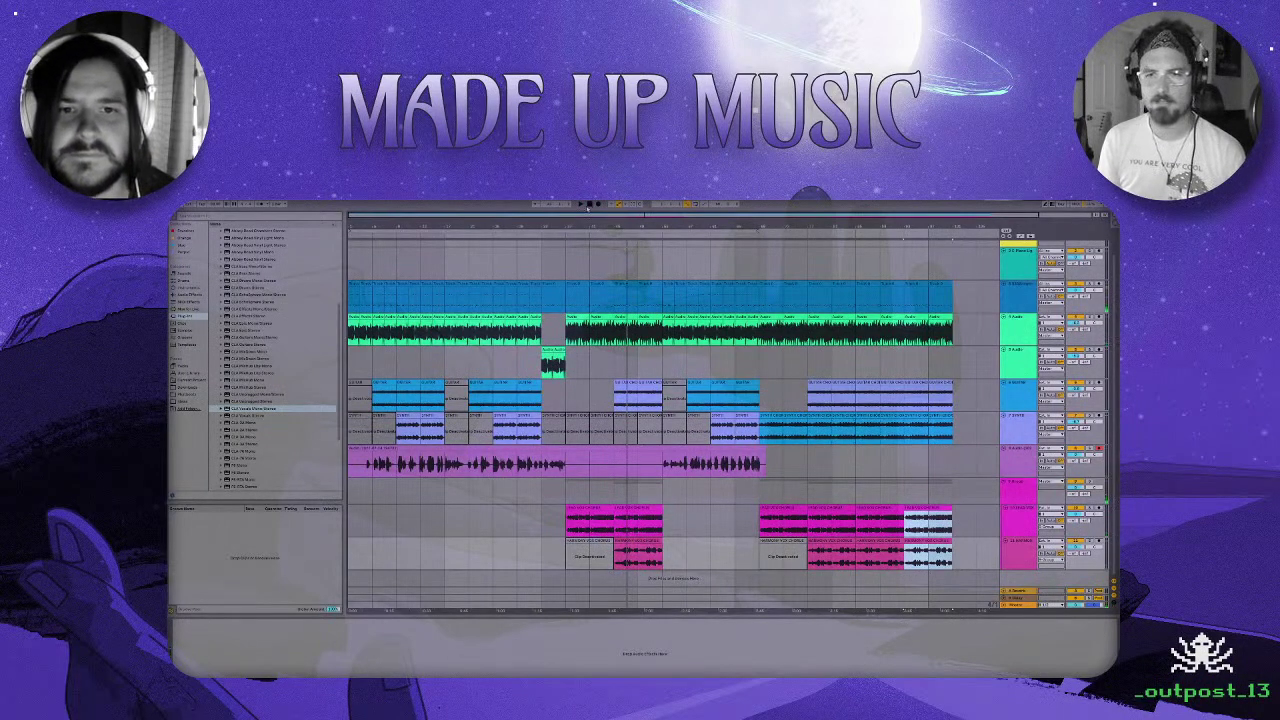
Examine the start of the first chorus lead vocal clip up close and play the arrangement from there.
left_click(614, 503)
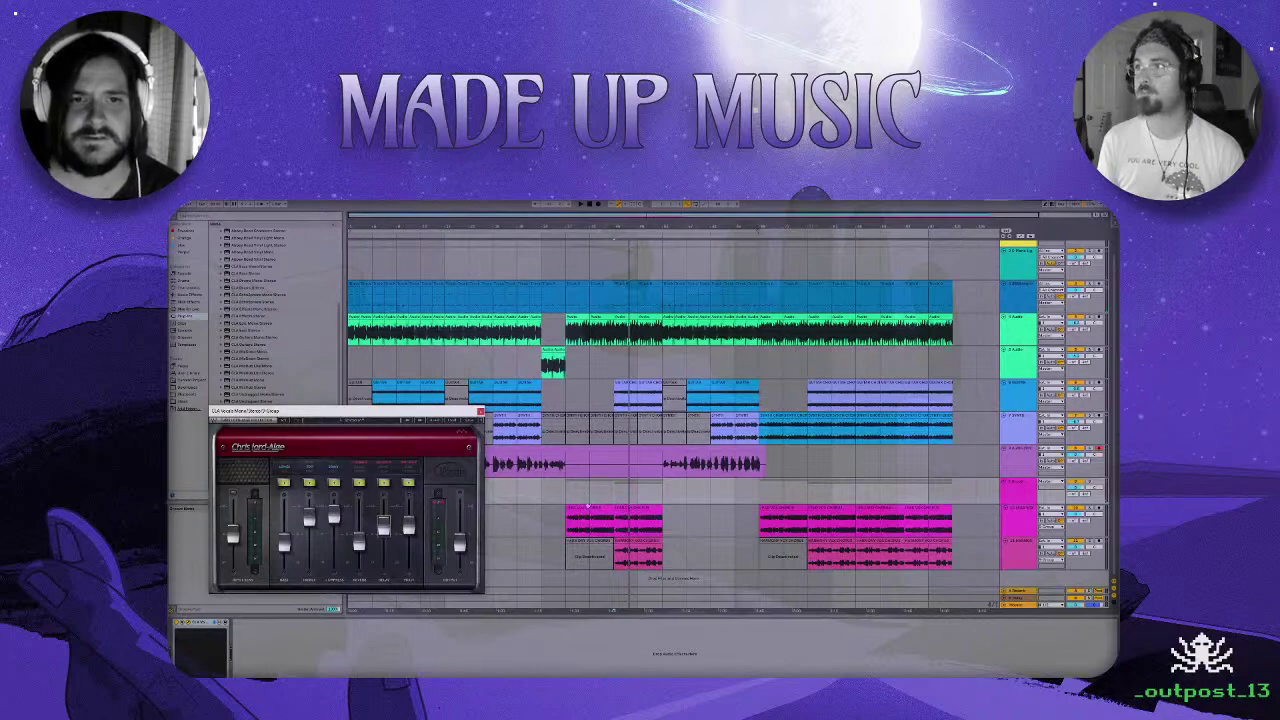
left_click(586, 506)
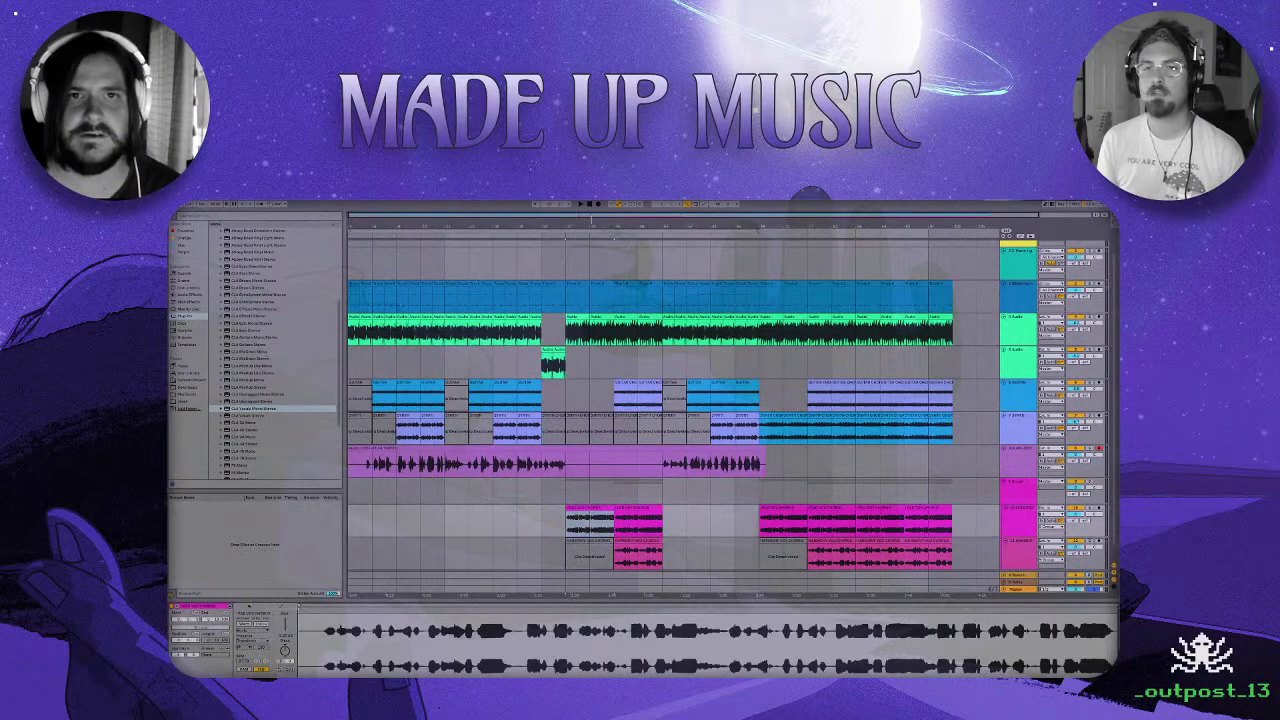
left_click_drag(591, 220, 707, 342)
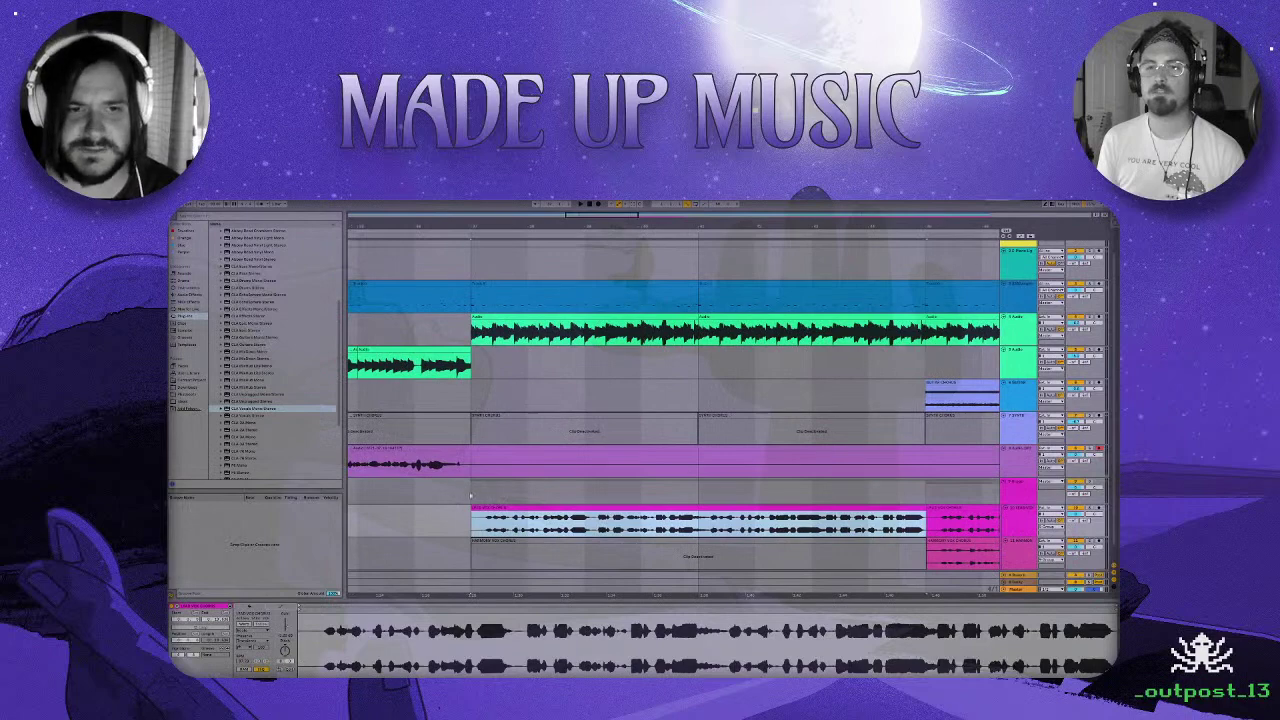
left_click(470, 495)
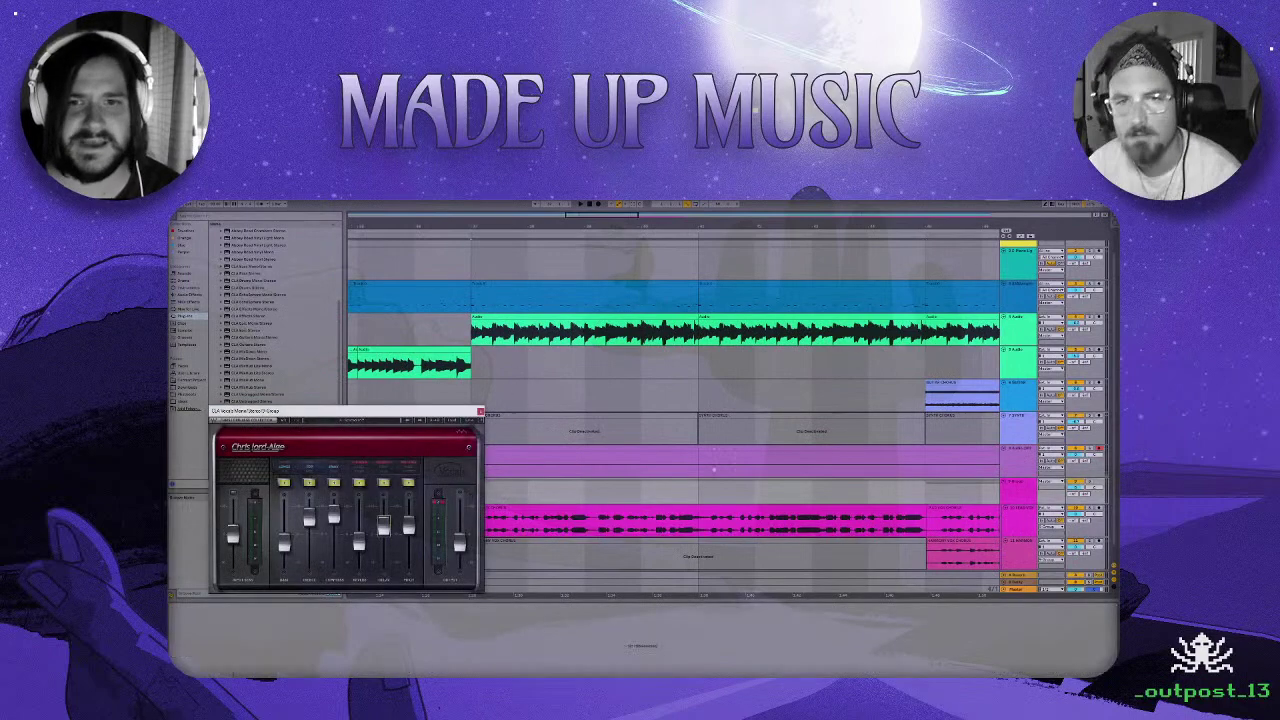
mouse_move(600, 214)
left_mouse_down()
mouse_move(534, 213)
mouse_move(667, 213)
left_mouse_up()
key("space")
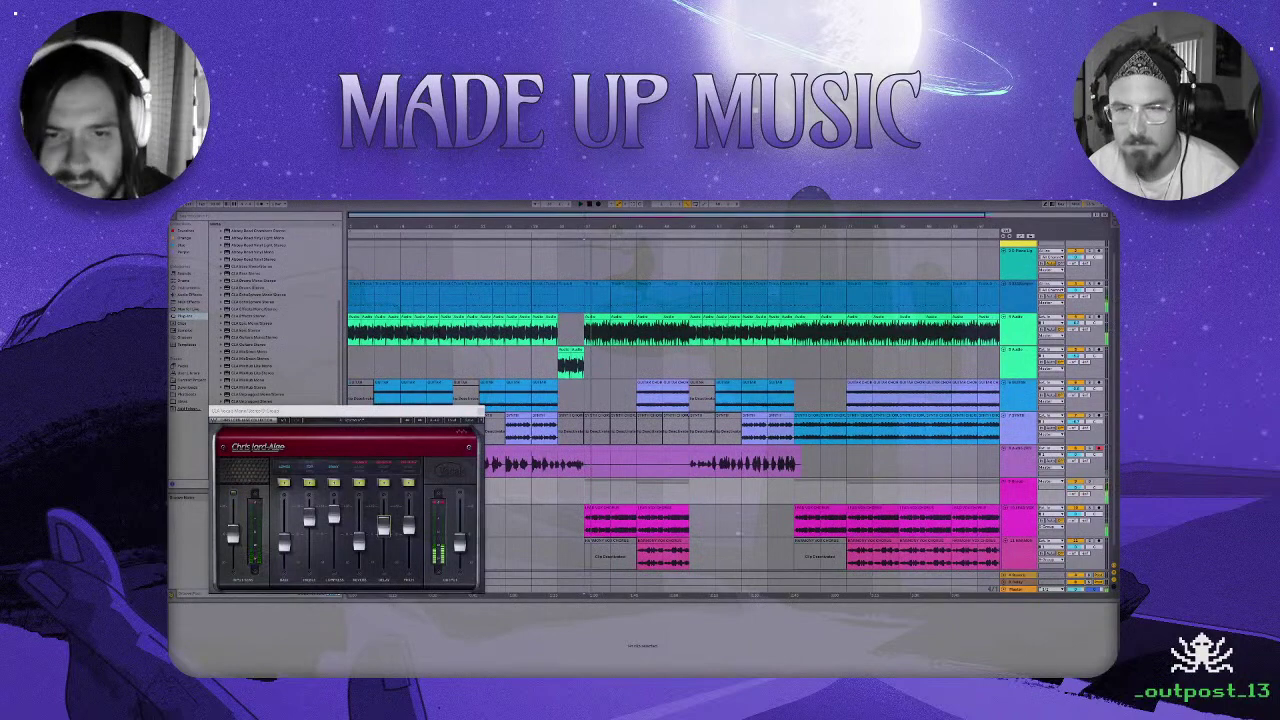
Delete the repeated lead and harmony vocal clips from the second half of the first chorus.
right_click(738, 531)
left_click(648, 509)
double_click(649, 509)
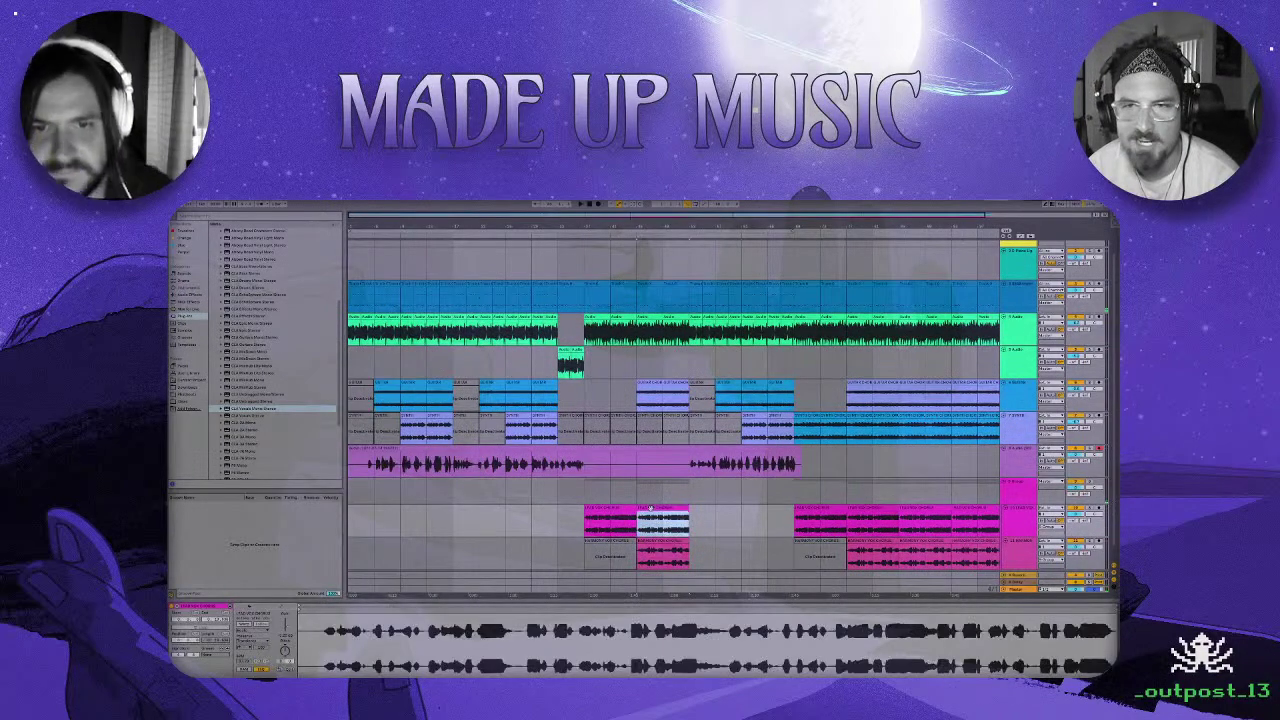
key("Delete")
left_click(667, 541)
key("Delete")
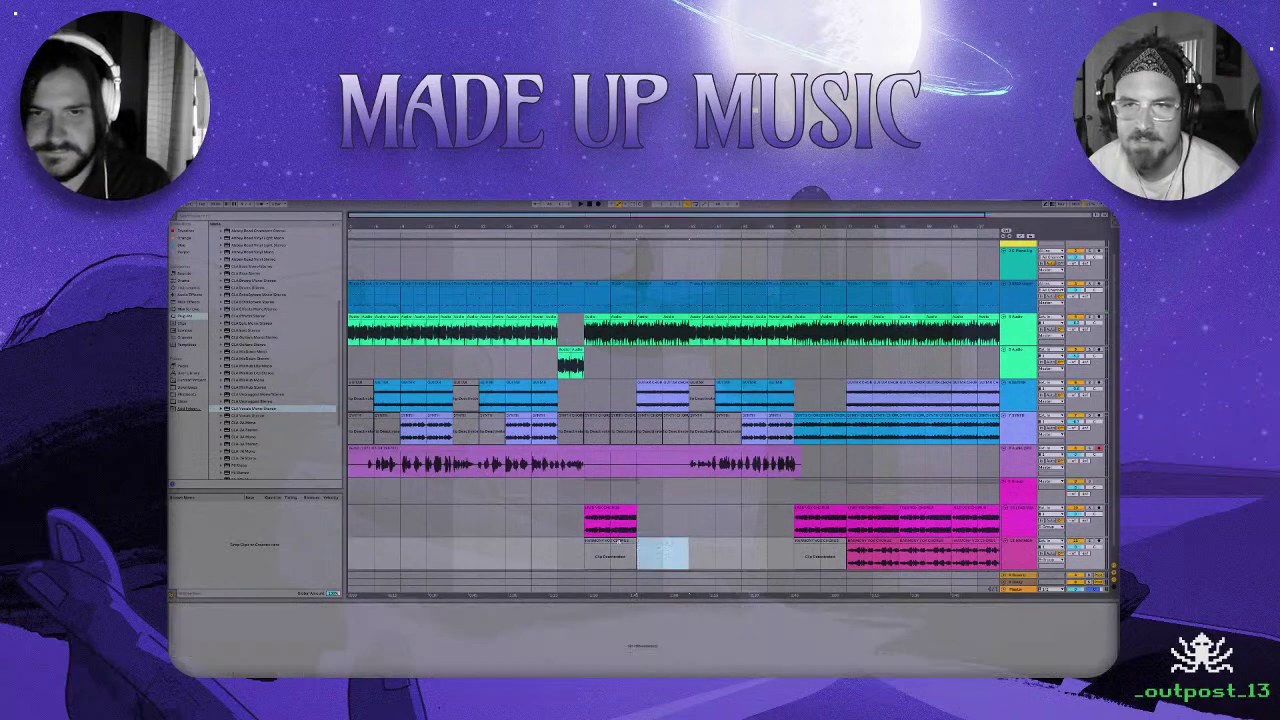
Try duplicating the remaining first-chorus lead vocal clip directly after itself.
left_click(619, 541)
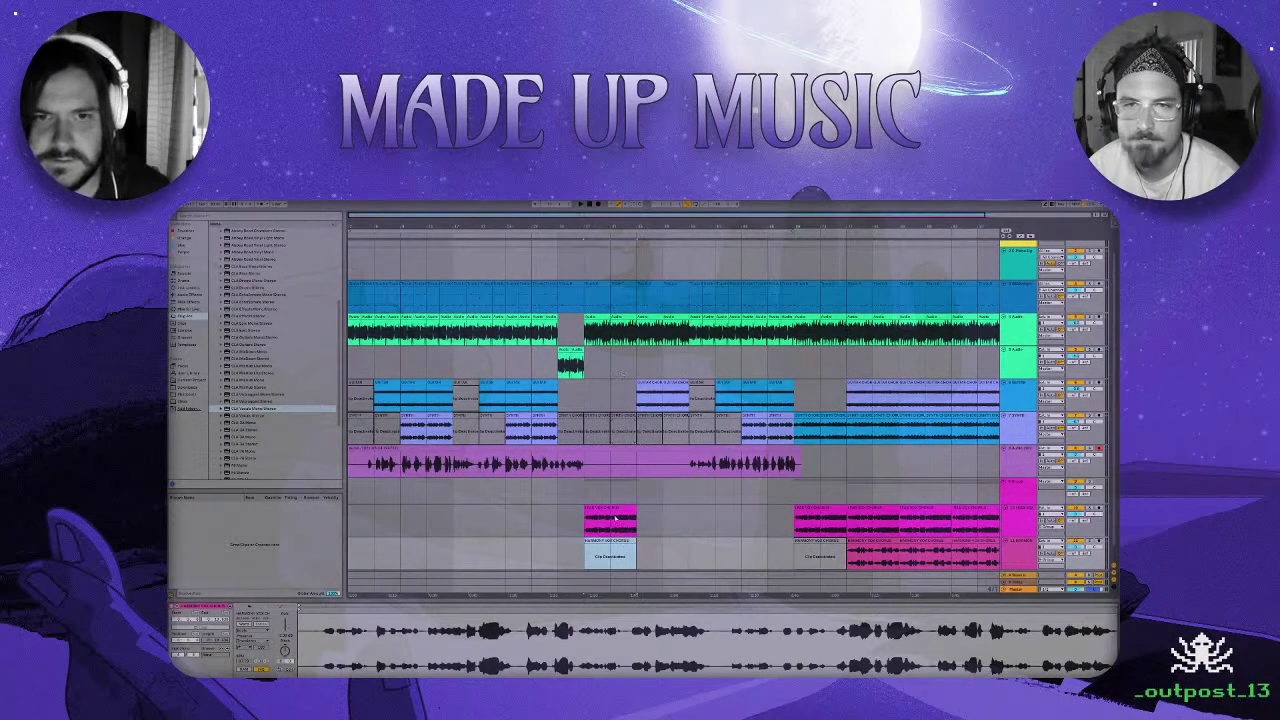
left_click(617, 509)
key("ctrl+d")
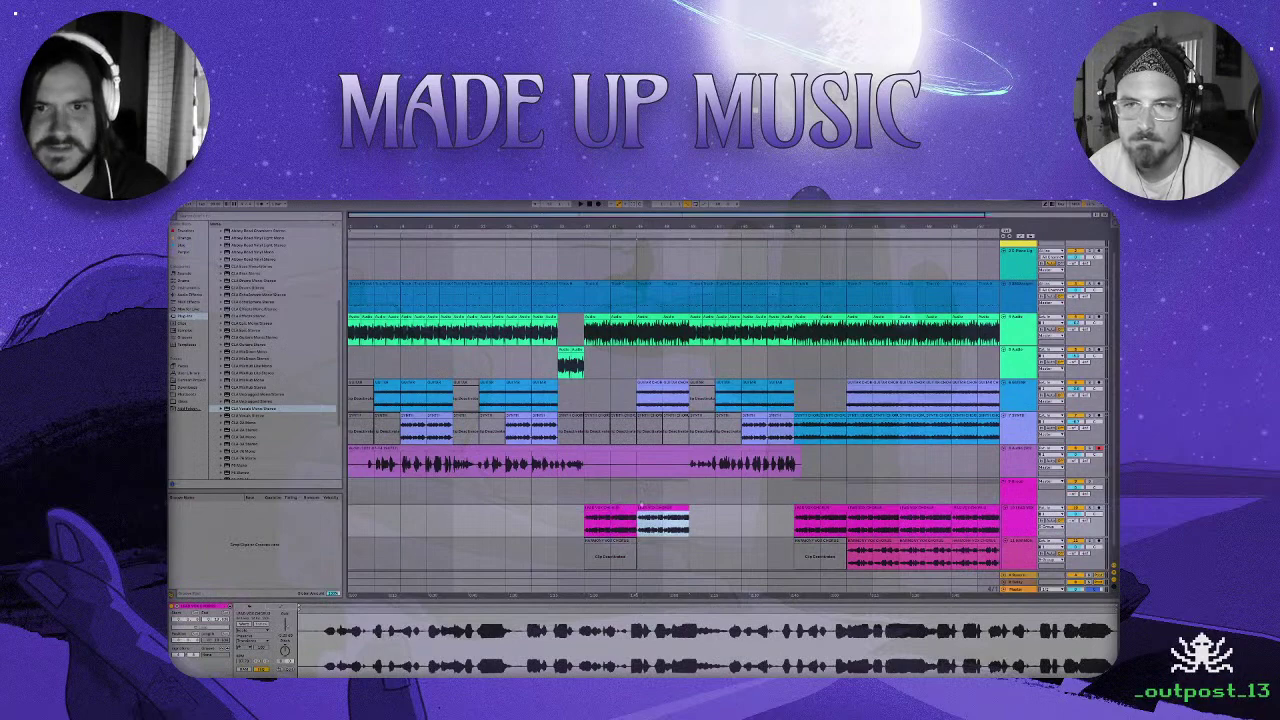
left_click(647, 488)
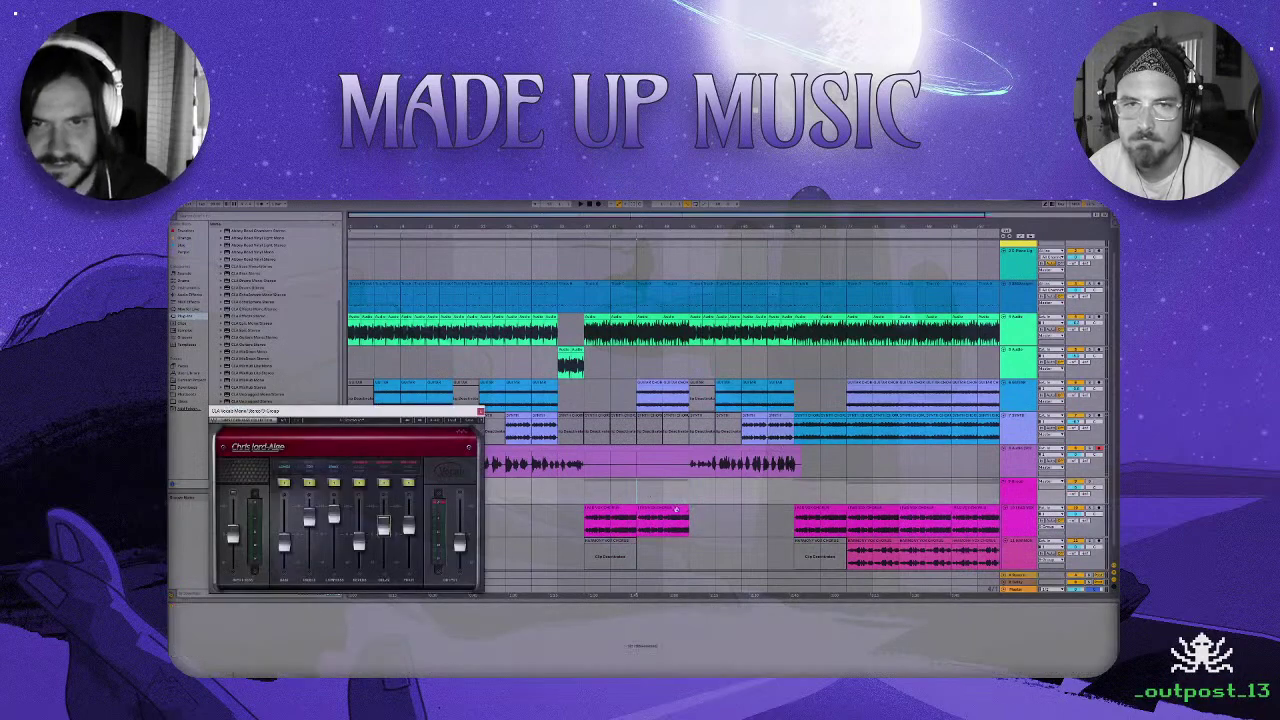
left_click(676, 510)
key("Delete")
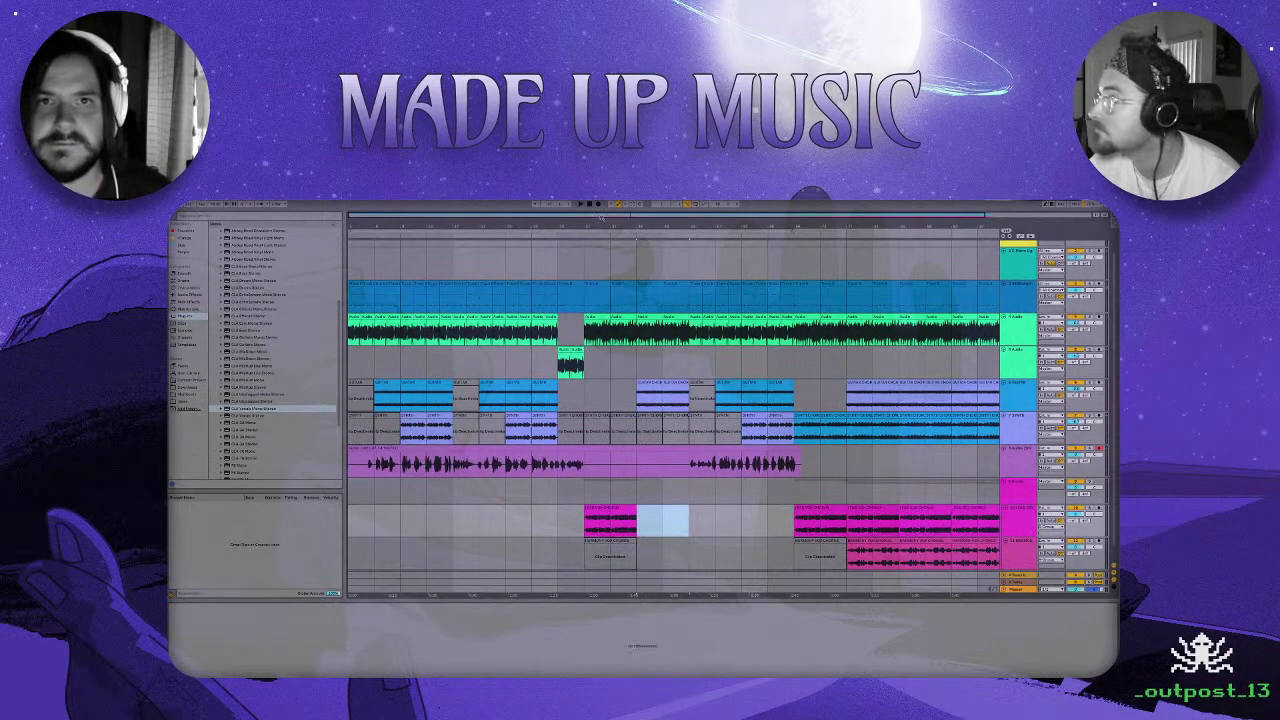
Duplicate the first-chorus lead vocal clip into the chorus's second half and play the arrangement from within the chorus.
left_click_drag(601, 217, 601, 295)
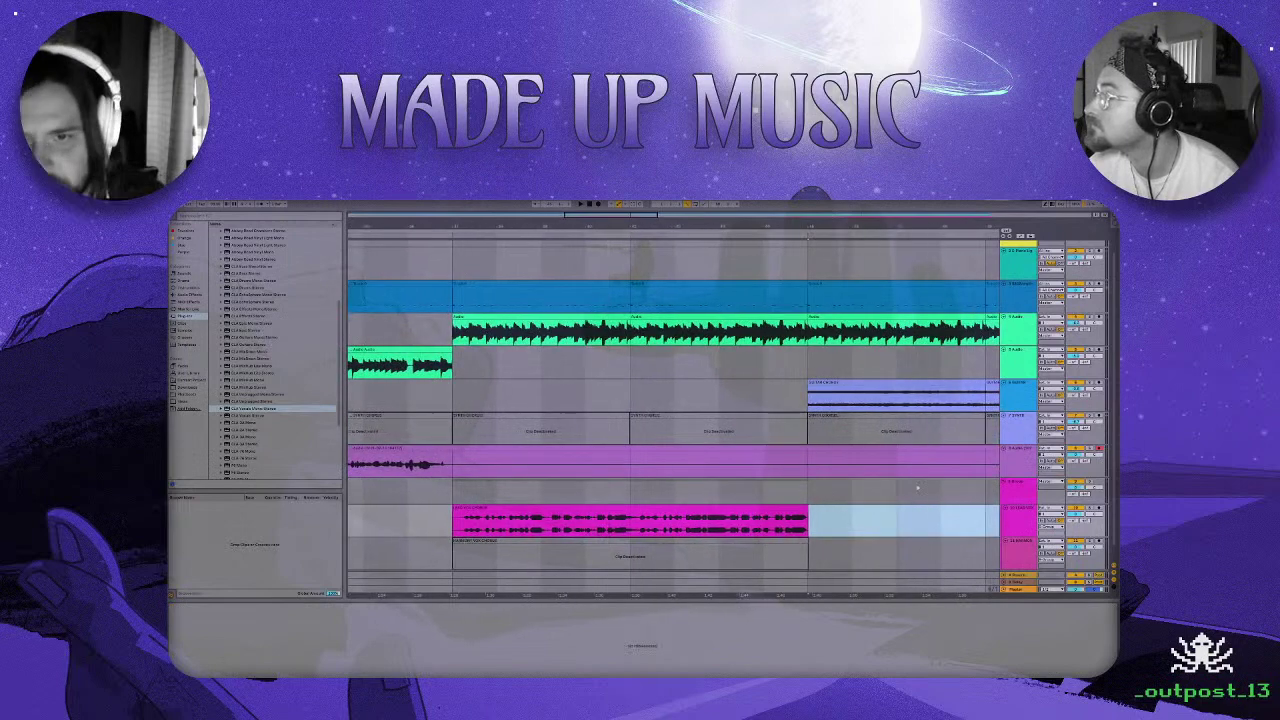
left_click(706, 507)
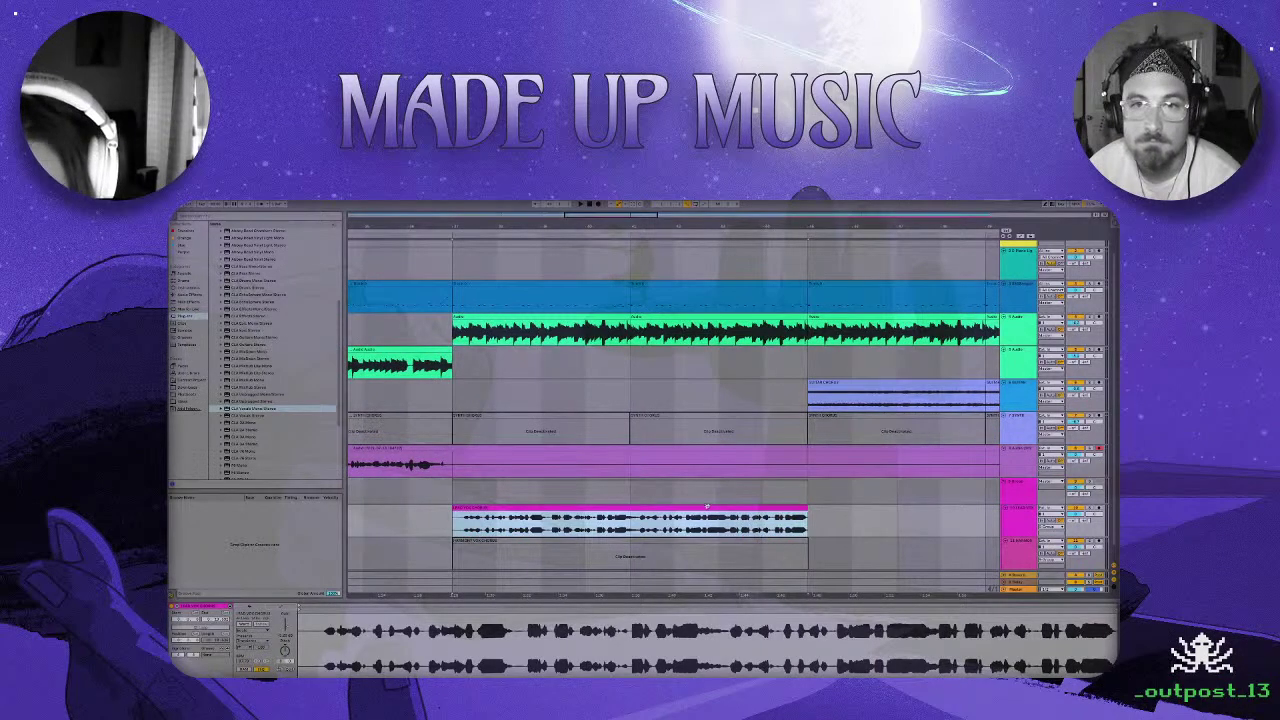
key("ctrl+d")
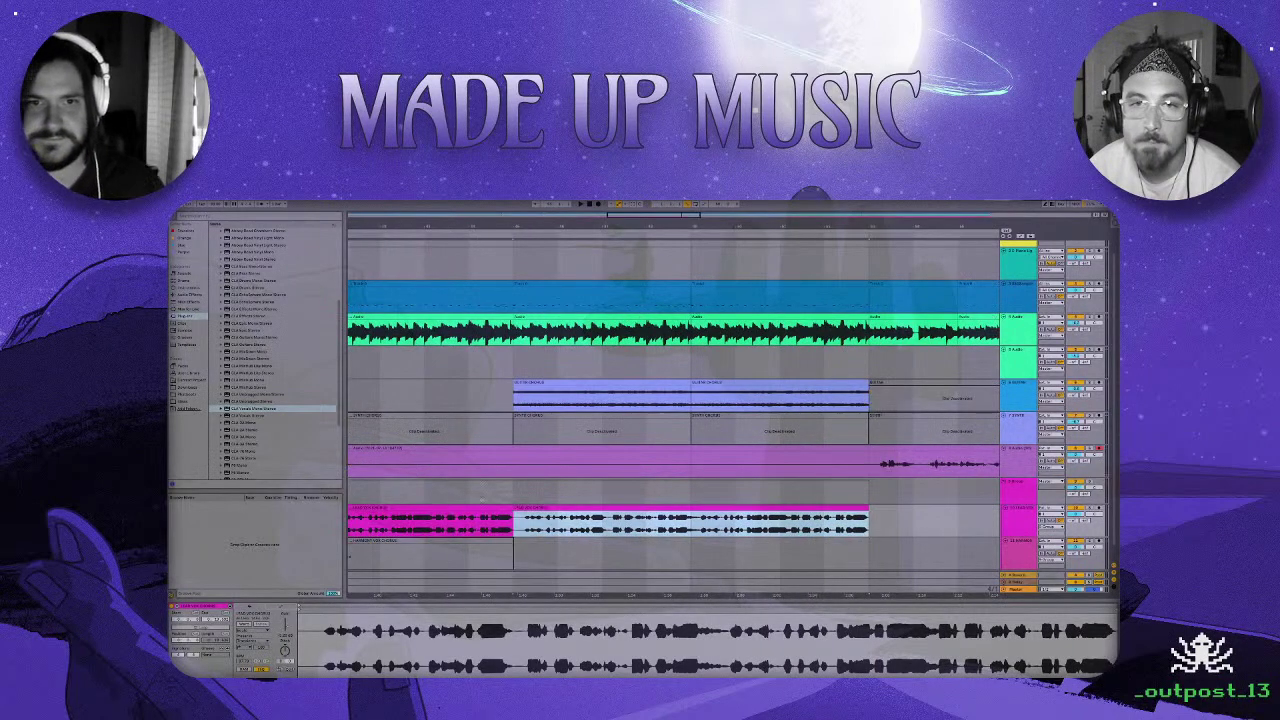
left_click_drag(507, 215, 507, 140)
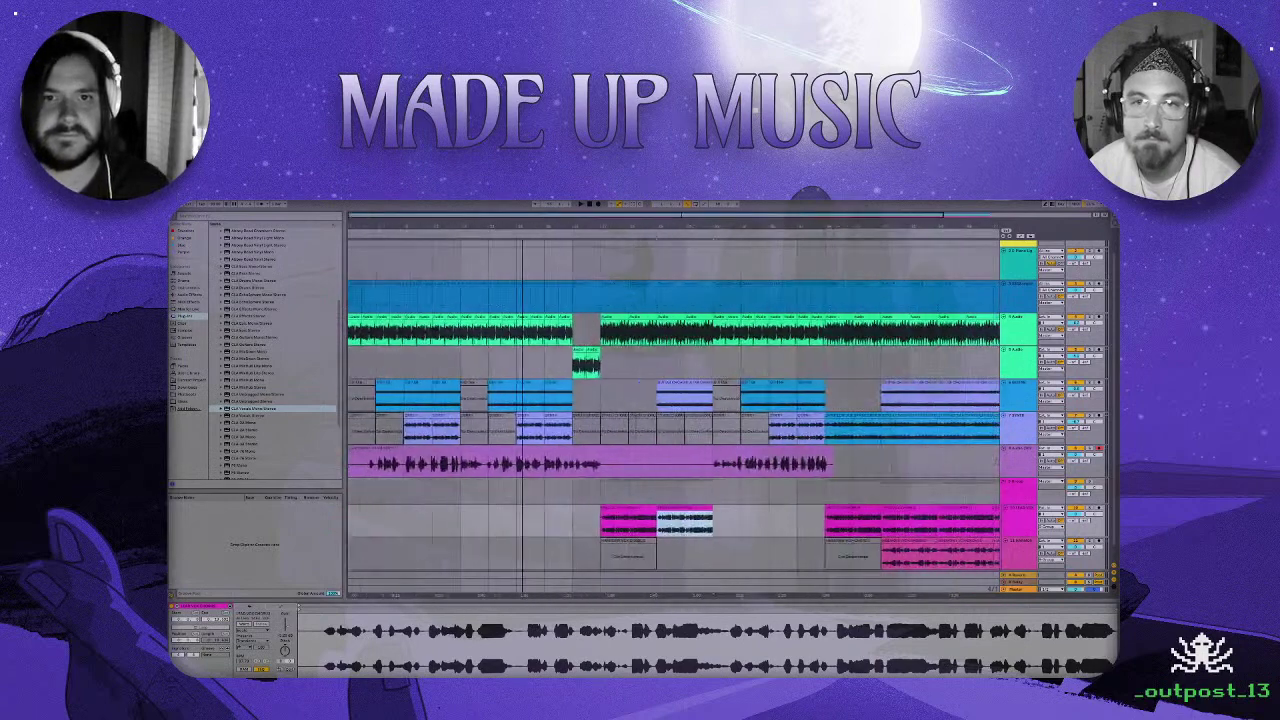
left_click(631, 497)
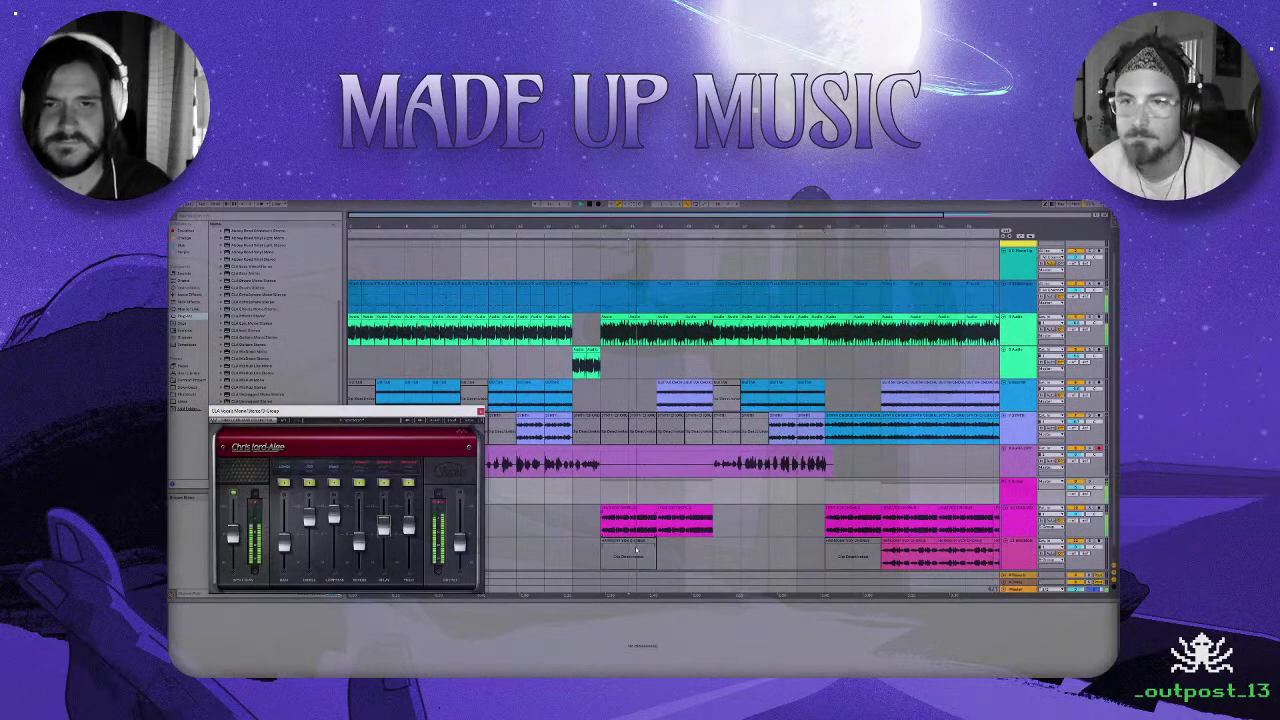
Duplicate the deactivated harmony vocal clip into the second half of the first chorus and activate the copy.
left_click(634, 545)
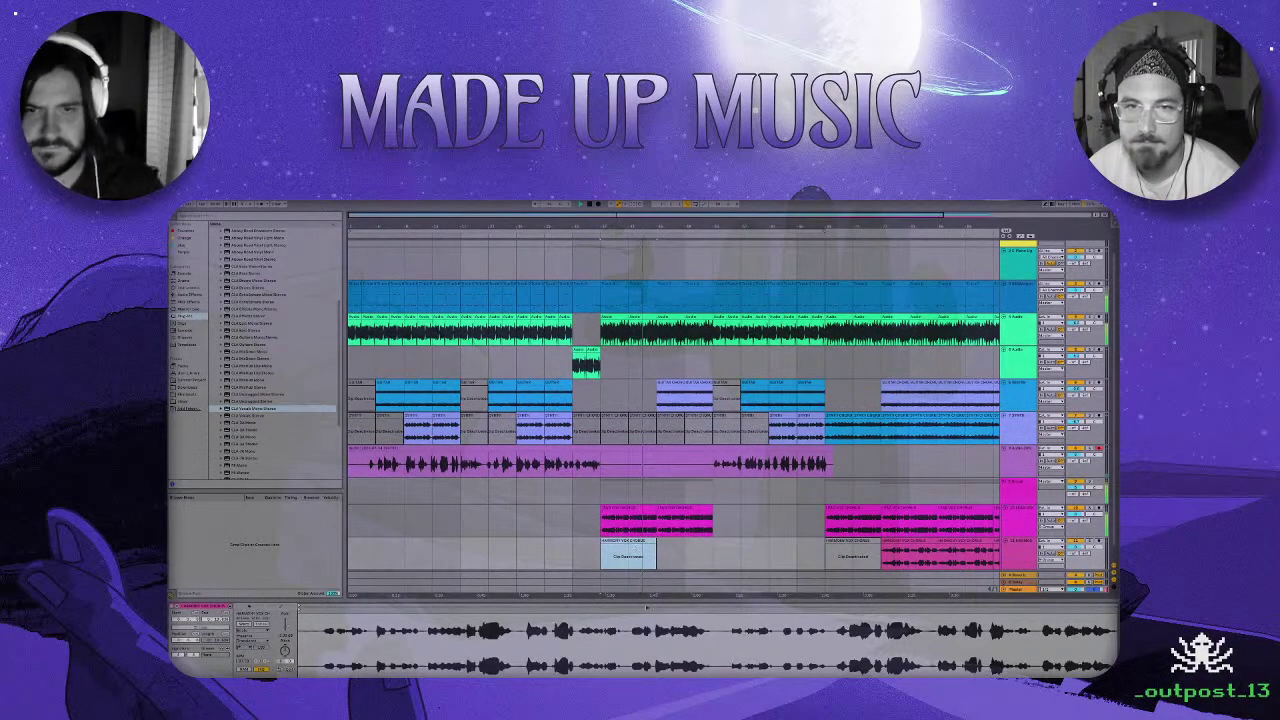
left_click_drag(639, 222, 620, 302)
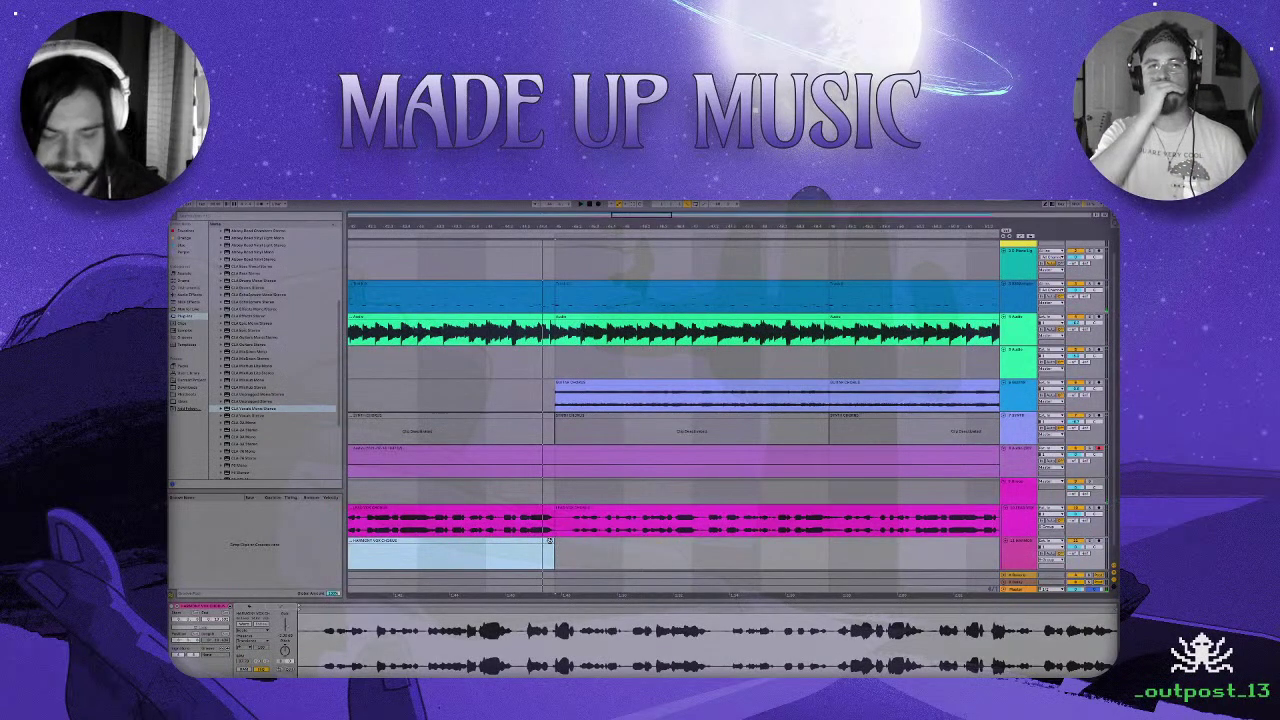
scroll(566, 545, "right", 3)
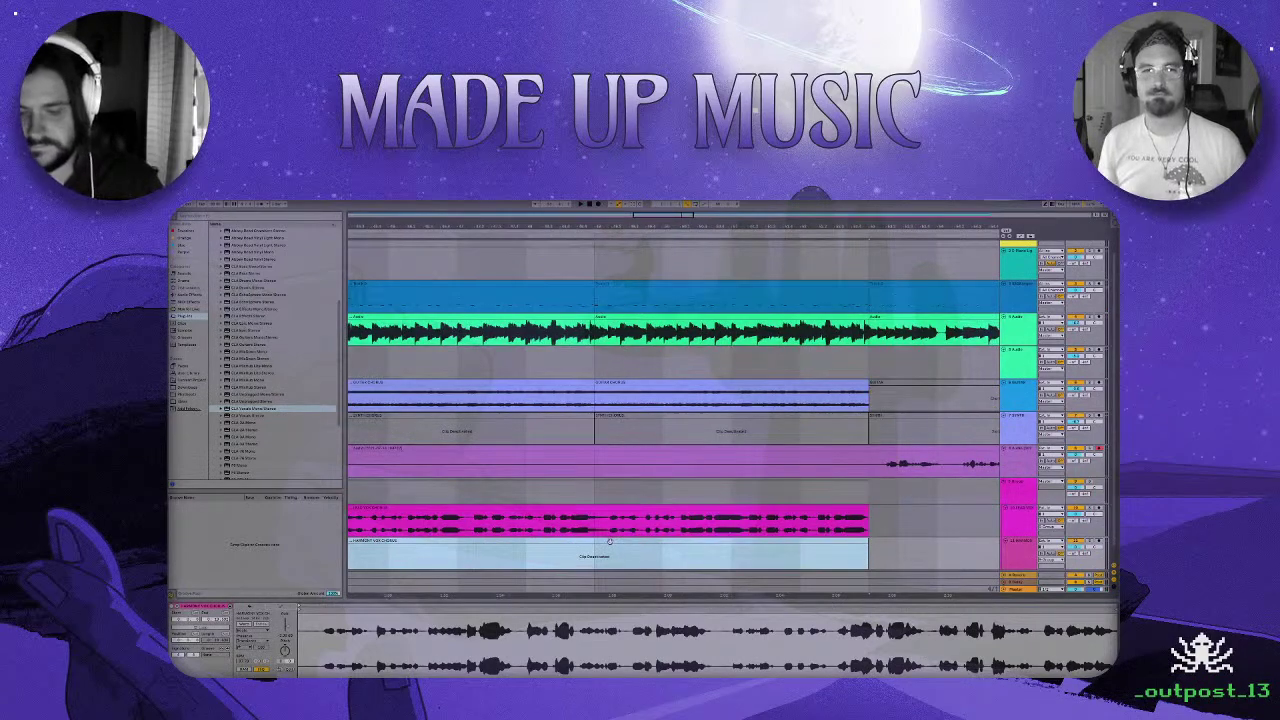
key("0")
double_click(535, 216)
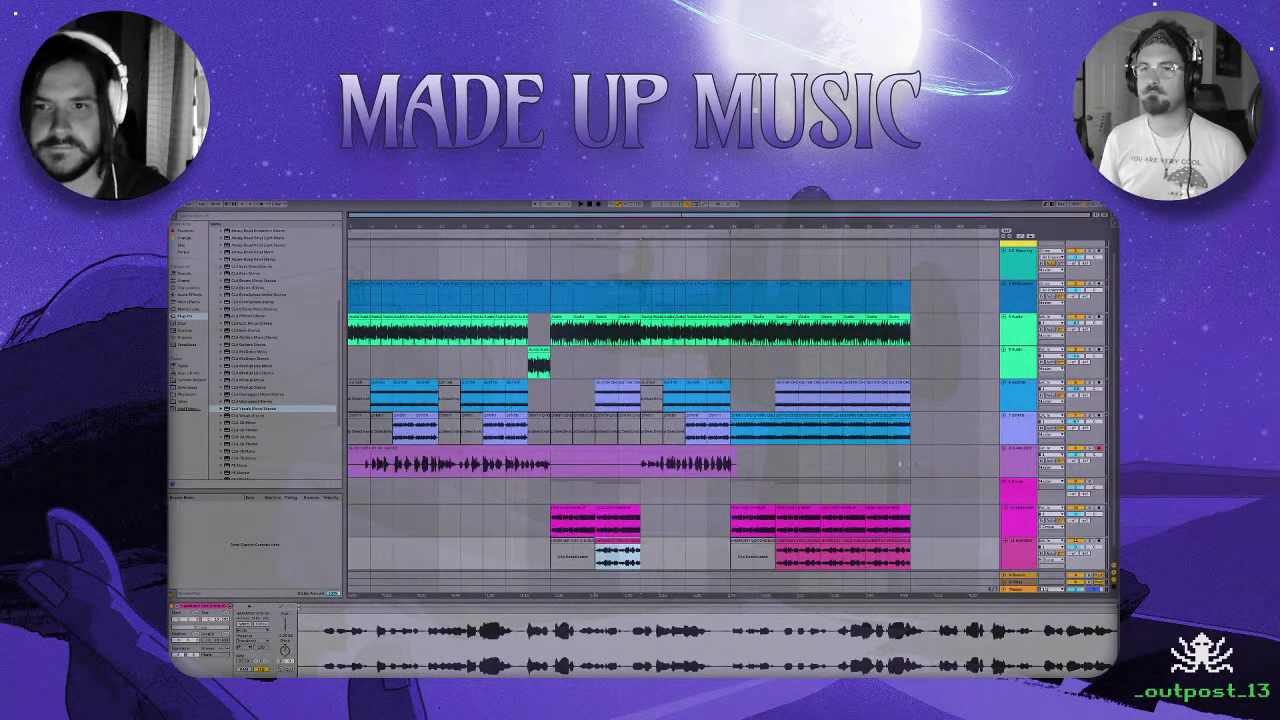
Replace all lead and harmony clips in the song's final section with a copy of the first-chorus vocal clips.
left_click_drag(932, 556, 733, 519)
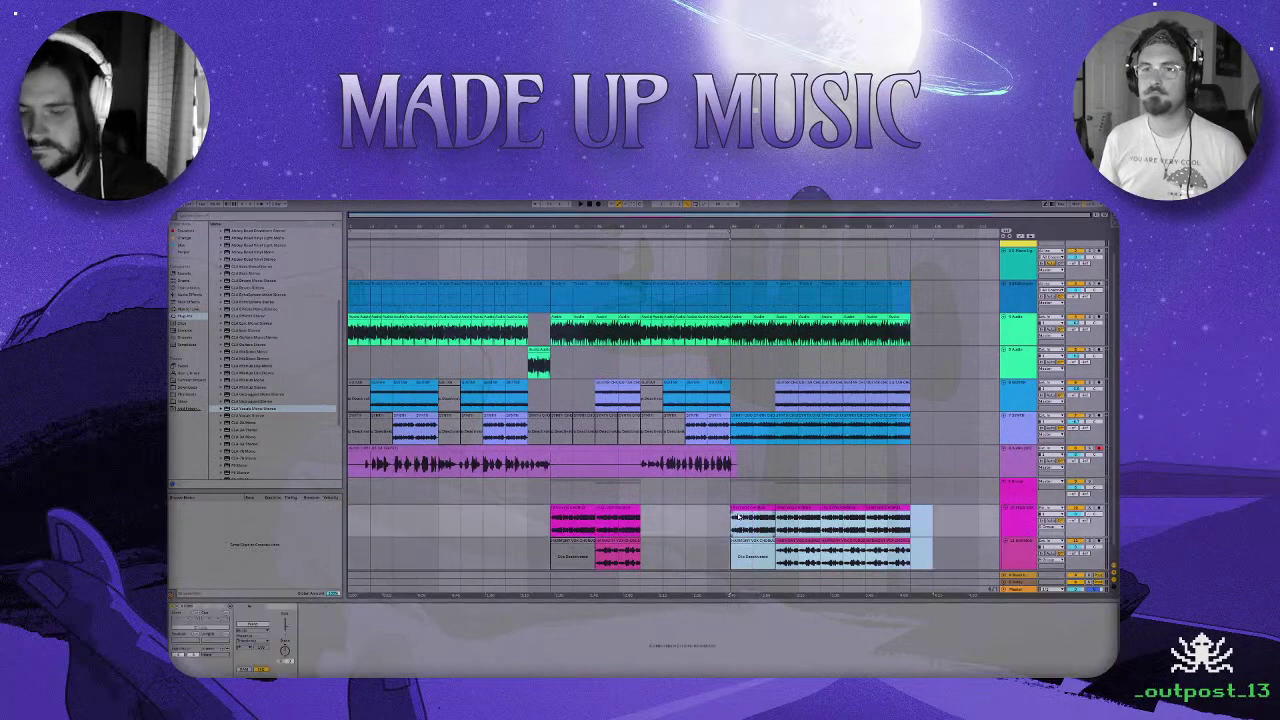
key("Delete")
left_click_drag(647, 567, 552, 508)
left_click(731, 528)
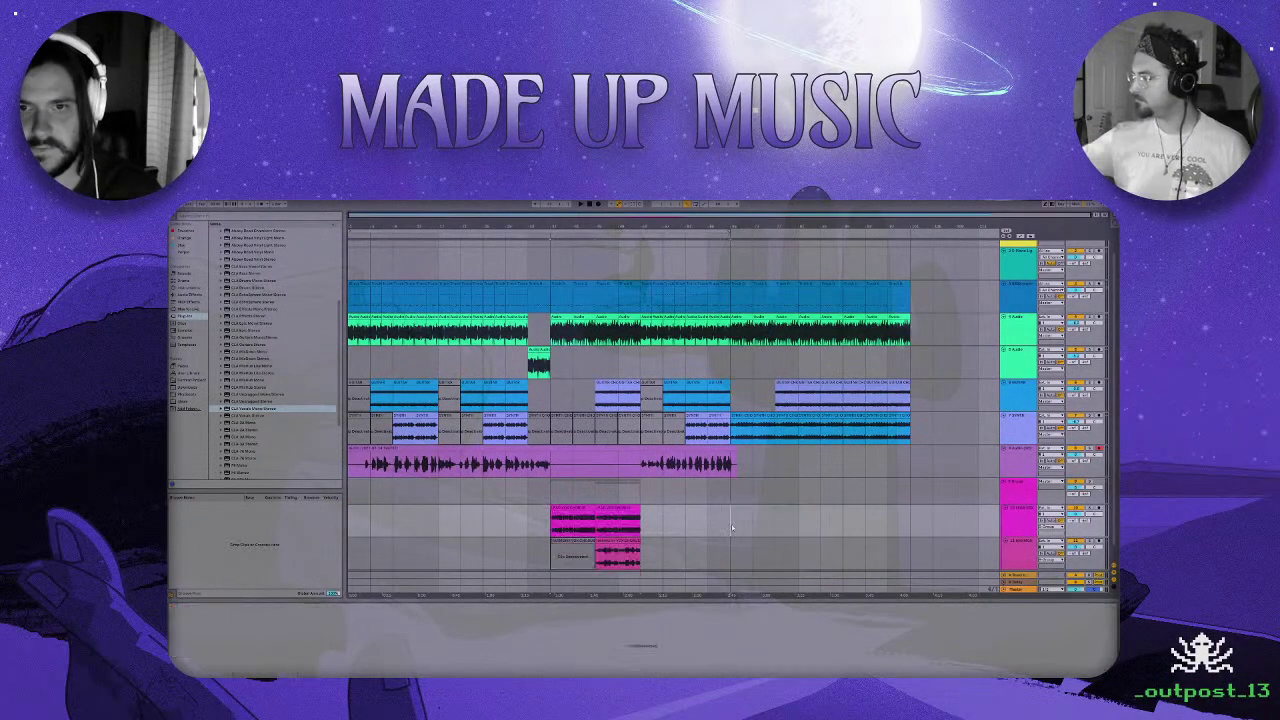
key("ctrl+v")
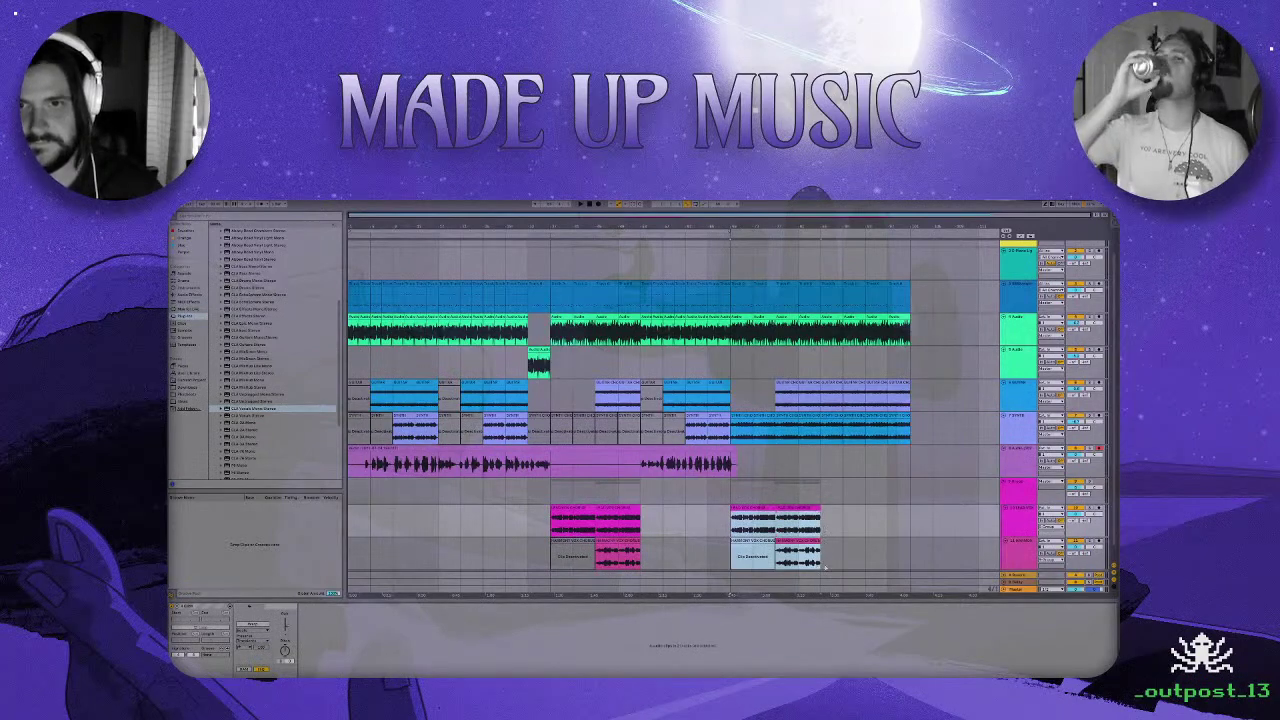
Duplicate the last pair of lead and harmony vocal clips twice to fill the song's final section.
left_click_drag(817, 563, 787, 520)
key("ctrl+d")
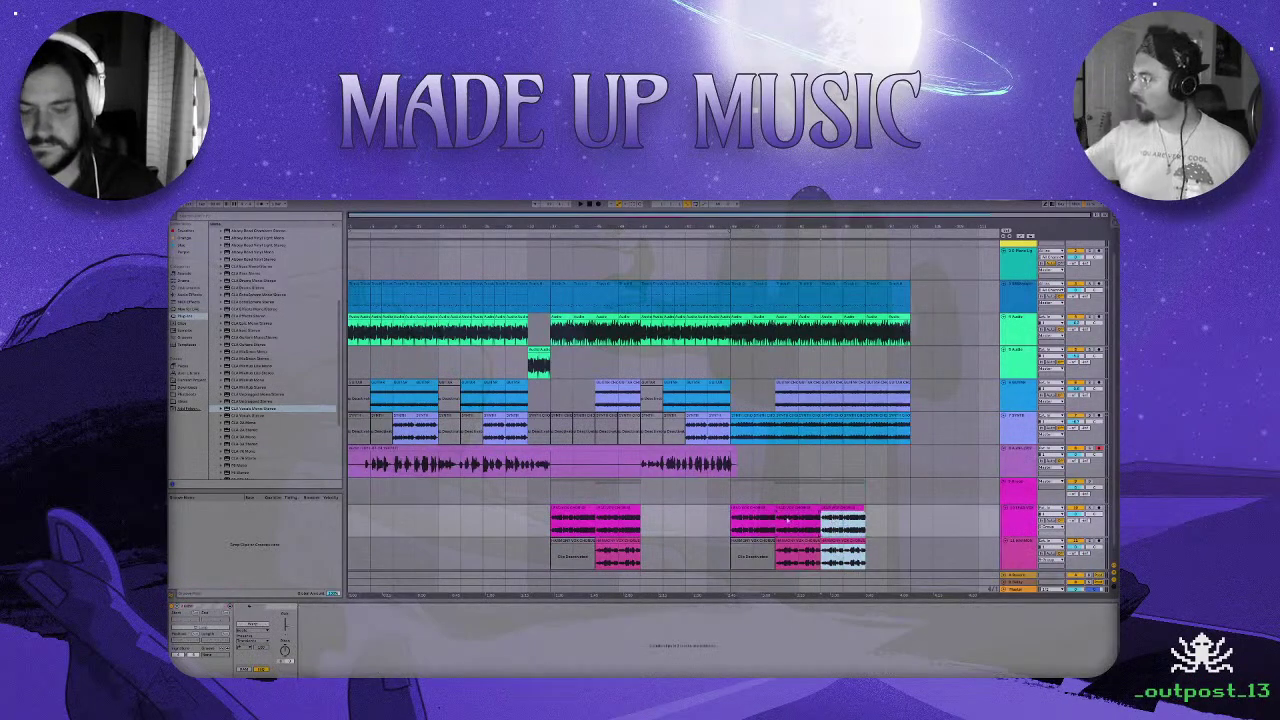
key("ctrl+d")
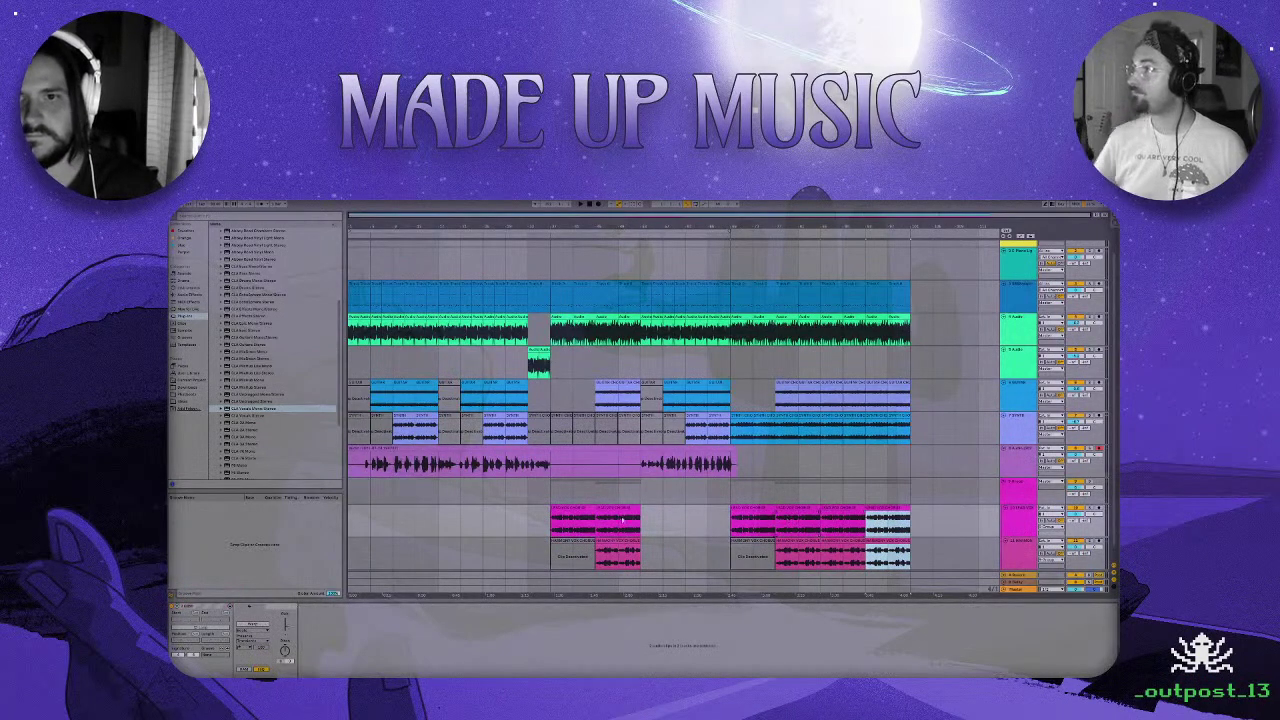
Play from the first chorus and adjust the vocal group's CLA Vocals plug-in, raising the bass fader and slightly lowering the treble.
left_click(552, 507)
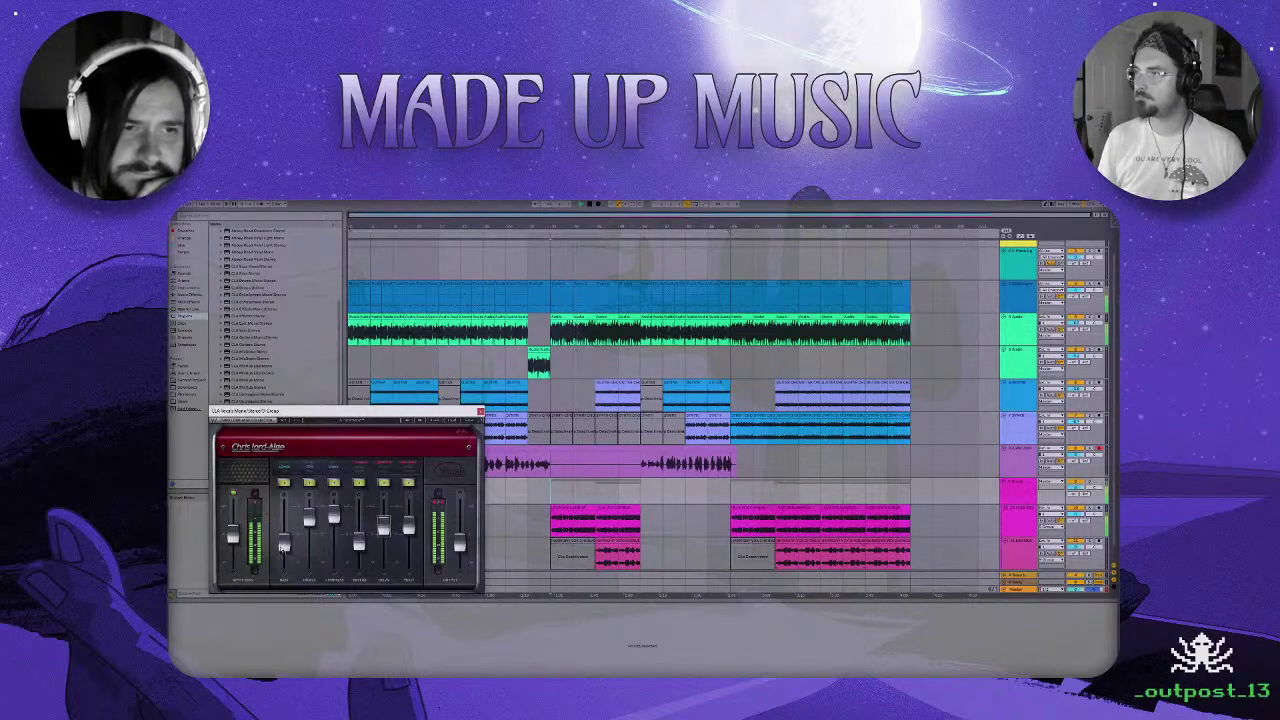
left_click_drag(284, 545, 309, 522)
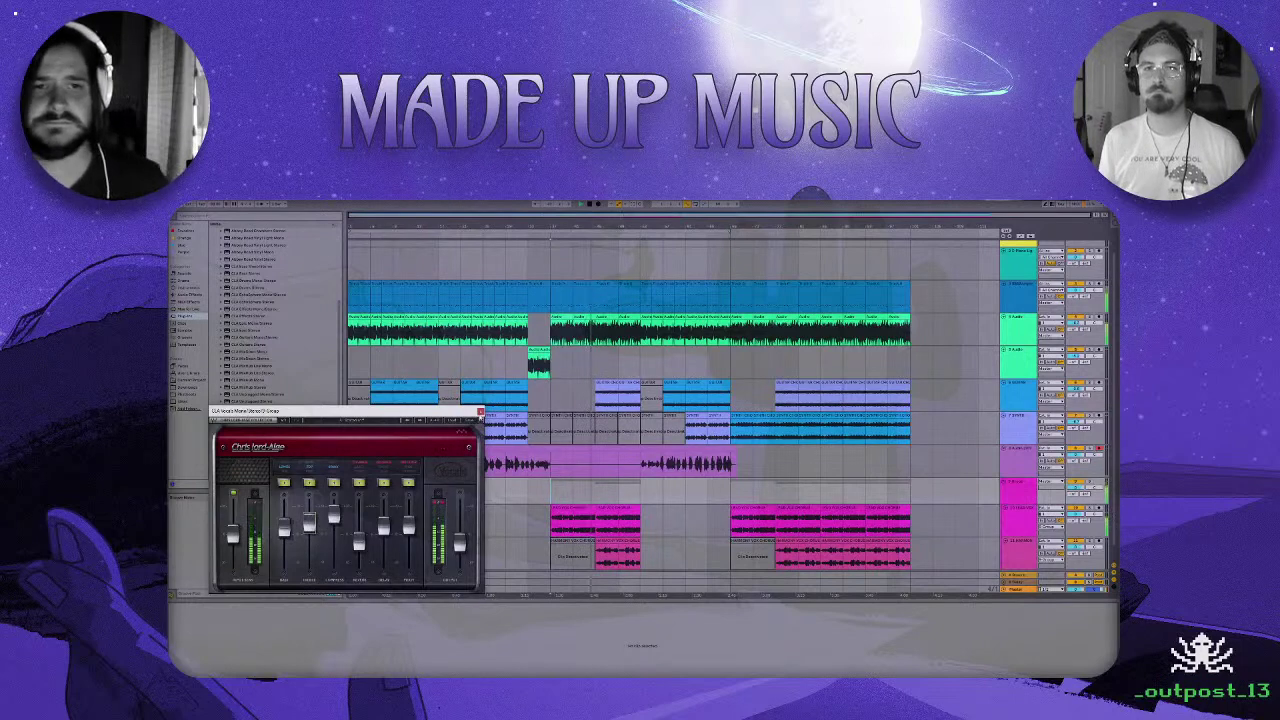
left_click(480, 411)
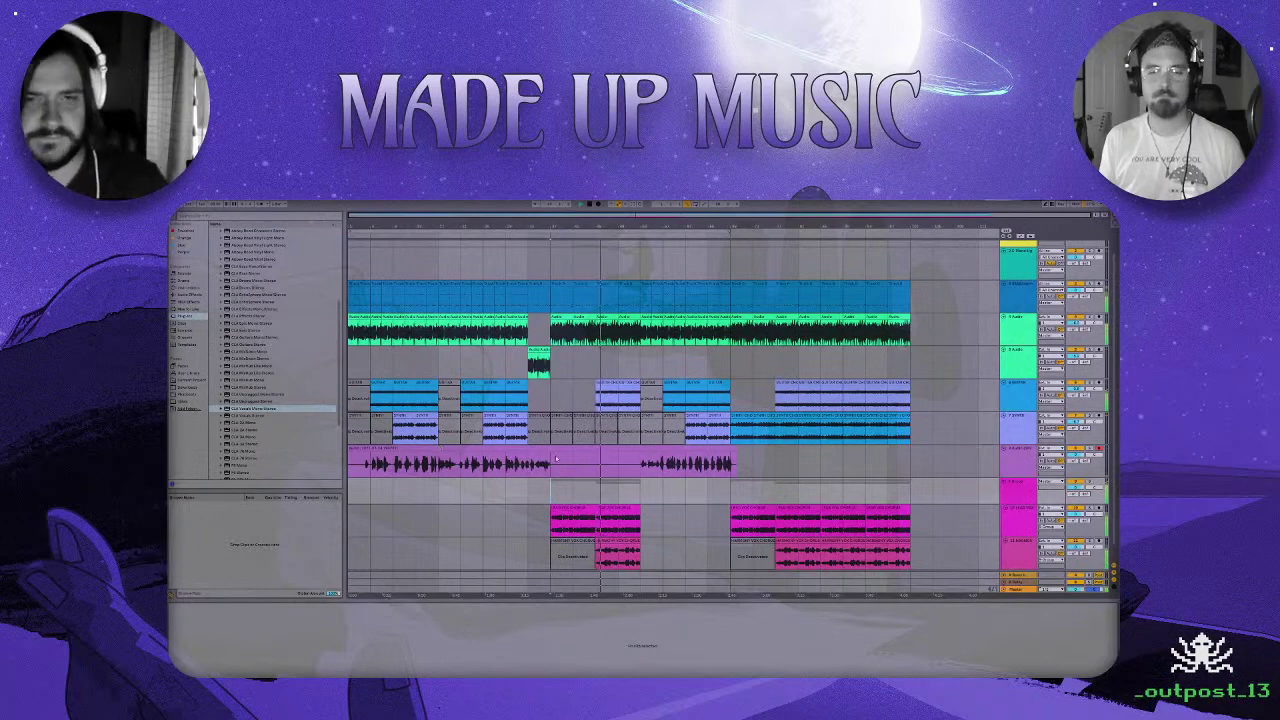
Review the track levels in the mixer during chorus playback and select the verse vocal track in the arrangement.
left_click(1112, 227)
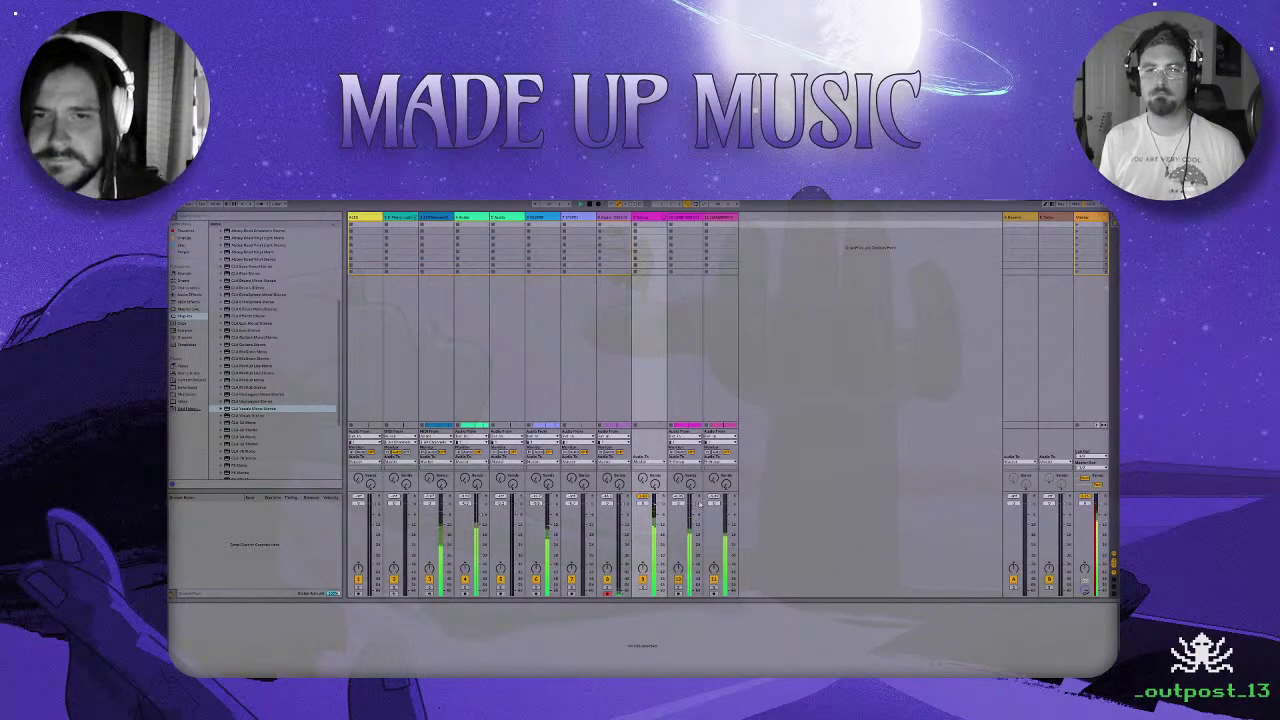
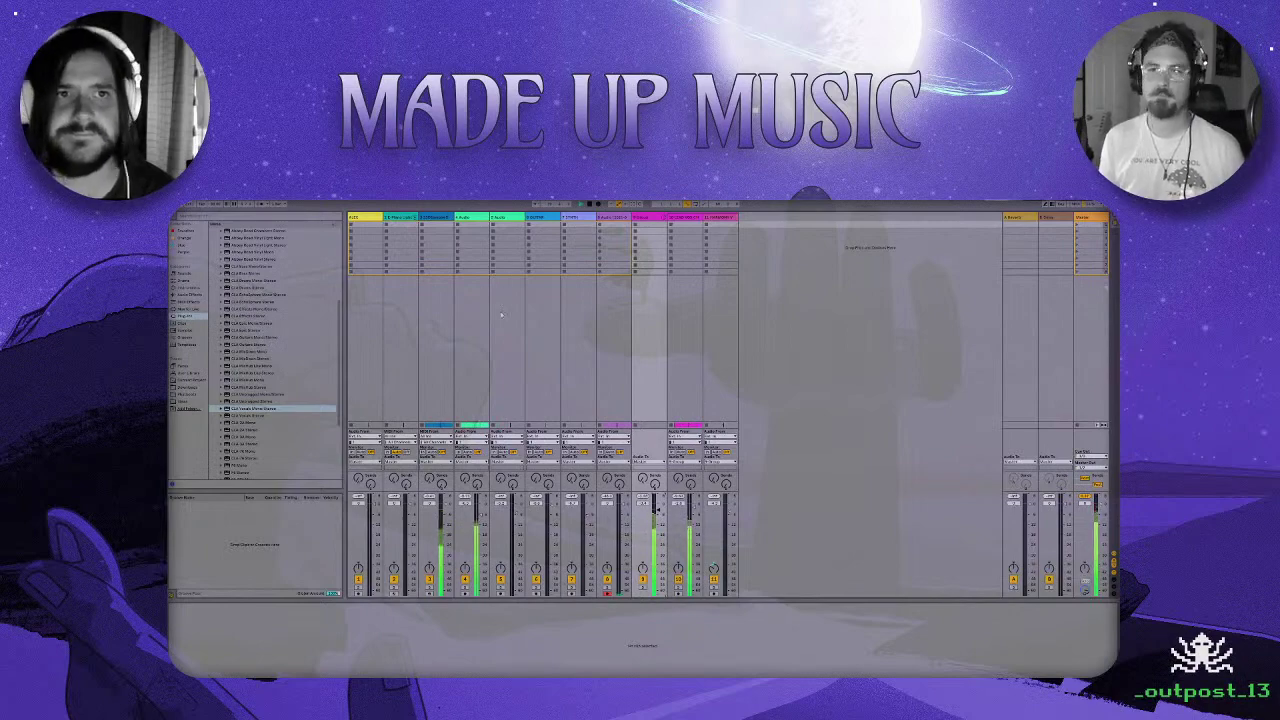
key("Tab")
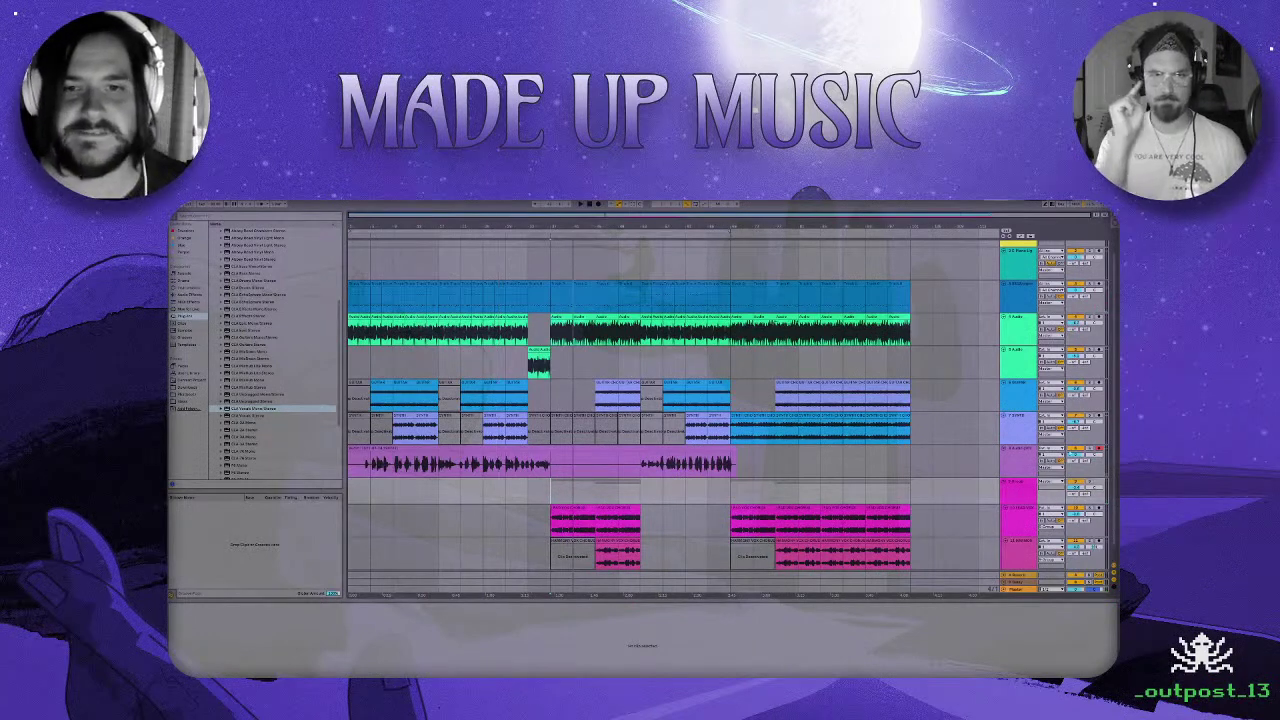
left_click(1020, 467)
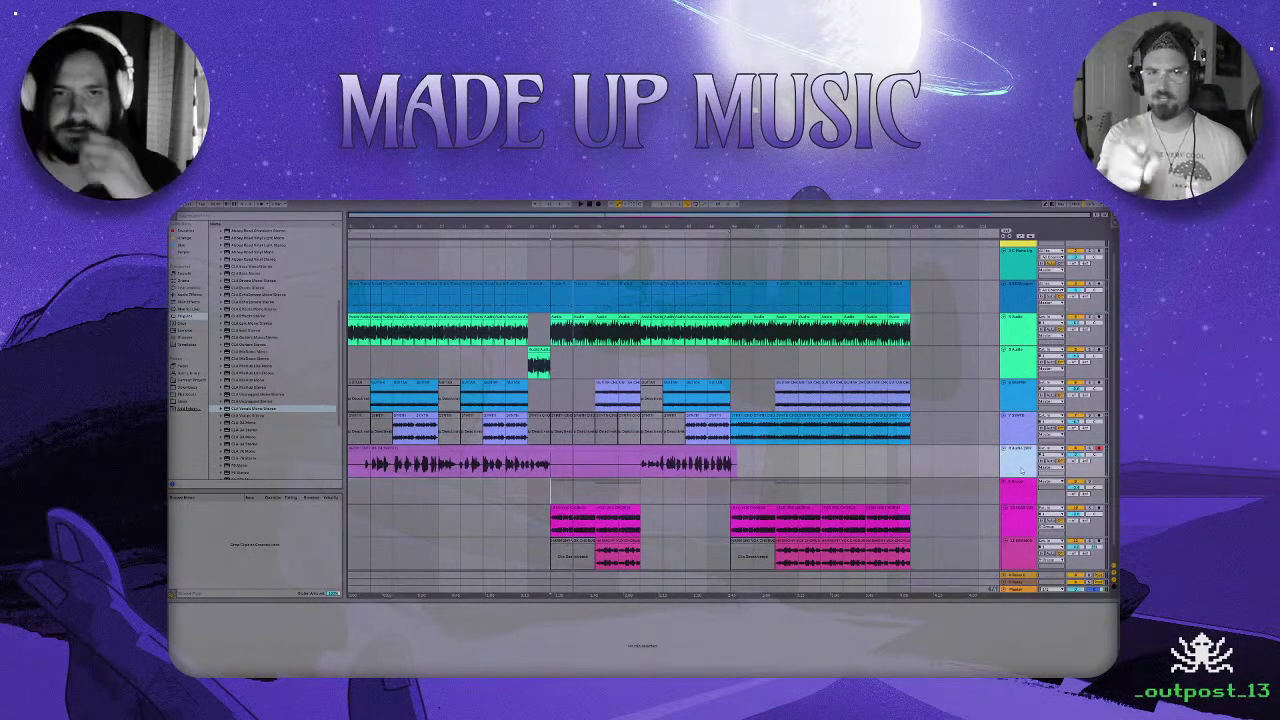
Start saving the Live Set under a new name and choose the Made Up Music folder as its location.
left_click(182, 200)
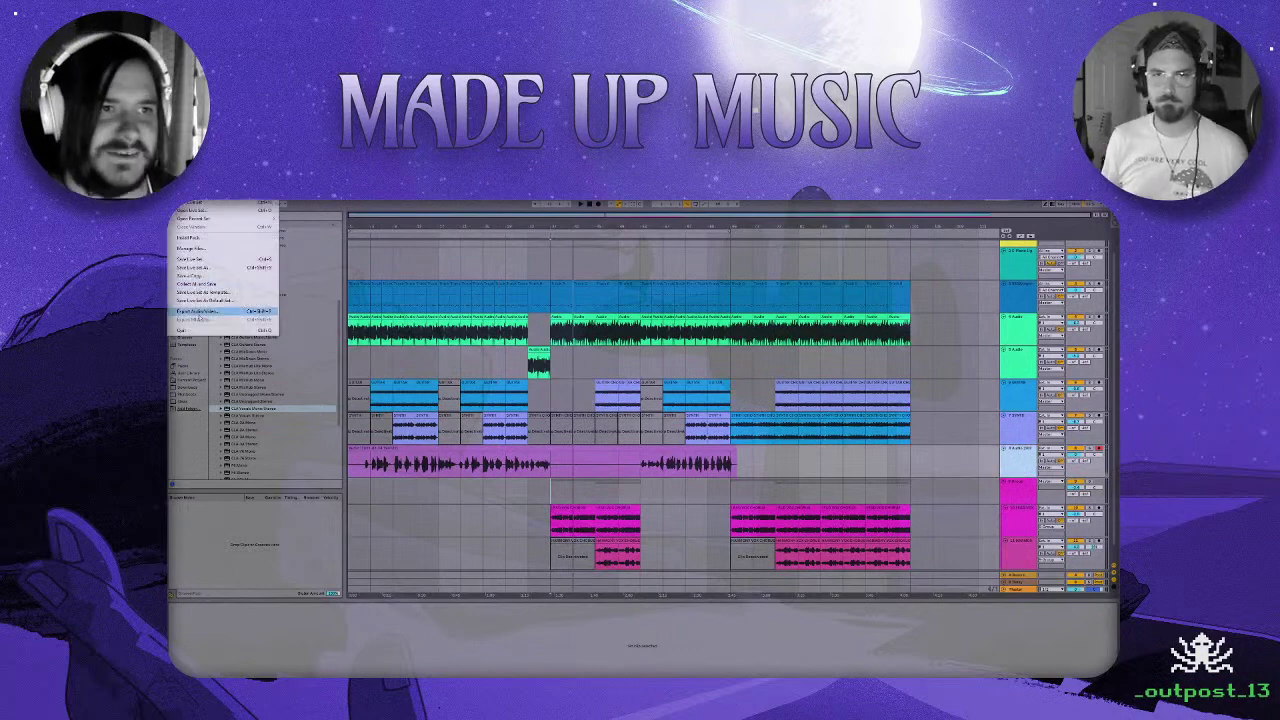
left_click(204, 260)
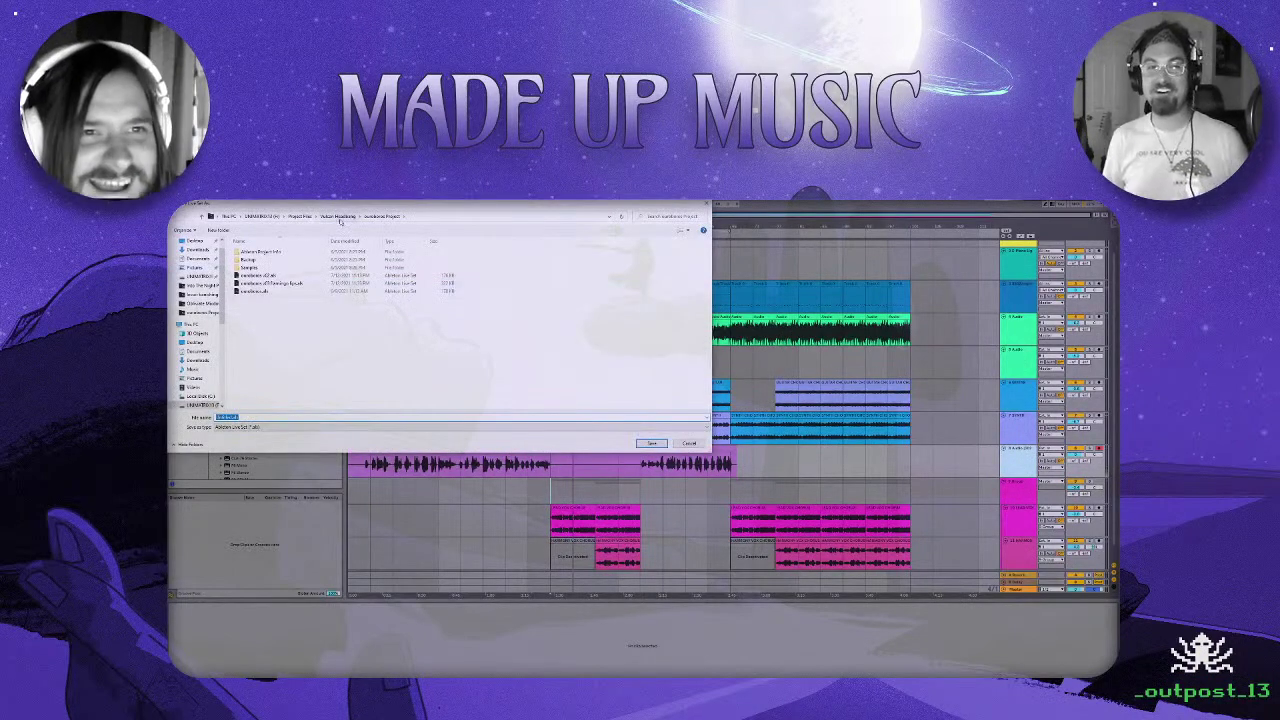
left_click(286, 216)
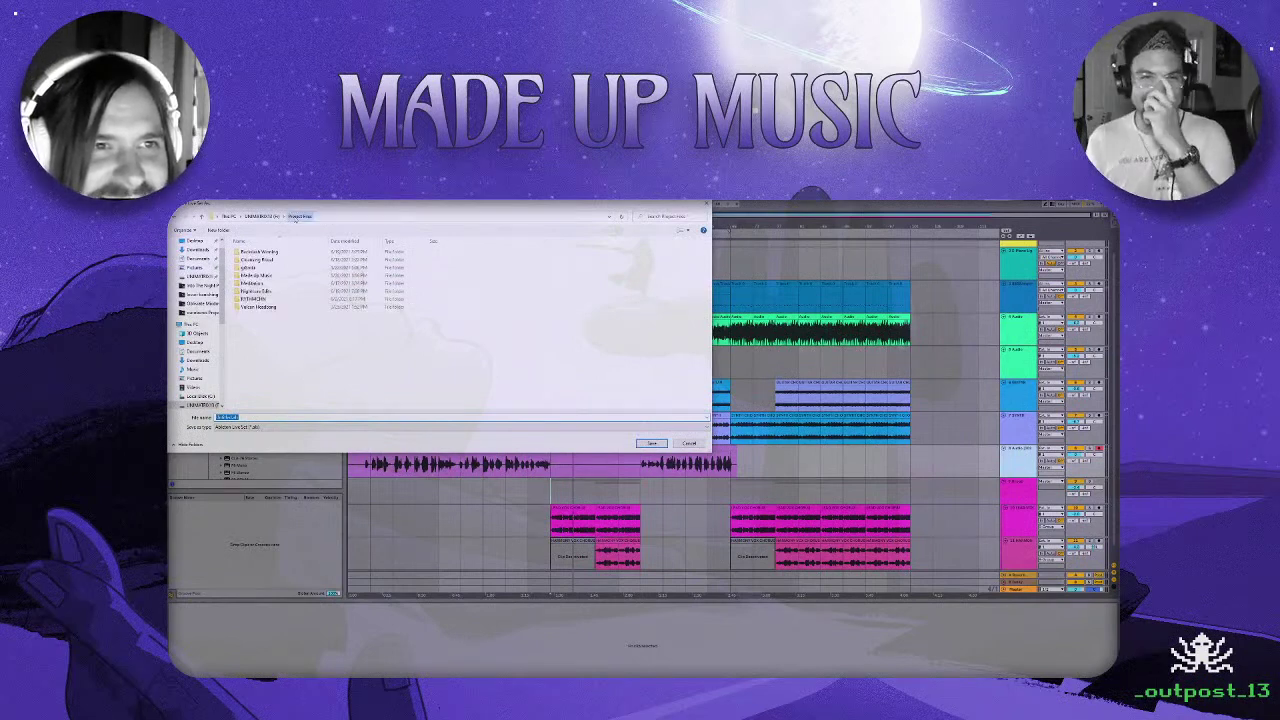
double_click(260, 277)
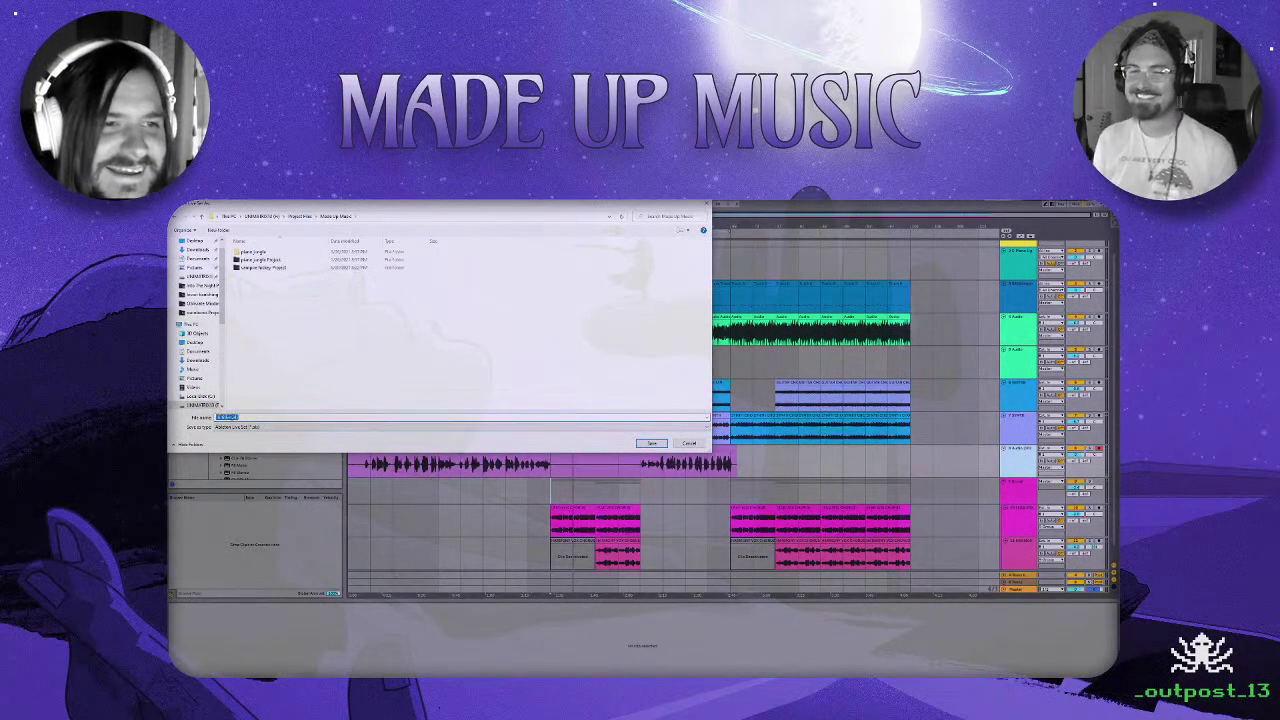
Name the Live Set Freaks Of The Underground.als and save it.
left_click(258, 405)
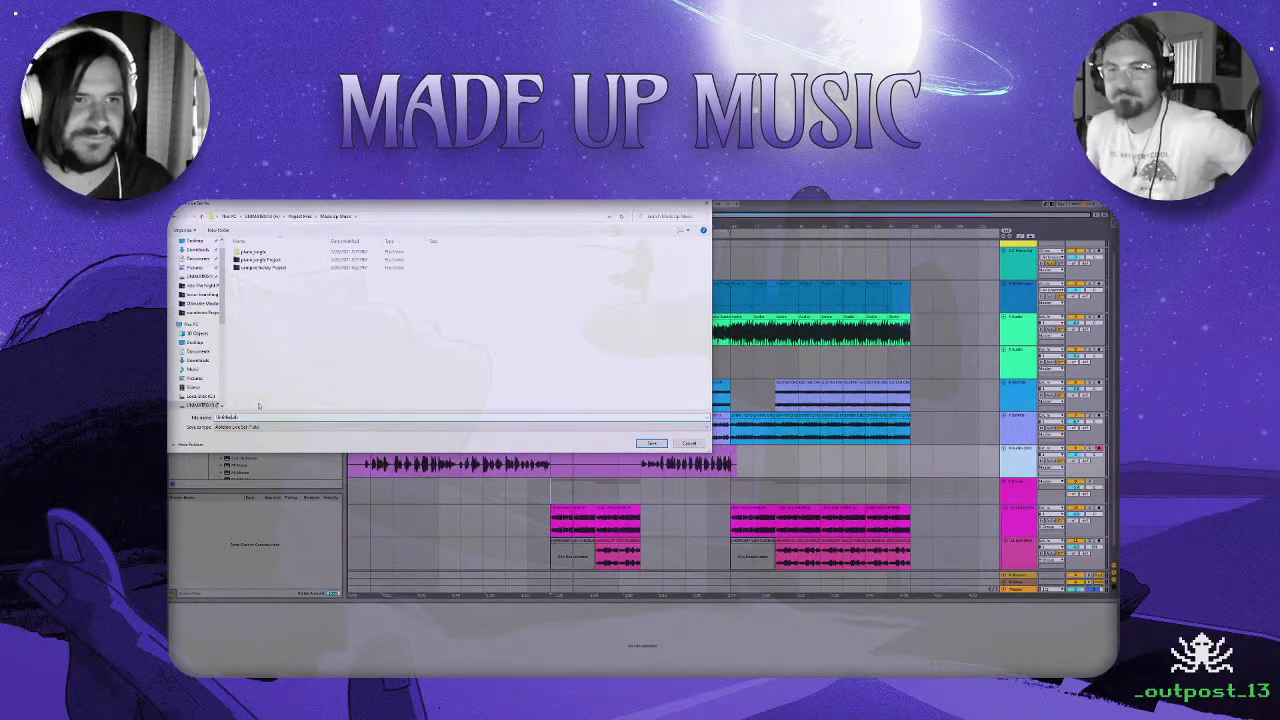
key("BackSpace")
key("BackSpace")
key("BackSpace")
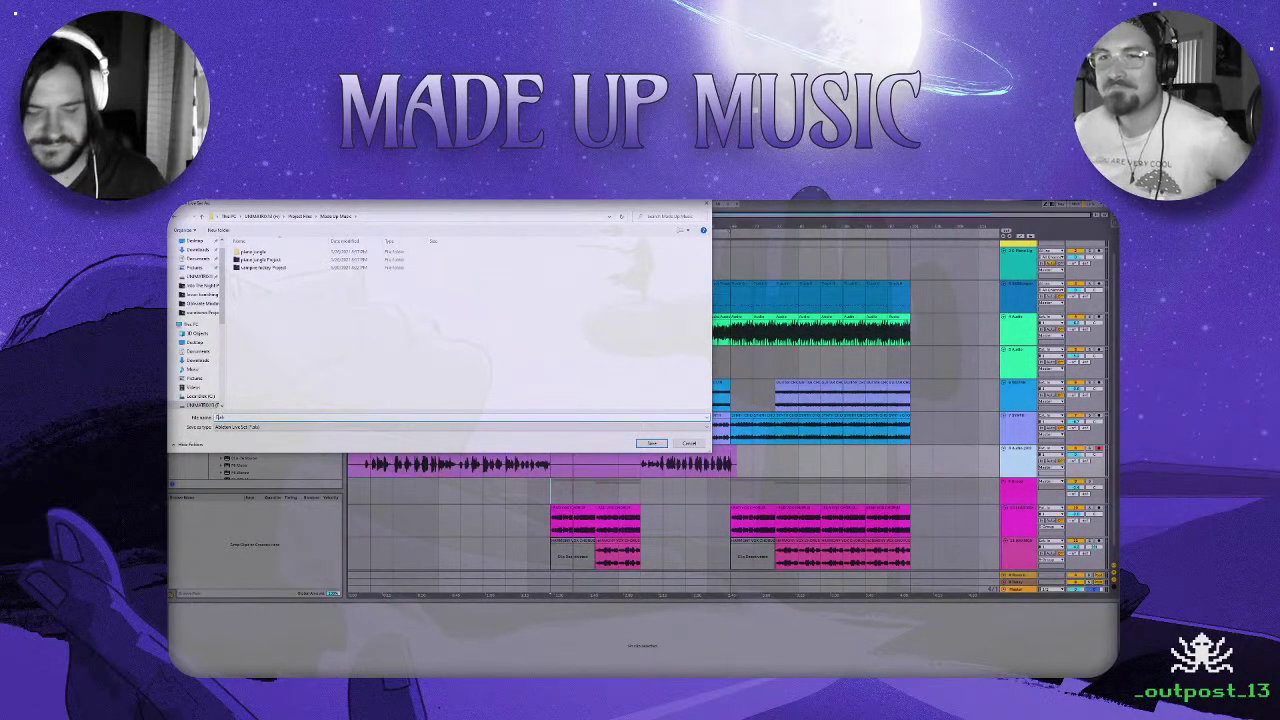
type("Freaks Of Th")
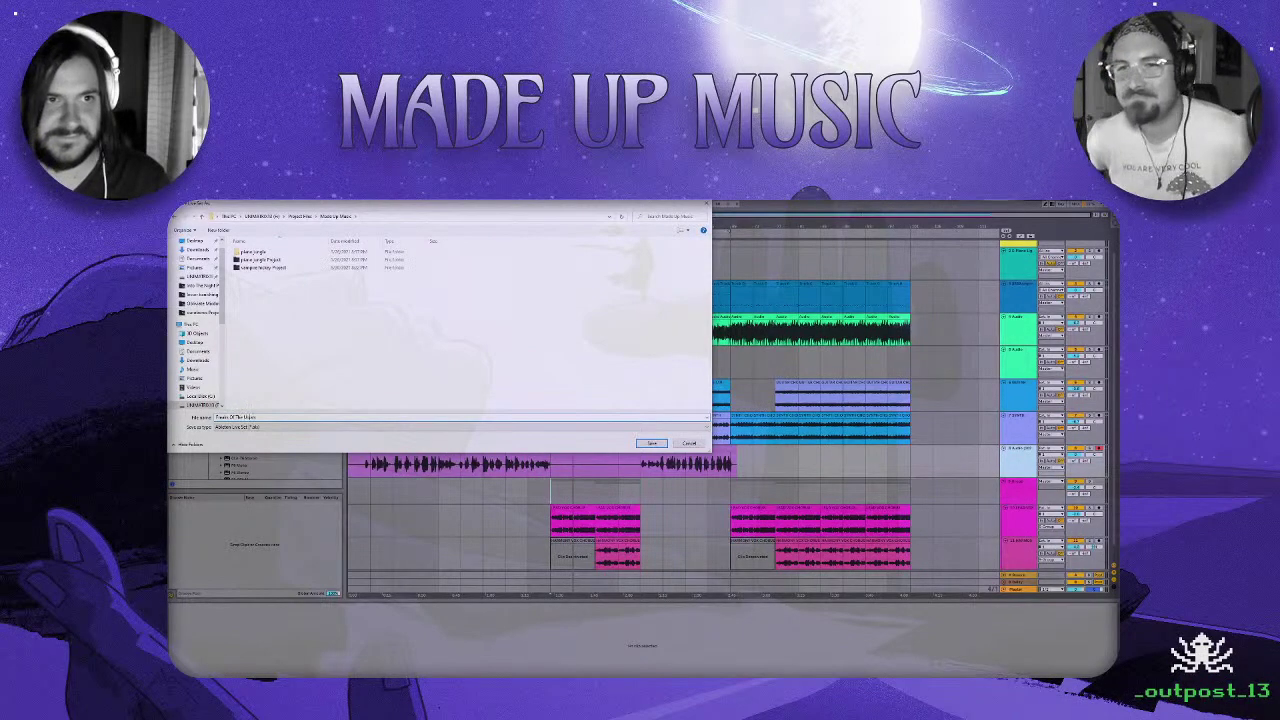
type("e Unde")
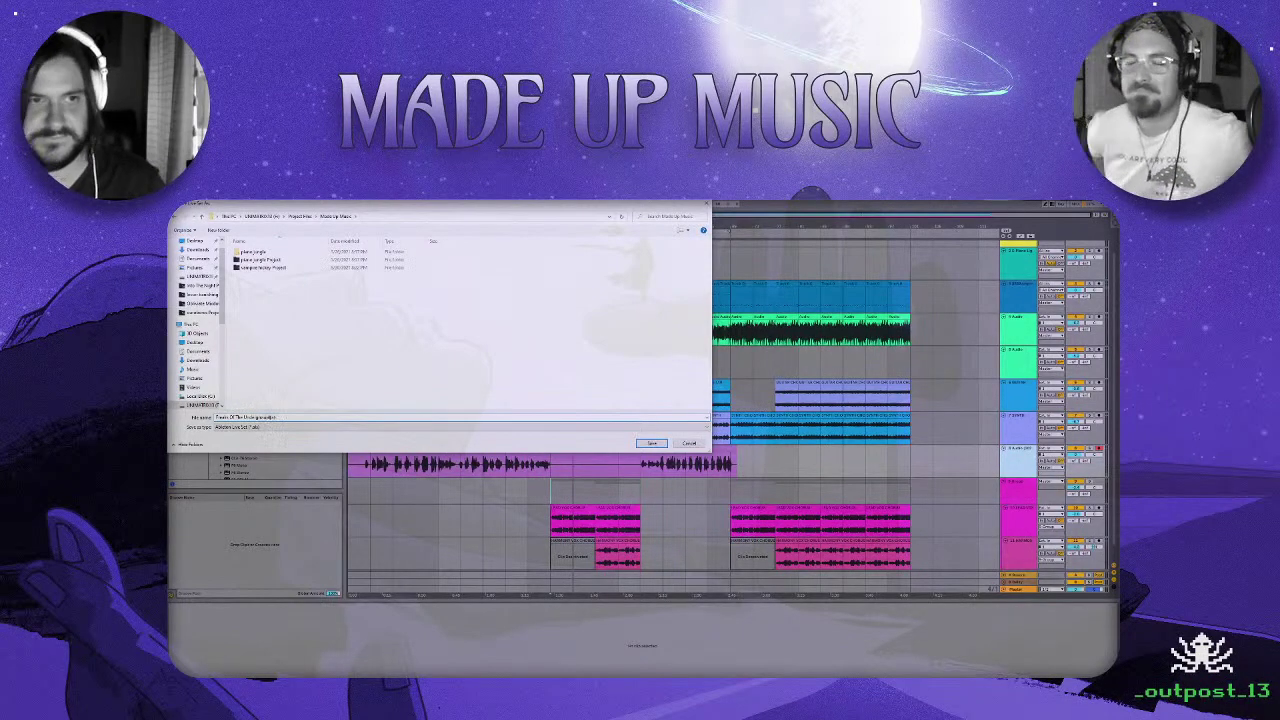
type("rground.als")
left_click(651, 443)
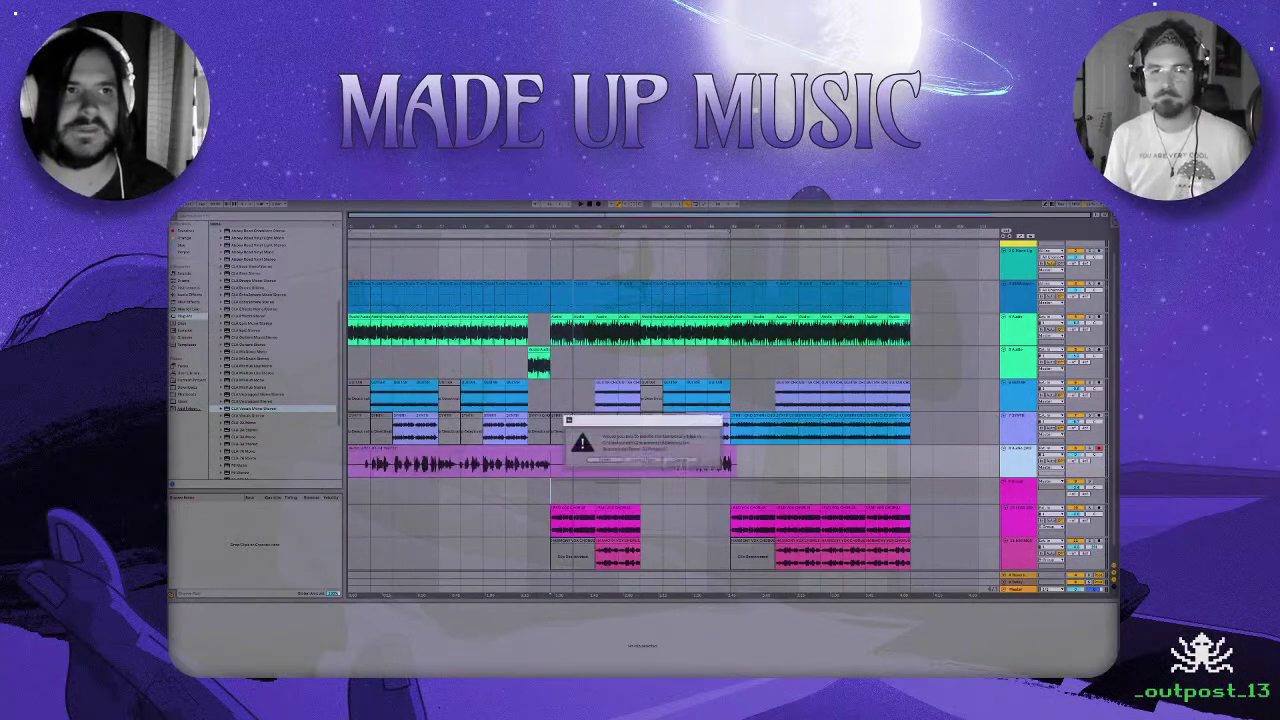
left_click(604, 460)
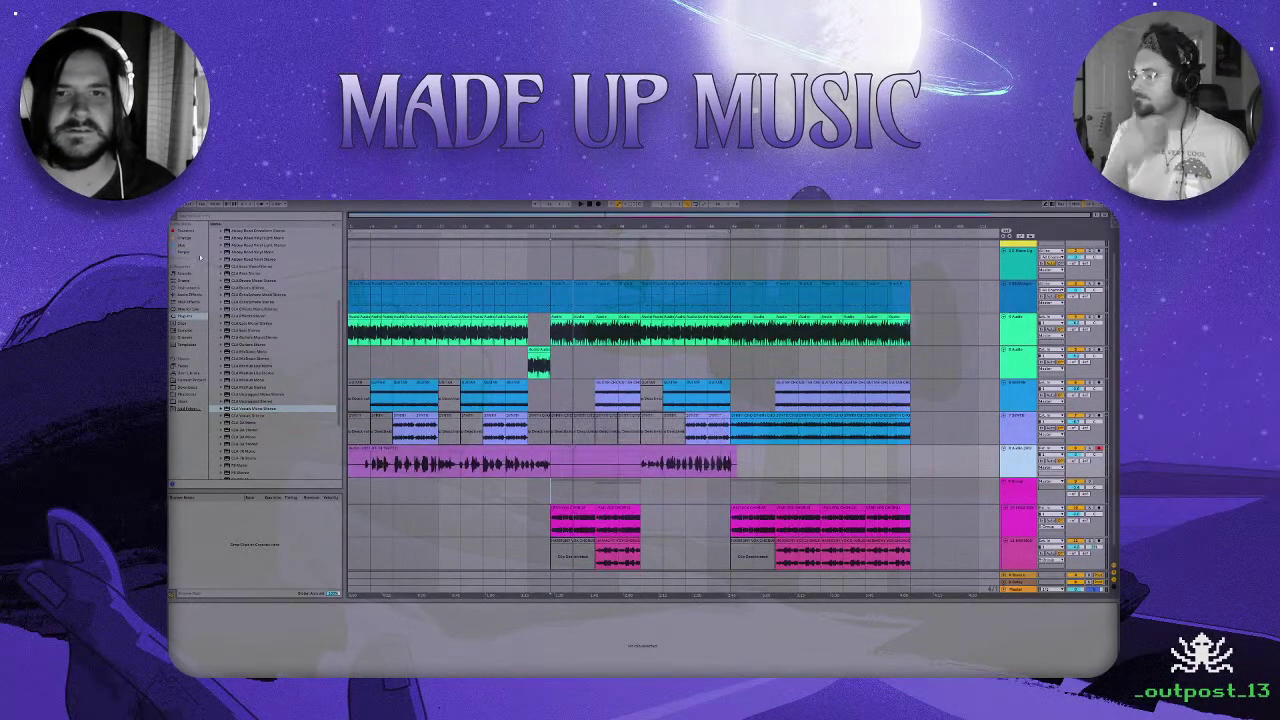
Collect all external files into the project and save it.
left_click(177, 195)
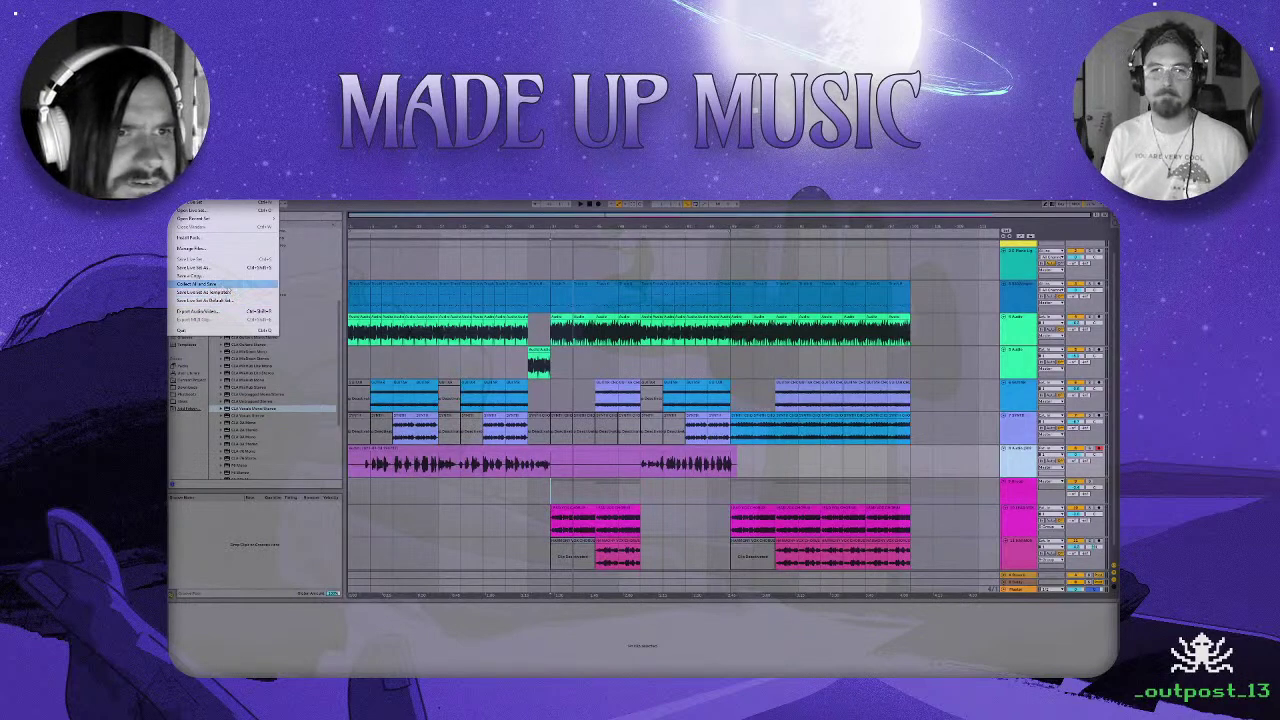
left_click(197, 283)
key("Return")
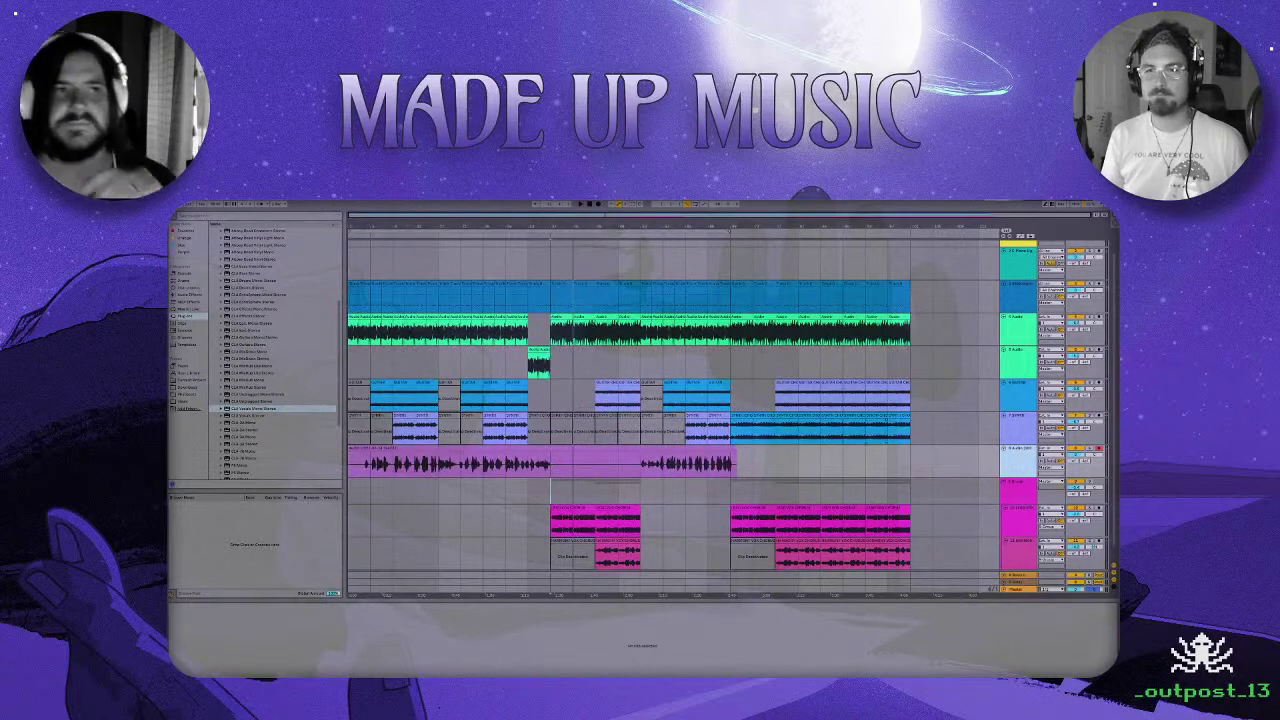
Add the CLA Vocals plug-in to the verse vocal track and load its Rock Male preset.
left_click(266, 409)
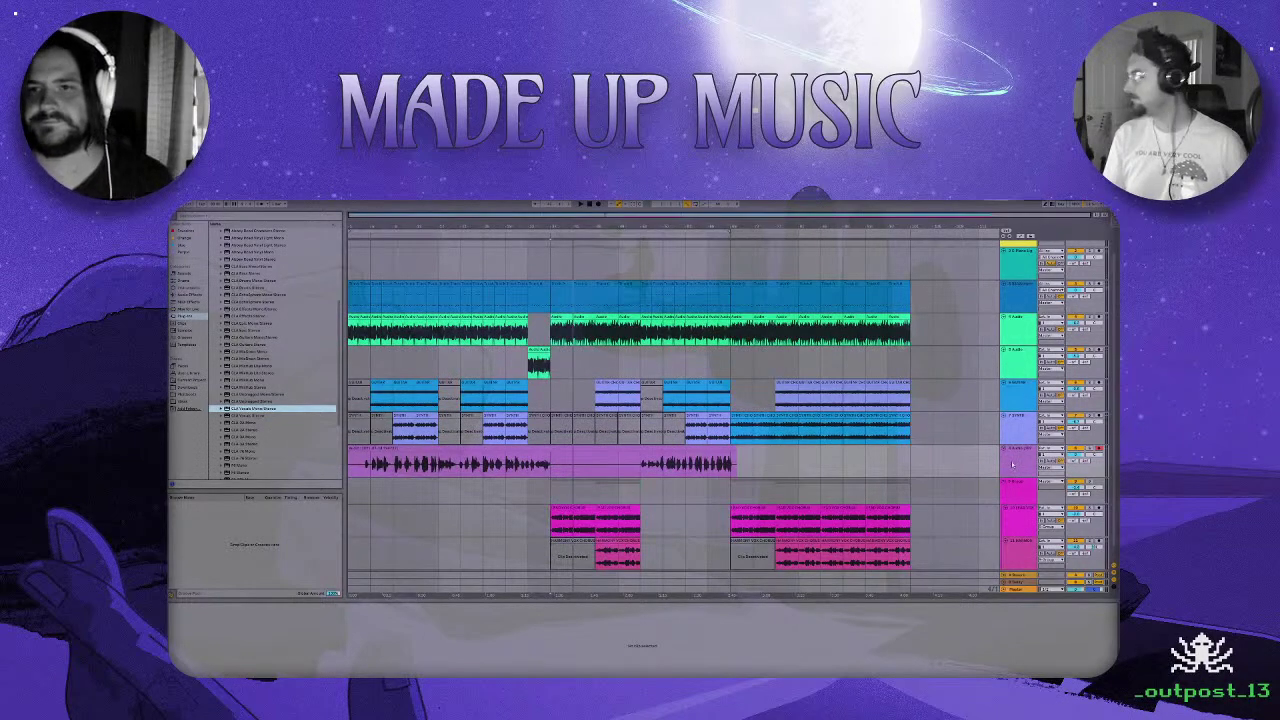
left_click(455, 424)
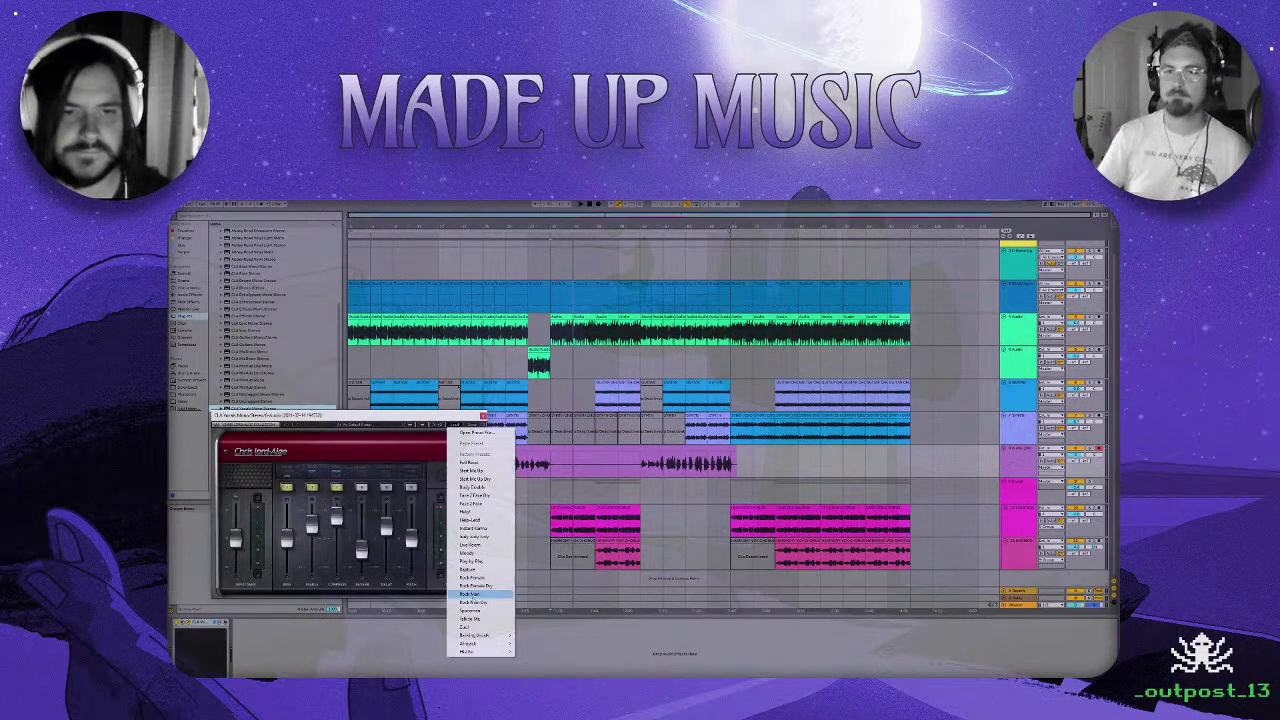
left_click(470, 594)
left_click(484, 414)
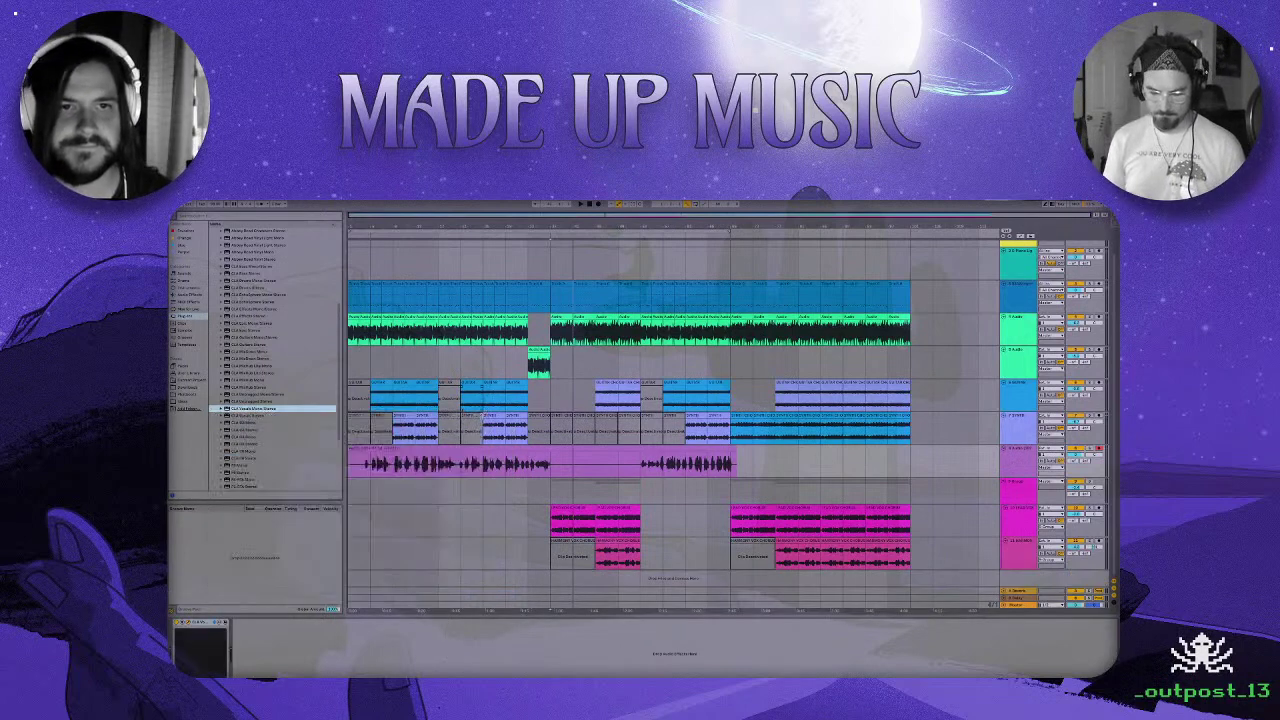
Play the song from the start of the first verse vocals and check the track levels in the mixer.
left_click(371, 484)
key("space")
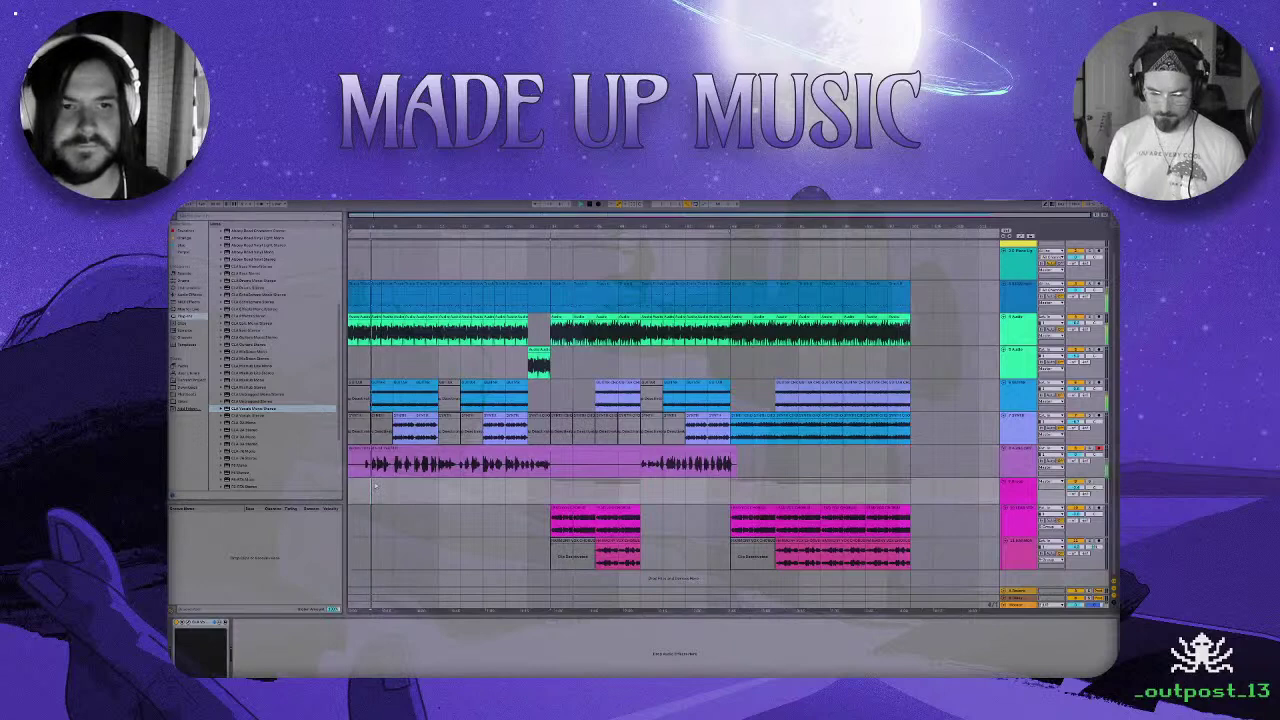
key("Tab")
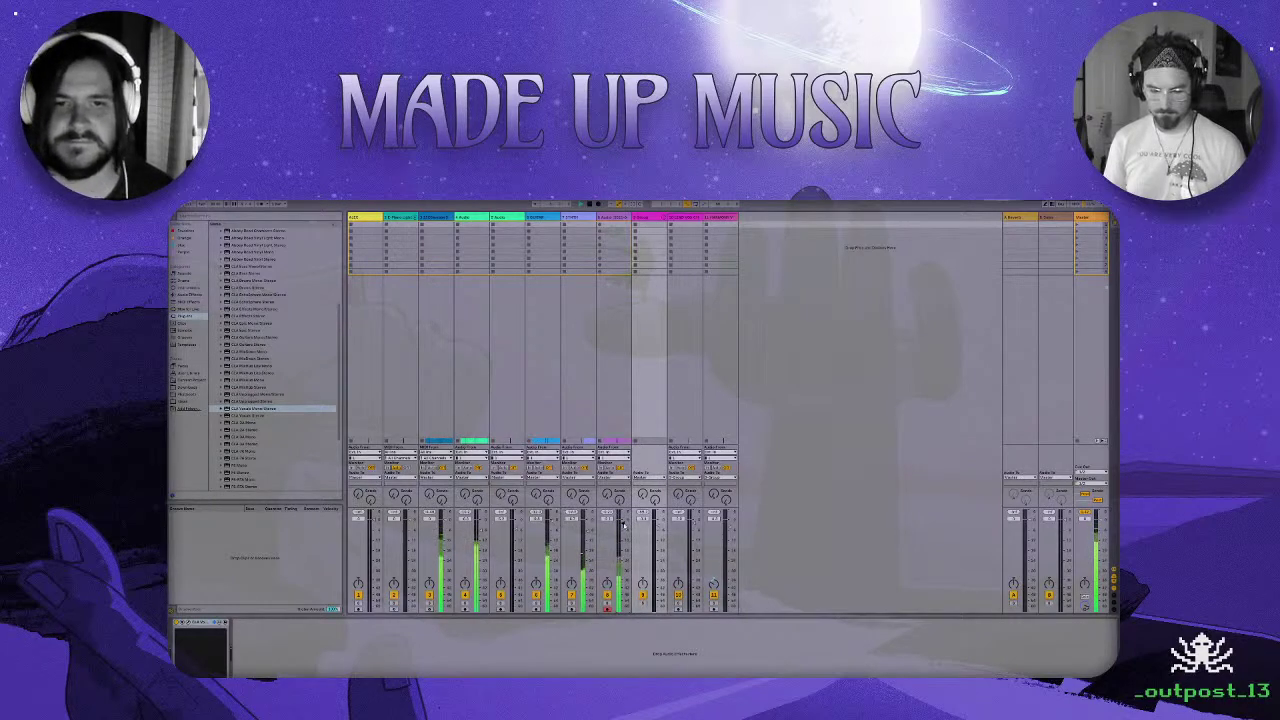
key("Tab")
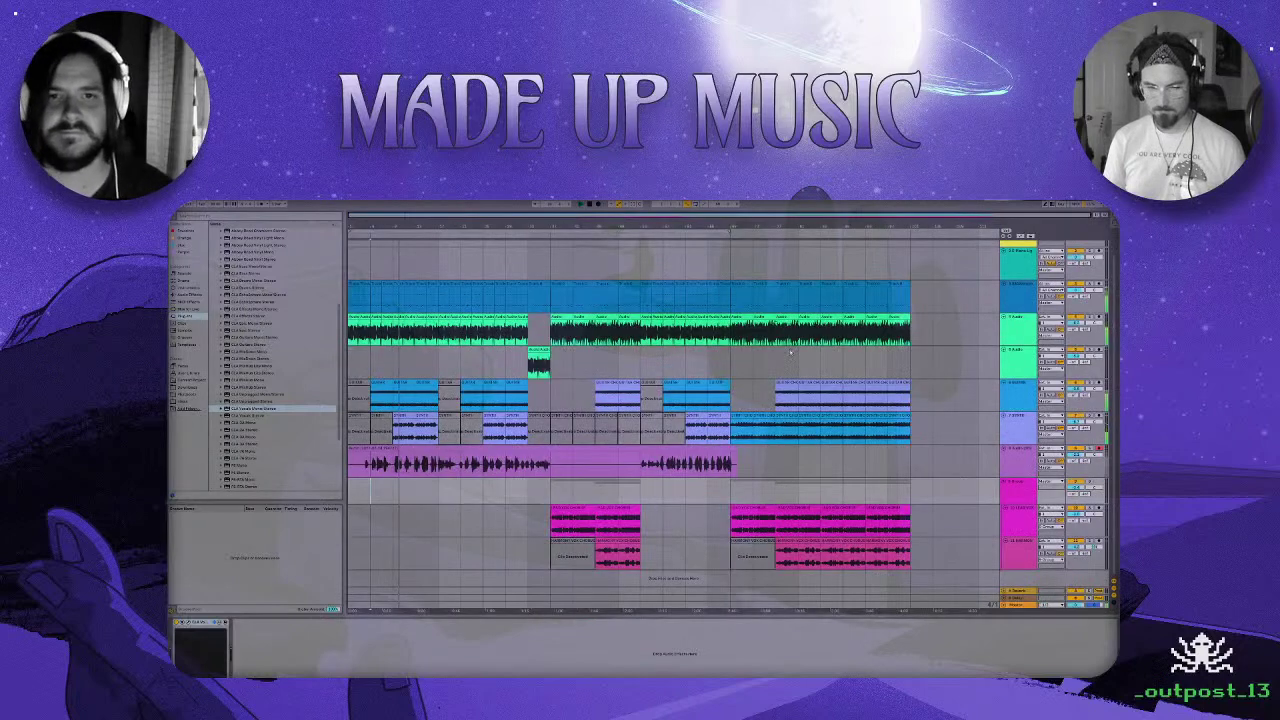
Try the first chorus with its opening clip on the seventh track activated, then deactivate that clip again.
left_click(562, 416)
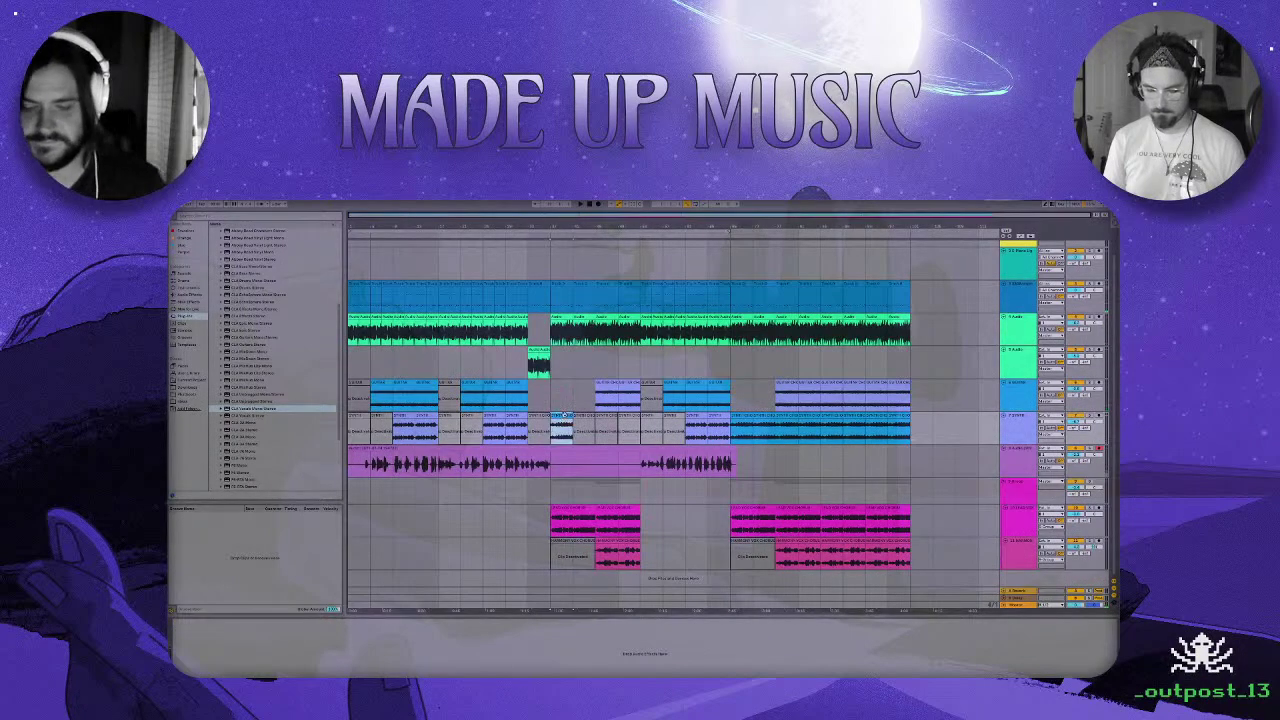
left_click(551, 407)
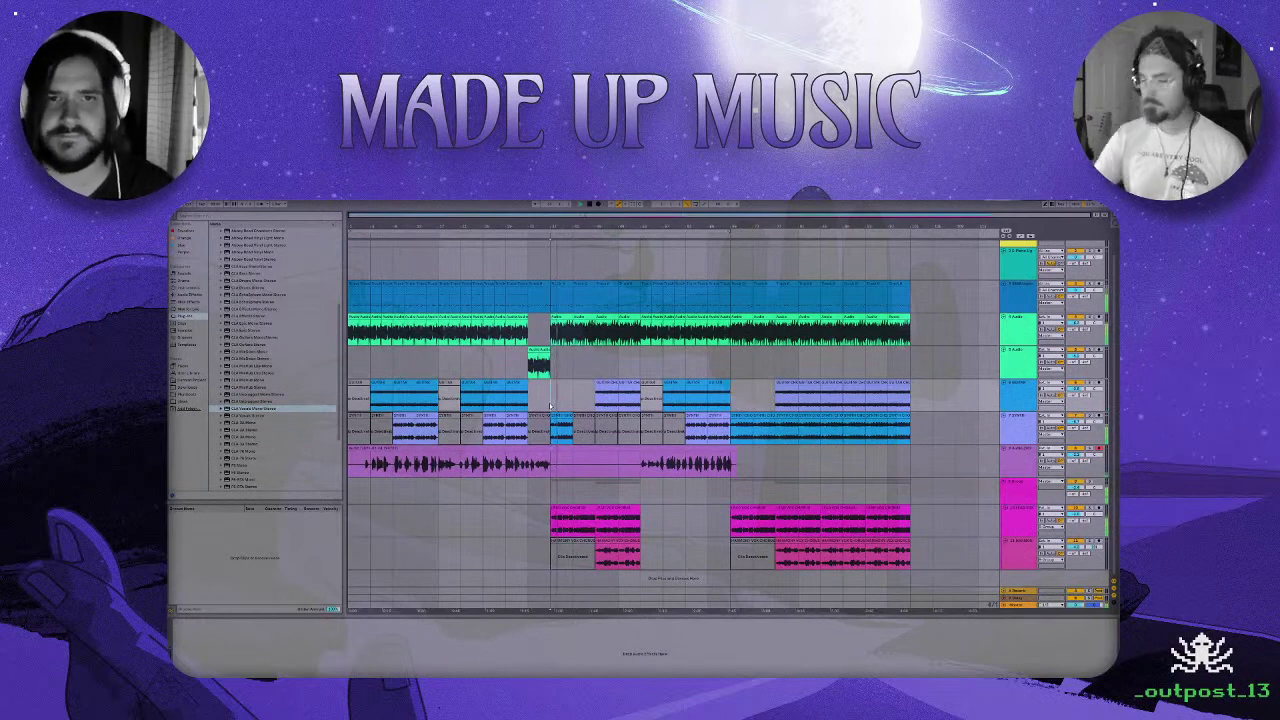
left_click(564, 416)
key("0")
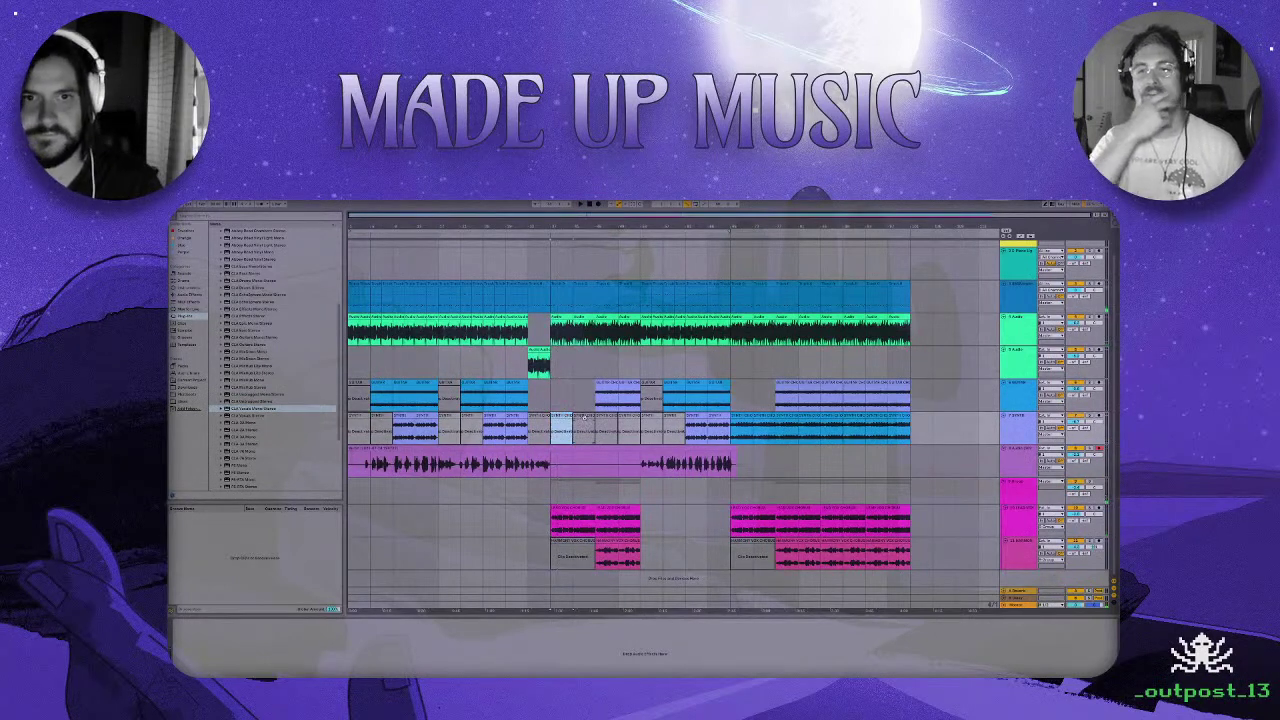
Activate the second, third and fourth clips of the first chorus on the seventh track.
left_click(585, 416)
key("0")
left_click(607, 416)
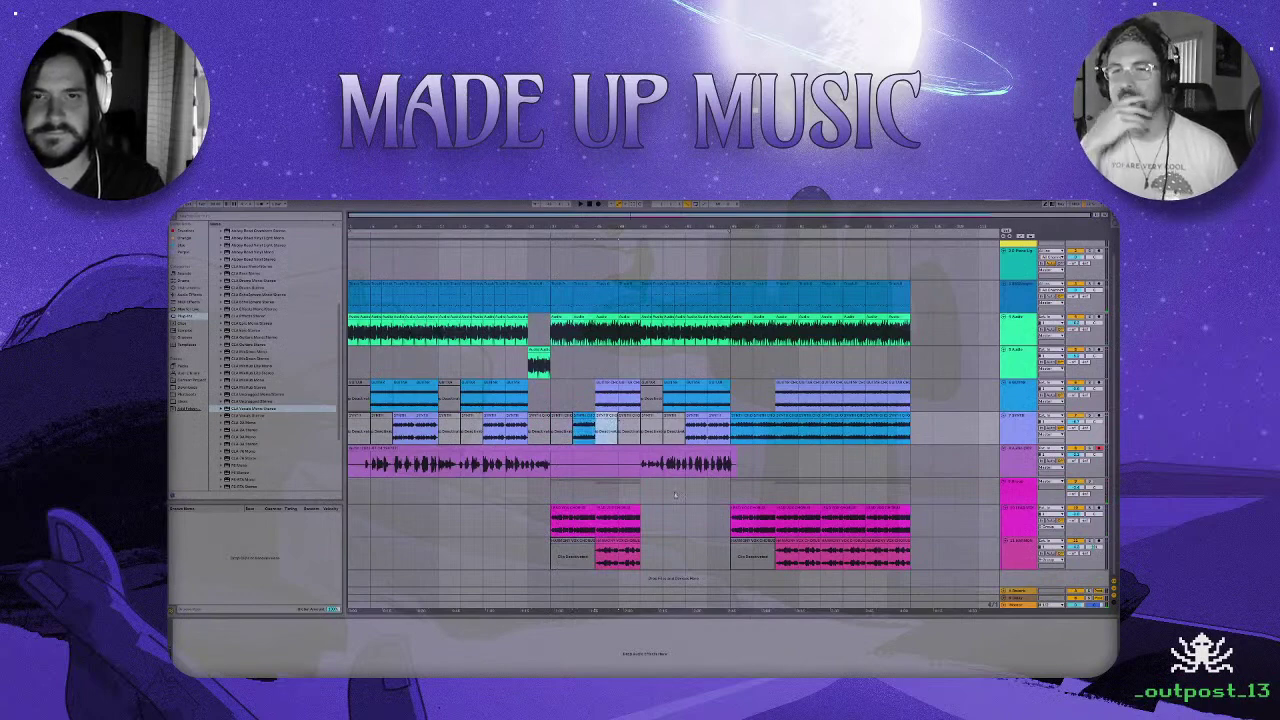
key("0")
left_click(630, 420)
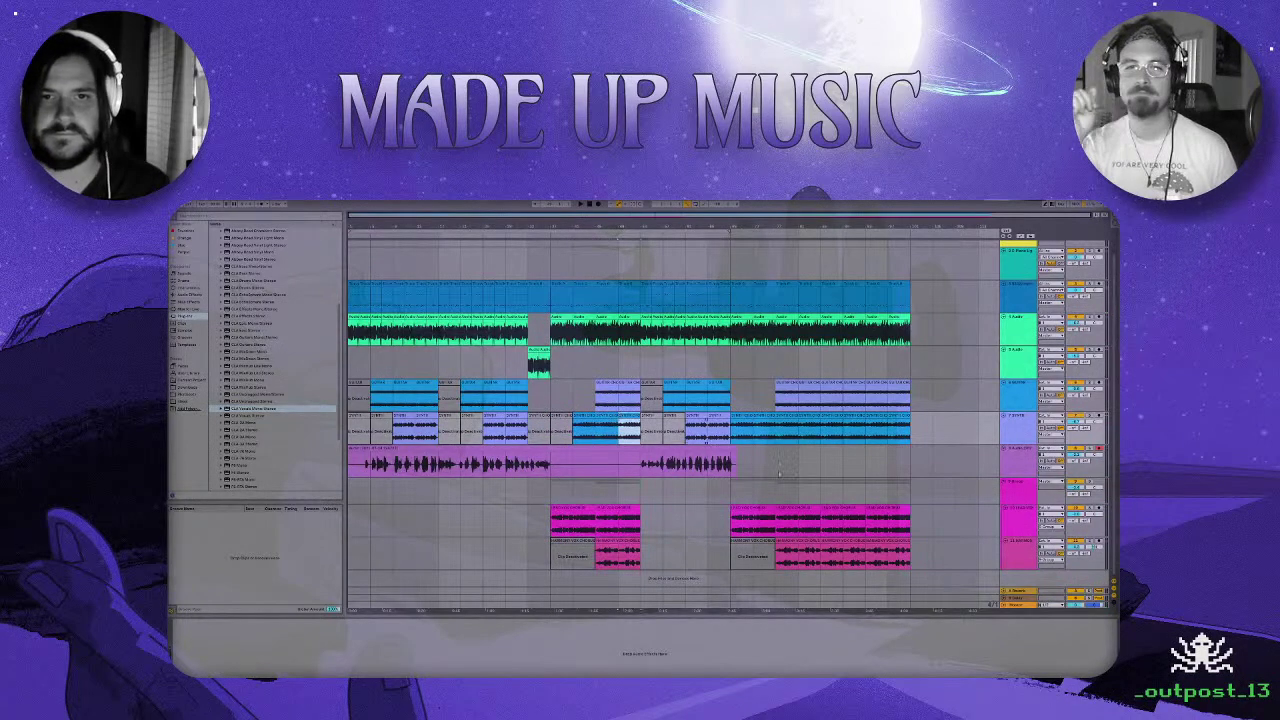
Select the seventh track and inspect its channel in the mixer.
left_click(1018, 434)
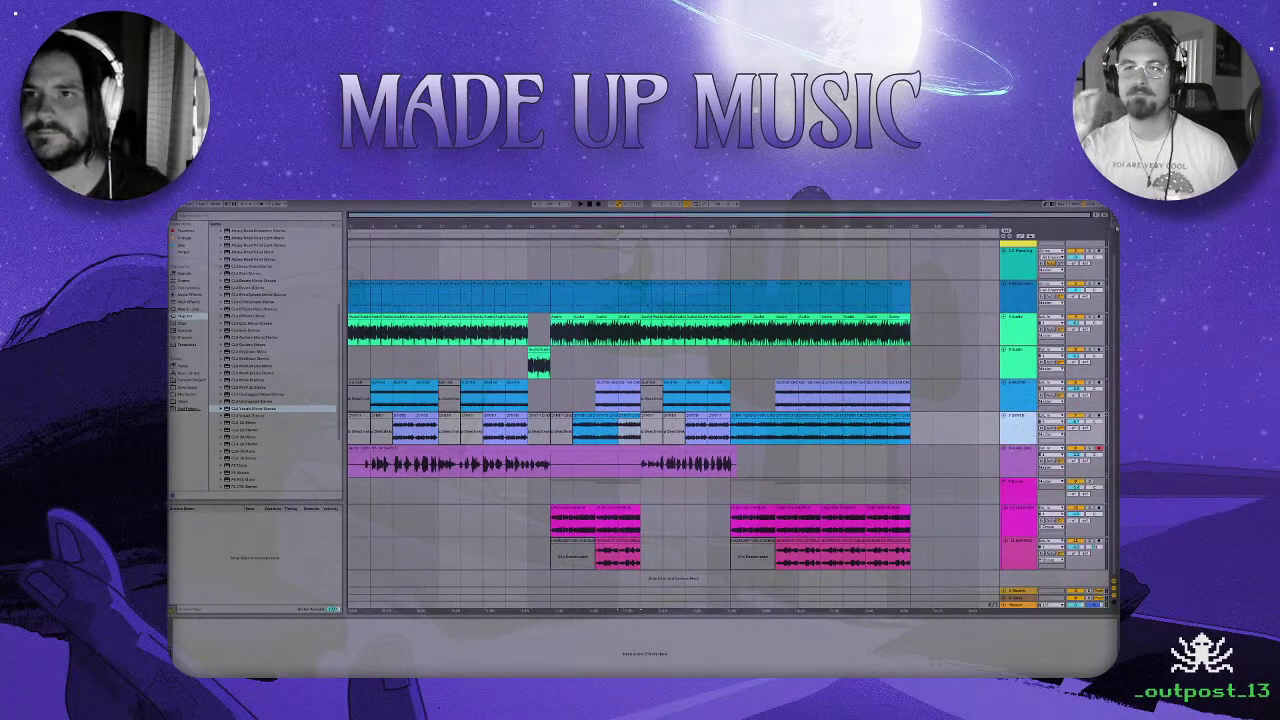
key("Tab")
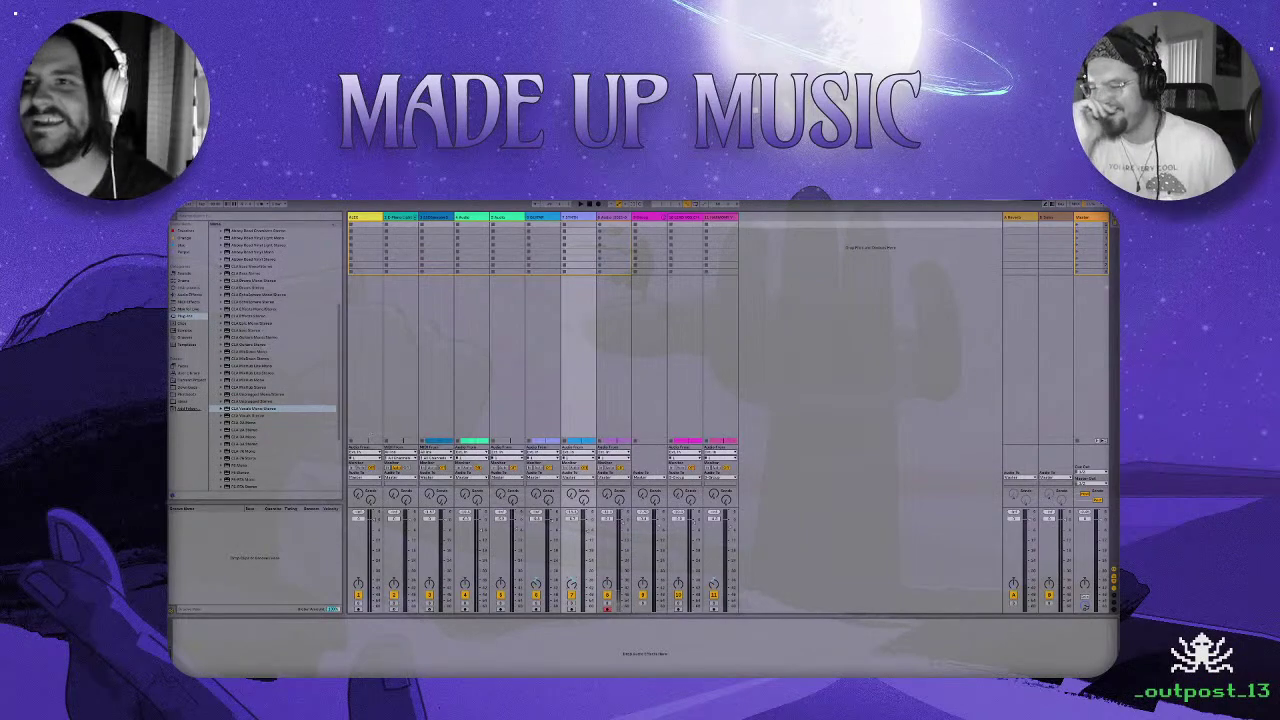
key("Tab")
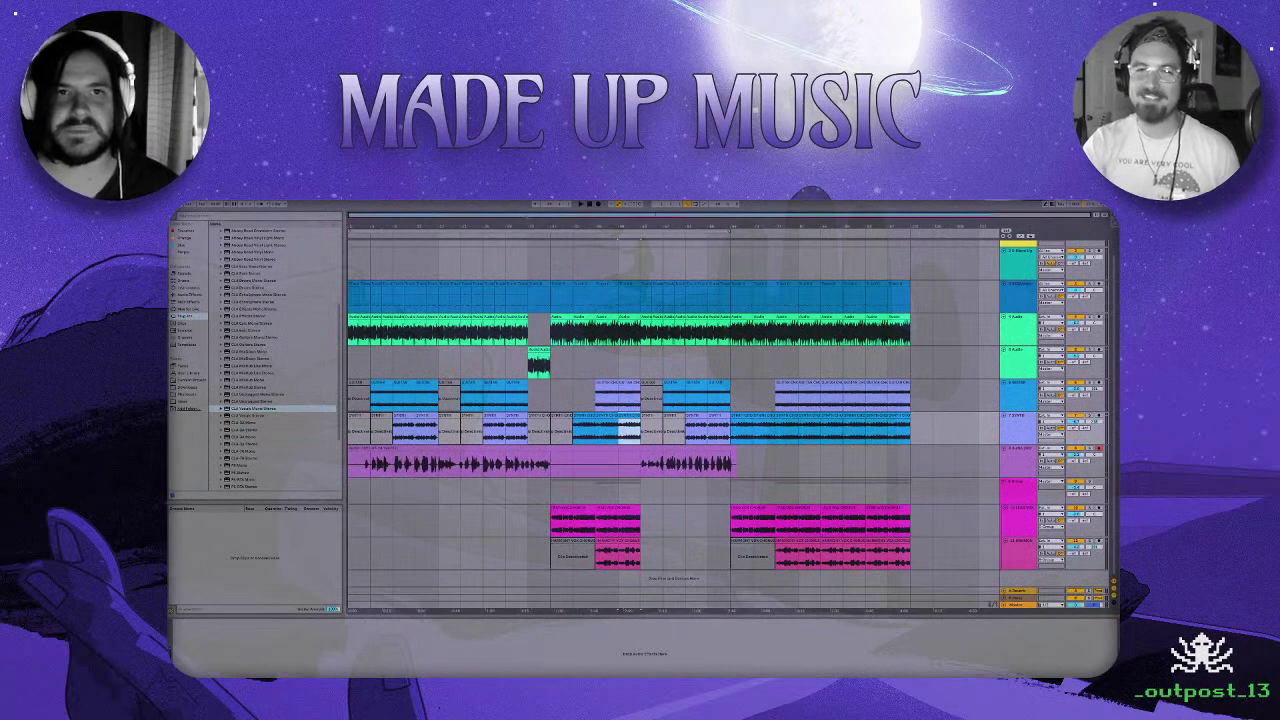
Play from the start of the second chorus and activate its opening clip on the harmony vocal track.
left_click(730, 493)
key("space")
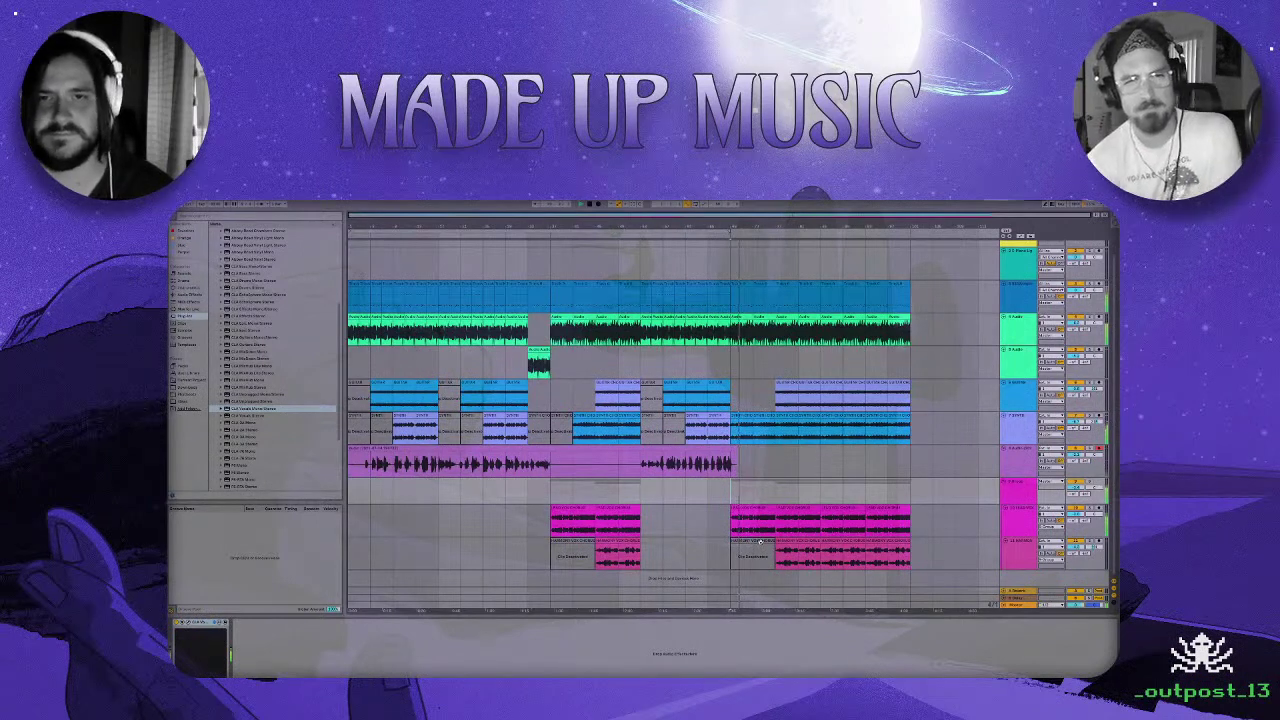
left_click(760, 541)
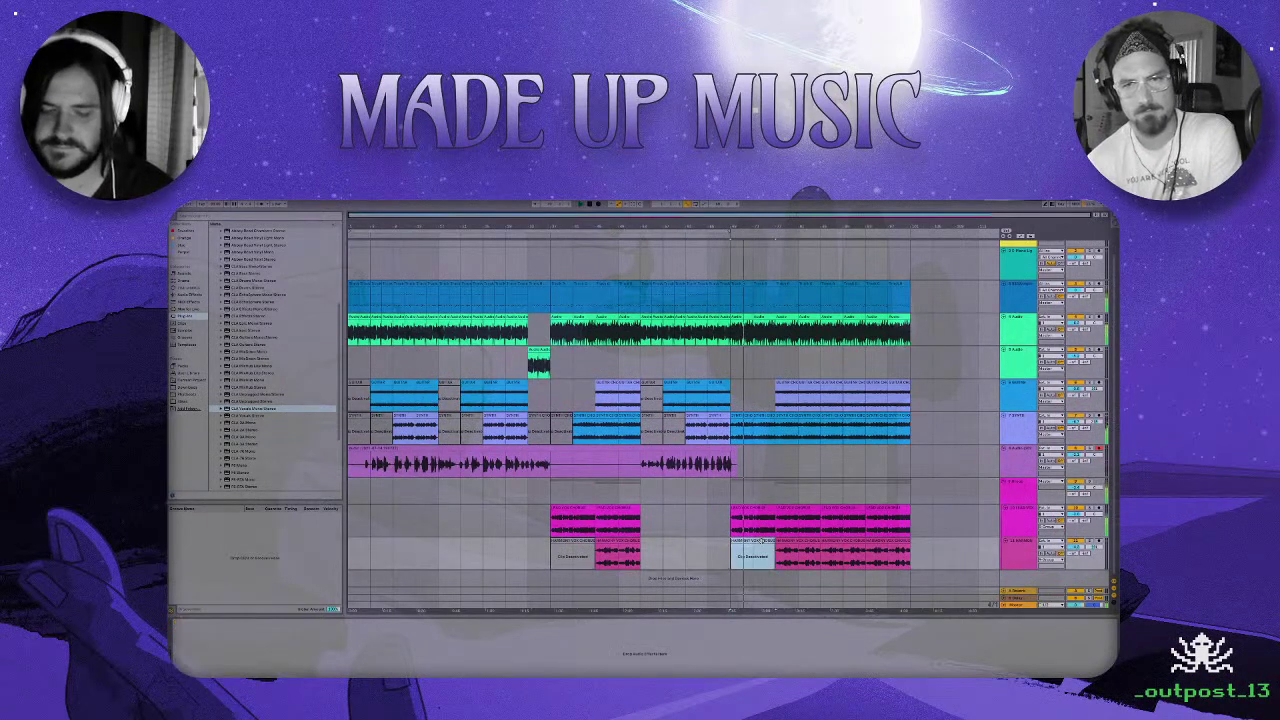
key("0")
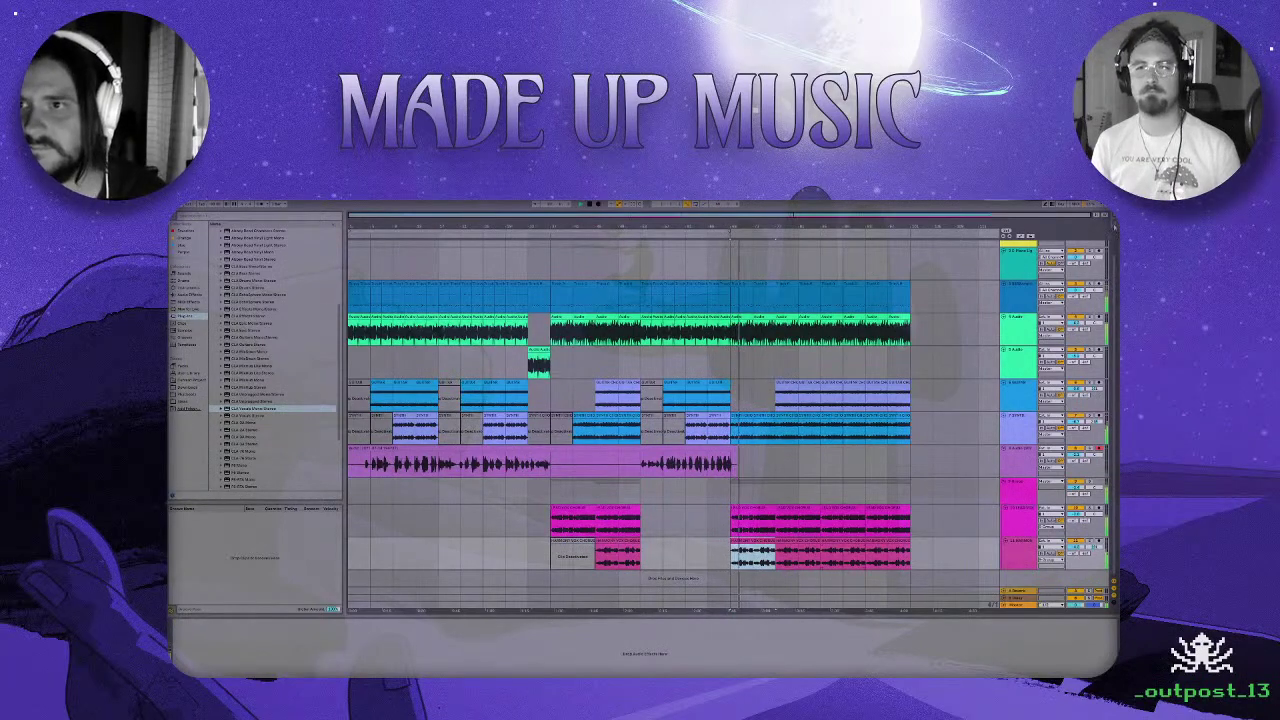
Check the track levels in the mixer during playback, inspecting the master and selecting the second through last tracks.
key("Tab")
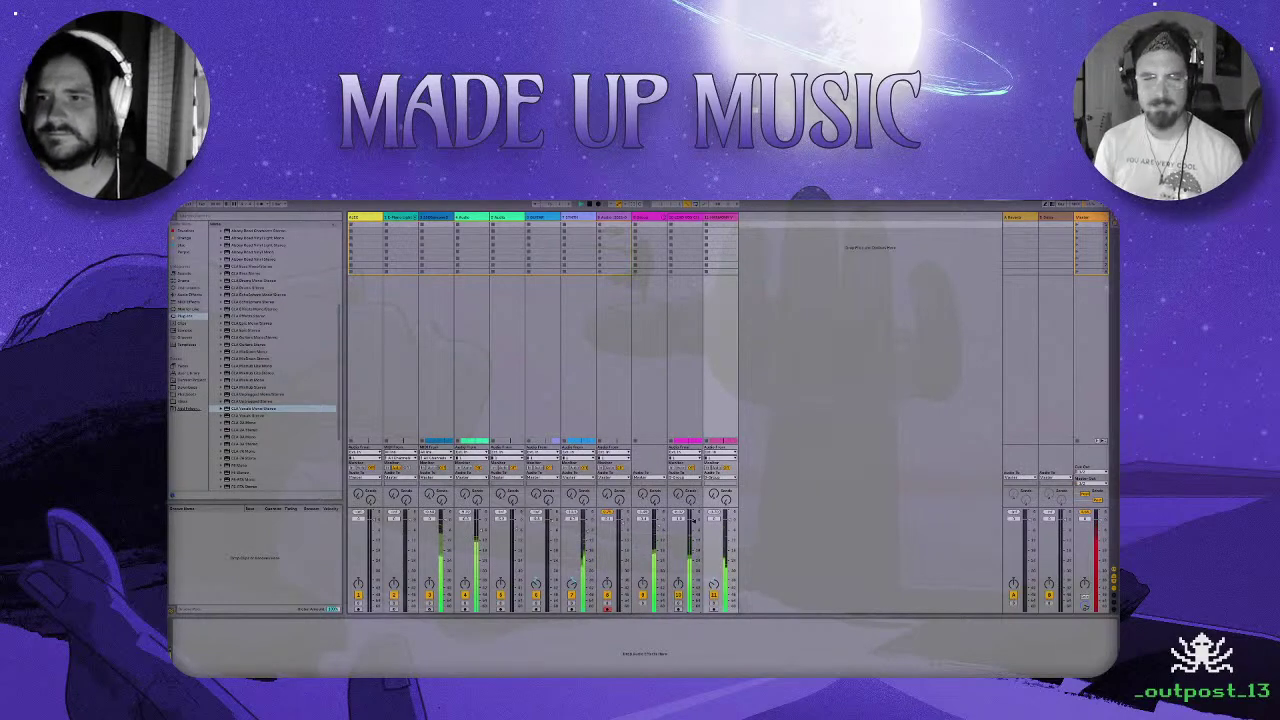
left_click(1088, 226)
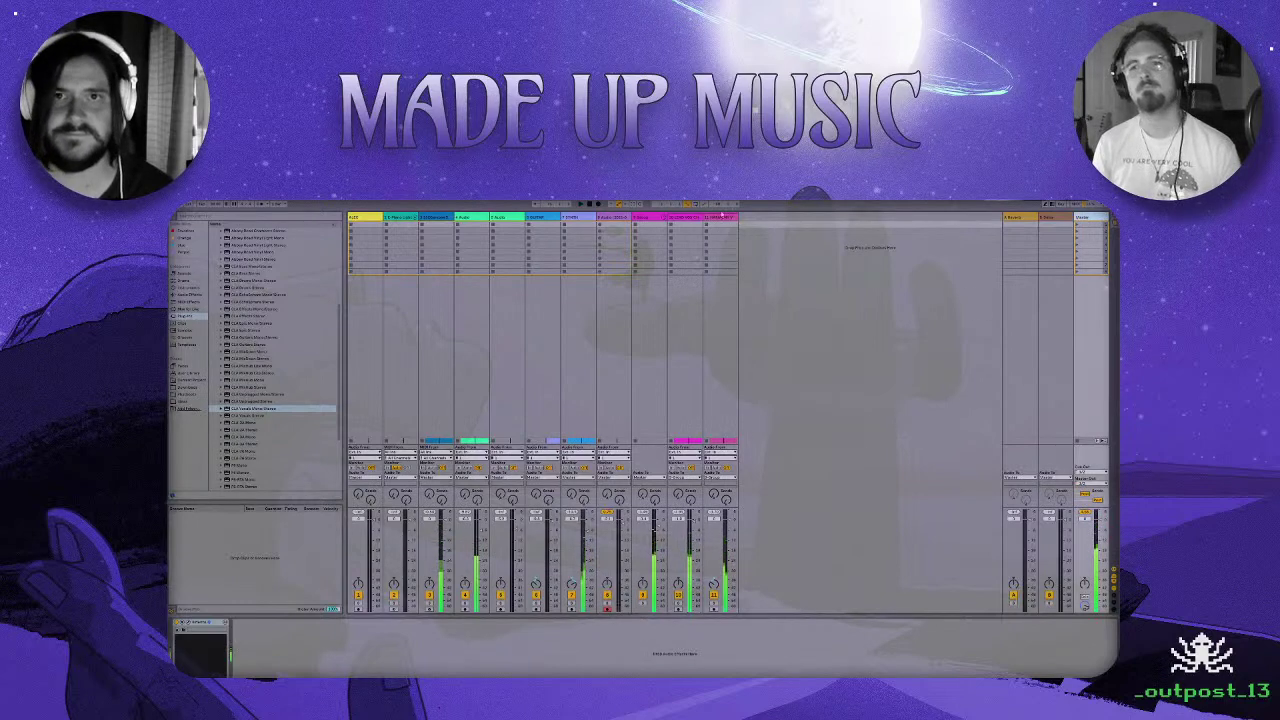
left_click(400, 217)
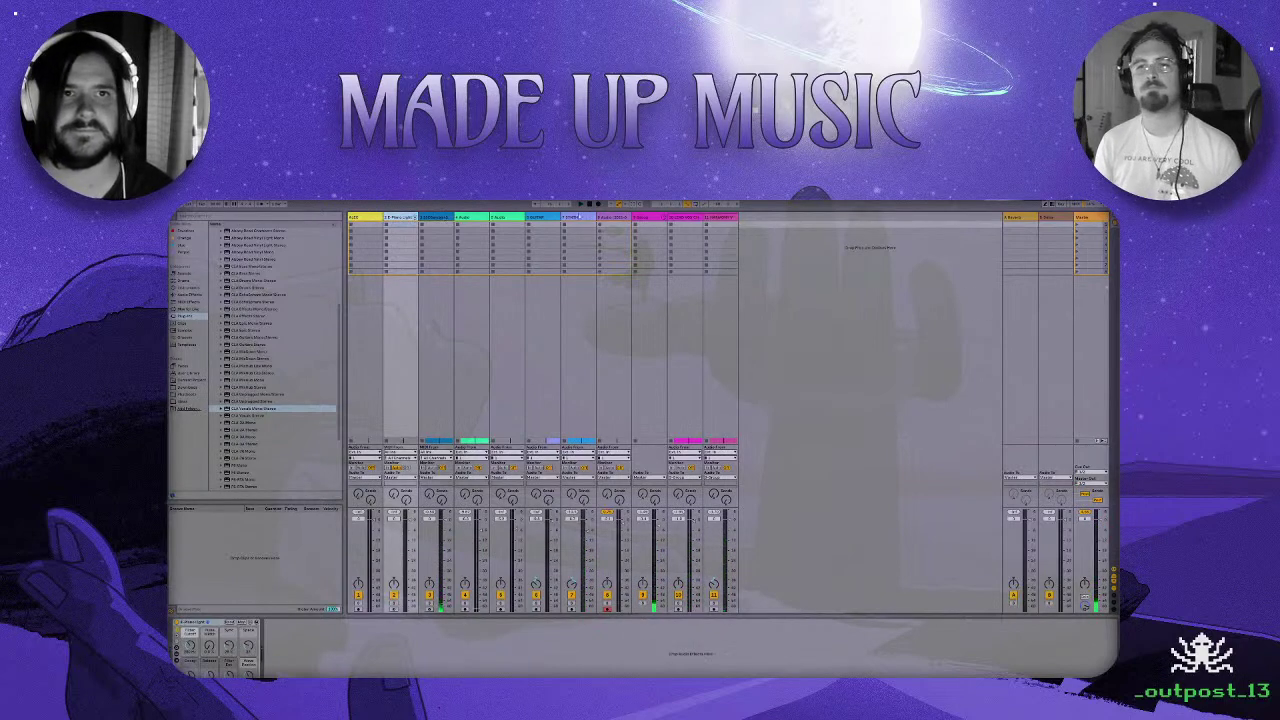
left_click(718, 218, "shift")
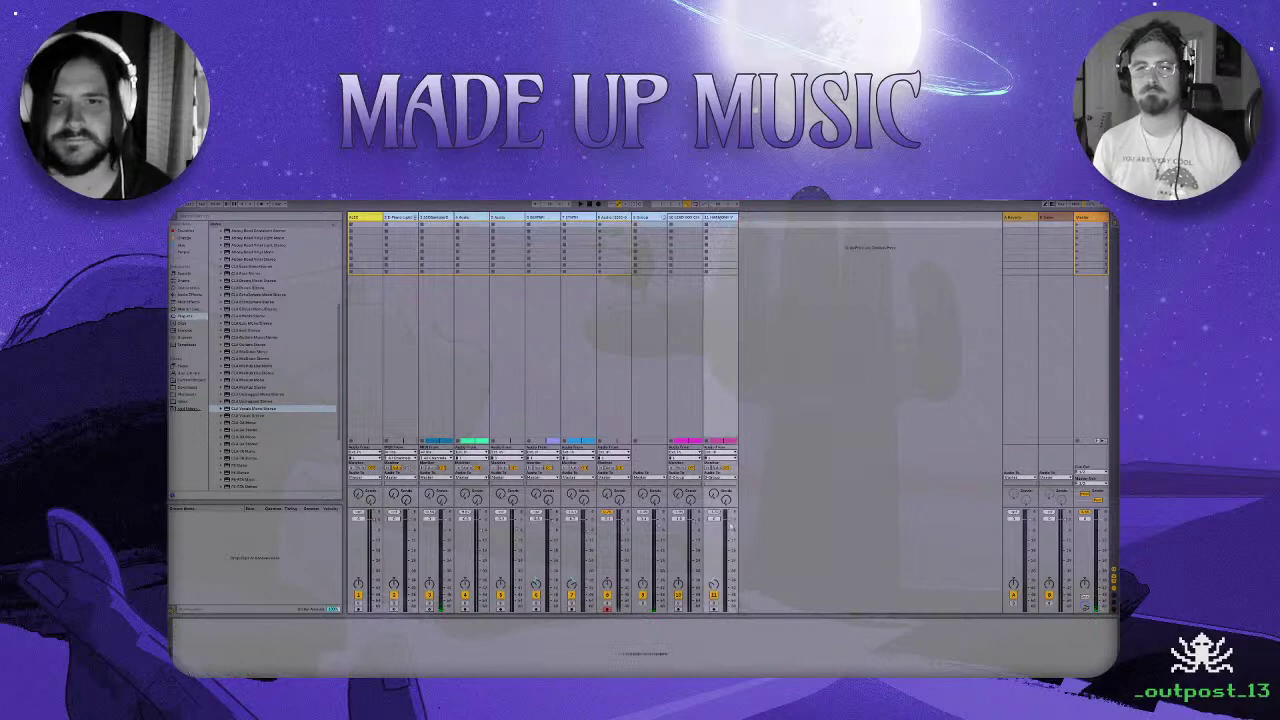
key("space")
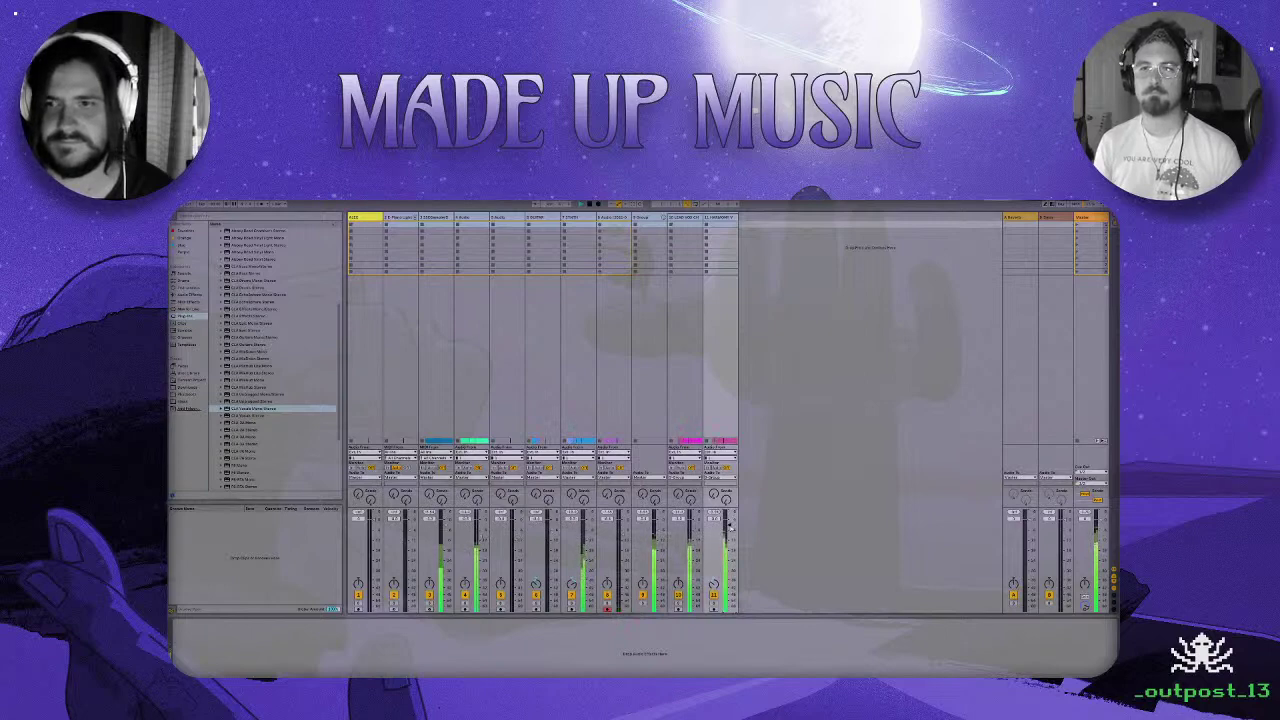
key("Tab")
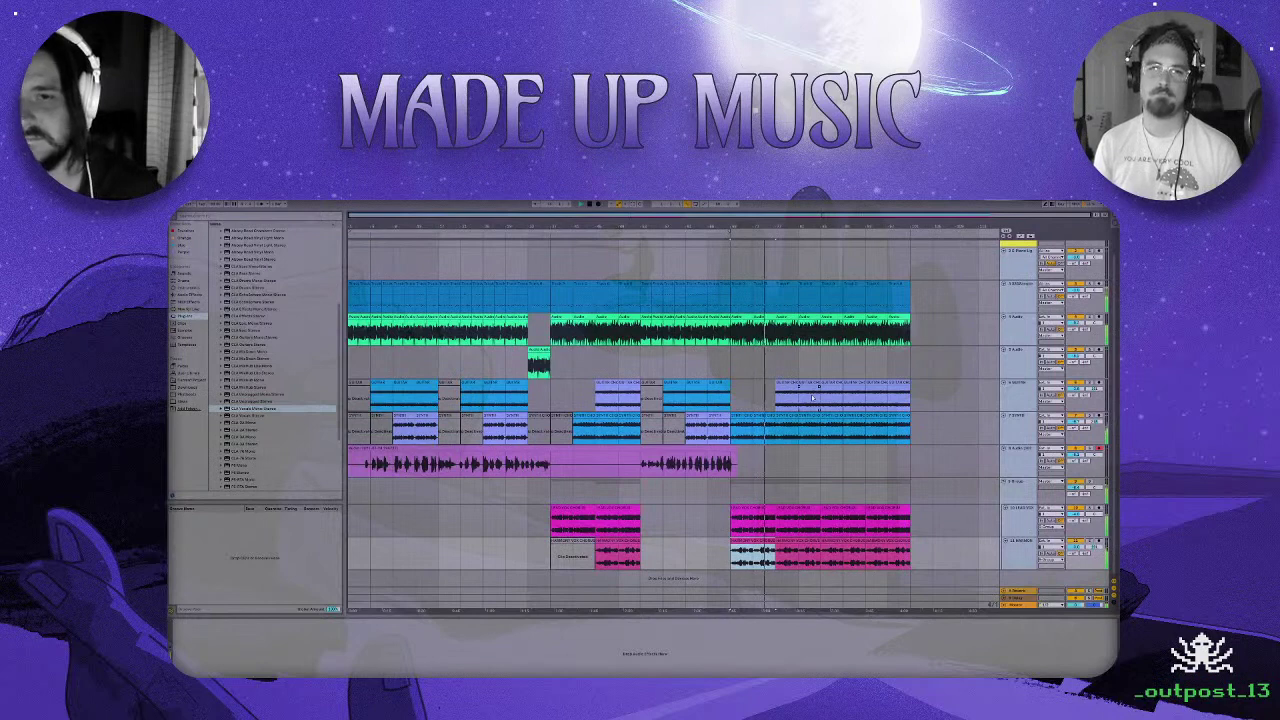
Deactivate the final four clips of the second chorus on all active instrument tracks so only the vocals play there.
left_click(805, 316)
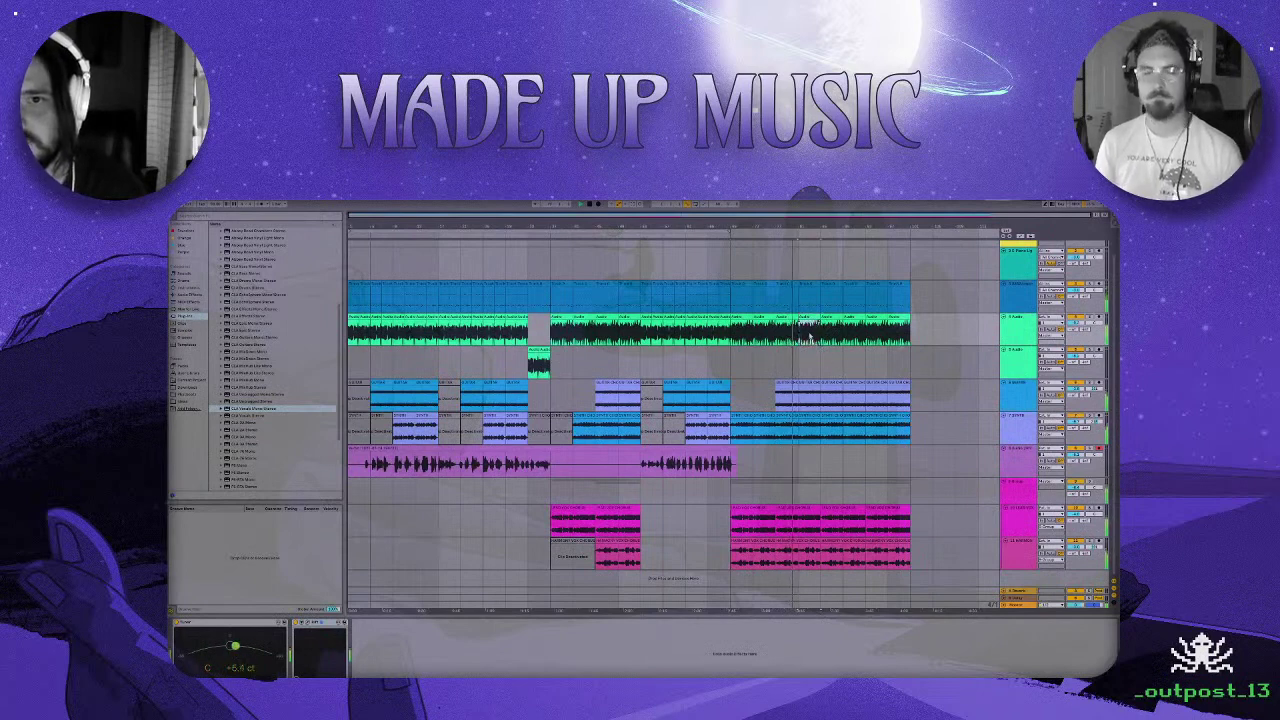
left_click(834, 290)
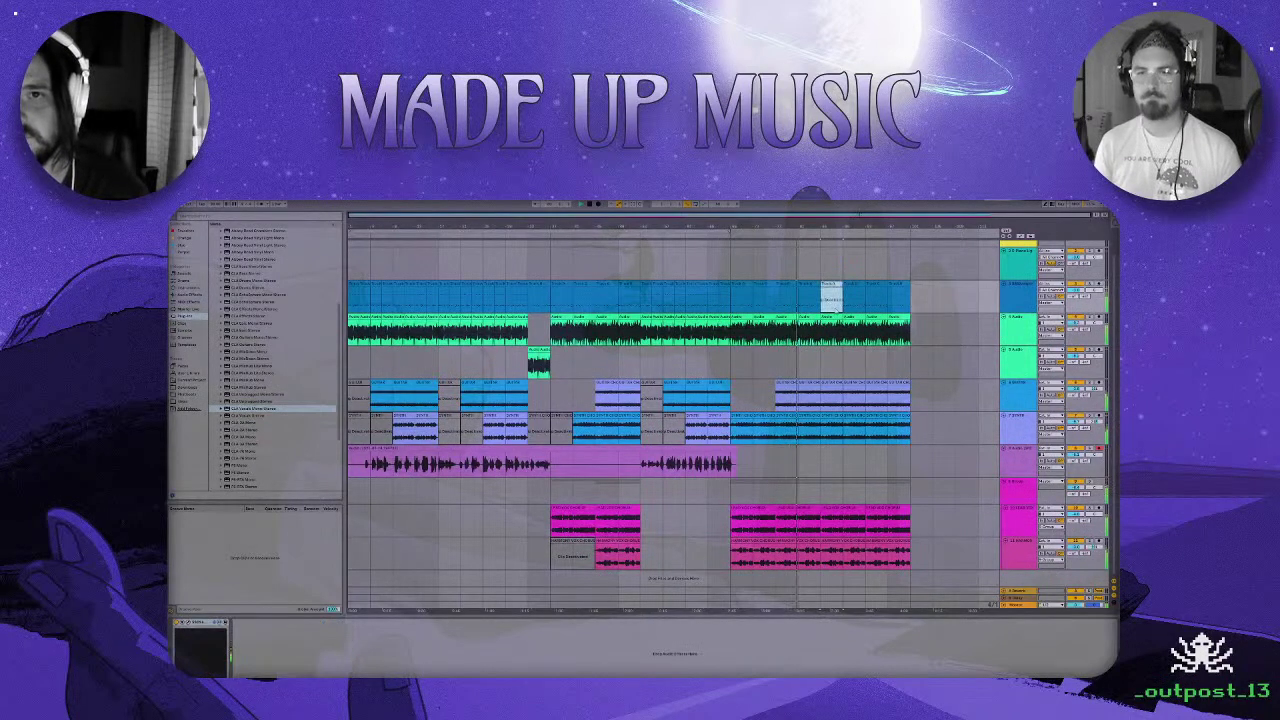
left_click_drag(834, 314, 830, 432)
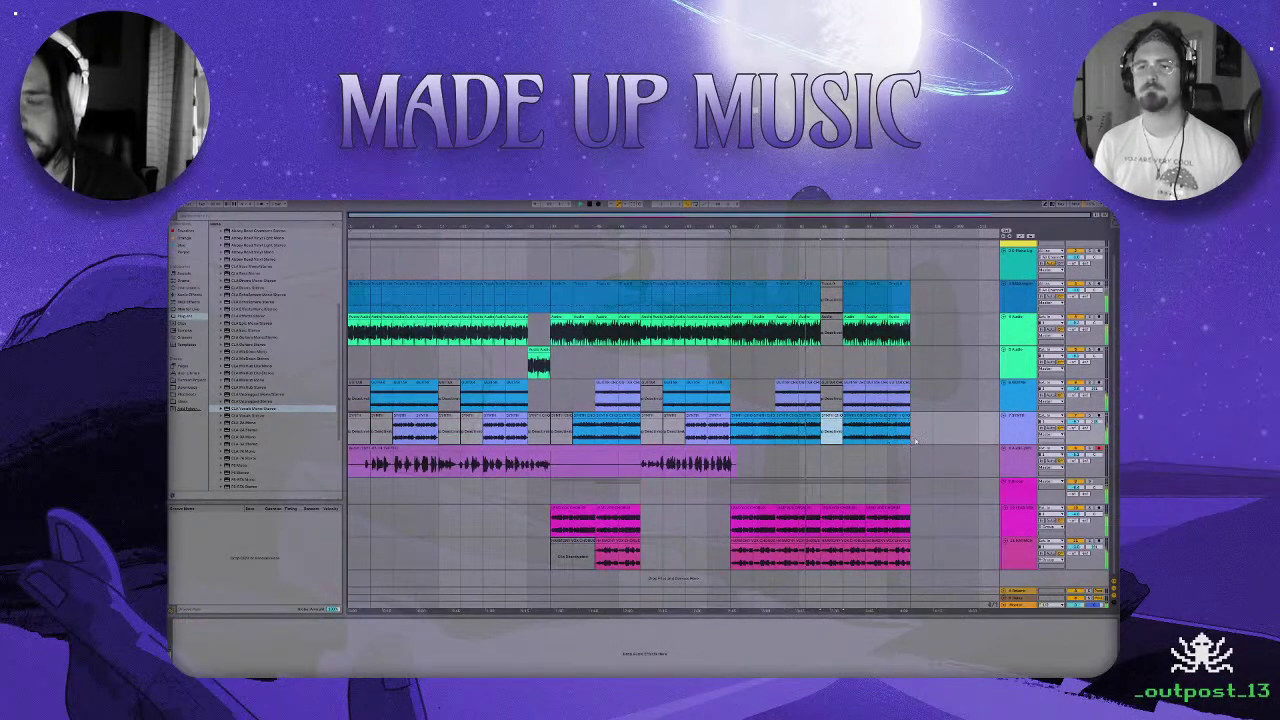
left_click_drag(914, 441, 843, 288)
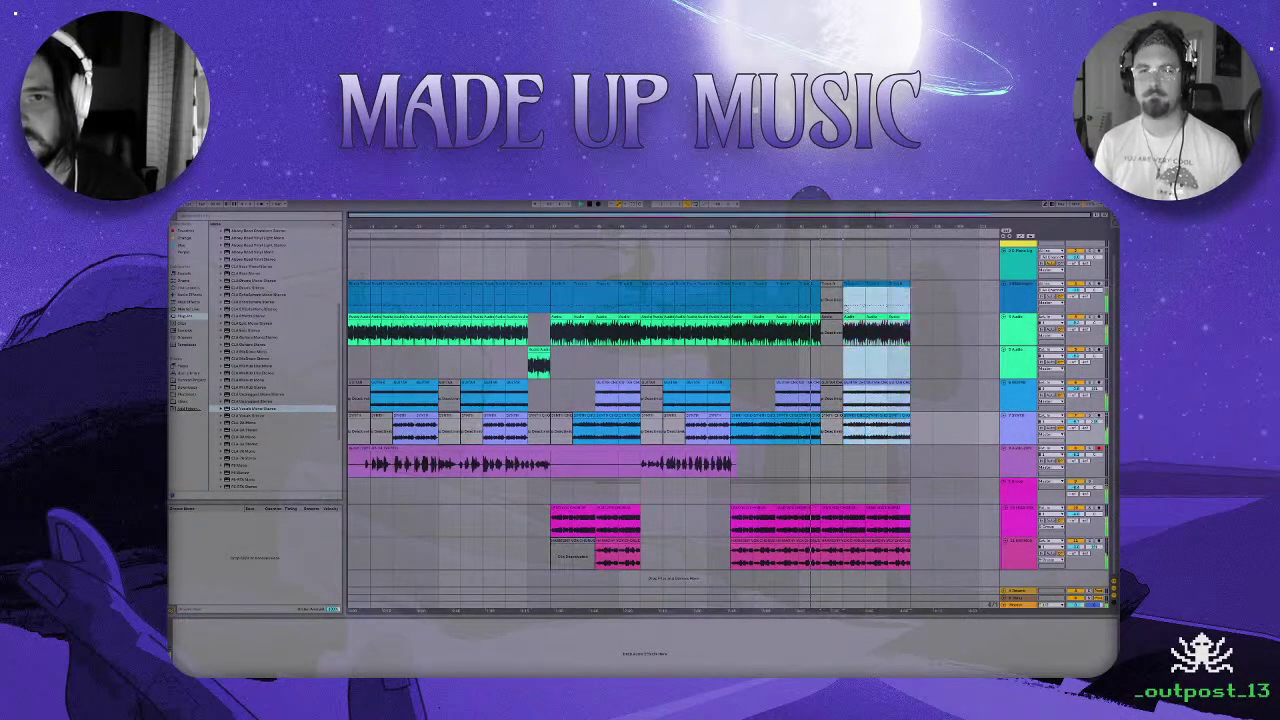
key("0")
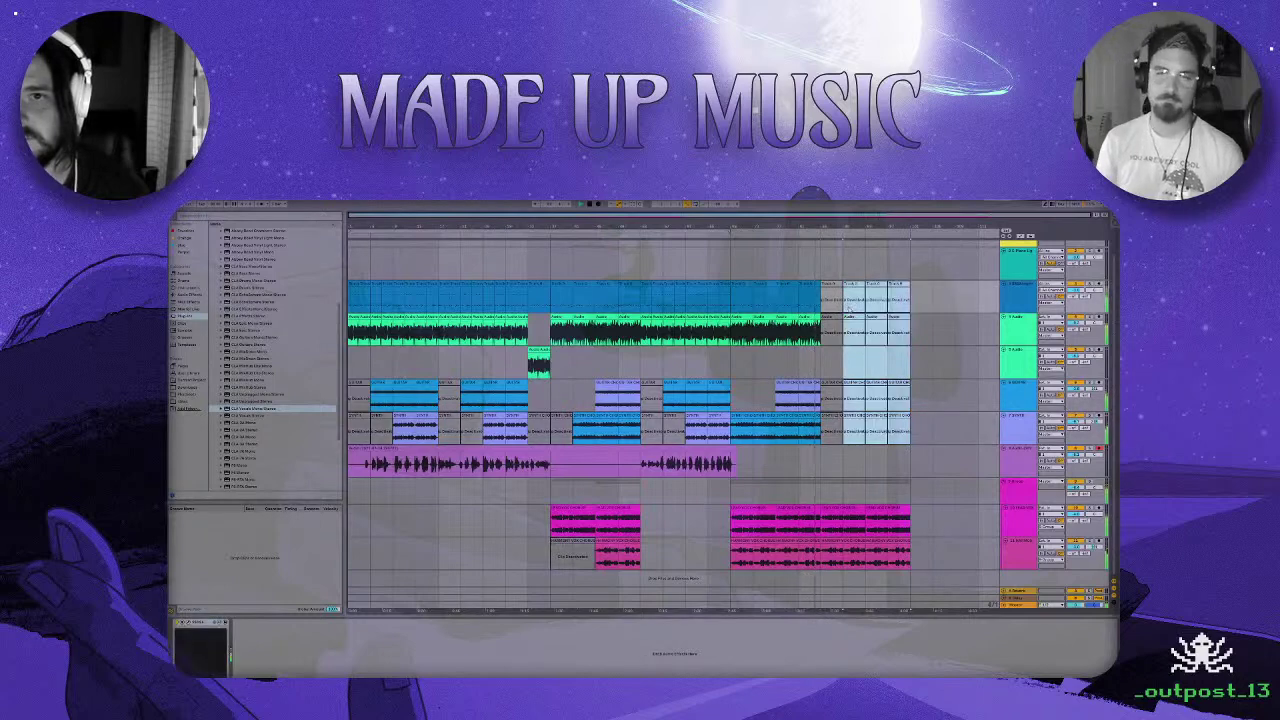
key("0")
key("0")
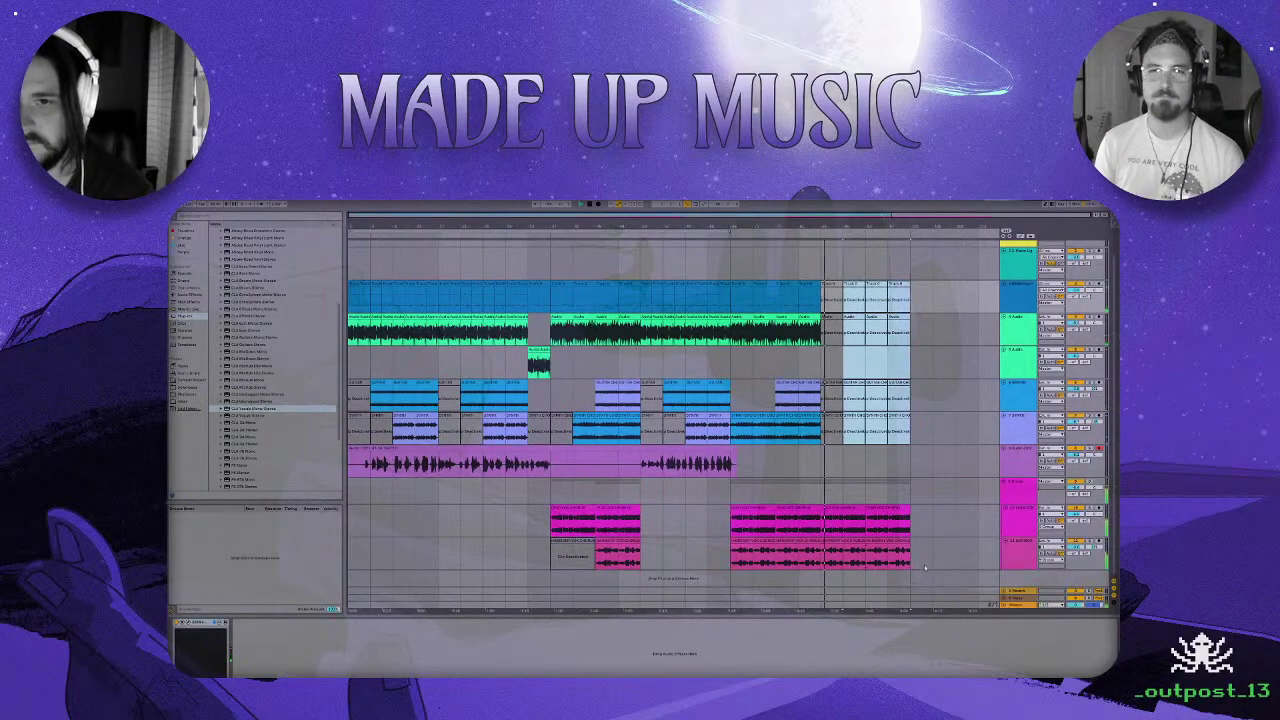
Deactivate the lead and harmony vocal material over the final three instrument clips of the second chorus and stop playback.
left_click_drag(932, 552, 845, 518)
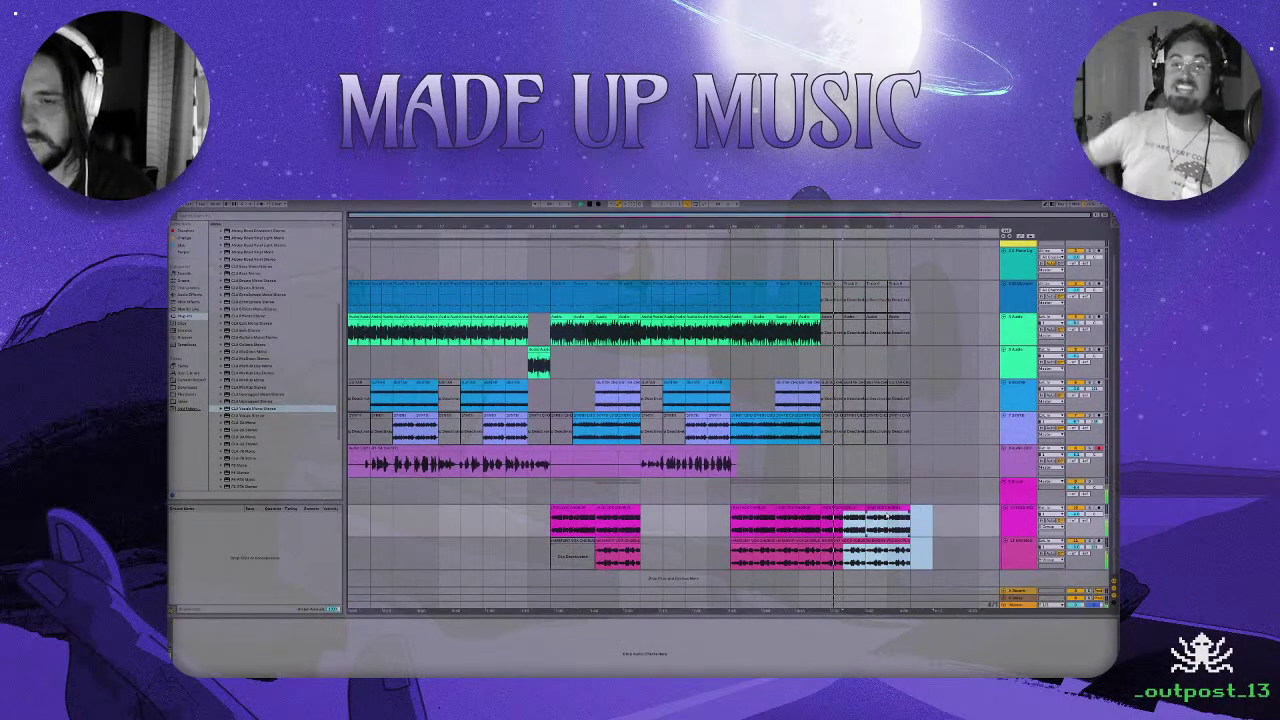
key("0")
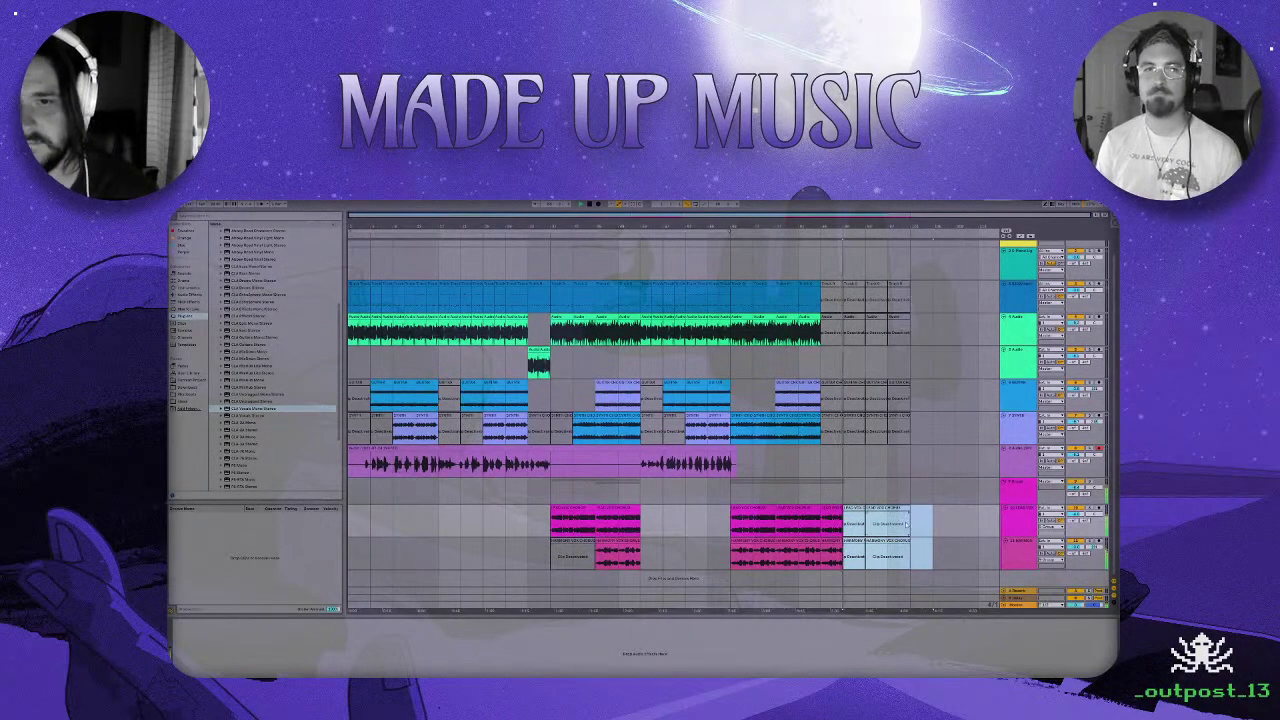
key("space")
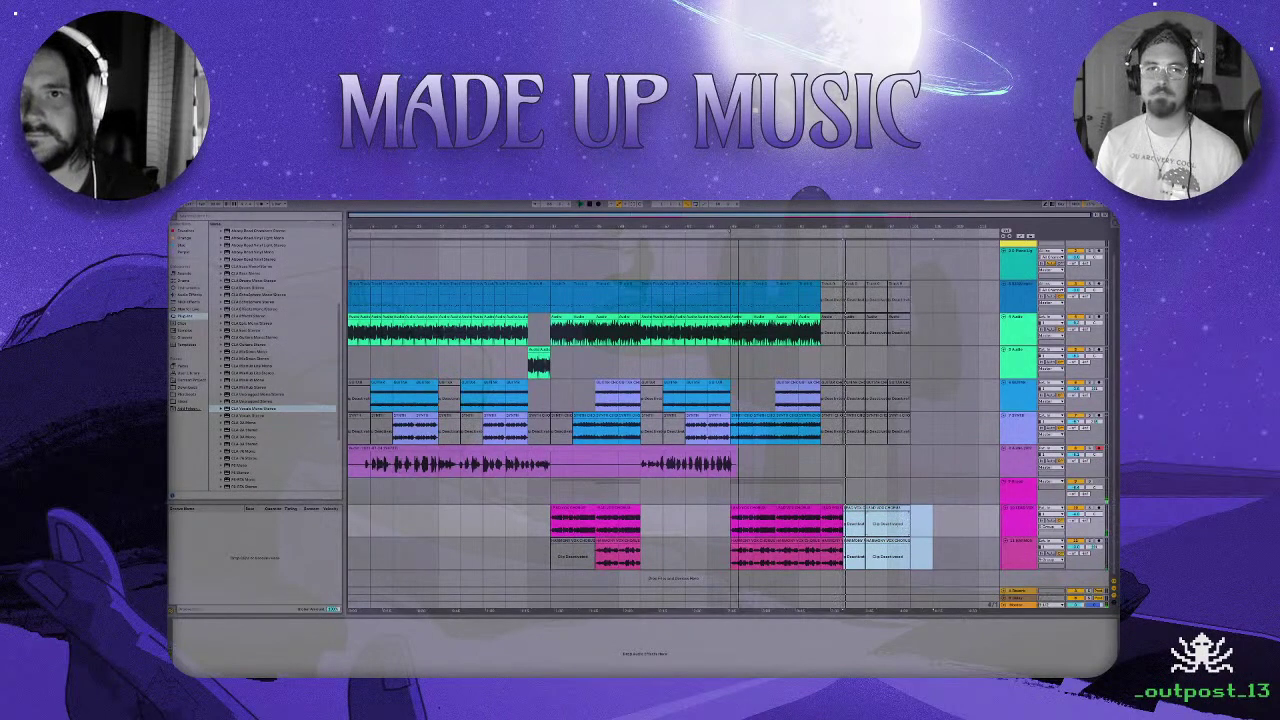
Delete the first deactivated clip on both the lead and harmony chorus vocal tracks, then play the vocals-only ending.
left_click_drag(738, 226, 275, 310)
left_click(707, 495)
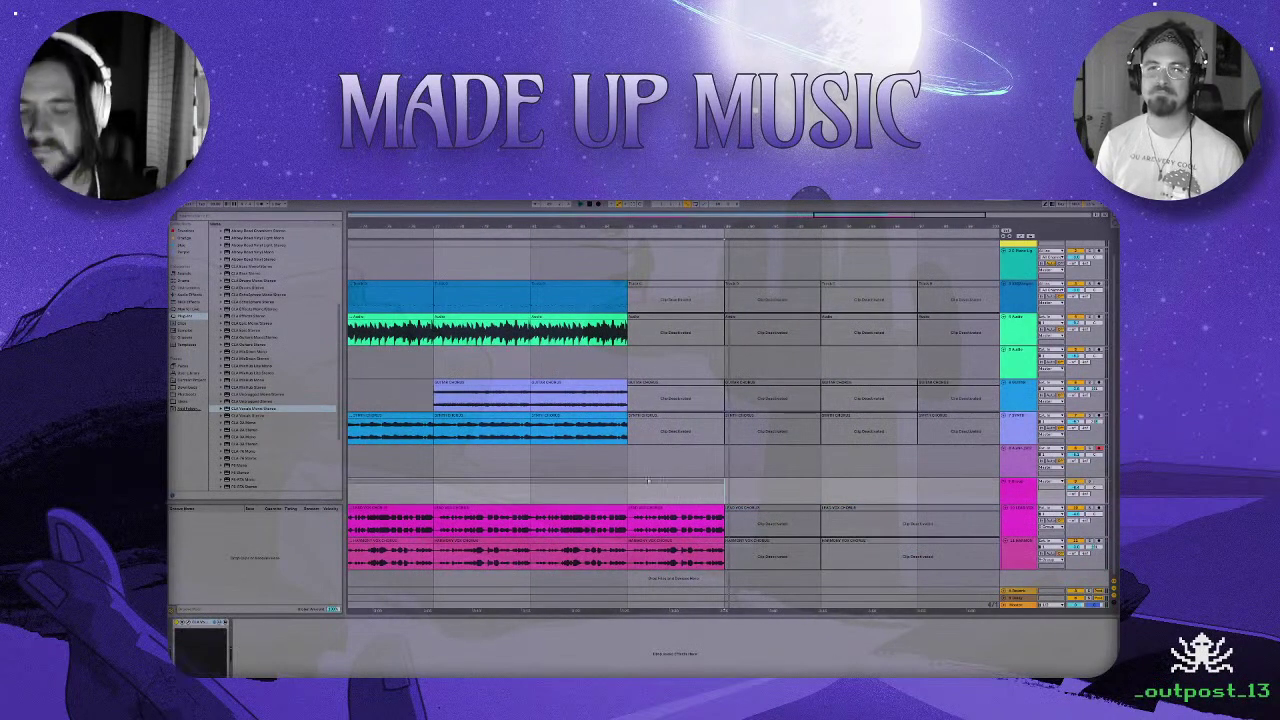
left_click(799, 508)
key("Delete")
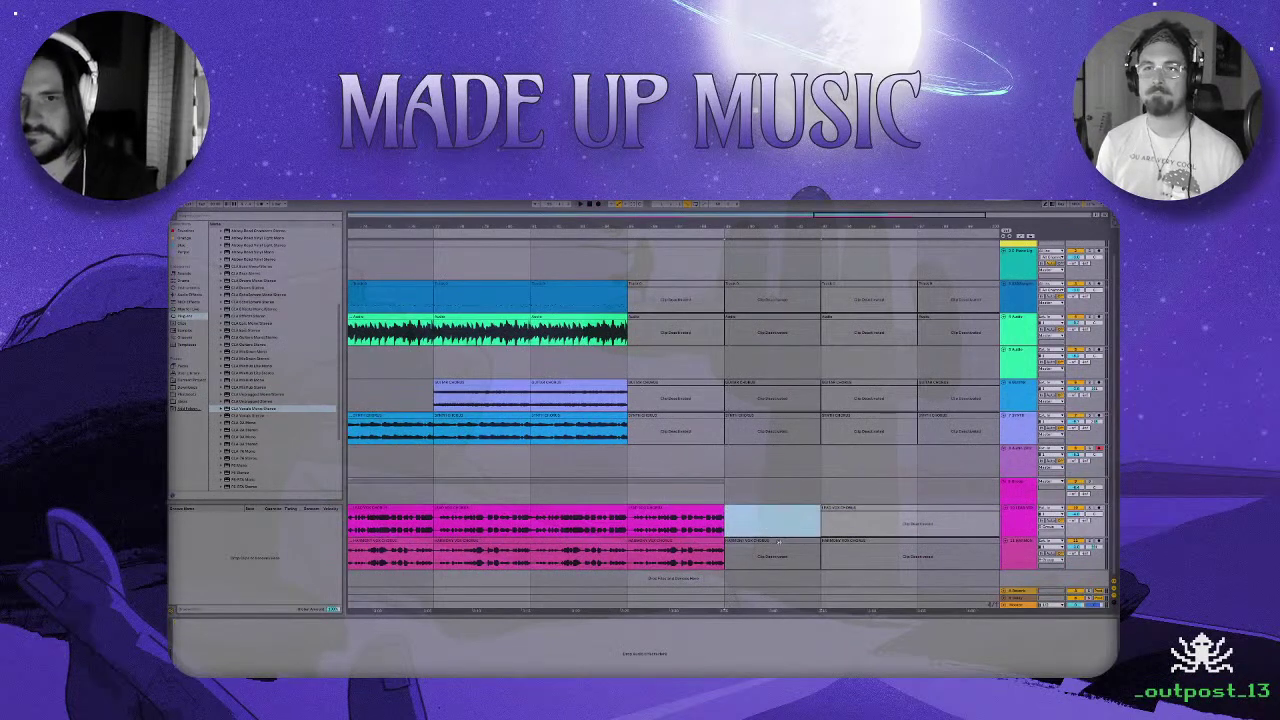
left_click(780, 541)
key("Delete")
left_click(632, 497)
key("space")
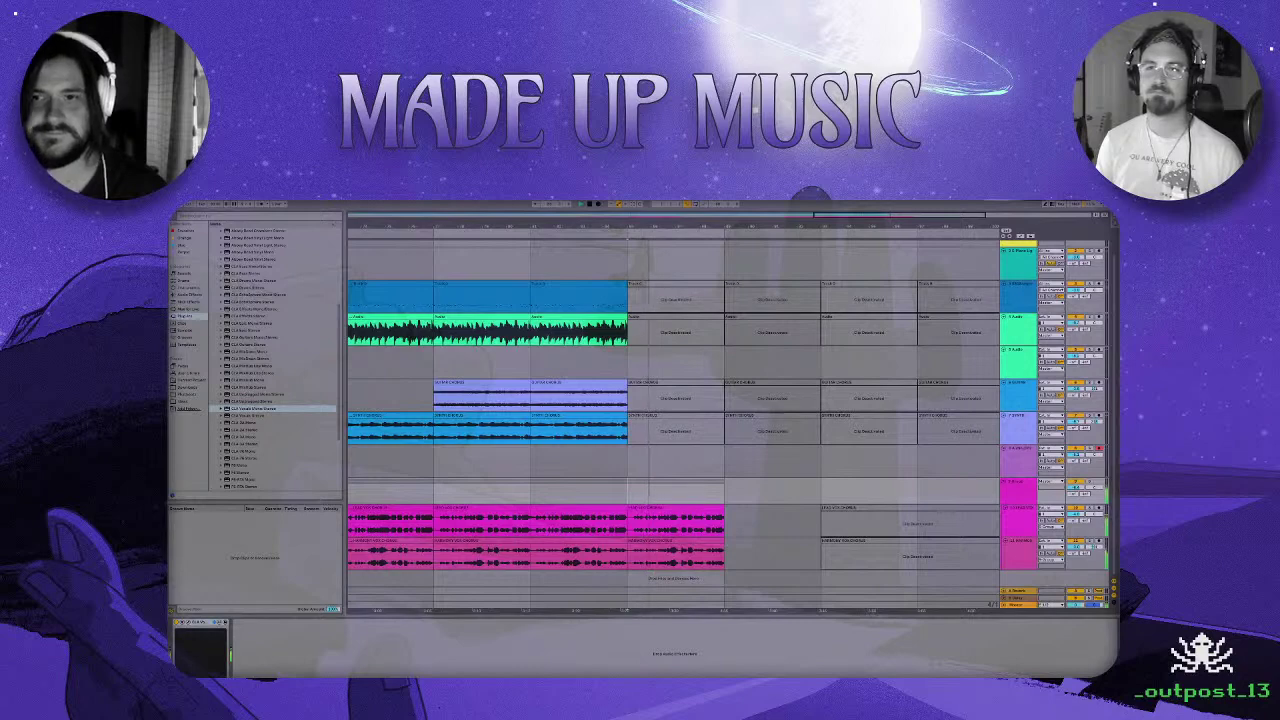
Search the plug-ins for ns, add NS1 Stereo to the eighth track ahead of its existing effect, and raise its noise suppression fader slightly.
left_click(1014, 488)
left_click(1014, 488)
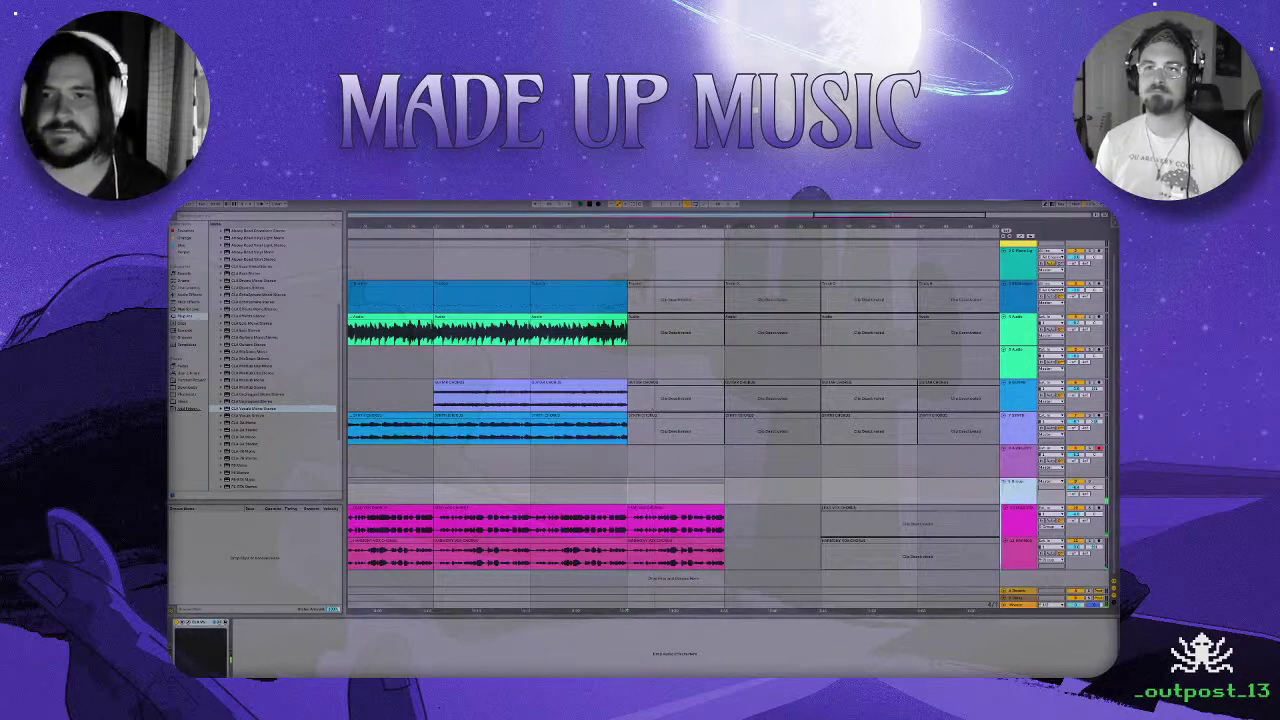
left_click(252, 218)
type("ns")
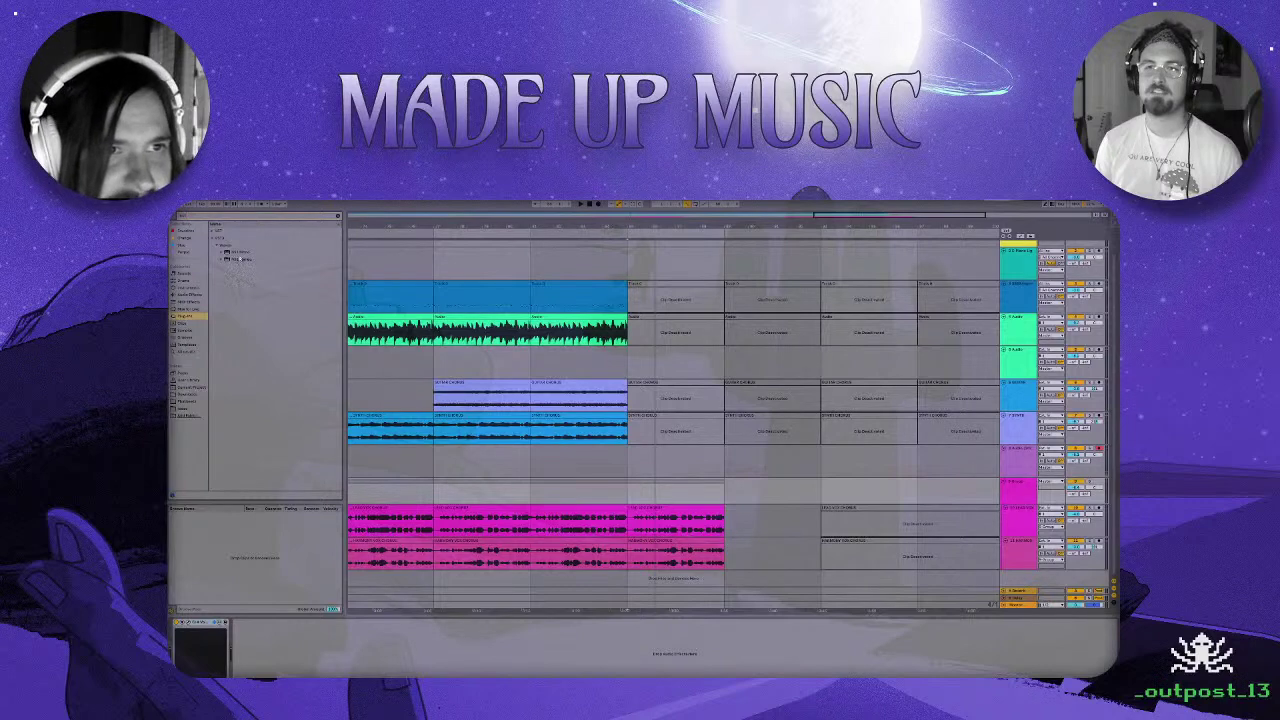
left_click(239, 259)
left_click(239, 260)
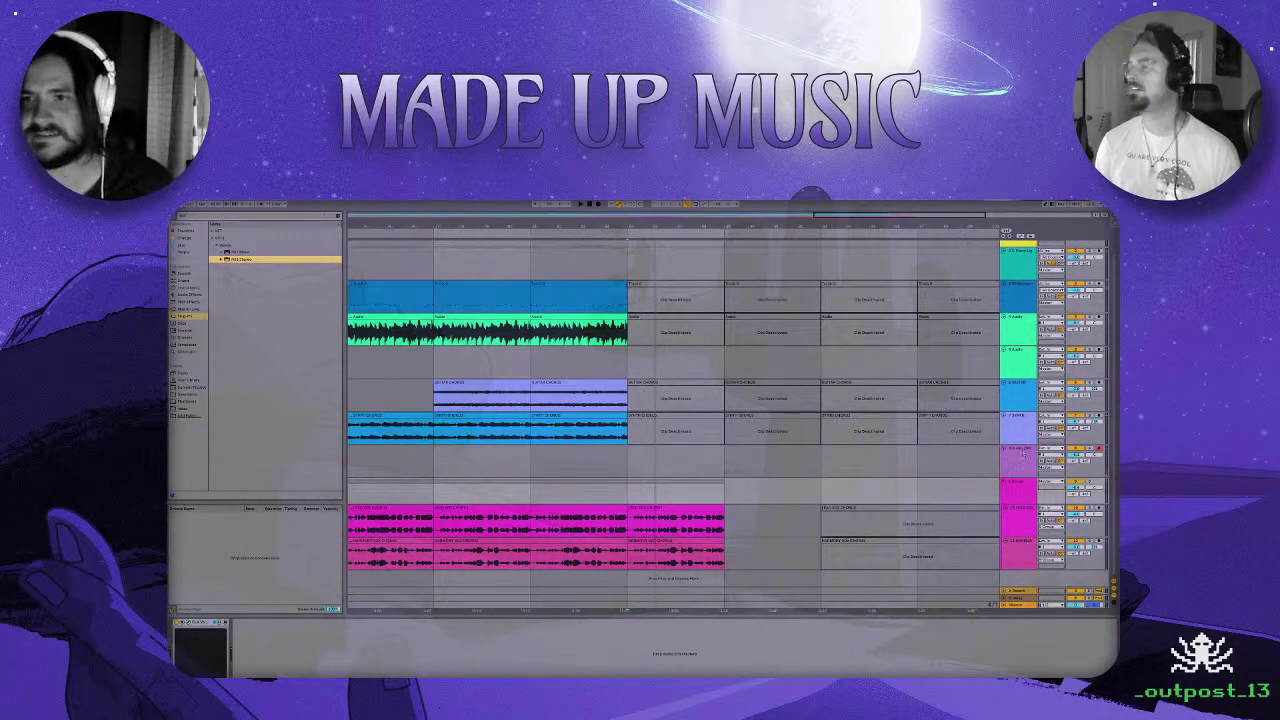
key("Return")
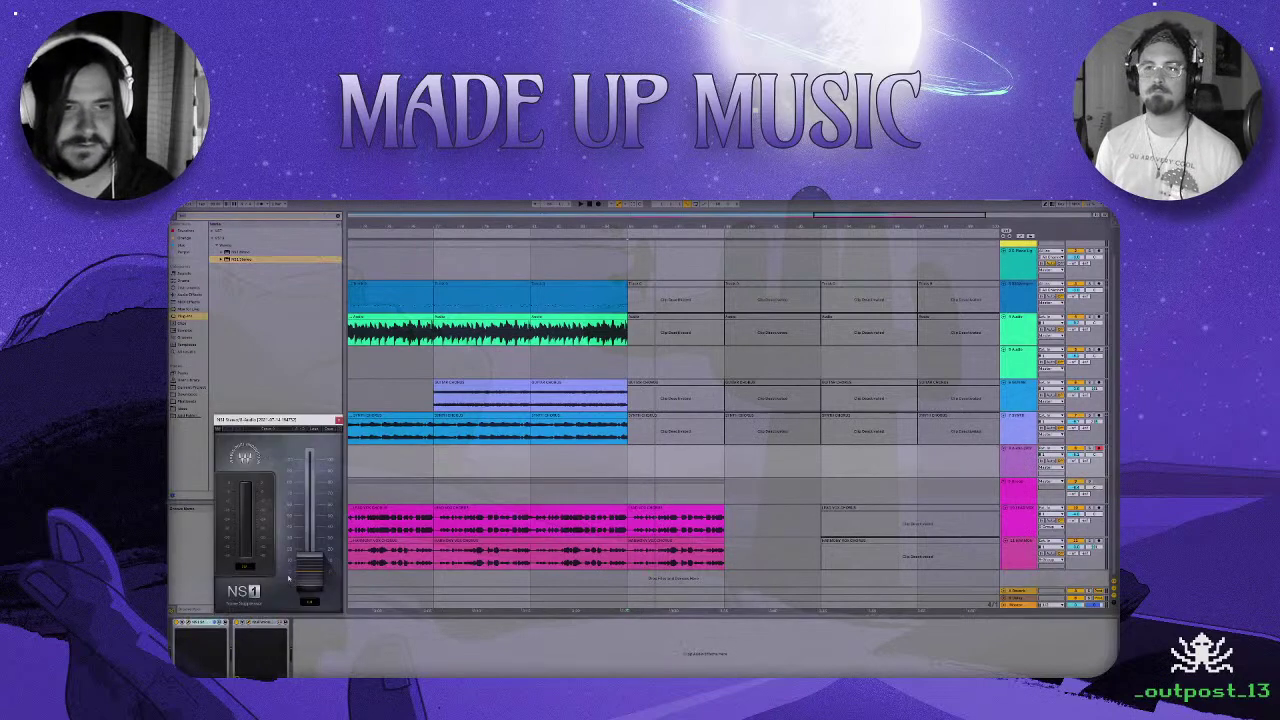
left_click_drag(308, 580, 309, 500)
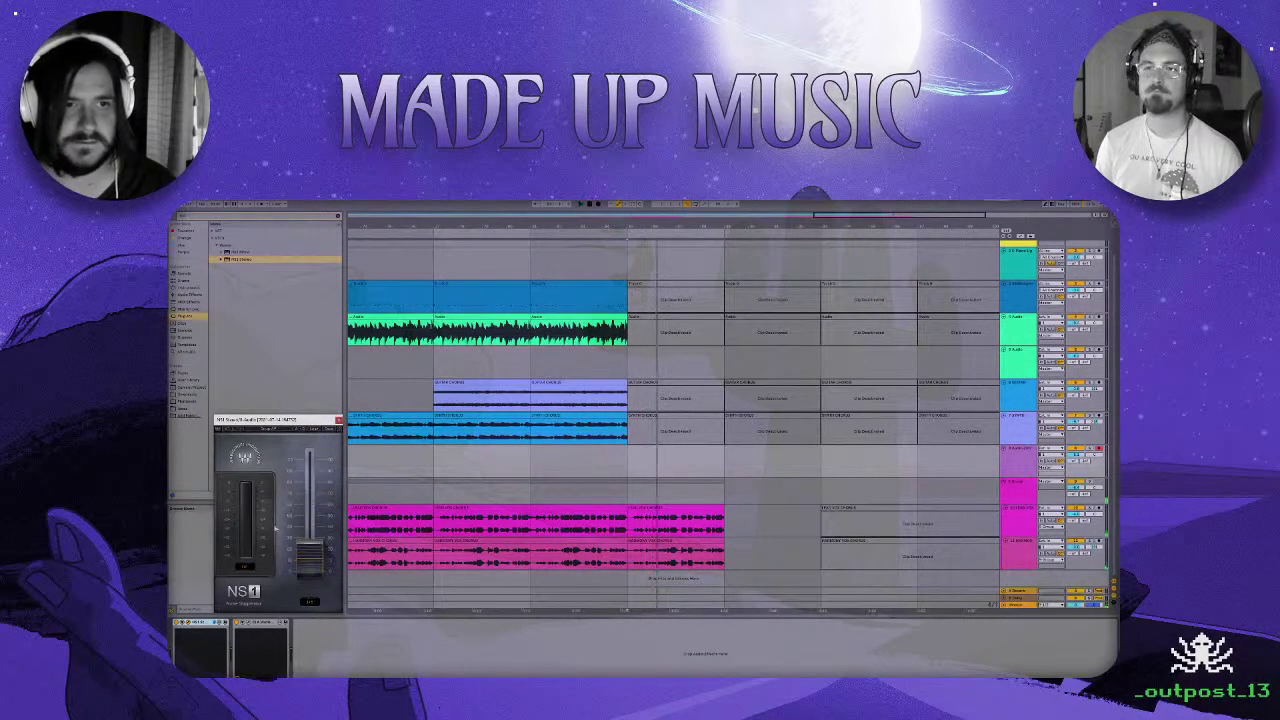
left_click(339, 420)
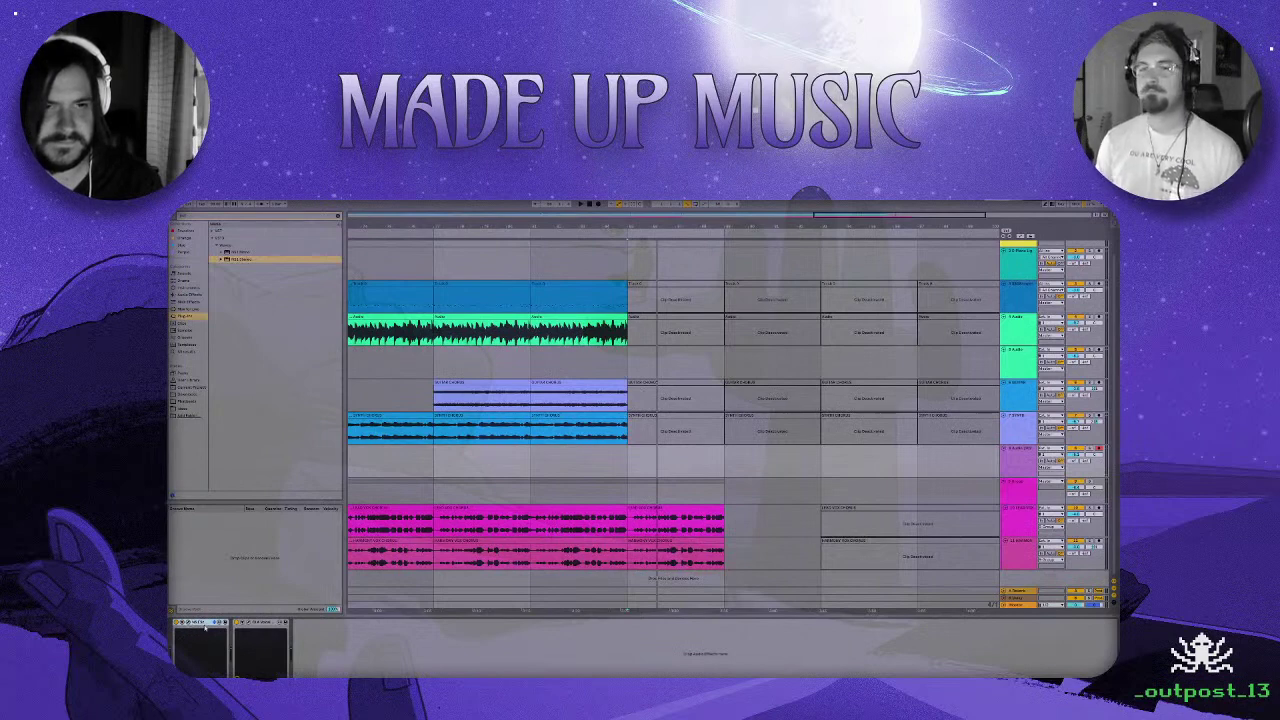
Add NS1 Stereo to the lead chorus vocal track and set its noise suppression fader while the vocals-only ending plays.
left_click(1007, 526)
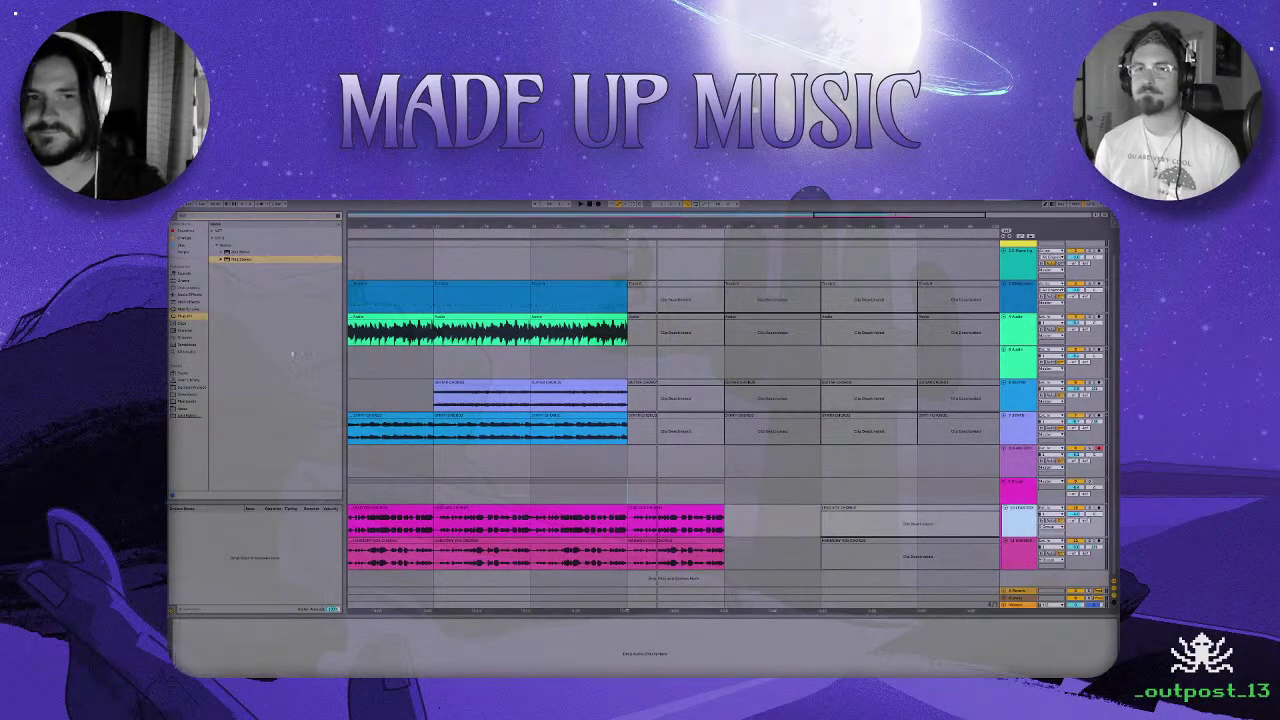
left_click(249, 259)
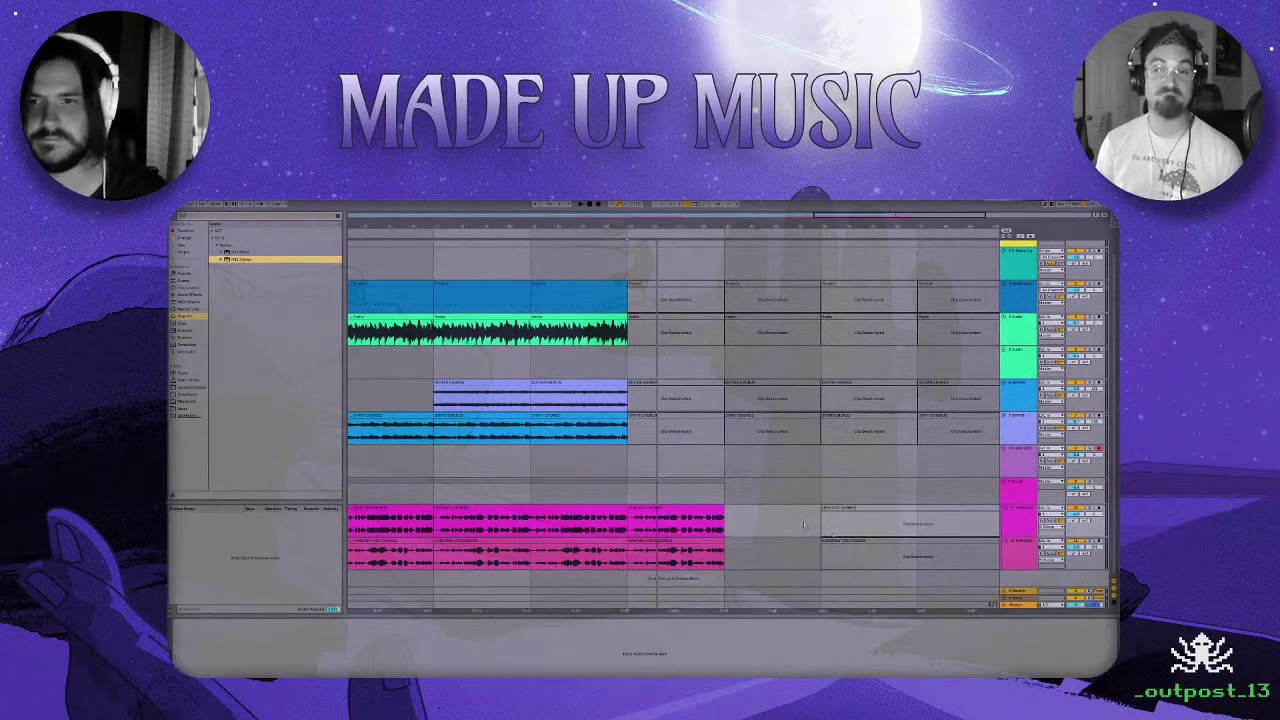
double_click(249, 259)
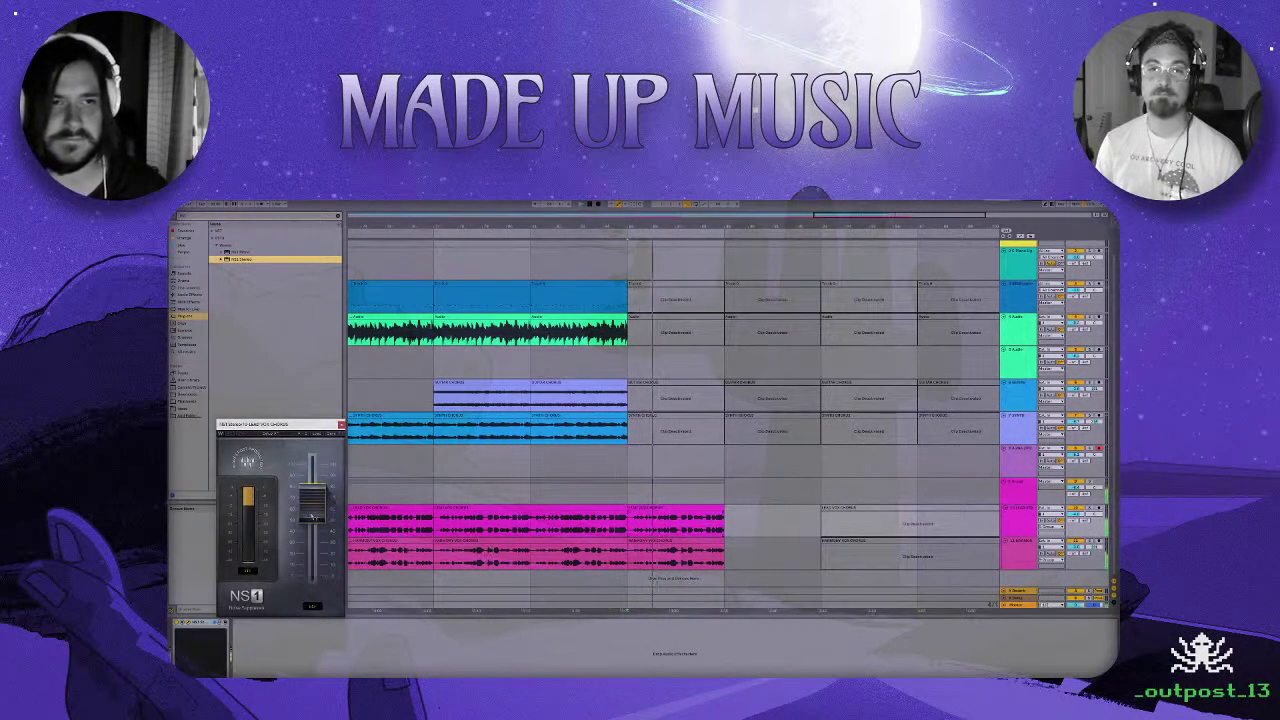
left_click(341, 424)
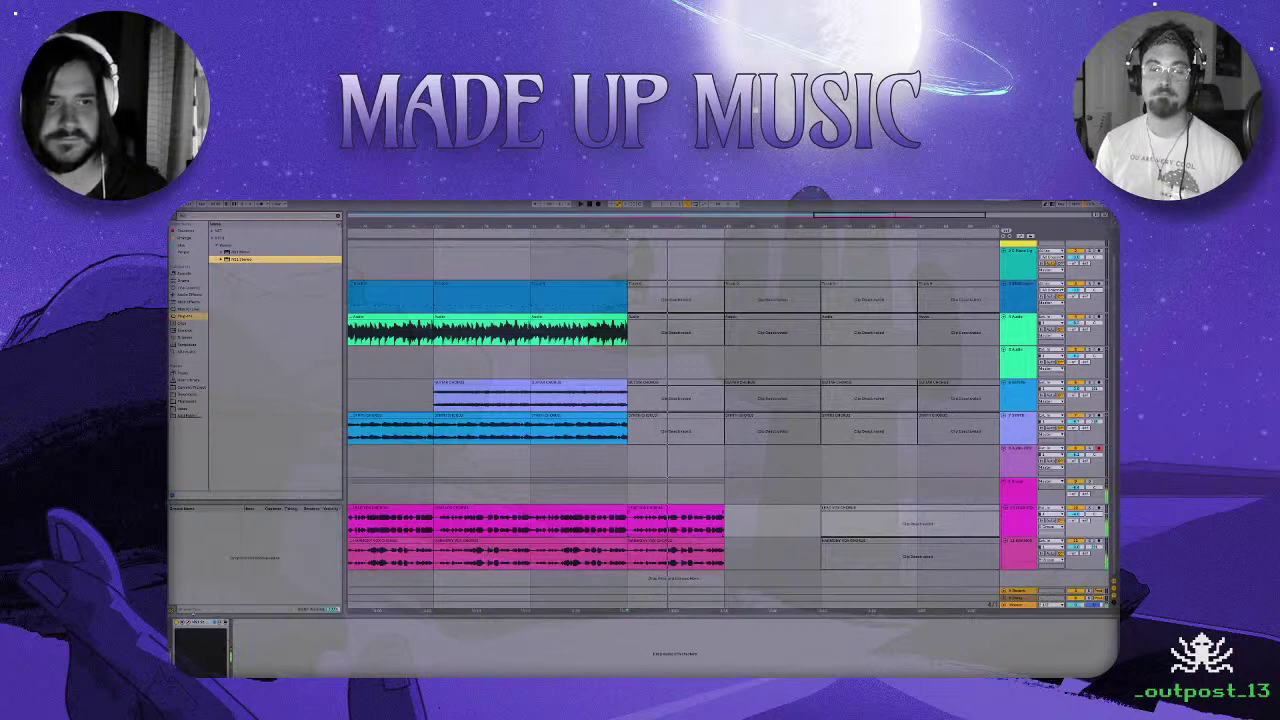
Copy the lead chorus vocal's NS1 plug-in to the harmony vocal track and raise its suppression fader during playback.
left_click(203, 623)
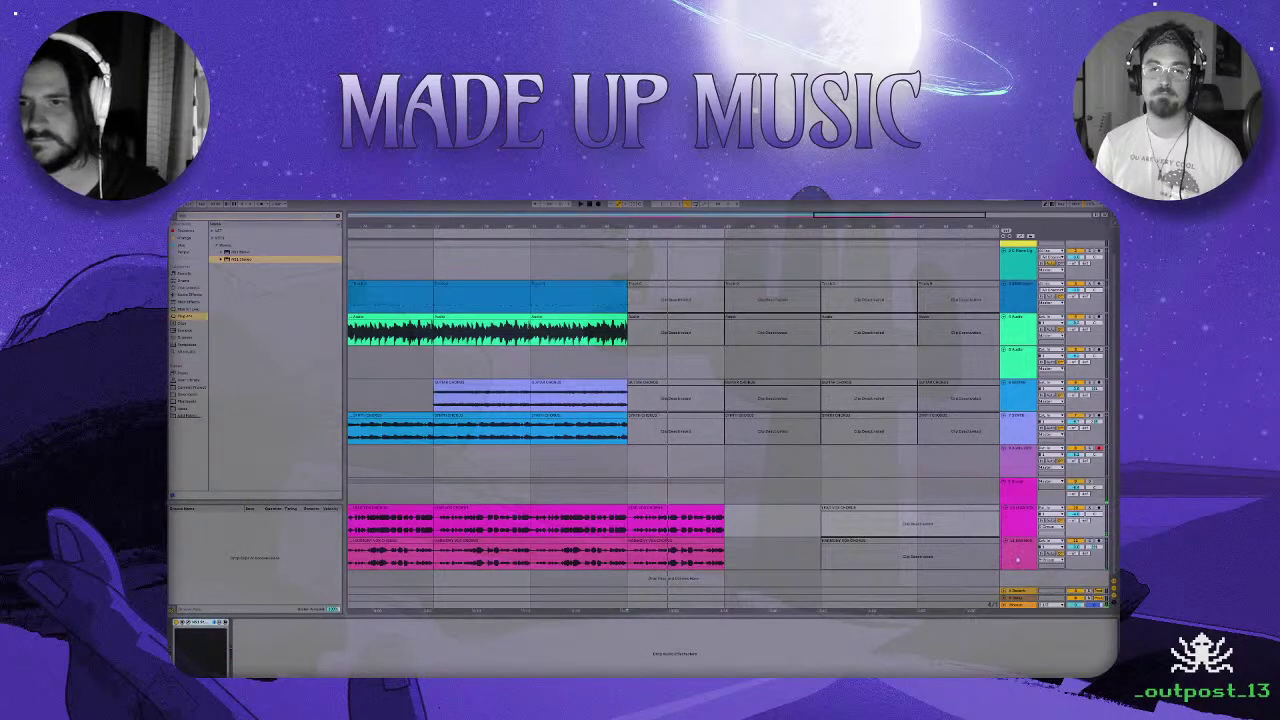
left_click(1018, 560)
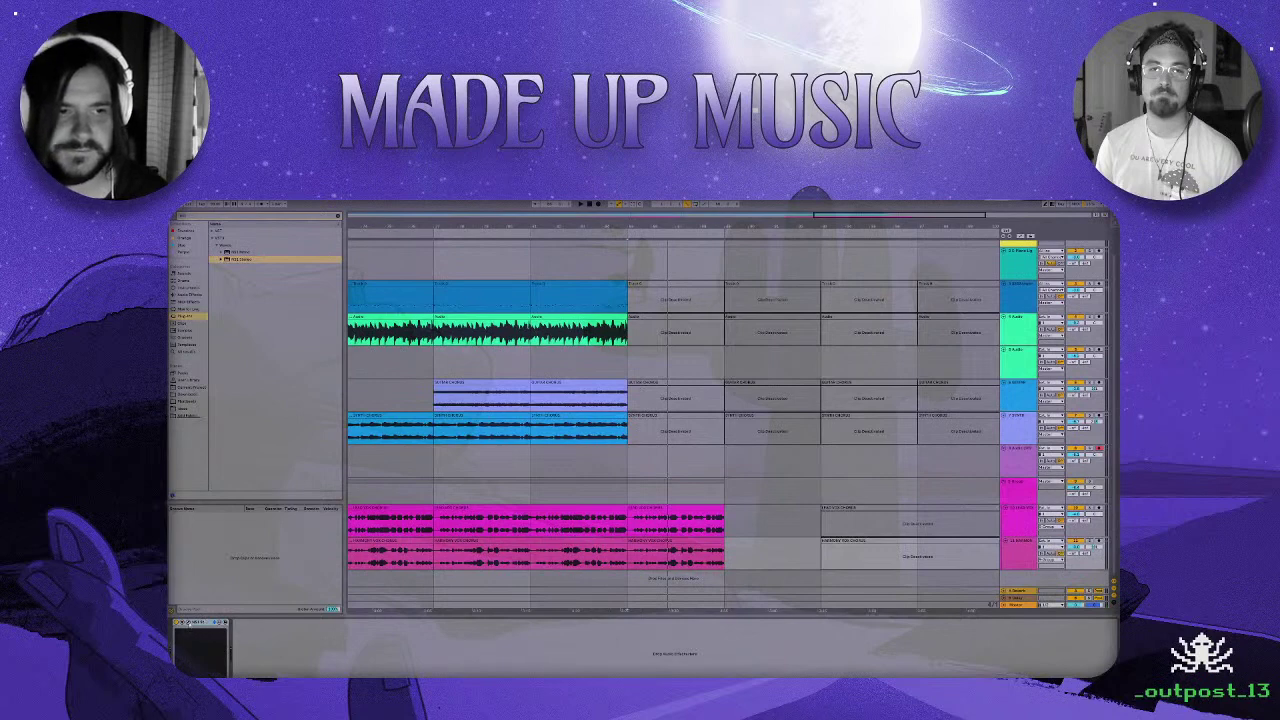
left_click(188, 622)
key("space")
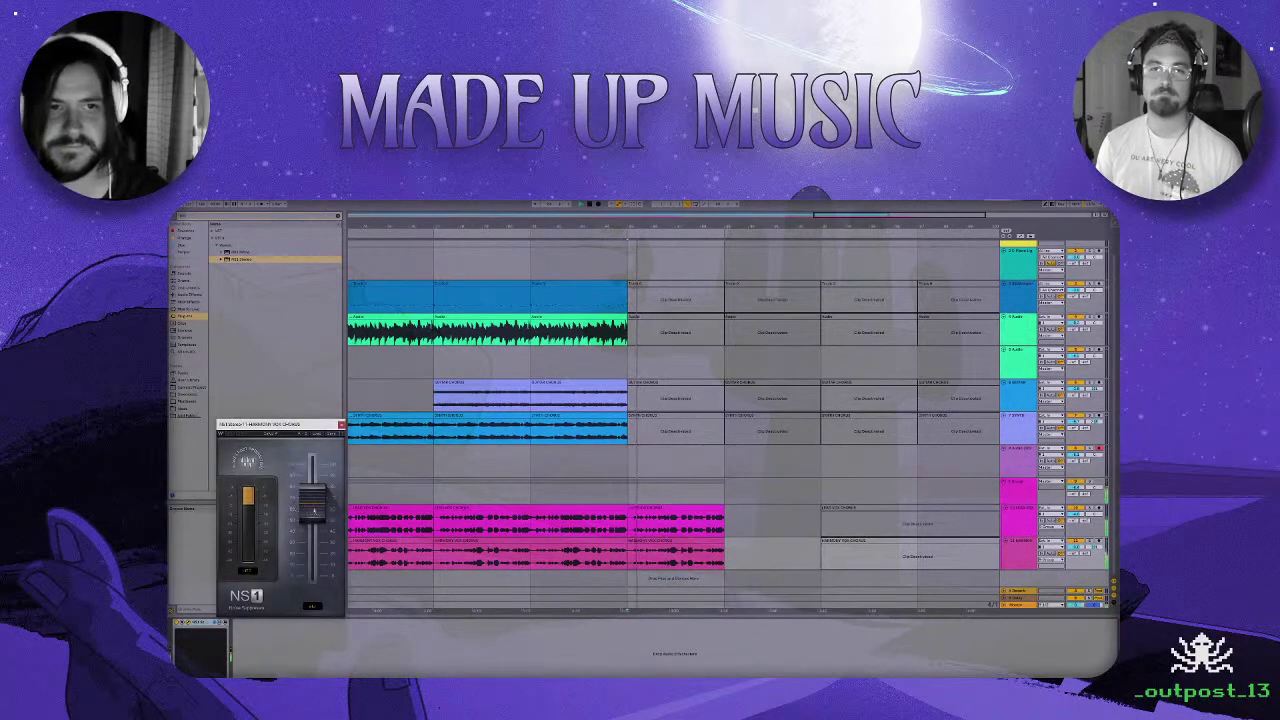
left_click_drag(313, 510, 313, 492)
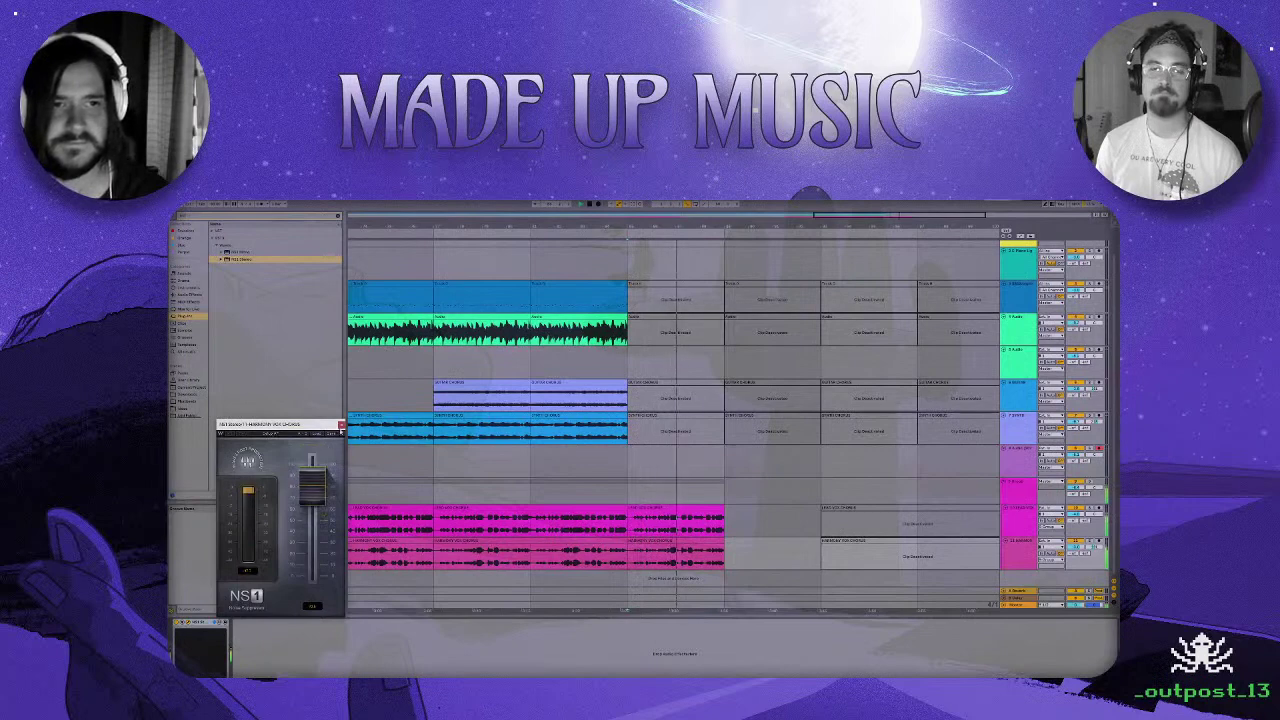
Close the NS1 window and play the final chorus through to the vocals-only ending.
left_click(386, 494)
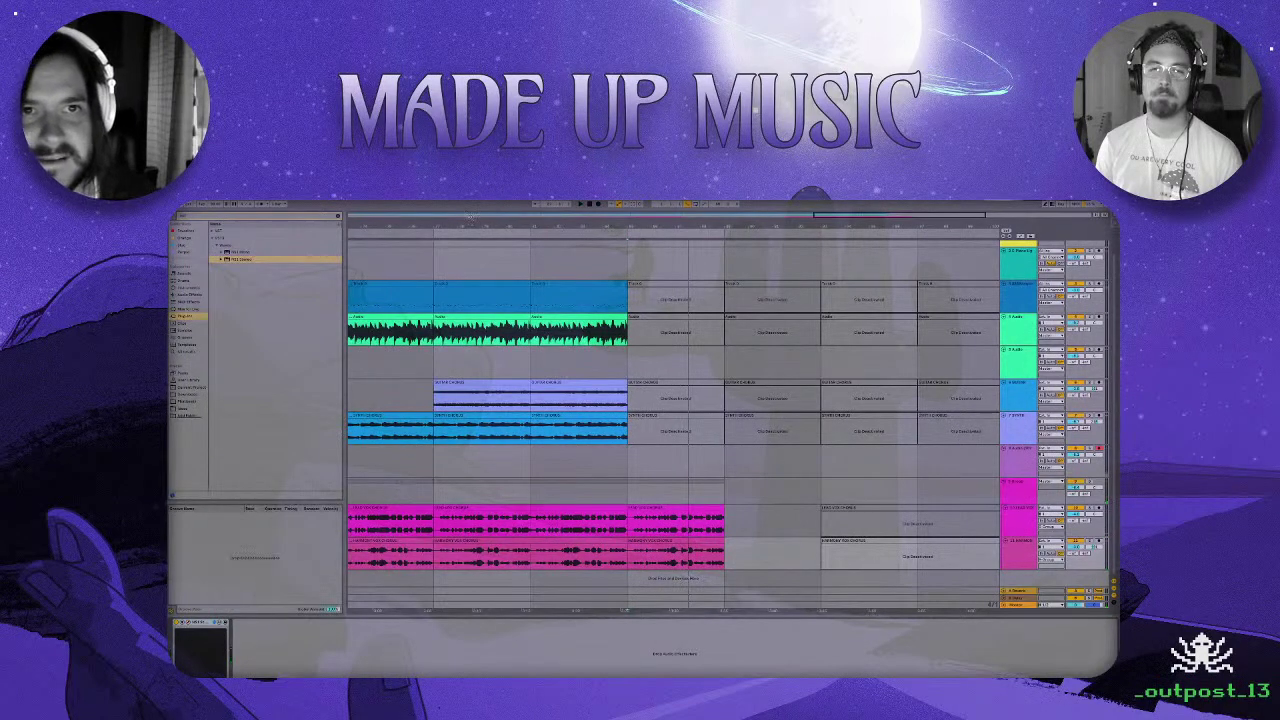
left_click_drag(469, 218, 744, 216)
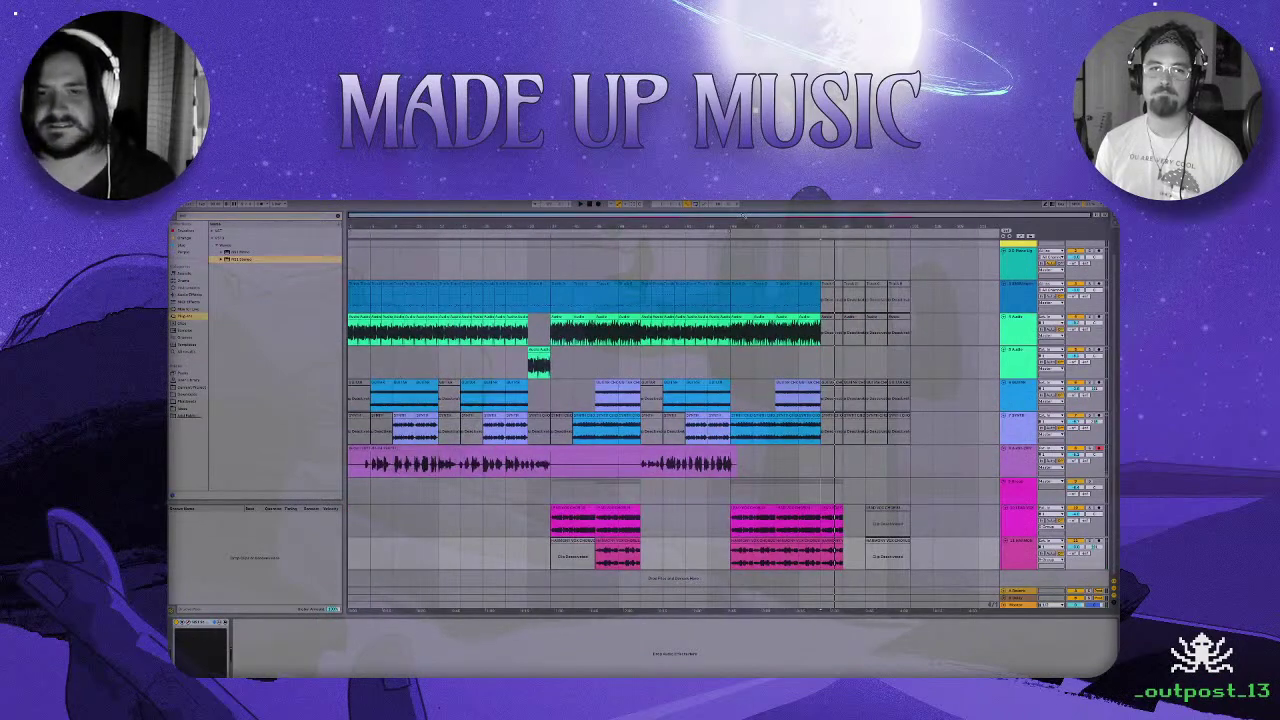
scroll(840, 449, "up", 5)
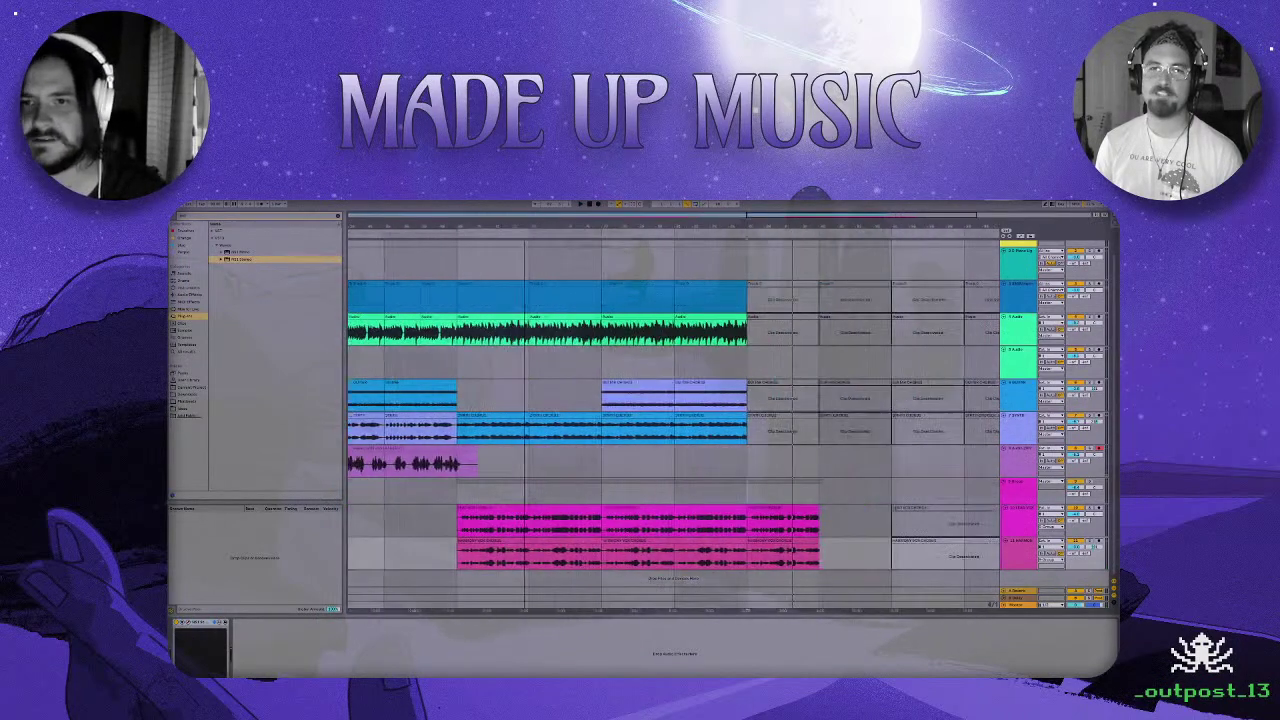
key("space")
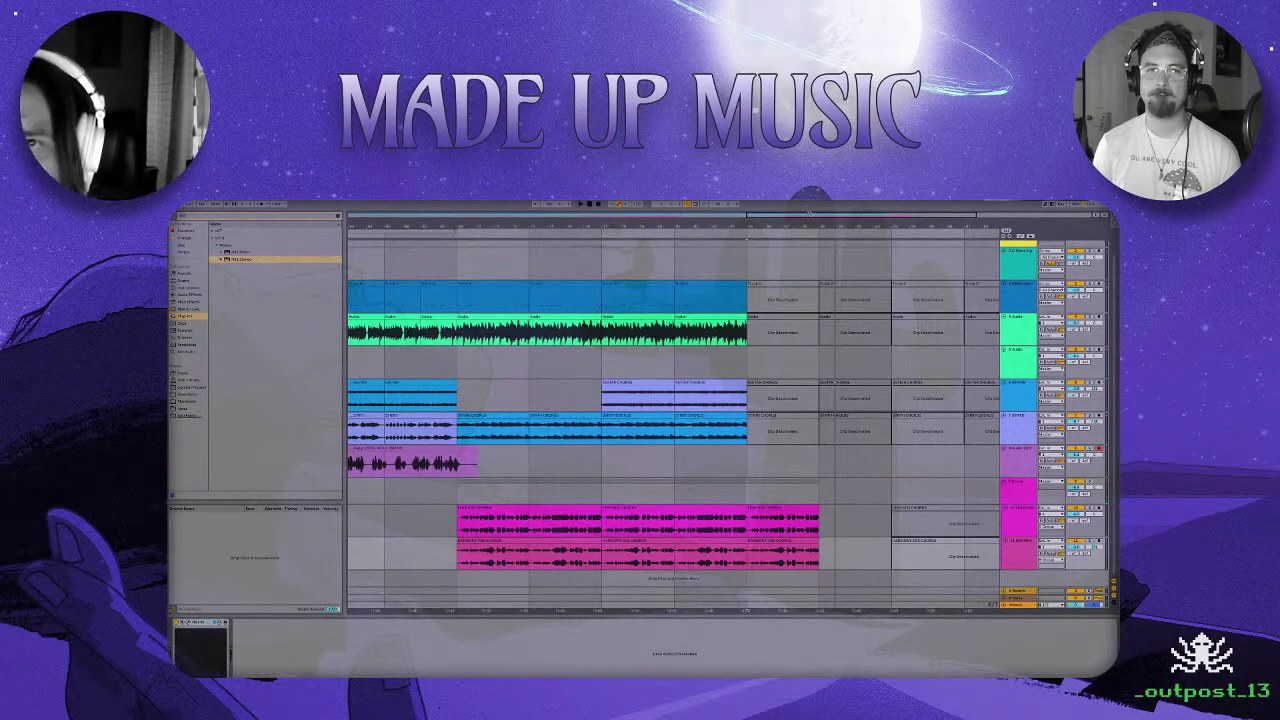
left_click_drag(808, 212, 845, 230)
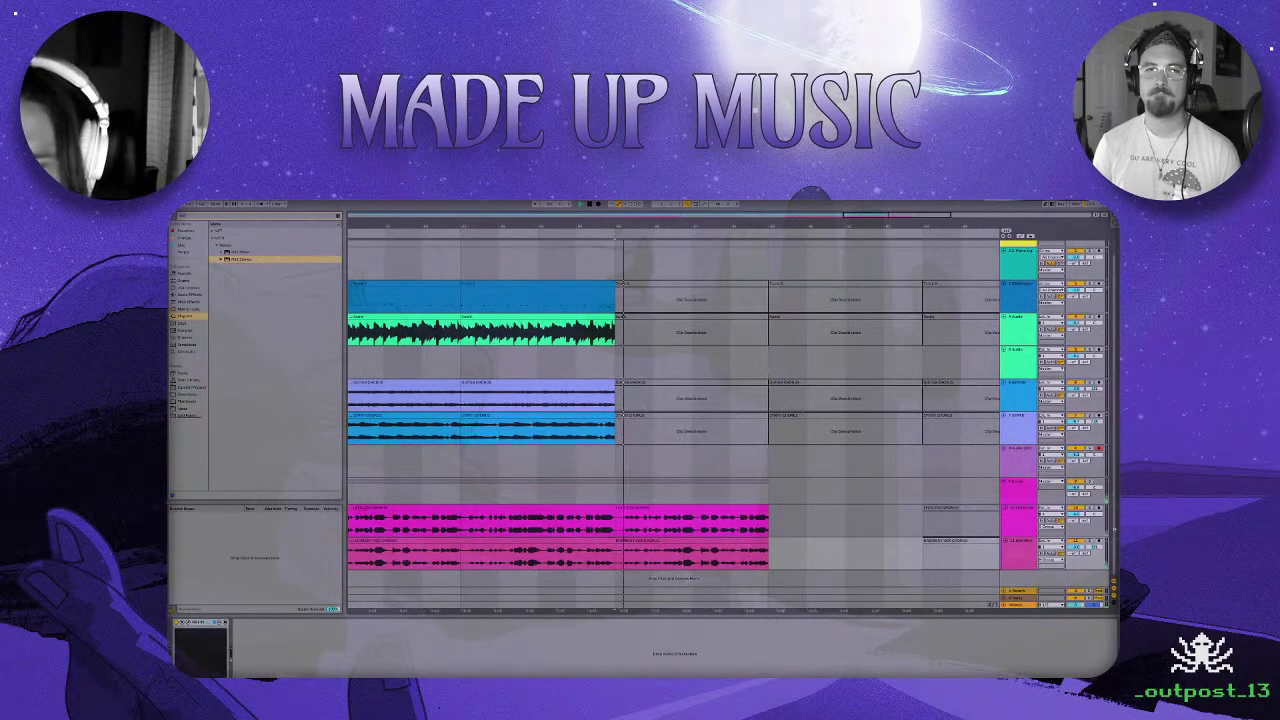
Set a fixed 1/16 grid, extend the end of the last lead chorus vocal clip slightly, and play the ending.
right_click(795, 487)
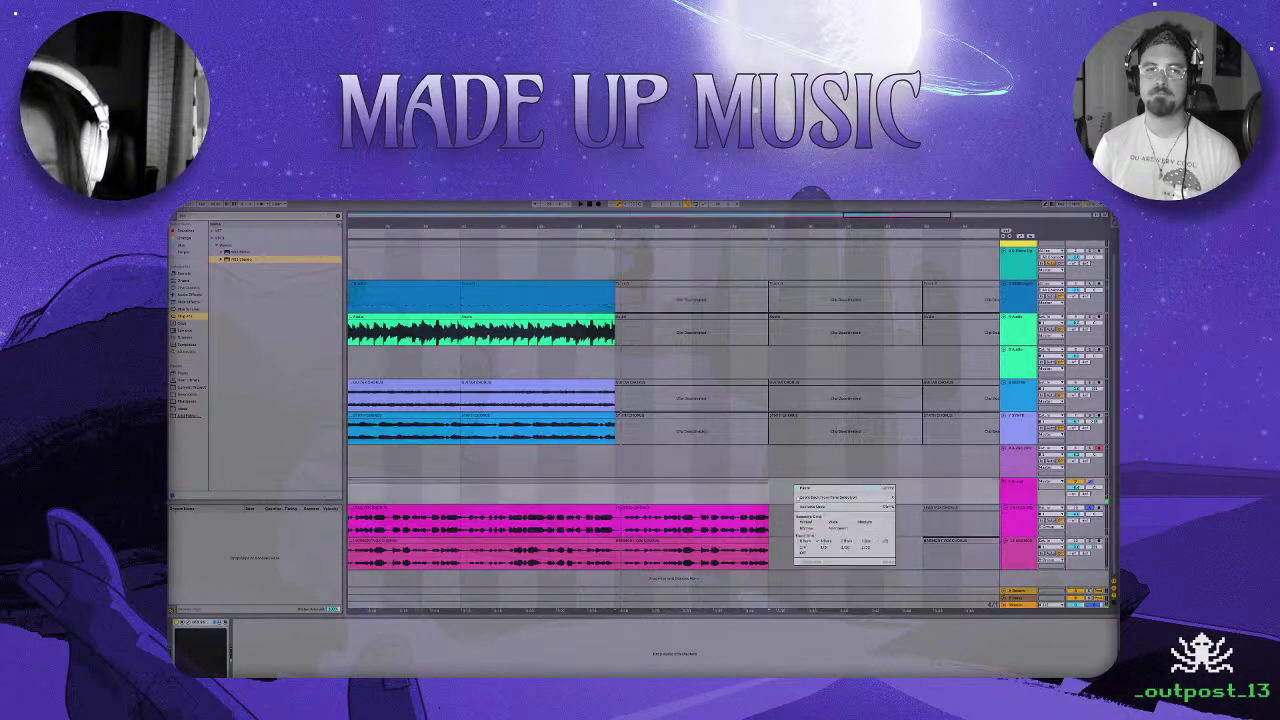
left_click(850, 548)
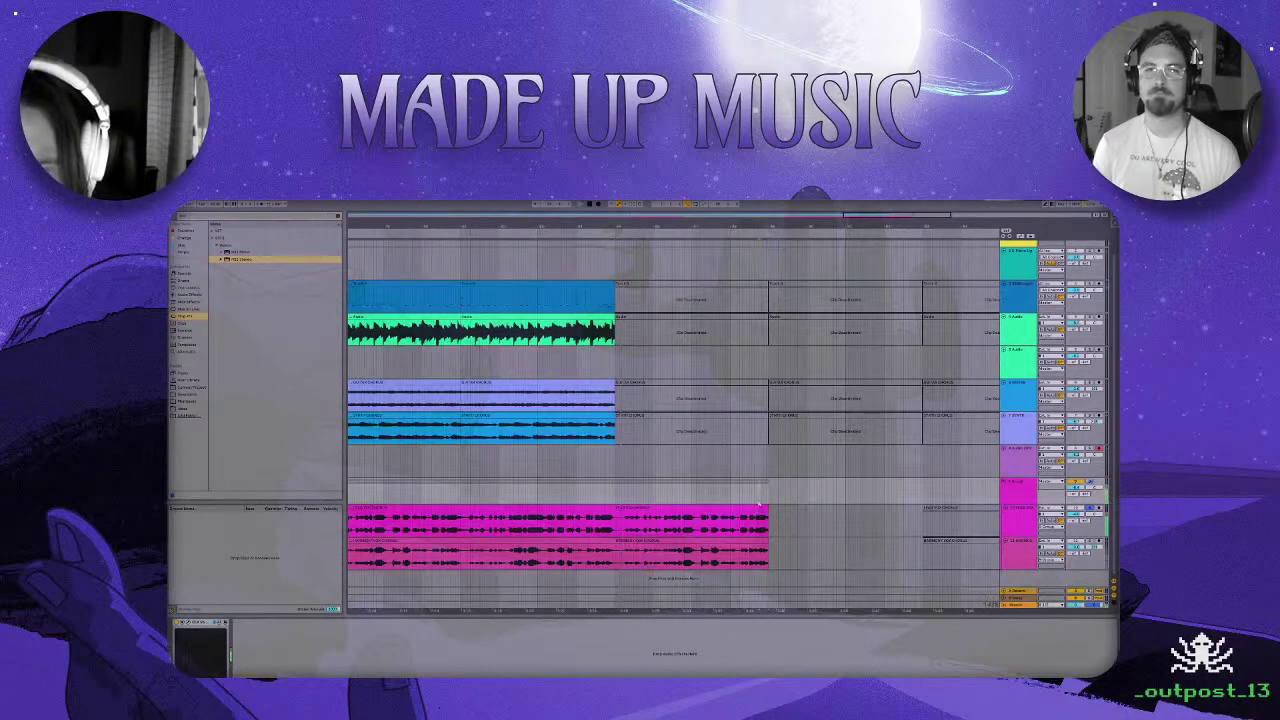
left_click_drag(767, 512, 773, 512)
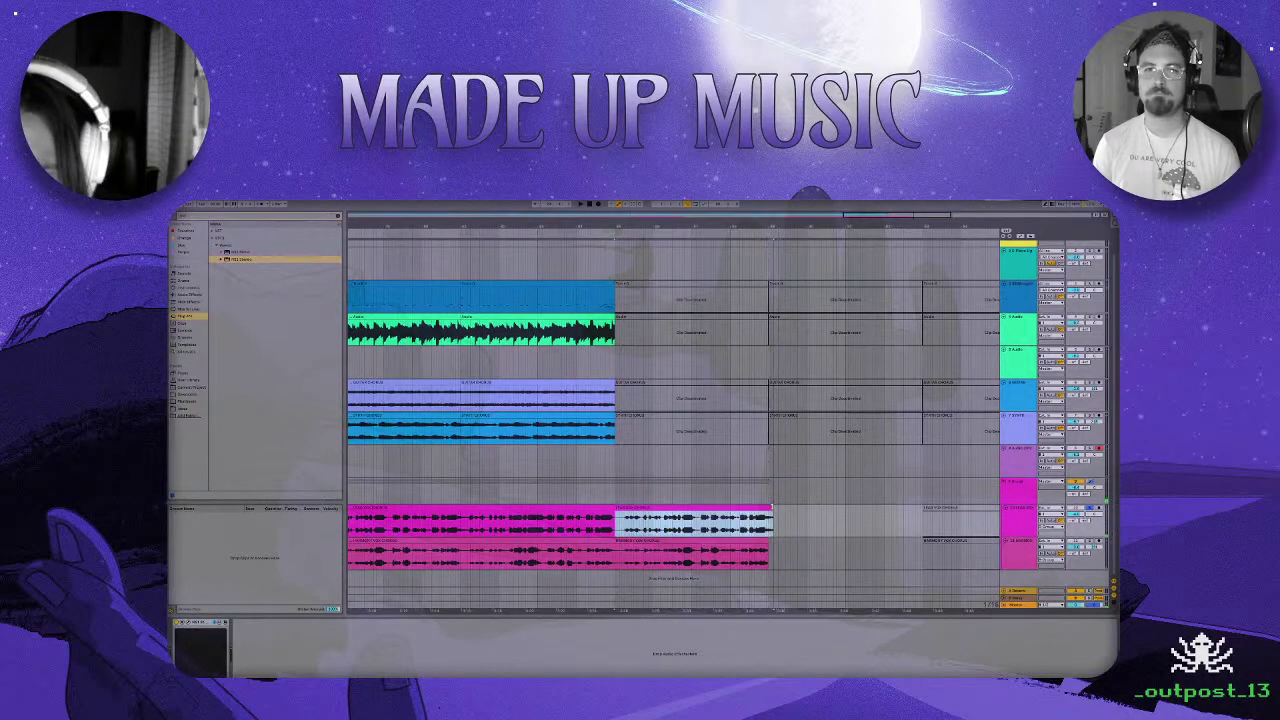
left_click(769, 536)
key("space")
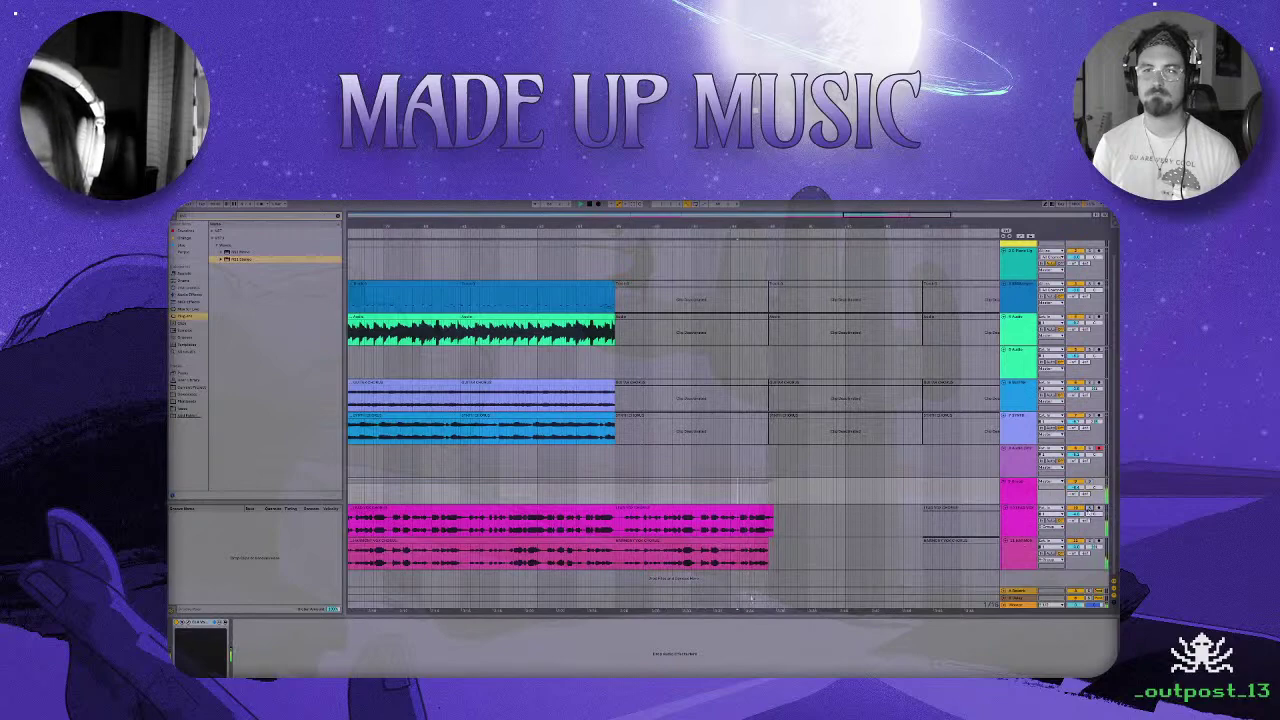
Add the Drum Buss audio effect from the Drive & Color category to the drum sampler track.
left_click_drag(547, 214, 712, 208)
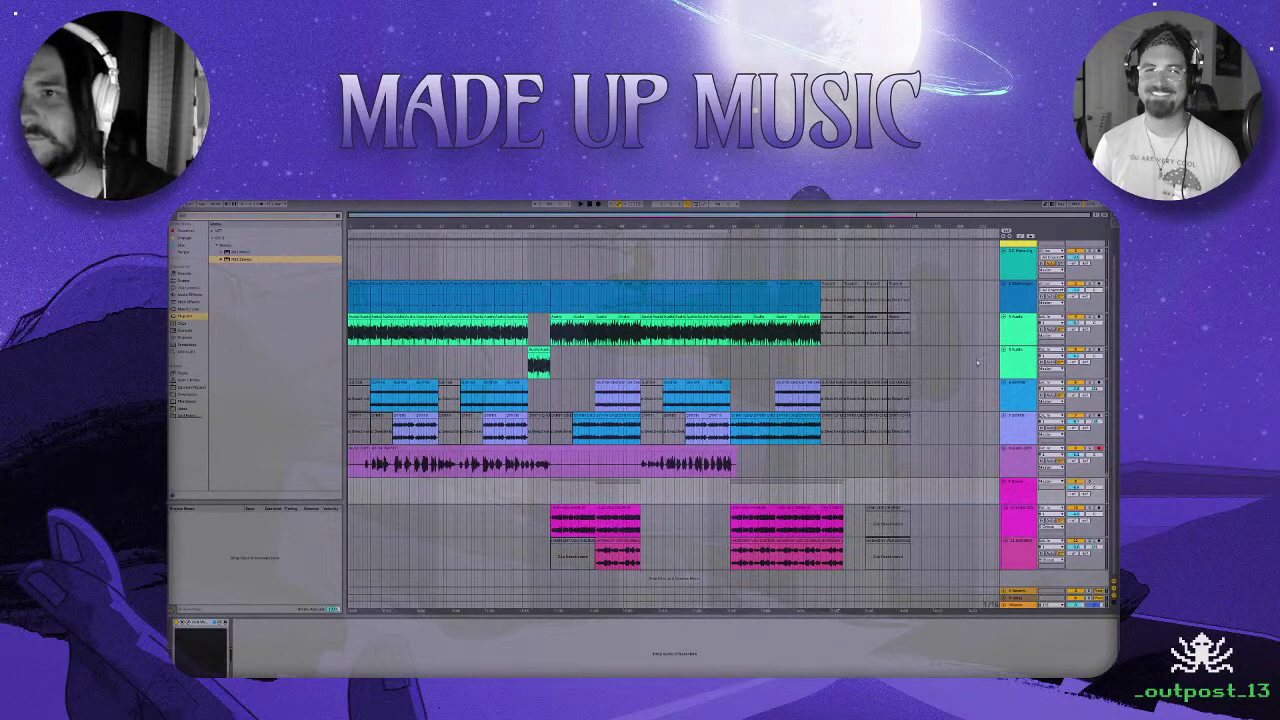
left_click(1025, 298)
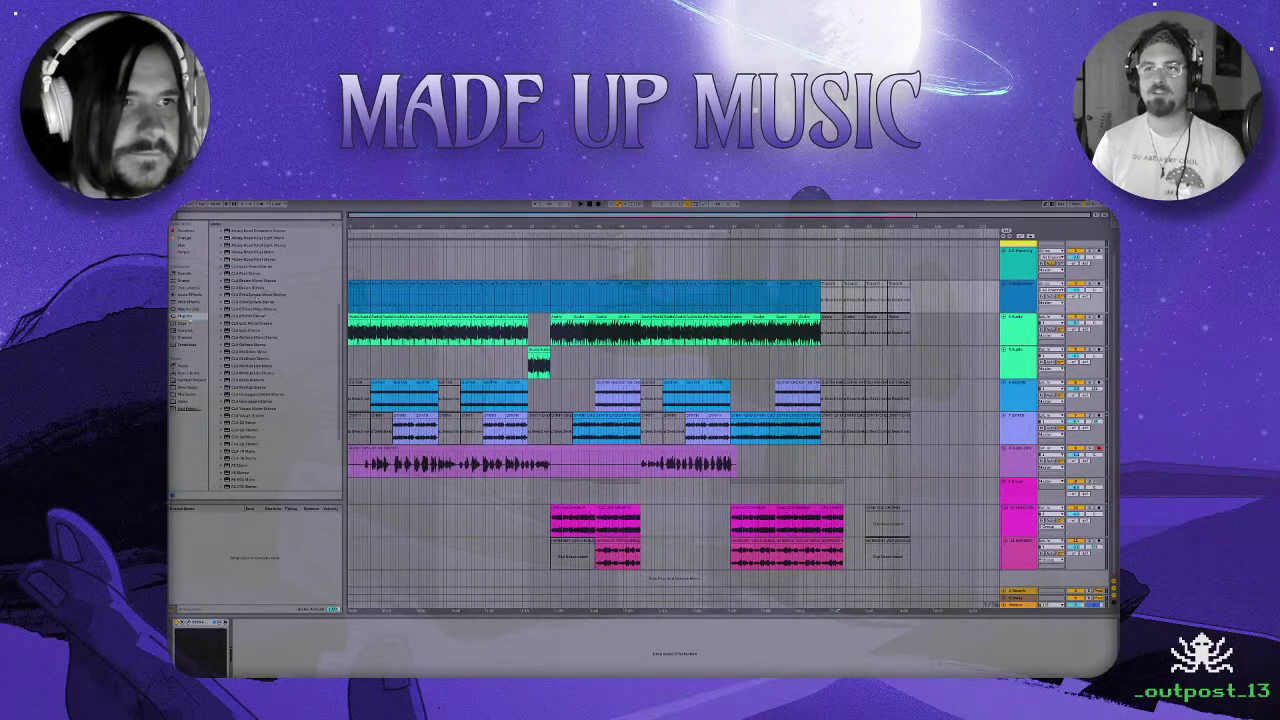
left_click(188, 295)
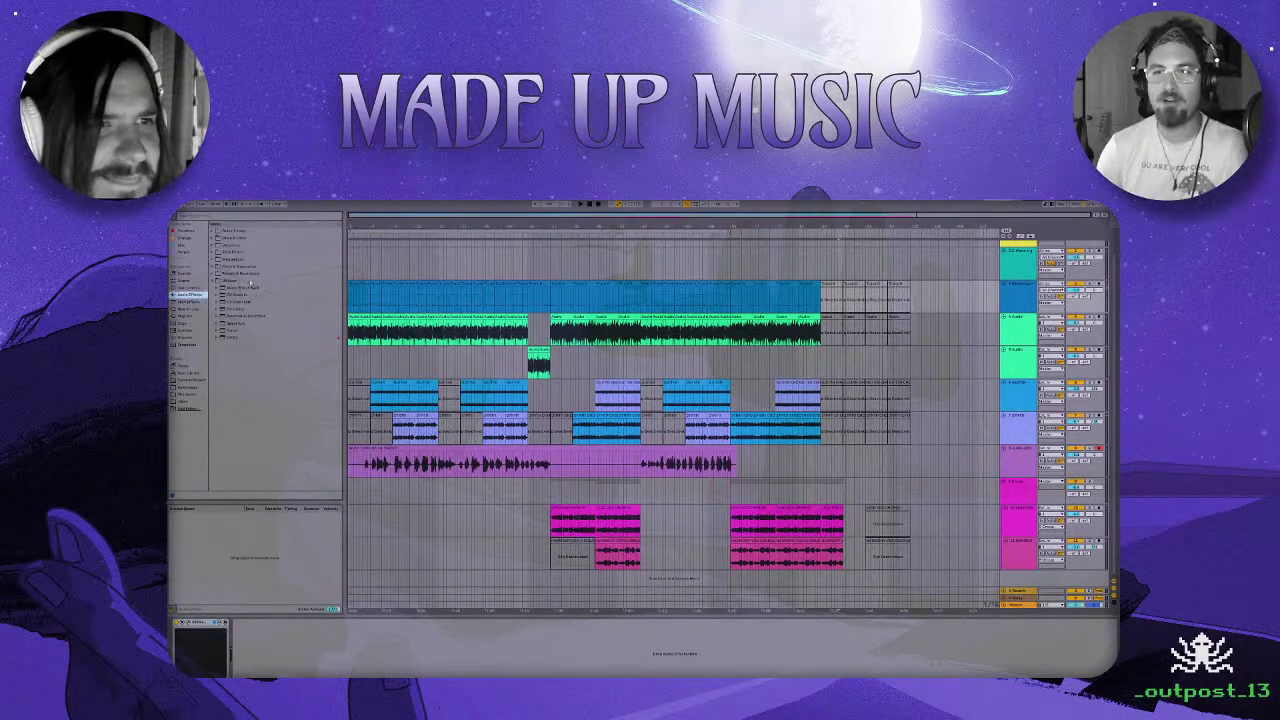
left_click(222, 237)
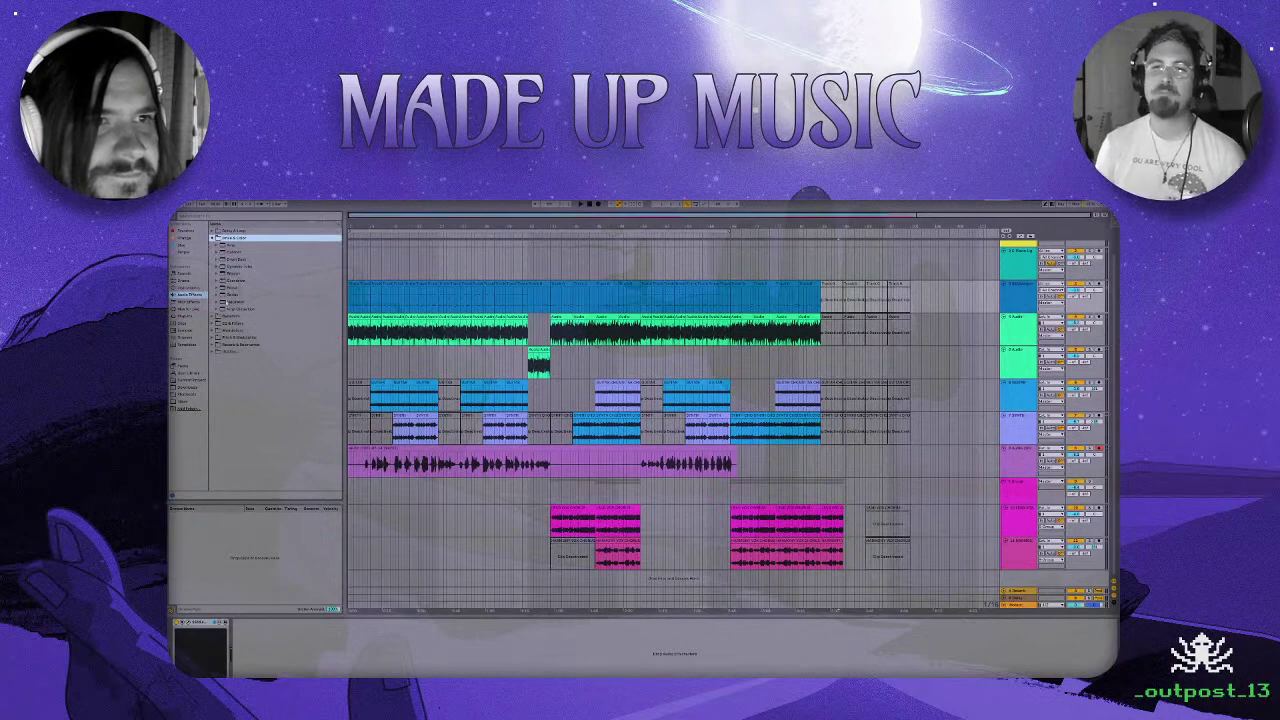
left_click(235, 260)
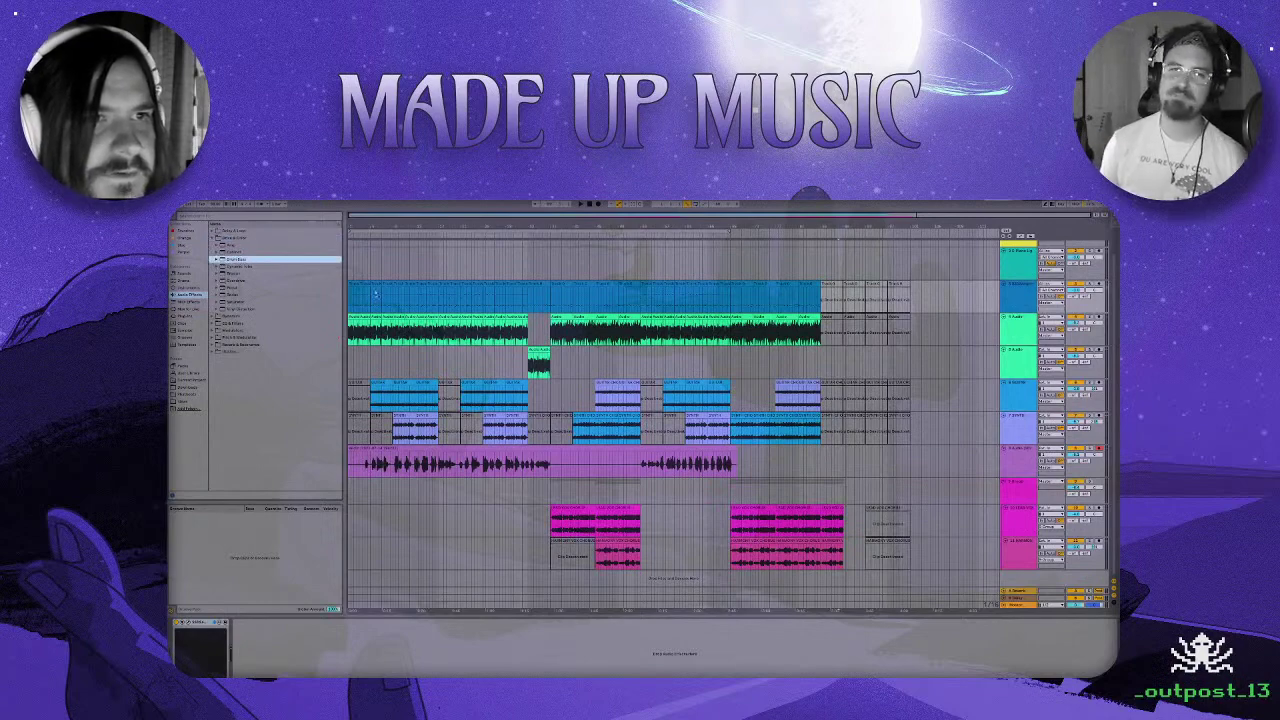
left_click(1013, 294)
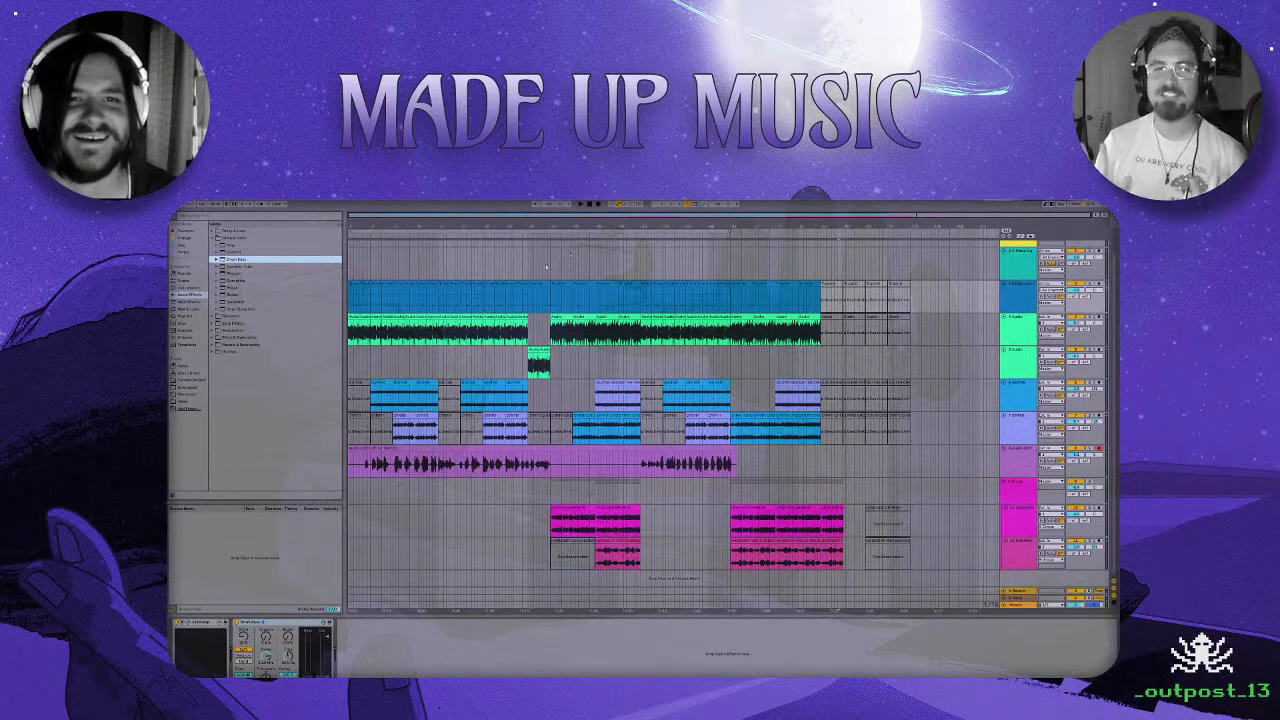
Play the arrangement from before the first chorus to listen to the drums through Drum Buss.
left_click(494, 269)
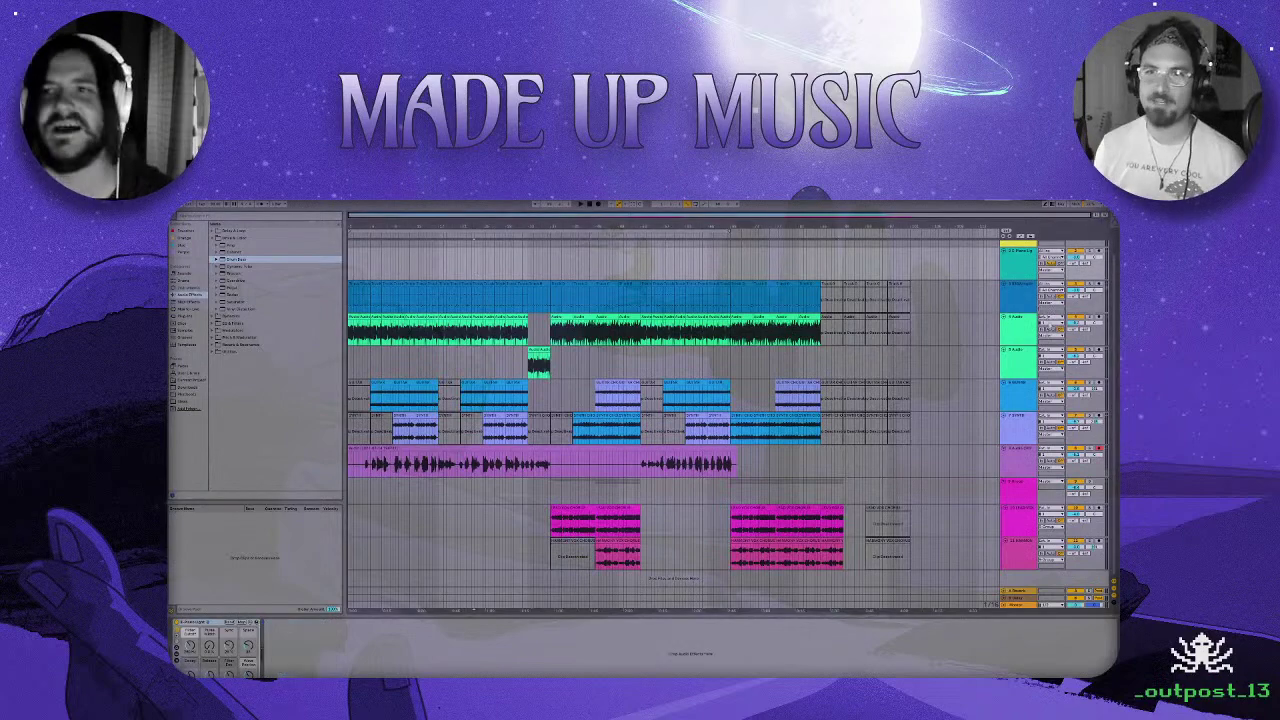
key("Down")
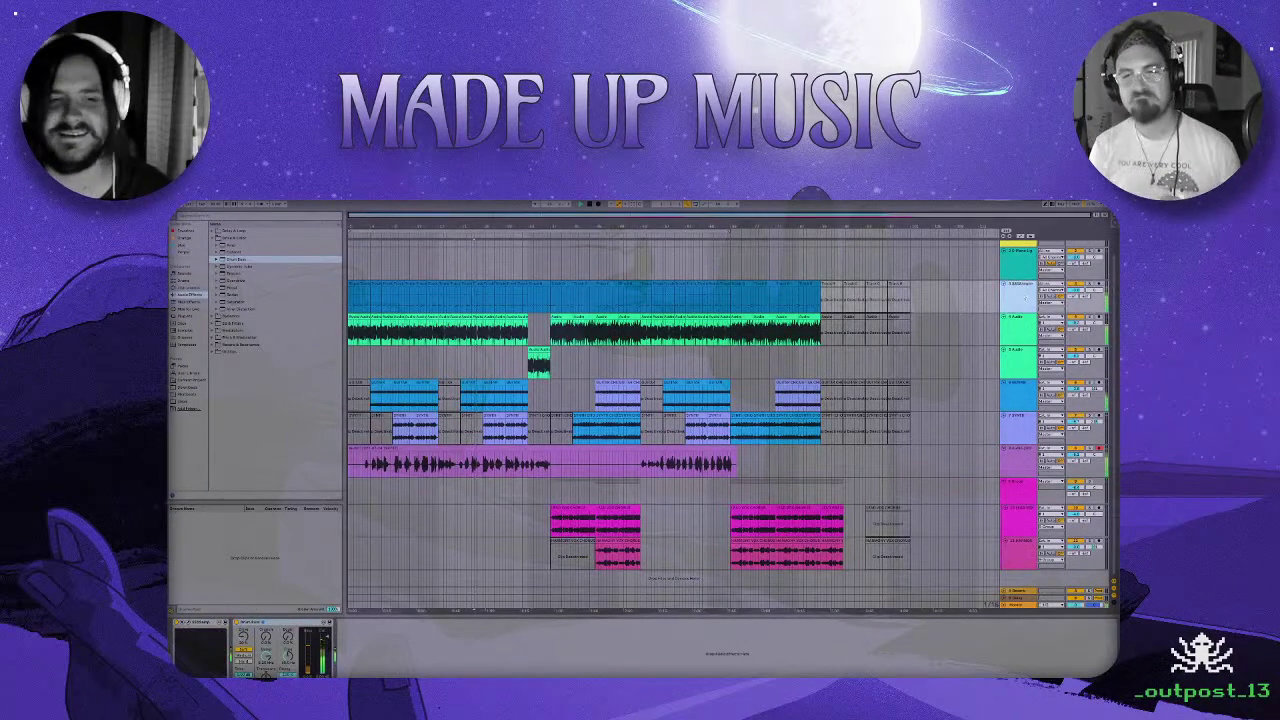
key("Up")
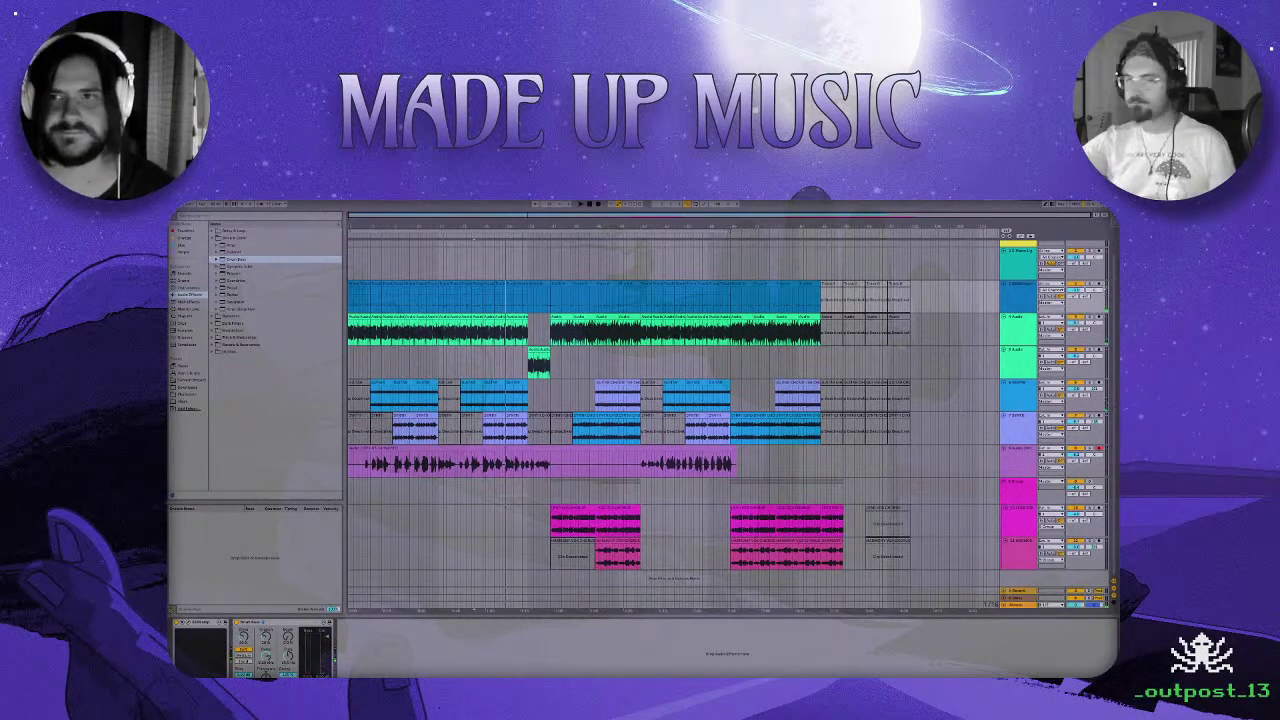
Load the Martian kit from SSD 5.5 Designer in the drum track's SSD5 sampler, comparing it with Fatty Boombatty and Jazzy Jerry.
left_click(1031, 300)
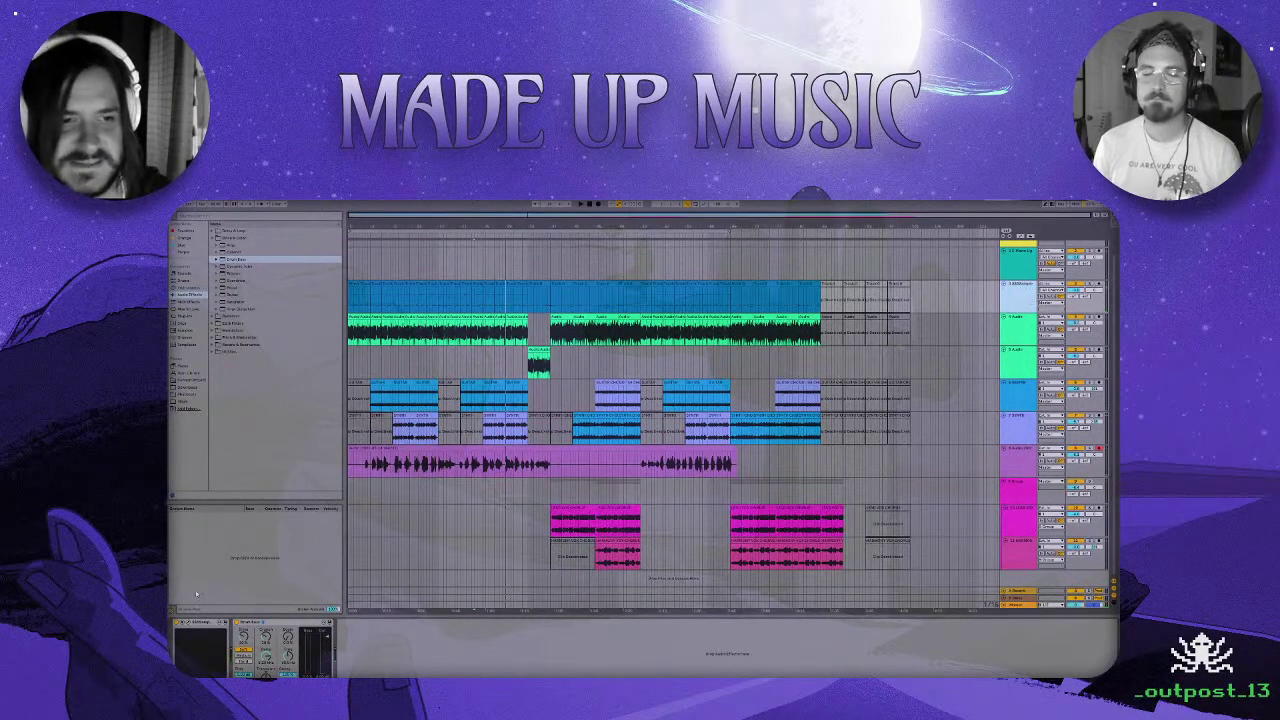
left_click(181, 633)
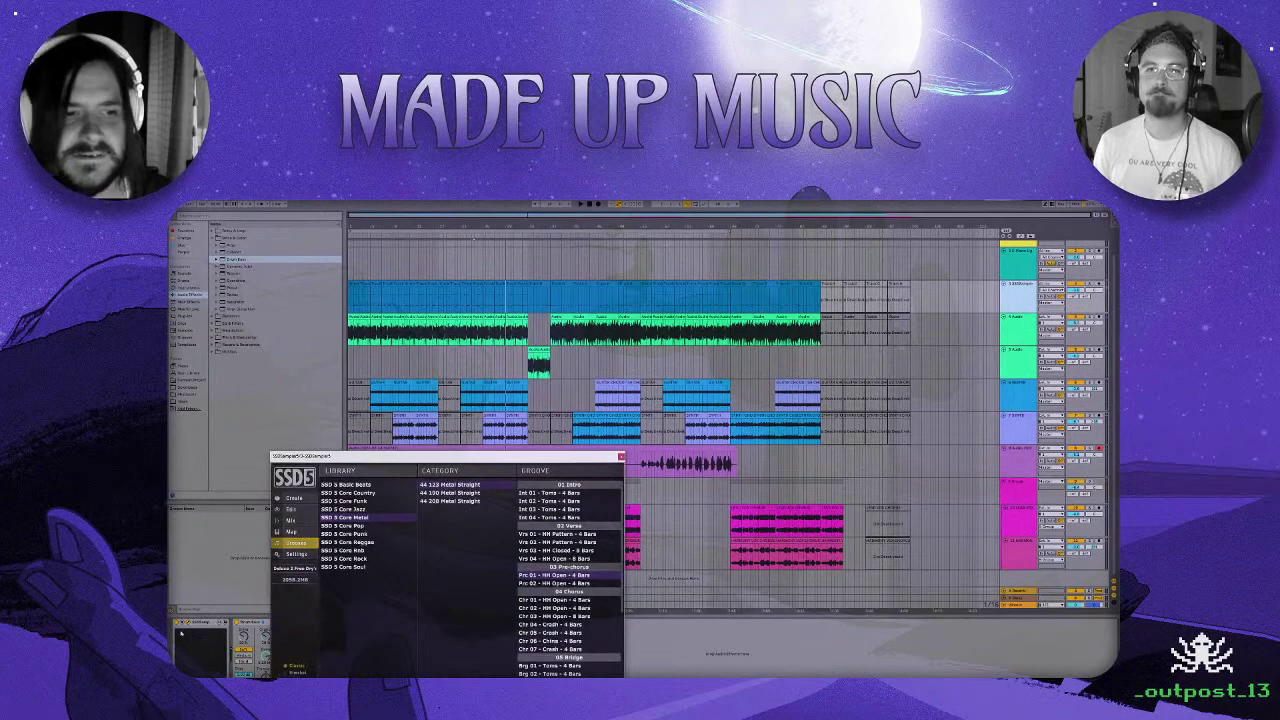
left_click(300, 501)
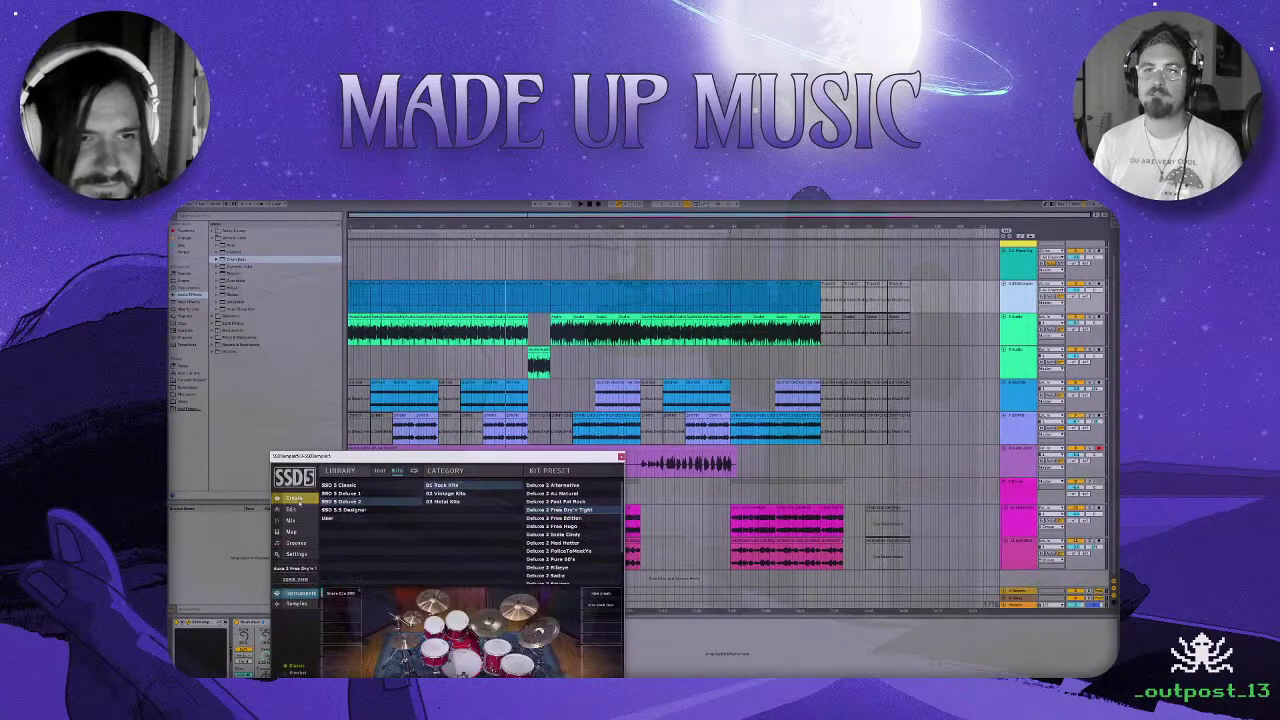
left_click(350, 510)
left_click(549, 528)
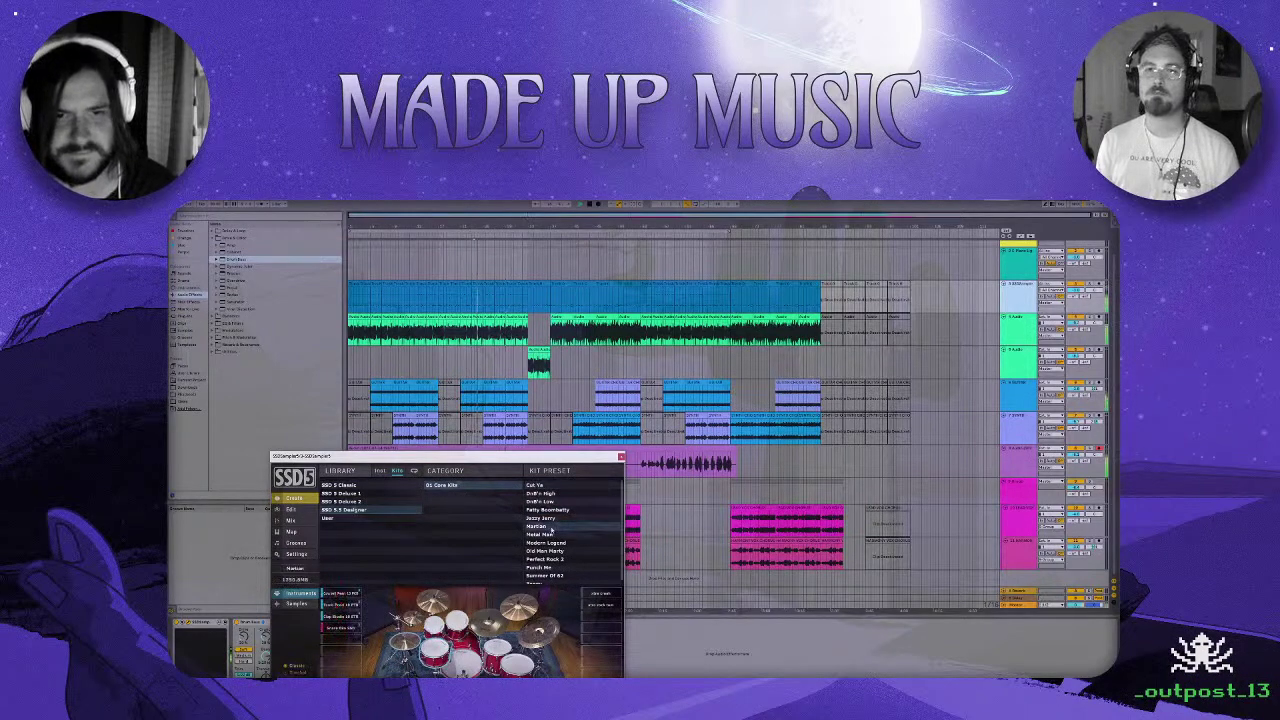
scroll(560, 540, "down", 1)
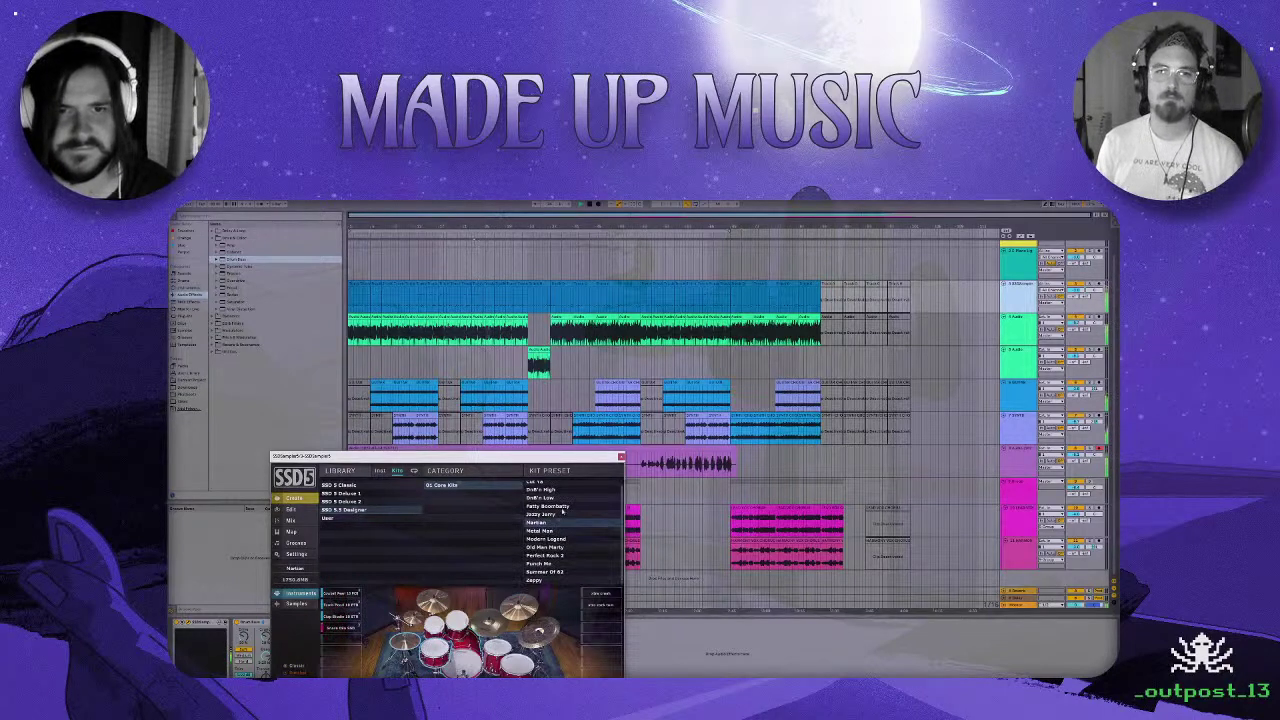
left_click(562, 508)
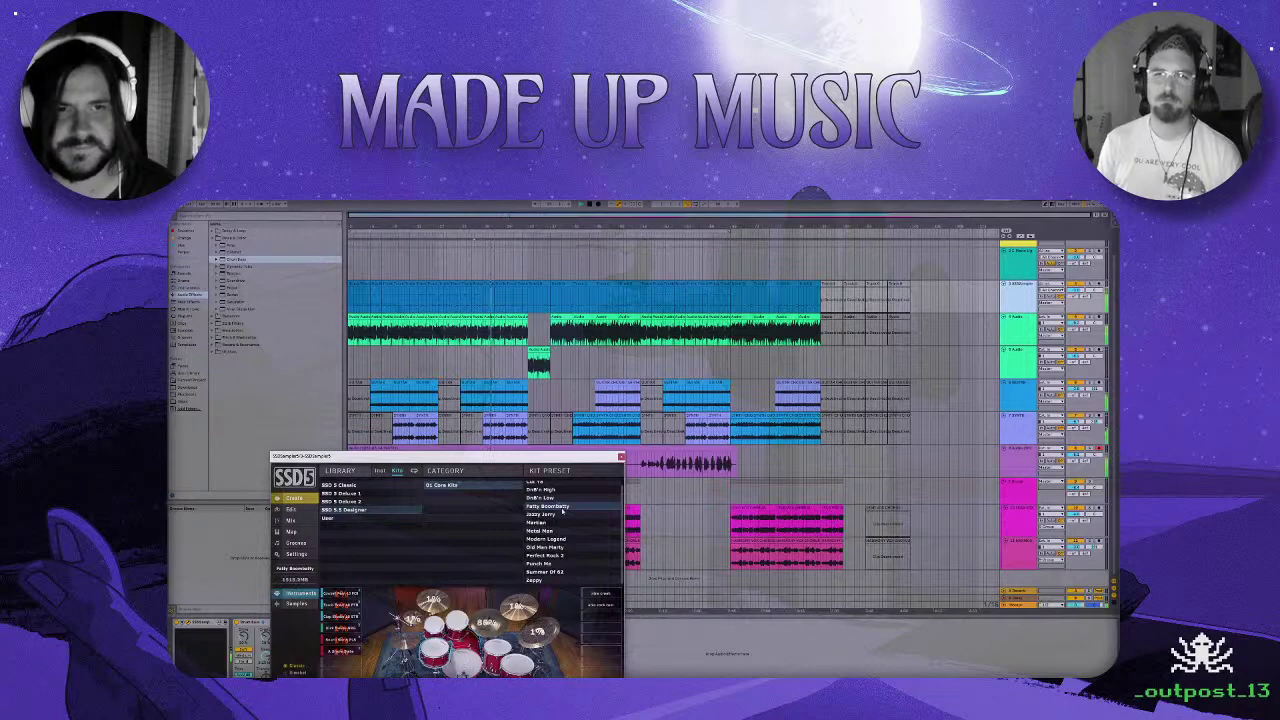
left_click(555, 516)
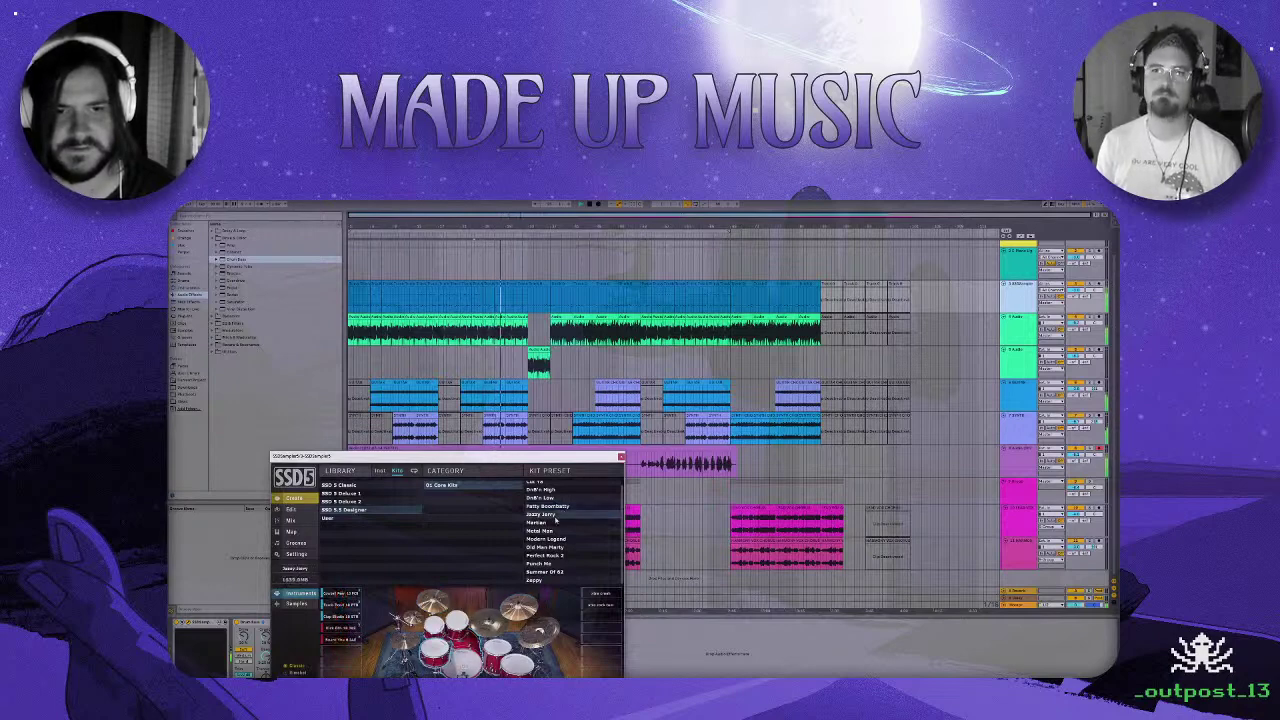
left_click(555, 522)
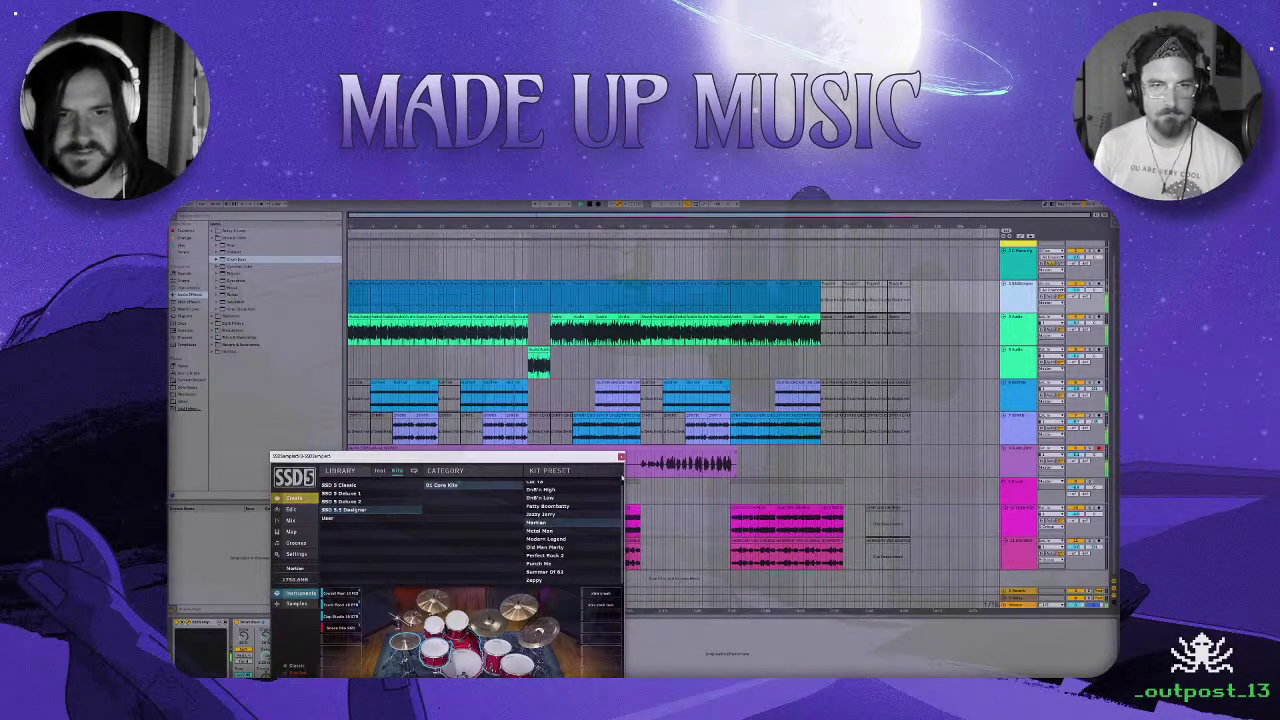
Close the SSD5 window and check the track levels in the Session mixer during playback before returning to the arrangement.
left_click(620, 456)
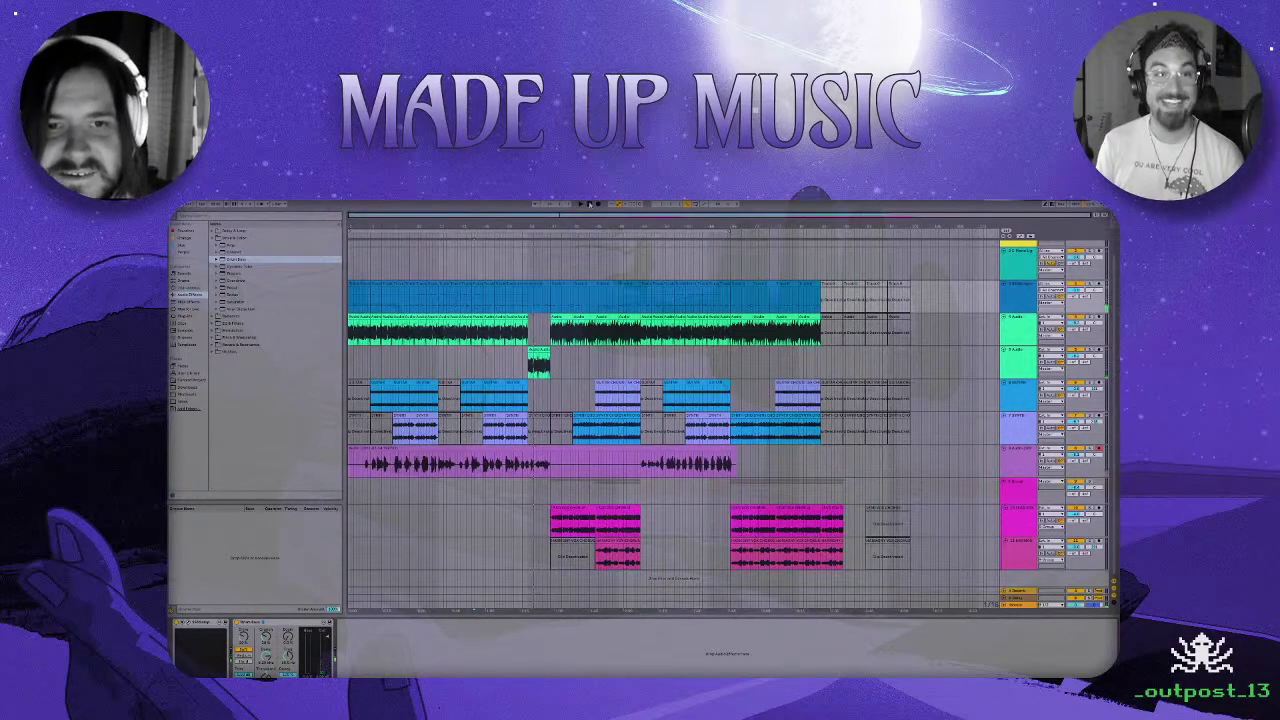
key("Tab")
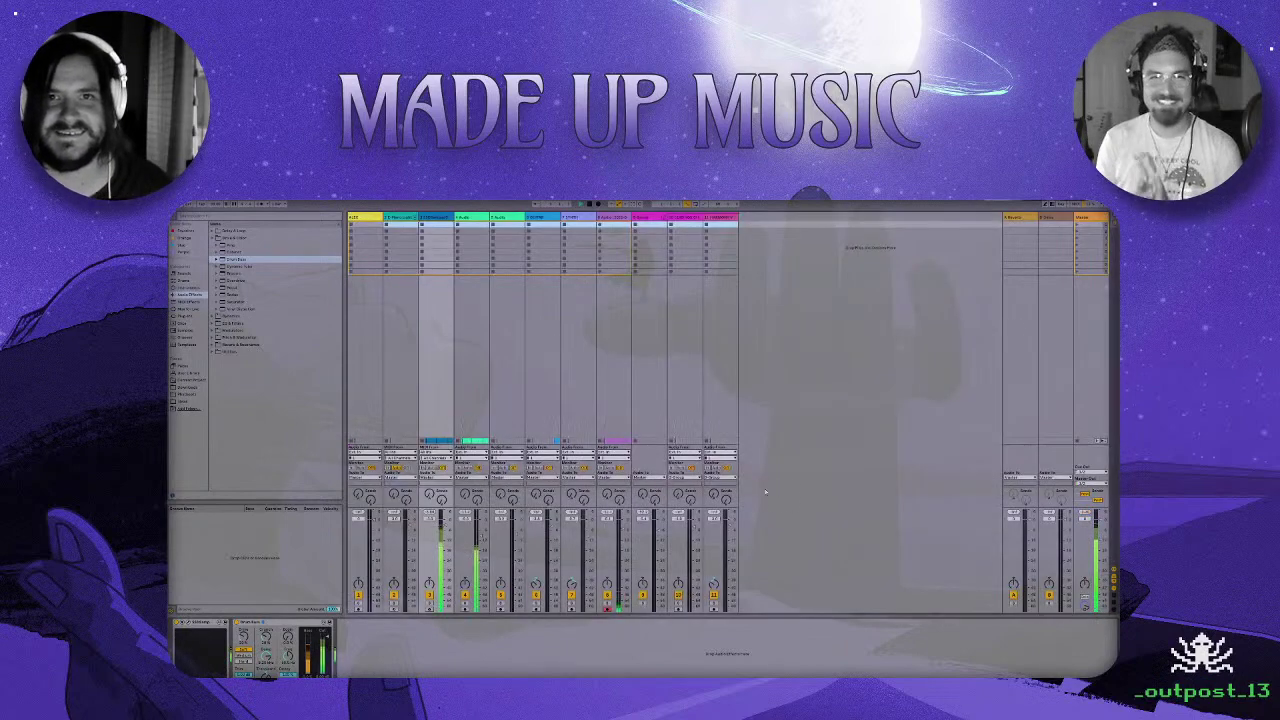
key("Tab")
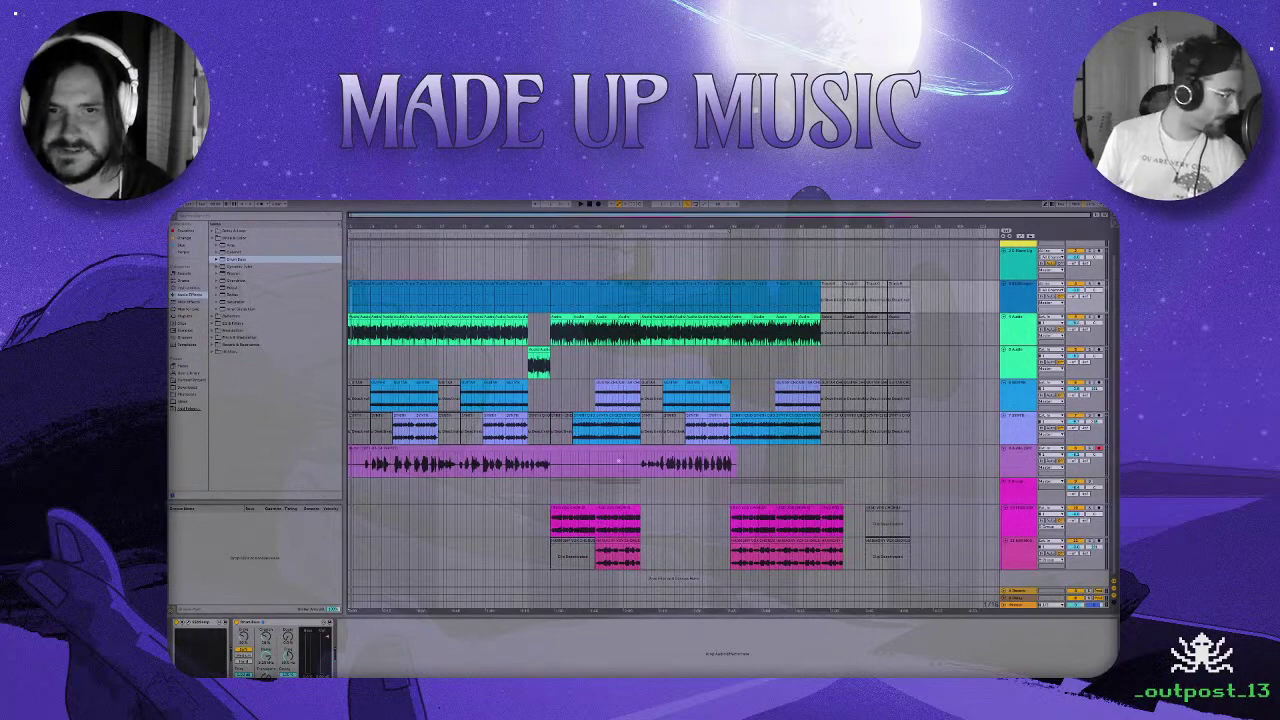
Select the empty span above the drum track from mid first chorus to the final chorus and switch to a coarser grid.
left_click_drag(730, 262, 596, 262)
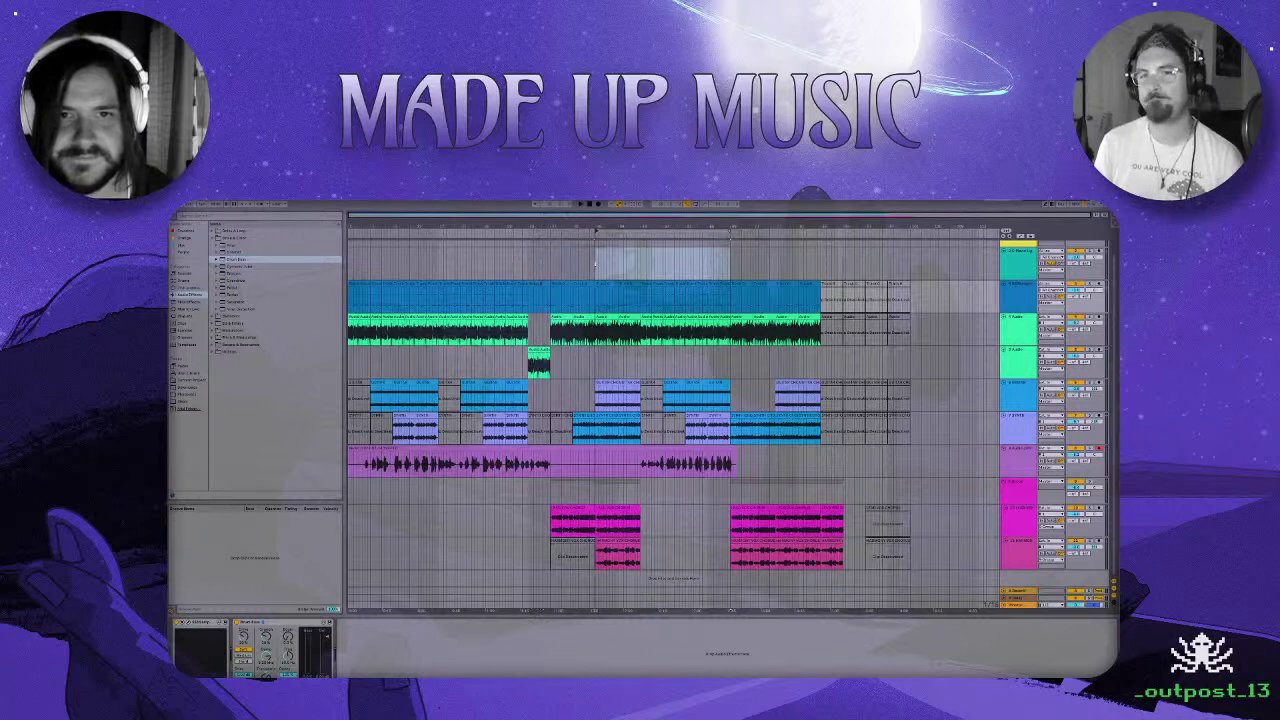
right_click(614, 256)
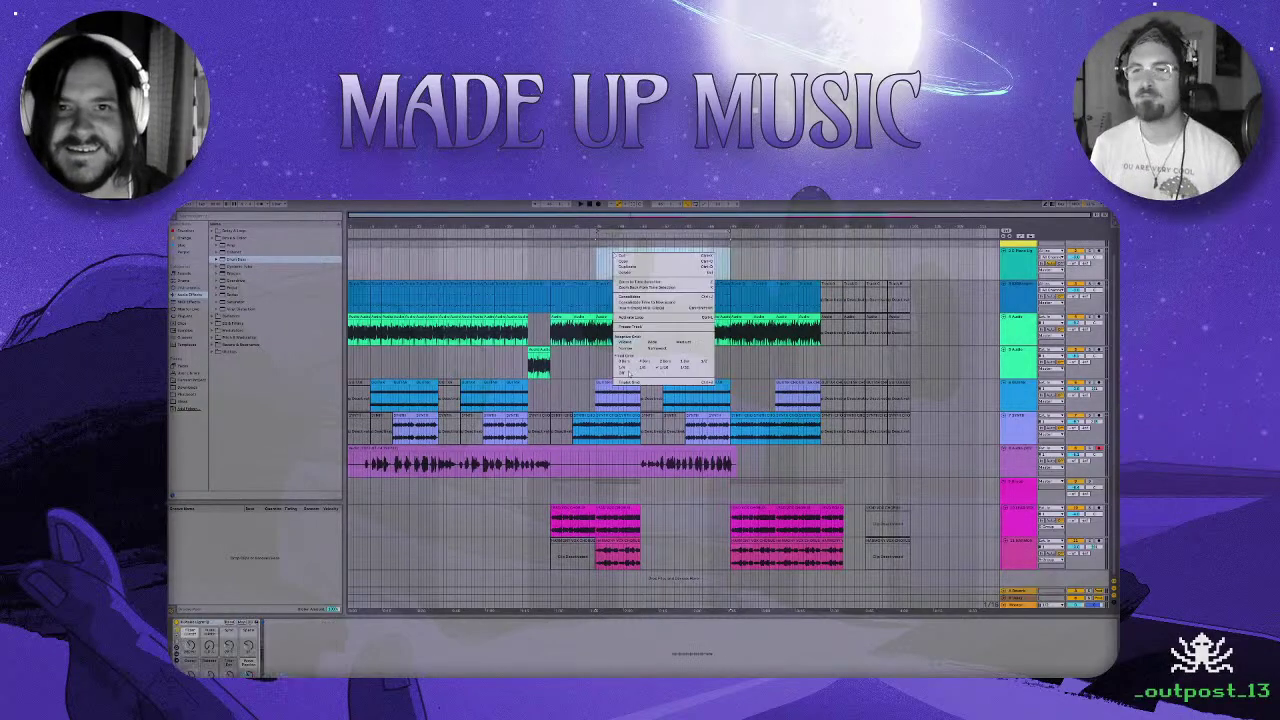
left_click(674, 399)
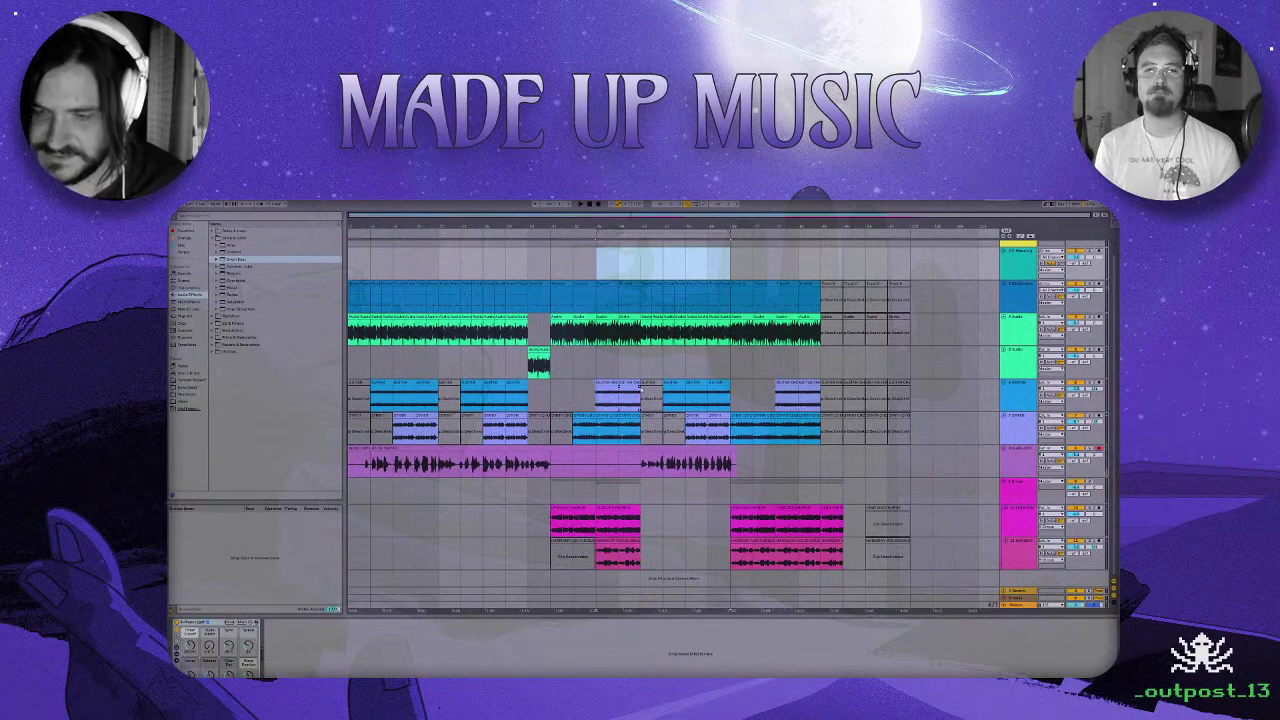
left_click(596, 232)
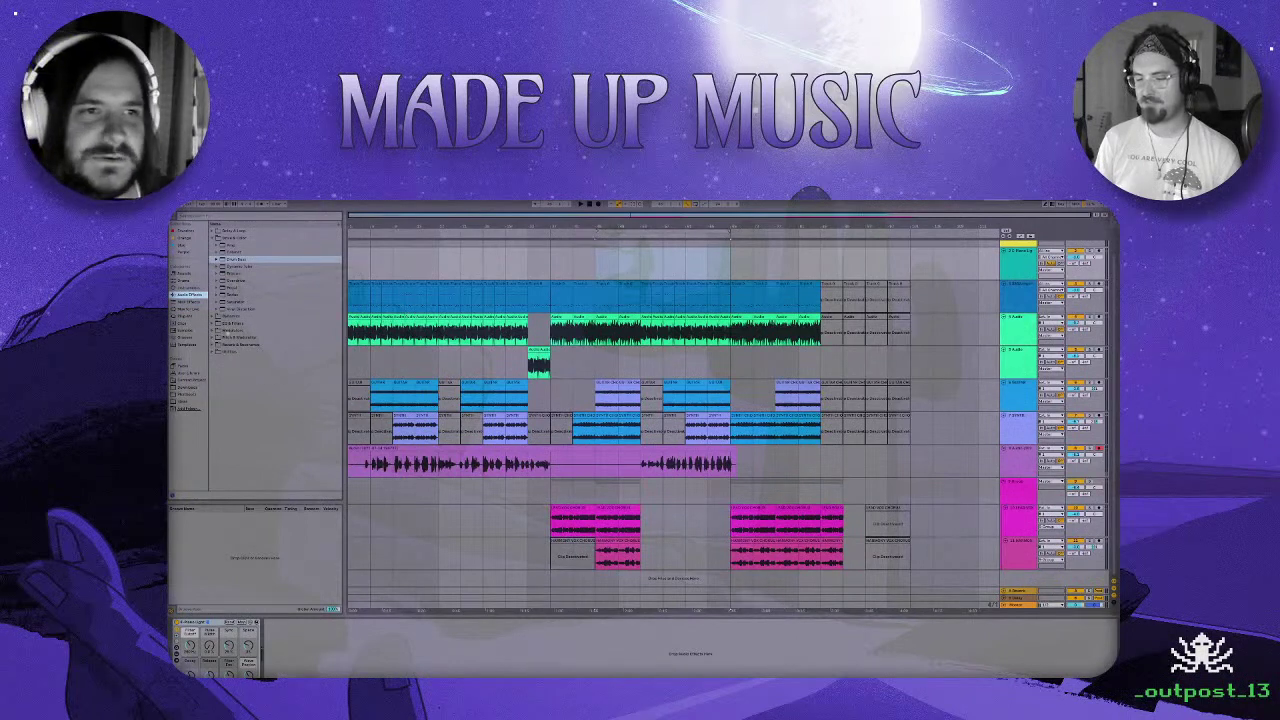
Load the iZotope Ozone plug-in from the plug-in library onto the master track.
left_click(186, 316)
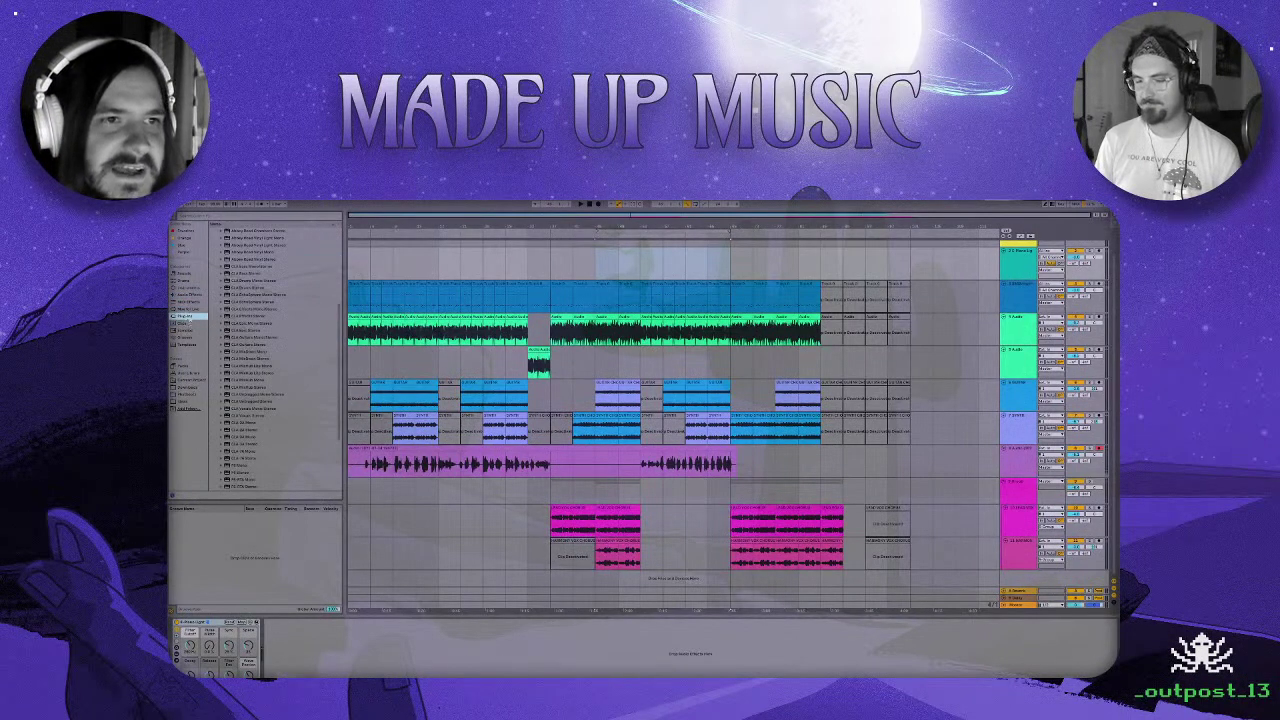
scroll(235, 285, "up", 3)
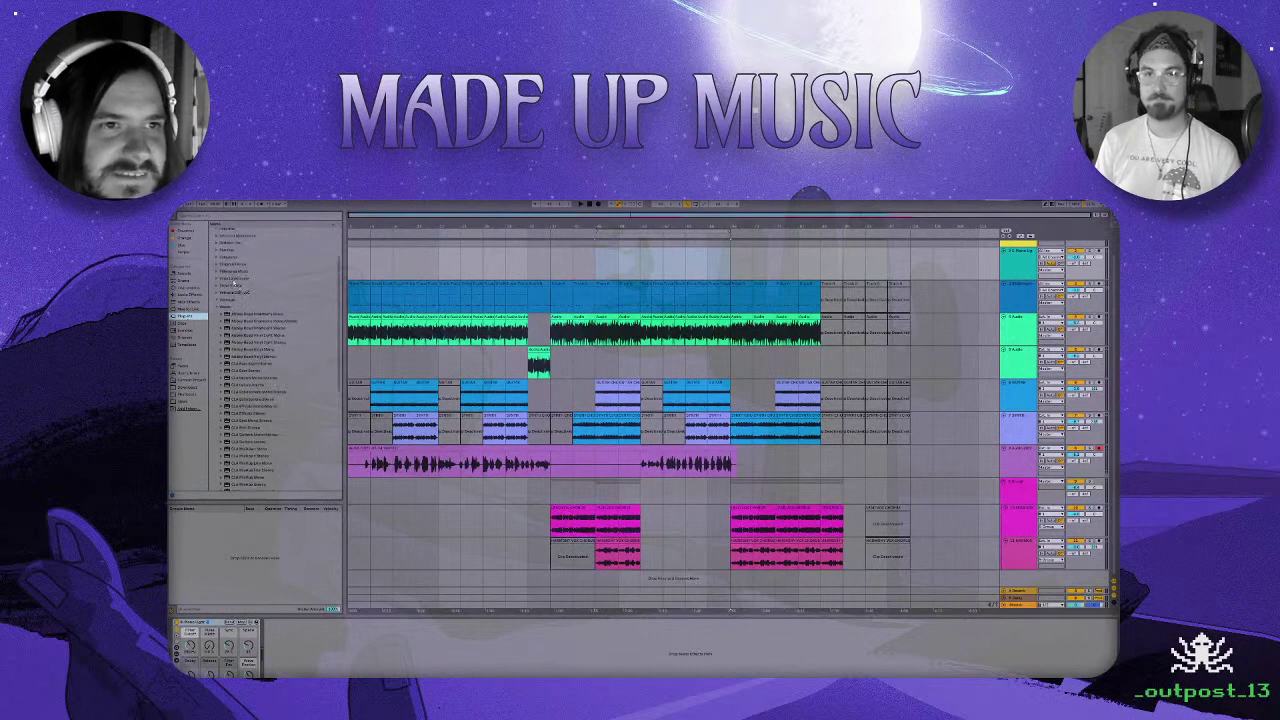
left_click(217, 244)
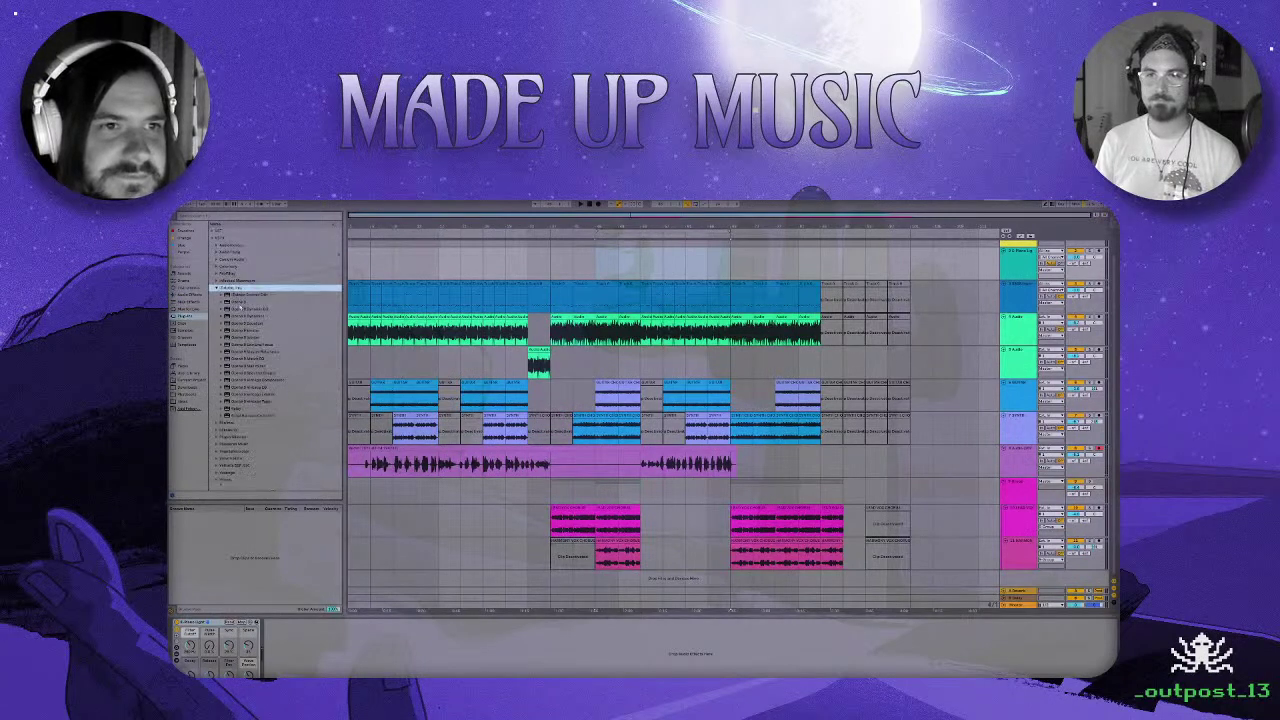
left_click(240, 302)
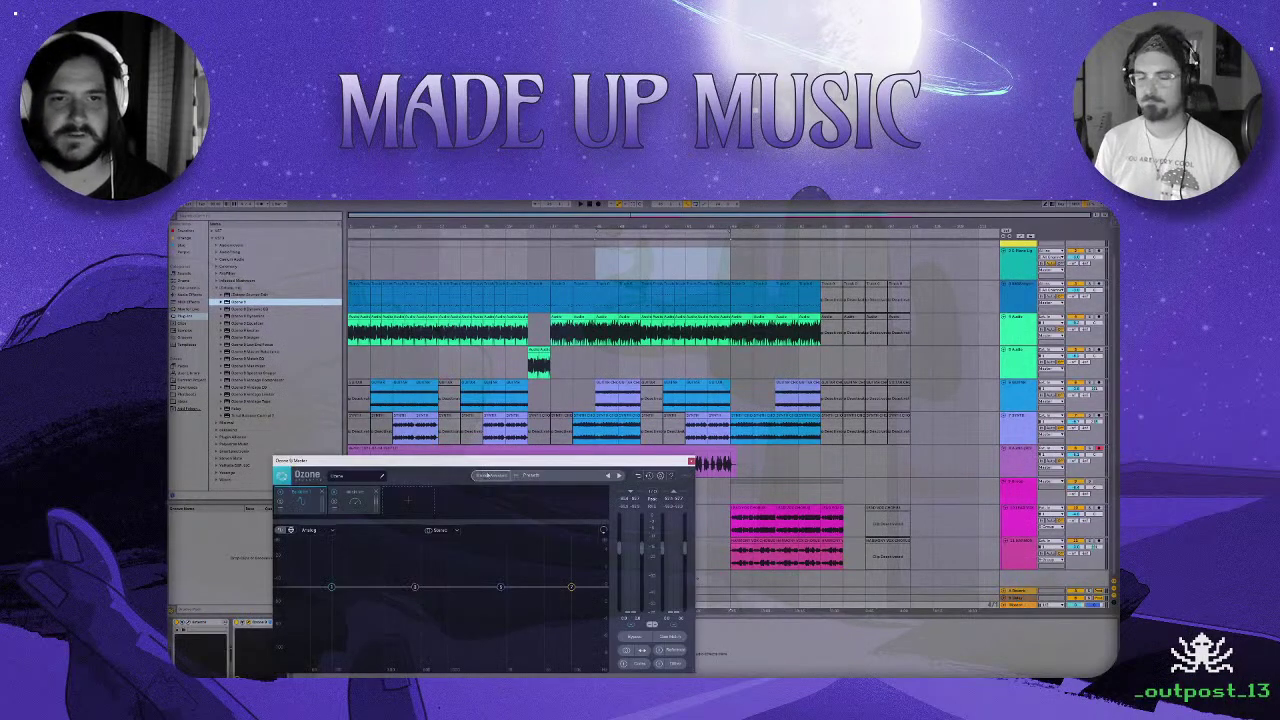
Run Ozone's Master Assistant with its preset choices while the arrangement plays, let it set up the modules and close the plug-in window.
left_click(481, 476)
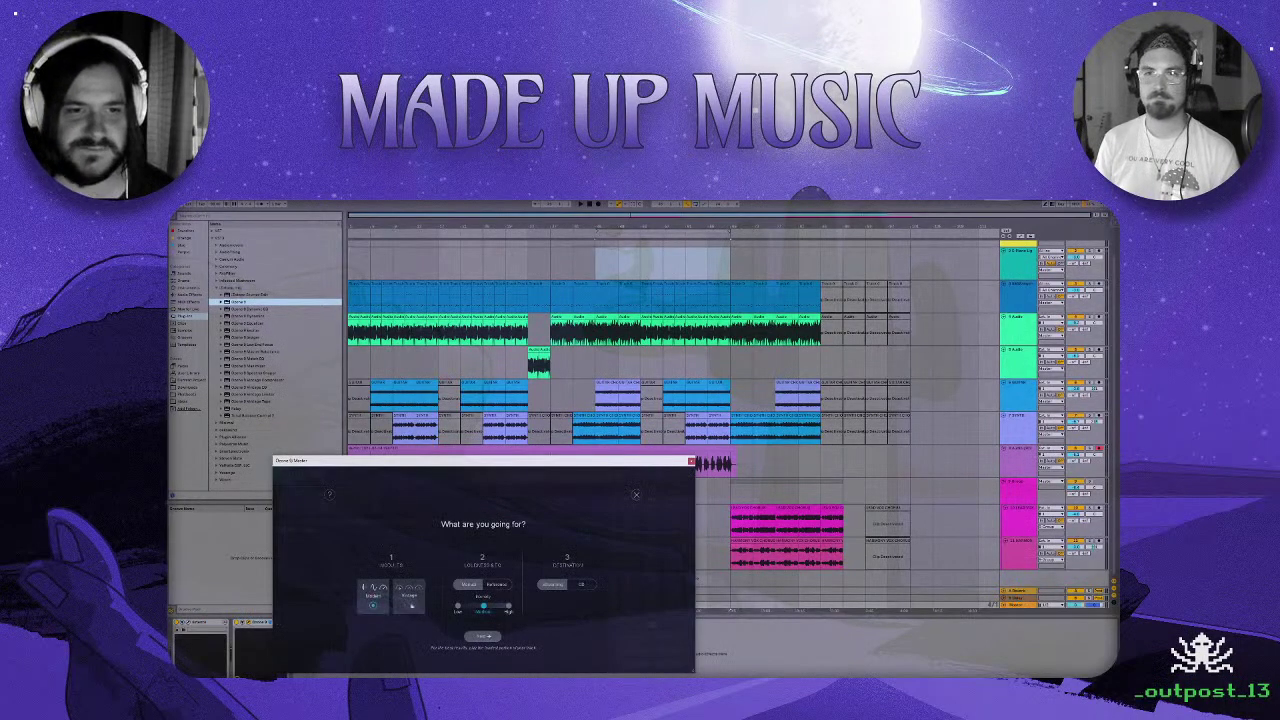
left_click(484, 637)
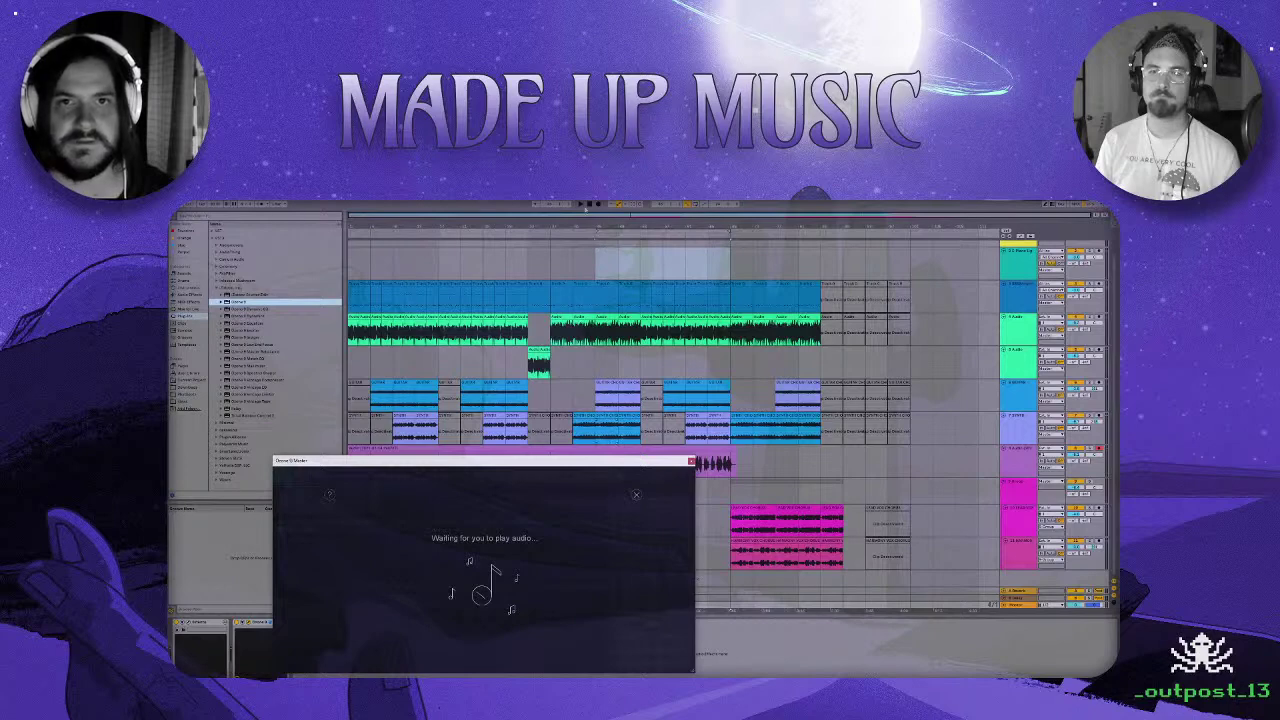
left_click(582, 204)
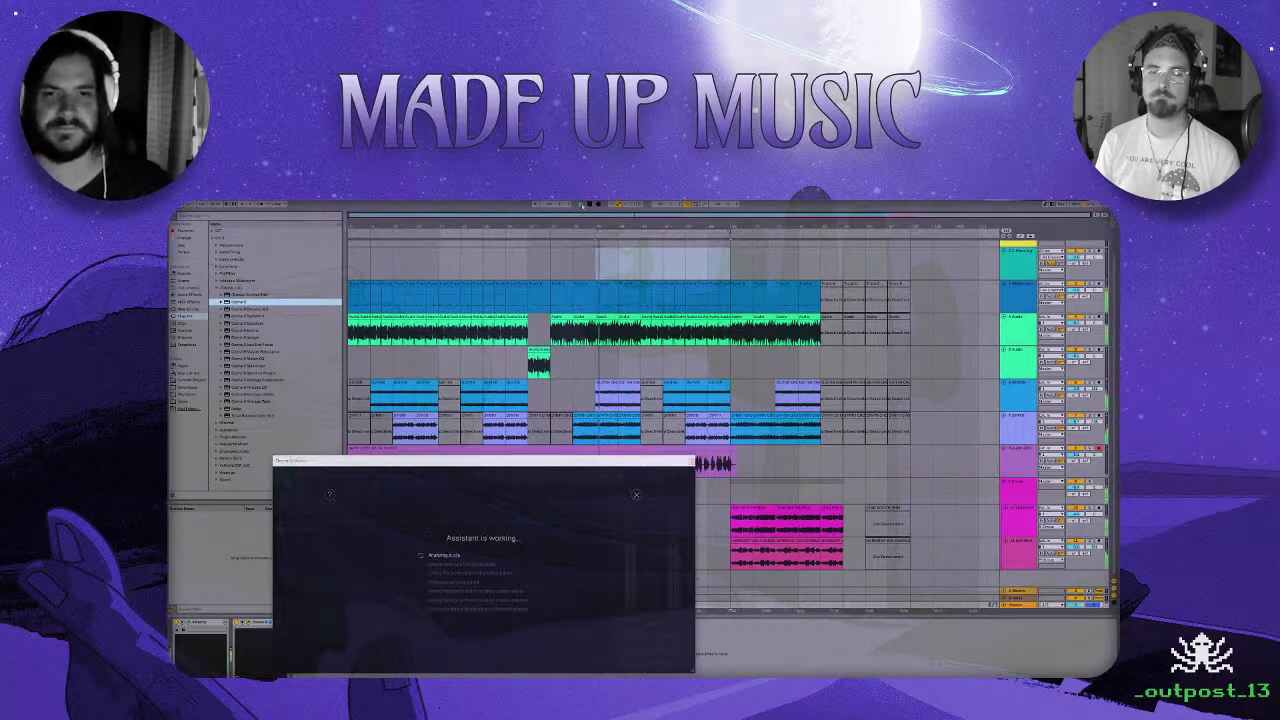
left_click_drag(612, 464, 545, 299)
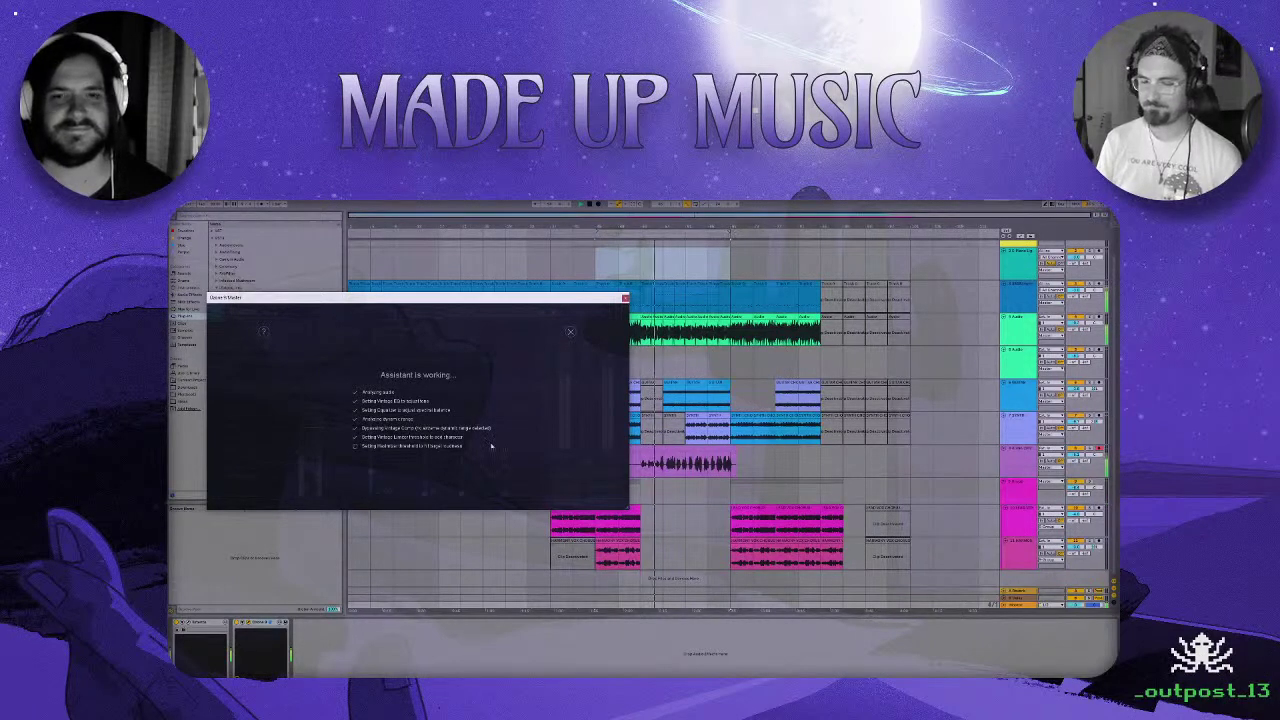
left_click(570, 331)
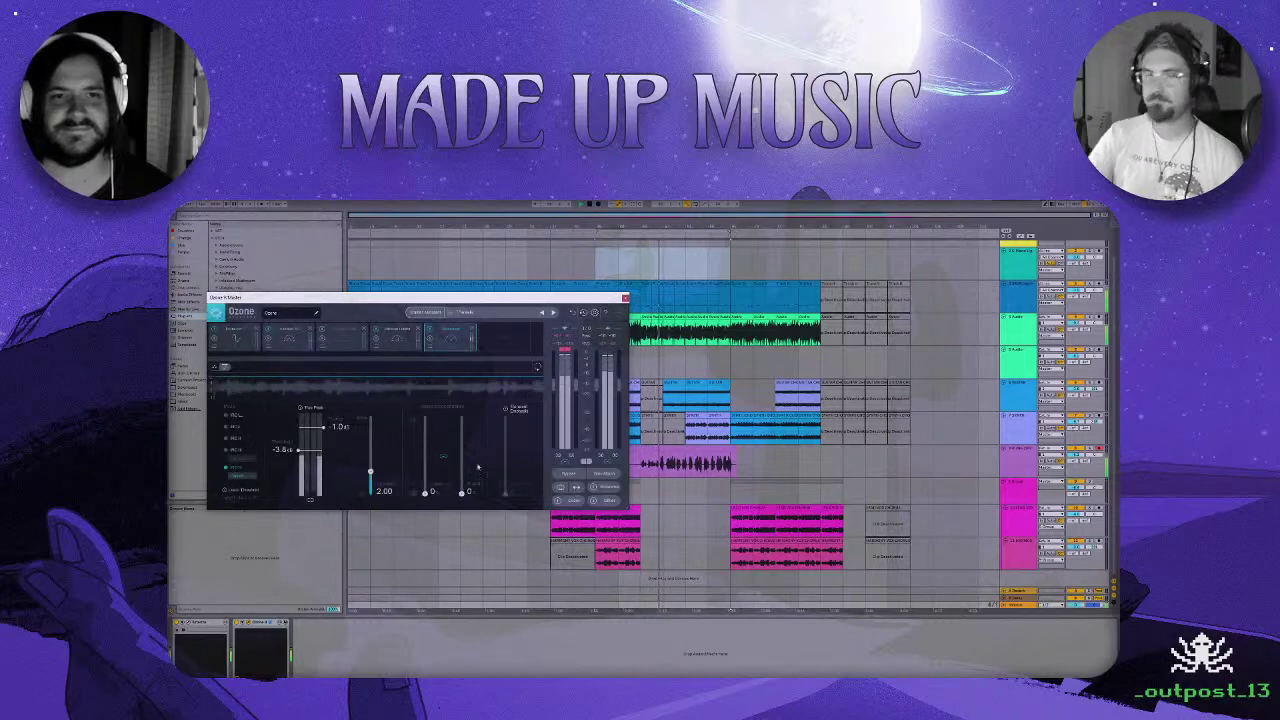
left_click(627, 298)
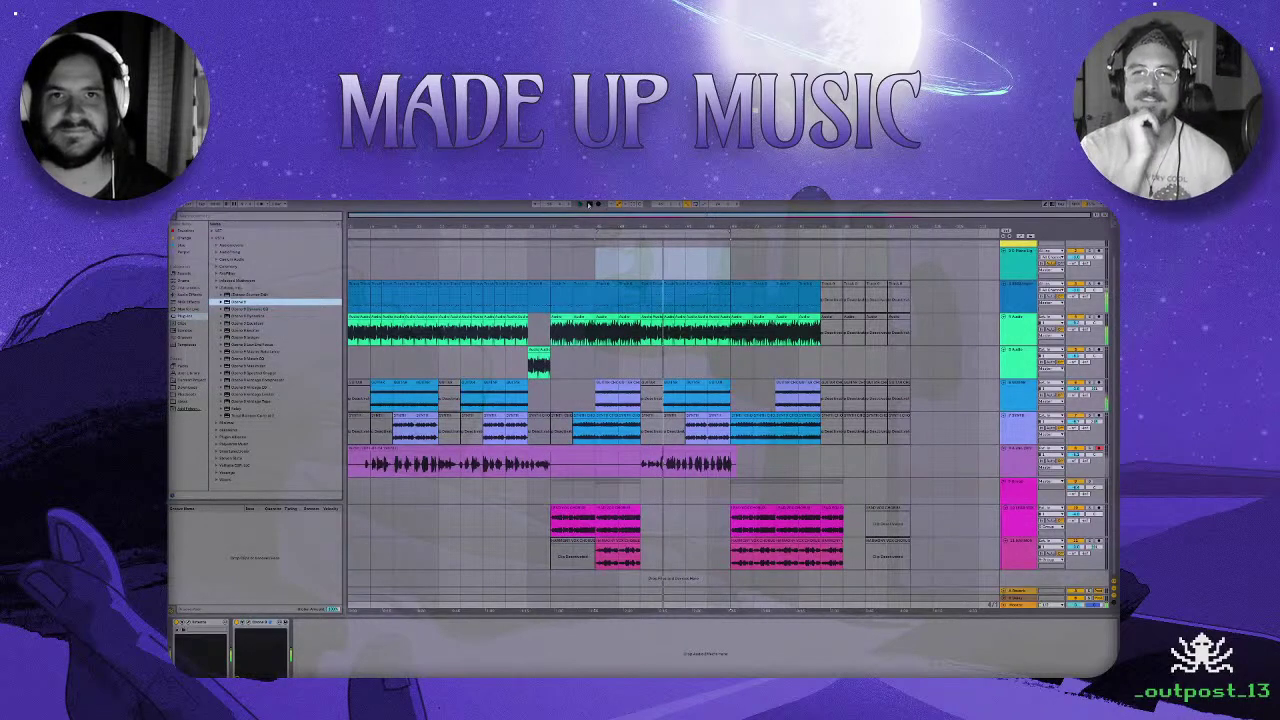
Play the arrangement from the start of the first chorus to hear the mastered sound, check the Session mixer and return to the arrangement.
left_click(552, 490)
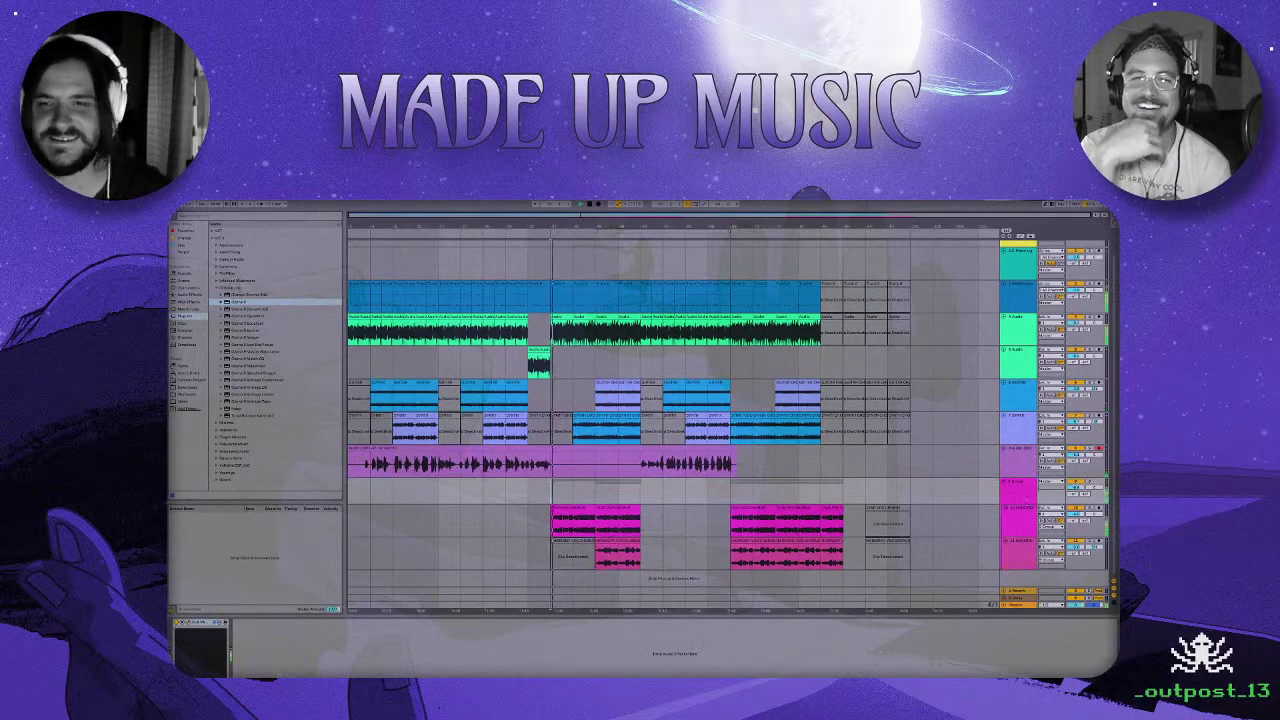
key("Tab")
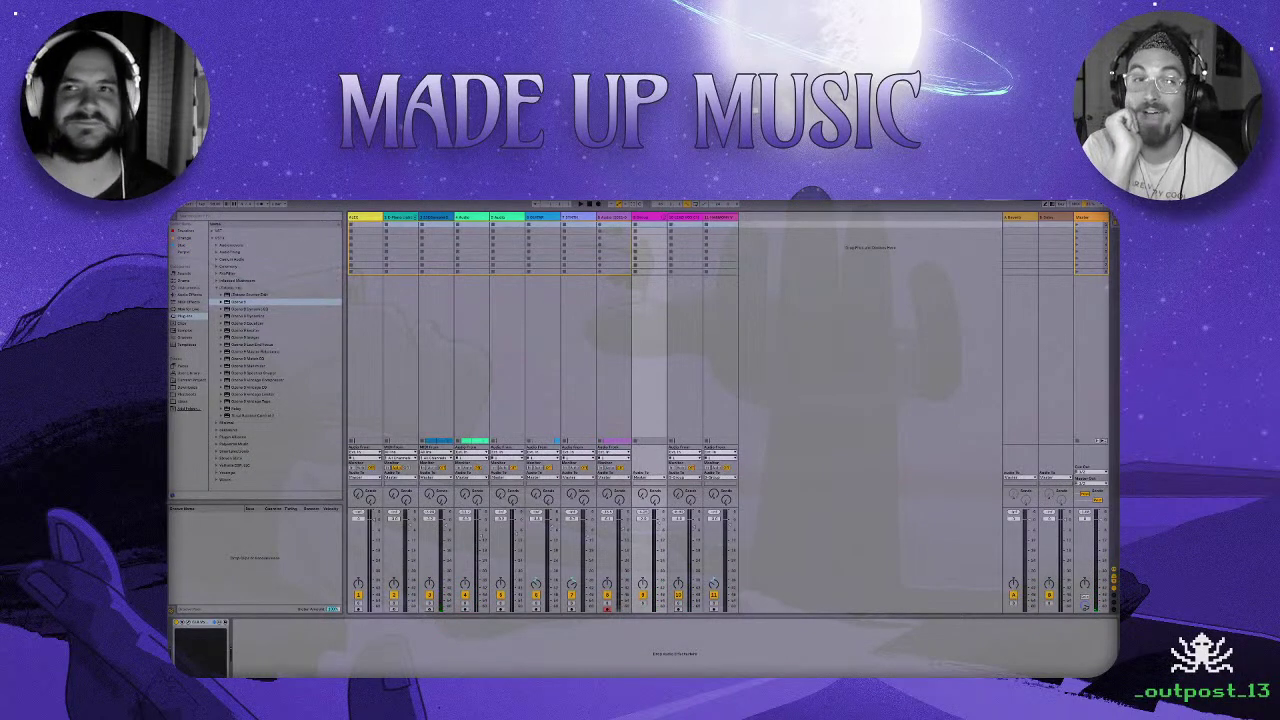
key("Tab")
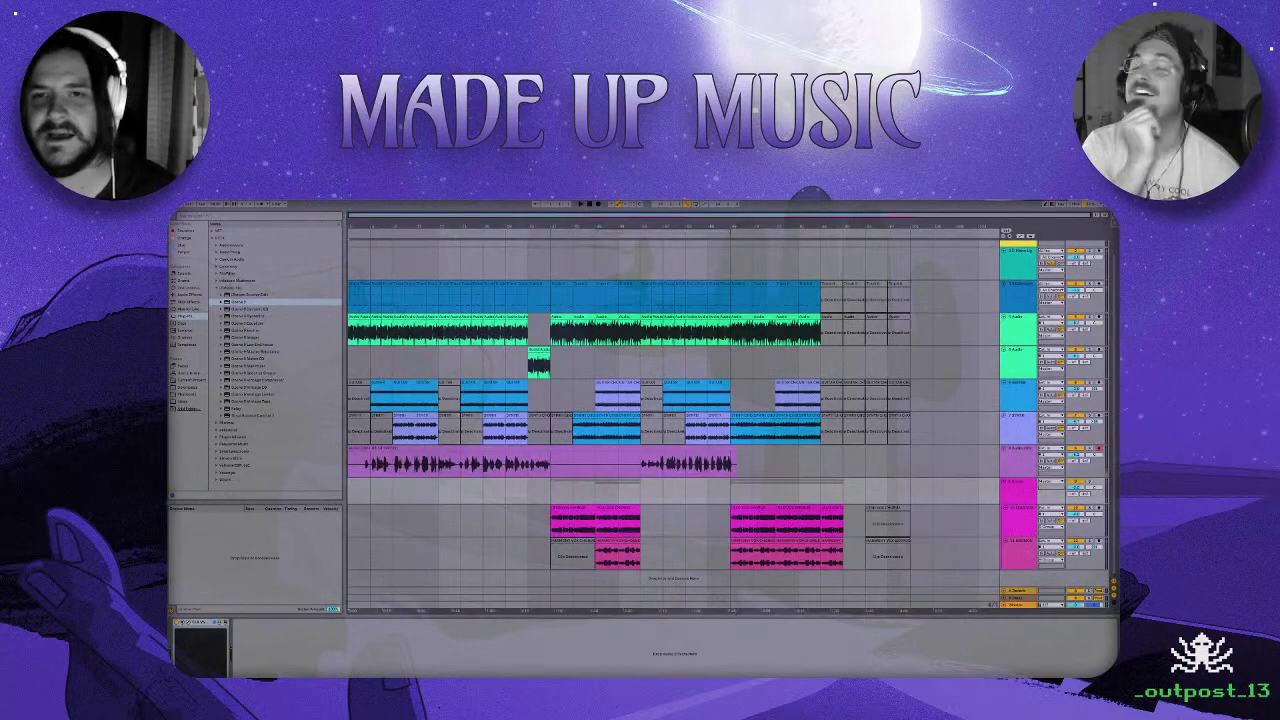